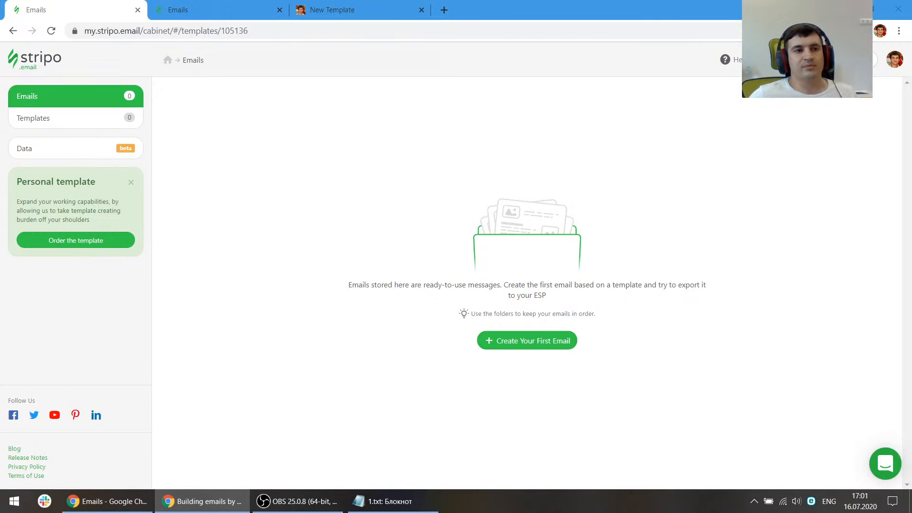
left_click(643, 190)
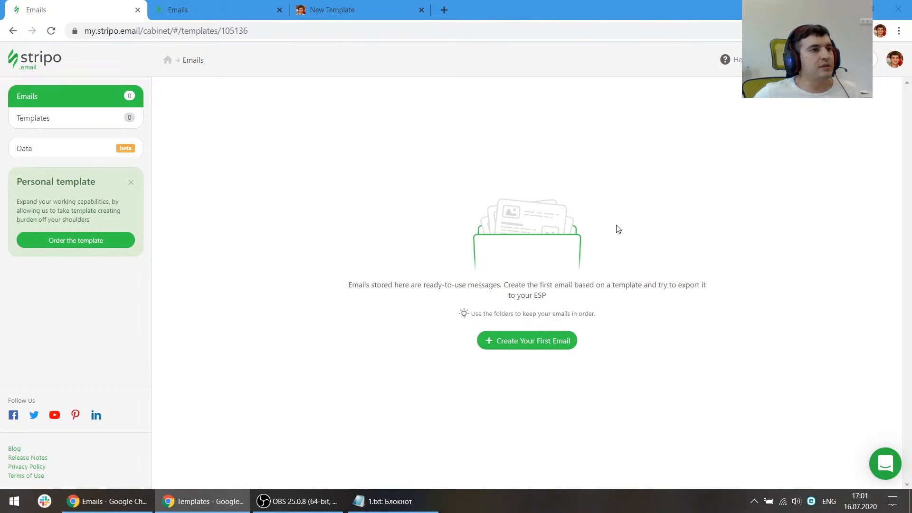
left_click(696, 210)
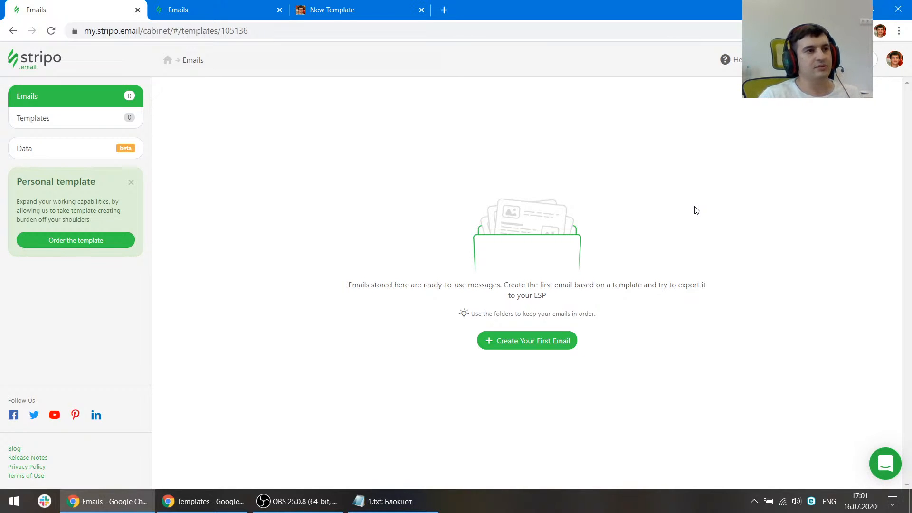
key("alt+Tab")
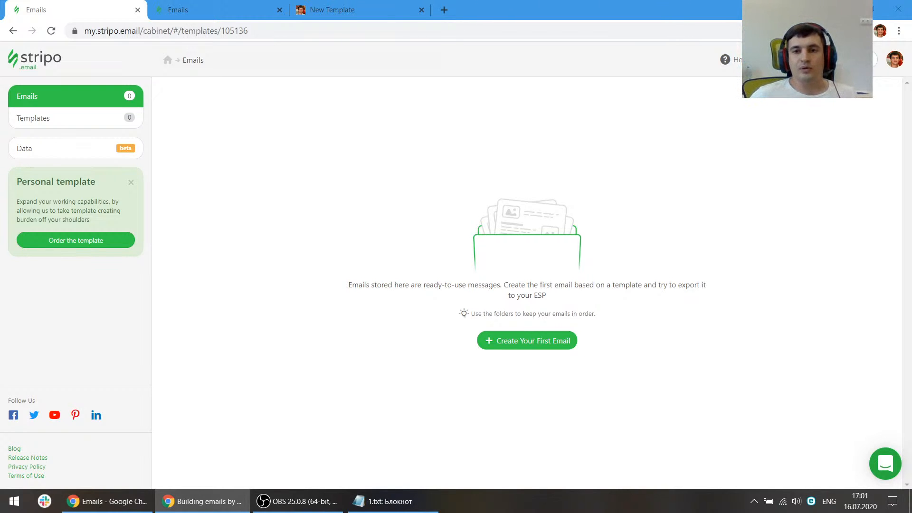
left_click(412, 420)
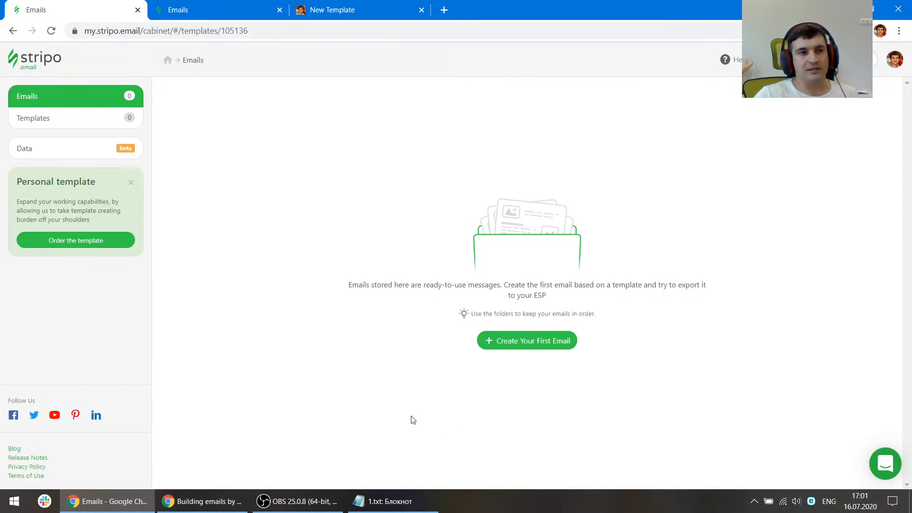
Open the support chat to view its contact options, and close it again
left_click(884, 462)
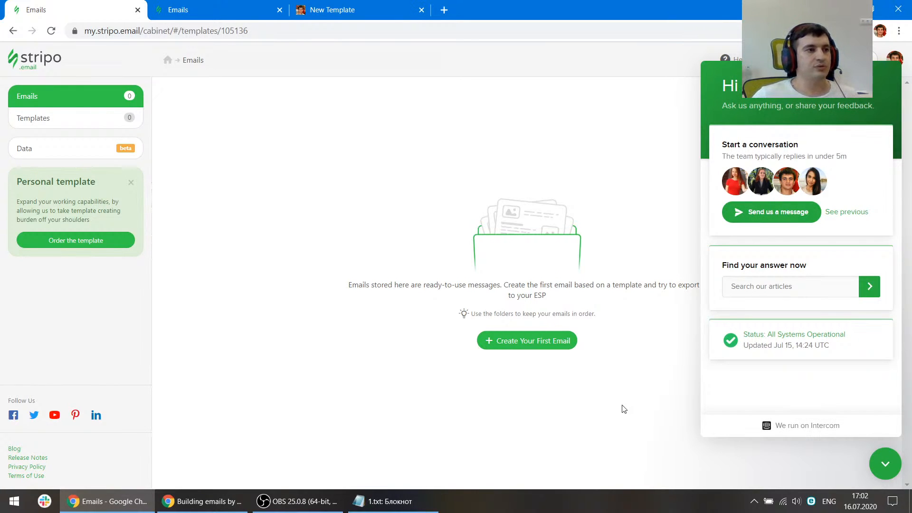
left_click(885, 464)
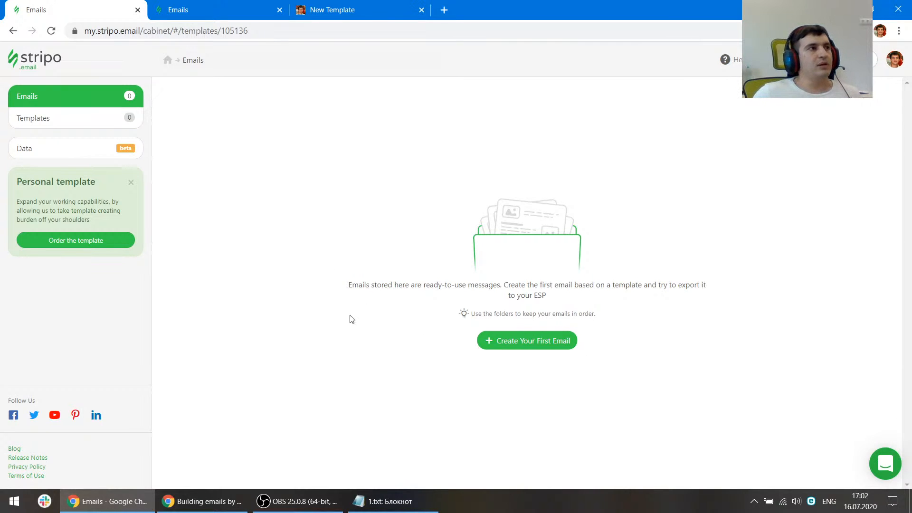
Look through the finished real estate email in the New Template preview, from the banner to the property listings
left_click(334, 10)
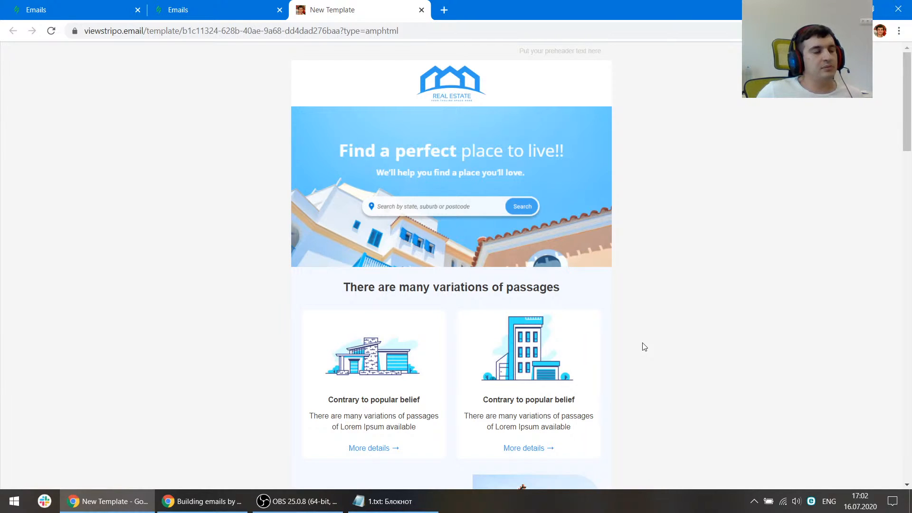
scroll(645, 347, "down", 3)
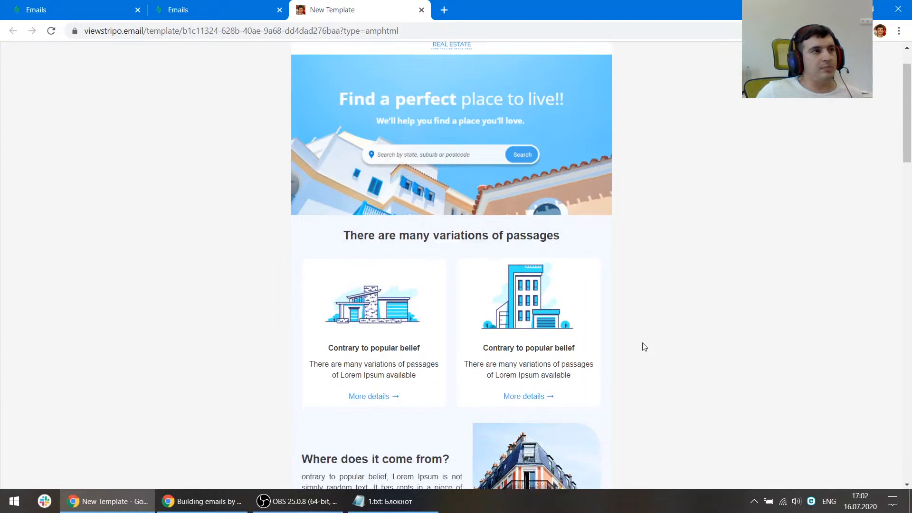
scroll(644, 347, "up", 3)
scroll(644, 347, "down", 3)
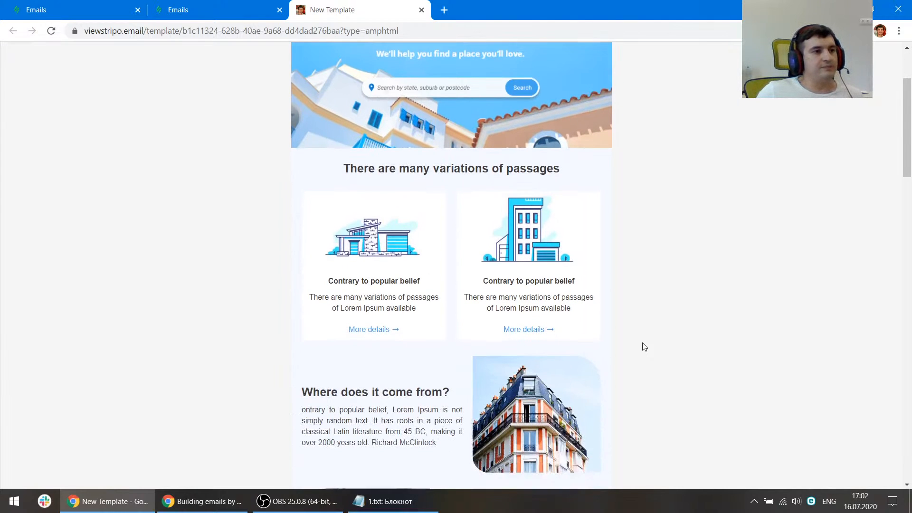
scroll(645, 347, "down", 4)
scroll(645, 347, "up", 6)
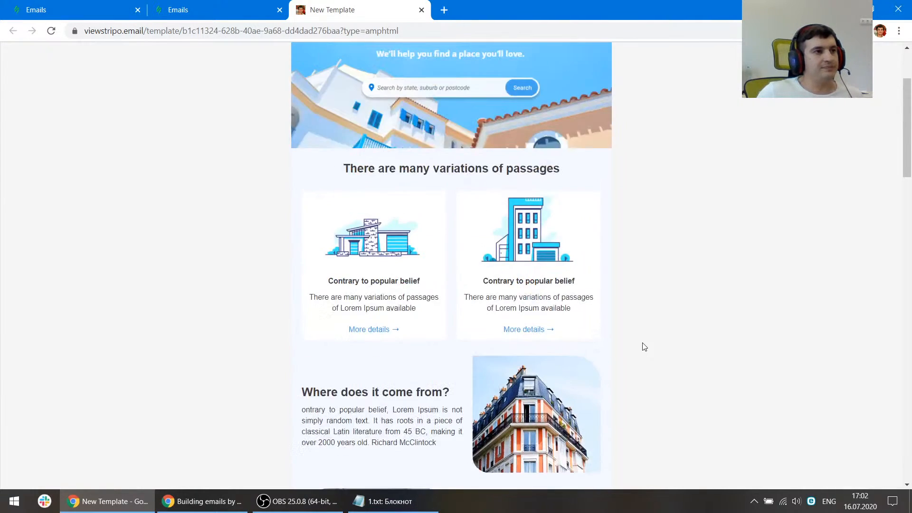
scroll(645, 347, "down", 5)
scroll(636, 369, "down", 3)
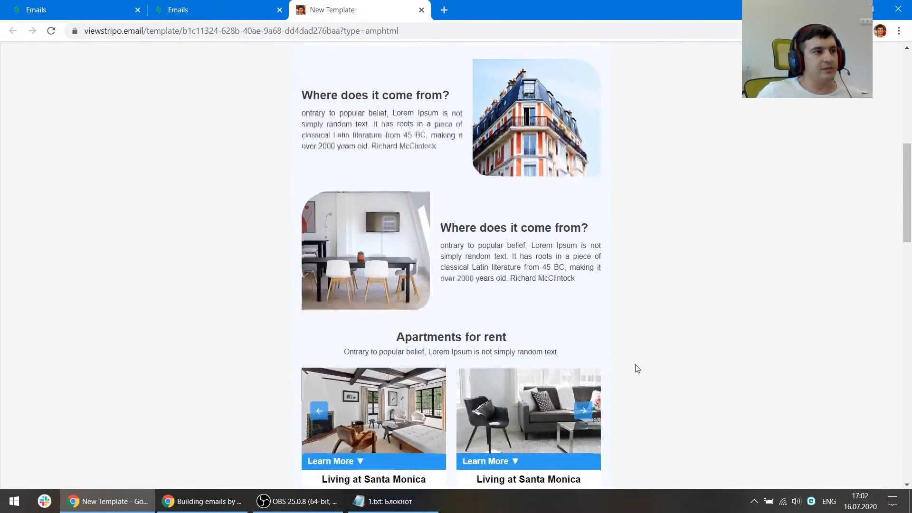
scroll(637, 370, "down", 3)
scroll(637, 369, "down", 4)
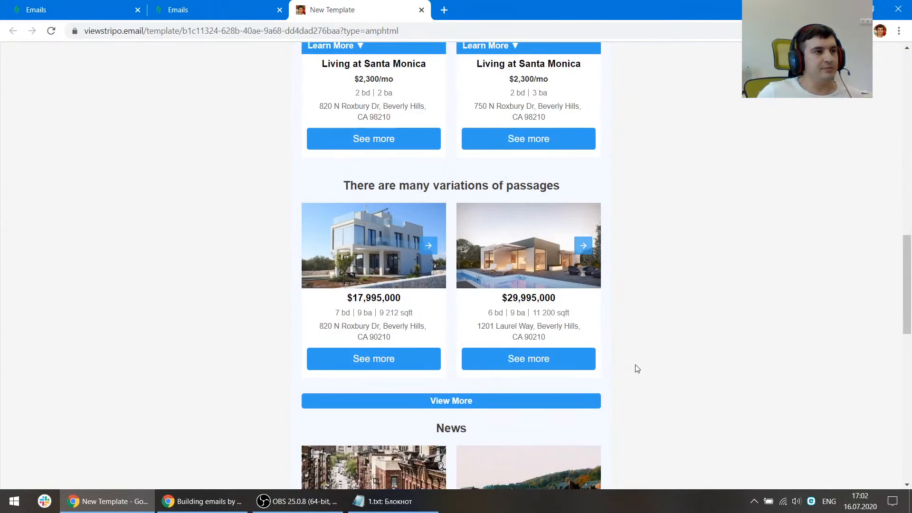
key("alt+Tab")
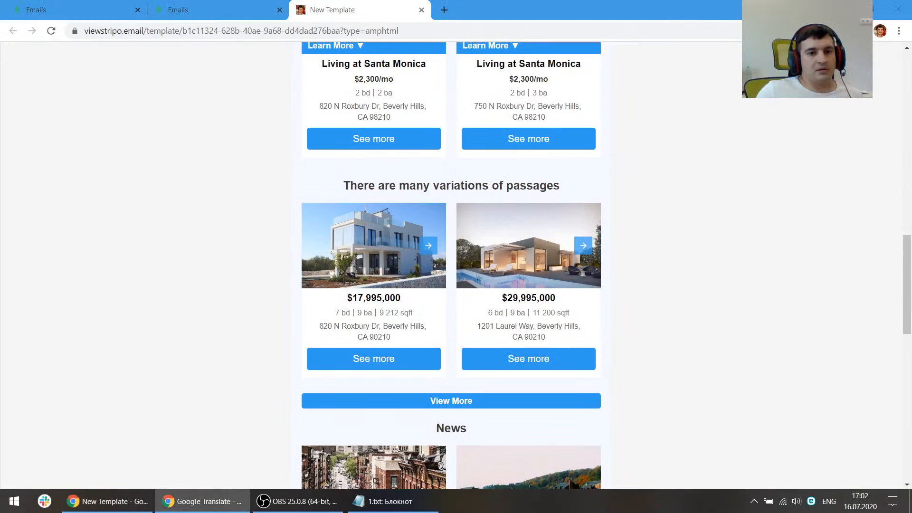
key("alt+Tab")
key("alt+Tab")
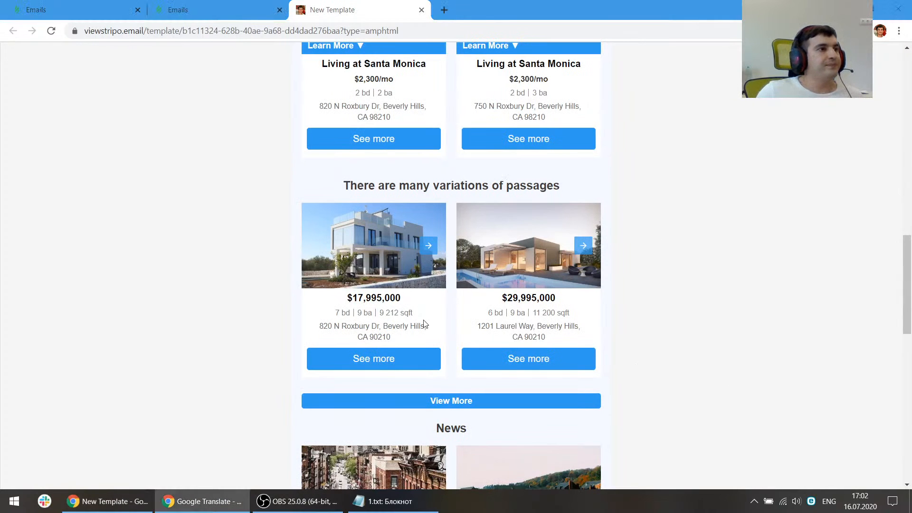
Try the image carousels on the property cards, and expand and collapse a Learn More section under Apartments for rent
left_click(427, 245)
left_click(325, 248)
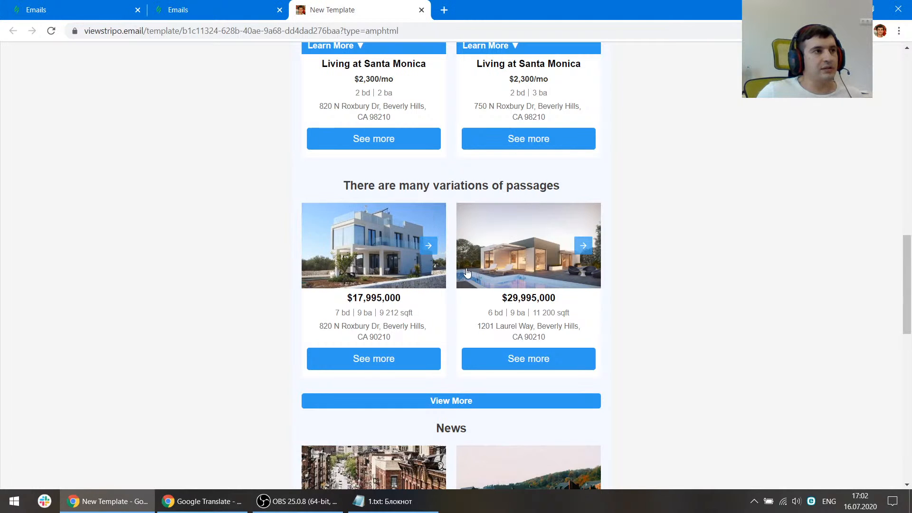
scroll(358, 266, "up", 9)
scroll(358, 266, "down", 4)
left_click(318, 232)
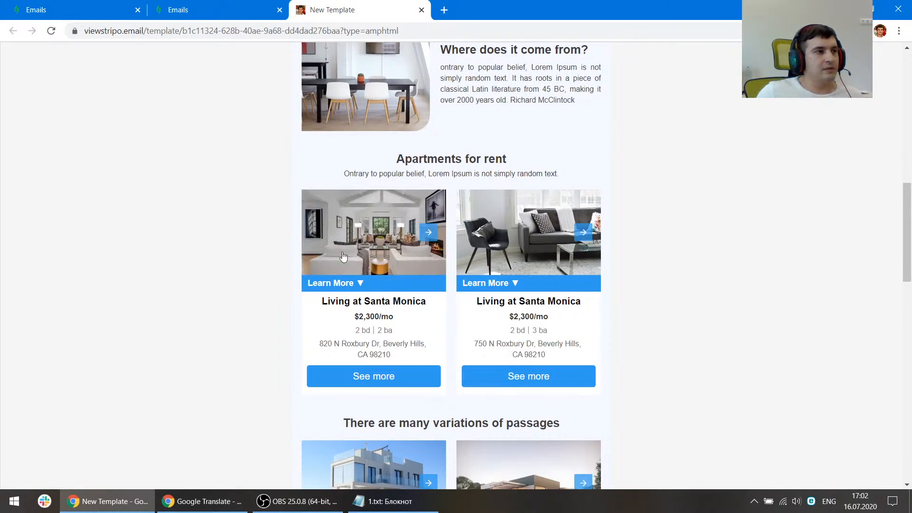
left_click(364, 283)
left_click(364, 284)
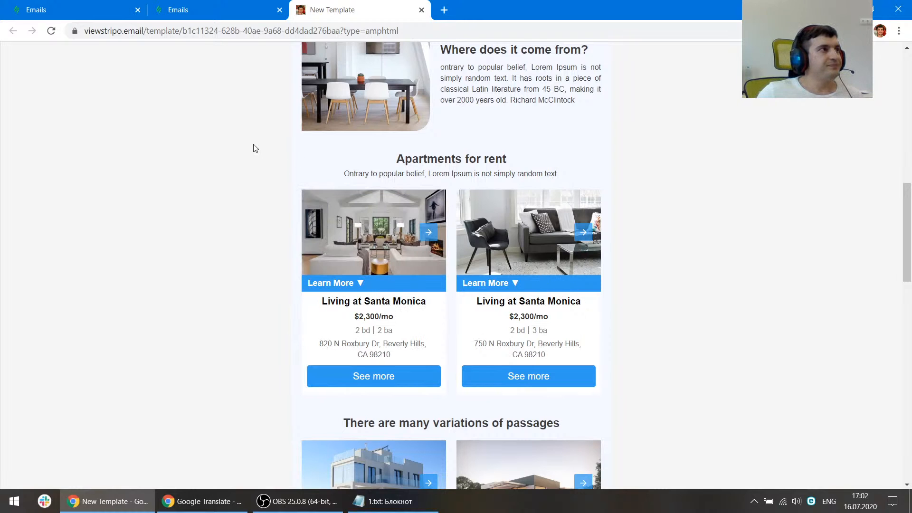
Return to the Stripo Emails page, create a new email from a basic template, and open its general appearance settings
left_click(118, 5)
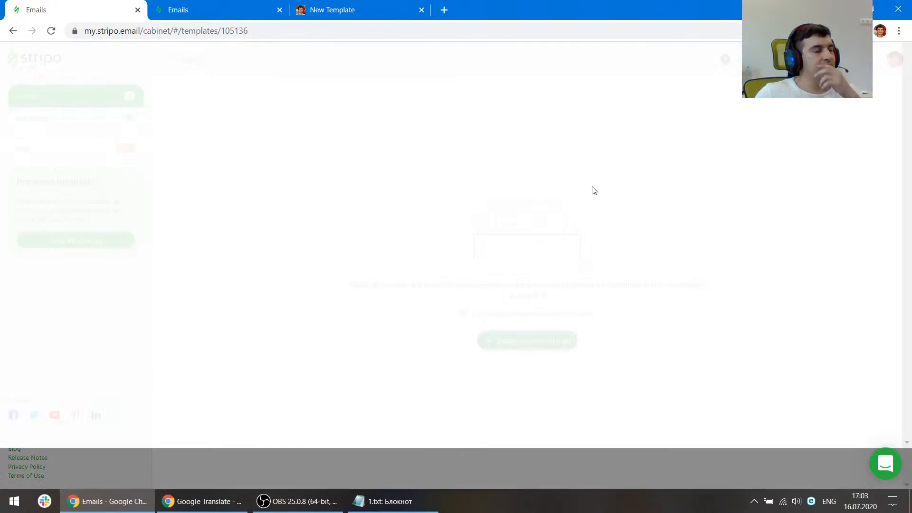
left_click(264, 185)
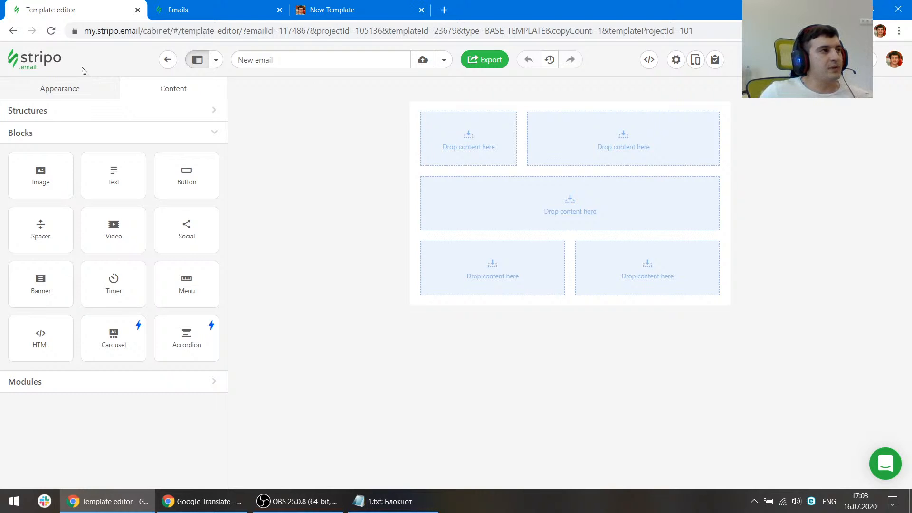
left_click(70, 90)
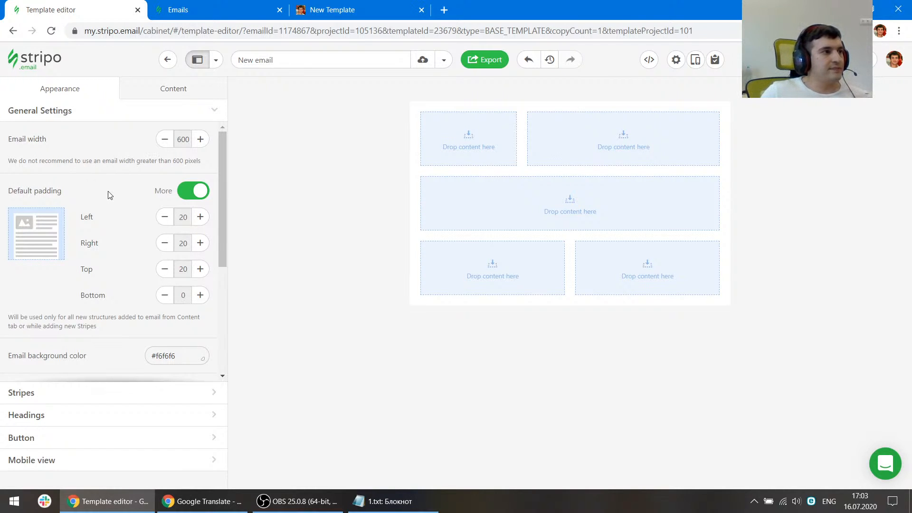
Inspect the reference real estate email with the browser's developer tools, examining the logo area, two-column cards and paragraph text for sizes, fonts and colours
left_click(364, 5)
scroll(529, 309, "up", 11)
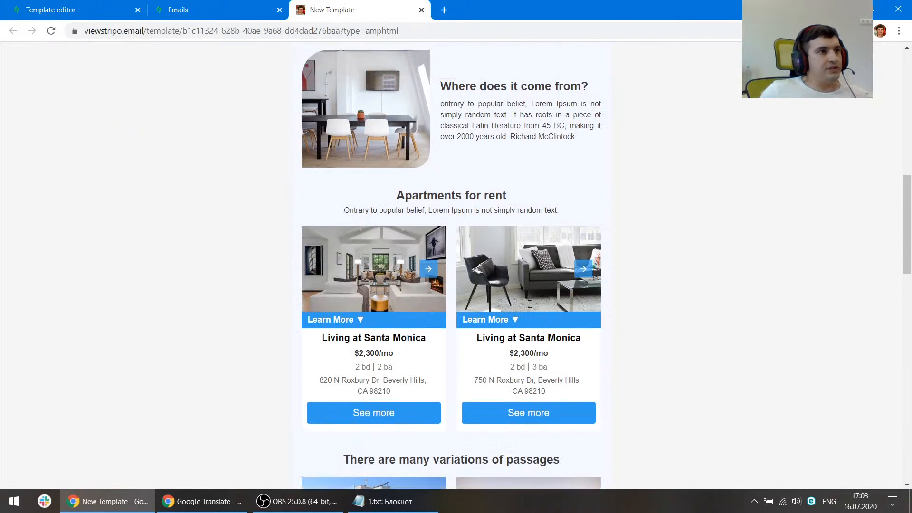
key("F12")
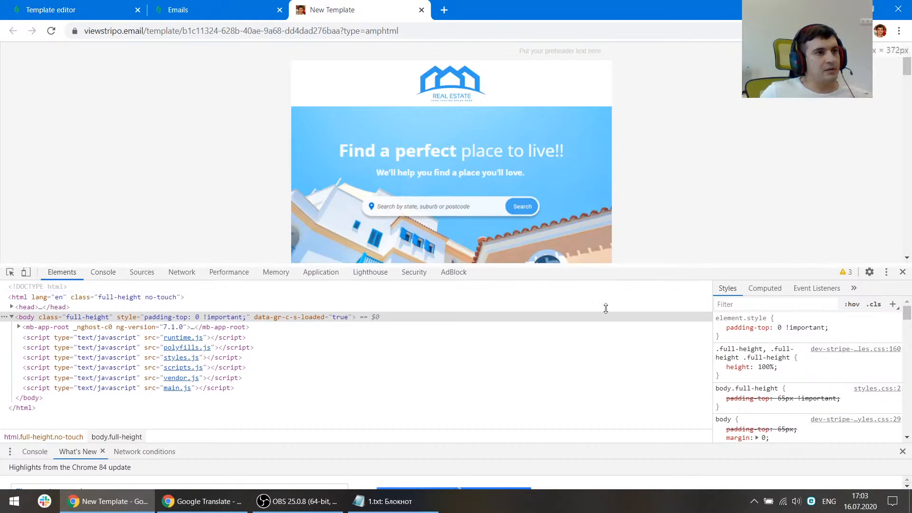
left_click_drag(603, 272, 602, 335)
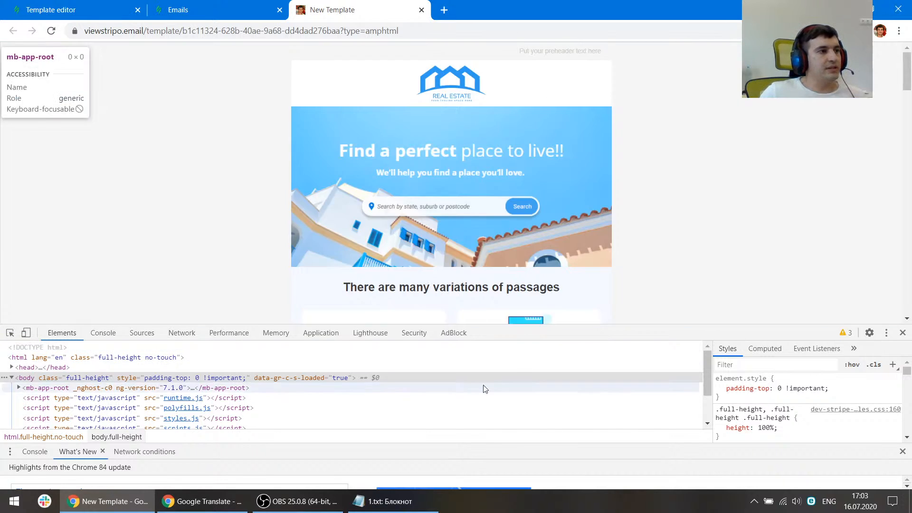
key("F12")
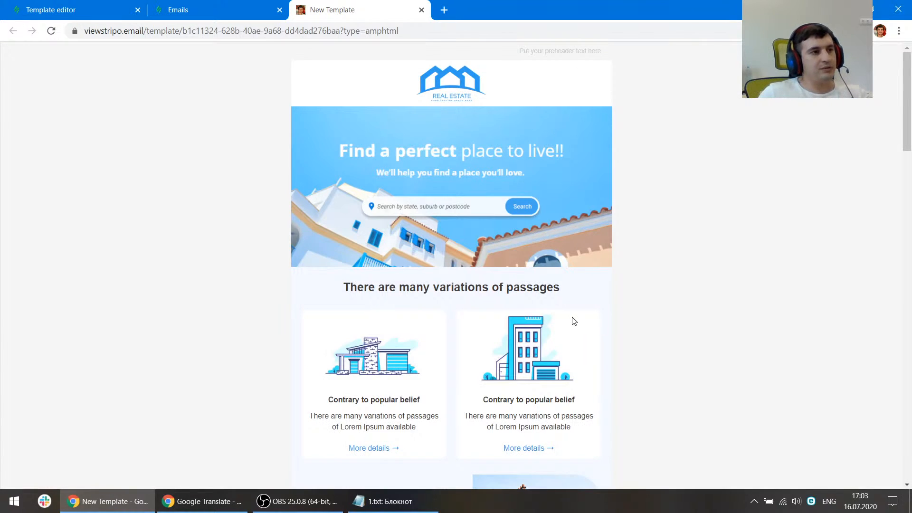
key("F12")
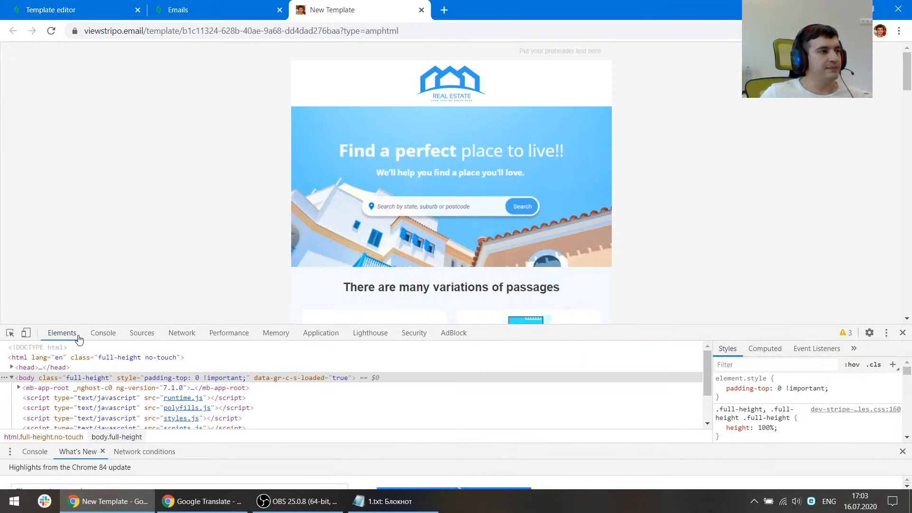
left_click(9, 336)
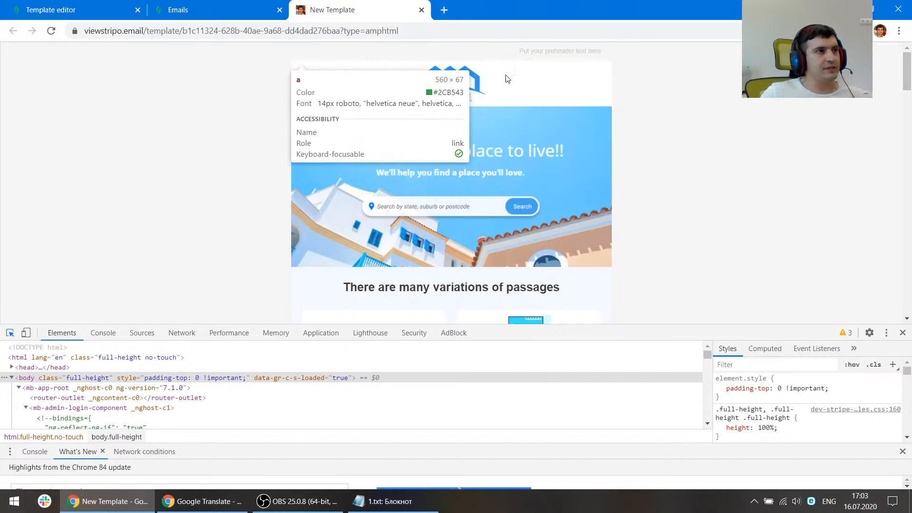
scroll(460, 209, "down", 4)
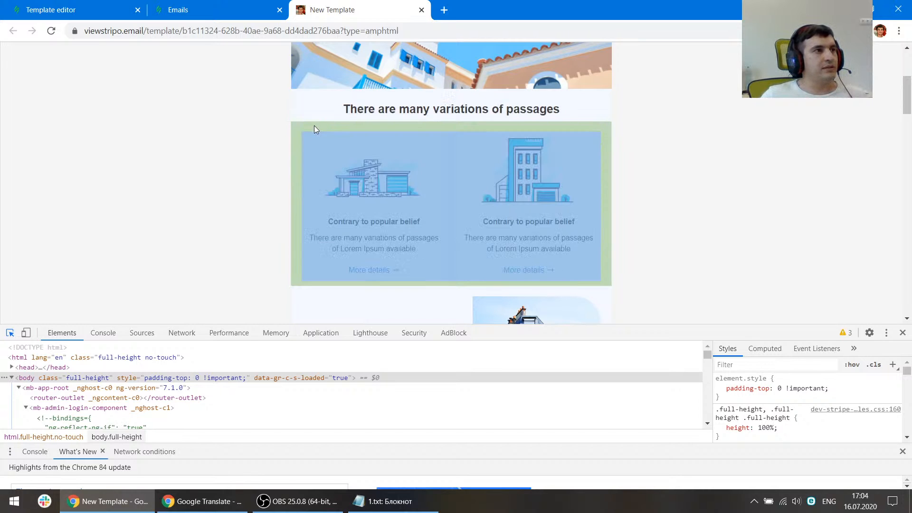
scroll(372, 109, "down", 5)
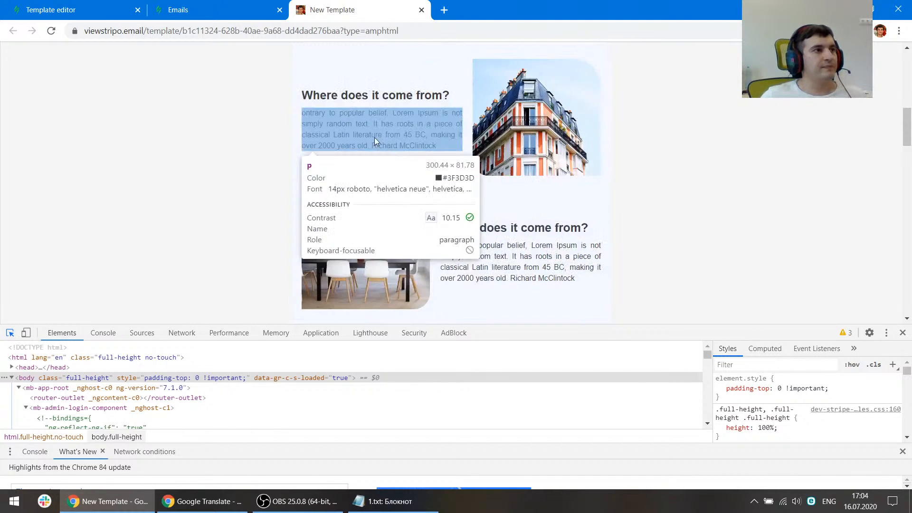
Set the new email's general font to Roboto in the template editor
left_click(90, 6)
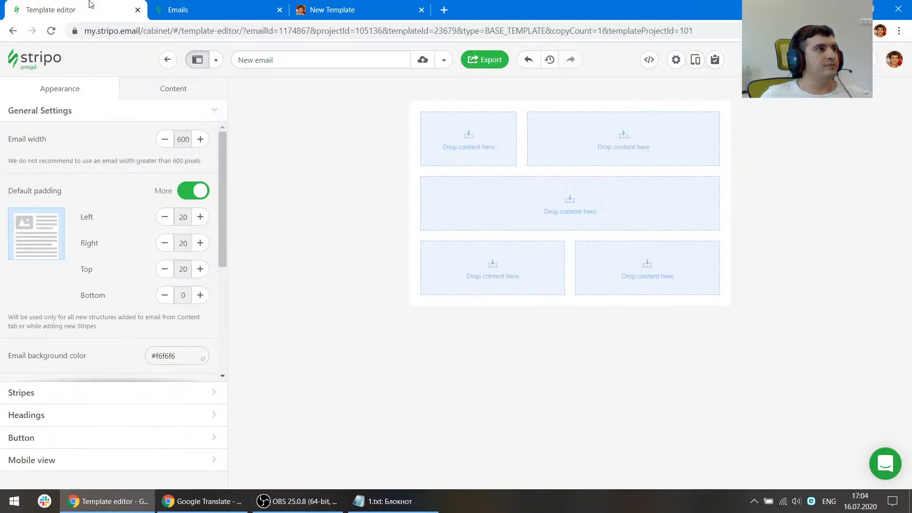
scroll(85, 231, "down", 4)
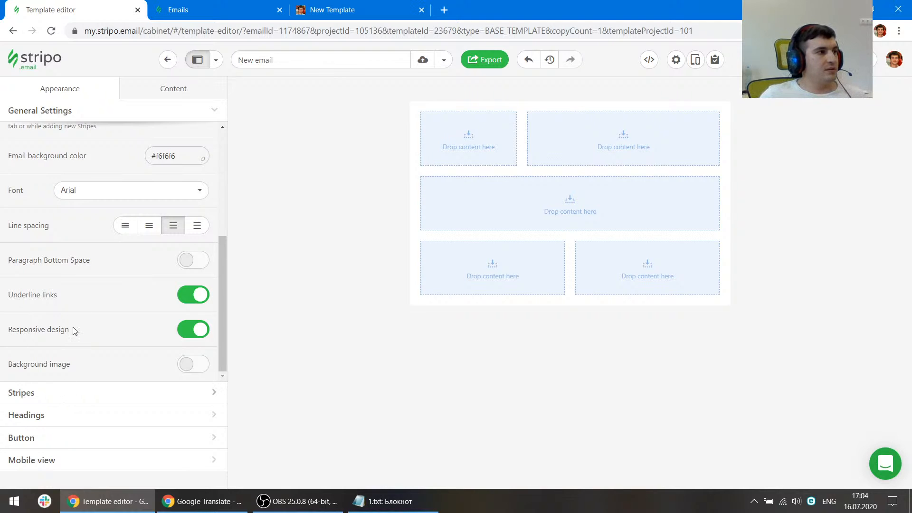
scroll(76, 328, "up", 4)
scroll(83, 302, "down", 1)
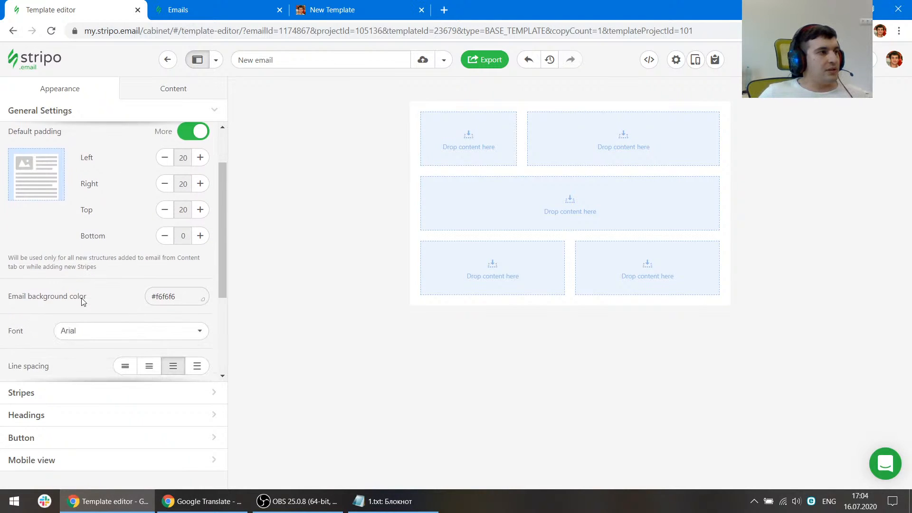
left_click(94, 332)
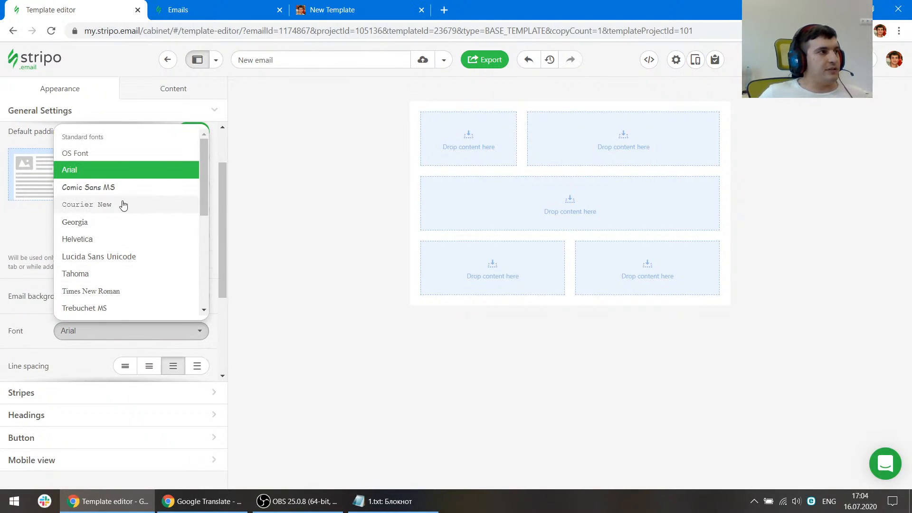
scroll(124, 224, "down", 2)
scroll(122, 230, "down", 2)
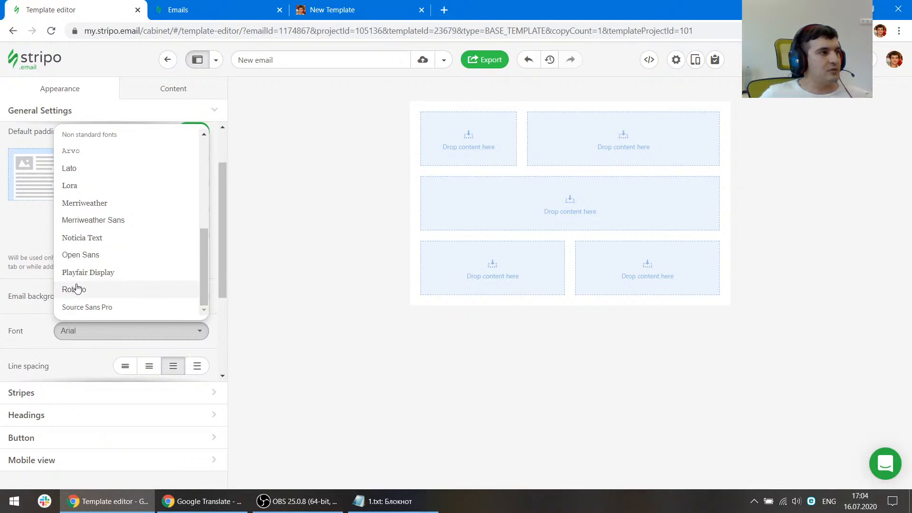
left_click(73, 287)
Set the Heading H2 size to 22 in the email's heading styles
scroll(105, 288, "down", 1)
left_click(35, 416)
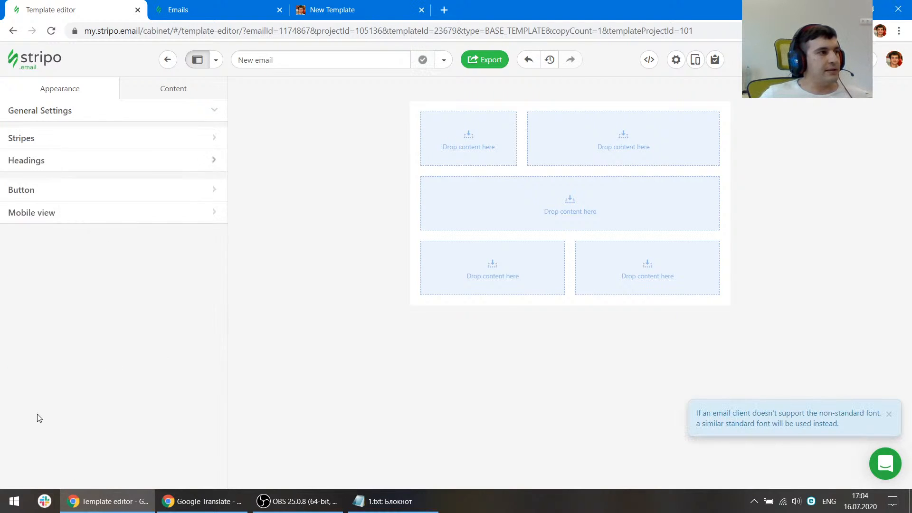
left_click(46, 318)
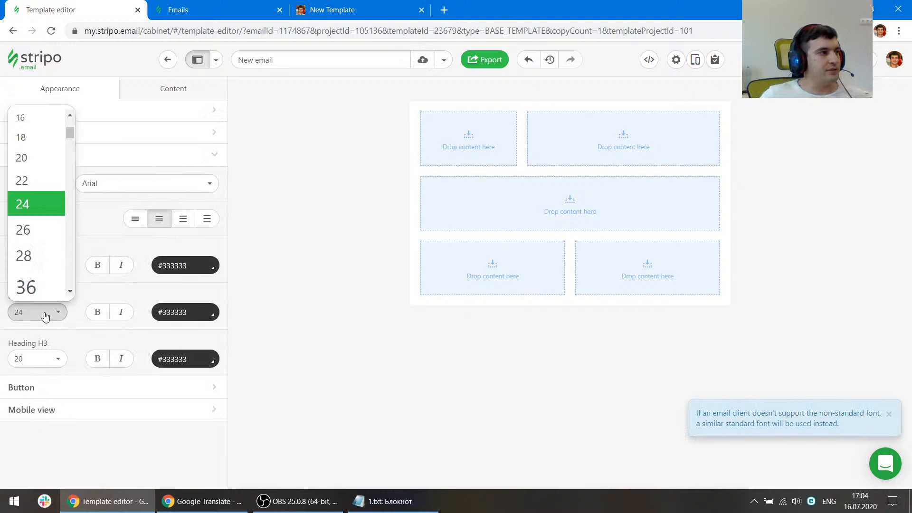
left_click(27, 181)
Examine the reference email's headings, property cards, news section and footer for element types, font sizes and colours
left_click(333, 10)
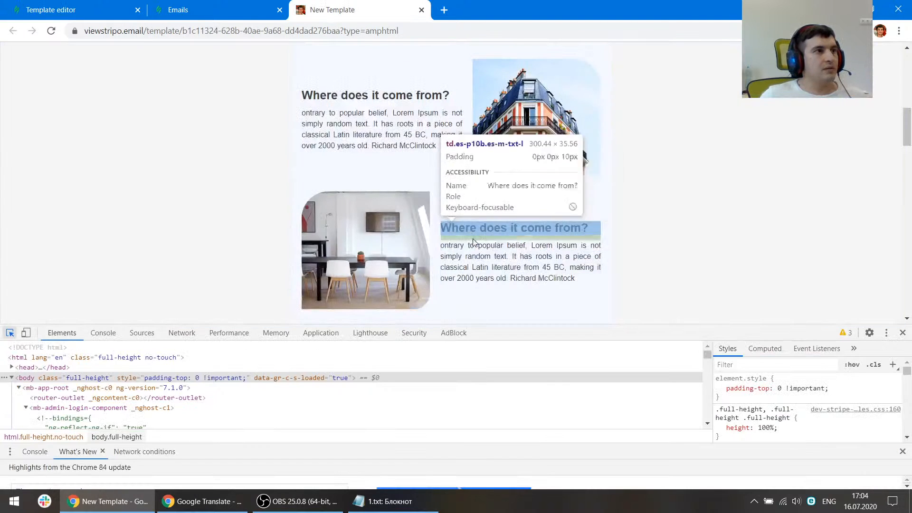
scroll(415, 87, "down", 5)
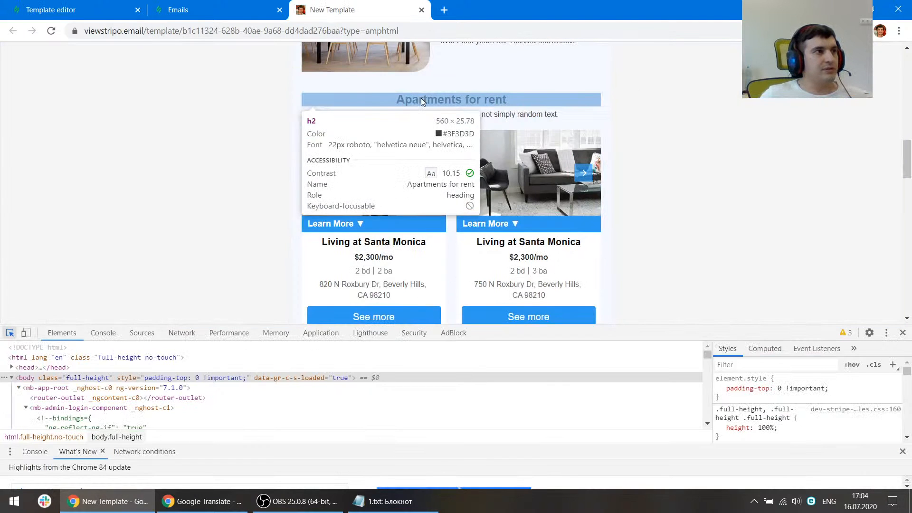
scroll(433, 115, "down", 2)
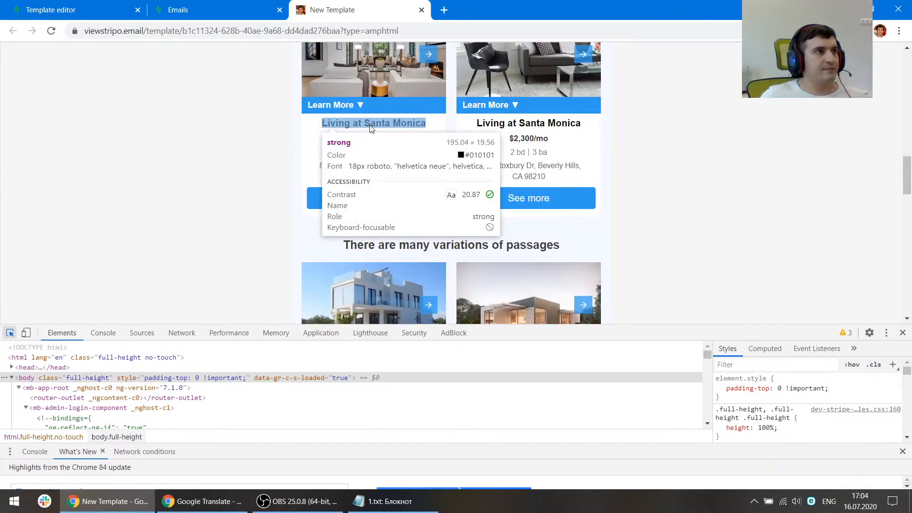
scroll(441, 109, "down", 3)
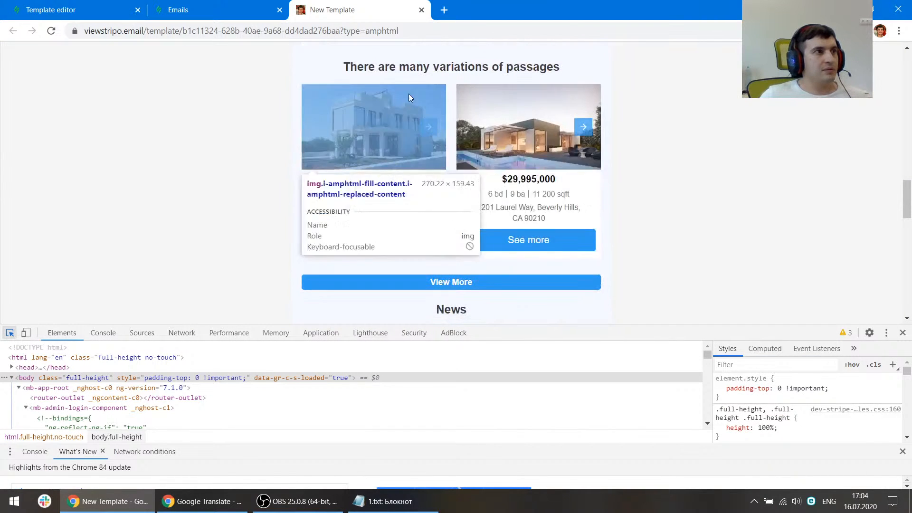
scroll(510, 177, "down", 3)
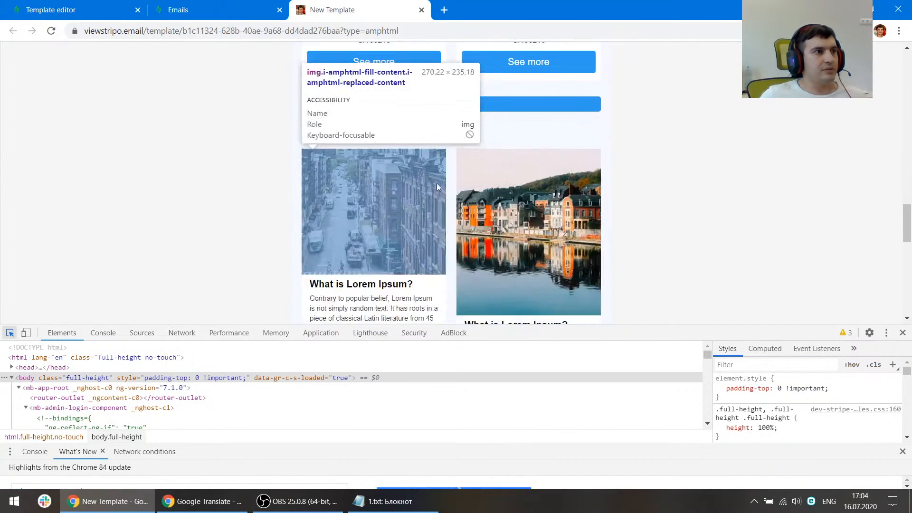
scroll(470, 143, "down", 4)
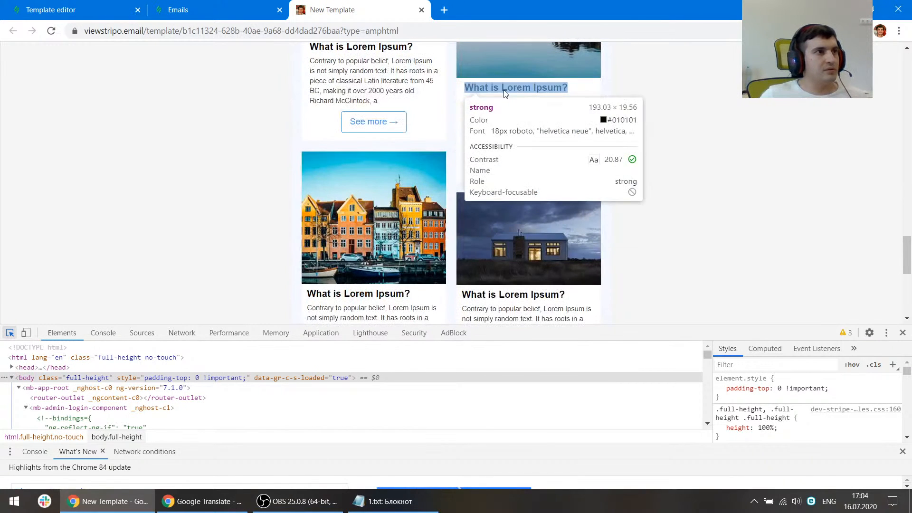
scroll(505, 93, "down", 3)
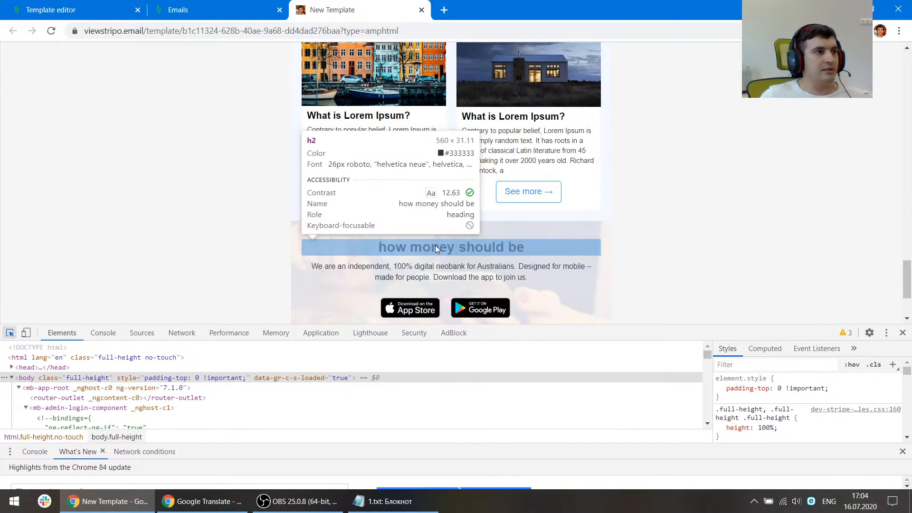
scroll(406, 274, "down", 2)
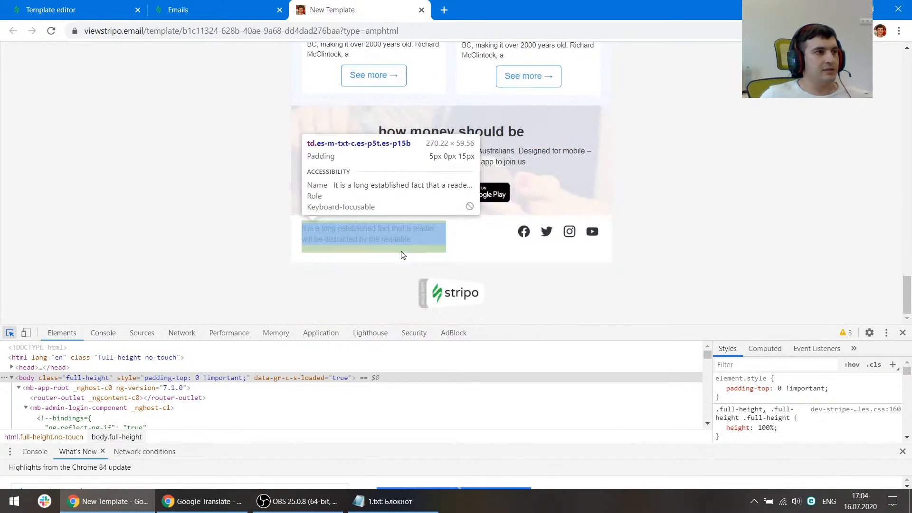
scroll(367, 237, "up", 15)
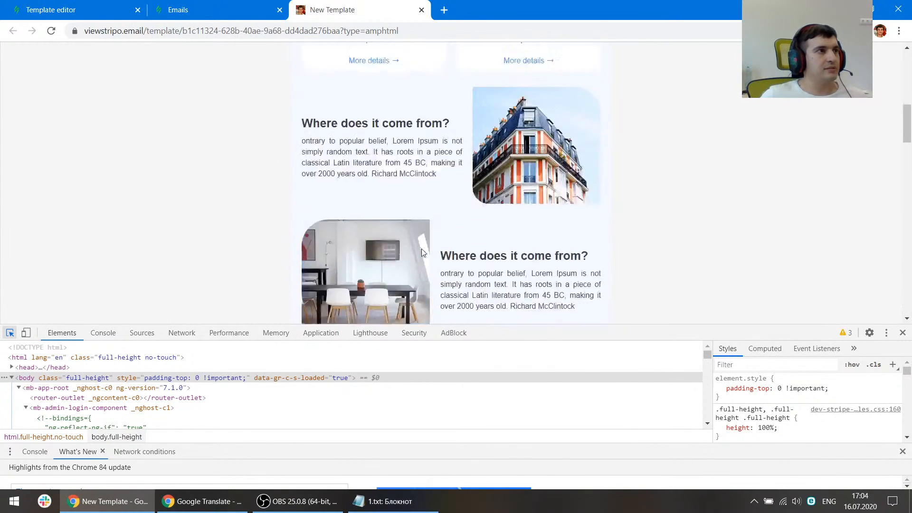
scroll(369, 166, "up", 3)
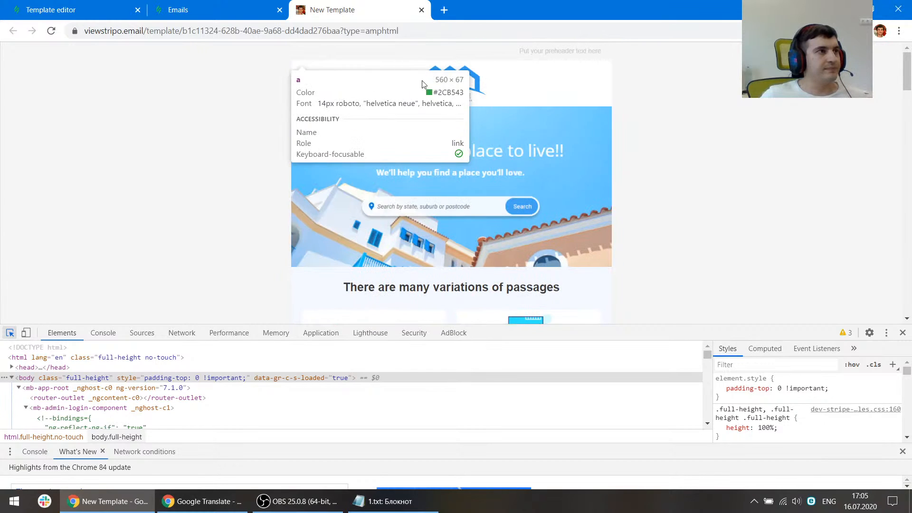
Review the new email's general settings for width, padding, background colour and font, comparing them with the reference email's header
left_click(114, 6)
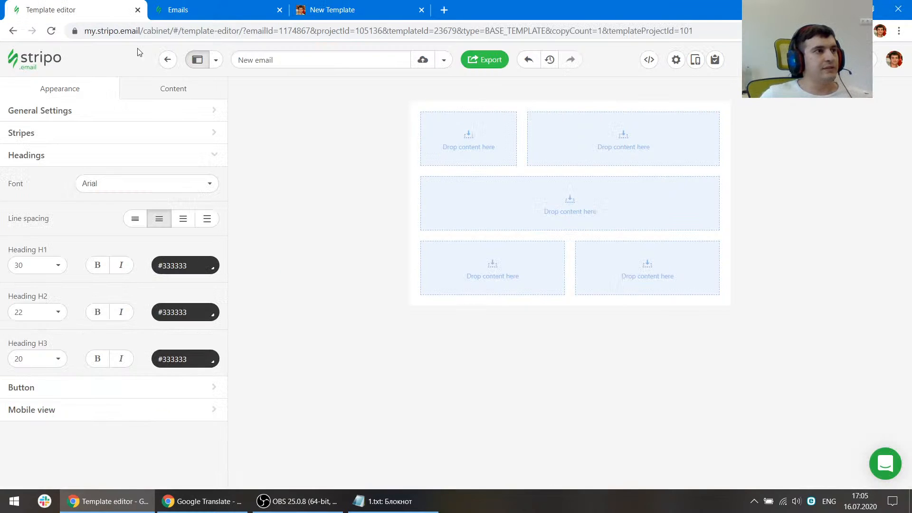
left_click(67, 110)
scroll(140, 263, "down", 3)
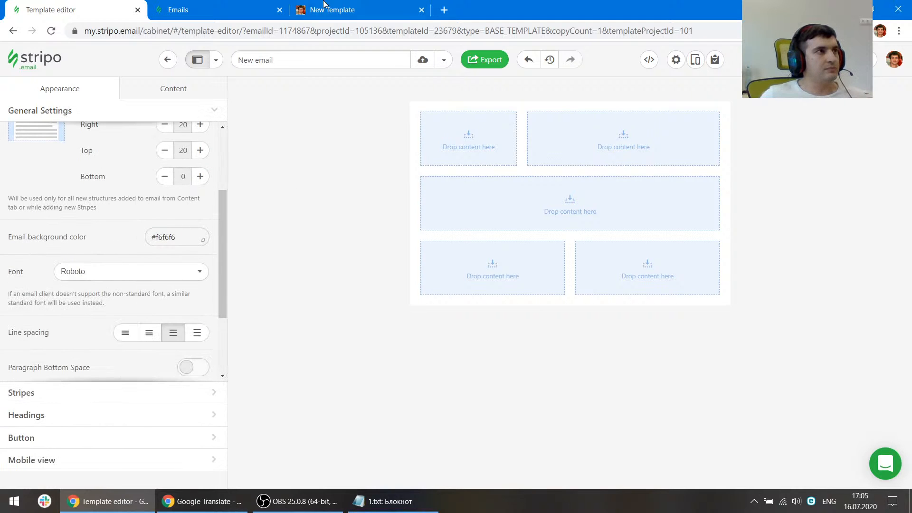
left_click(324, 5)
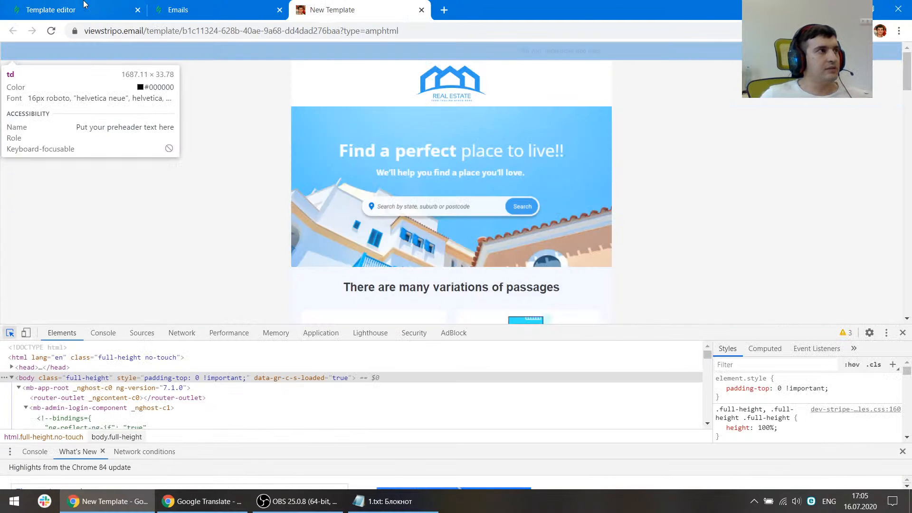
left_click(97, 13)
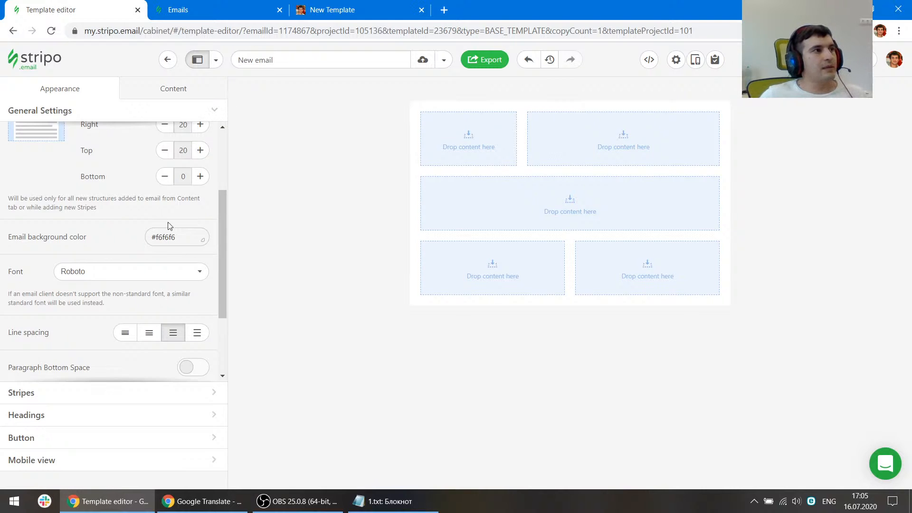
scroll(170, 225, "up", 3)
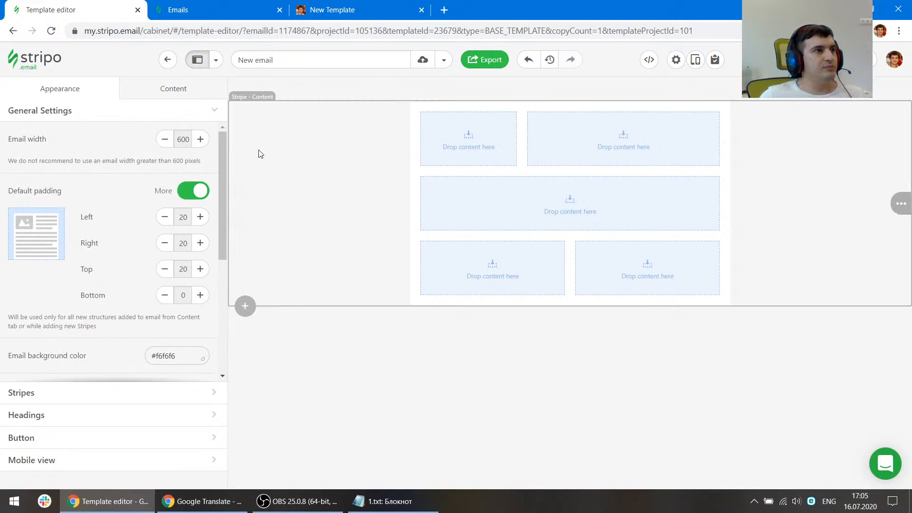
left_click(332, 10)
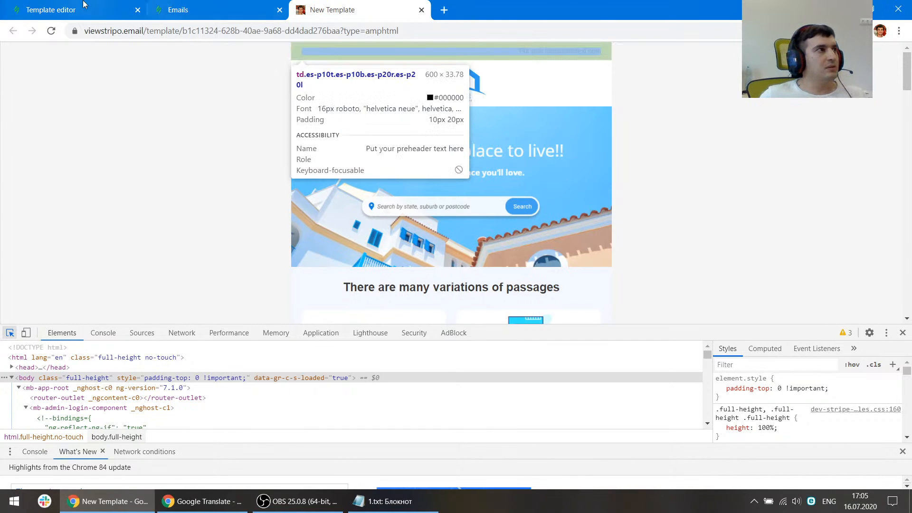
Place the editor beside the reference email, reduce the top two-container structure to one container and insert a text block in it
left_click_drag(90, 6, 192, 6)
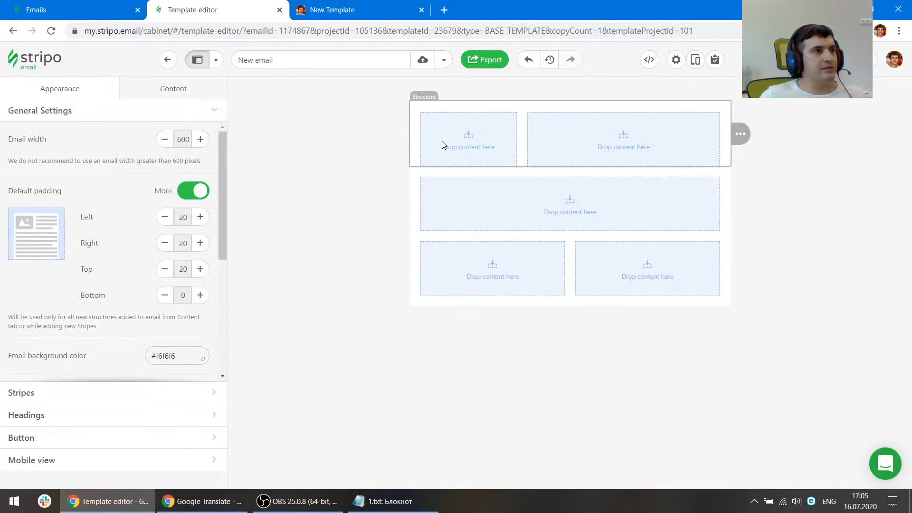
left_click(486, 113)
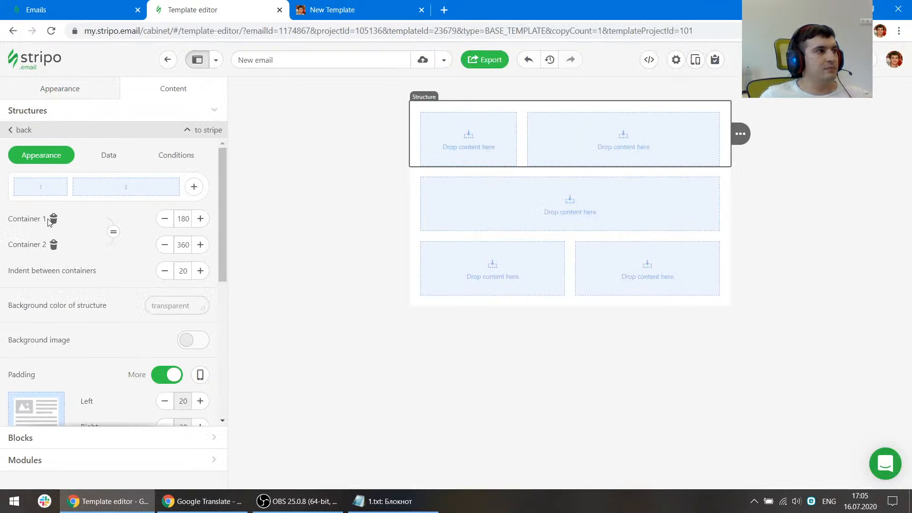
left_click(52, 220)
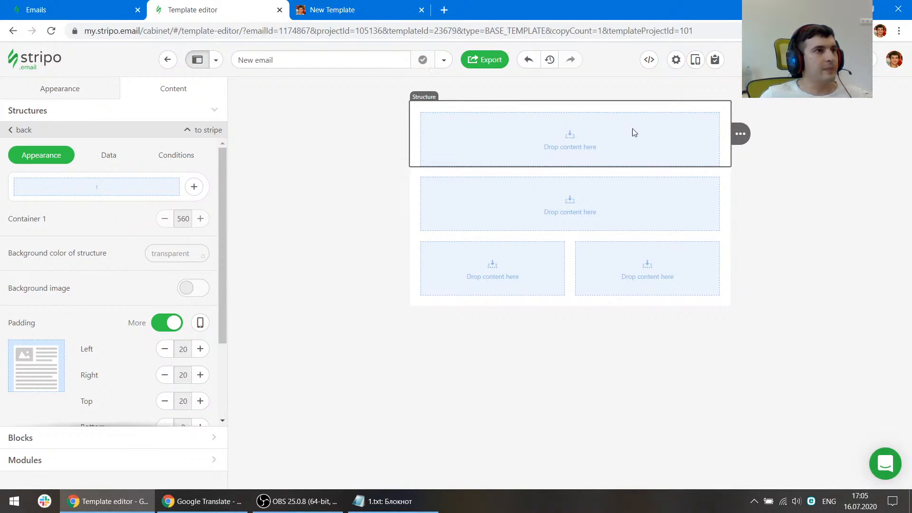
left_click(566, 152)
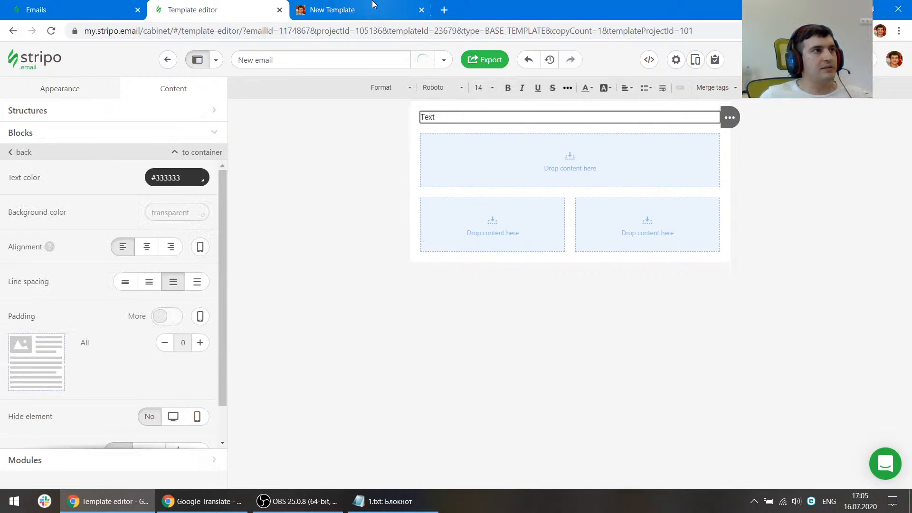
Replace the new block's sample text with "Put your preheader text here" copied from the reference email
left_click(373, 7)
key("F12")
left_click_drag(618, 51, 517, 51)
key("ctrl+c")
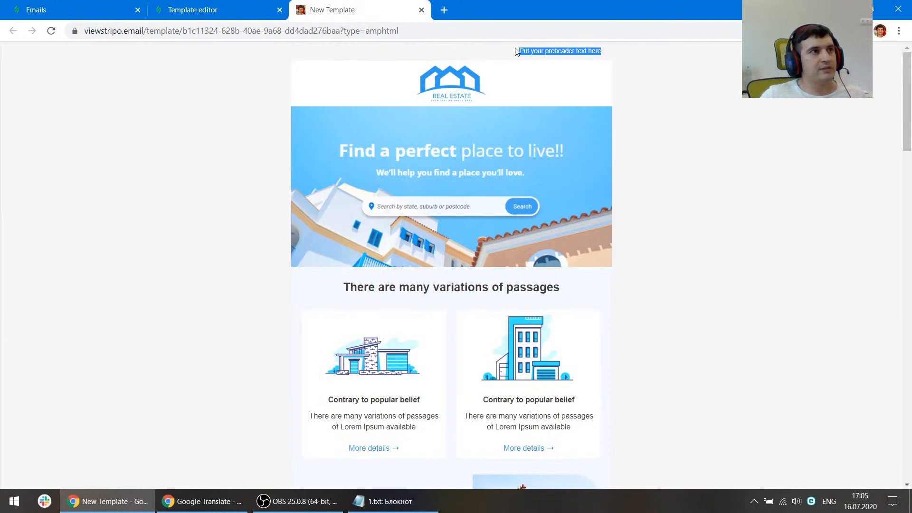
left_click(225, 5)
left_click_drag(440, 120, 388, 118)
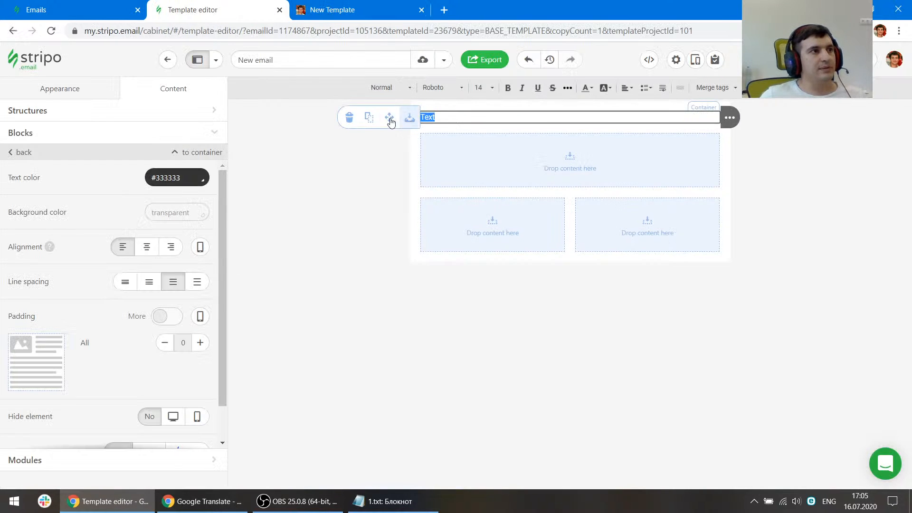
key("BackSpace")
key("ctrl+v")
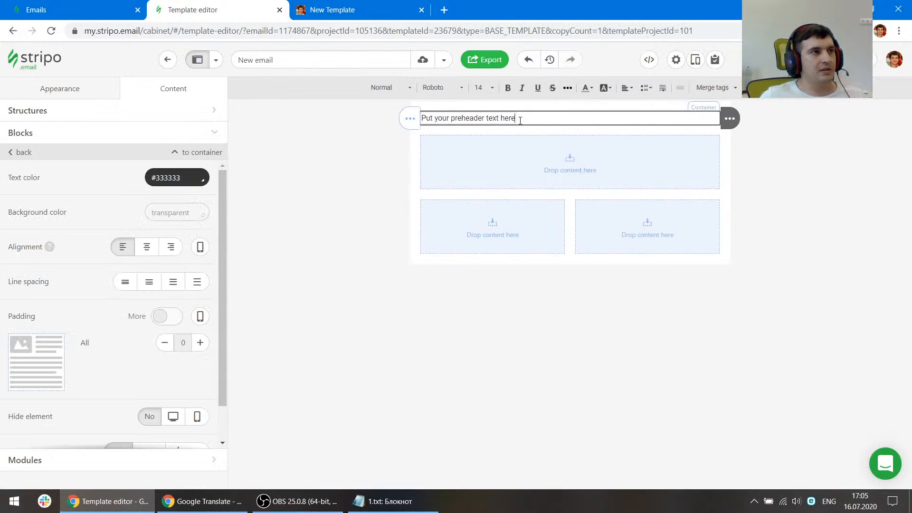
Set the preheader structure's background colour to #f6f6f6, matching the general email background colour
left_click(434, 111)
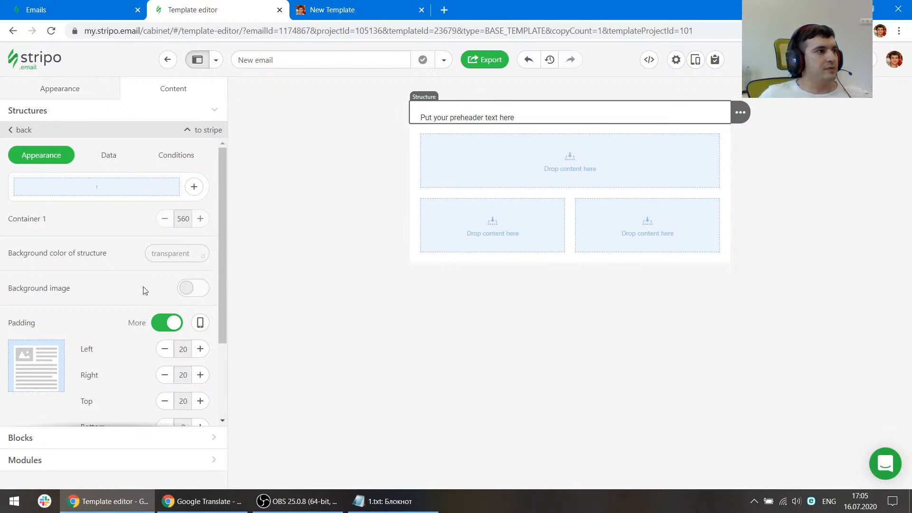
left_click(177, 254)
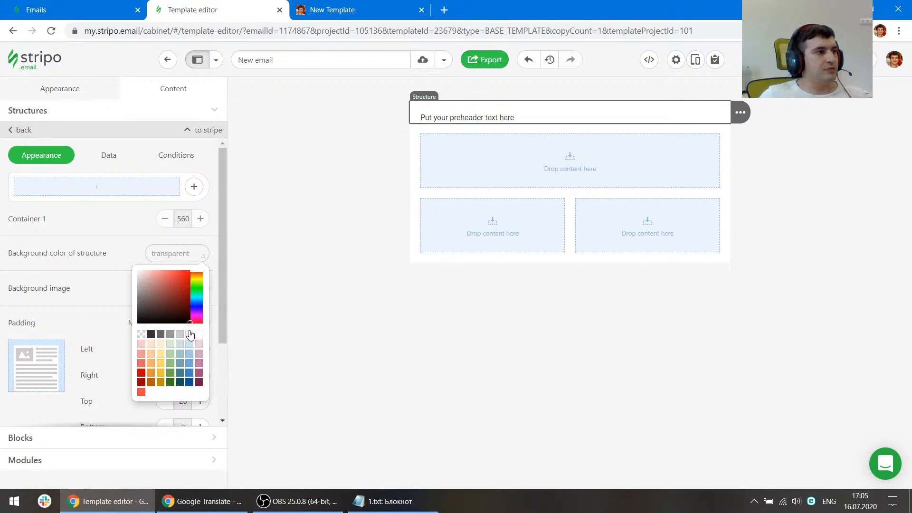
left_click(72, 90)
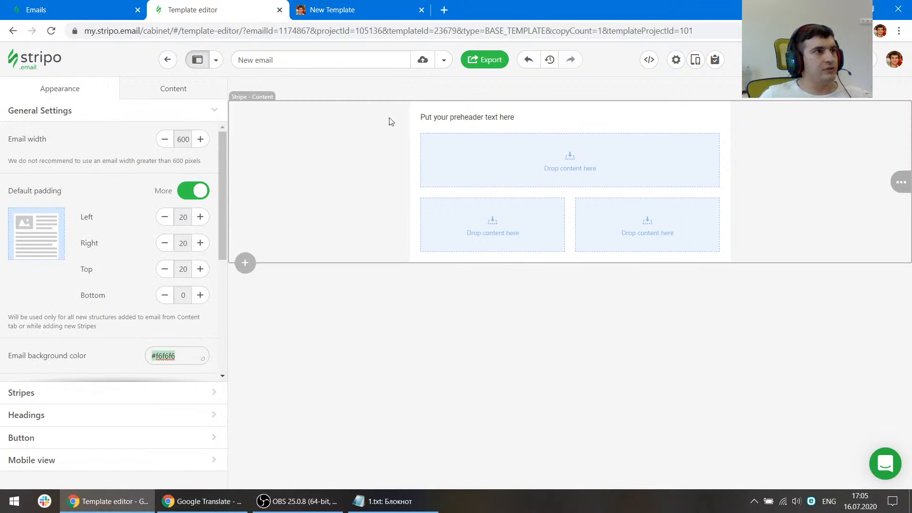
left_click(414, 109)
left_click(179, 255)
type("#f6f6f6")
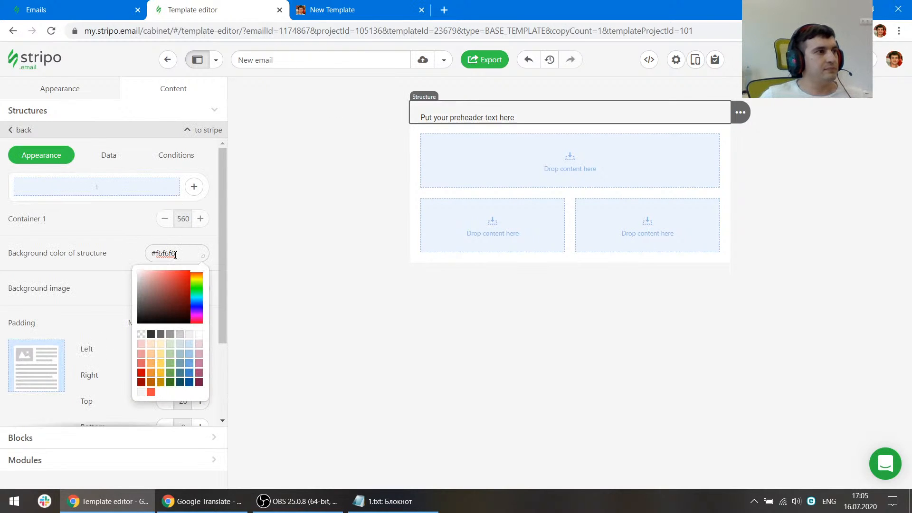
Align the preheader text to the right within its block
left_click(486, 117)
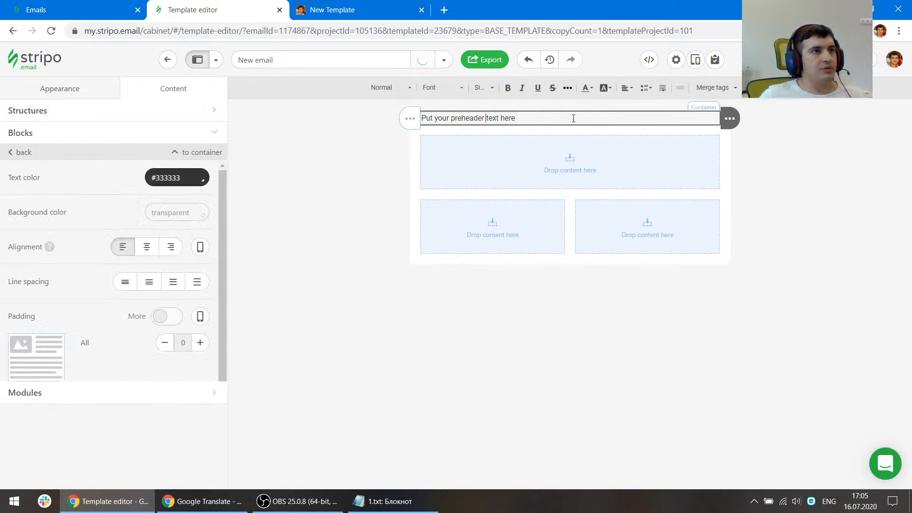
left_click(626, 88)
left_click(641, 131)
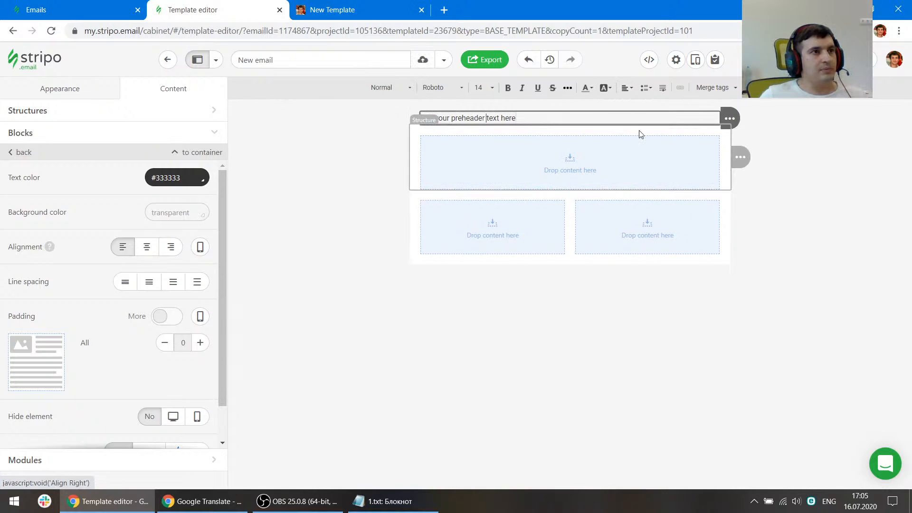
left_click(178, 251)
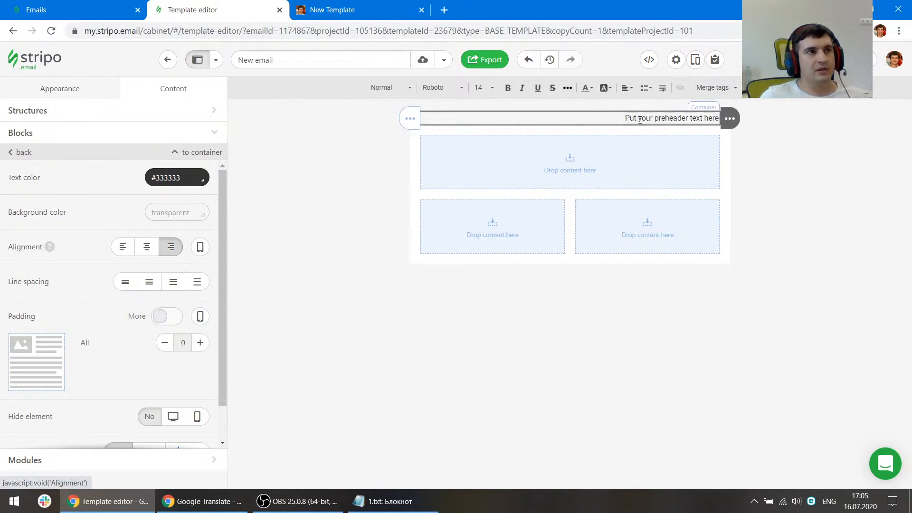
Inspect the preheader's padding in the reference email and set the preheader structure's top and bottom padding to 10
key("ctrl+Tab")
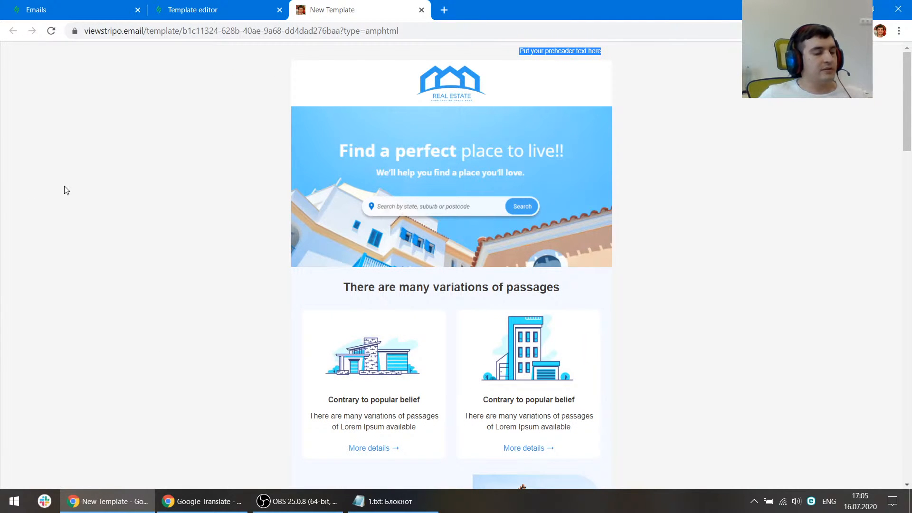
key("ctrl+shift+c")
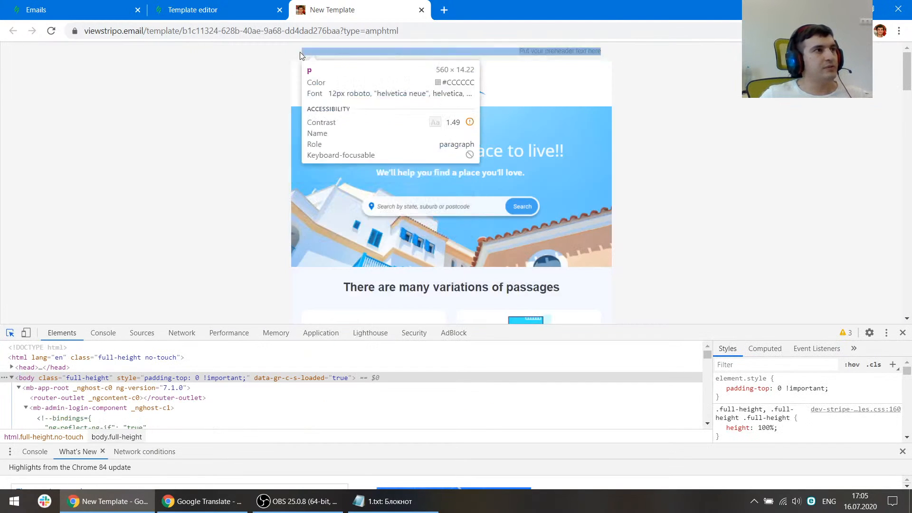
left_click(298, 55)
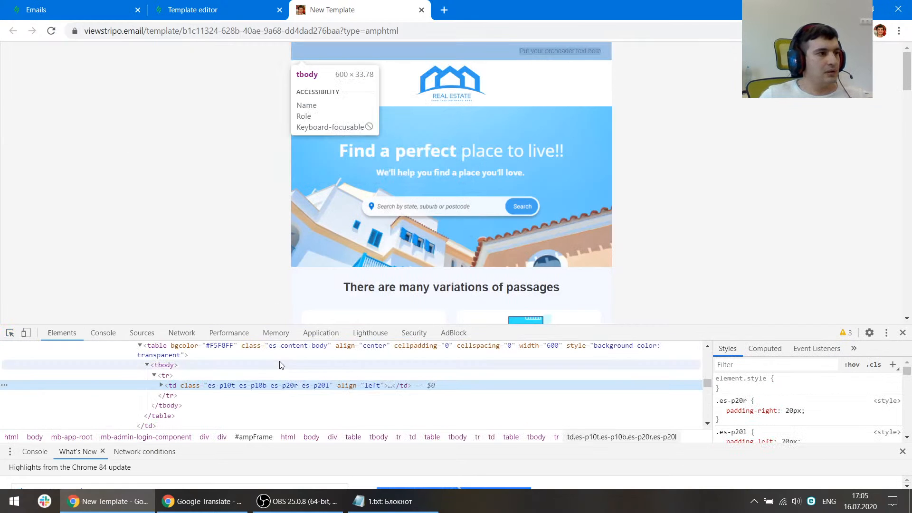
key("ctrl+shift+c")
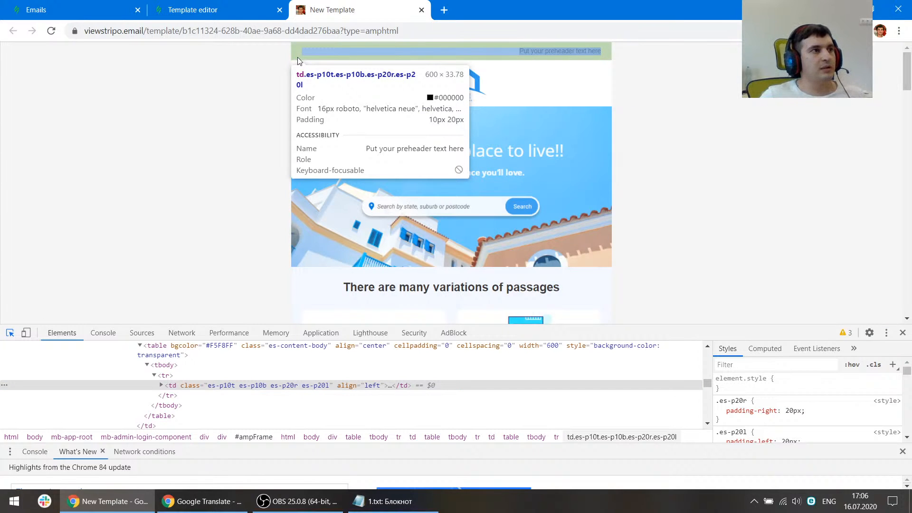
left_click(271, 11)
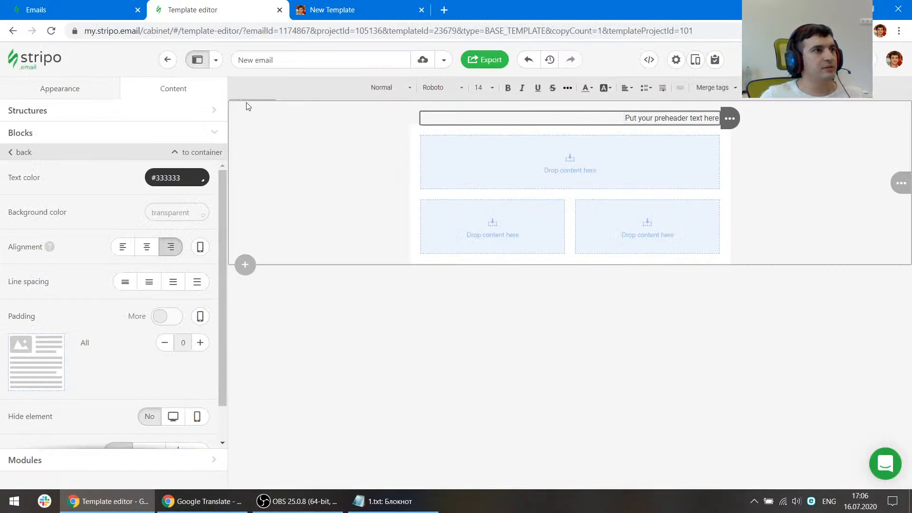
left_click(426, 109)
scroll(162, 273, "down", 3)
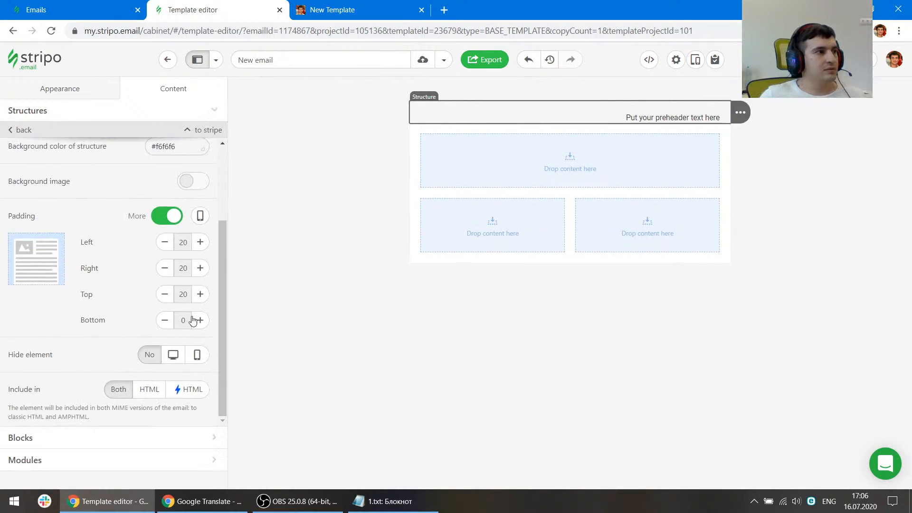
left_click(164, 294)
left_click(164, 294)
left_click(200, 320)
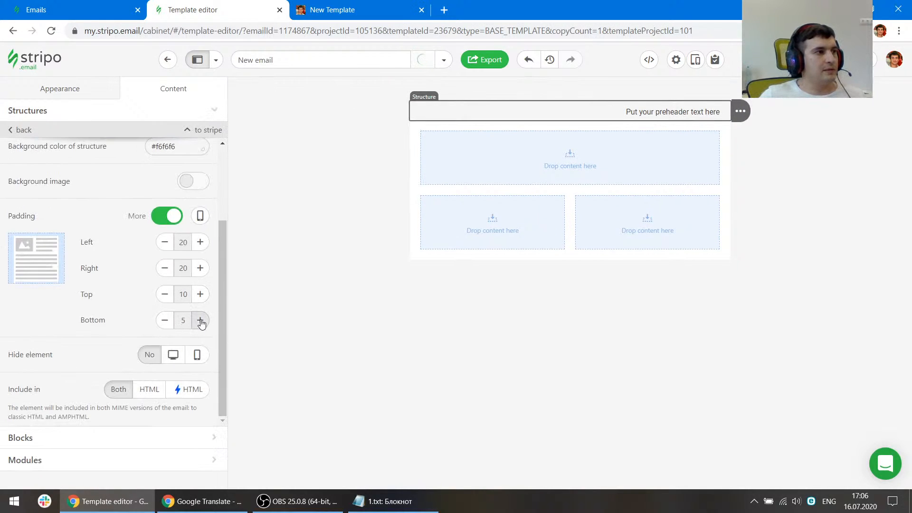
left_click(200, 321)
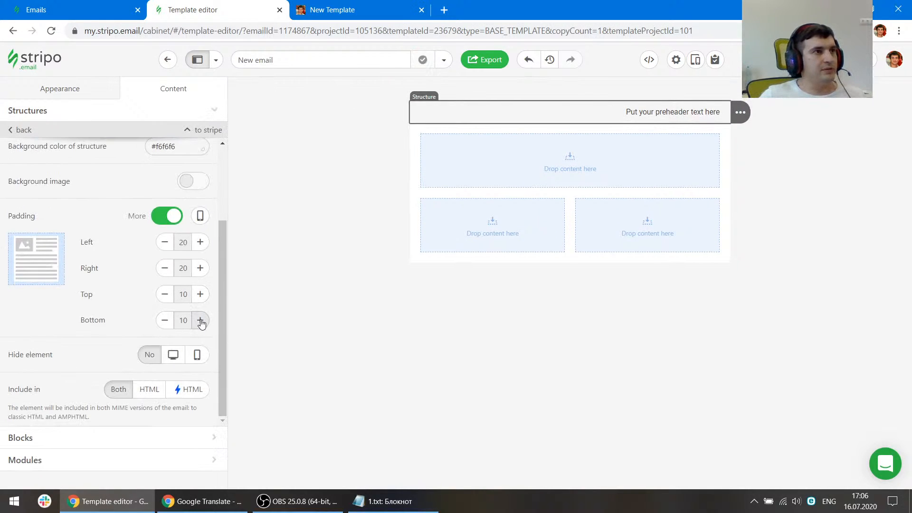
Inspect the logo in the reference email and select its image source address for copying
left_click(361, 6)
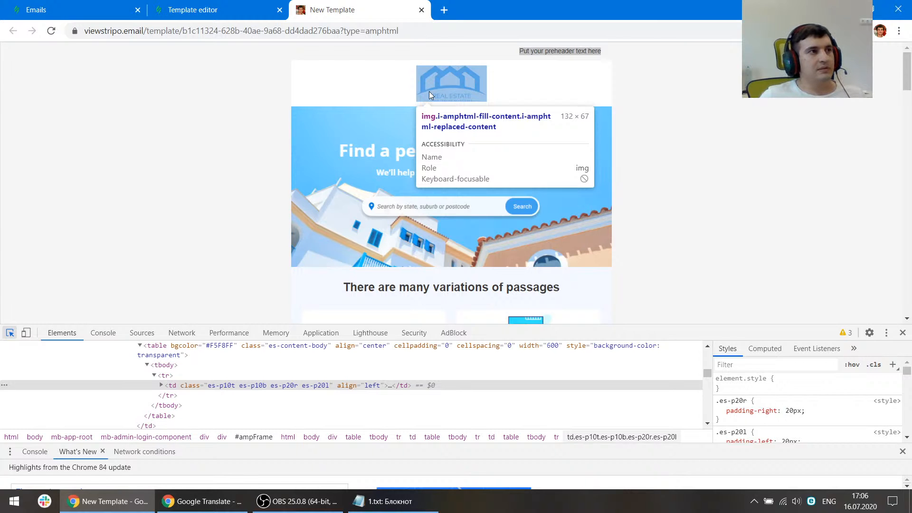
left_click(429, 91)
double_click(420, 390)
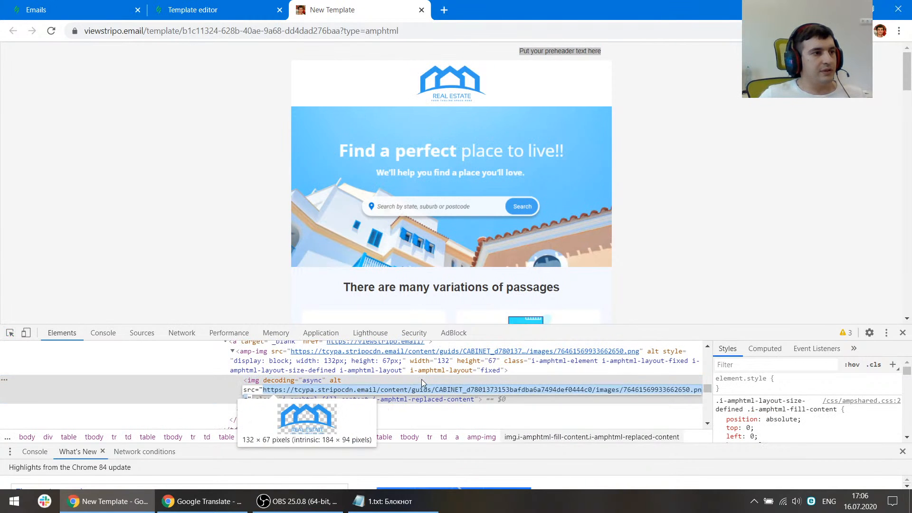
Insert an image block in the empty one-container structure and load the logo from the copied address, left as an external link
left_click(237, 9)
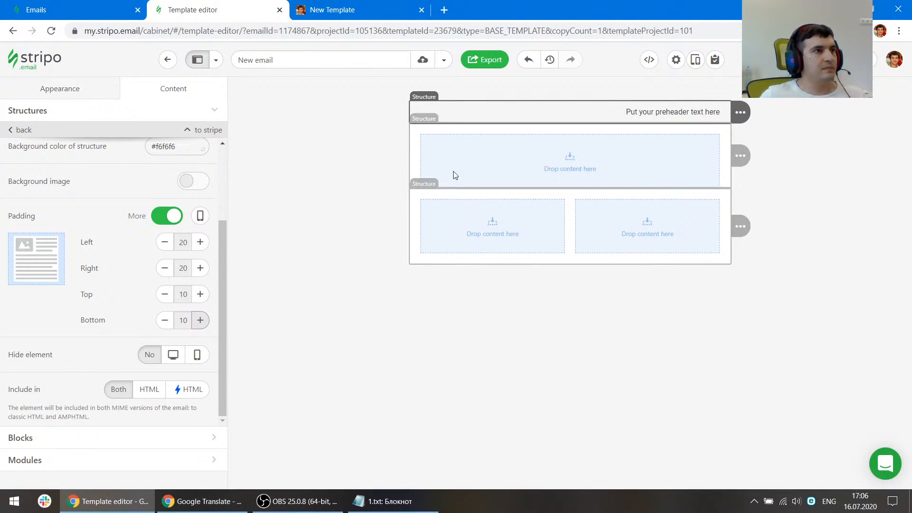
left_click(557, 176)
left_click(107, 278)
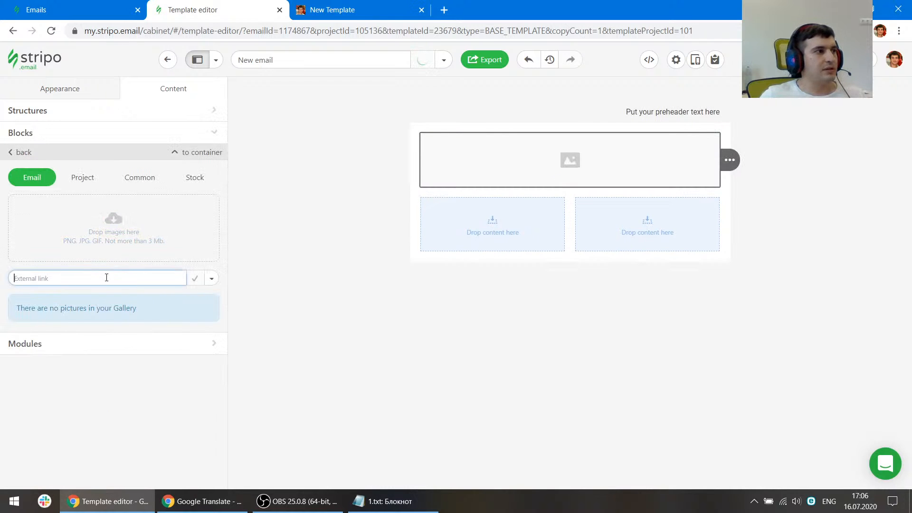
key("ctrl+v")
left_click(212, 279)
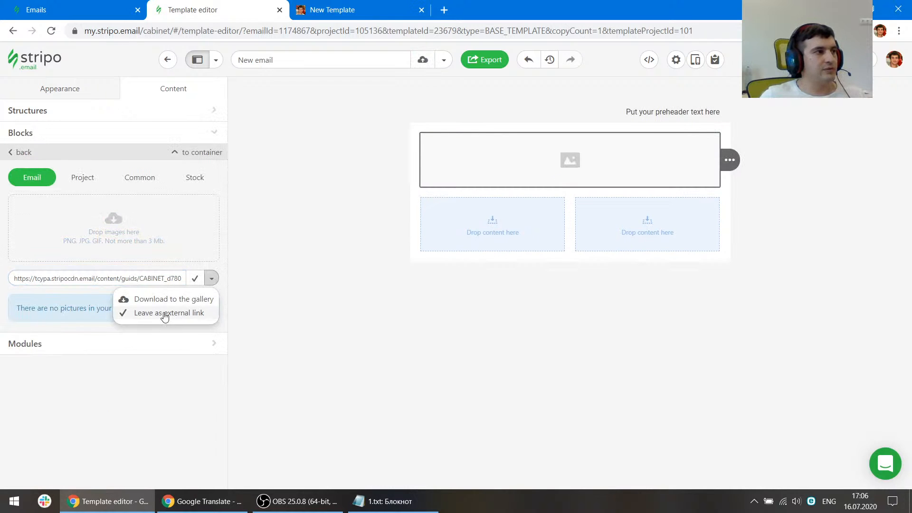
left_click(165, 316)
left_click(195, 279)
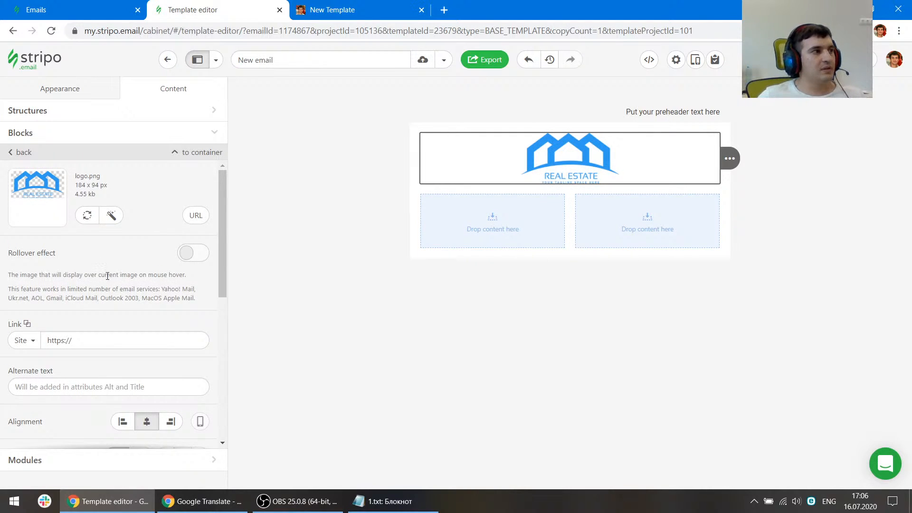
Check the logo's dimensions in the reference email and set the inserted logo's width to 132
left_click(332, 9)
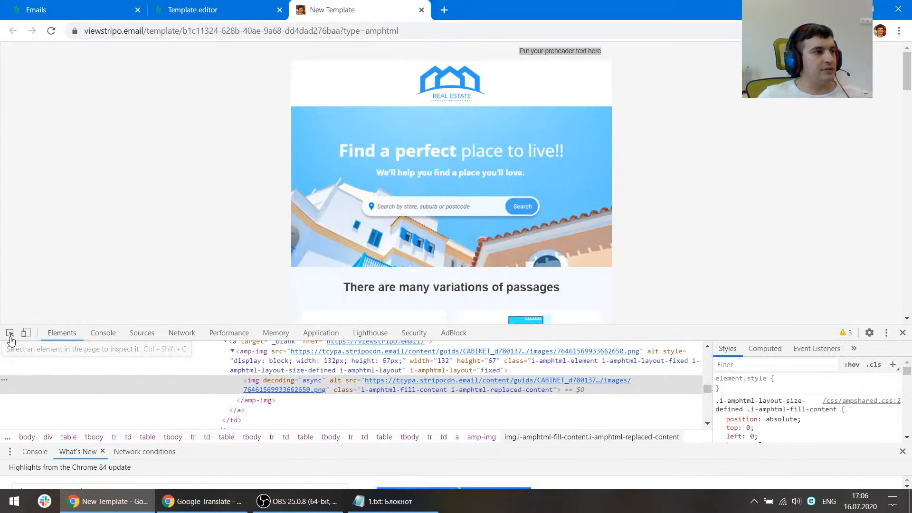
left_click(10, 335)
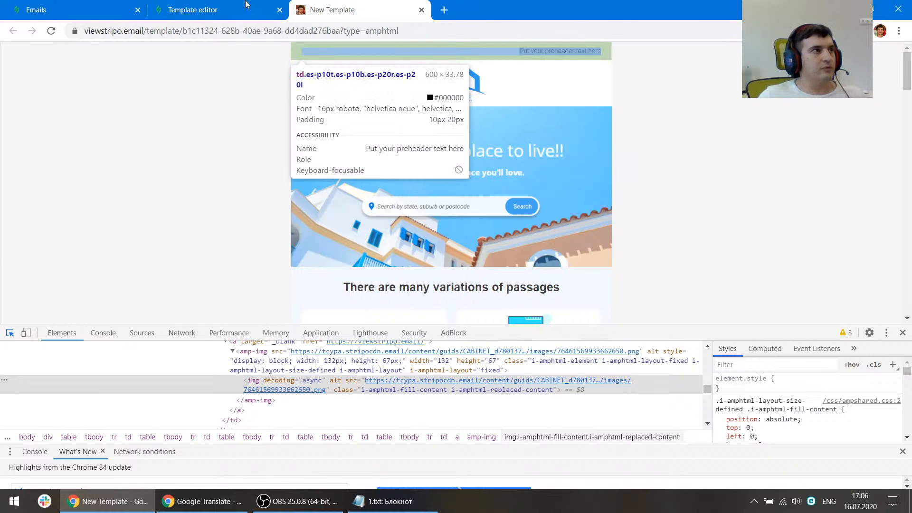
left_click(192, 9)
scroll(139, 313, "down", 4)
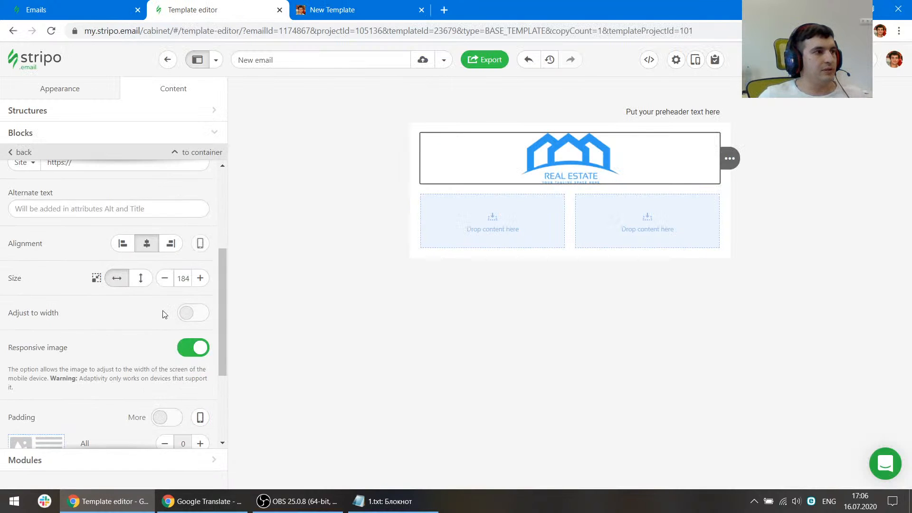
double_click(186, 274)
type("132")
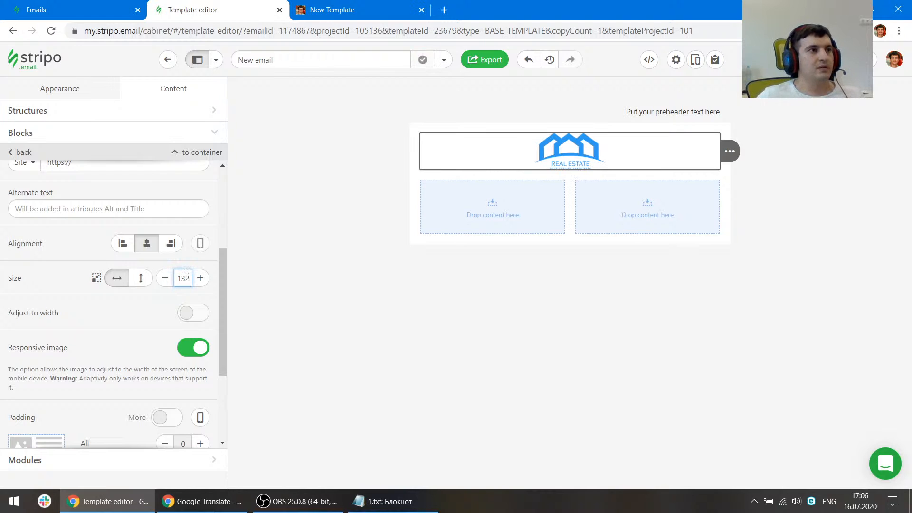
Inspect the logo section's padding in the reference email and set the logo structure's top and bottom padding to 10
left_click(333, 10)
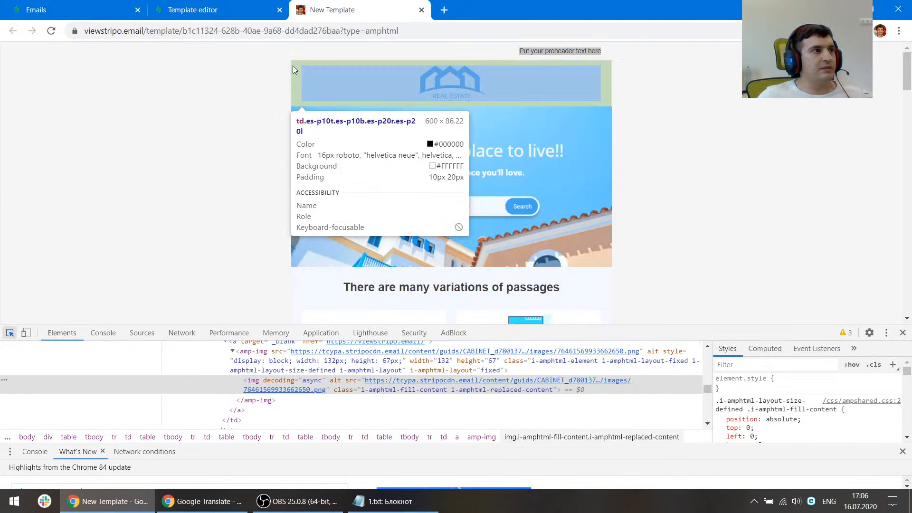
left_click(235, 5)
left_click(413, 165)
scroll(117, 268, "down", 3)
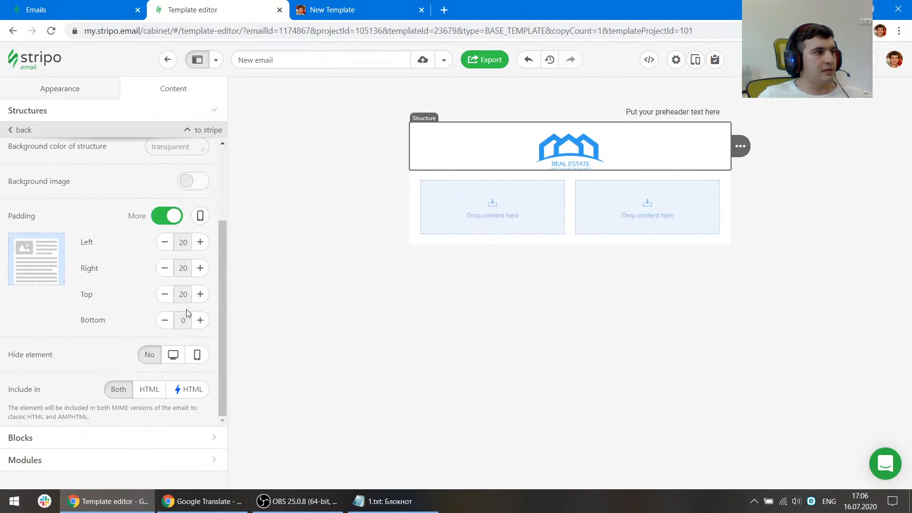
left_click(164, 294)
left_click(165, 294)
left_click(200, 321)
left_click(200, 320)
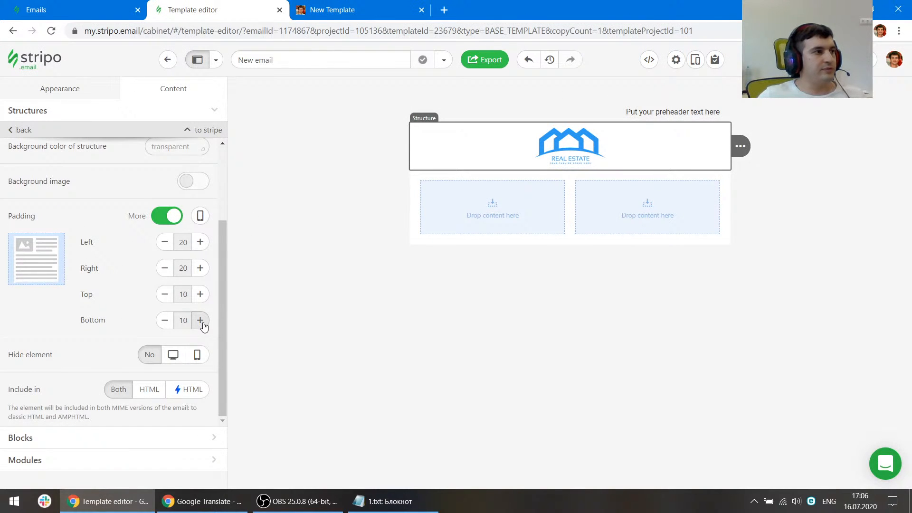
Inspect the reference email's hero image and insert a banner block in the first container of the two-container structure
left_click(333, 9)
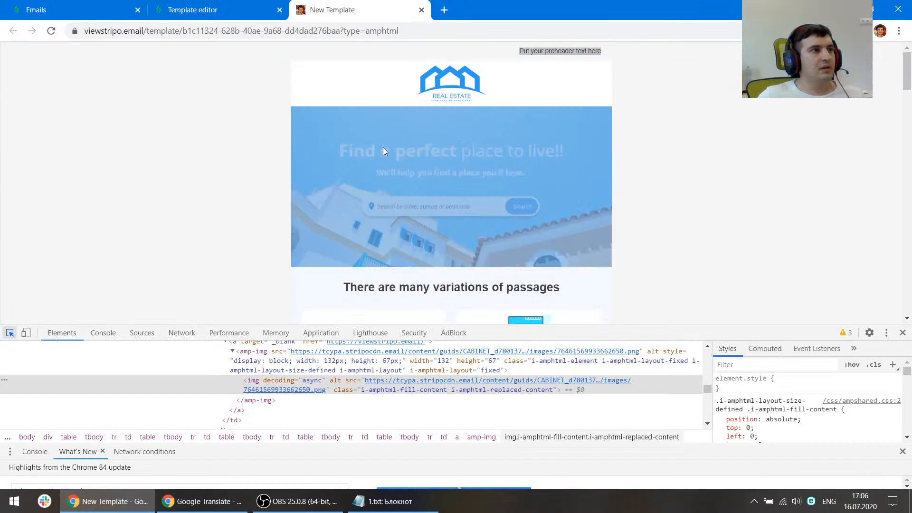
left_click(369, 137)
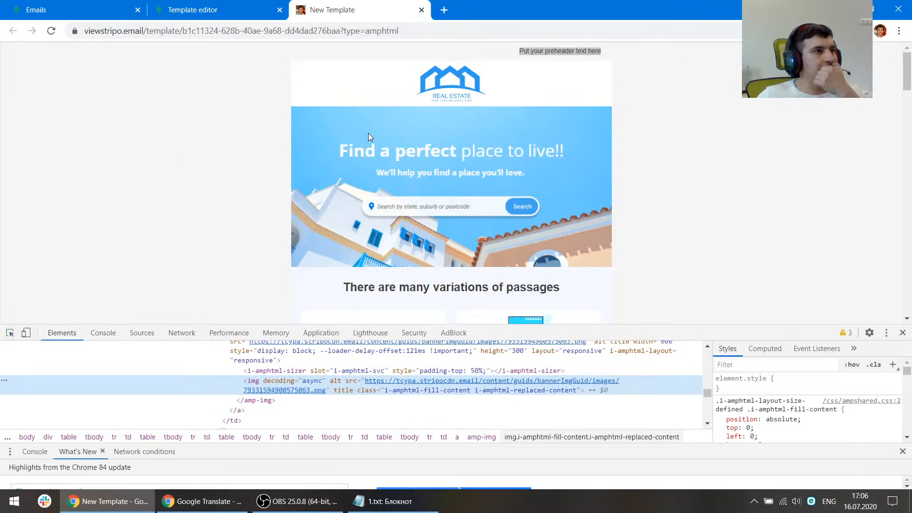
left_click(256, 4)
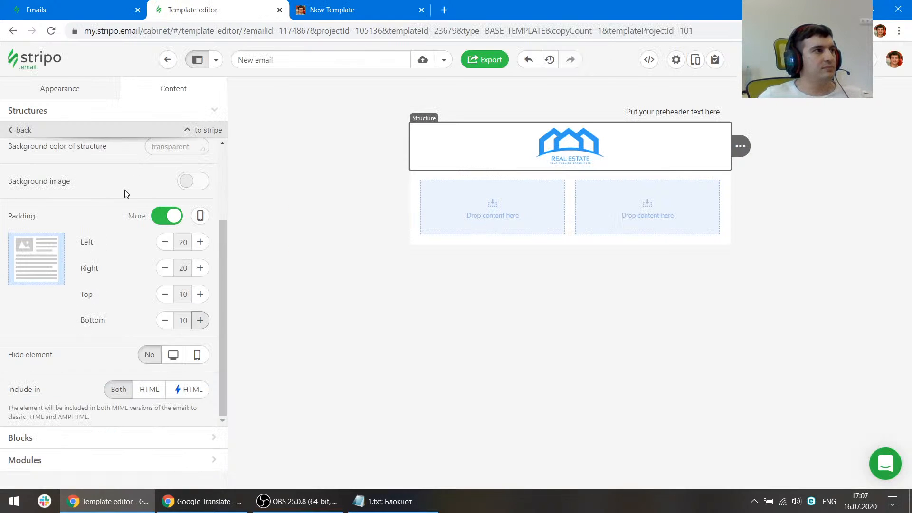
left_click(33, 113)
left_click(39, 354)
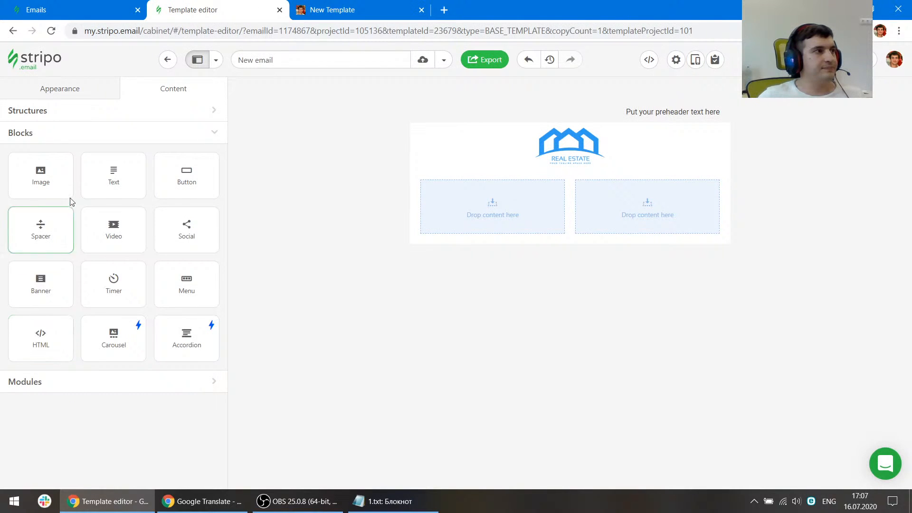
left_click_drag(56, 278, 466, 187)
Remove the second container from the banner's structure and set the structure's padding to 0 on all sides
left_click(572, 181)
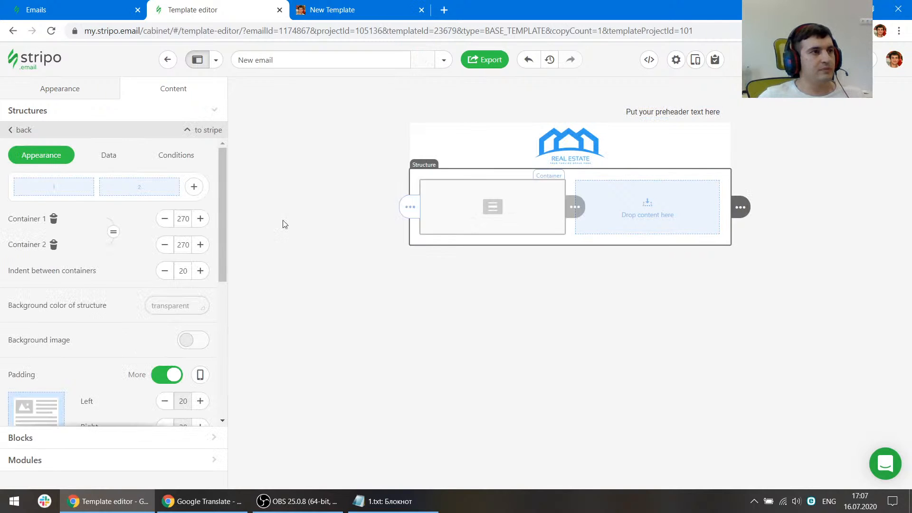
left_click(54, 245)
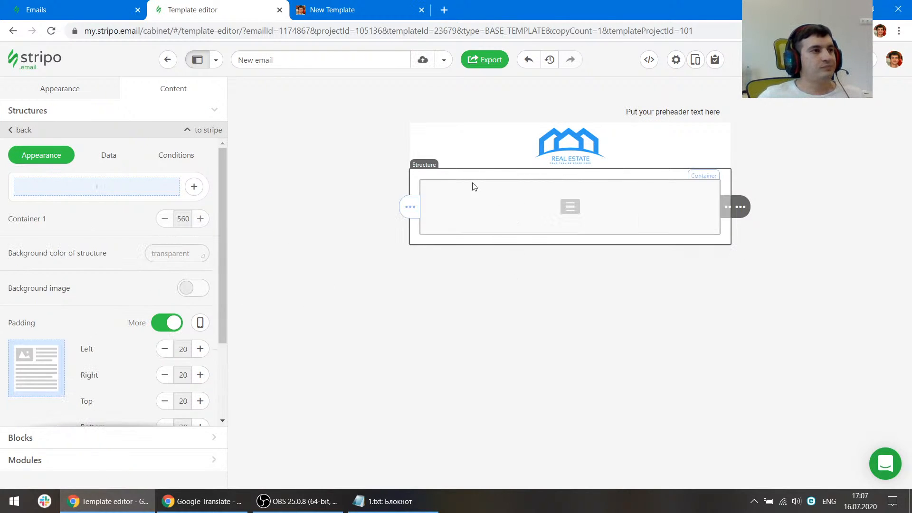
left_click(164, 325)
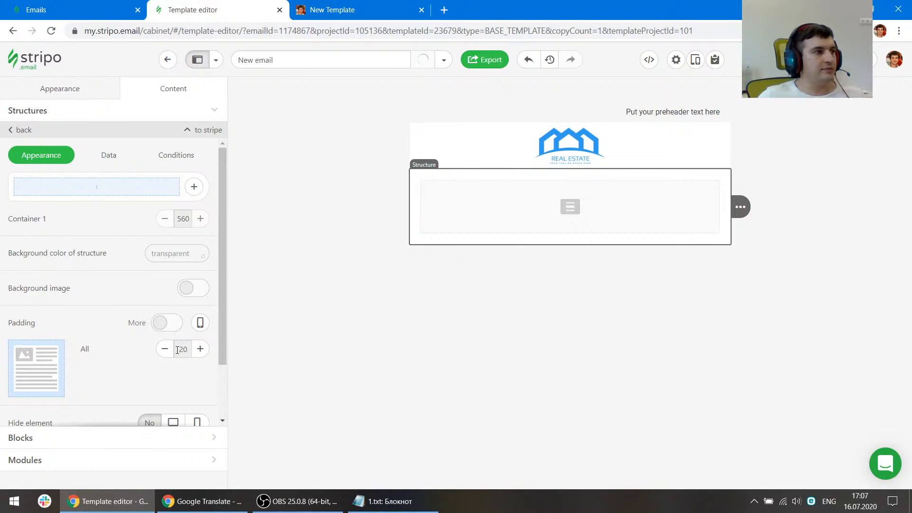
left_click(164, 349)
left_click(165, 349)
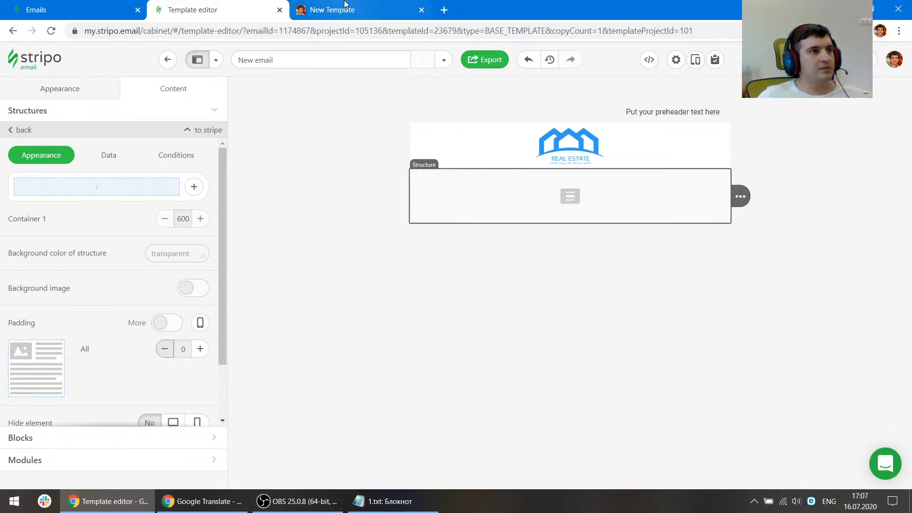
Get the banner image address from the 1.txt notes and load it into the banner block, left as an external link
left_click(345, 7)
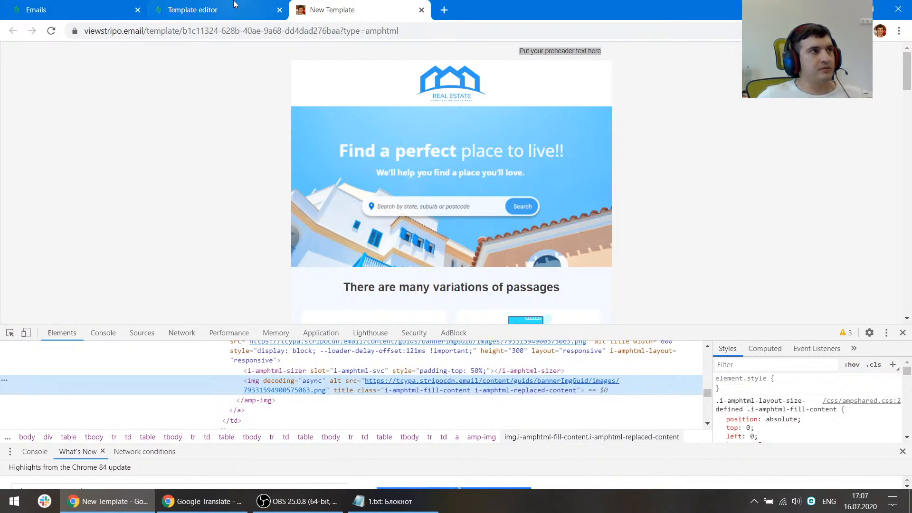
key("alt+Tab")
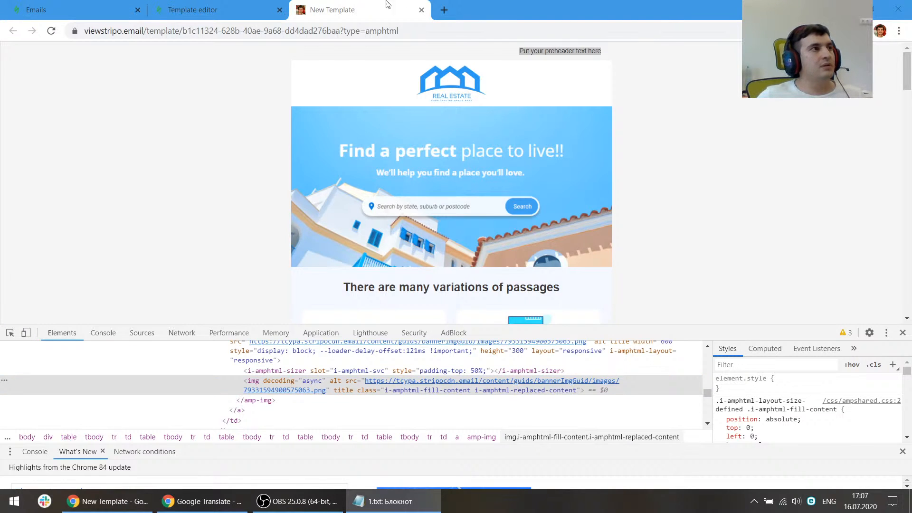
left_click(247, 5)
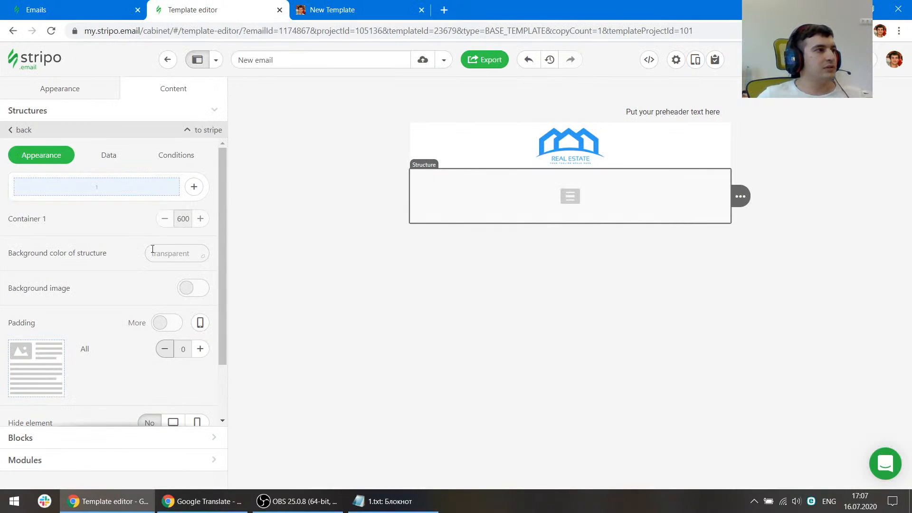
left_click(489, 189)
left_click(116, 278)
key("ctrl+v")
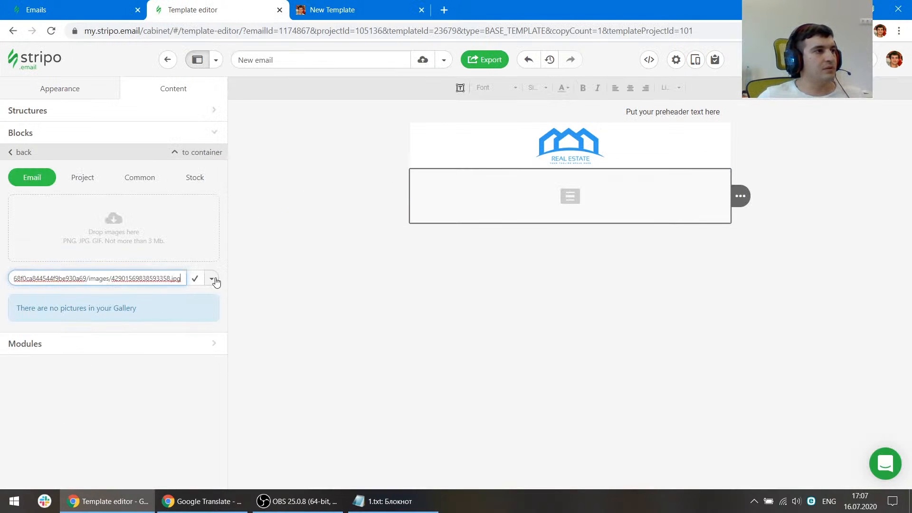
left_click(212, 279)
left_click(177, 315)
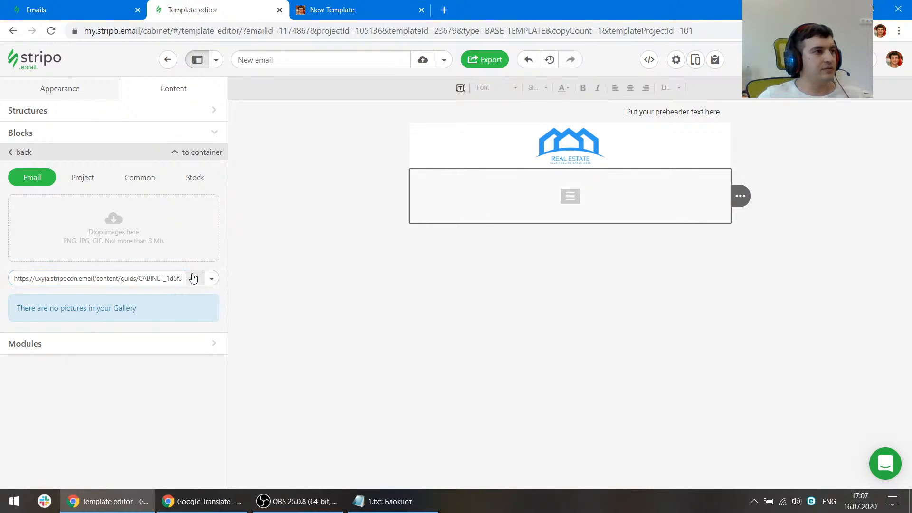
left_click(195, 278)
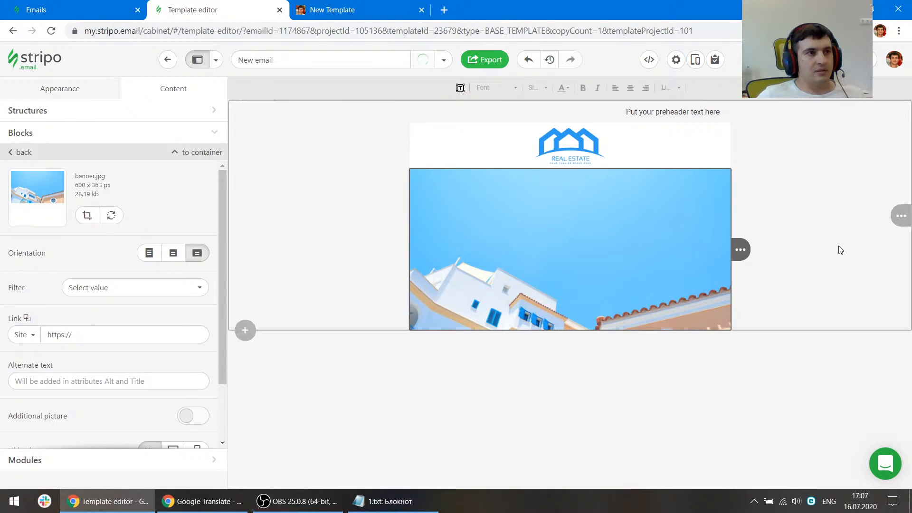
Get the additional picture's address from the 1.txt notes, enable the banner's additional picture and try to load it as an external link
key("alt+Tab")
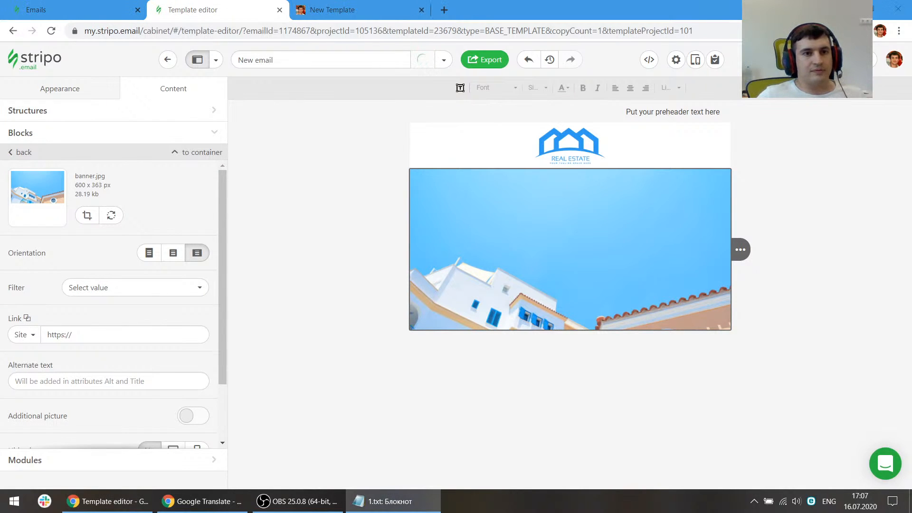
scroll(177, 281, "down", 2)
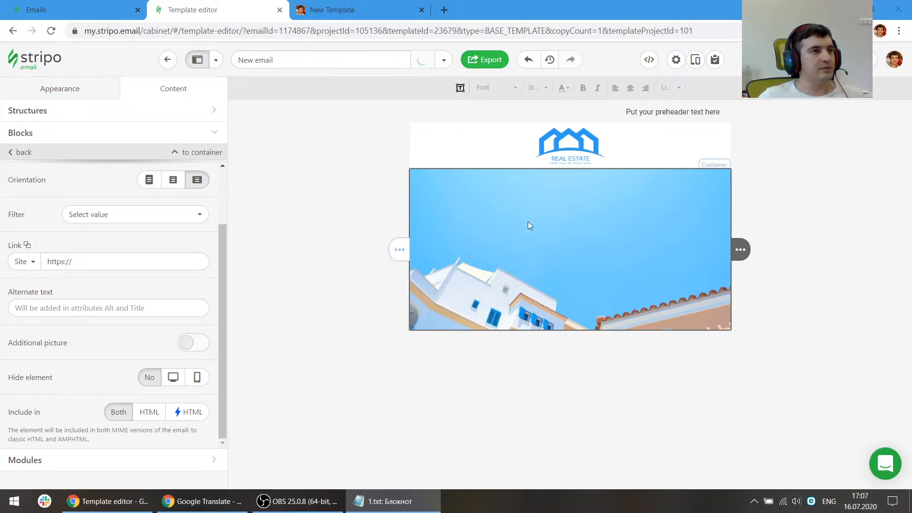
left_click(198, 350)
left_click(107, 277)
key("ctrl+v")
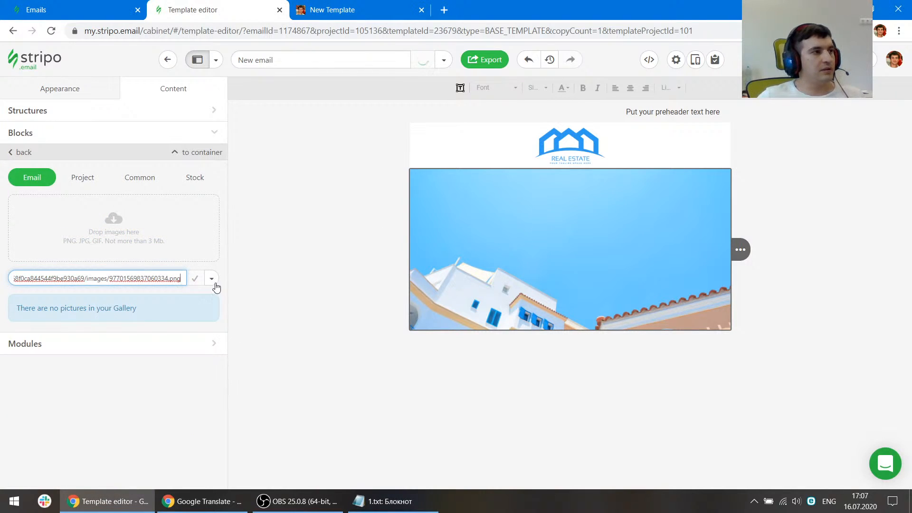
left_click(212, 280)
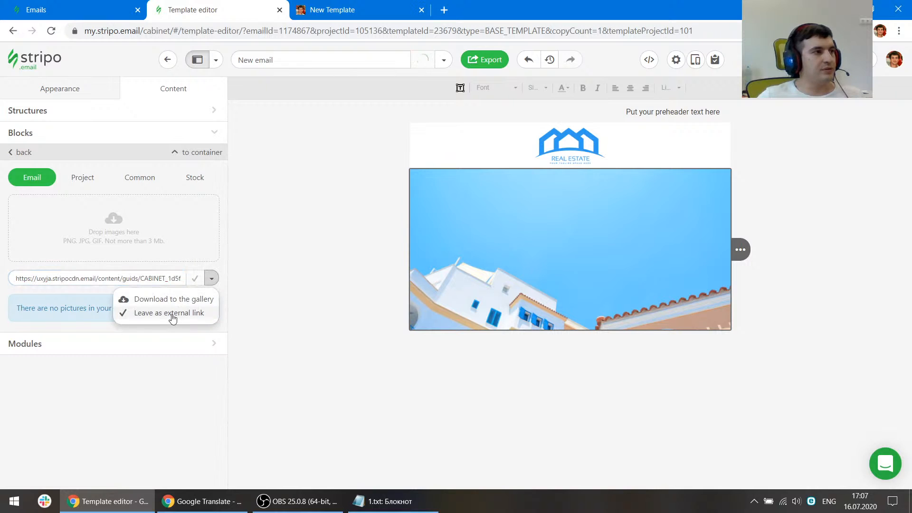
left_click(183, 268)
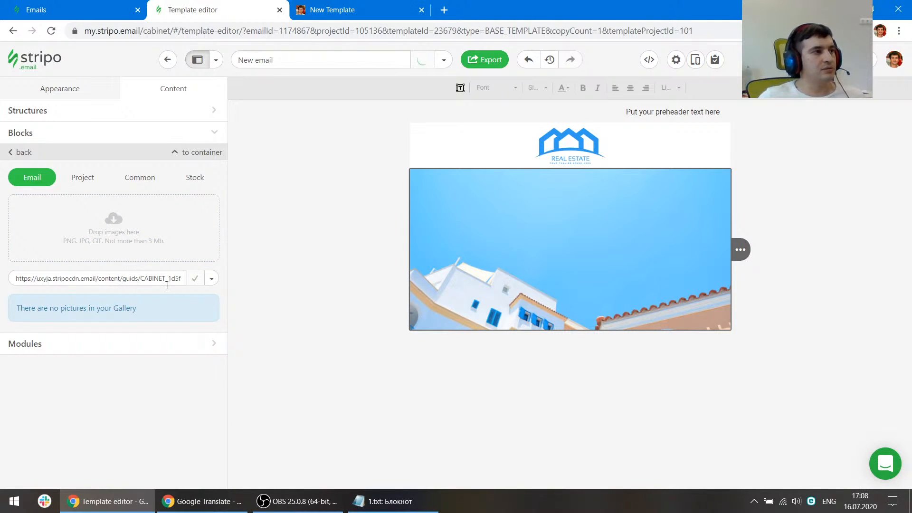
Retry applying the entered additional picture address as an external link and check the end of the address
left_click(212, 278)
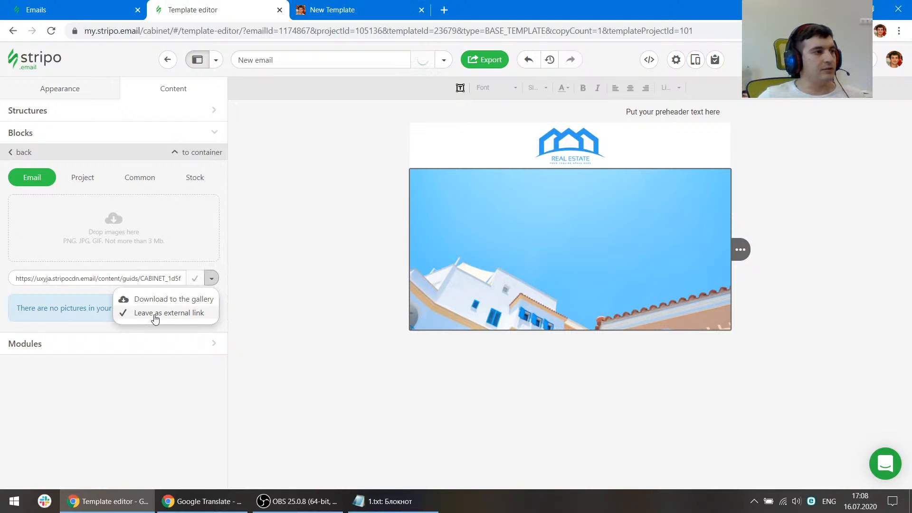
left_click(167, 318)
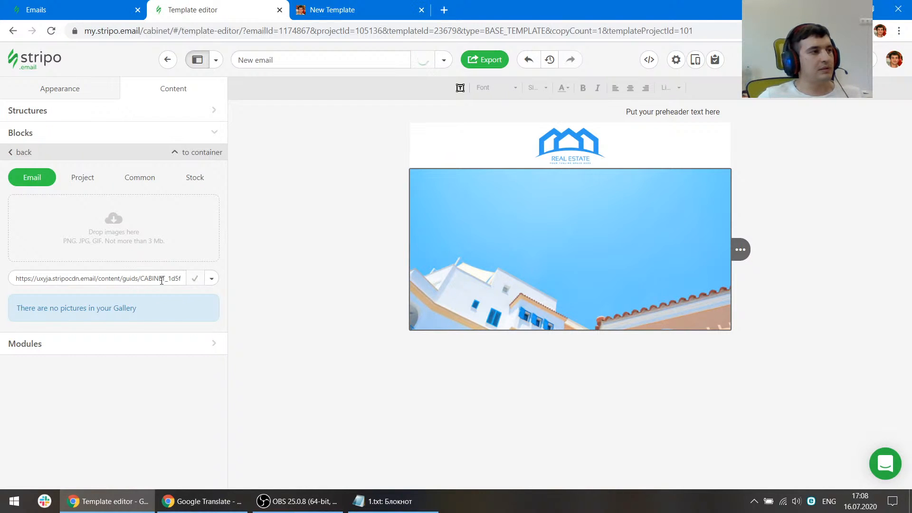
left_click(211, 279)
left_click(179, 316)
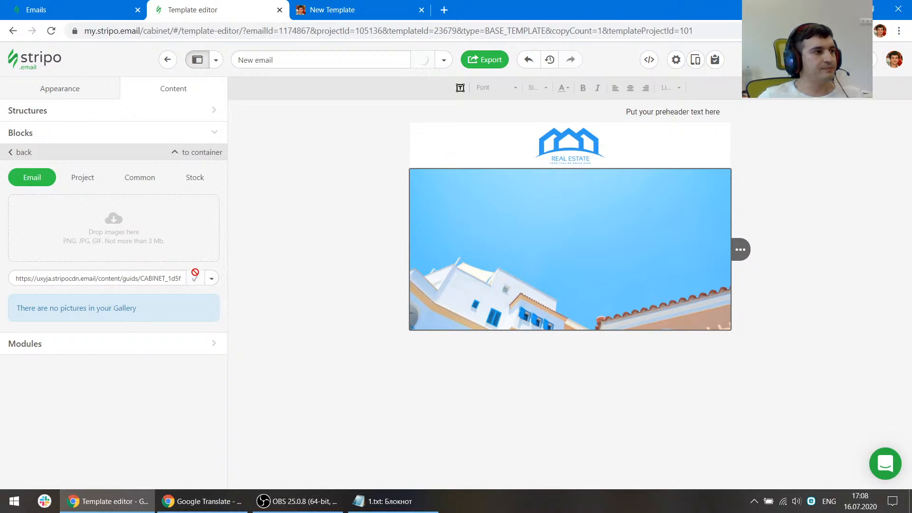
left_click(168, 280)
key("End")
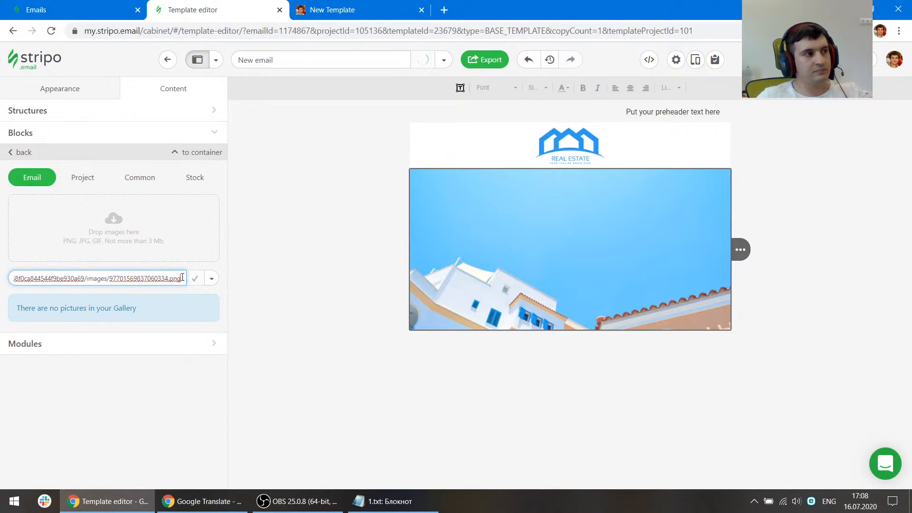
left_click(212, 279)
left_click(180, 313)
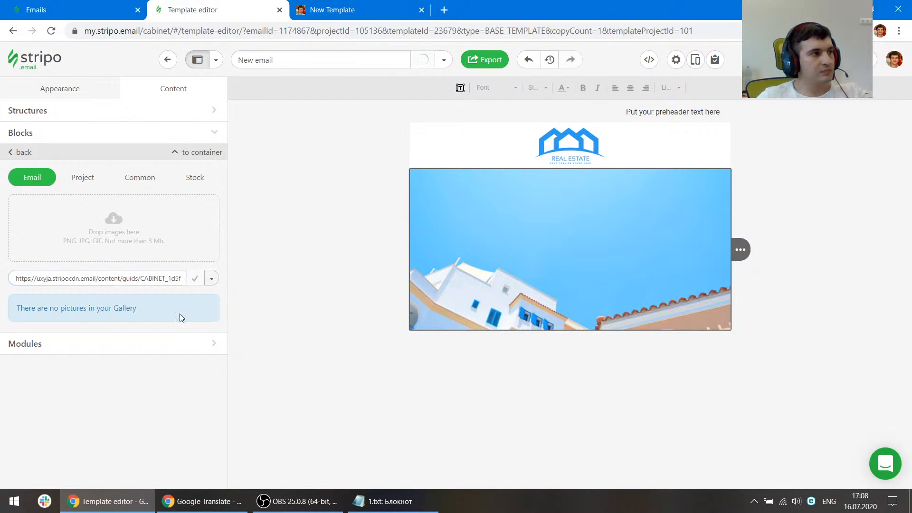
Reopen the banner's additional picture source, enter the copied image address again and try leaving it as an external link
left_click(20, 152)
left_click(190, 343)
left_click(181, 279)
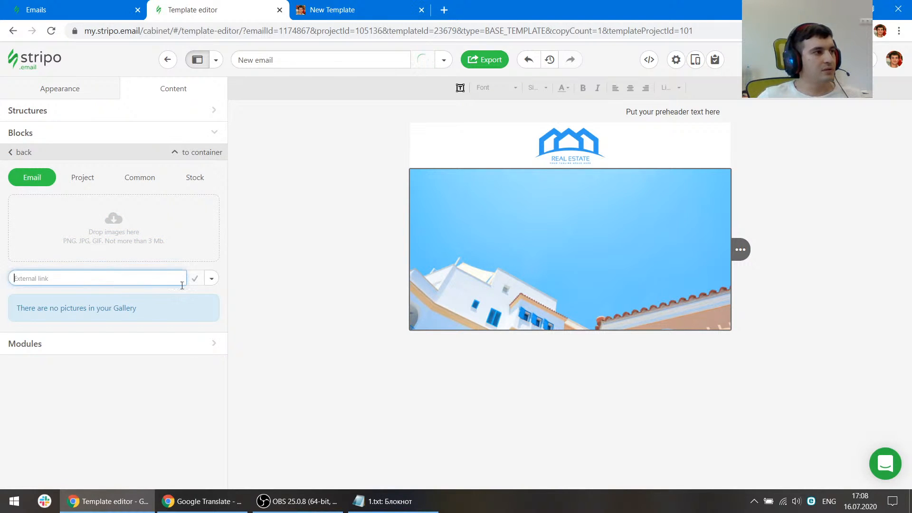
key("ctrl+v")
left_click(211, 279)
left_click(178, 311)
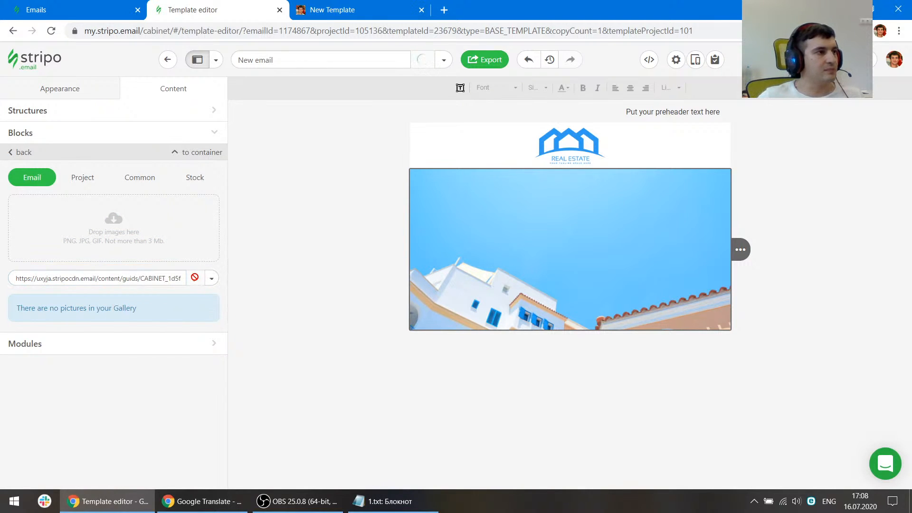
Reselect the banner, open its image replacement and try to load the copied address with the Download to the gallery option
left_click(29, 156)
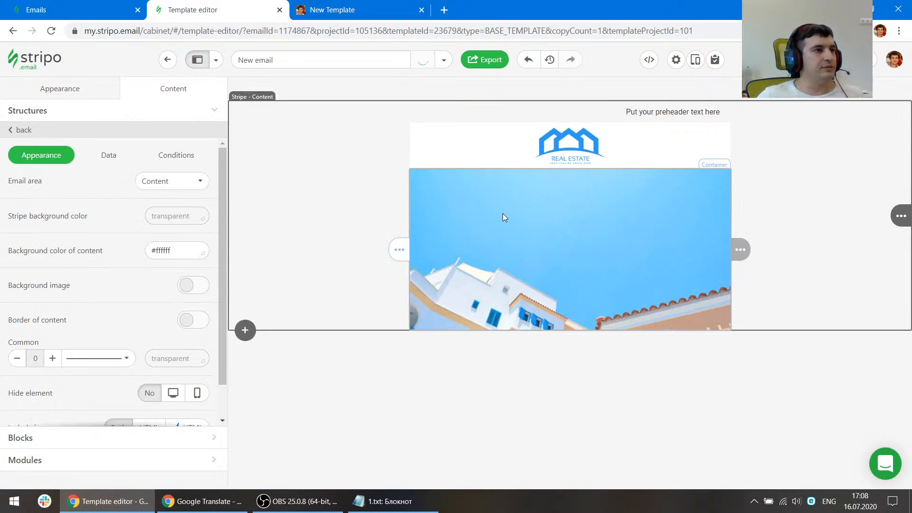
left_click(502, 214)
left_click(110, 215)
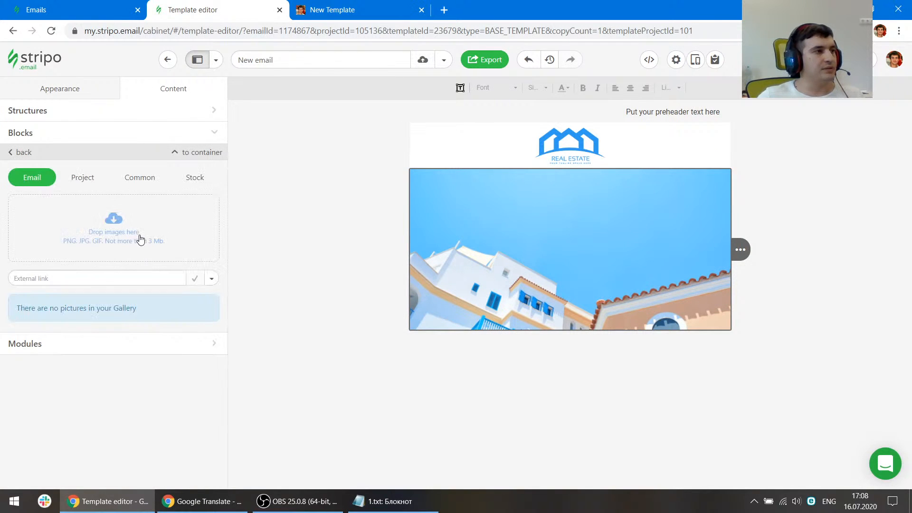
left_click(106, 279)
key("ctrl+v")
left_click(212, 278)
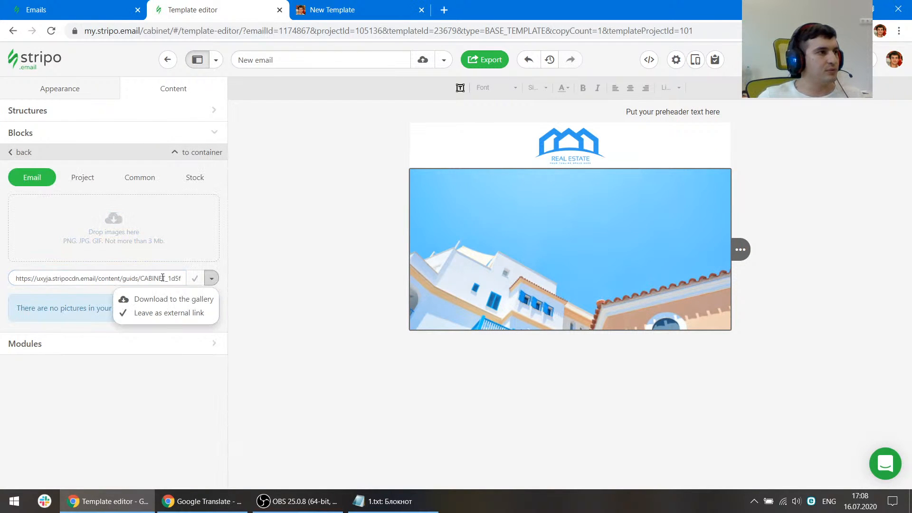
left_click(137, 299)
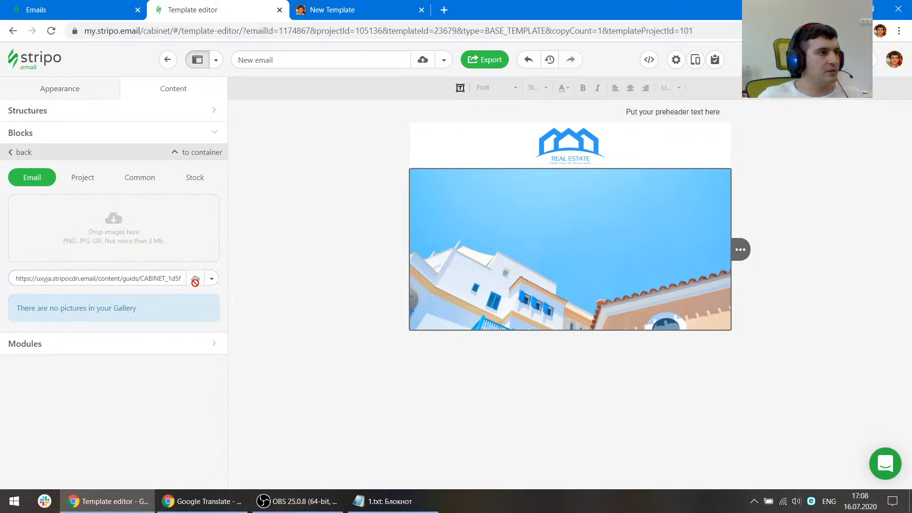
Reload the email editor and the project's templates page, checking the Emails and Templates lists
left_click(298, 287)
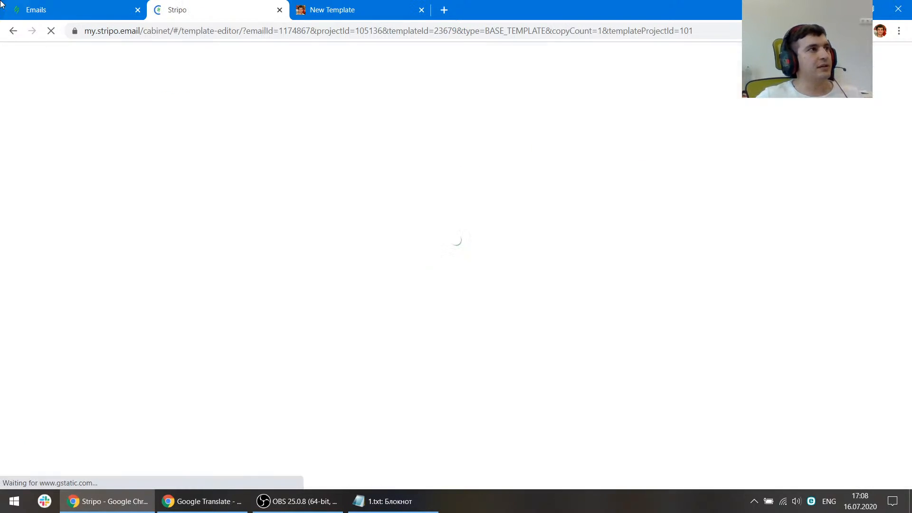
left_click(93, 6)
left_click(98, 118)
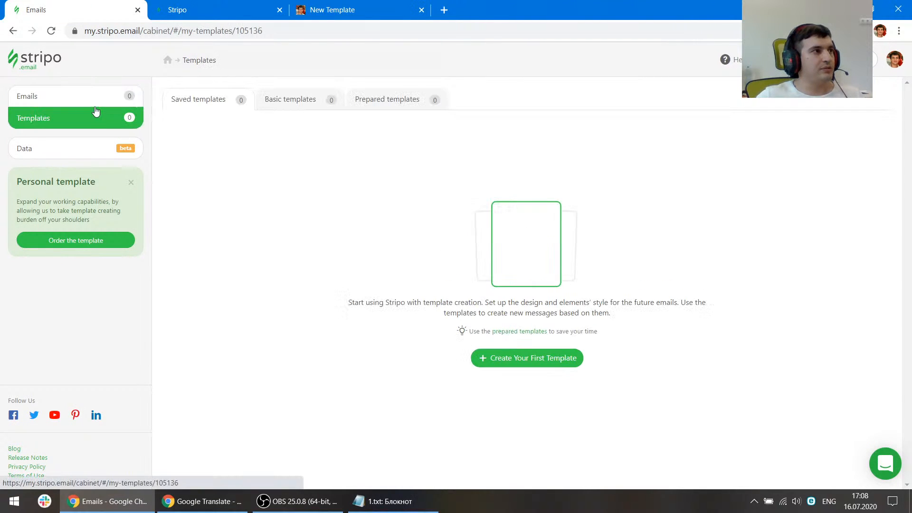
left_click(96, 100)
left_click(92, 120)
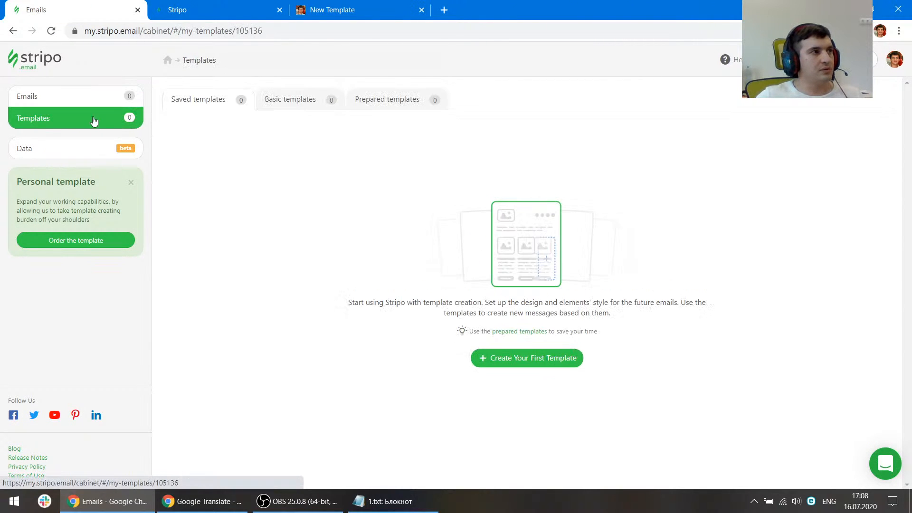
key("F5")
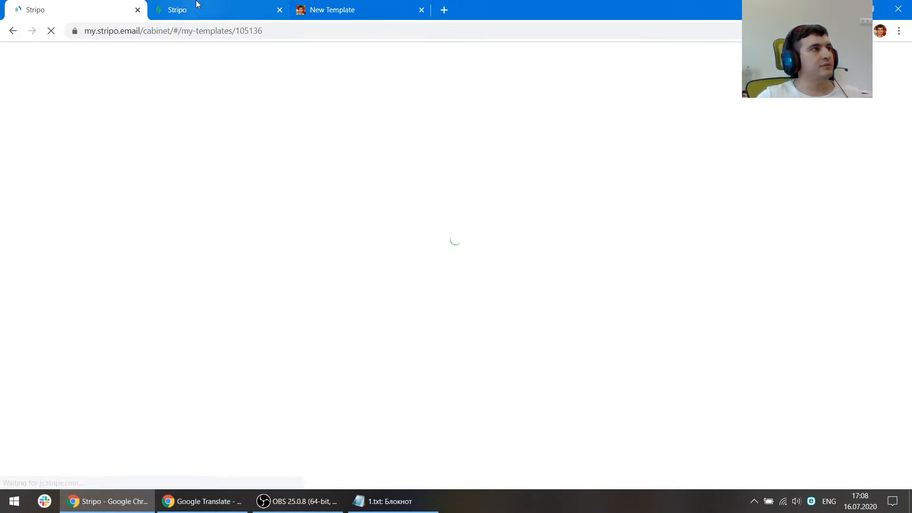
left_click(197, 5)
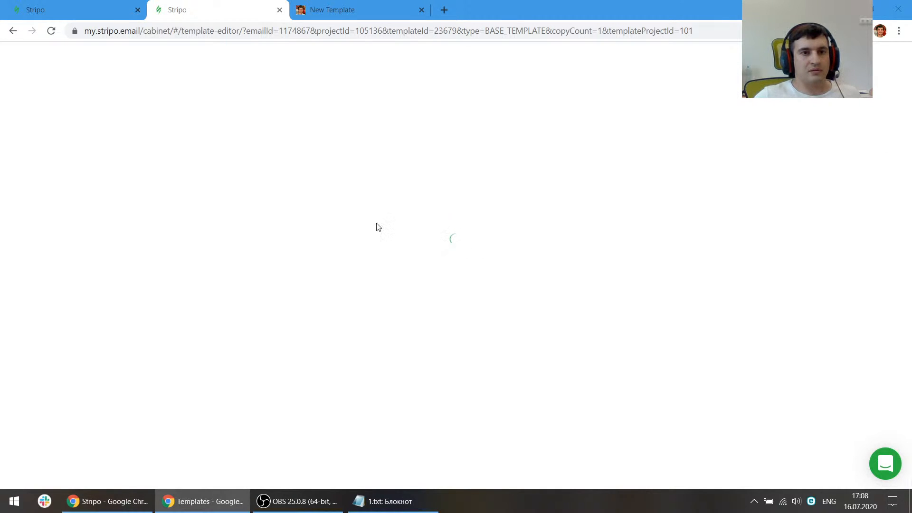
left_click(317, 211)
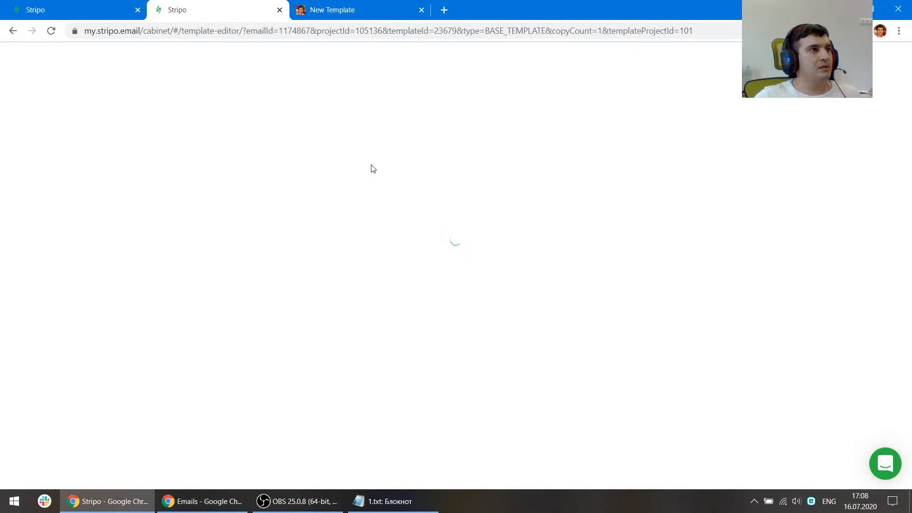
Bring the project's Emails page into this browser window and review the account's subscription pricing plans
left_click_drag(911, 9, 336, 9)
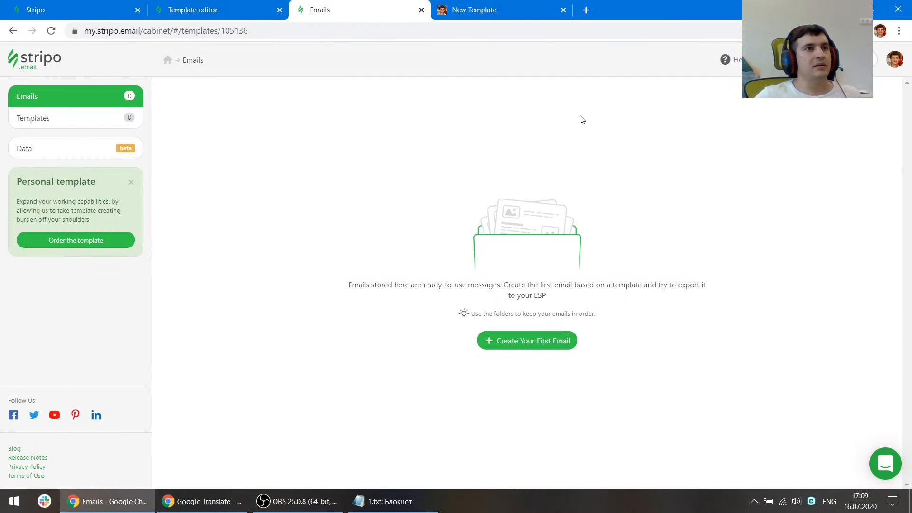
left_click(897, 64)
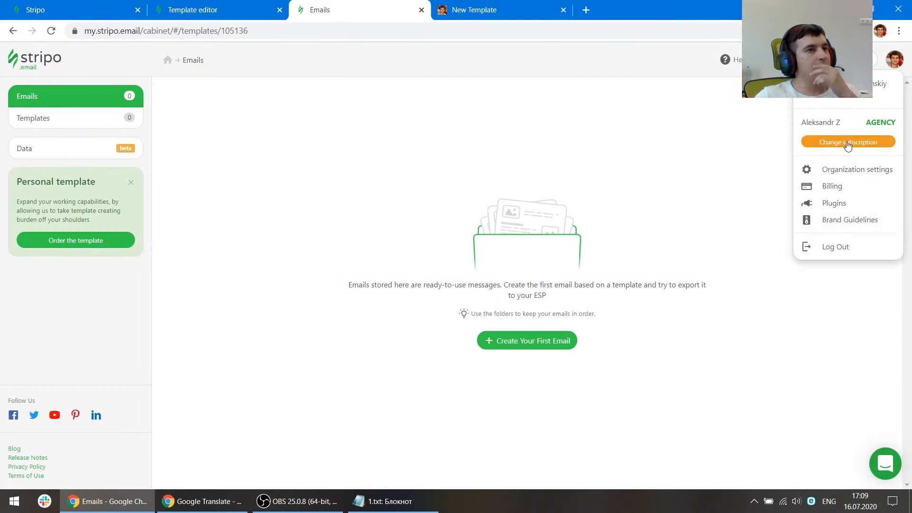
left_click(849, 143)
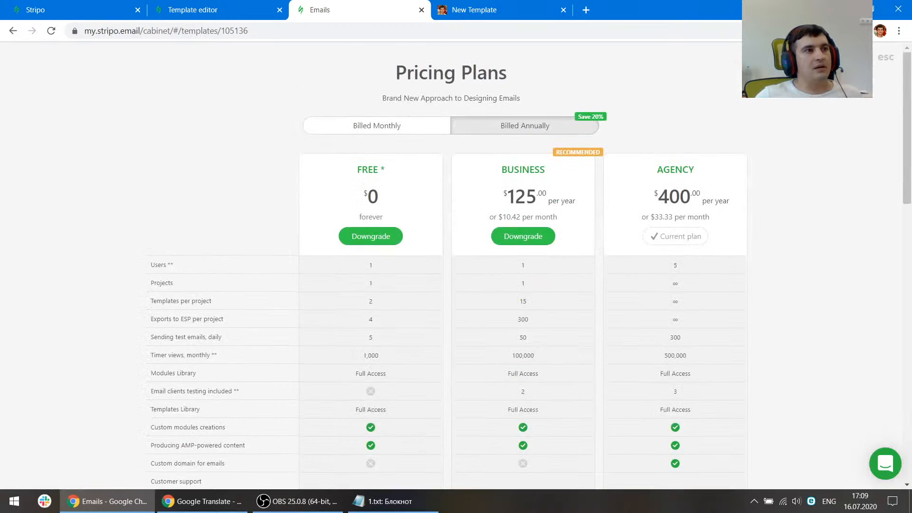
key("Escape")
left_click(893, 66)
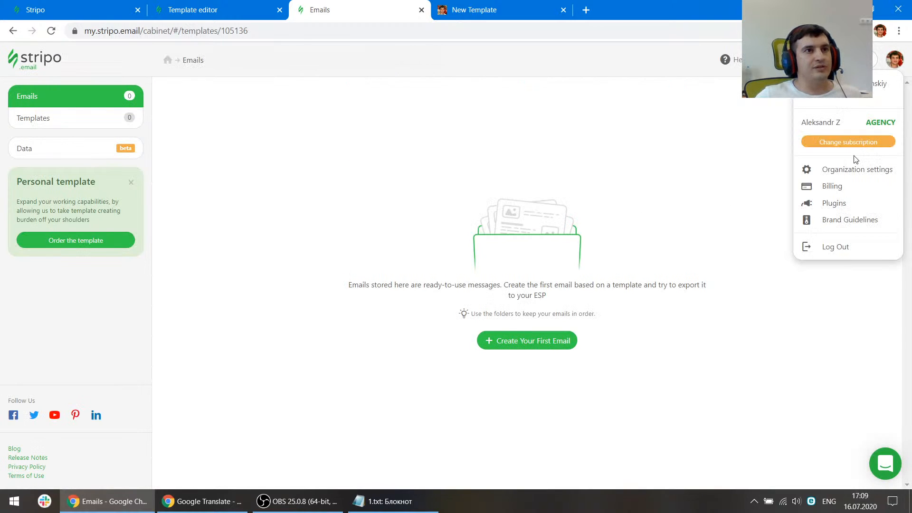
left_click(851, 142)
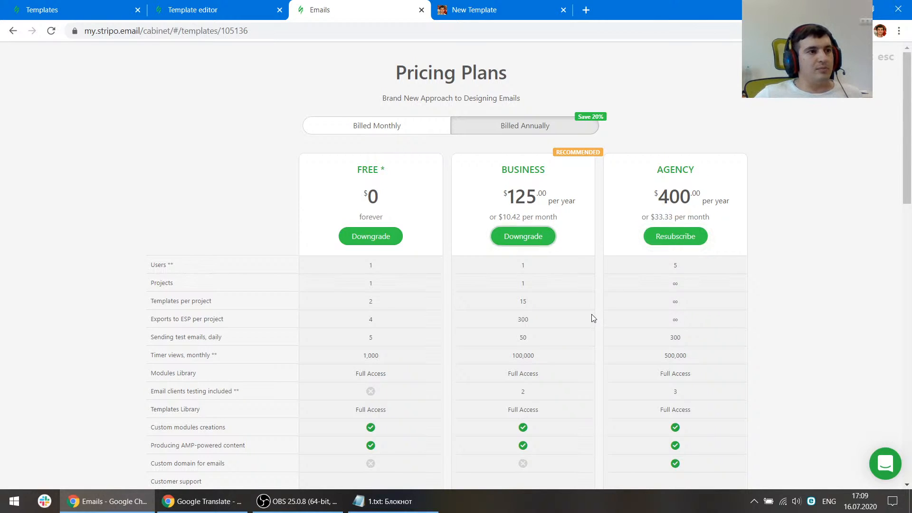
scroll(593, 317, "down", 4)
scroll(591, 315, "up", 4)
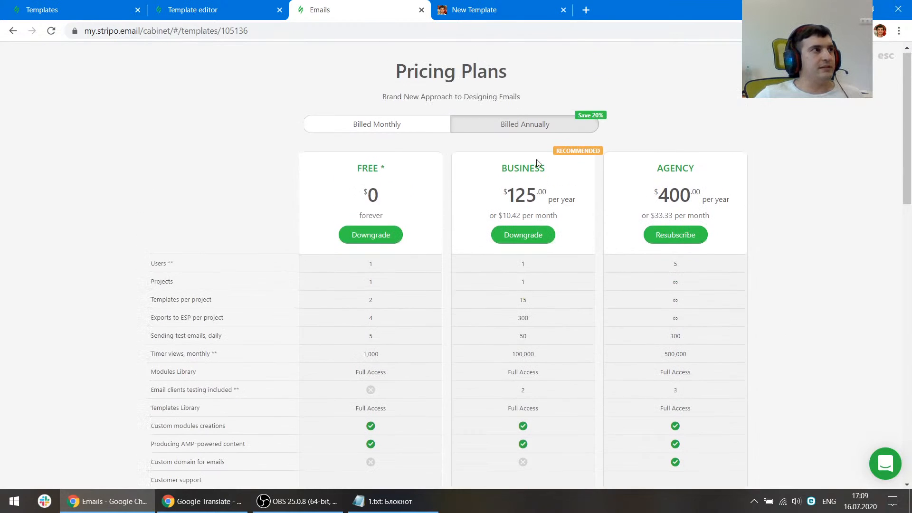
Return to the email editor, turn on the banner's additional picture and try leaving the copied image address as an external link
left_click(232, 4)
left_click(503, 285)
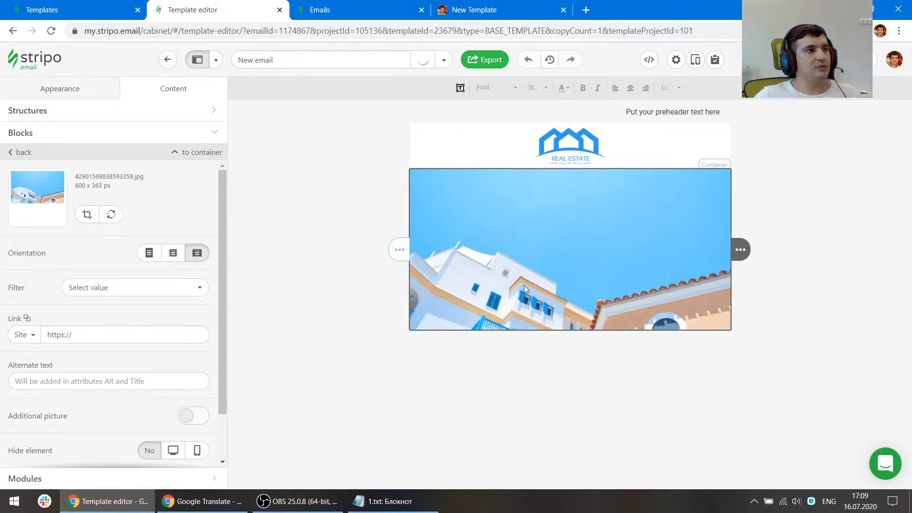
scroll(150, 319, "down", 2)
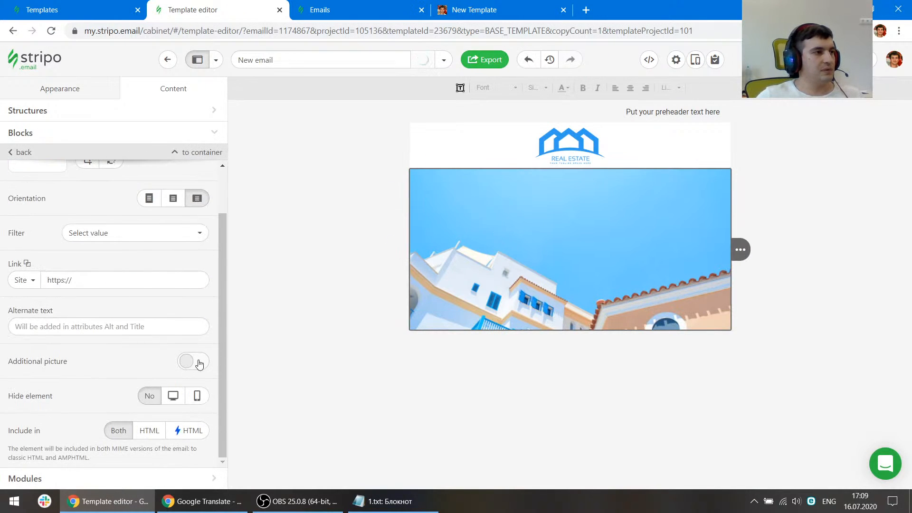
left_click(196, 363)
left_click(112, 274)
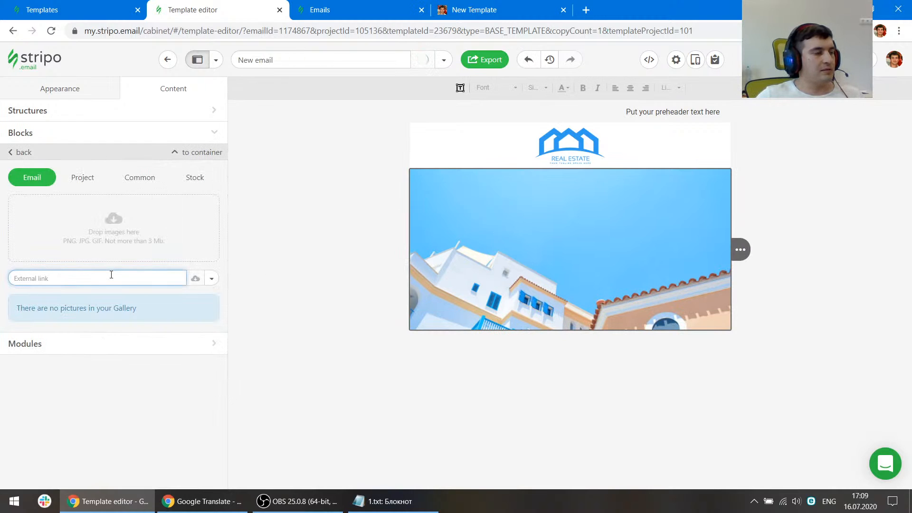
key("ctrl+v")
left_click(211, 281)
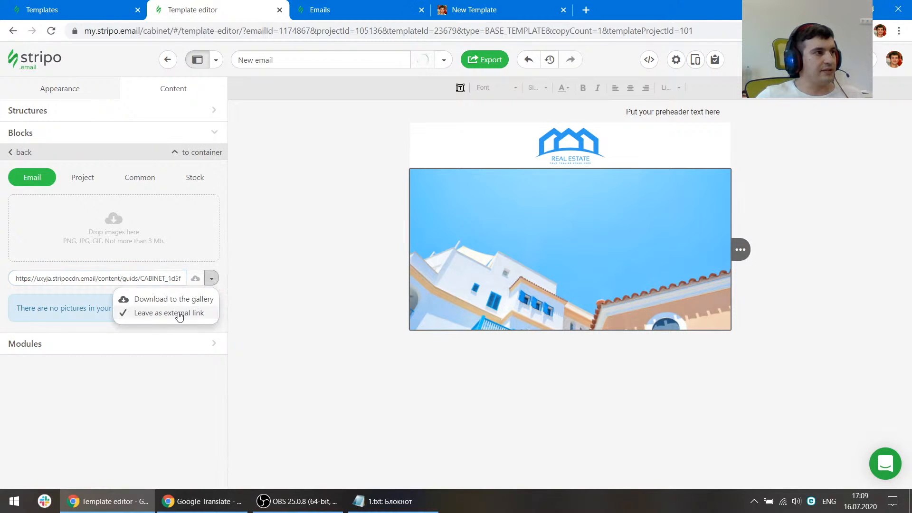
left_click(179, 315)
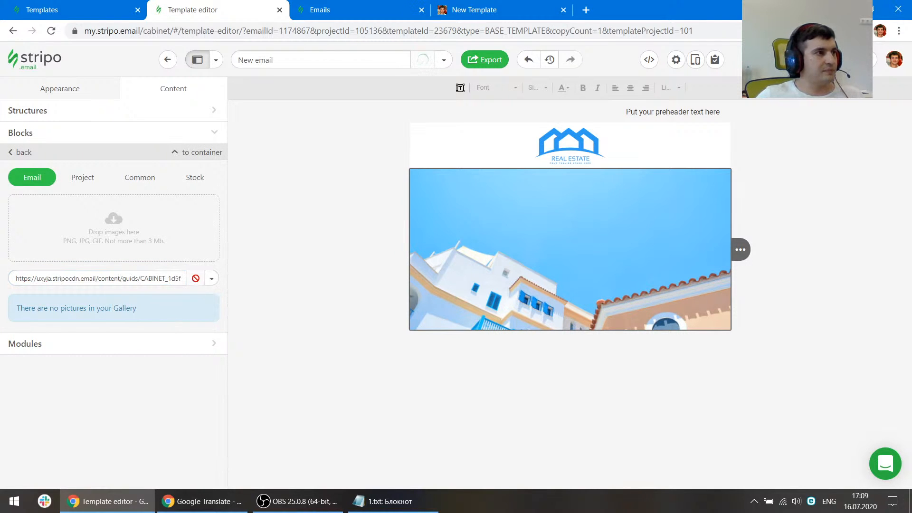
Check the end of the entered picture address, retry it as an external link, and leave the banner's settings
left_click(164, 278)
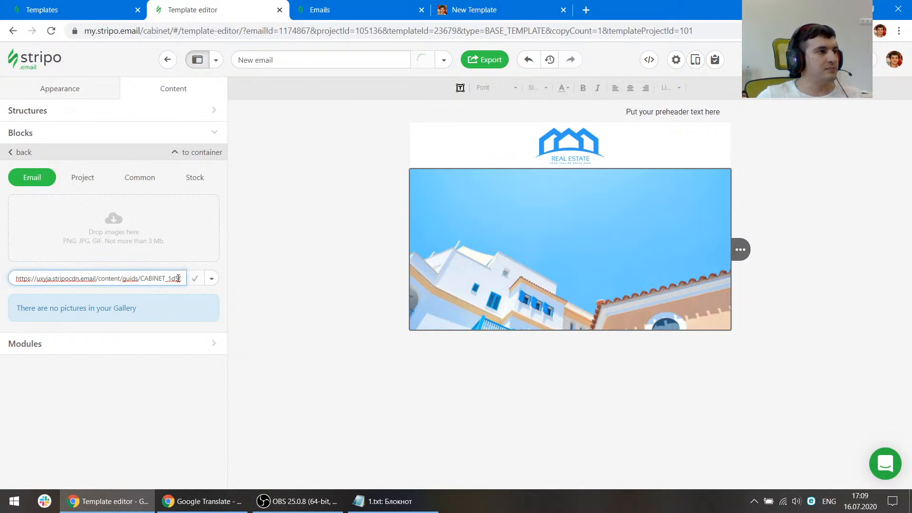
key("End")
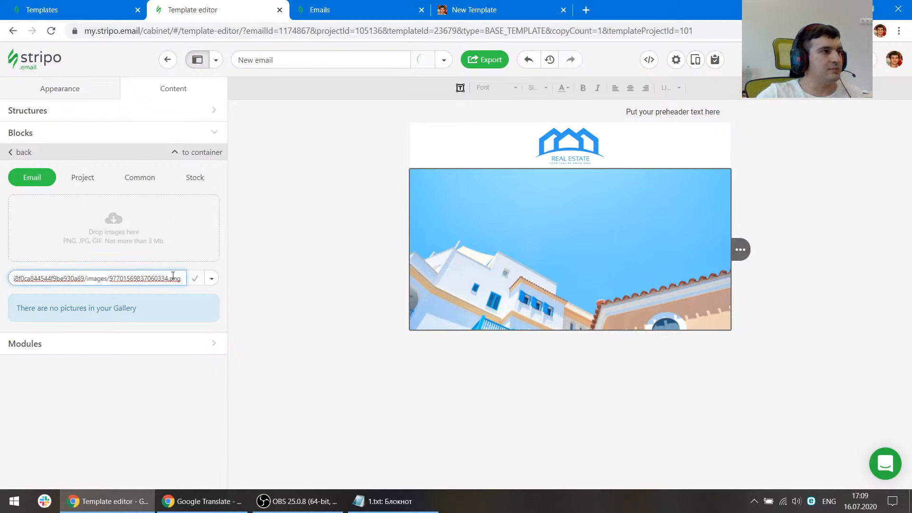
left_click(211, 278)
left_click(162, 311)
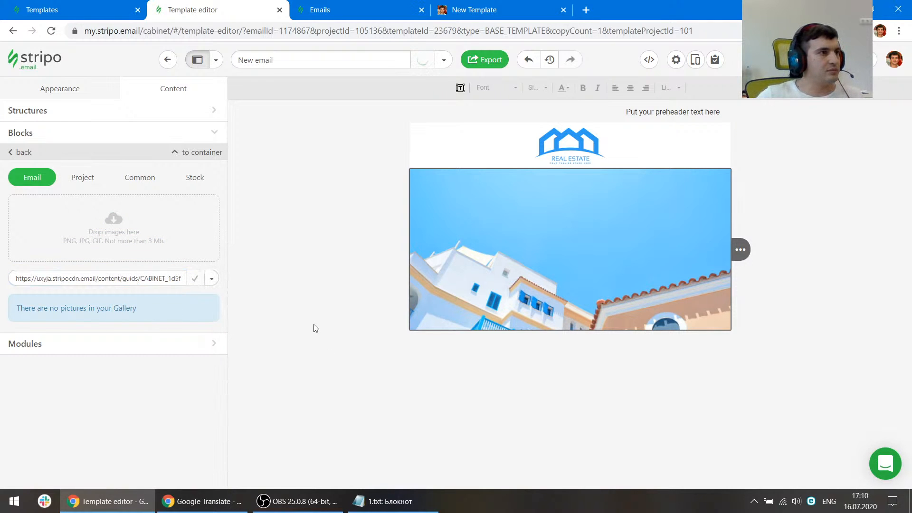
left_click(150, 277)
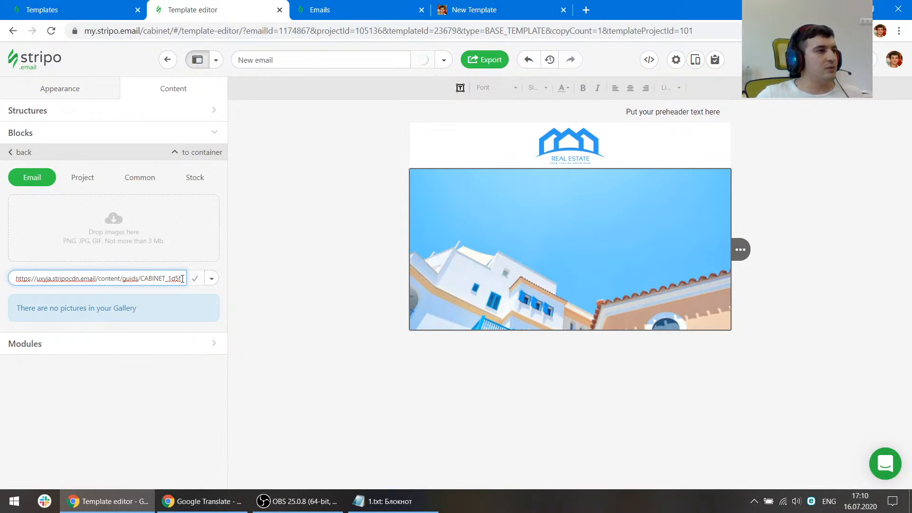
left_click(26, 138)
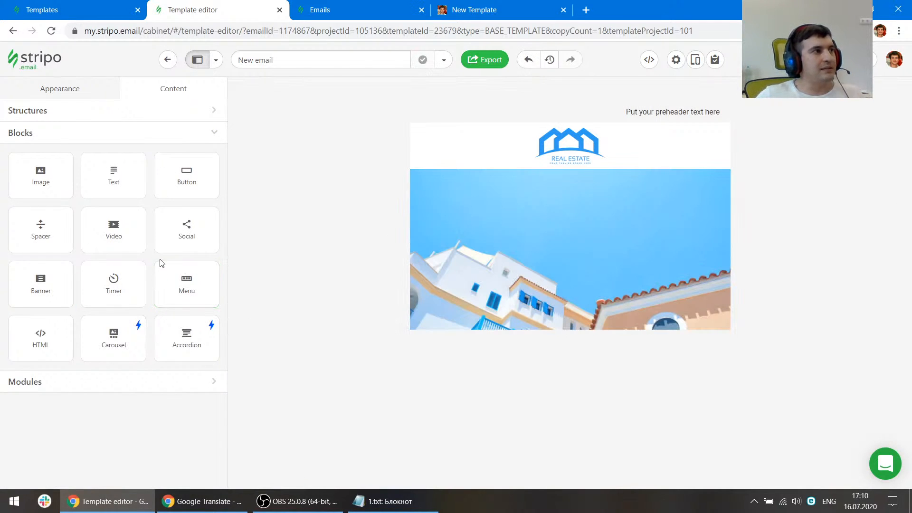
Add a one-column structure below the banner and set the copied address of 42901569838593358.jpg as its background image
left_click(26, 110)
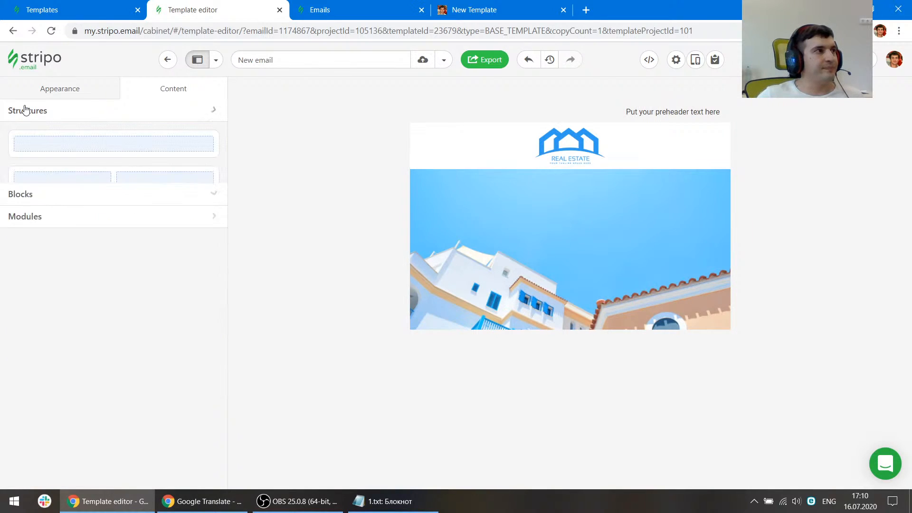
left_click_drag(61, 143, 523, 340)
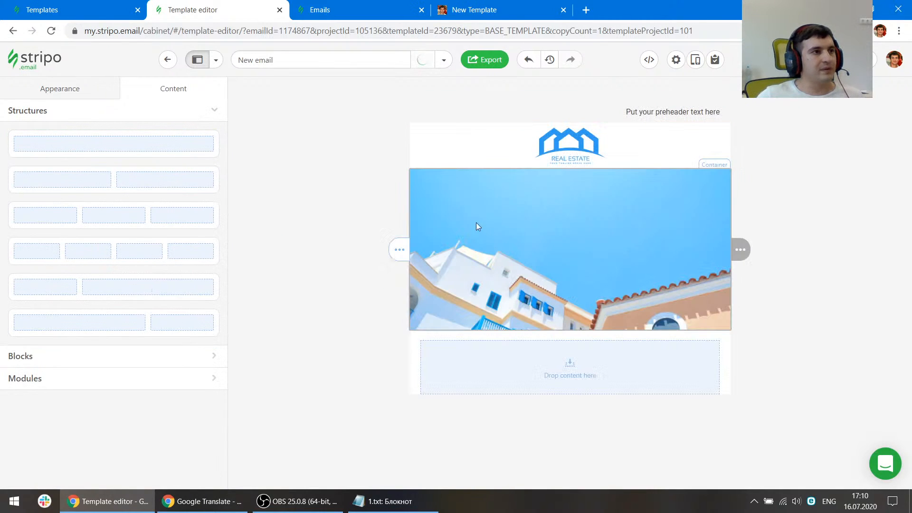
key("alt+Tab")
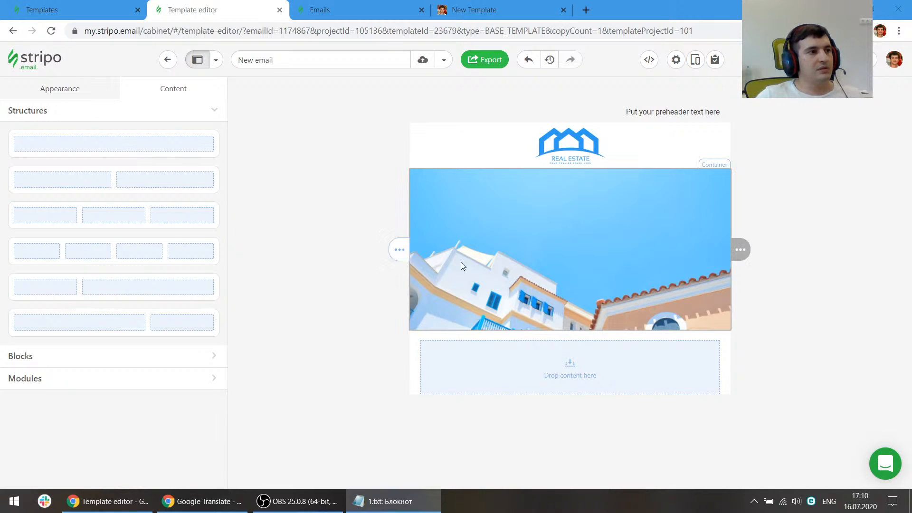
left_click(440, 345)
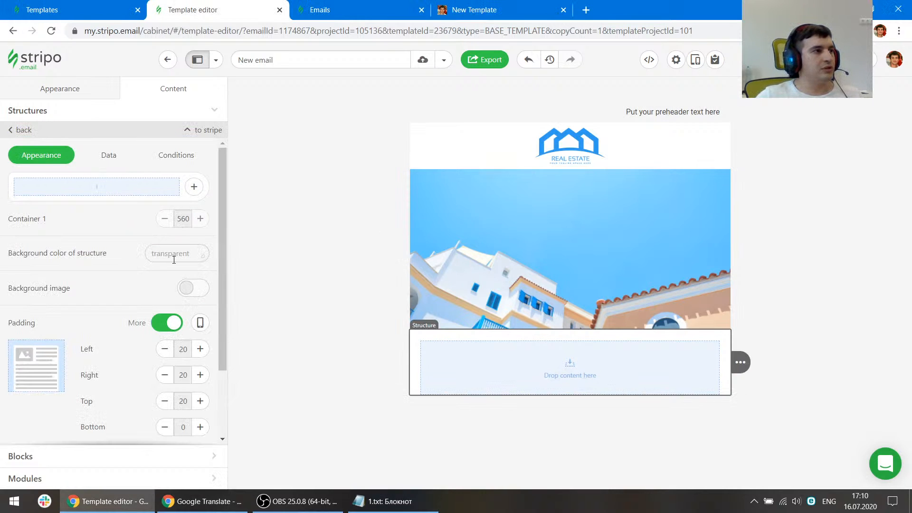
left_click(181, 252)
left_click(105, 273)
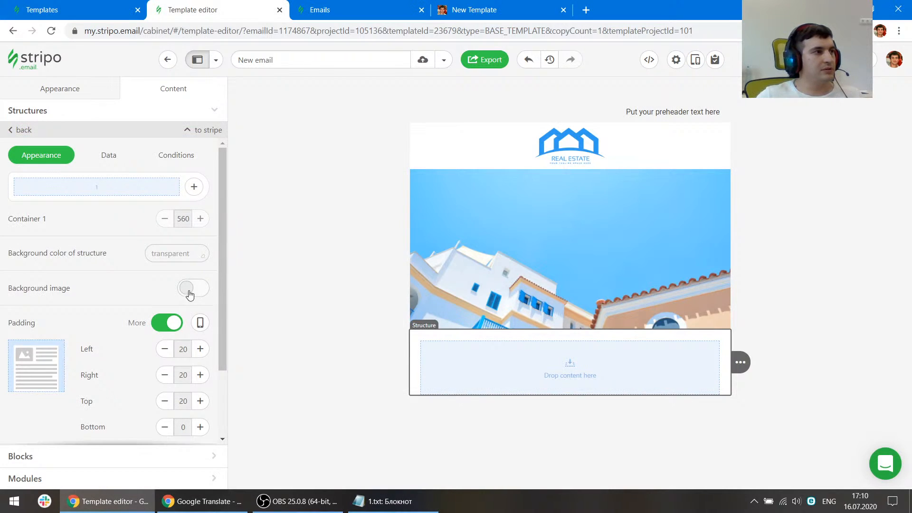
left_click(189, 292)
left_click(115, 256)
key("ctrl+v")
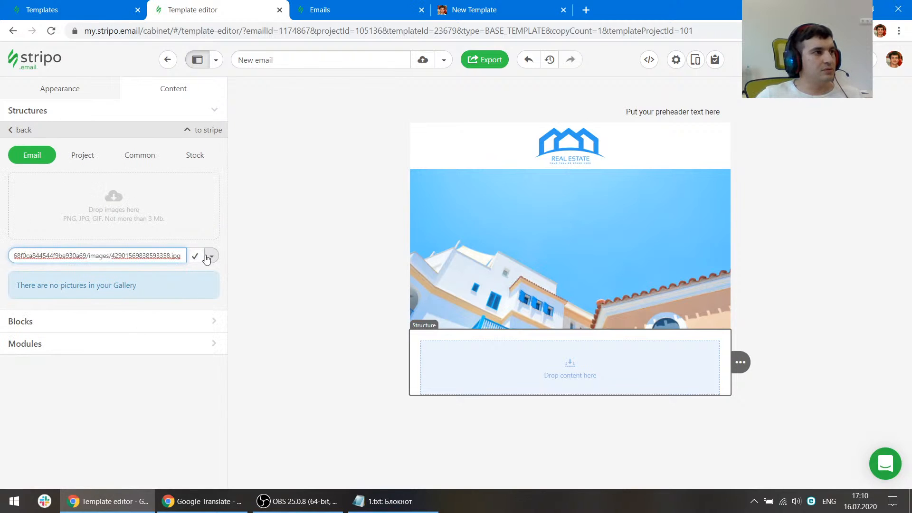
left_click(198, 257)
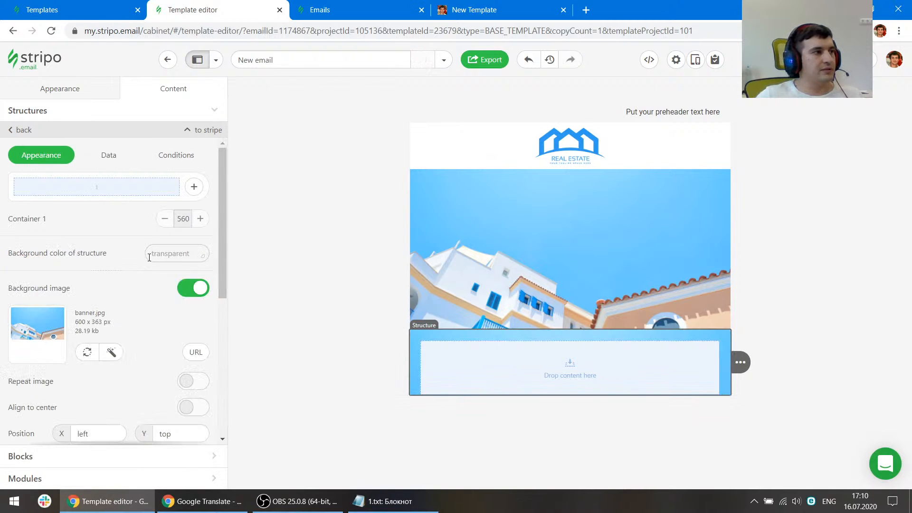
scroll(108, 298, "down", 2)
scroll(67, 340, "up", 2)
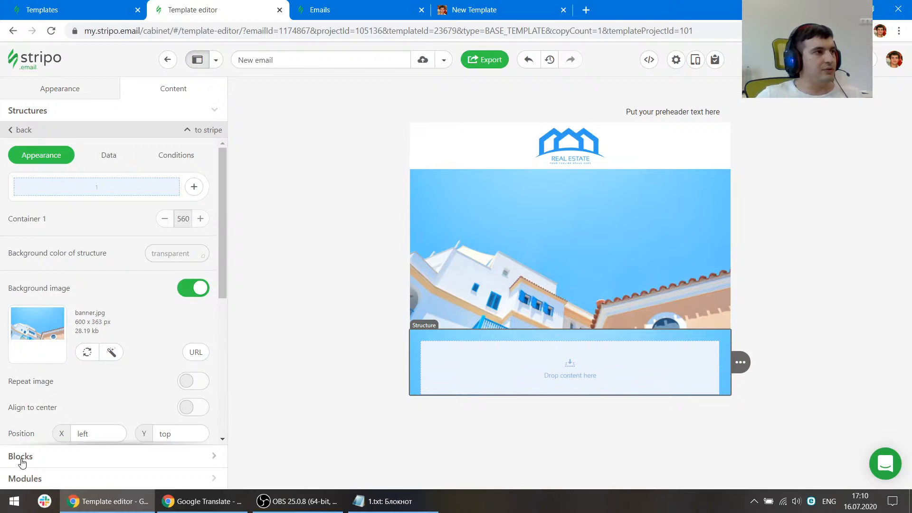
Insert an image block in the new structure's container and place a text block above it
left_click(22, 457)
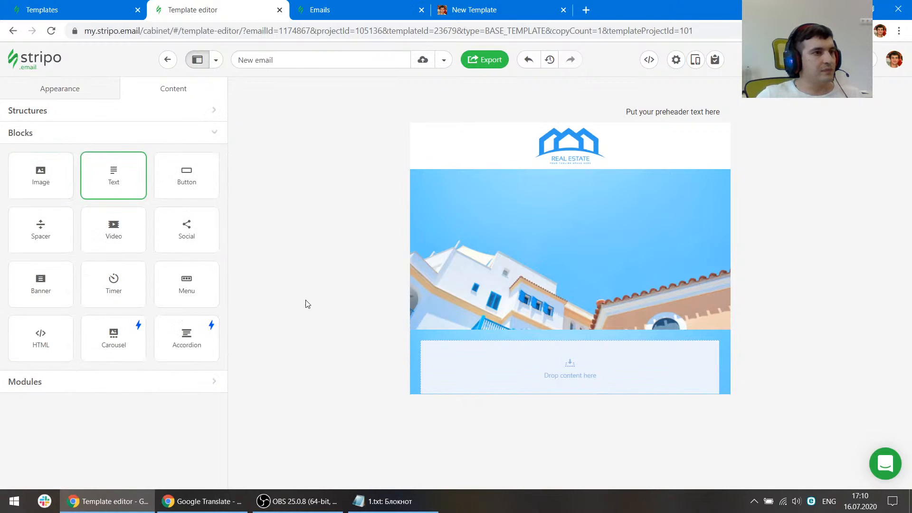
left_click(558, 382)
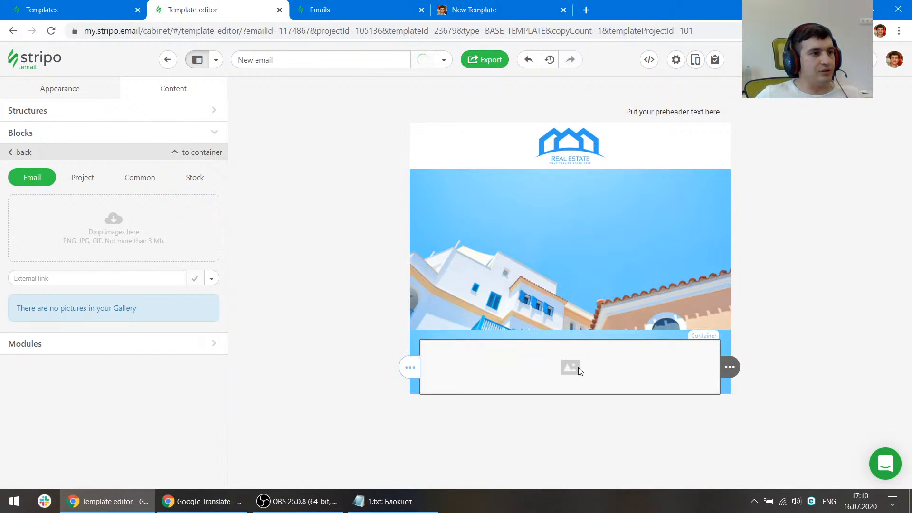
left_click(59, 151)
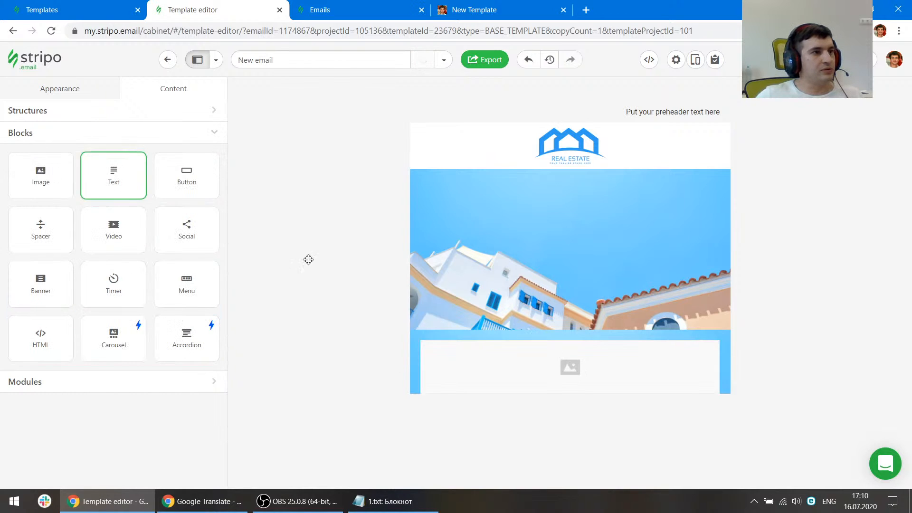
left_click_drag(309, 259, 526, 356)
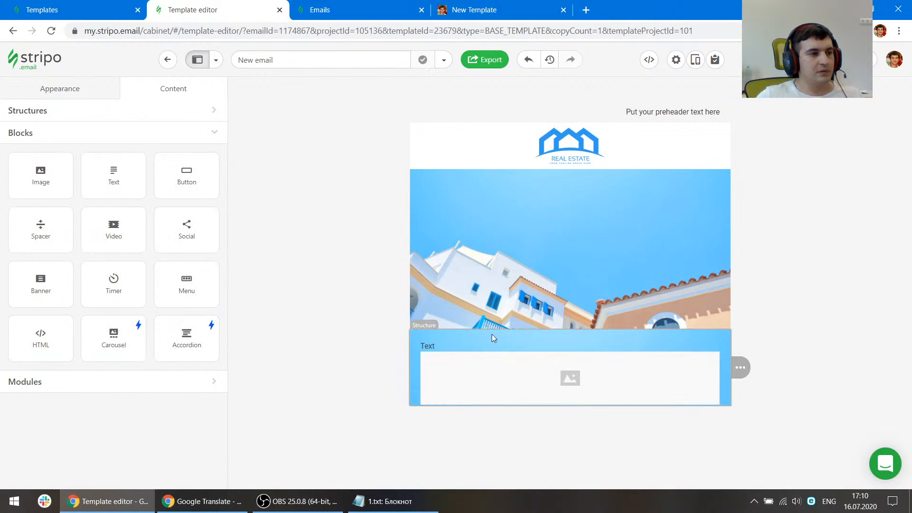
Replace the text block's content with "Find a perfect place to live!!" and duplicate the block
left_click(541, 347)
key("alt+Tab")
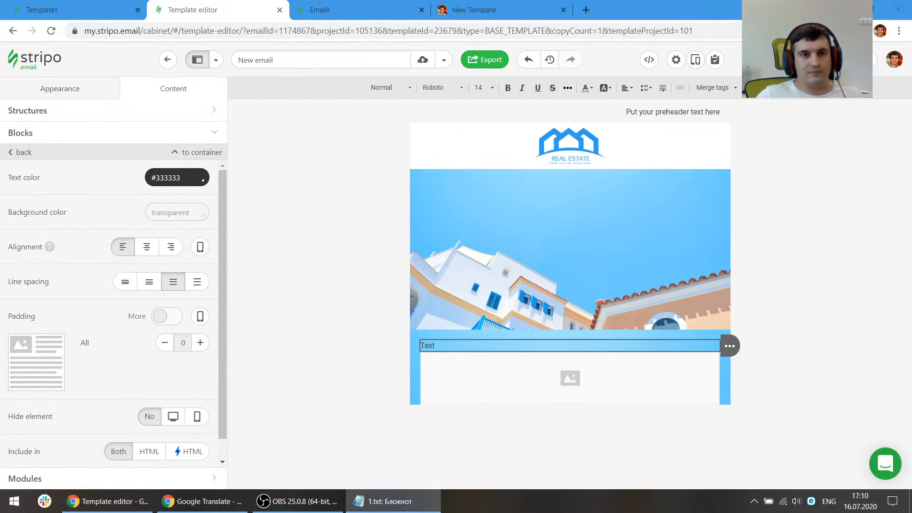
key("alt+Tab")
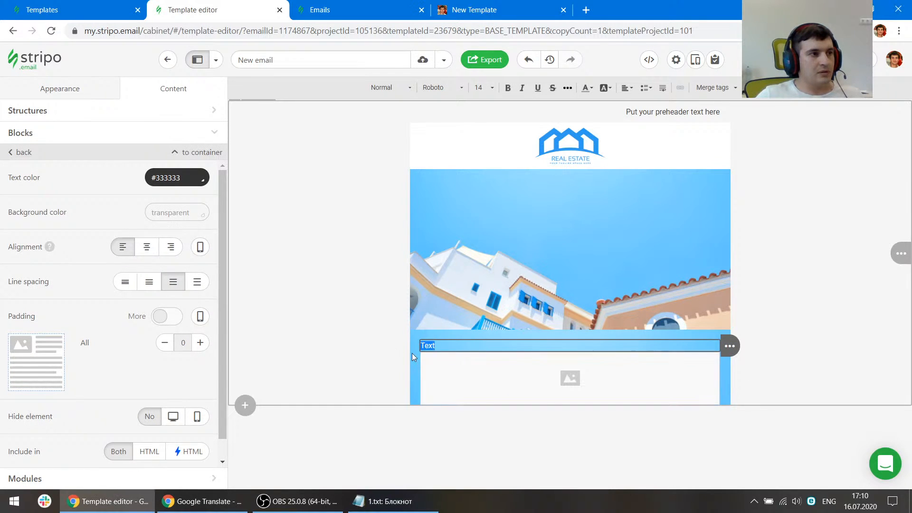
type("Find a perfect place to live!!")
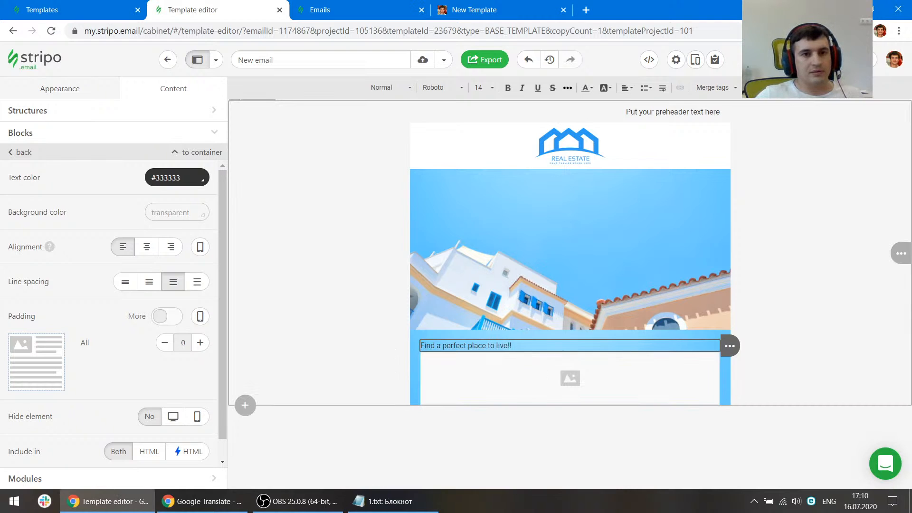
left_click(750, 346)
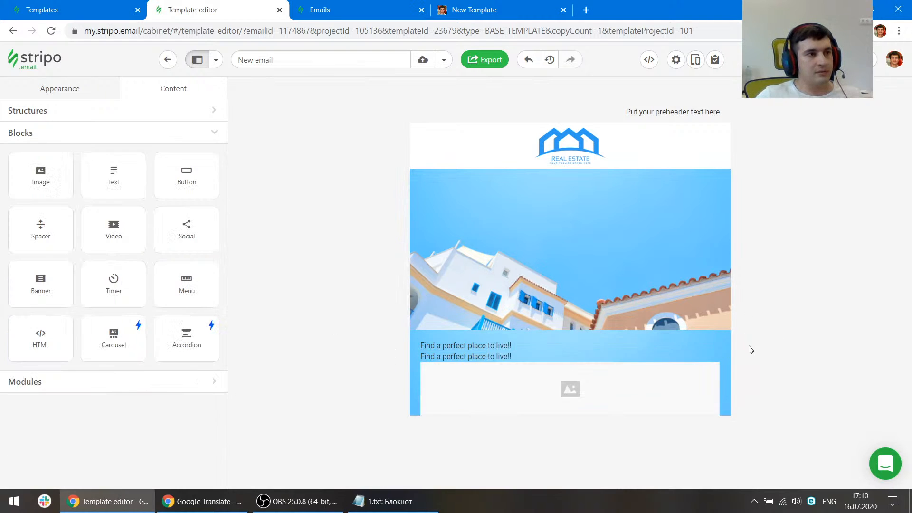
Change the duplicated text to "We'll help you find a place you'll love." and compare it with the reference template
key("alt+Tab")
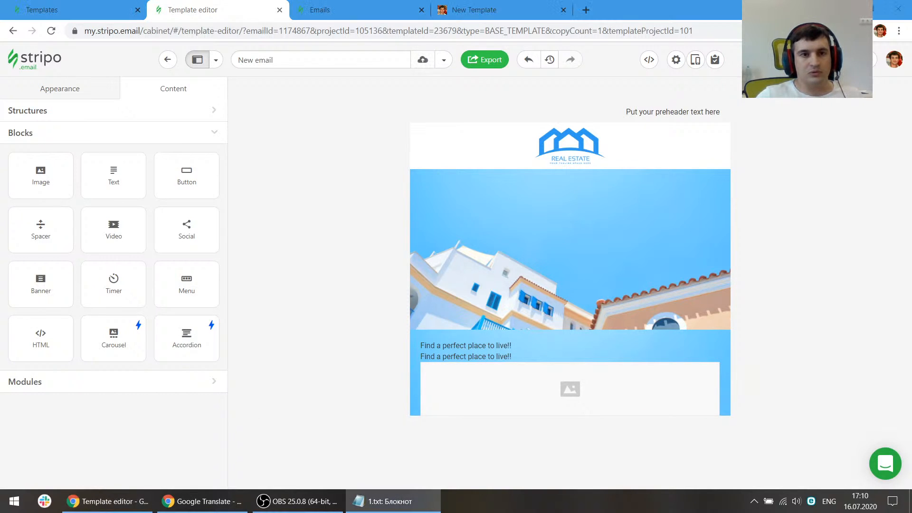
left_click_drag(519, 357, 405, 357)
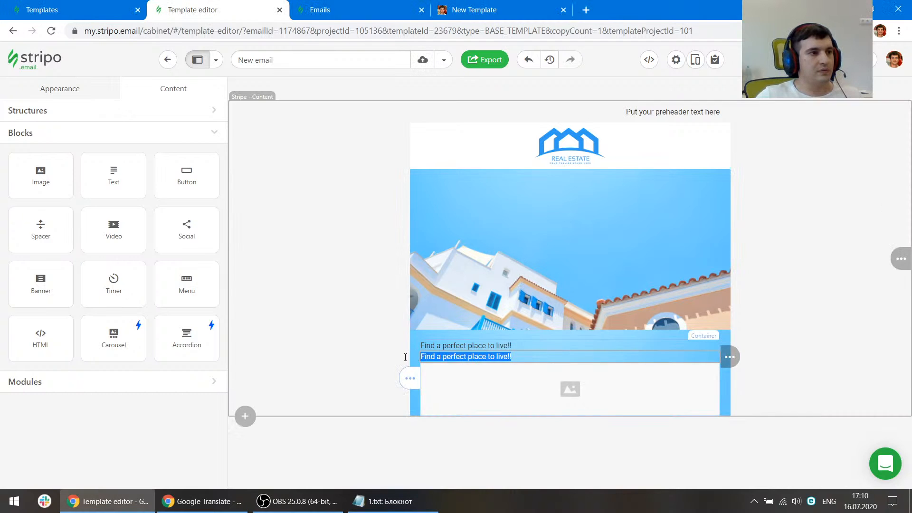
type("We'll help you find a place you'll love.")
left_click_drag(488, 4, 346, 7)
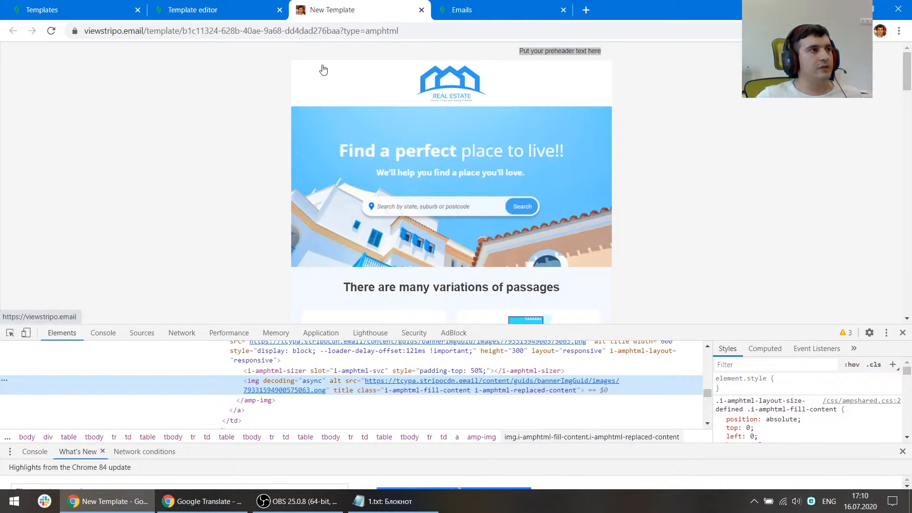
left_click(242, 4)
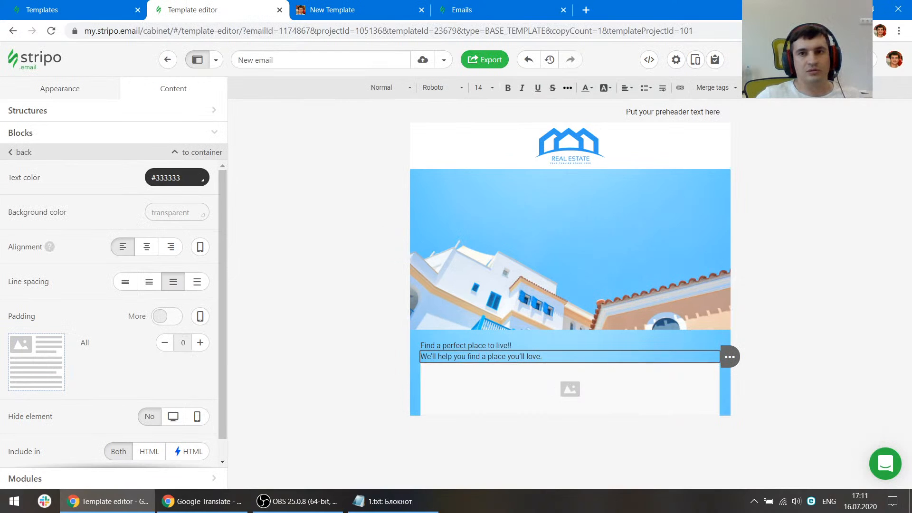
Try to load the copied address of 97701569837060334.png into the empty image block, as an external link and as a gallery download
key("alt+Tab")
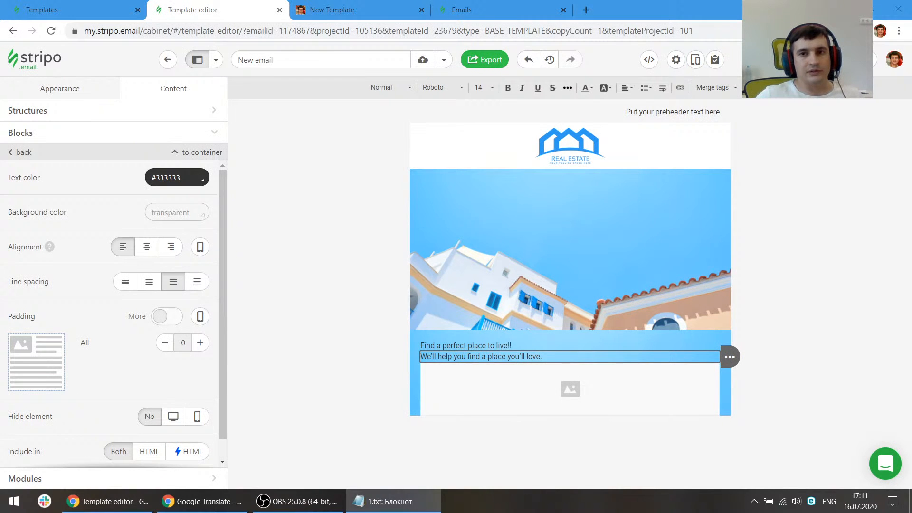
left_click(507, 400)
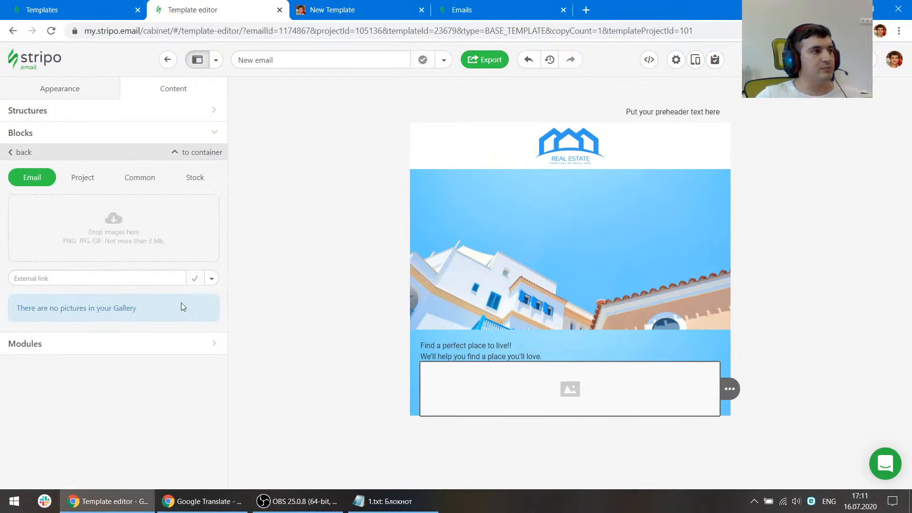
left_click(132, 272)
key("ctrl+v")
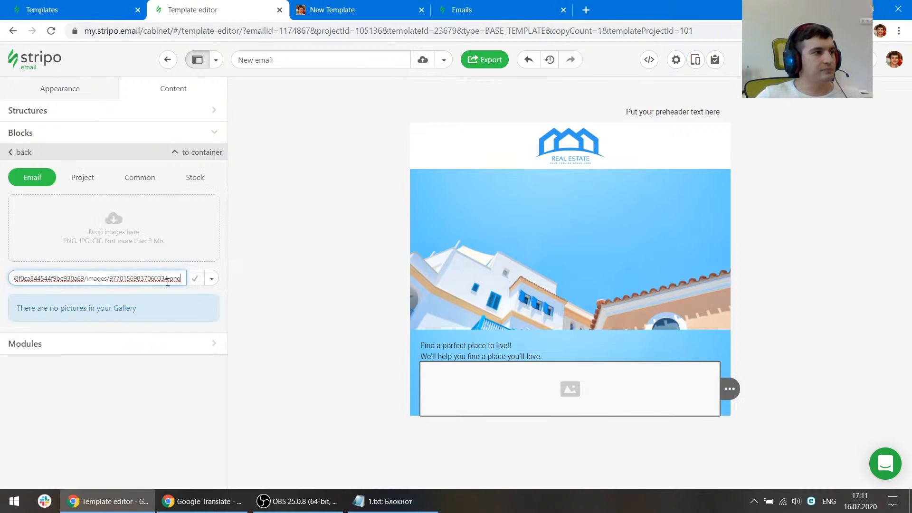
left_click(211, 278)
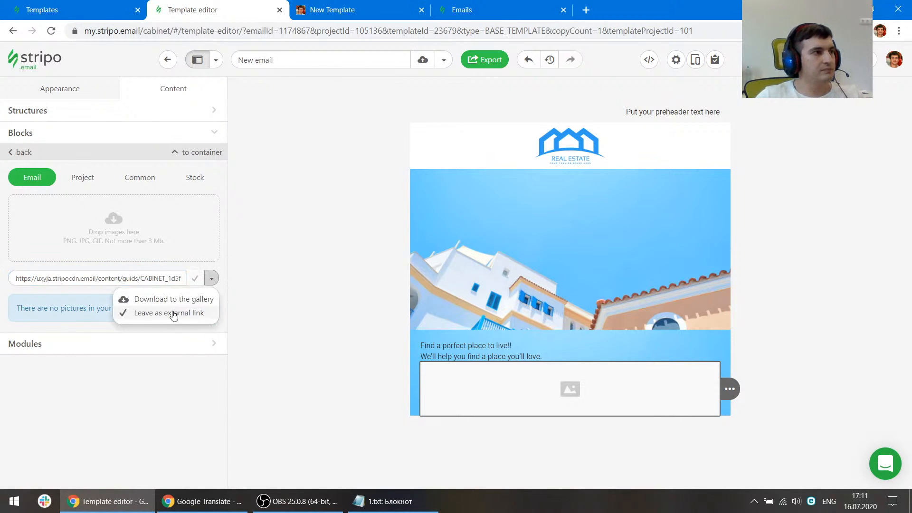
left_click(174, 314)
left_click(176, 278)
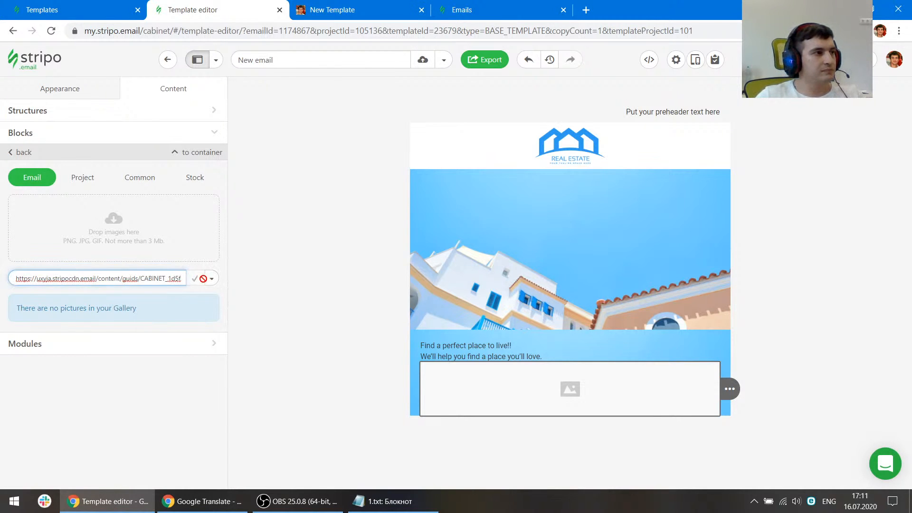
left_click(212, 278)
left_click(195, 299)
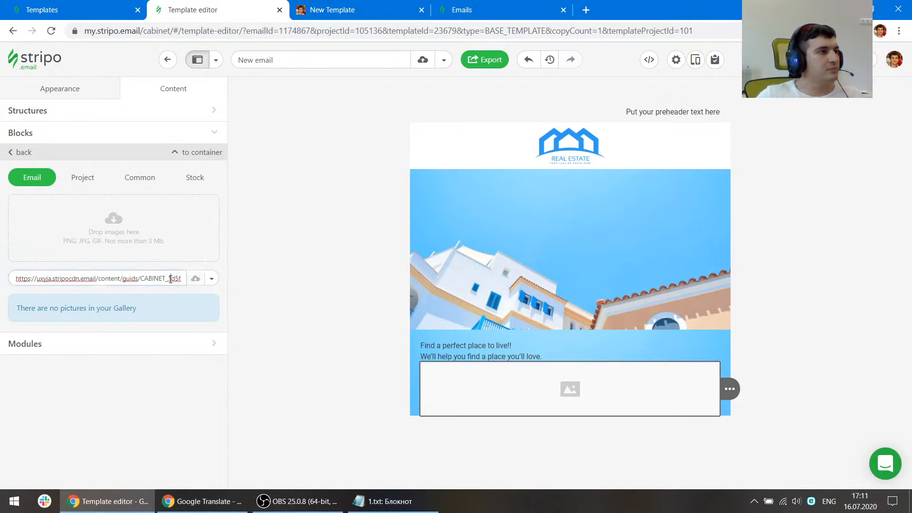
left_click_drag(123, 279, 29, 283)
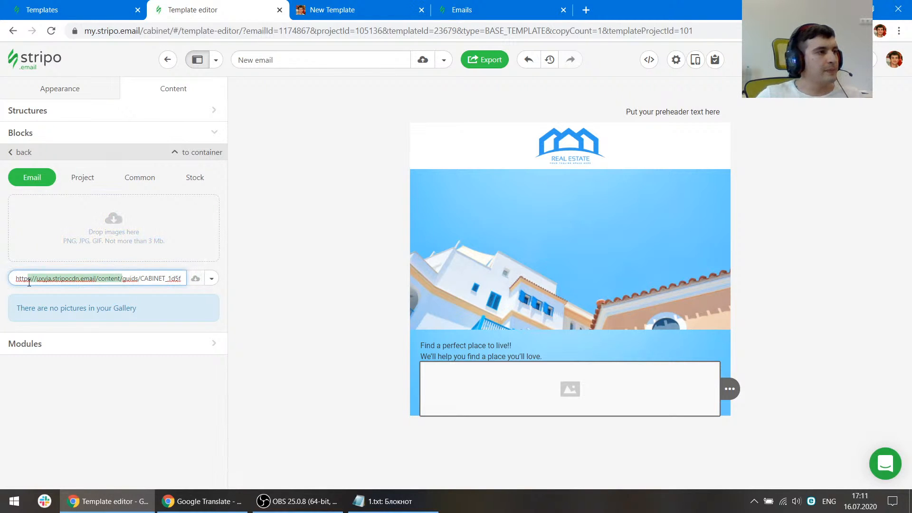
left_click(114, 275)
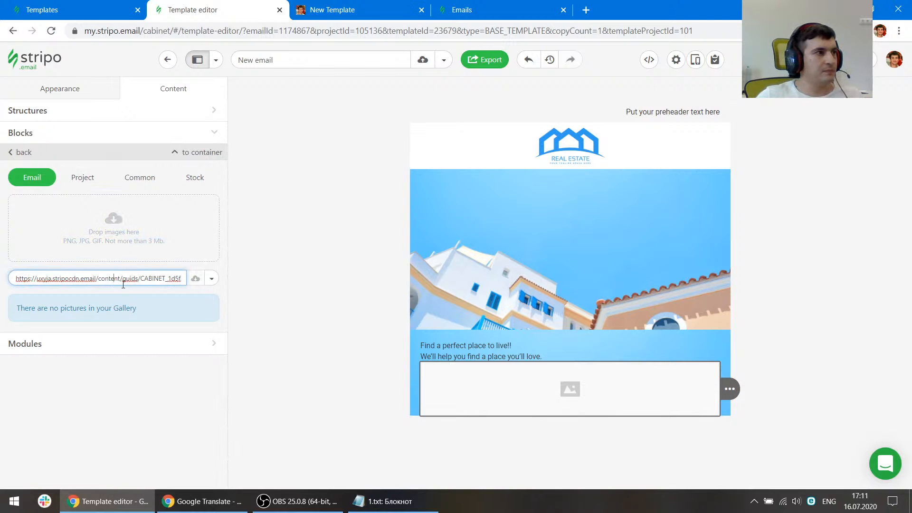
left_click_drag(123, 284, 18, 283)
Fill the image block with the project gallery's stripo-email.png and replace that block with a fresh image block below the subtitle
left_click(82, 180)
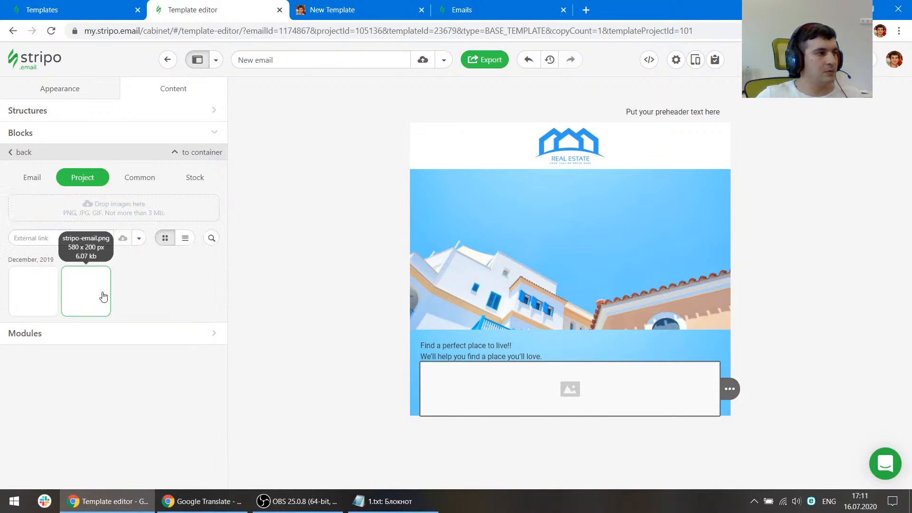
left_click(86, 286)
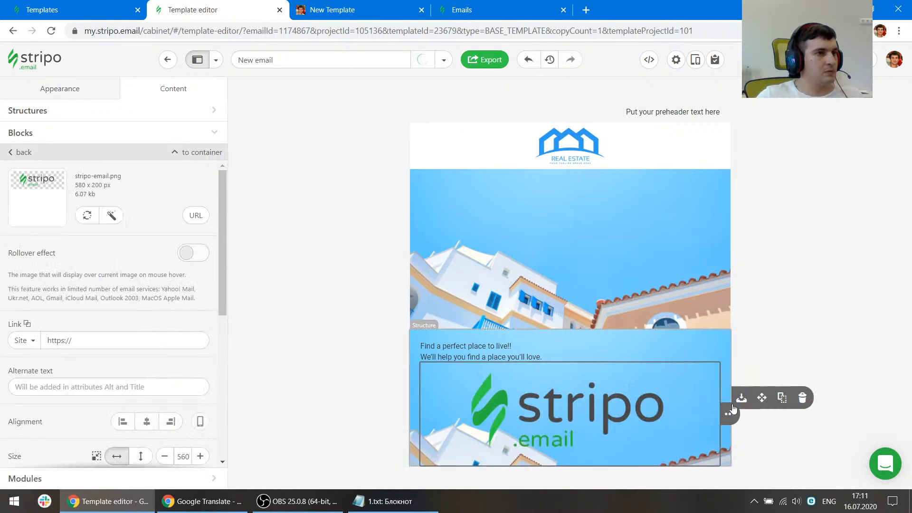
left_click(773, 413)
left_click(570, 357)
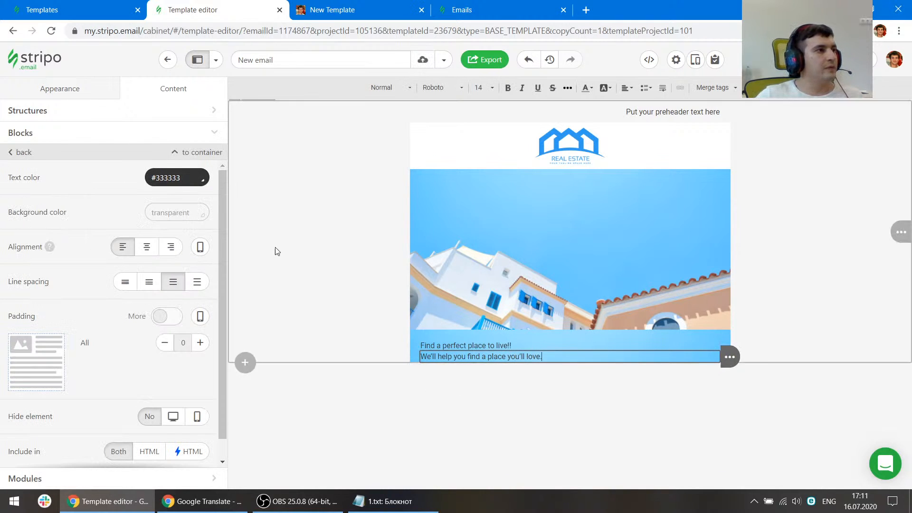
left_click(20, 135)
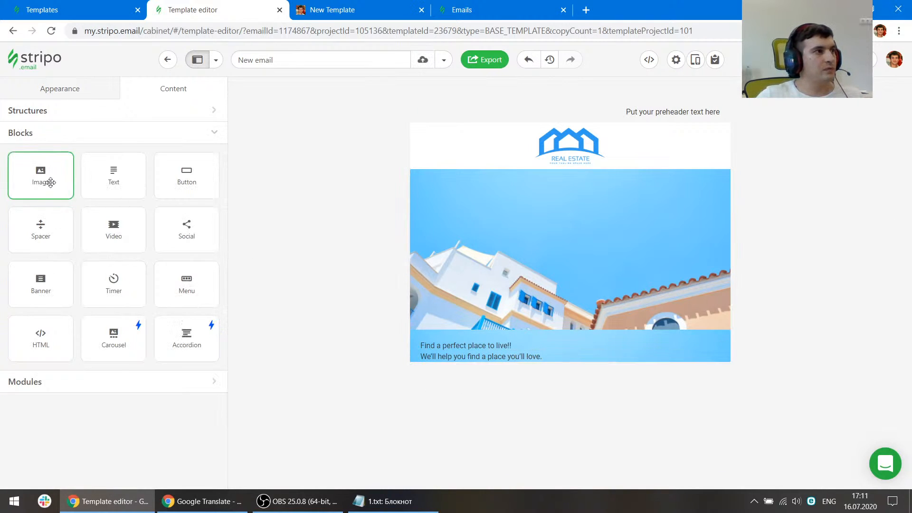
left_click_drag(41, 178, 524, 366)
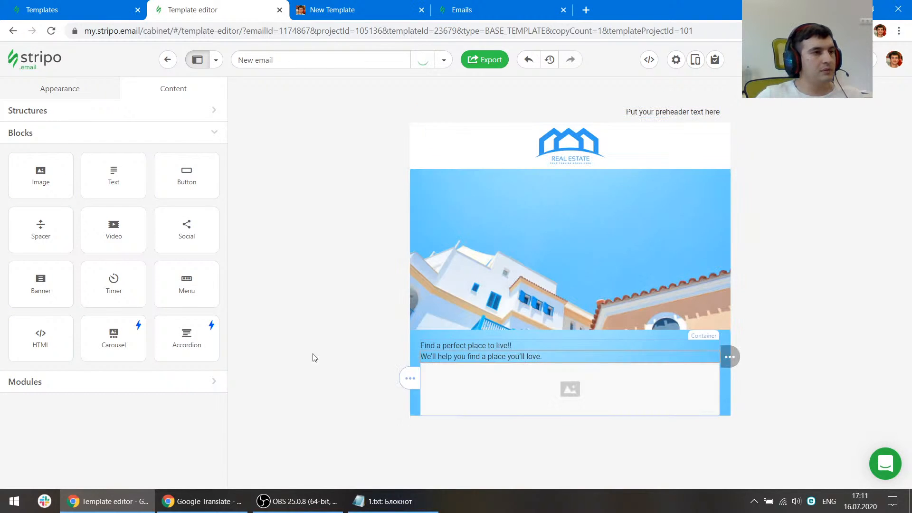
Try again to load 97701569837060334.png into the new image block from its pasted address, with either link handling option
left_click(71, 279)
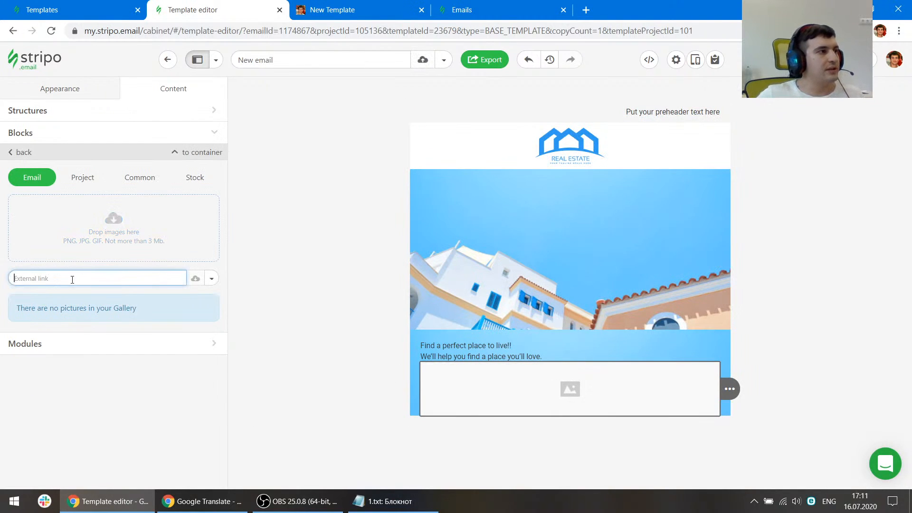
key("ctrl+v")
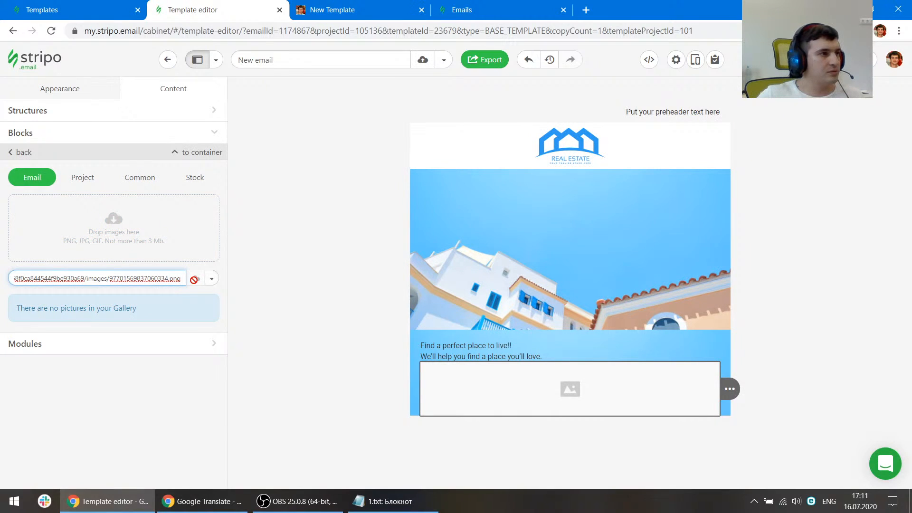
left_click(211, 279)
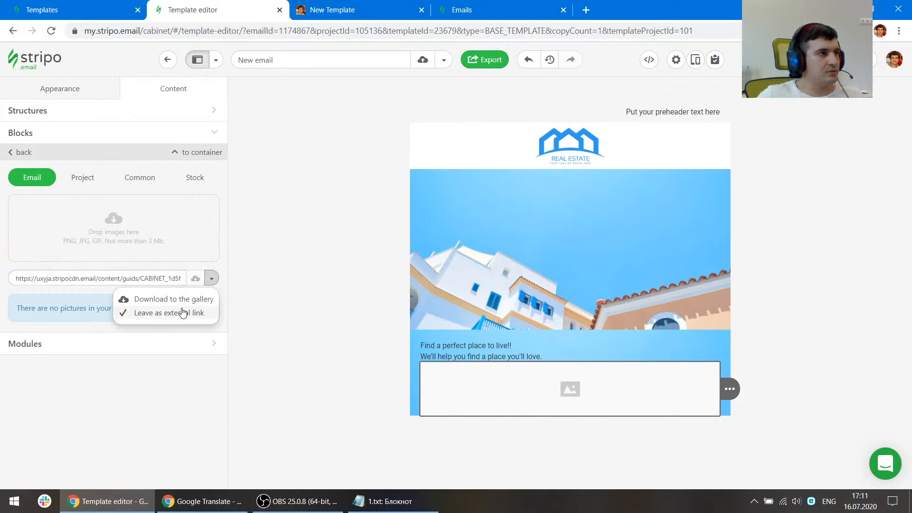
left_click(183, 313)
left_click(211, 279)
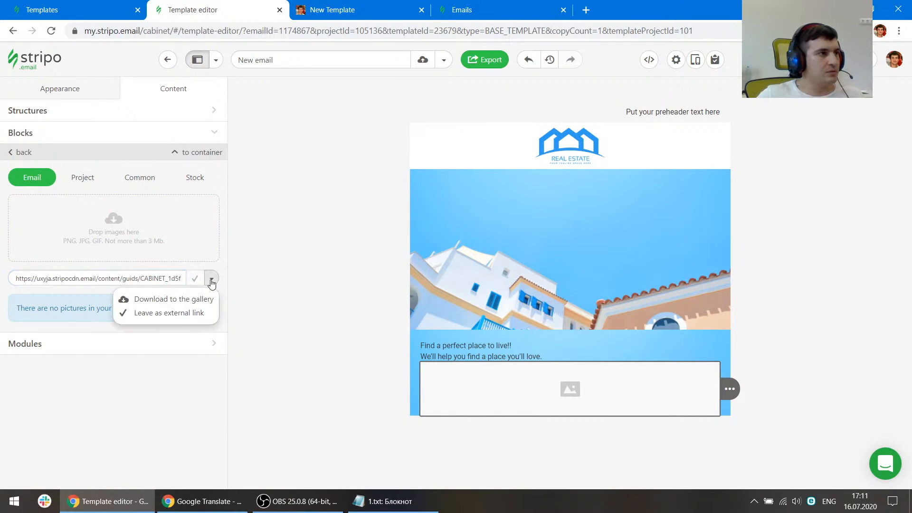
left_click(175, 300)
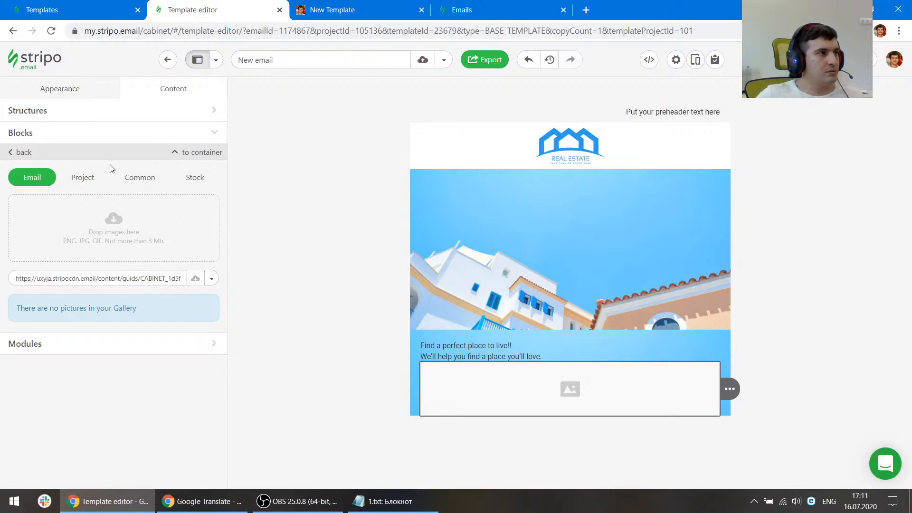
Fill the image block below the subtitle with the stock photo of white clouds in a blue sky
left_click(194, 178)
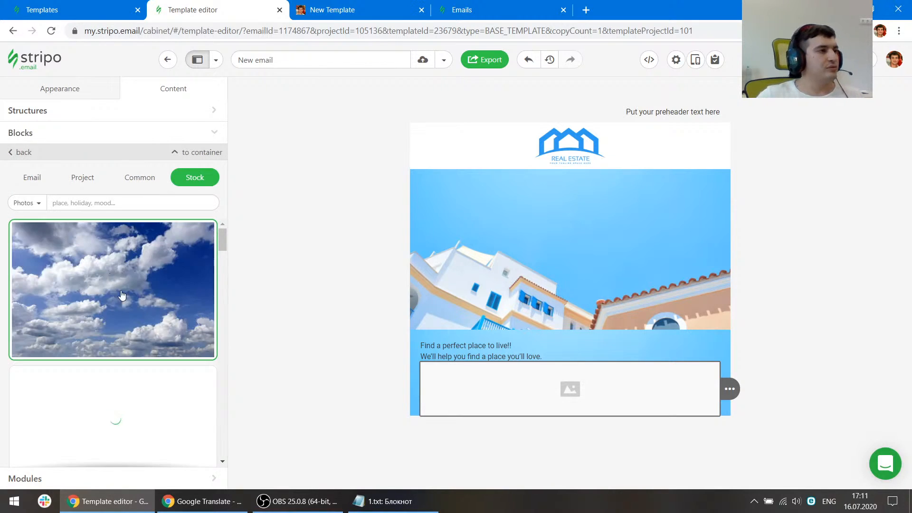
left_click(130, 303)
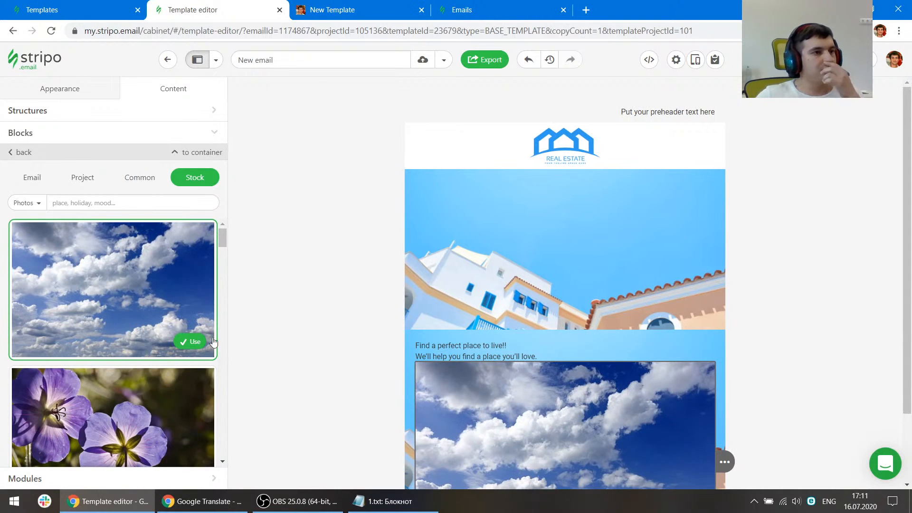
left_click(191, 342)
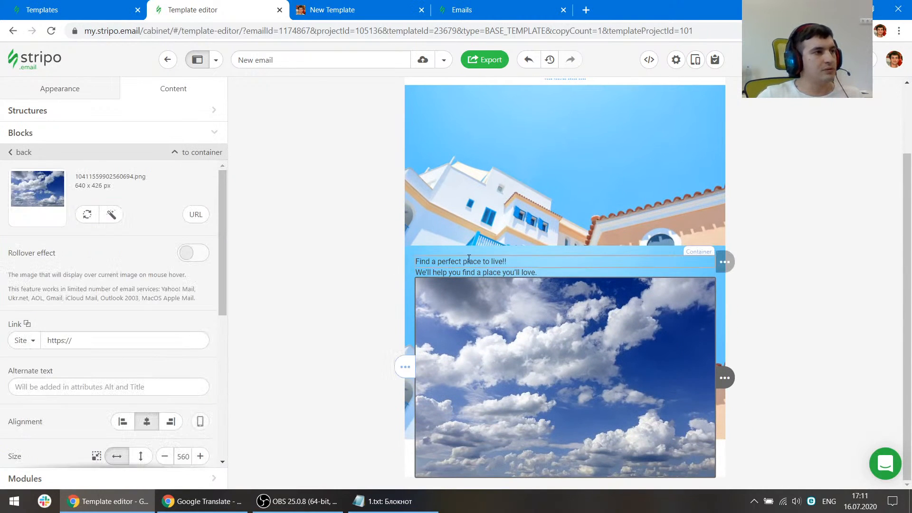
Compare the cloud image with the search image in the reference template and set its width to 250
scroll(153, 308, "down", 3)
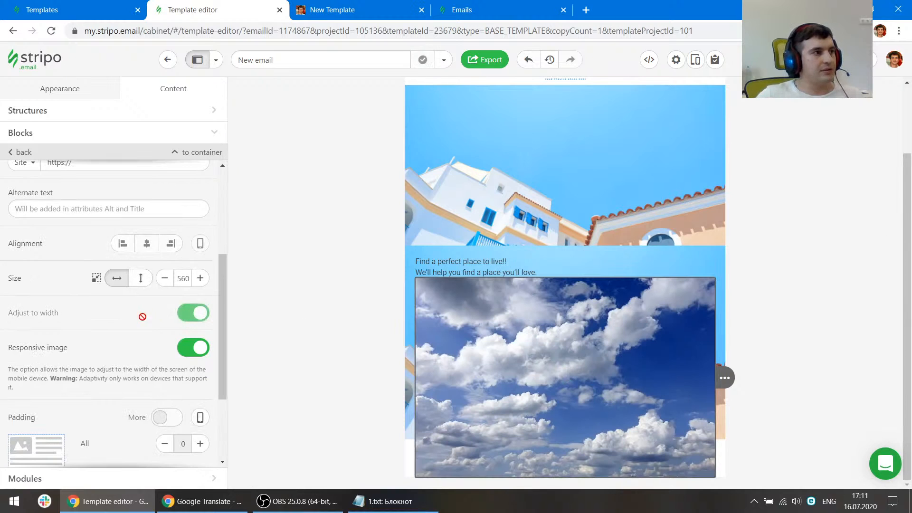
double_click(183, 279)
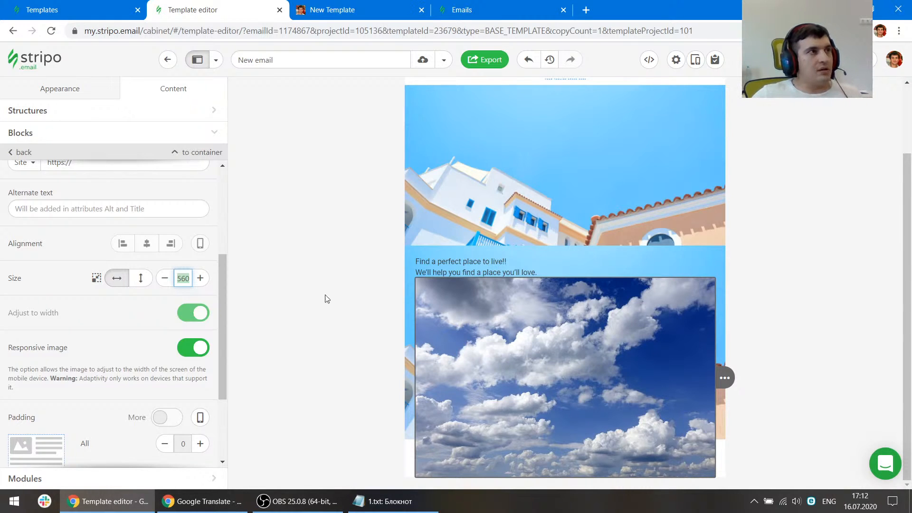
left_click(342, 10)
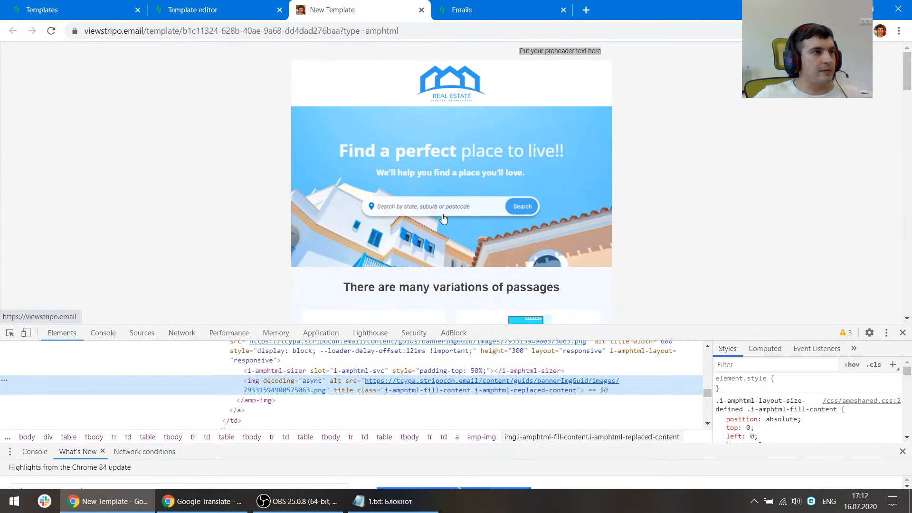
left_click(209, 10)
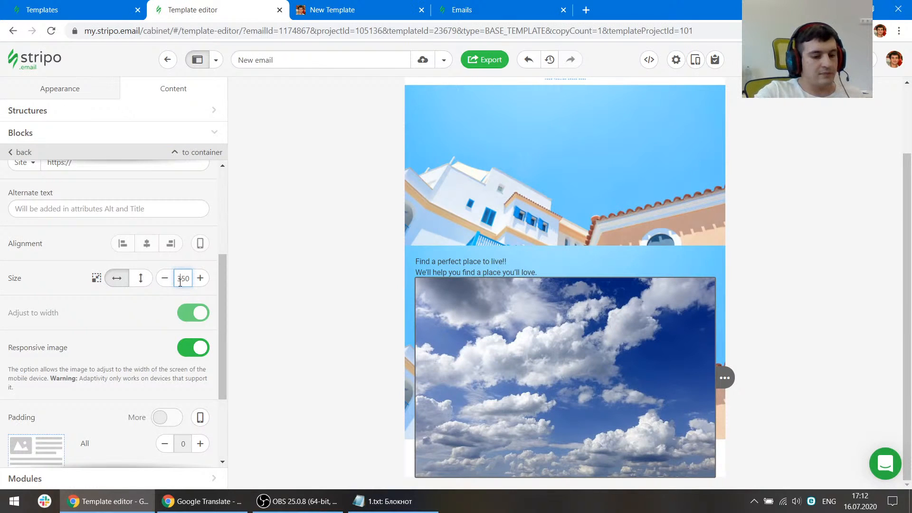
key("Return")
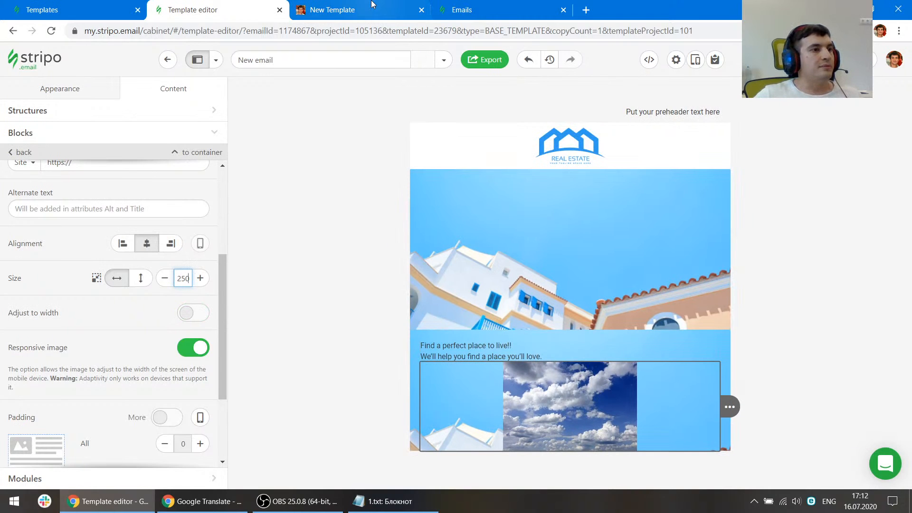
Try to add 97701569837060334.png to the house banner as an additional picture using its external link
left_click(555, 251)
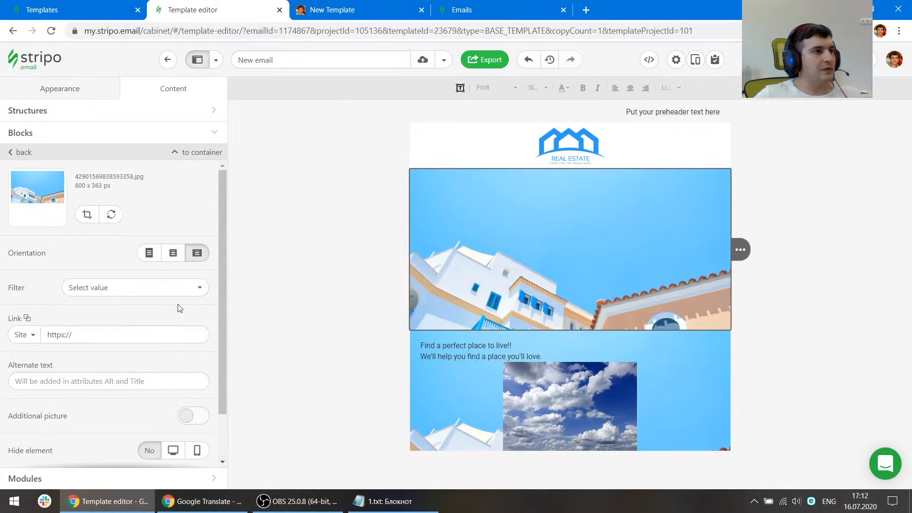
left_click(186, 416)
left_click(80, 241)
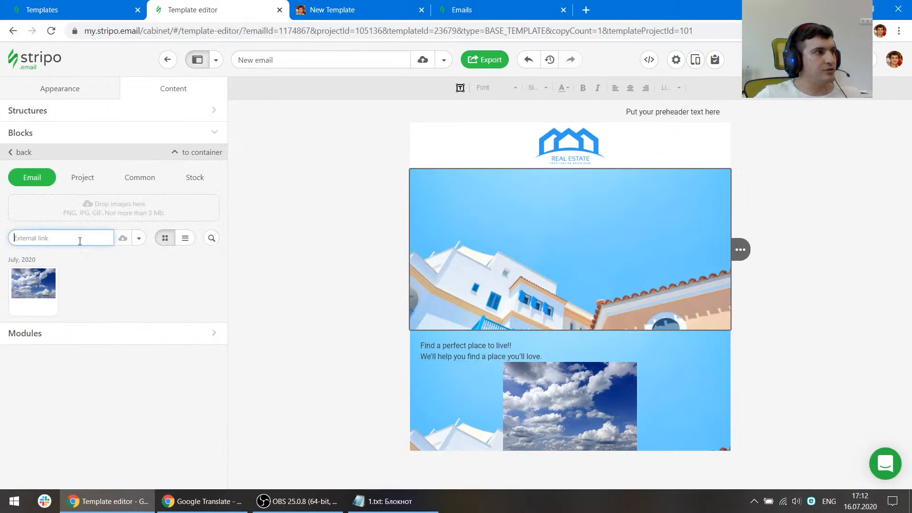
type("images/97701569837060334.png")
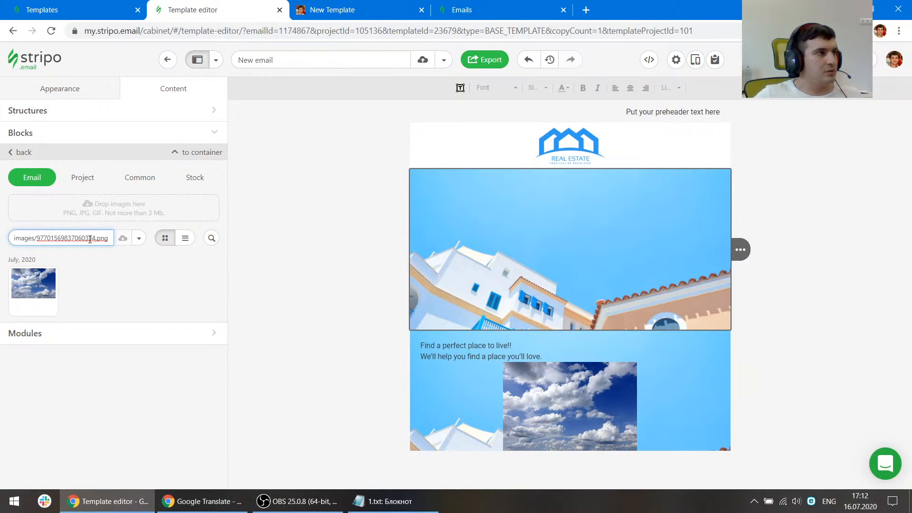
left_click(138, 238)
left_click(112, 272)
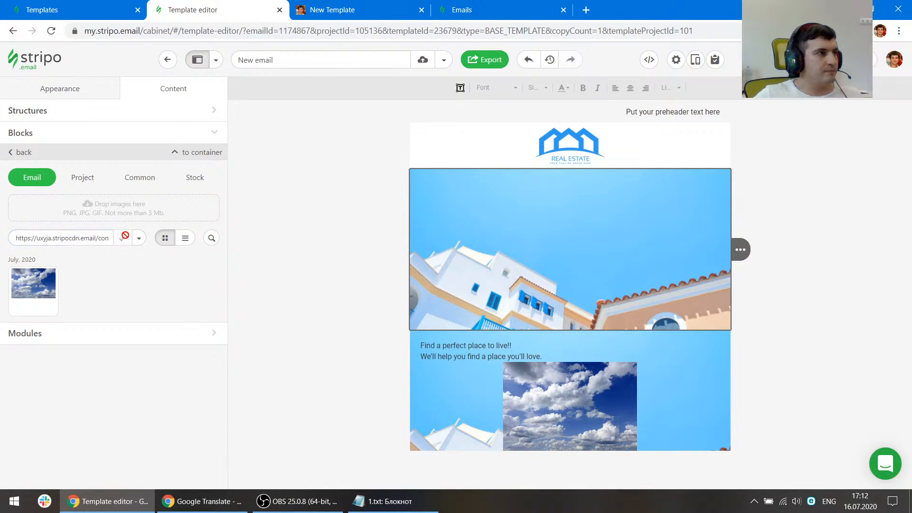
left_click(79, 237)
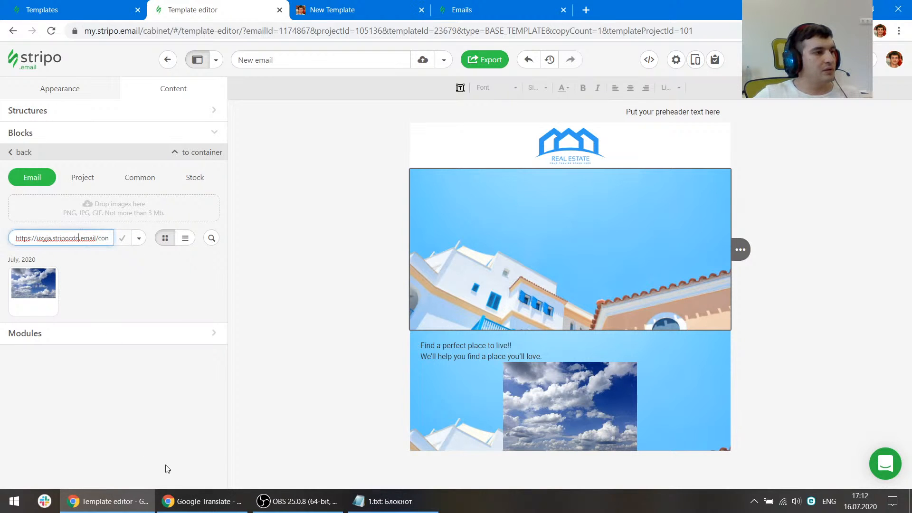
left_click(297, 502)
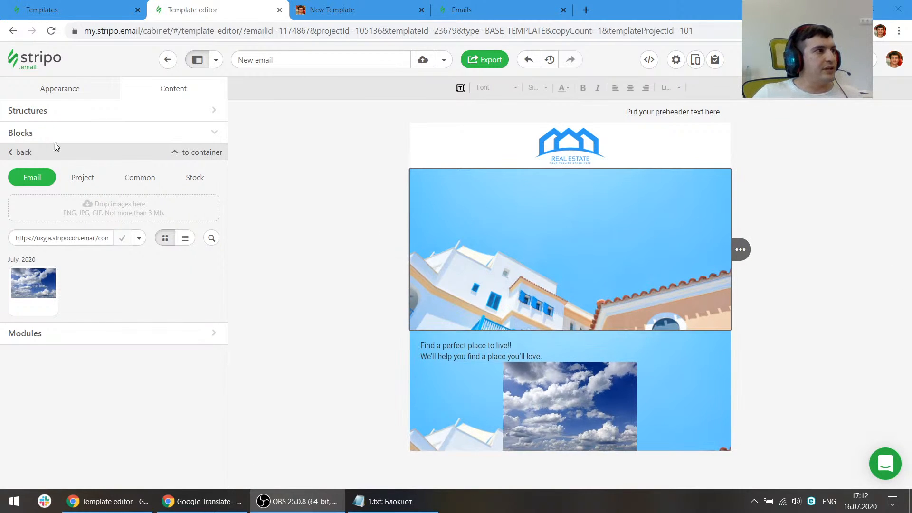
Add a spacer block below the cloud image and make it a dynamic spacer
left_click(33, 134)
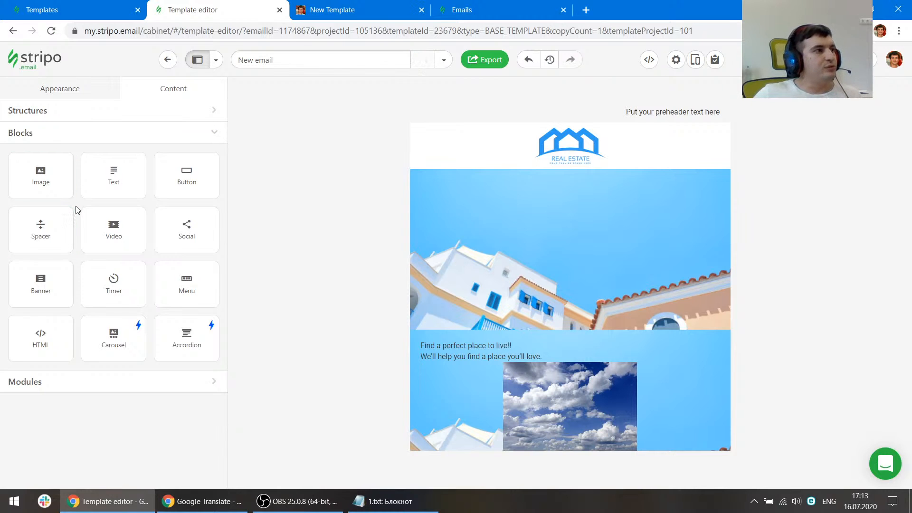
left_click_drag(56, 217, 475, 452)
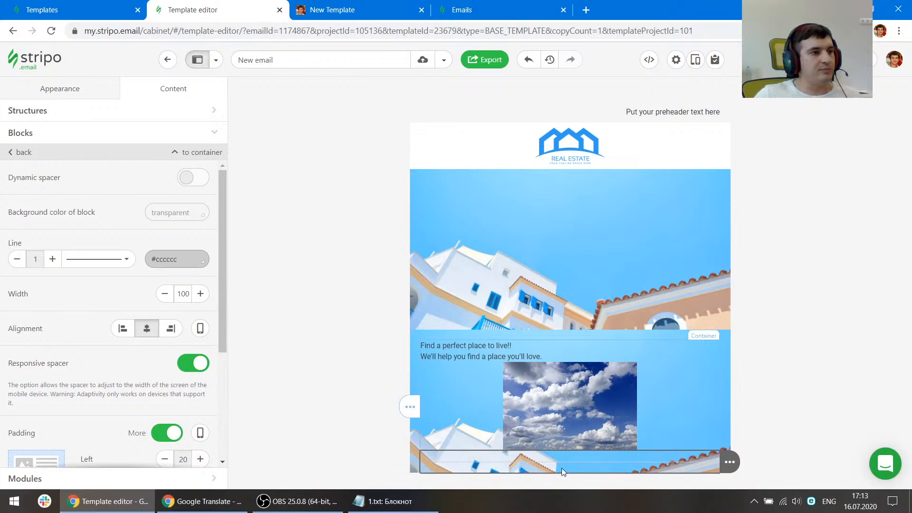
left_click(193, 177)
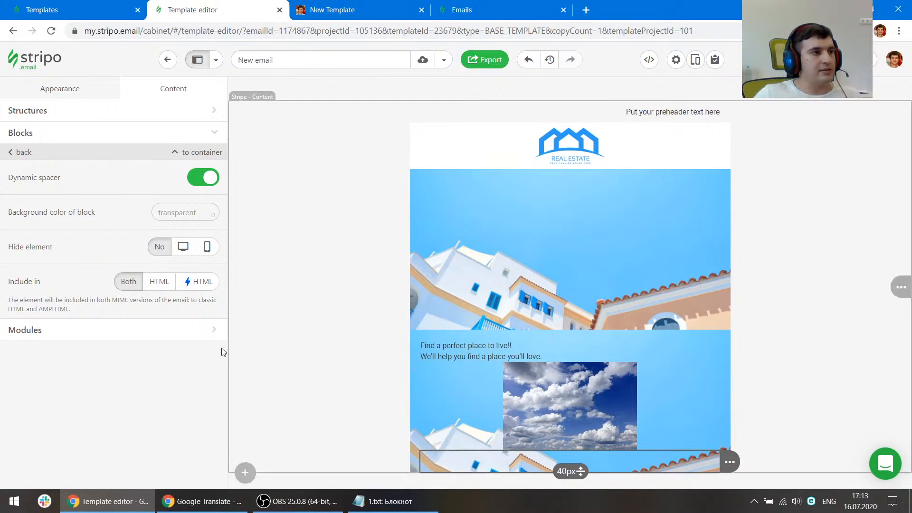
Add a one-column structure below the hero section and duplicate it
left_click(29, 111)
left_click_drag(94, 154, 725, 490)
scroll(800, 428, "down", 3)
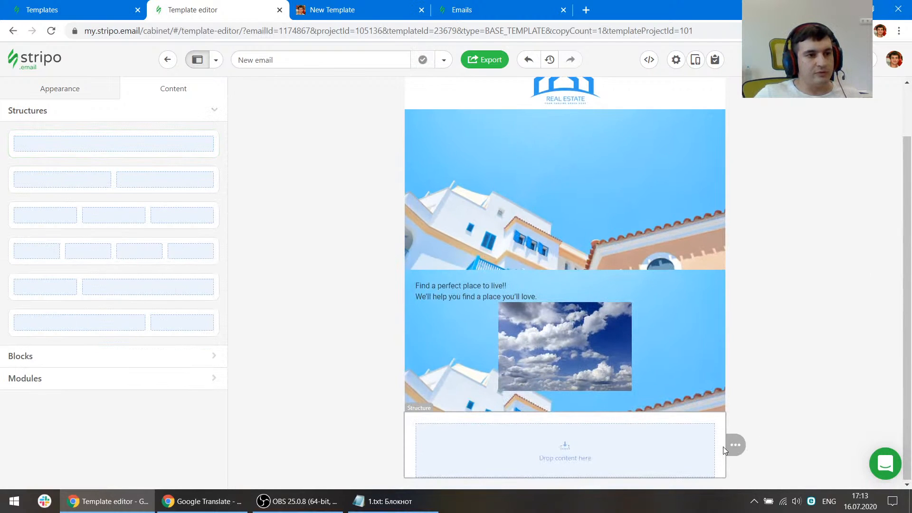
mouse_move(737, 445)
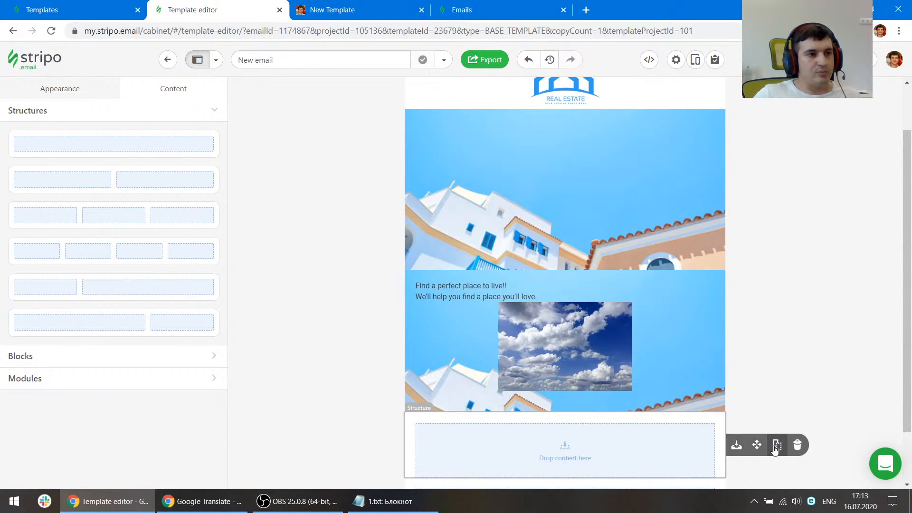
left_click(777, 446)
Stretch the spacer below the cloud image to 133 px high
left_click(411, 275)
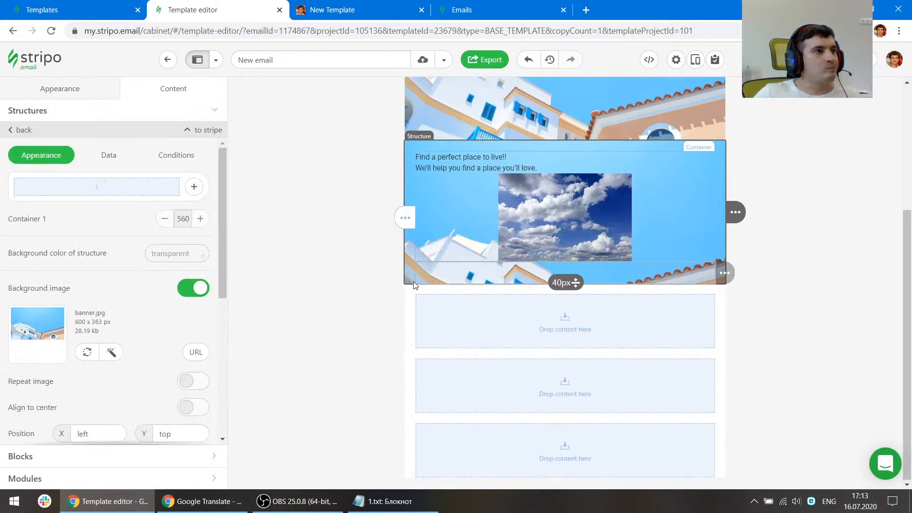
left_click_drag(558, 281, 575, 333)
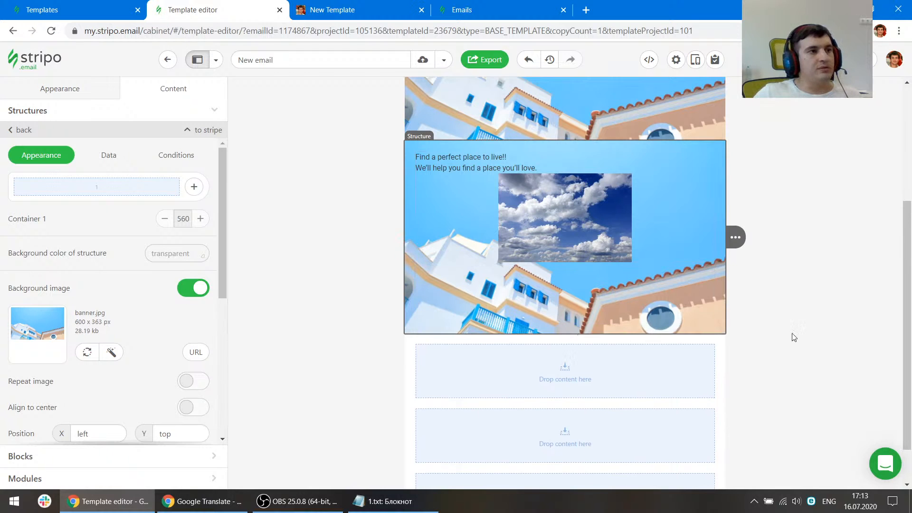
scroll(793, 336, "up", 1)
Check the headline in the reference template and change the colour of "Find a perfect place to live!!" to white
left_click(532, 213)
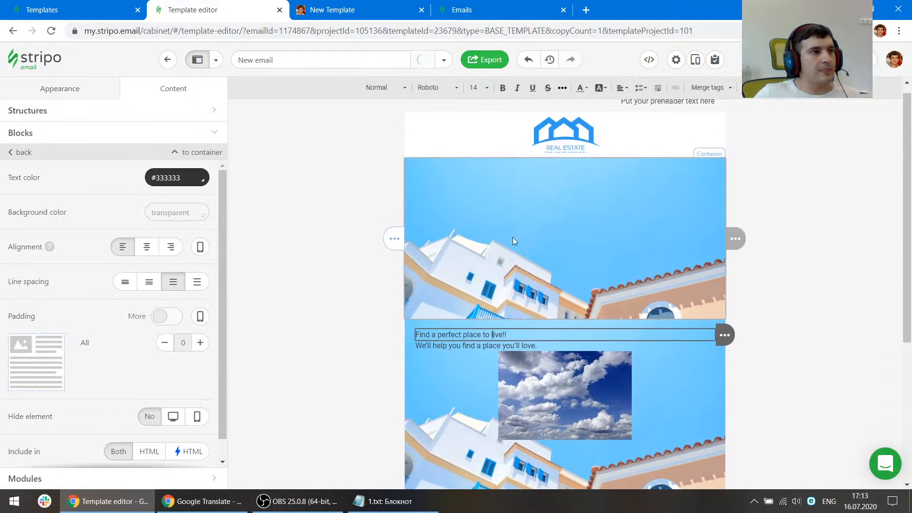
left_click(332, 10)
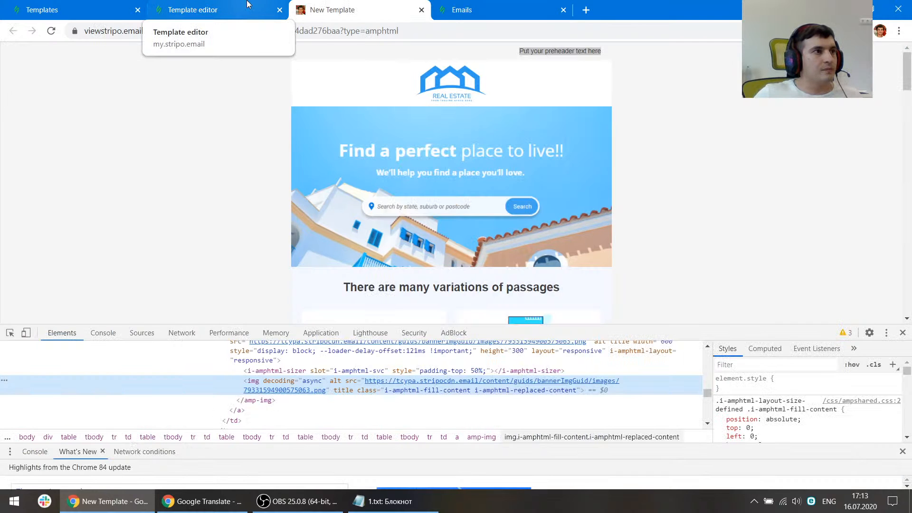
left_click(247, 4)
left_click_drag(520, 331, 410, 341)
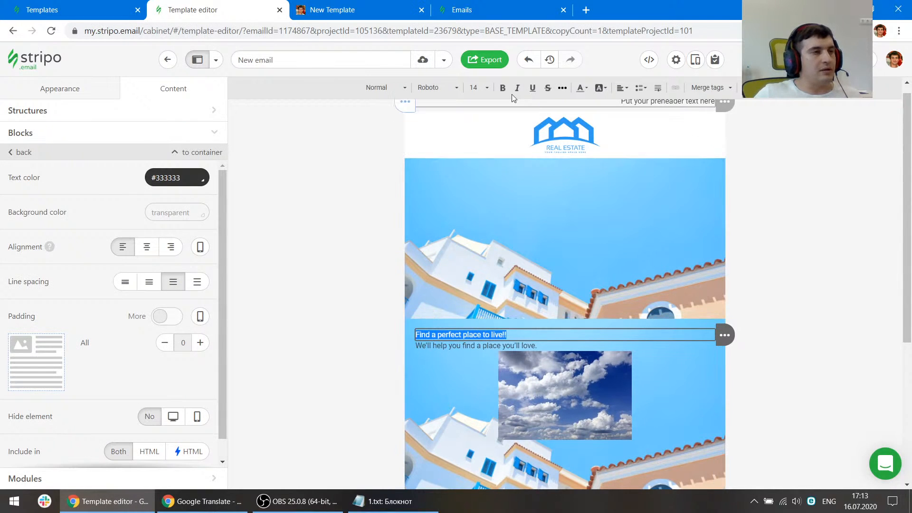
left_click(581, 87)
left_click(675, 176)
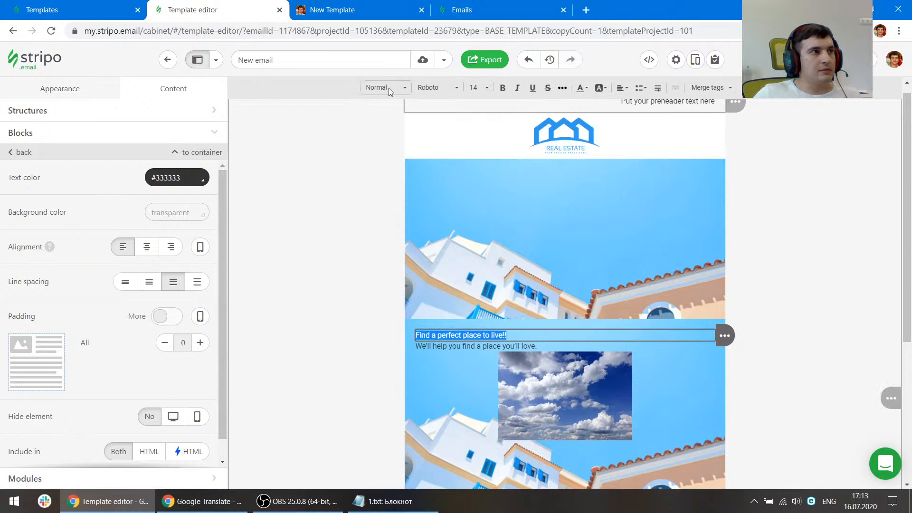
Set the headline "Find a perfect place to live!!" to font size 32 and the Open Sans font
key("alt+Tab")
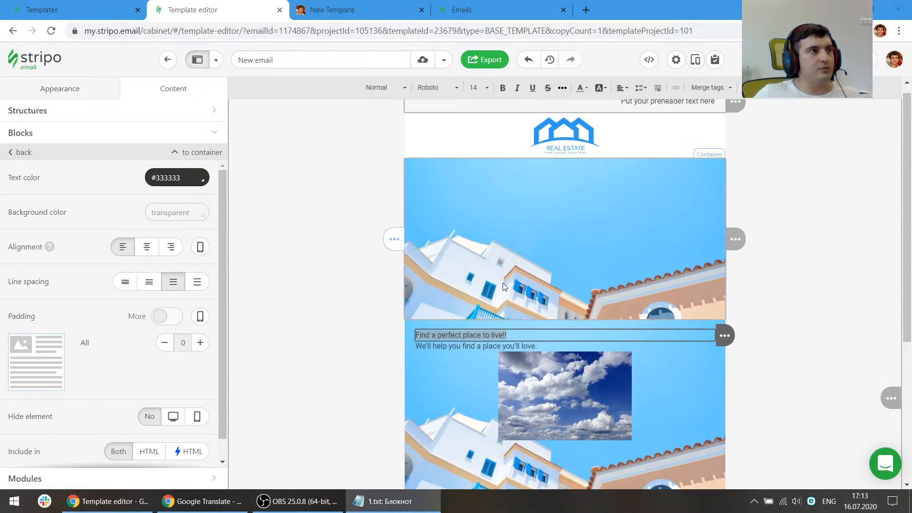
left_click(477, 88)
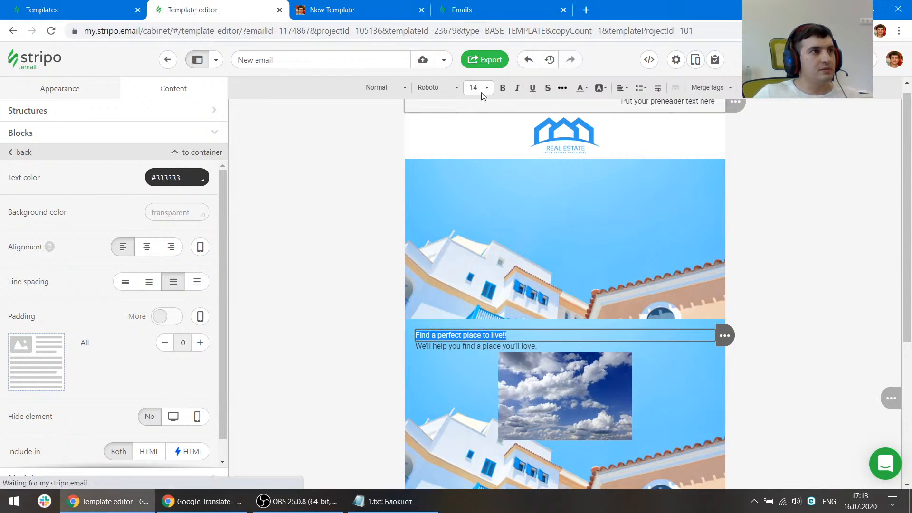
scroll(497, 186, "down", 5)
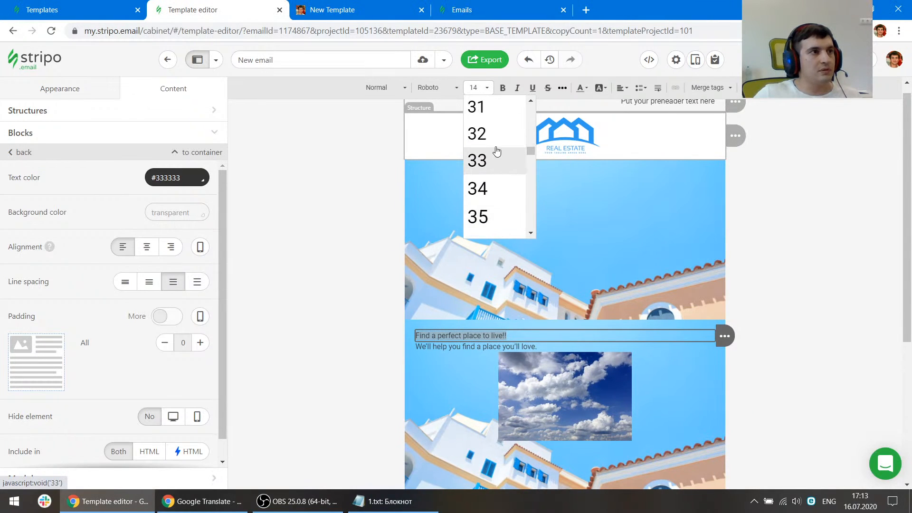
left_click(495, 134)
left_click(438, 88)
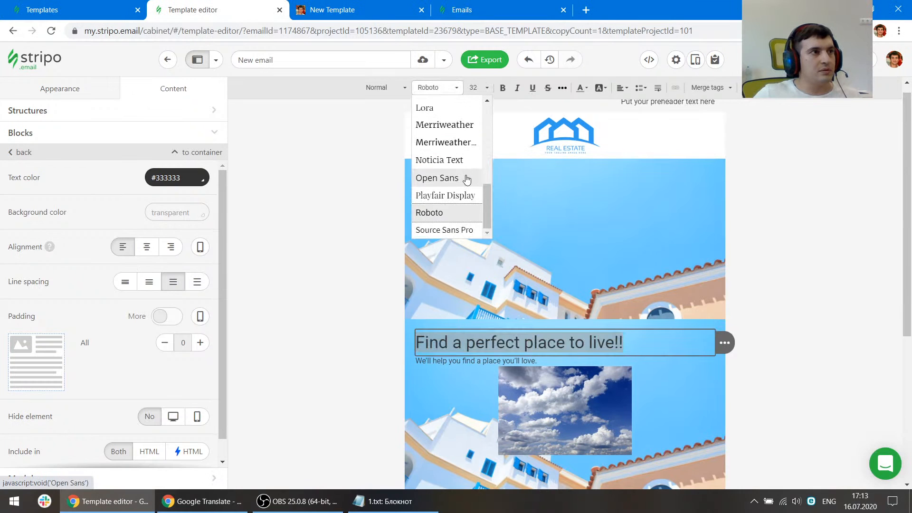
left_click(456, 178)
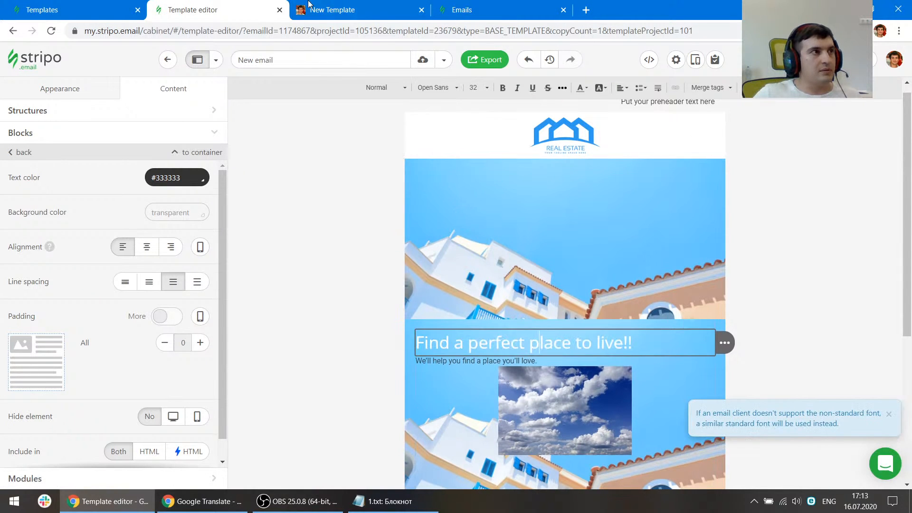
Make the words "Find a perfect" in the headline bold and compare the result with the reference template
left_click(344, 10)
left_click(192, 10)
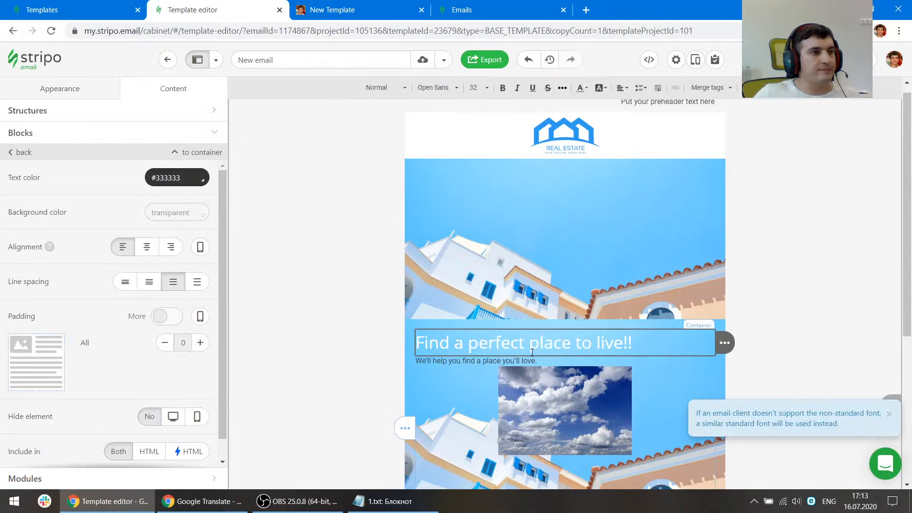
left_click_drag(525, 343, 415, 335)
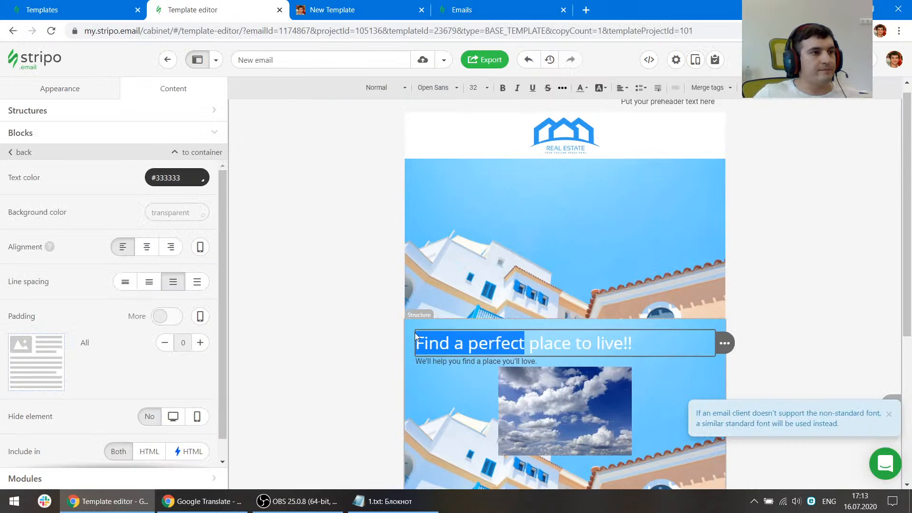
left_click(504, 88)
left_click(332, 10)
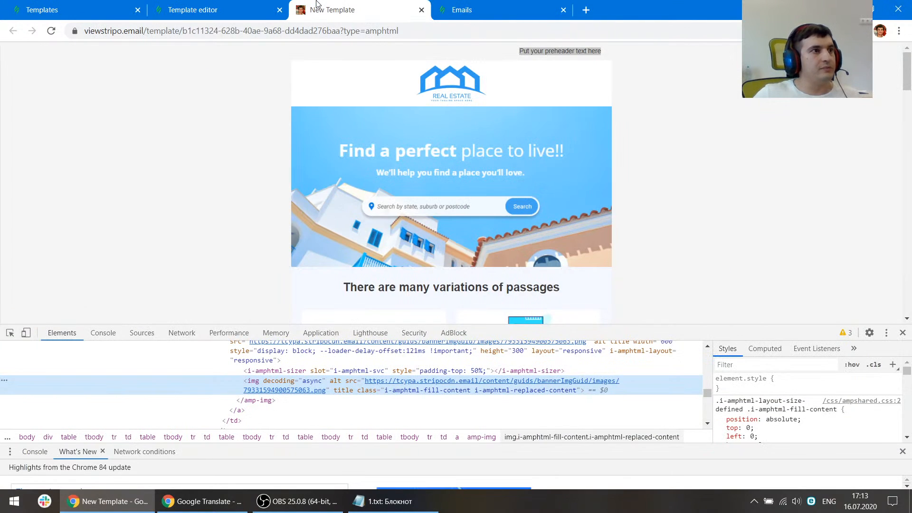
left_click(199, 5)
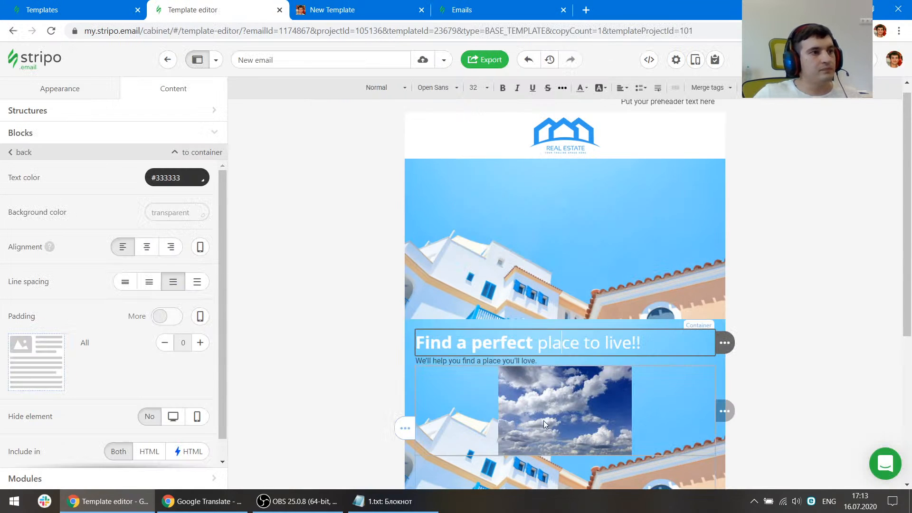
Set the subtitle "We'll help you find a place you'll love." to font size 15 and the Open Sans font
left_click(464, 361)
left_click_drag(538, 362, 416, 360)
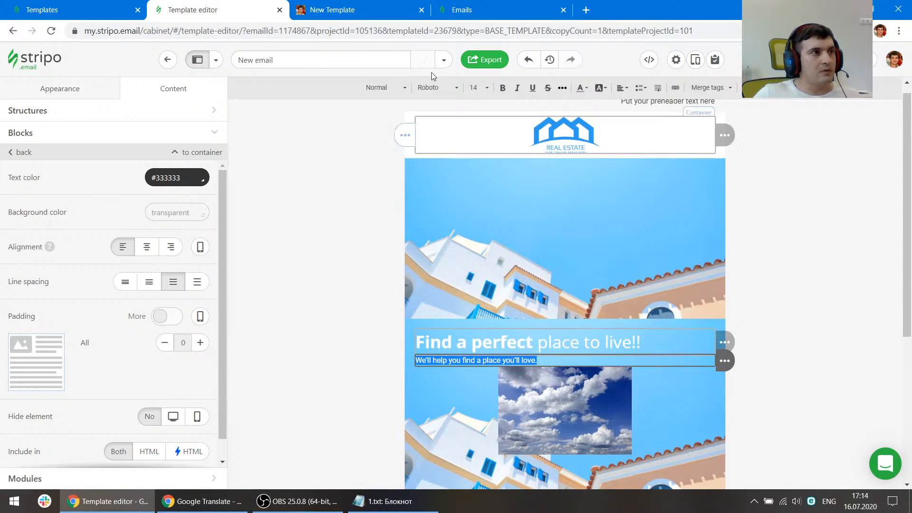
left_click(477, 87)
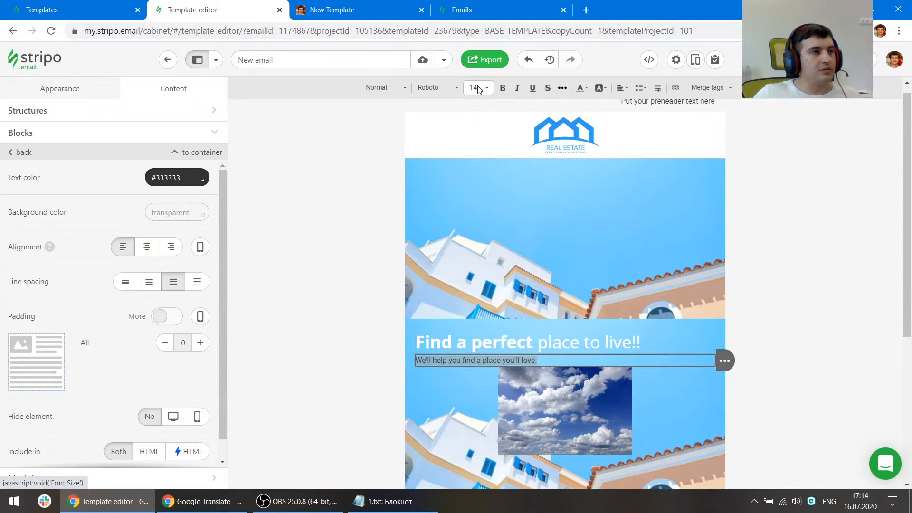
left_click(478, 88)
scroll(489, 204, "down", 3)
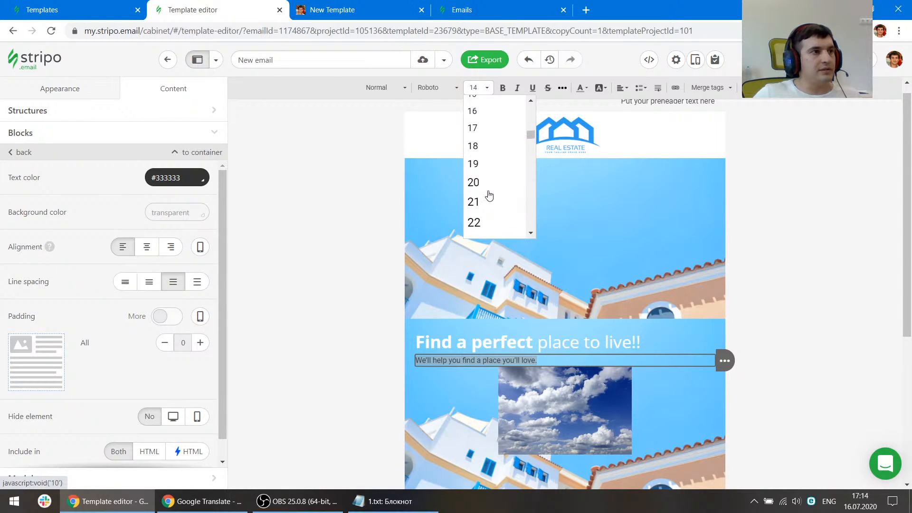
scroll(477, 143, "up", 3)
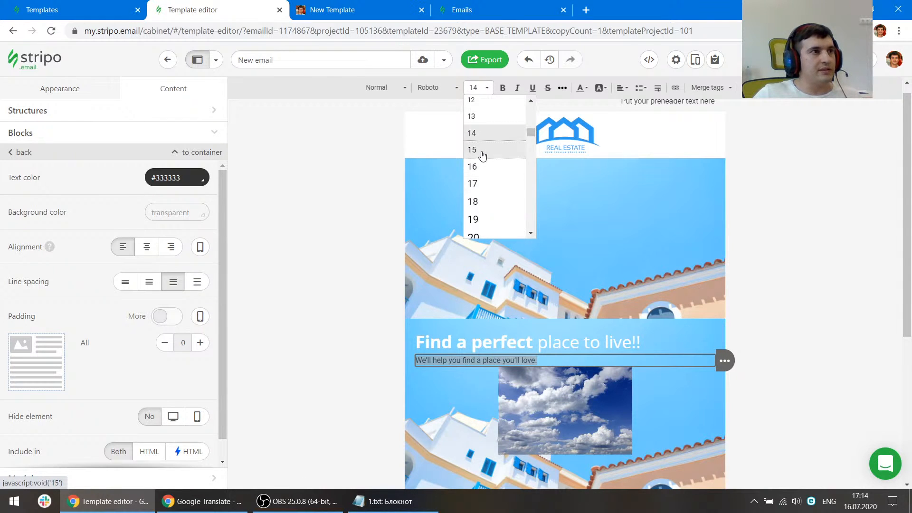
left_click(481, 151)
left_click(447, 90)
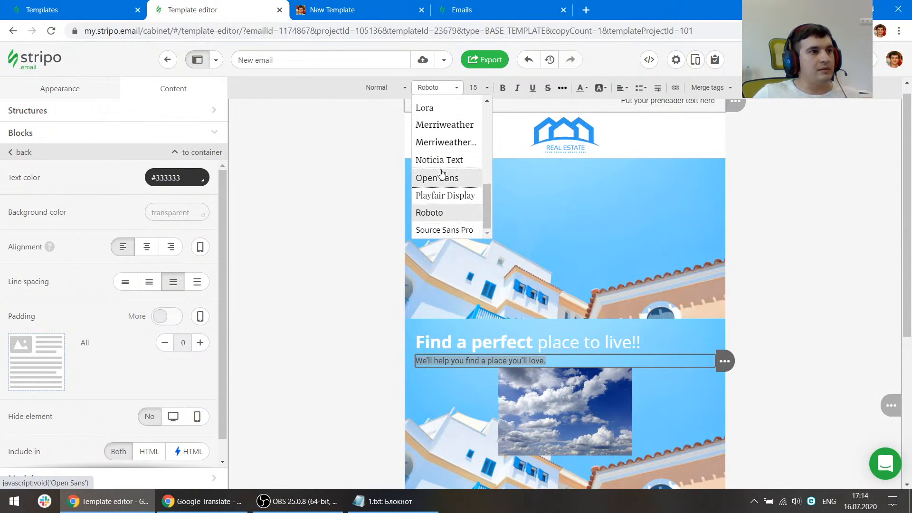
left_click(440, 177)
Colour the subtitle white, check it against the reference template and make it bold
left_click(558, 361)
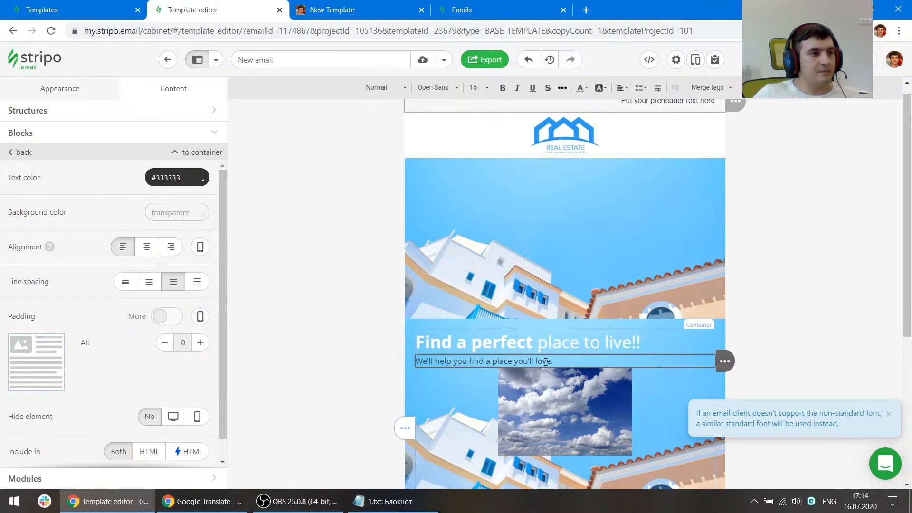
triple_click(546, 361)
left_click(583, 88)
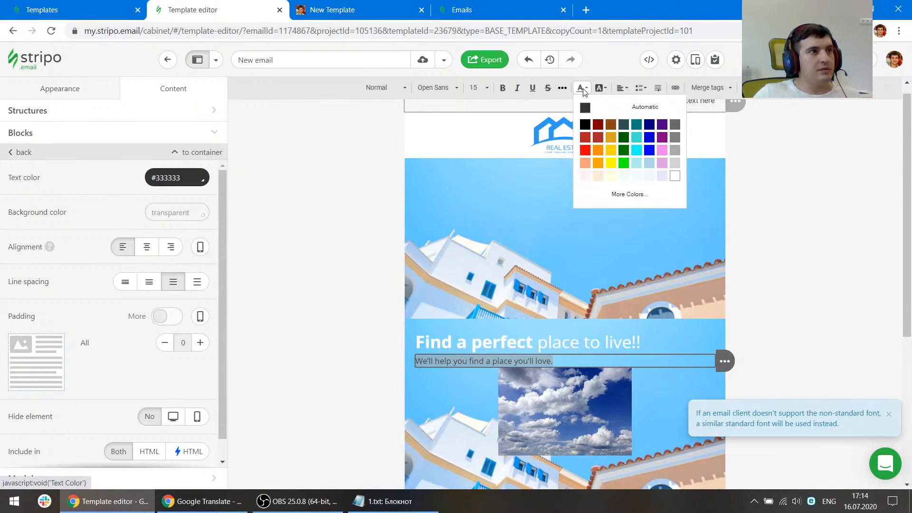
left_click(678, 165)
key("ctrl+Tab")
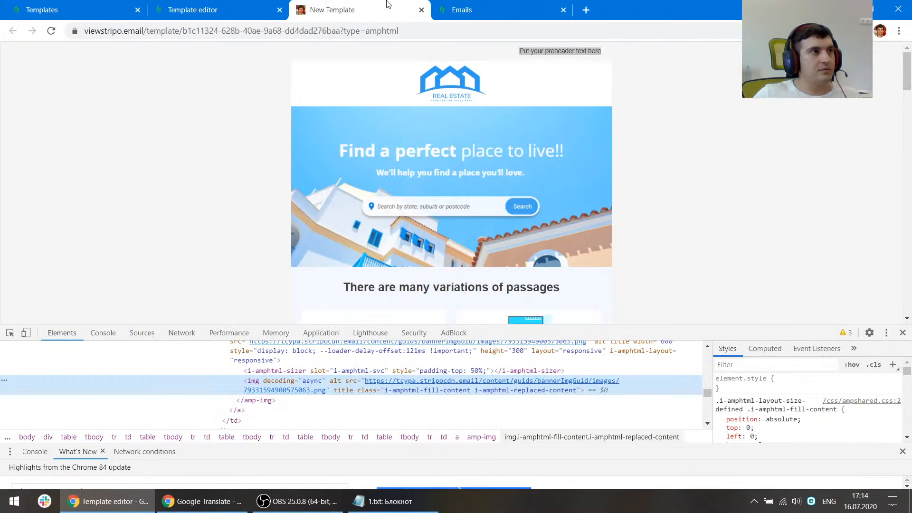
key("ctrl+shift+Tab")
left_click_drag(567, 360, 415, 360)
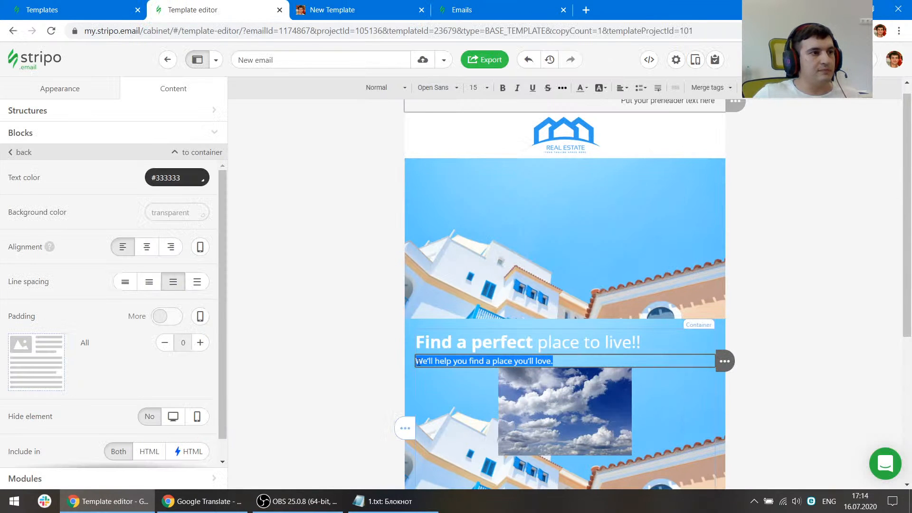
left_click(503, 87)
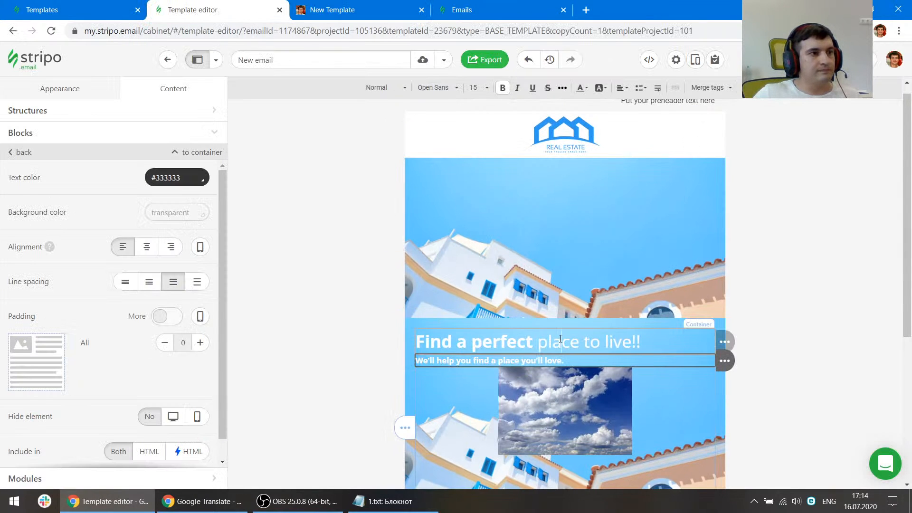
Center both the headline and the subtitle horizontally in the hero section
left_click(562, 341)
key("ctrl+a")
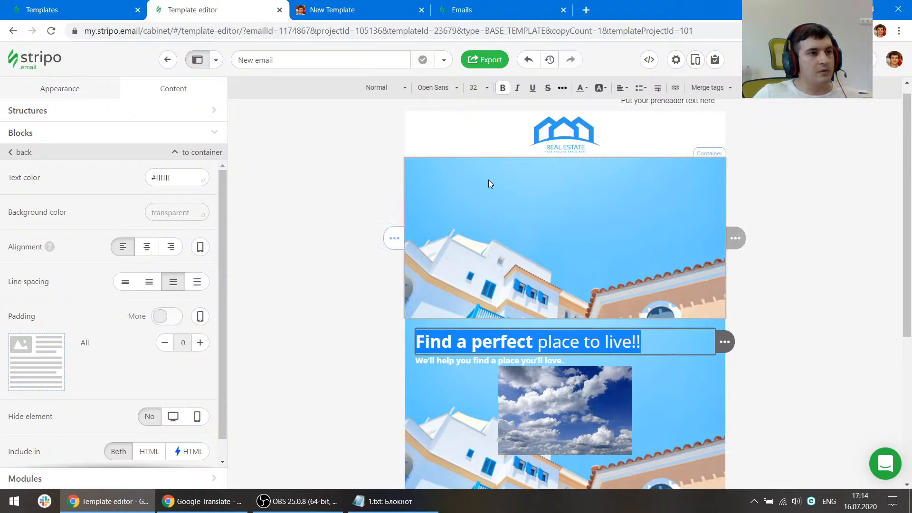
left_click(627, 90)
left_click(628, 120)
left_click(561, 360)
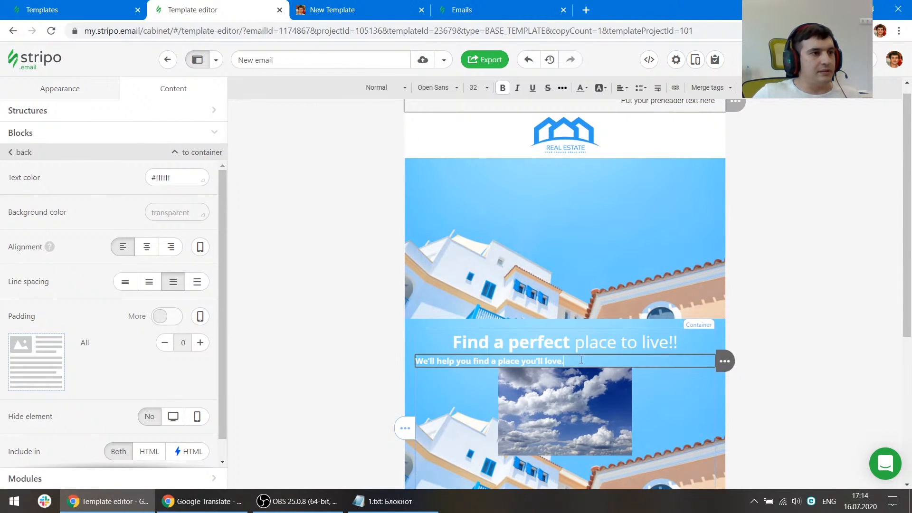
key("ctrl+a")
left_click(622, 89)
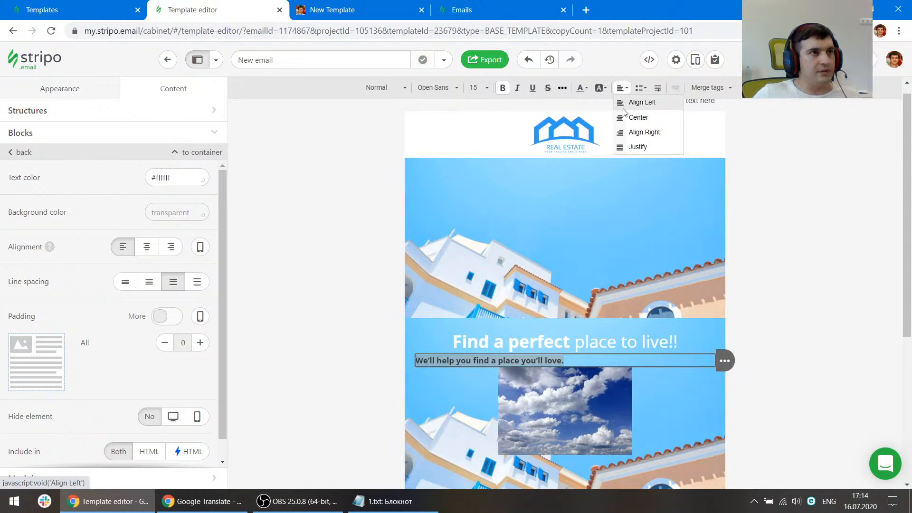
left_click(632, 117)
Move the spacer from below the cloud image to the top of the hero container, above the headline
scroll(613, 318, "down", 1)
scroll(613, 319, "down", 1)
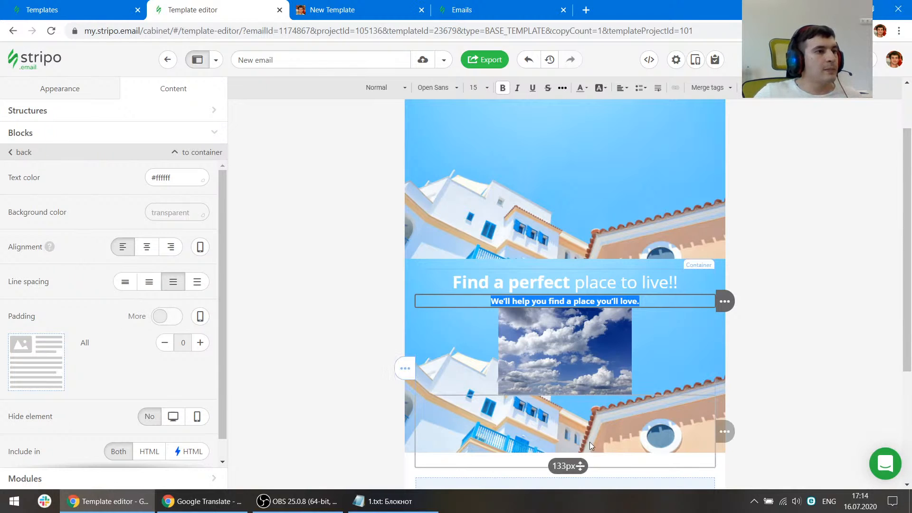
mouse_move(725, 431)
left_click_drag(727, 431, 523, 222)
Delete the separate house banner under the logo along with its empty structure
mouse_move(736, 179)
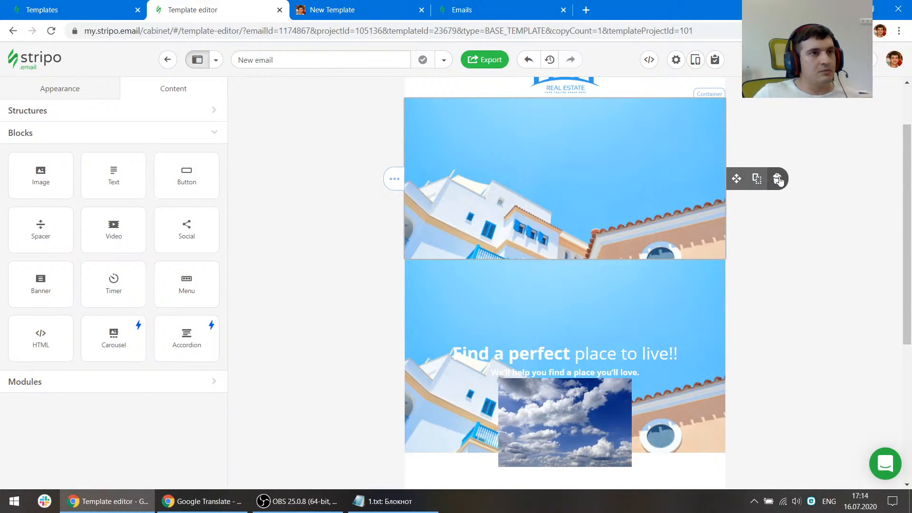
left_click(779, 180)
scroll(759, 200, "up", 2)
mouse_move(733, 196)
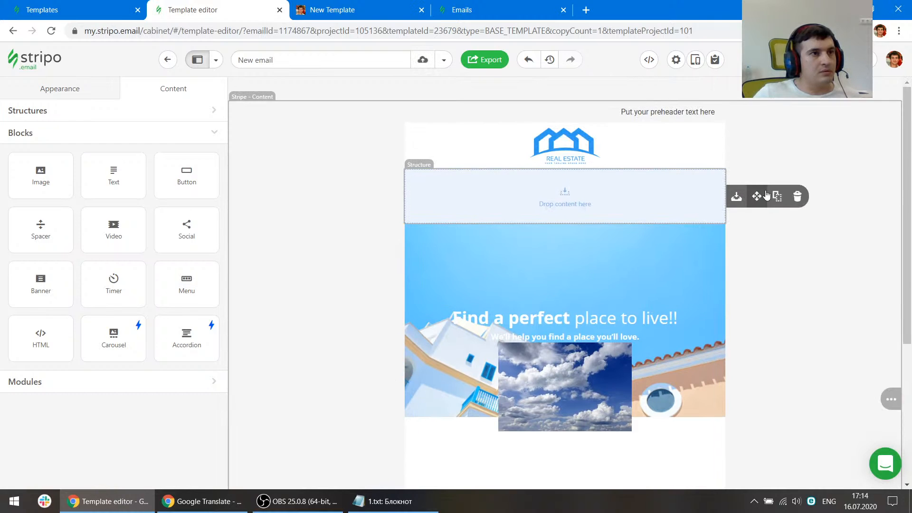
left_click(778, 197)
Check the hero spacing in the reference template and reduce the spacer above the headline to about 34 px
left_click(333, 9)
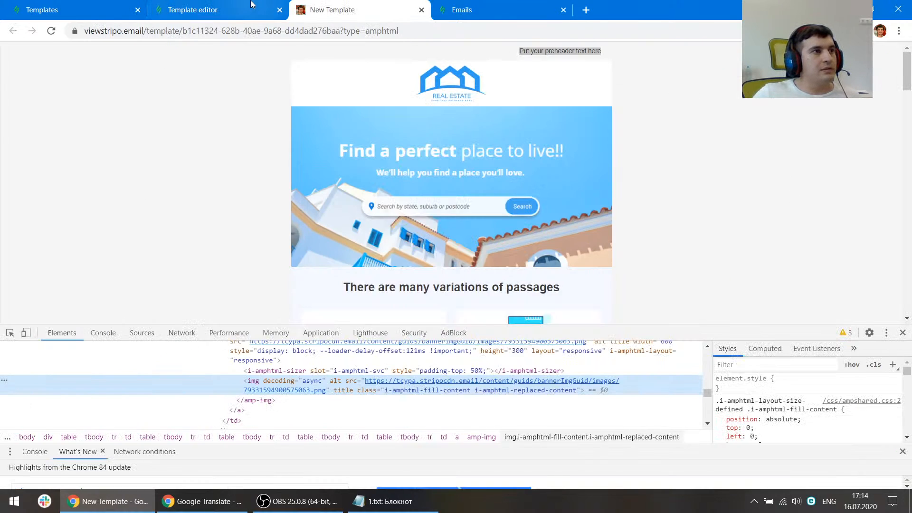
left_click(223, 10)
left_click_drag(567, 250, 570, 196)
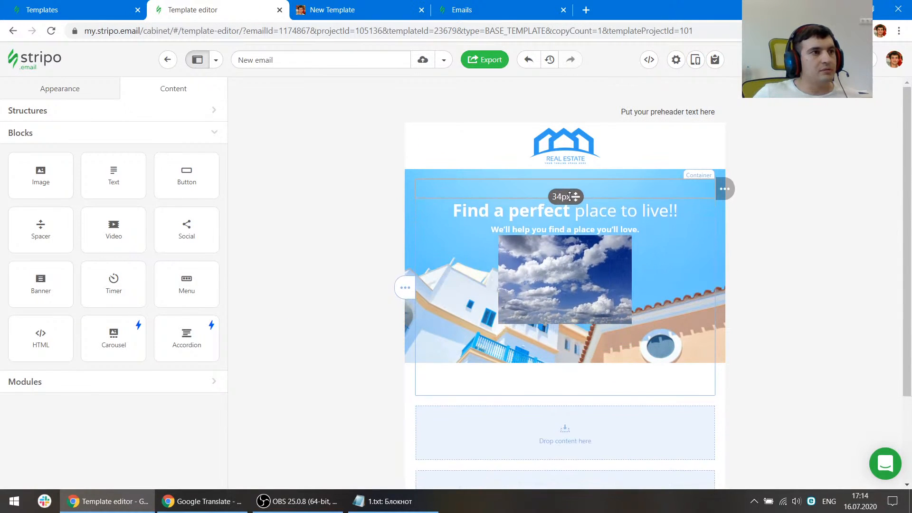
Check the reference hero, then duplicate the top spacer and place the copy between headline and subtitle at about 8 px
left_click(356, 9)
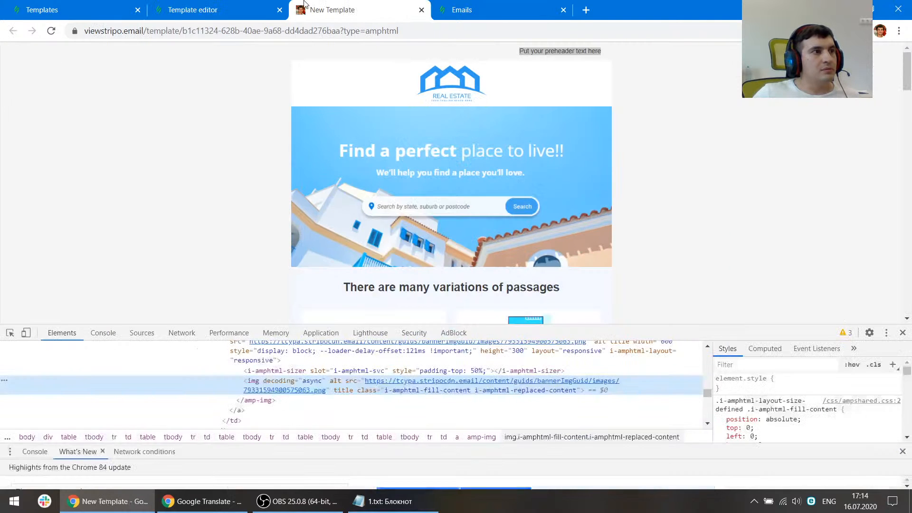
left_click(250, 5)
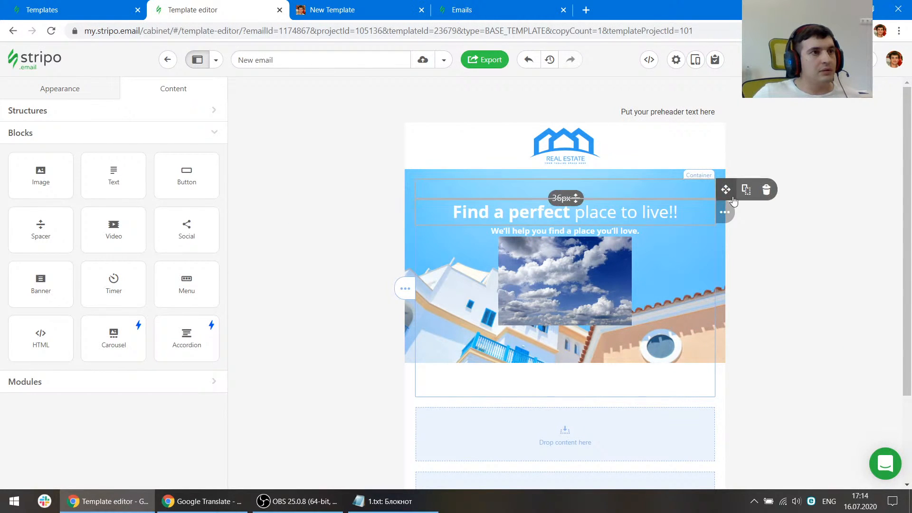
left_click_drag(748, 194, 569, 229)
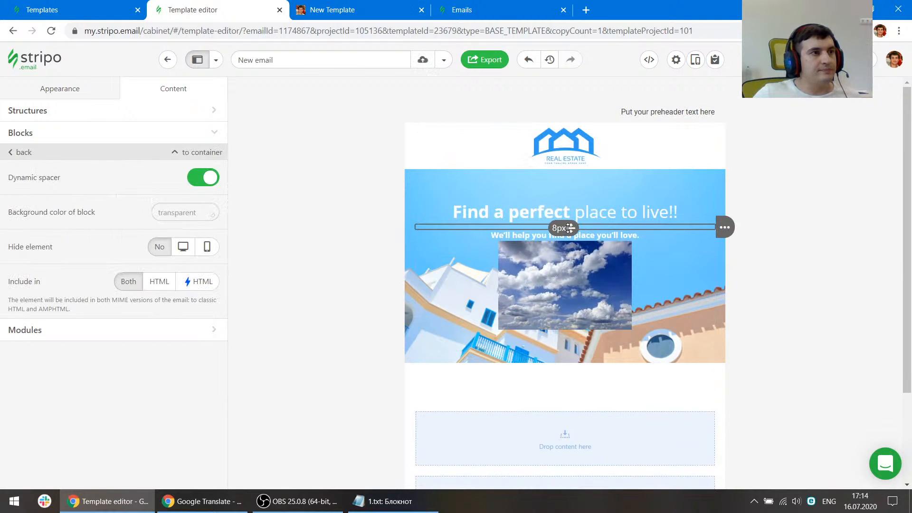
Compare the hero spacing with the reference template and add a copy of the small spacer between the subtitle and the cloud image
left_click(363, 3)
left_click(236, 5)
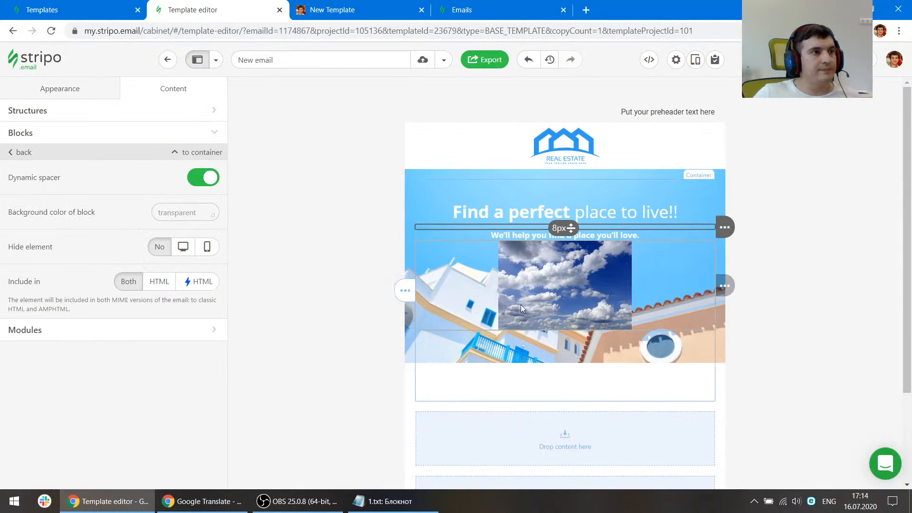
left_click(746, 227)
left_click_drag(725, 229, 575, 249)
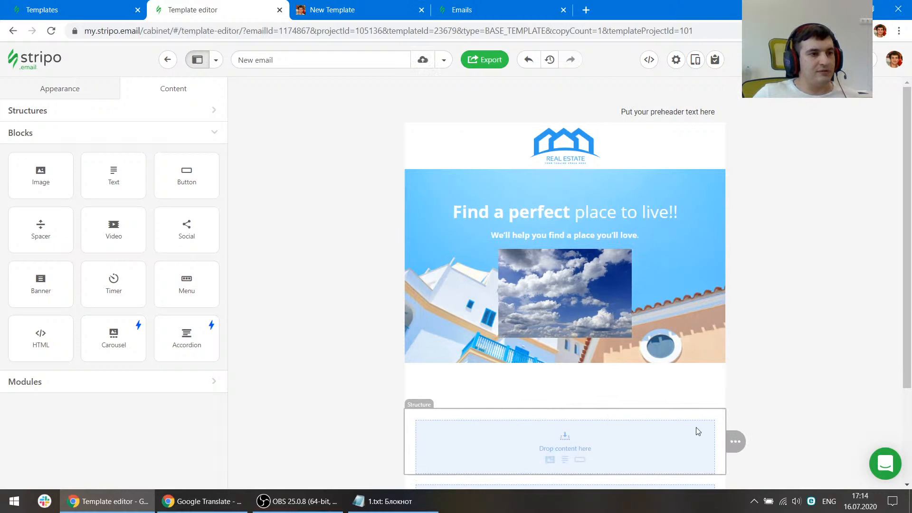
Shorten the spacer below the cloud image to remove the white gap under the hero, and compare the hero with the reference
left_click_drag(571, 404, 569, 359)
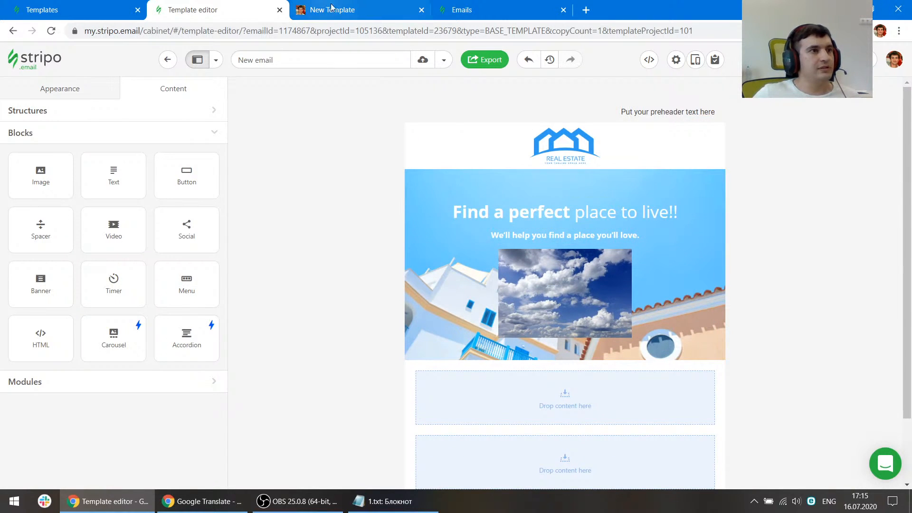
left_click(379, 4)
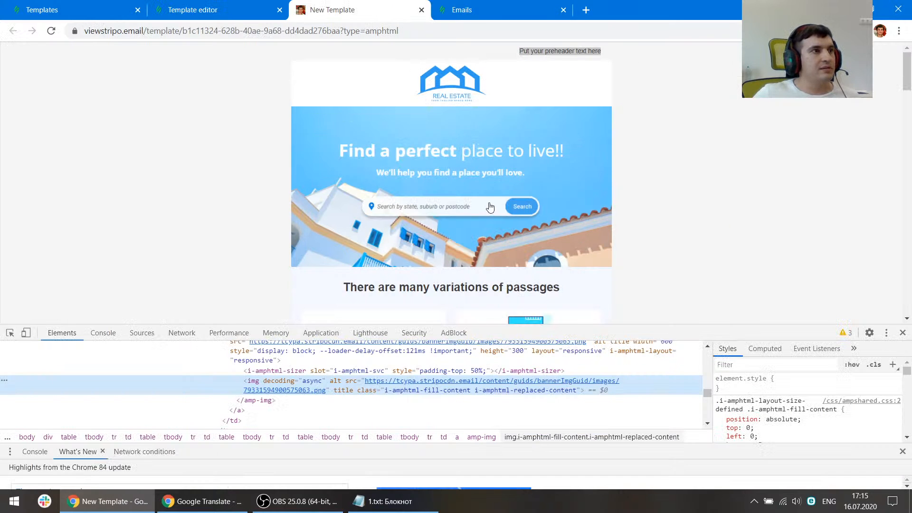
left_click(242, 6)
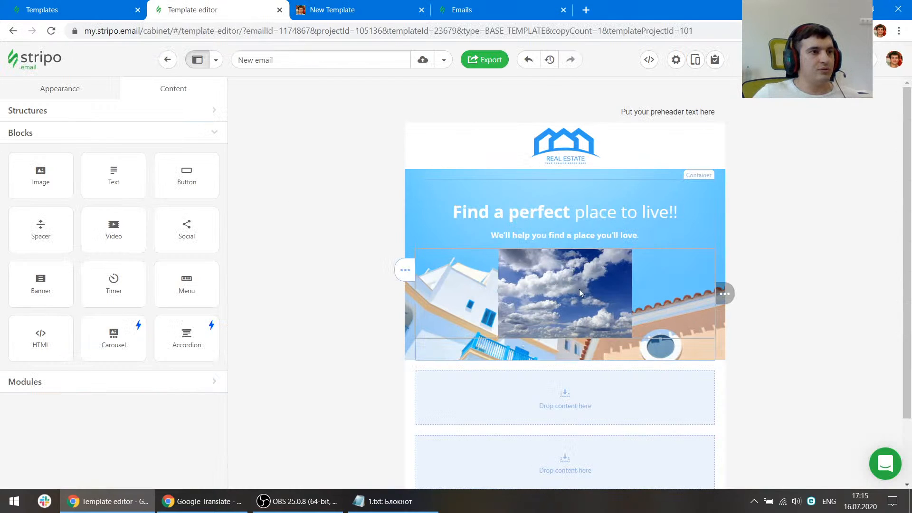
left_click(366, 4)
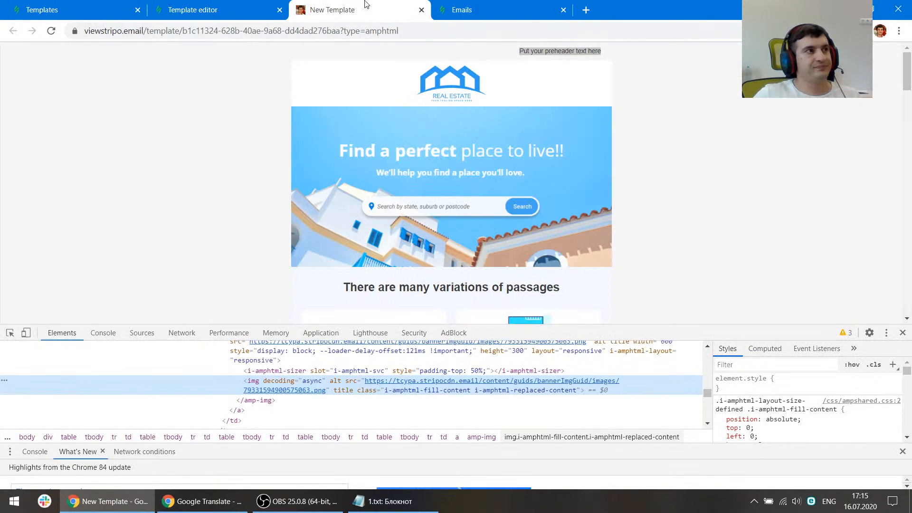
left_click(242, 6)
Inspect the padding of the section below the hero banner in the reference template's page code
left_click(375, 6)
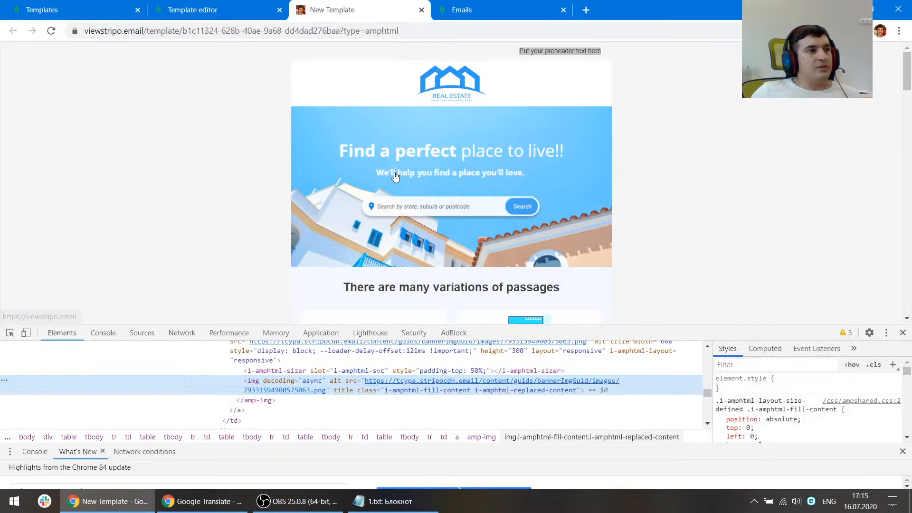
scroll(396, 176, "down", 1)
left_click(10, 332)
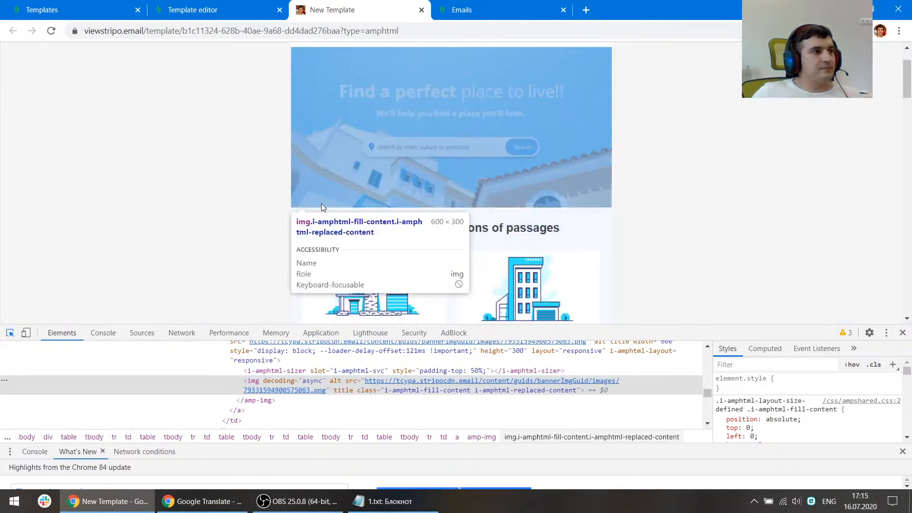
left_click(301, 212)
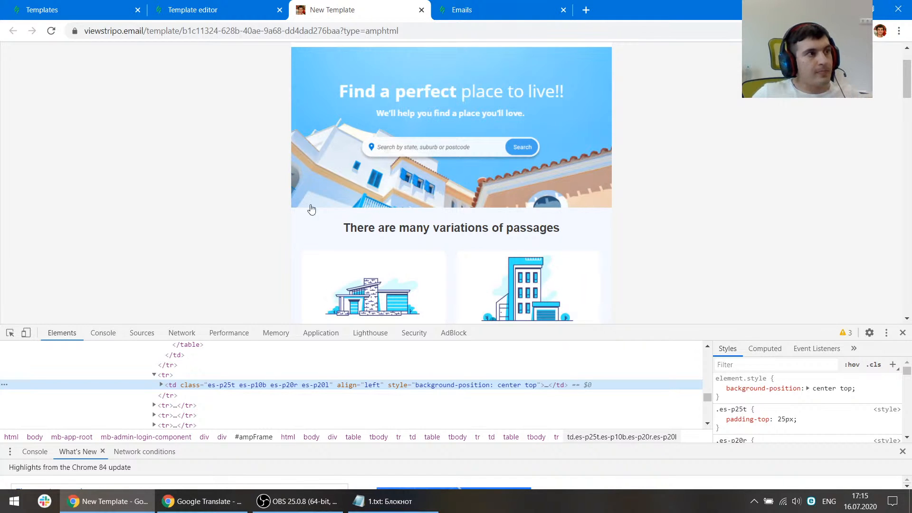
Add a text block directly below the hero and fill it with the reference heading "There are many variations of passages"
left_click(229, 5)
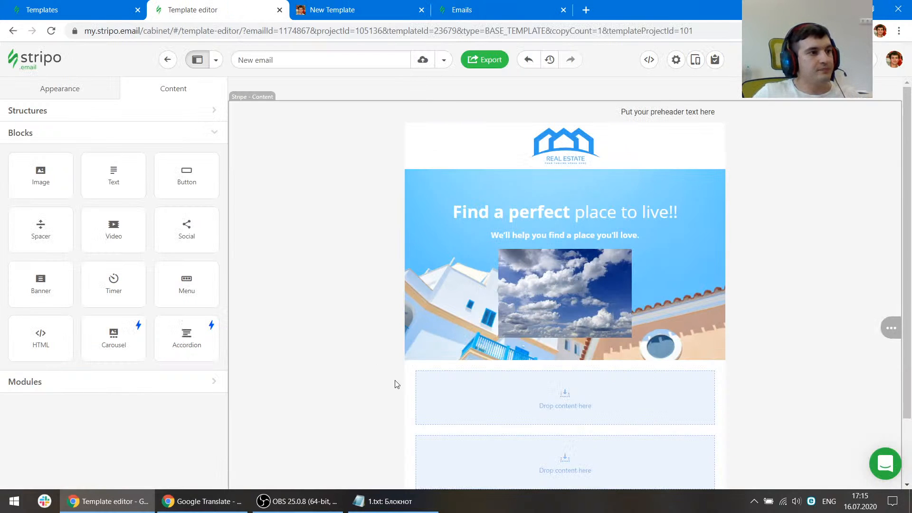
scroll(530, 330, "down", 2)
left_click(565, 335)
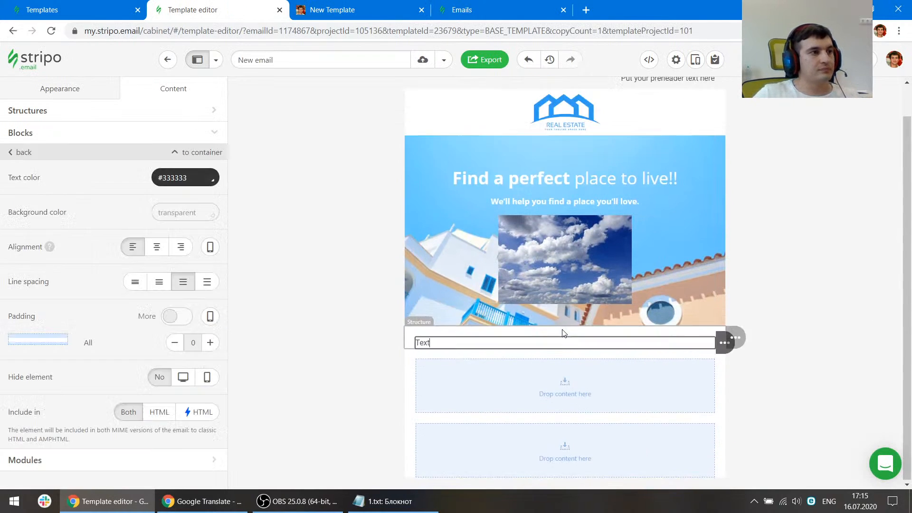
left_click(332, 10)
left_click_drag(579, 242, 336, 228)
key("ctrl+c")
key("ctrl+Page_Up")
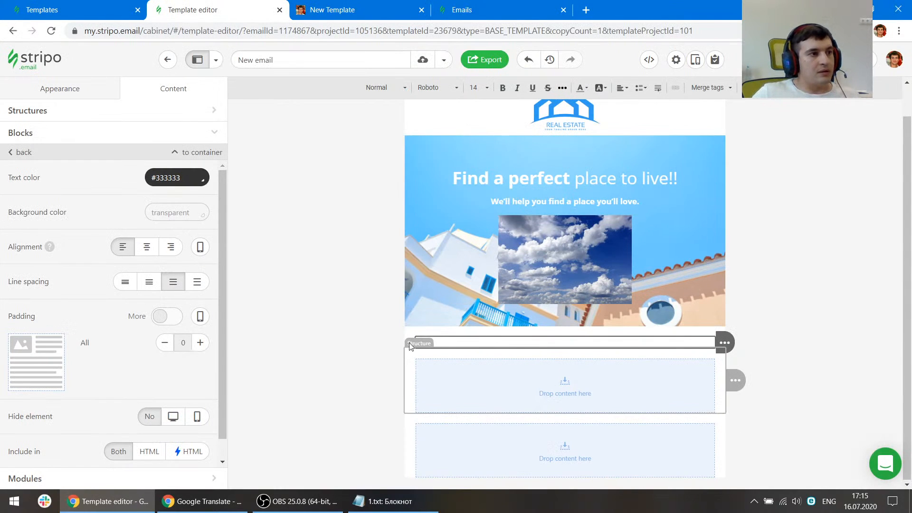
left_click(494, 343)
key("ctrl+v")
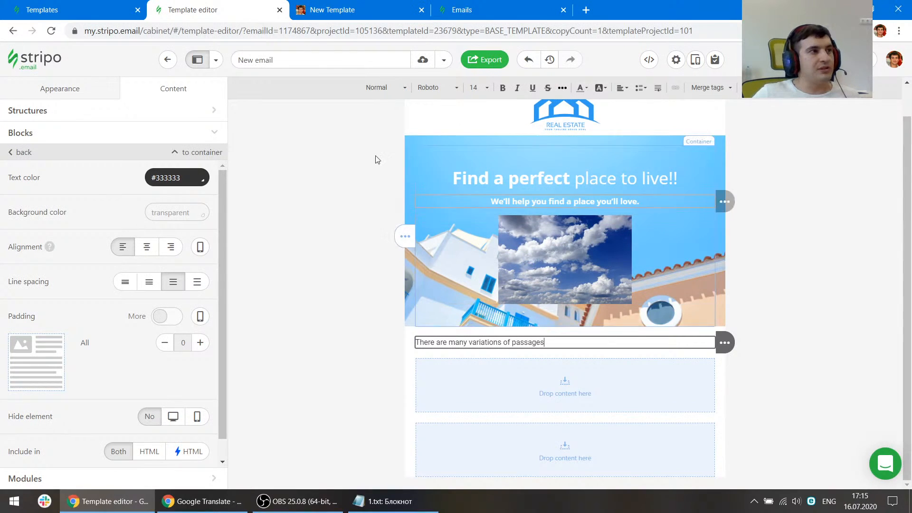
Open the organization settings of the Stripo account
left_click(127, 12)
left_click(895, 59)
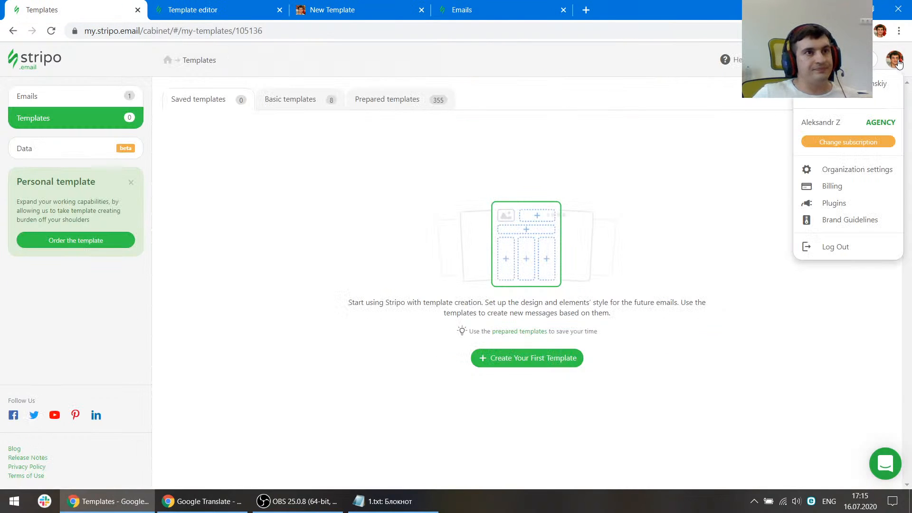
left_click(857, 170)
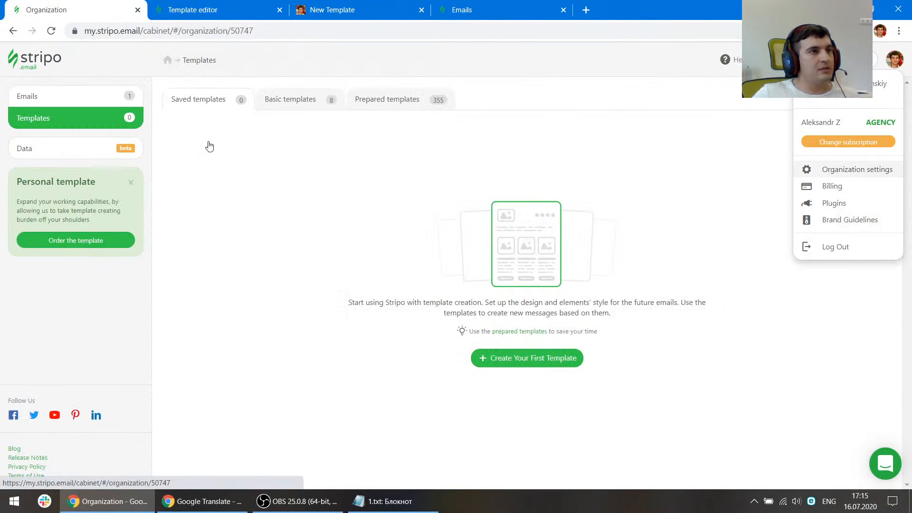
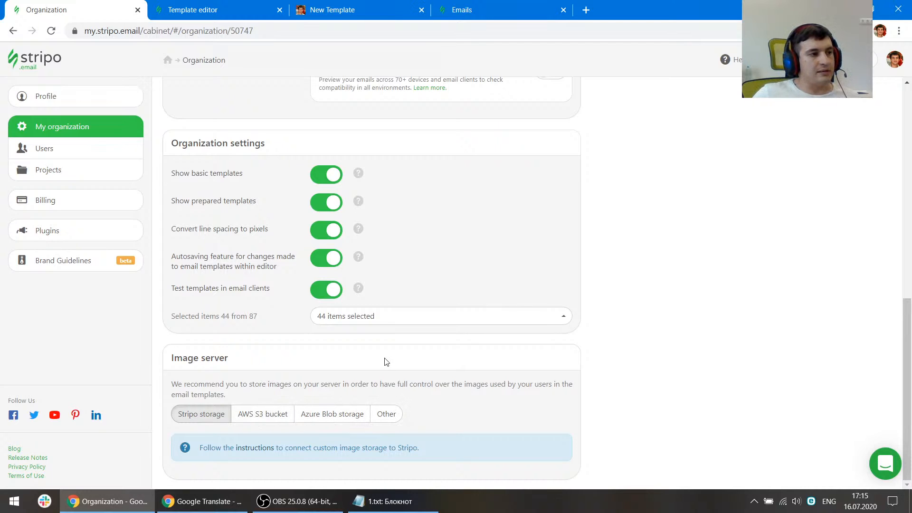
Review the image server options AWS S3 bucket, Azure Blob storage and Other, and return the selection to Stripo storage
left_click(270, 420)
scroll(333, 368, "down", 3)
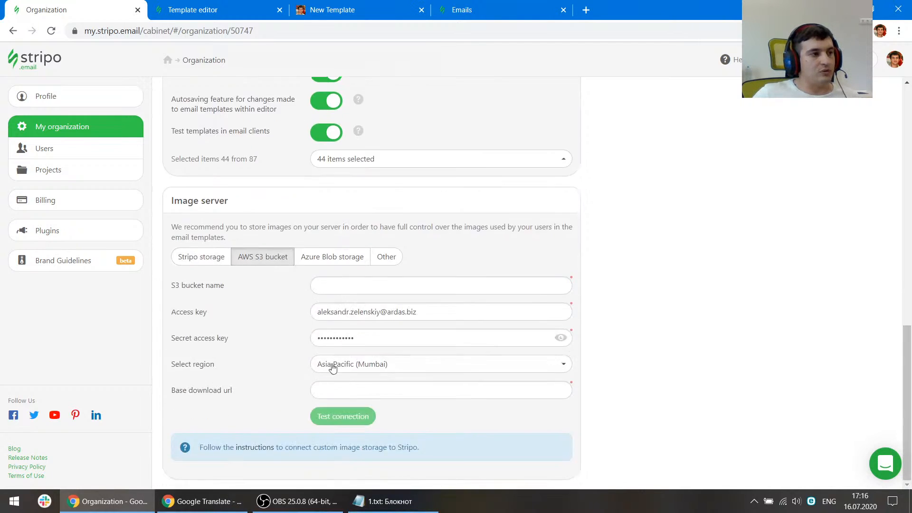
left_click(397, 260)
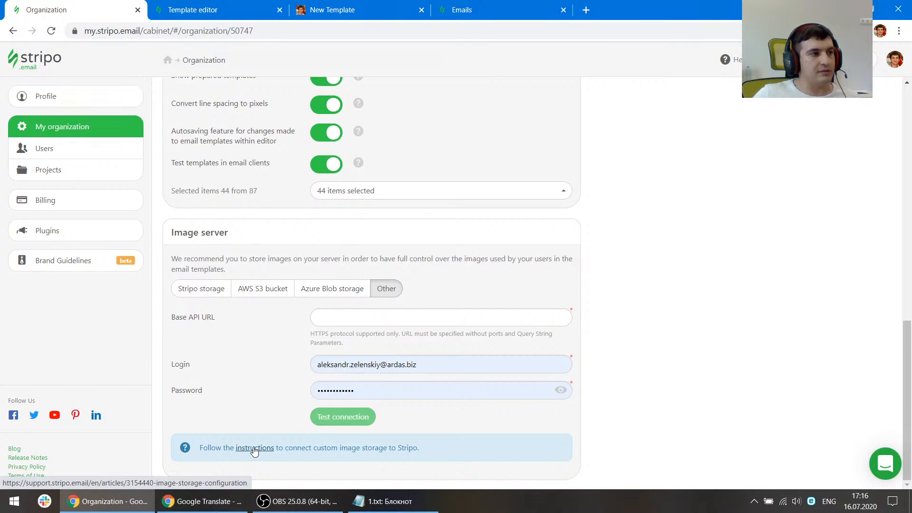
left_click(332, 294)
left_click(264, 363)
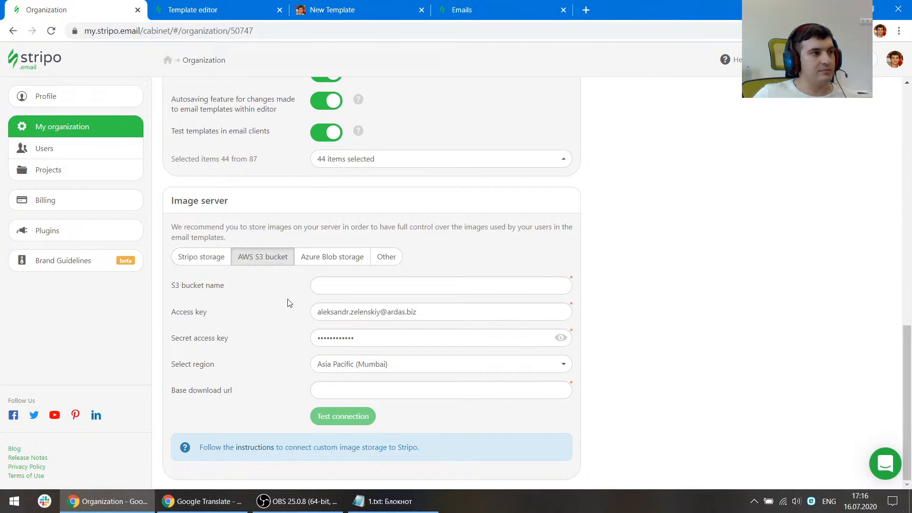
scroll(289, 302, "up", 3)
scroll(304, 314, "down", 1)
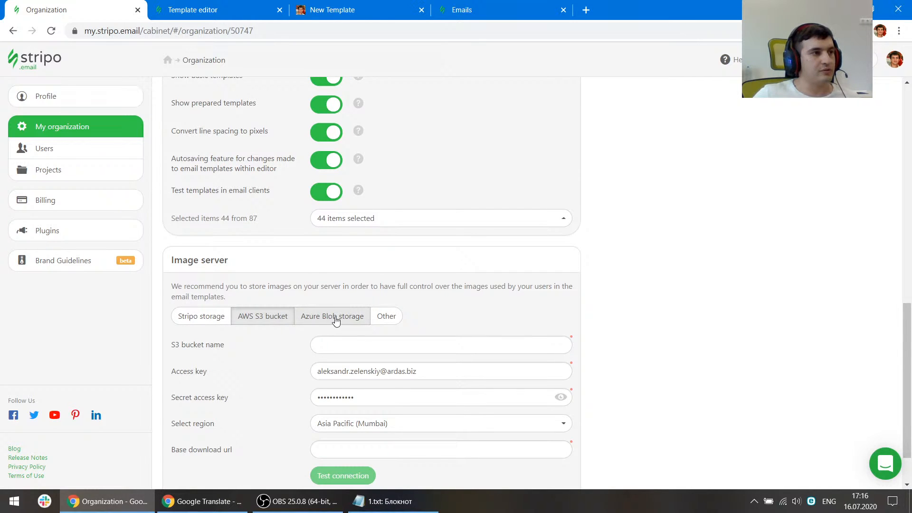
left_click(387, 319)
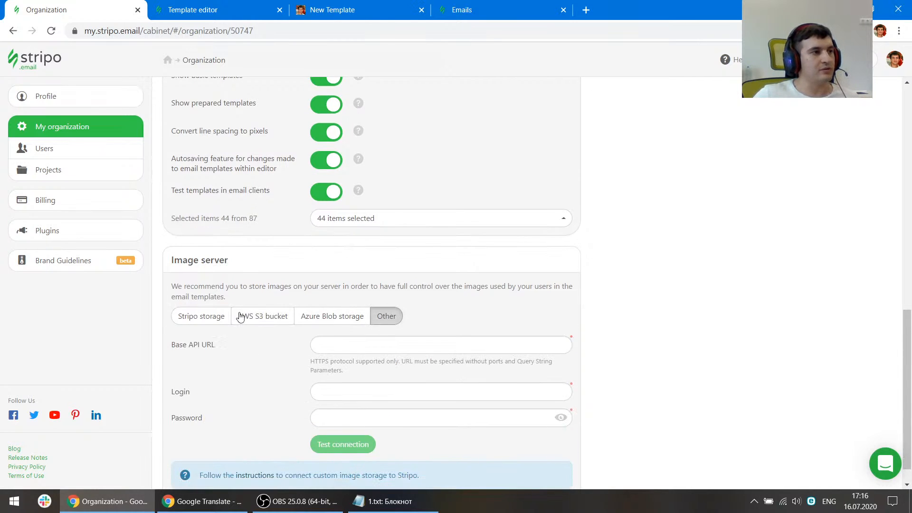
left_click(206, 317)
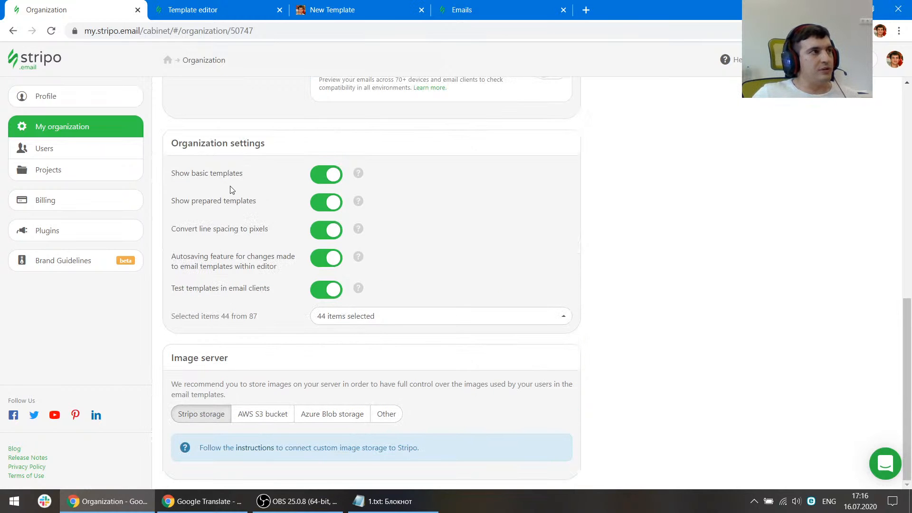
Center the "There are many variations of passages" text in the email and format it as Heading 2
left_click(216, 6)
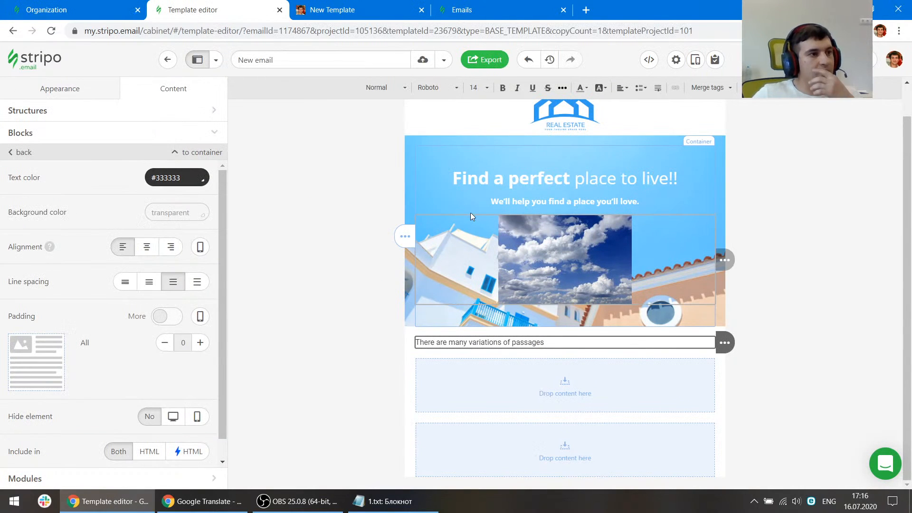
triple_click(534, 342)
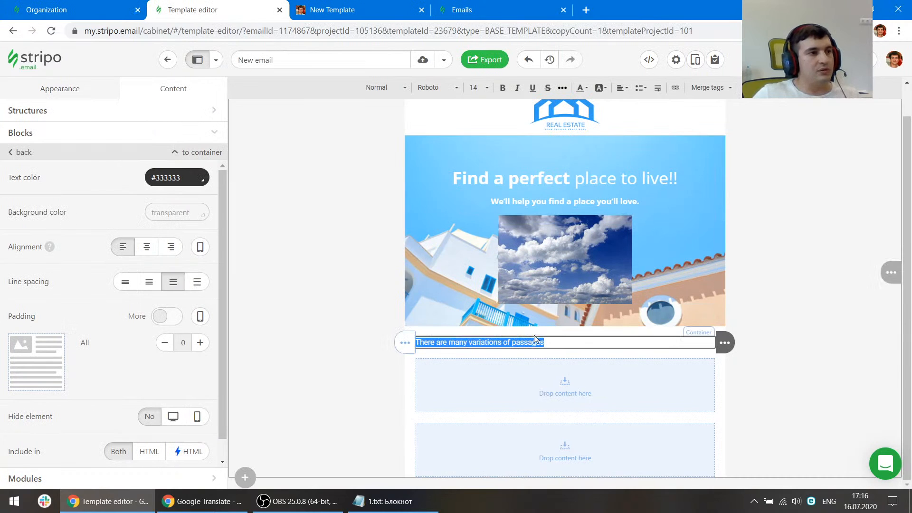
left_click(622, 87)
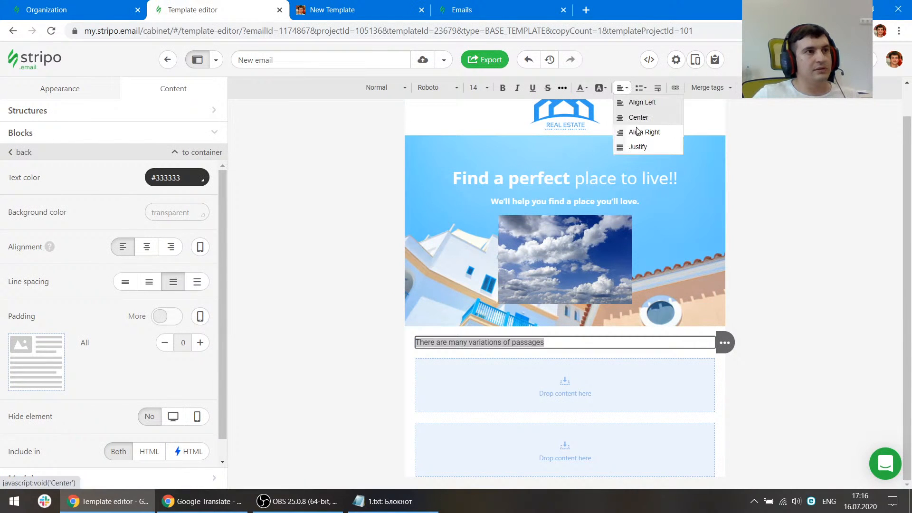
left_click(637, 118)
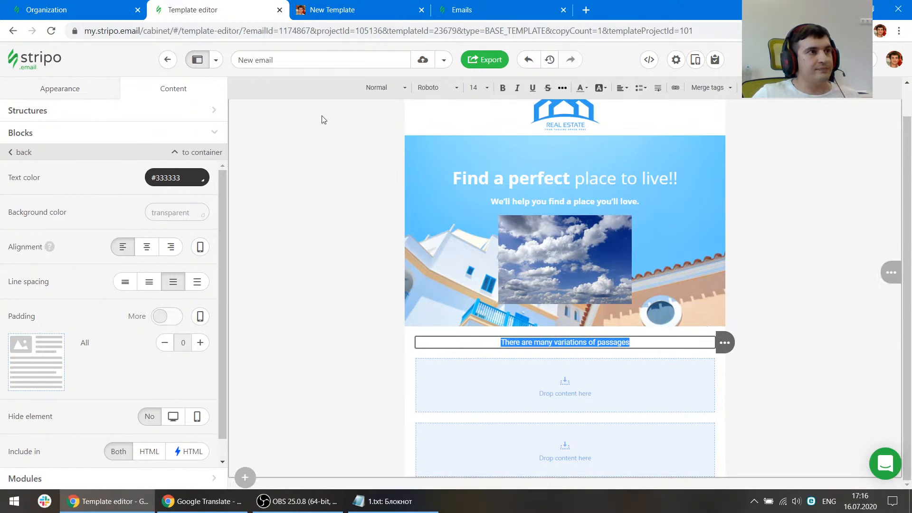
left_click(393, 90)
left_click(402, 89)
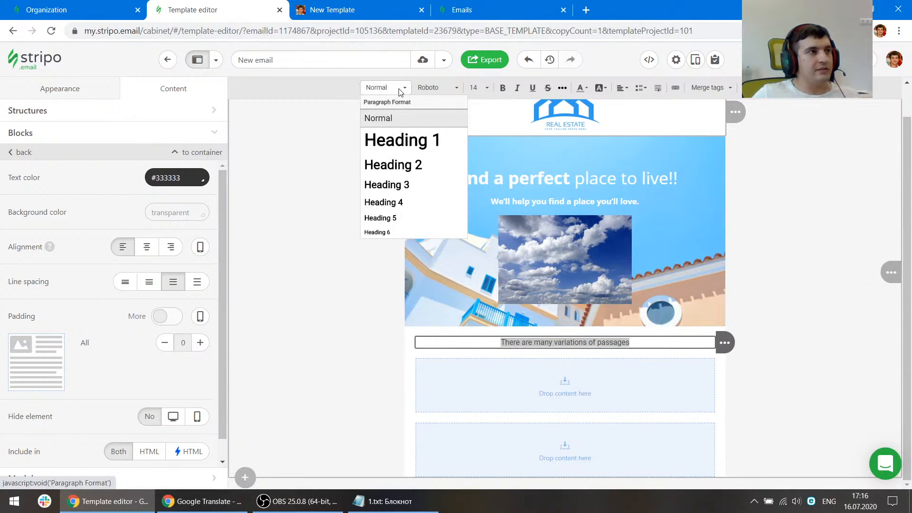
left_click(410, 166)
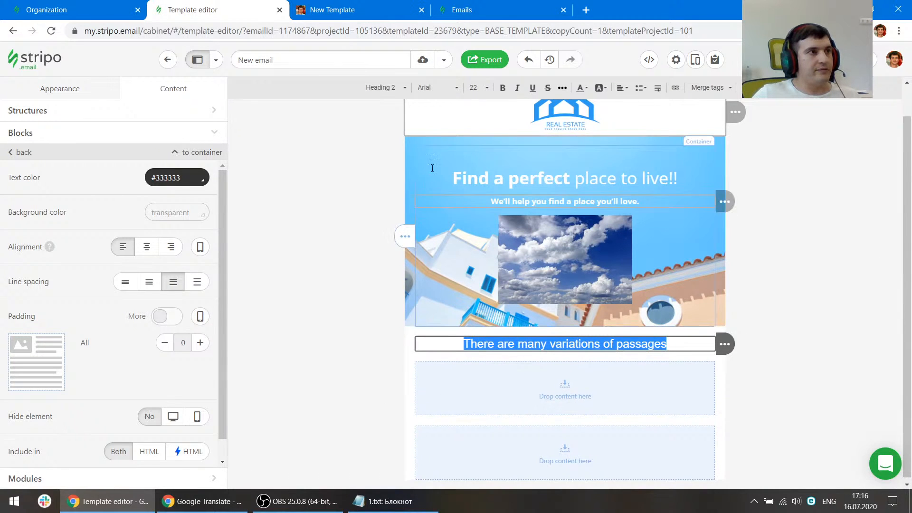
Inspect the style of the "There are many variations of passages" heading in the reference template and open the email's general heading settings
left_click(394, 9)
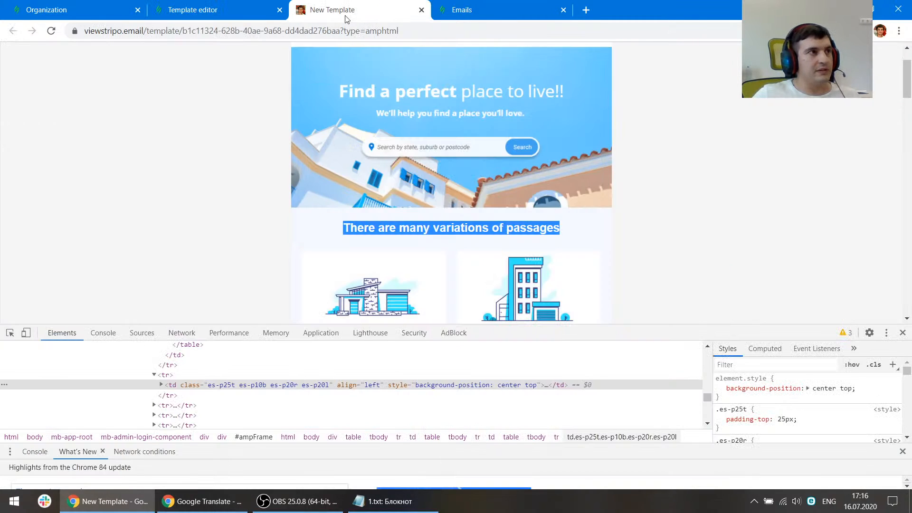
left_click(10, 333)
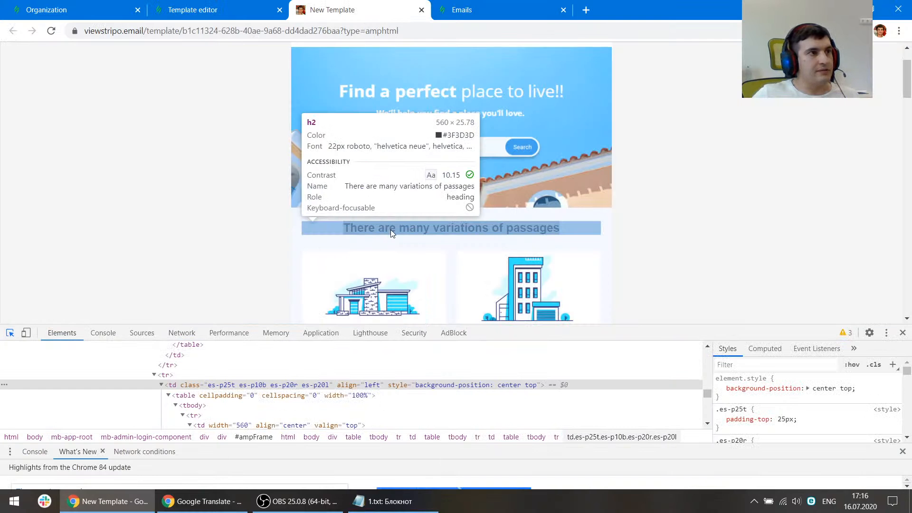
left_click(205, 9)
left_click(55, 92)
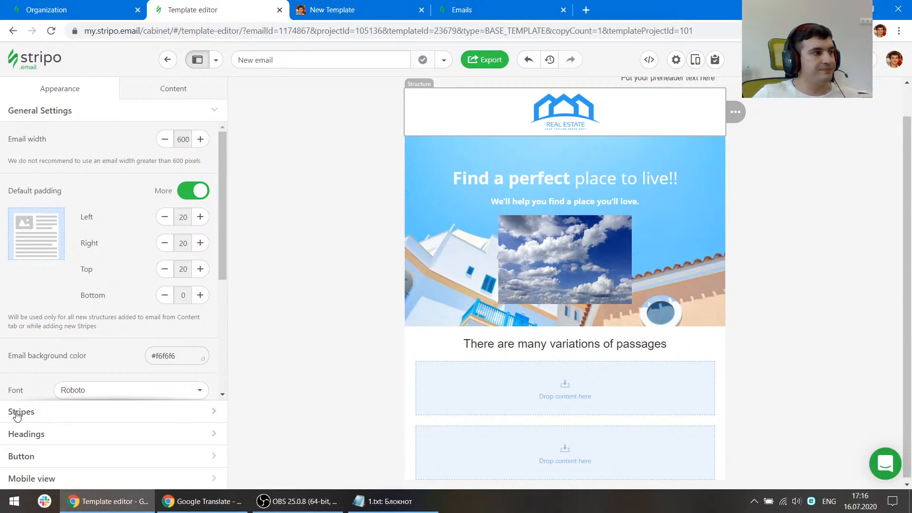
left_click(32, 442)
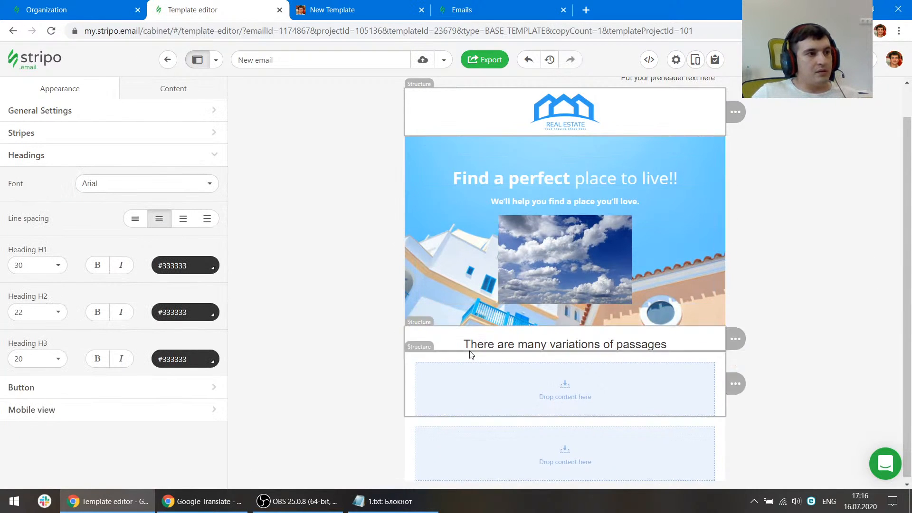
Set the heading structure's padding to 25 top and 10 bottom to match the reference template
key("ctrl+Tab")
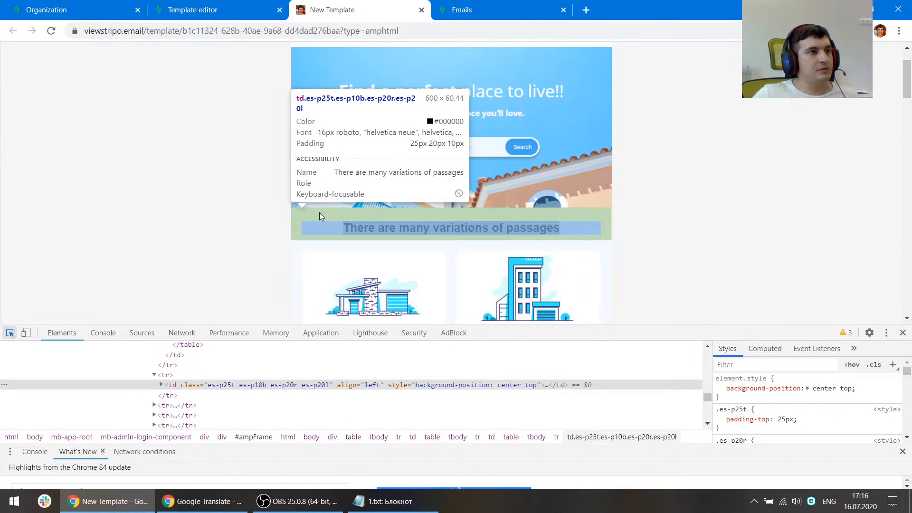
key("ctrl+shift+Tab")
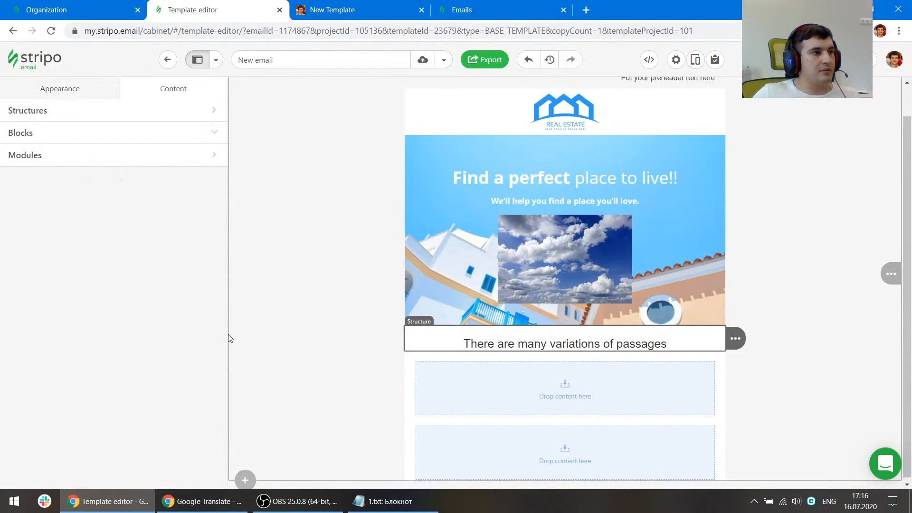
scroll(126, 317, "down", 3)
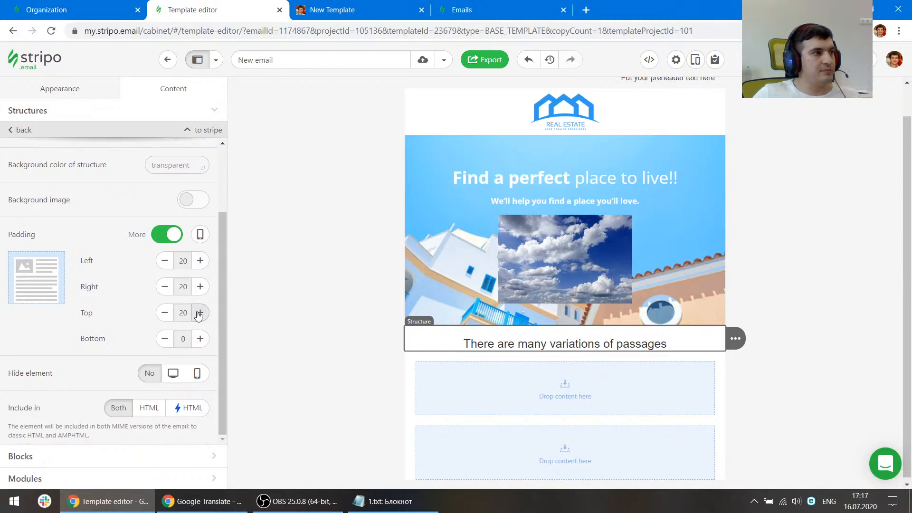
left_click(200, 313)
left_click(200, 339)
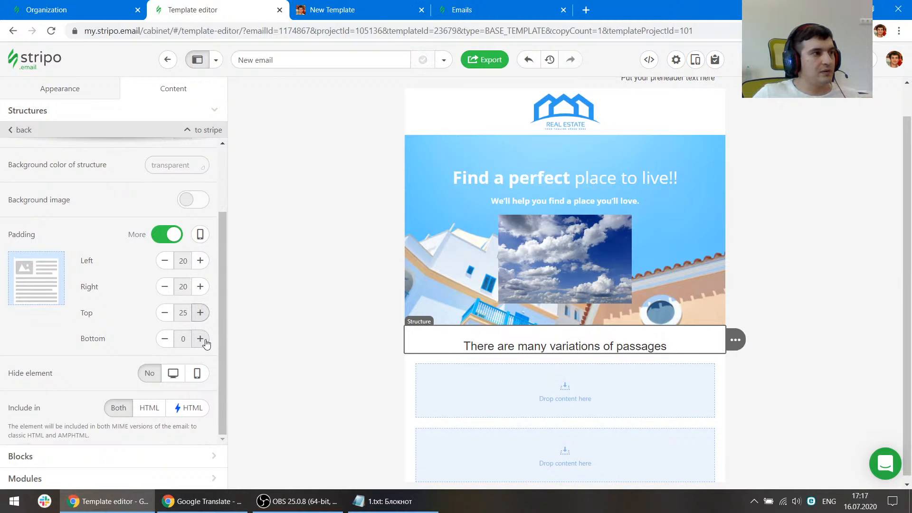
left_click(200, 339)
Inspect the markup around the heading in the reference template and select the page's body element to examine its style rules
key("ctrl+Tab")
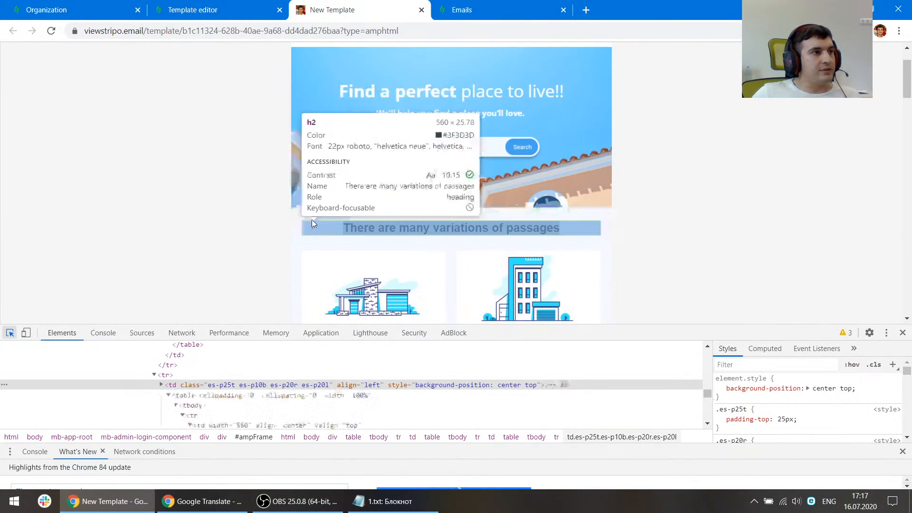
left_click(313, 220)
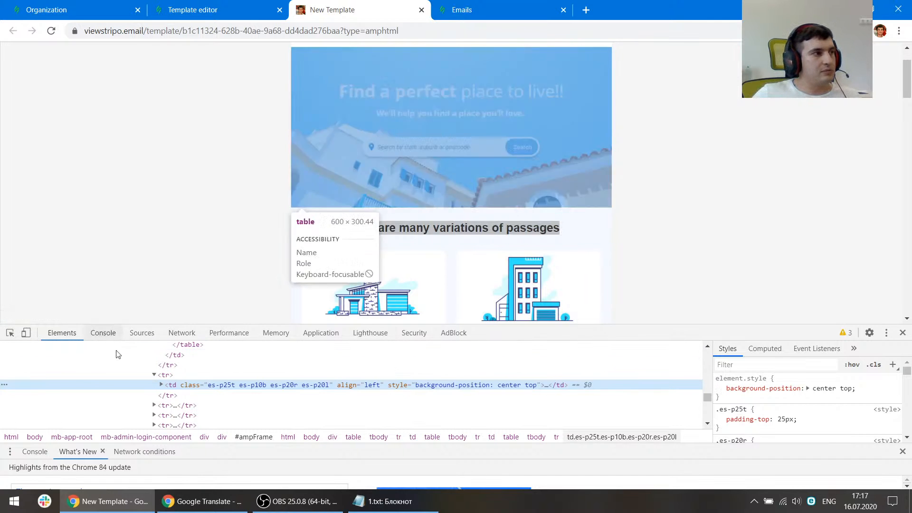
scroll(102, 144, "up", 1)
scroll(114, 366, "up", 5)
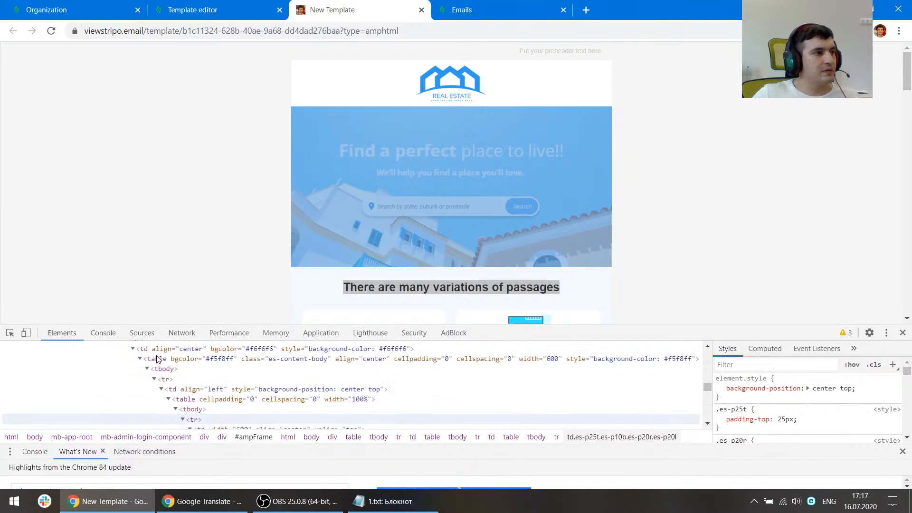
left_click_drag(564, 325, 563, 261)
scroll(67, 379, "up", 10)
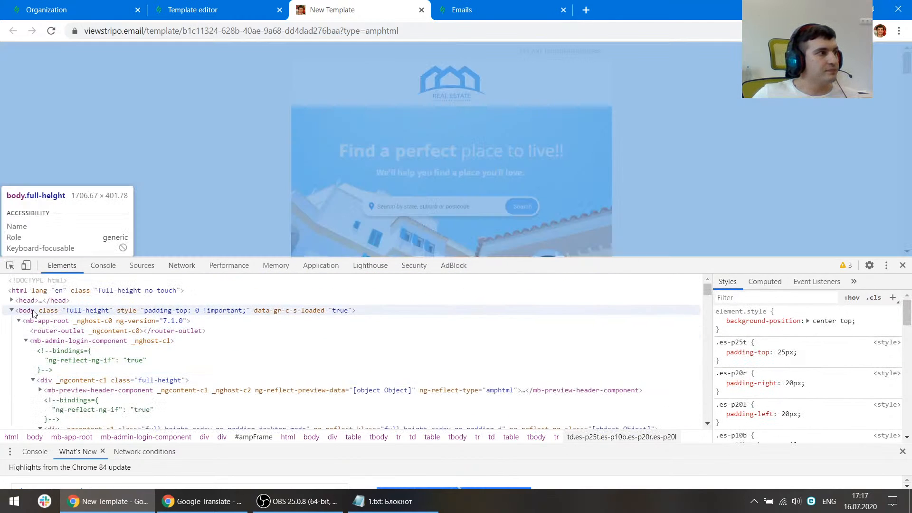
left_click(85, 310)
scroll(819, 394, "down", 2)
scroll(819, 394, "down", 3)
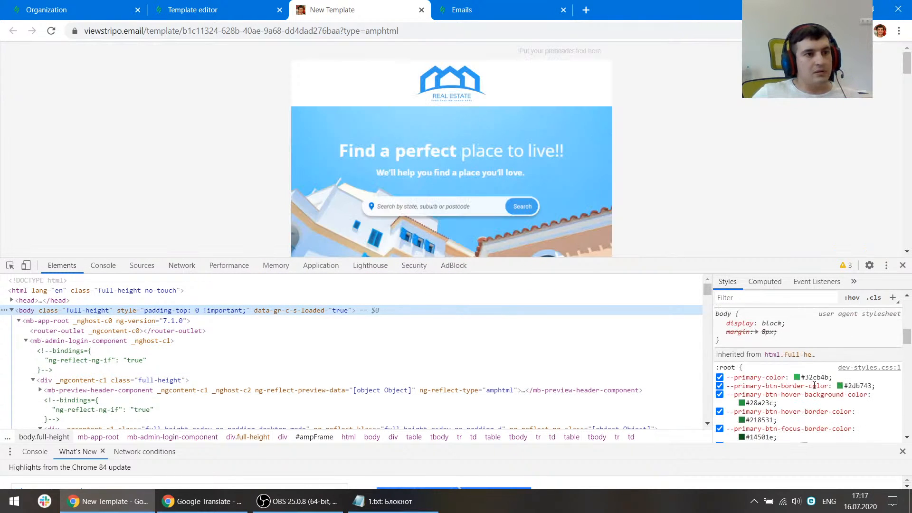
scroll(817, 390, "up", 3)
scroll(817, 389, "down", 3)
left_click(798, 378)
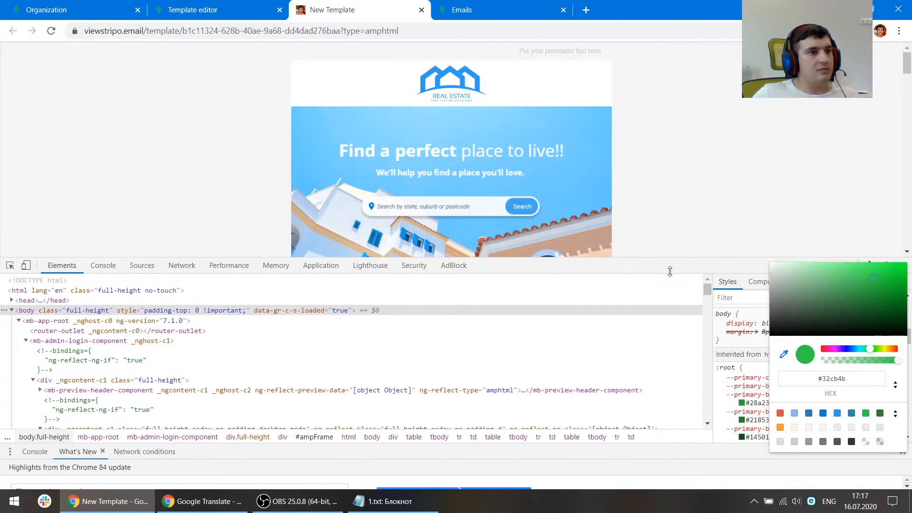
left_click_drag(625, 264, 625, 341)
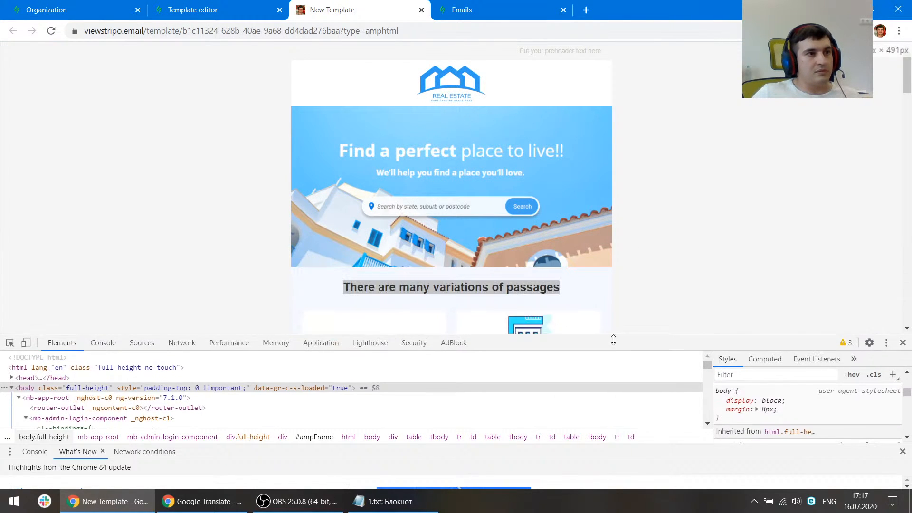
scroll(687, 249, "down", 2)
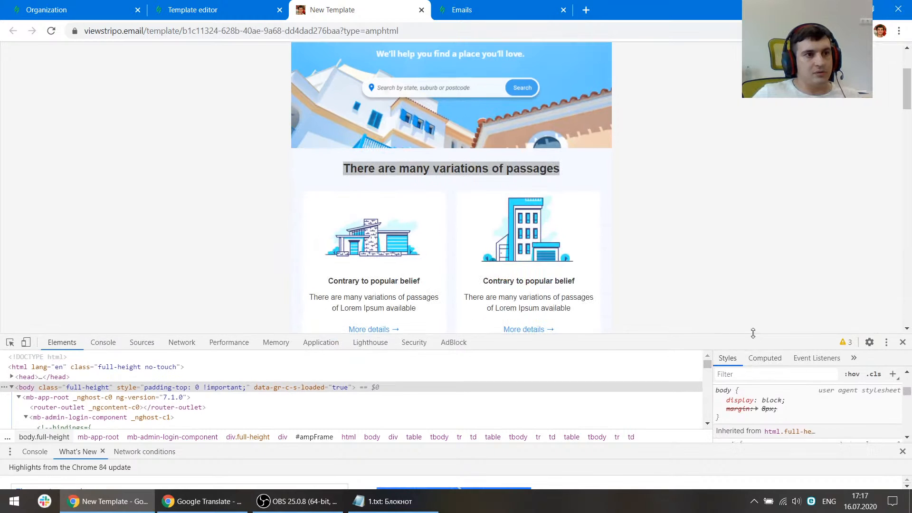
left_click_drag(761, 335, 760, 284)
scroll(808, 375, "down", 3)
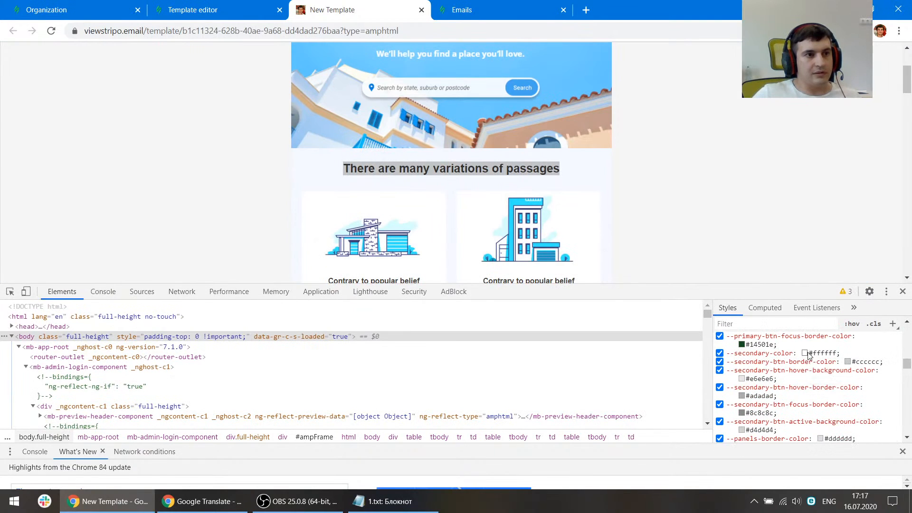
left_click(805, 353)
left_click(761, 357)
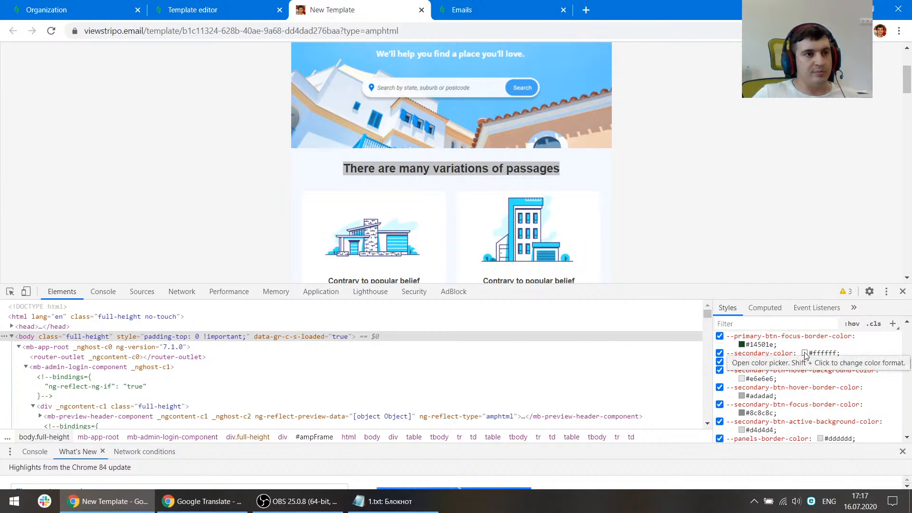
left_click(742, 345)
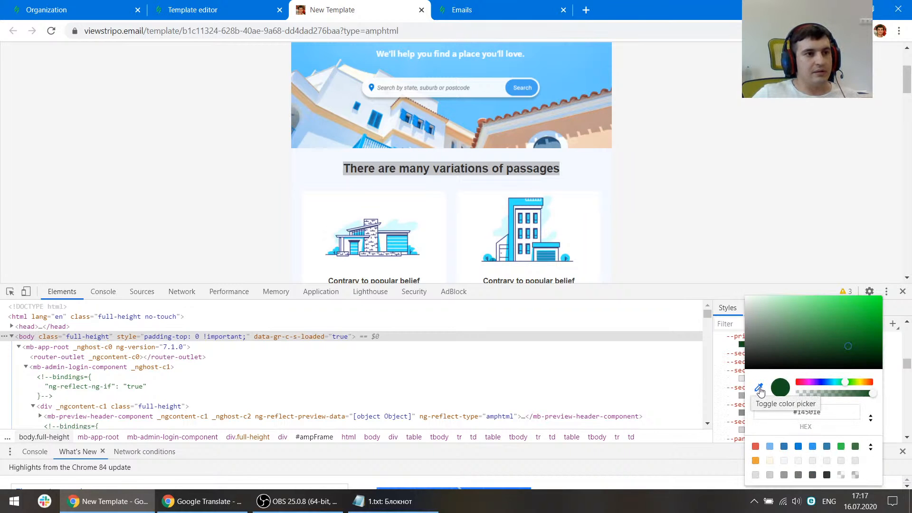
left_click(709, 290)
Dock the developer tools to the left, then sample the heading section's background through the body background colour and copy #f5f8ff
left_click(886, 291)
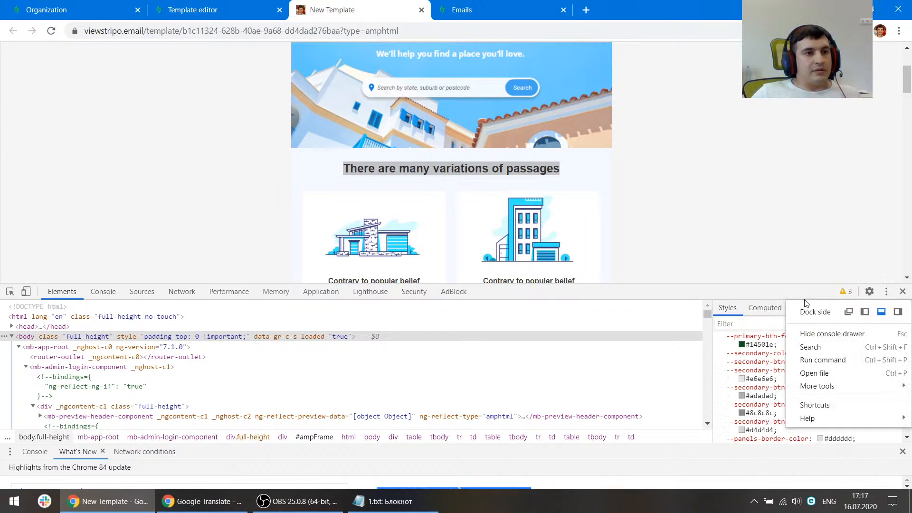
left_click(865, 313)
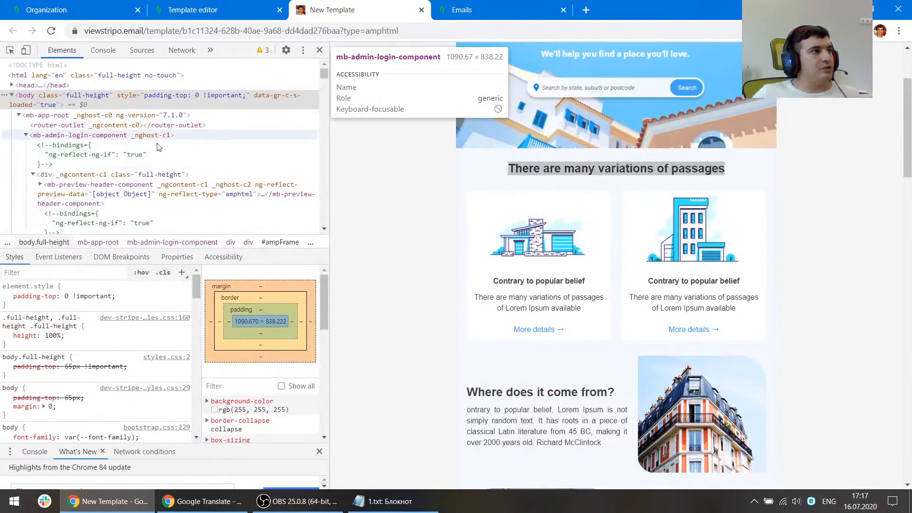
scroll(157, 346, "down", 5)
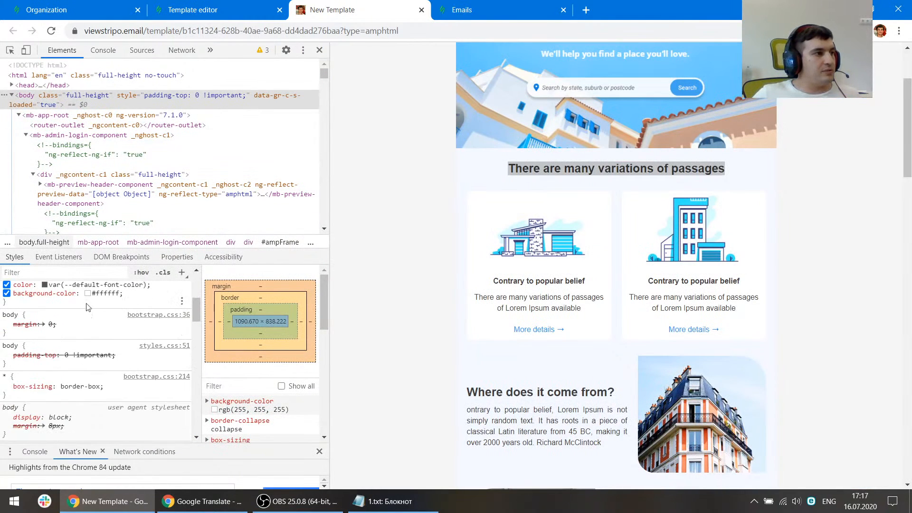
left_click(87, 293)
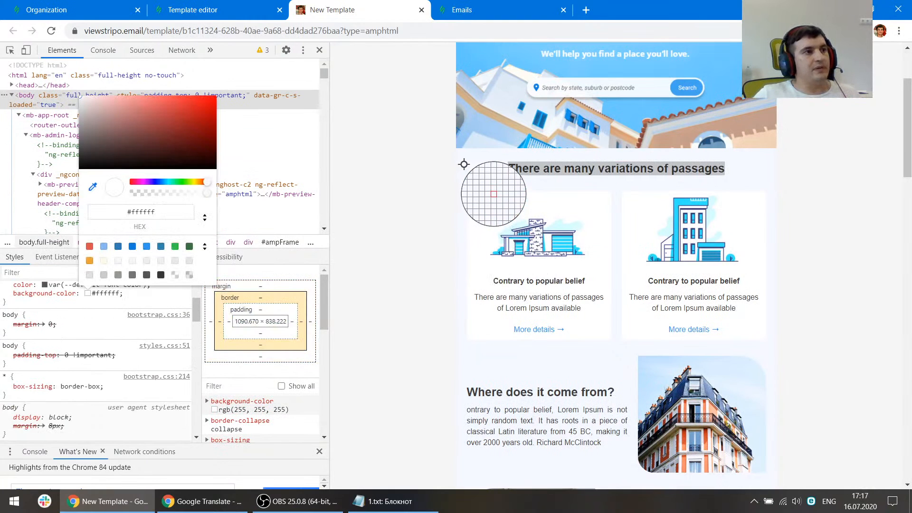
left_click(494, 191)
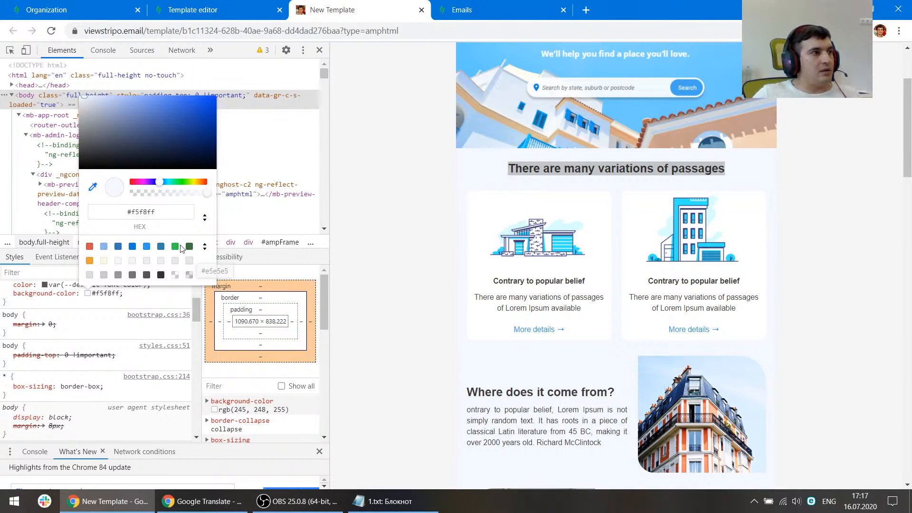
left_click(167, 216)
key("ctrl+c")
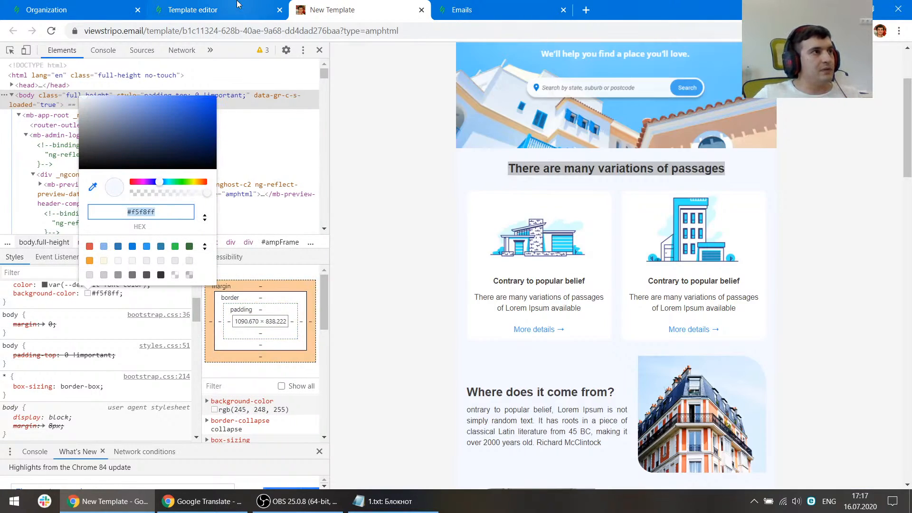
Set the background color of the heading structure in the email to #f5f8ff
left_click(218, 9)
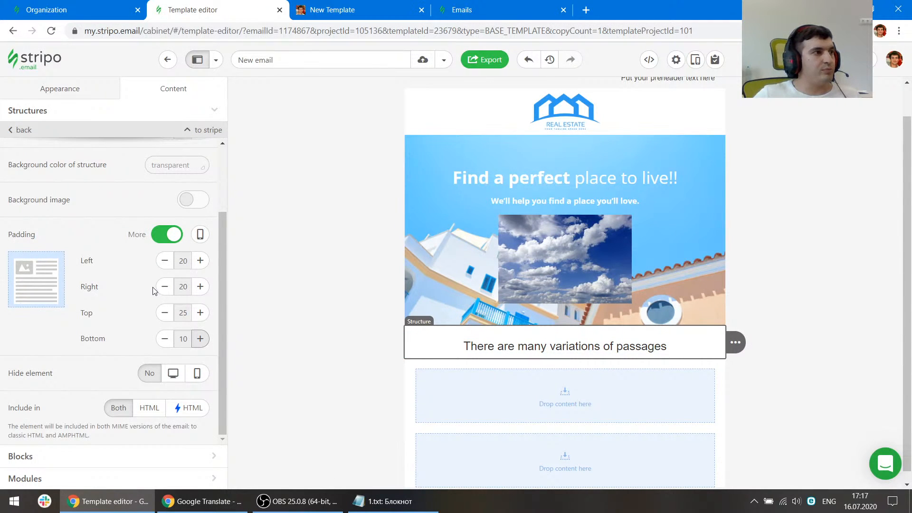
scroll(161, 285, "up", 2)
left_click(171, 253)
key("ctrl+v")
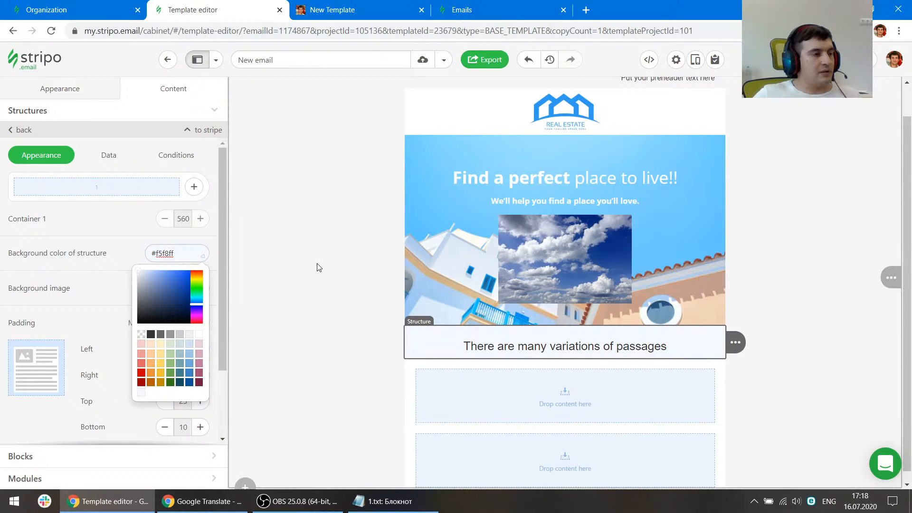
Dock the reference page's developer tools back to the bottom and return to the template editor
left_click(333, 7)
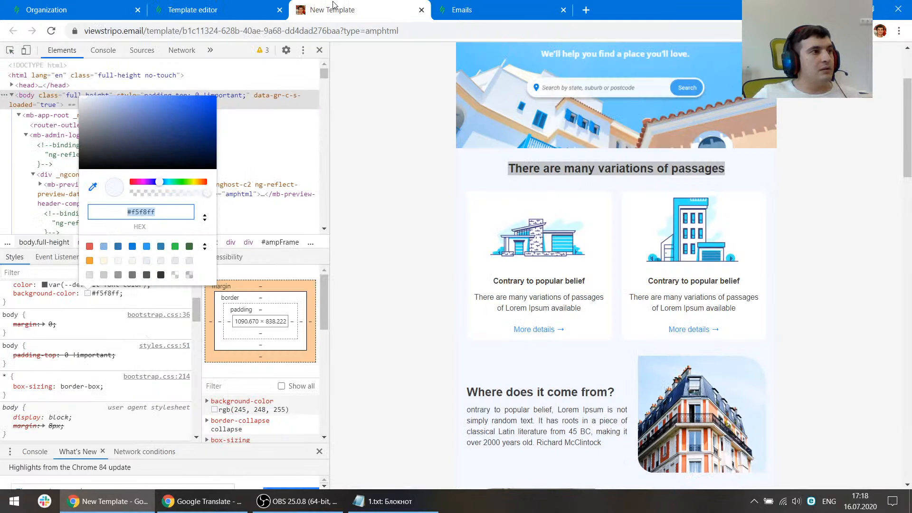
left_click(304, 50)
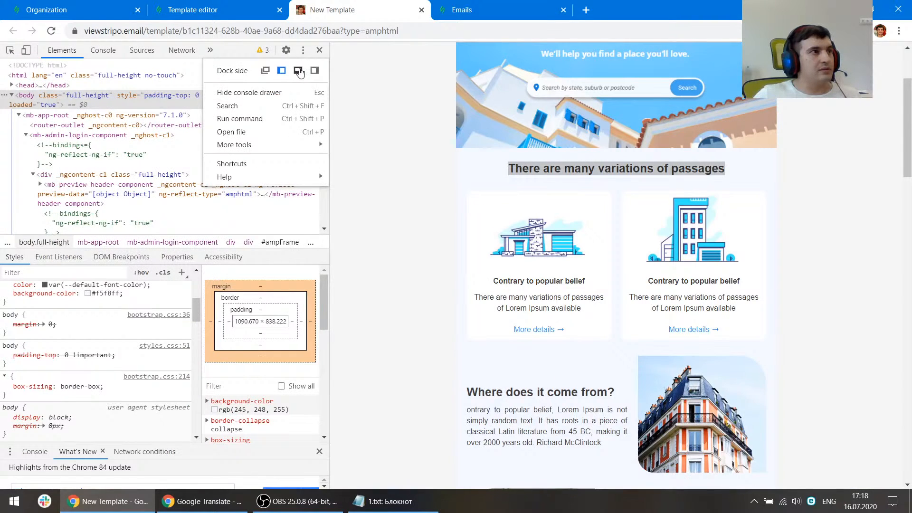
left_click(298, 71)
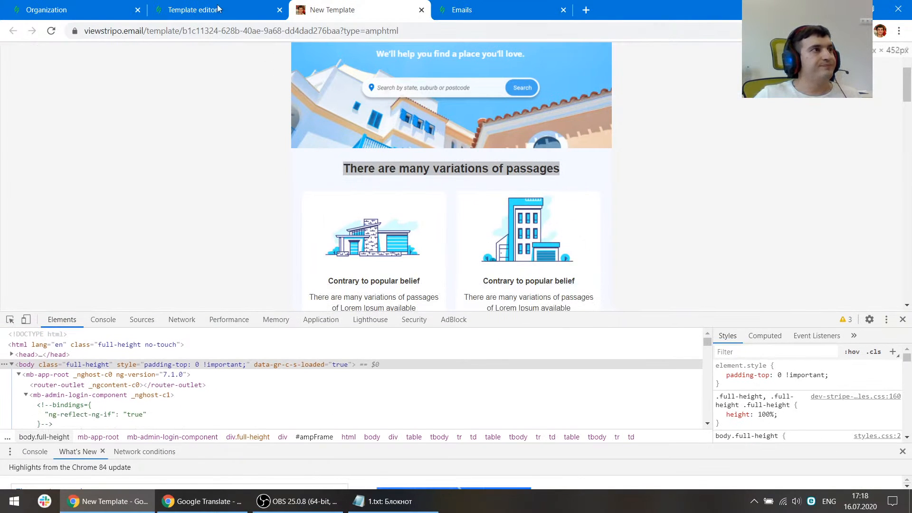
left_click(210, 10)
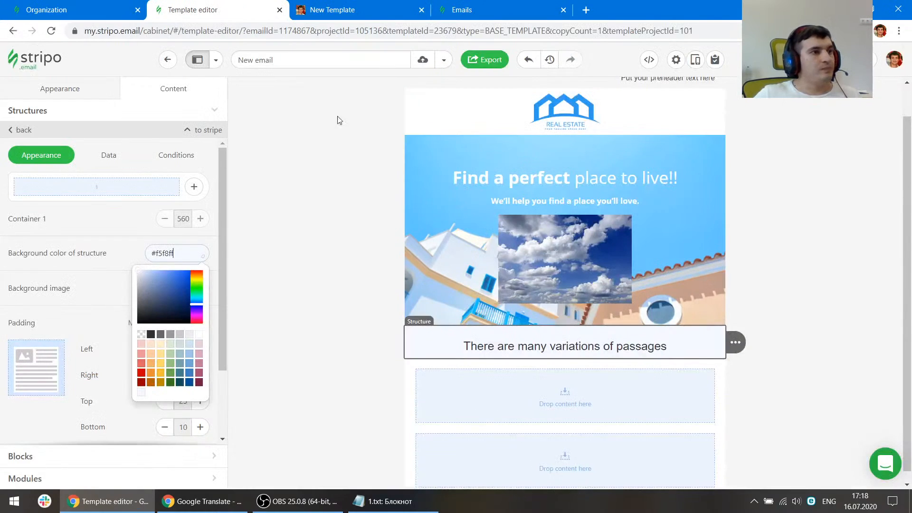
Split the empty structure below the heading into two containers, as in the reference template's two-card row
left_click(428, 357)
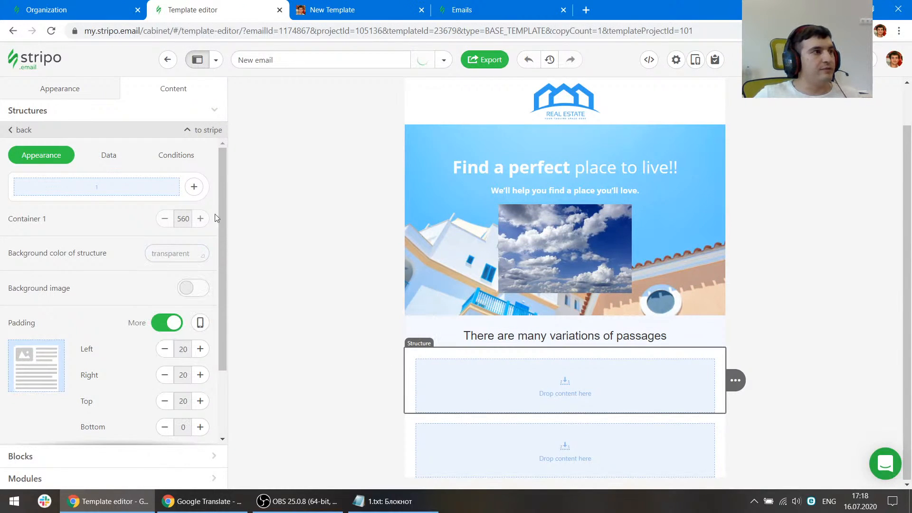
left_click(194, 190)
left_click(361, 5)
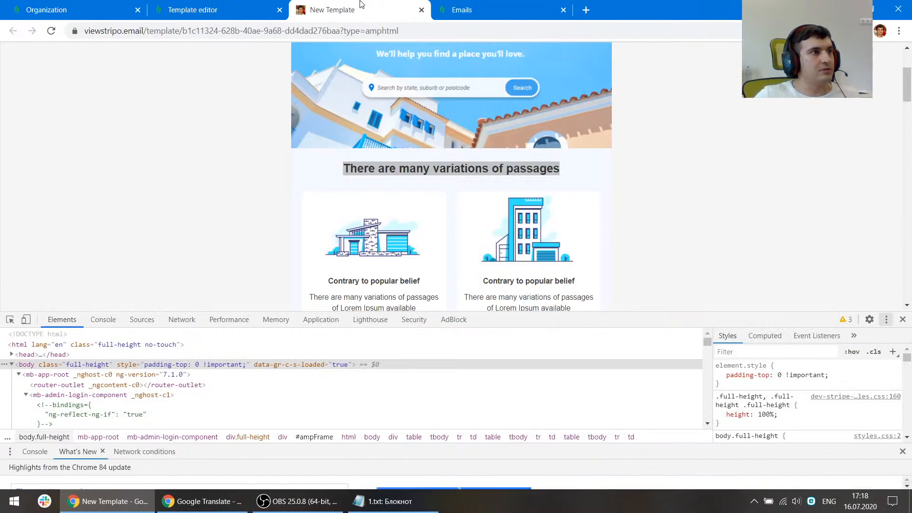
scroll(406, 173, "down", 1)
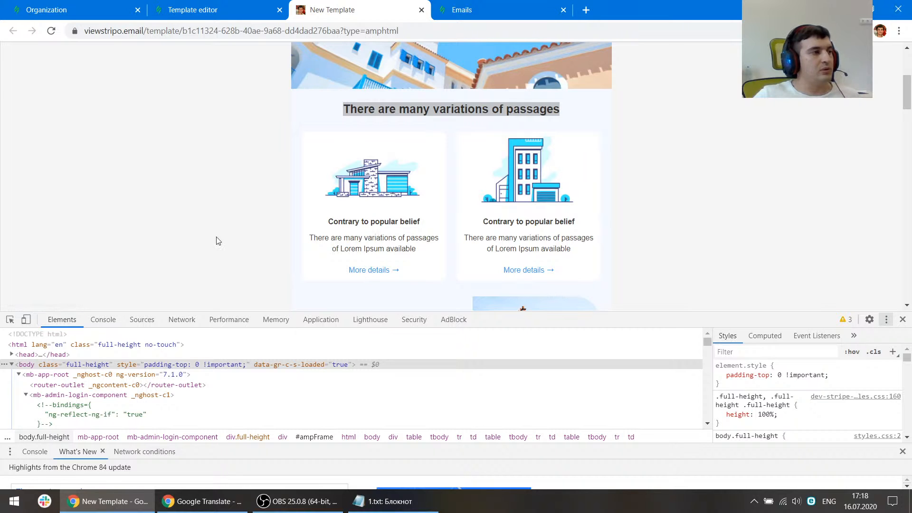
left_click(230, 8)
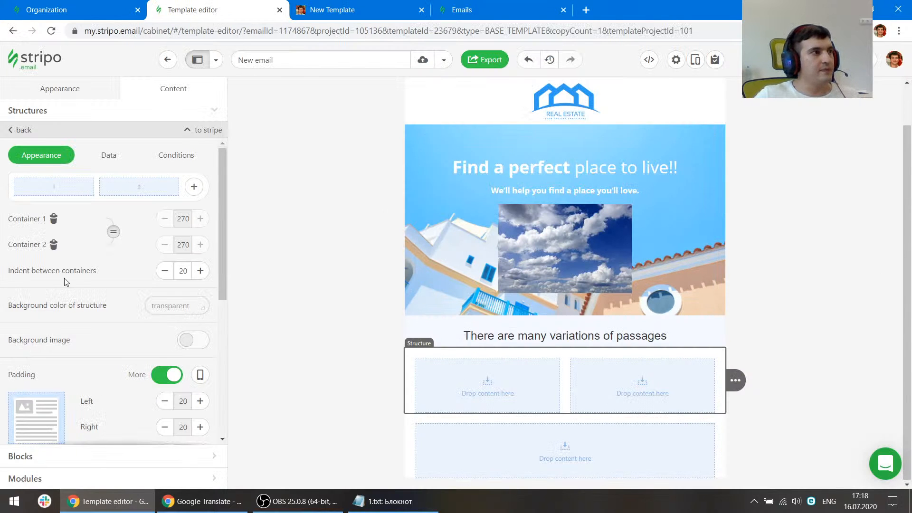
Put an image block in the first container of the two-column structure, with three text blocks stacked beneath it
left_click(472, 399)
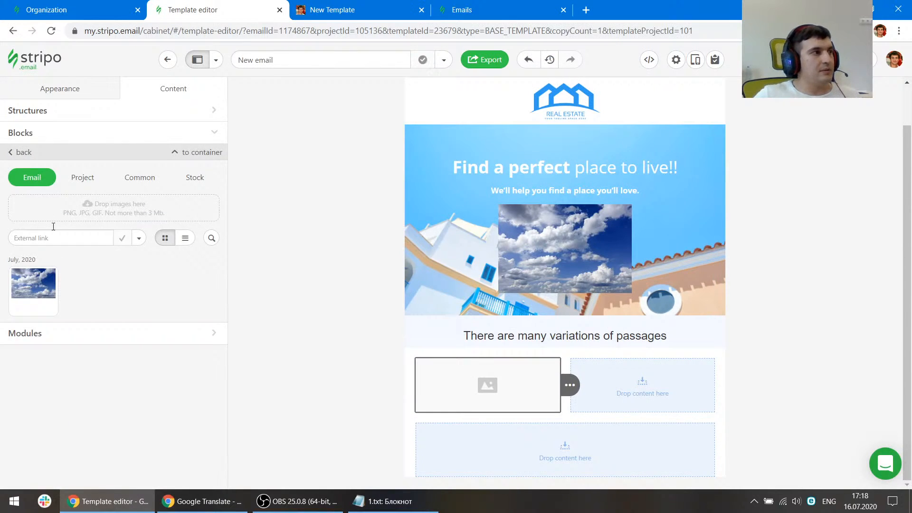
left_click(28, 152)
left_click_drag(138, 183, 487, 418)
left_click(590, 418)
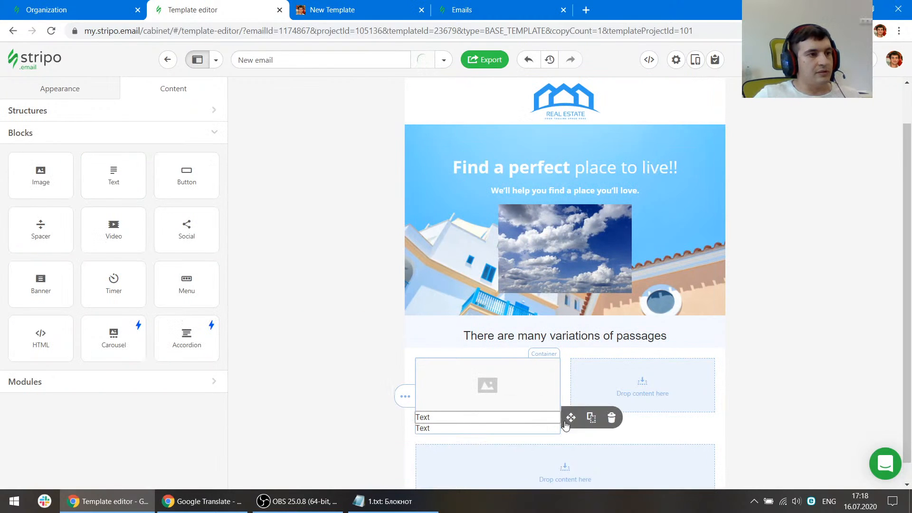
left_click(590, 419)
scroll(438, 402, "down", 1)
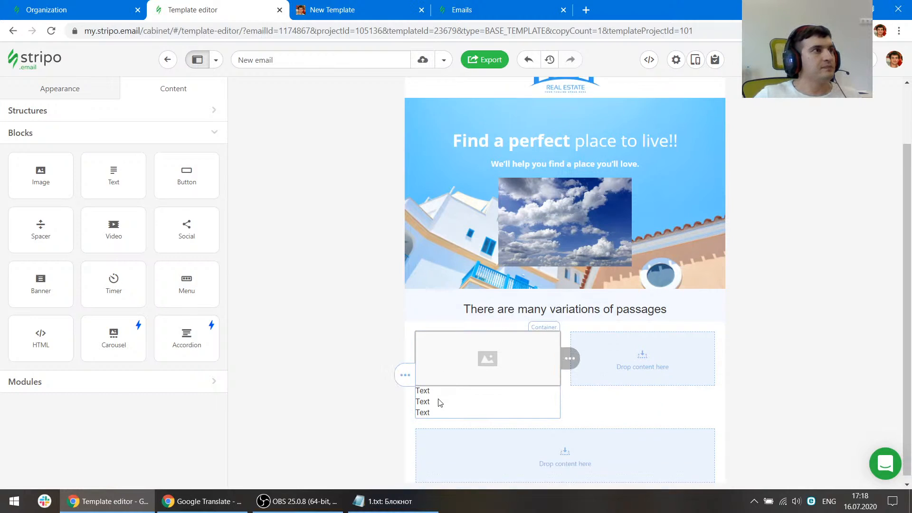
Inspect the first card's house illustration on the reference page, copy its image source URL, and return to the template editor
key("ctrl+Tab")
left_click(10, 324)
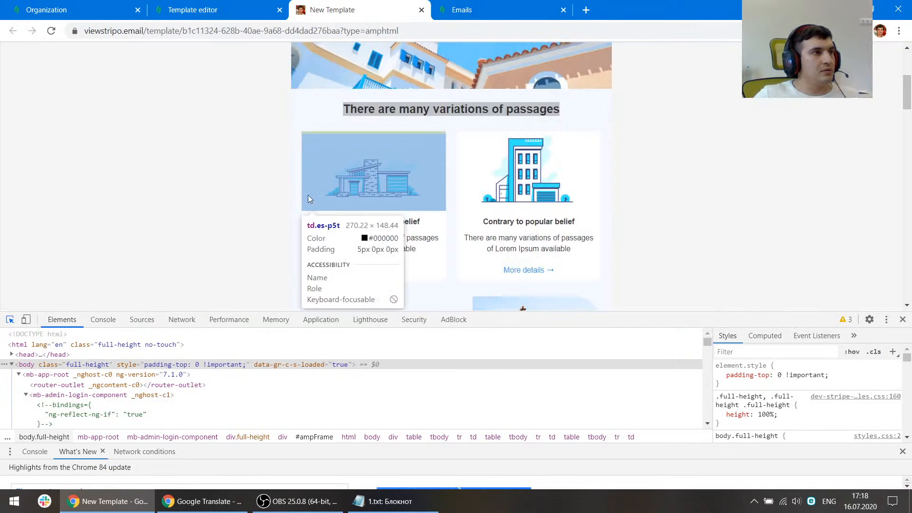
left_click(329, 190)
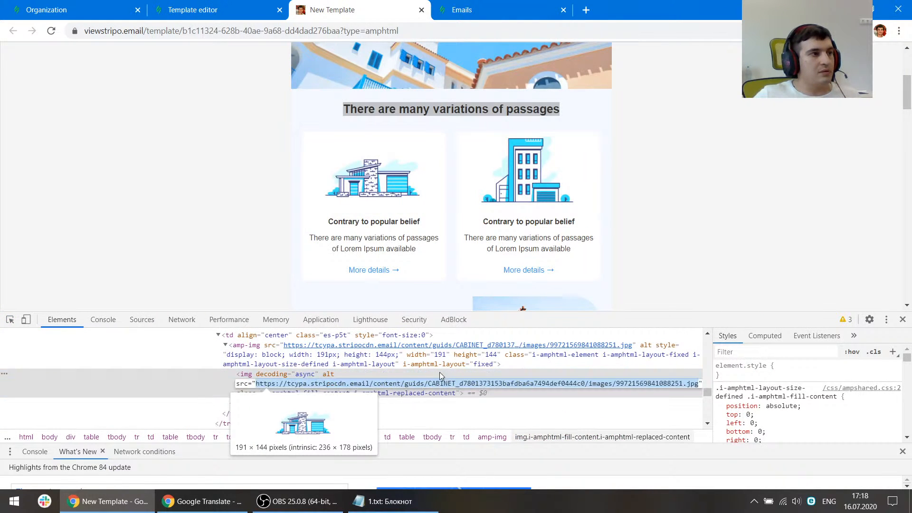
key("ctrl+shift+Tab")
Fill the first container's image block with the copied house illustration URL, left as an external link
left_click(460, 367)
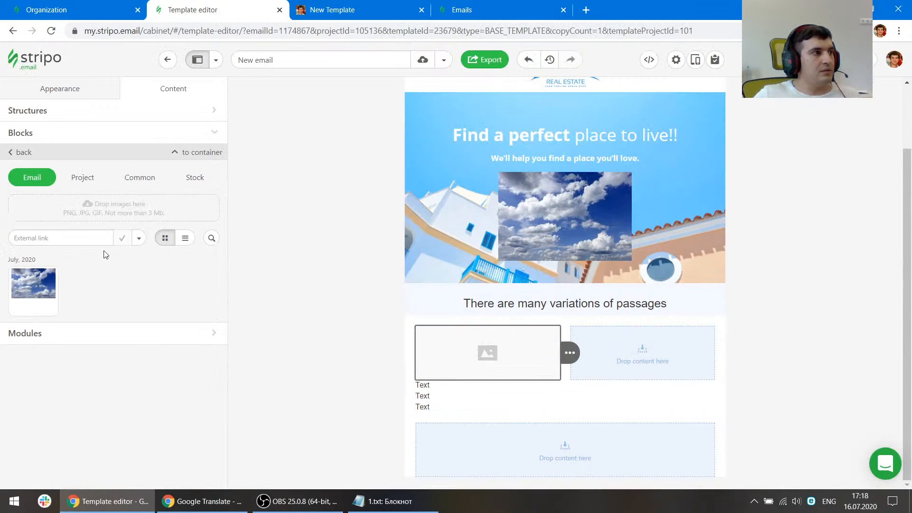
left_click(88, 238)
key("ctrl+v")
left_click(138, 239)
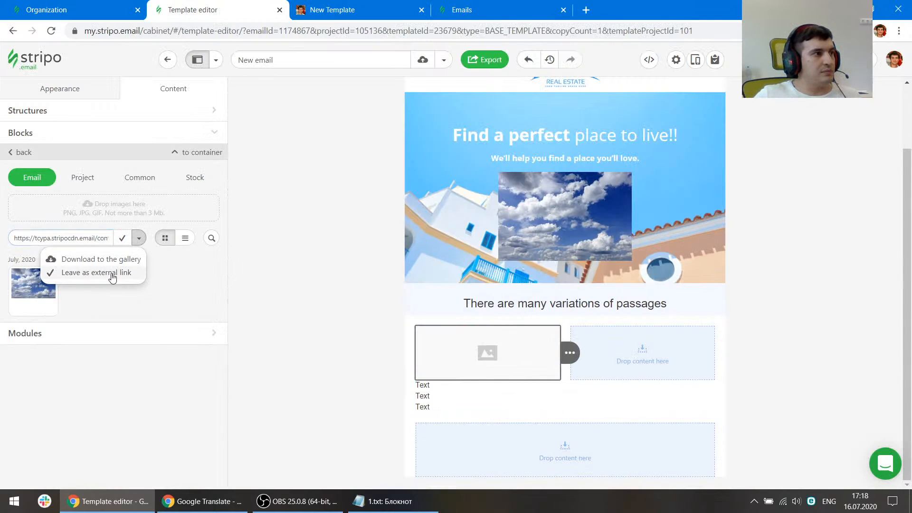
left_click(113, 274)
left_click(121, 239)
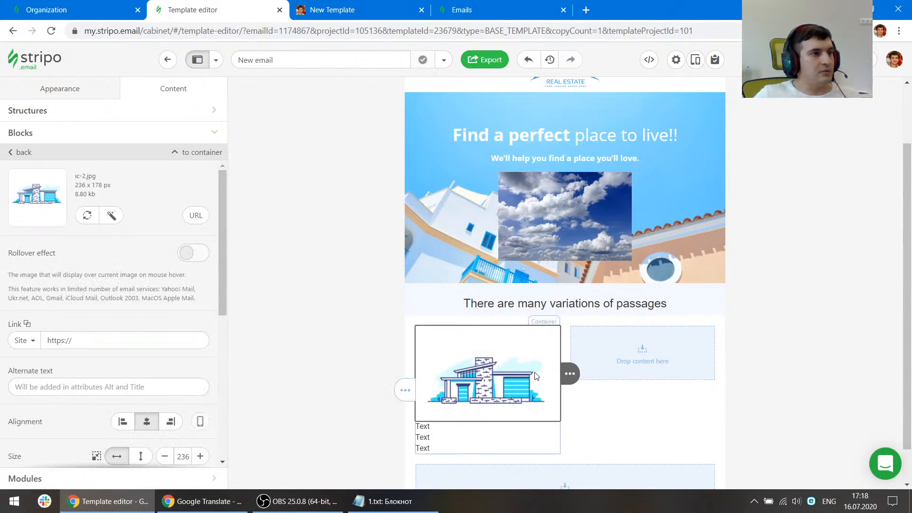
Replace the clouds image in the hero with the search bar image by pasting its URL from the 1.txt notes as the image path
scroll(480, 363, "up", 2)
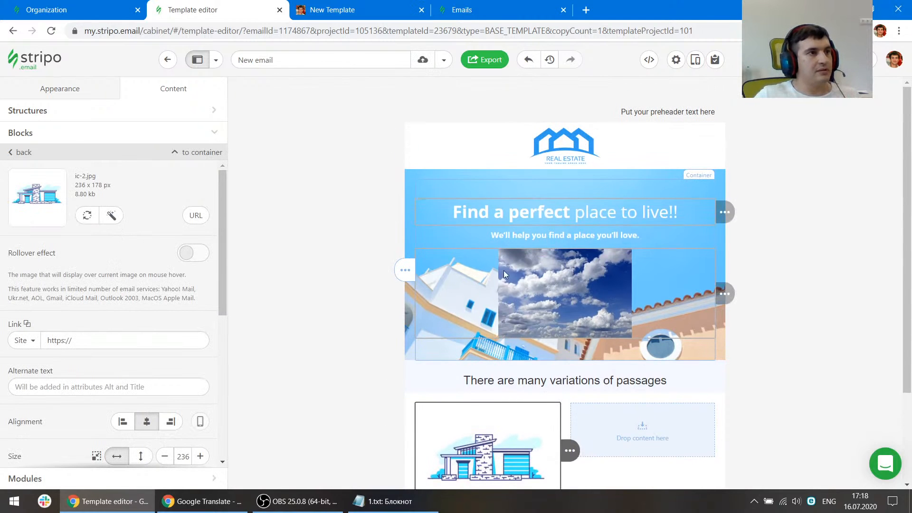
left_click(521, 289)
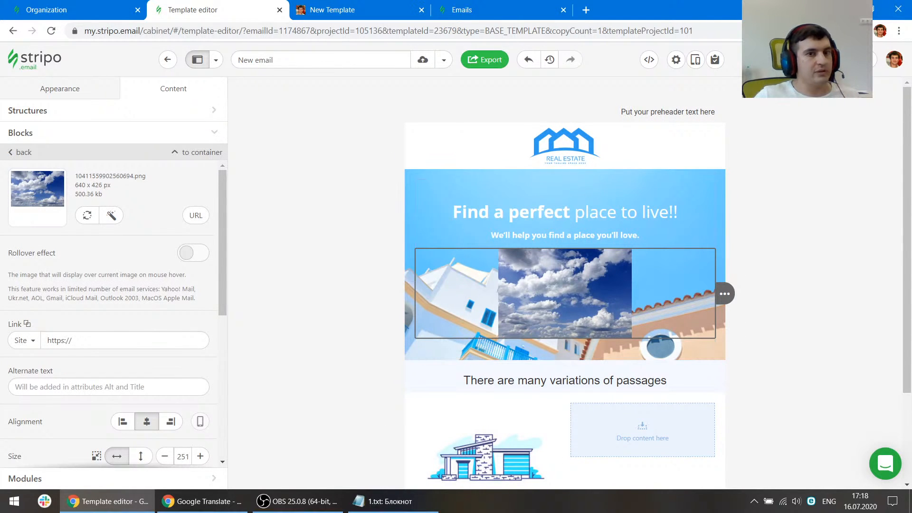
key("alt+Tab")
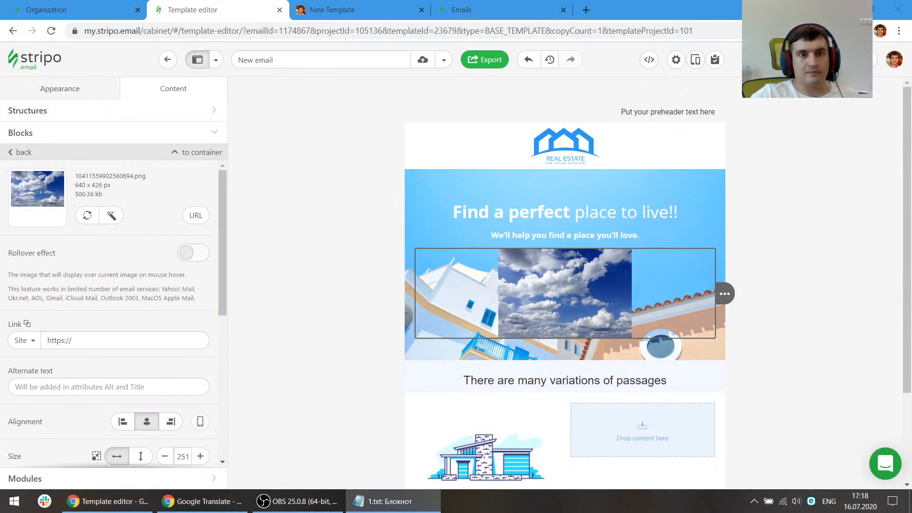
key("alt+Tab")
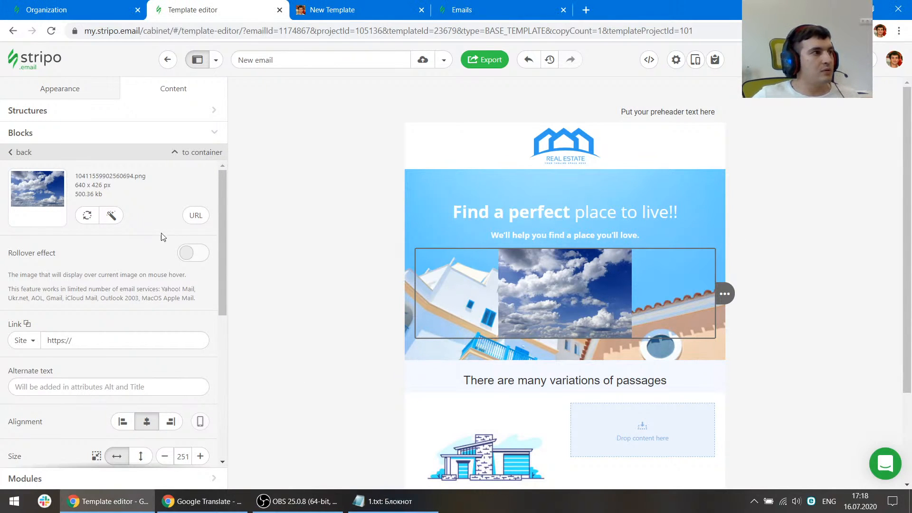
left_click(193, 216)
left_click(90, 257)
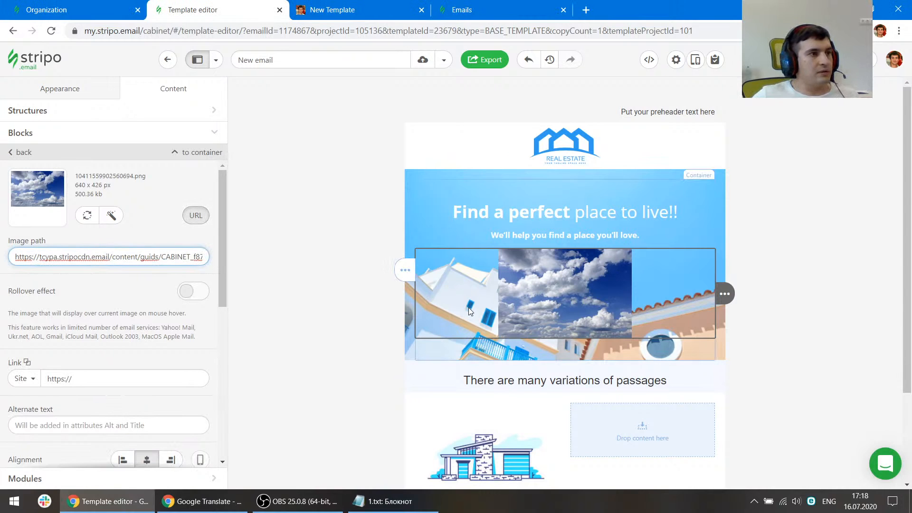
key("ctrl+a")
key("ctrl+v")
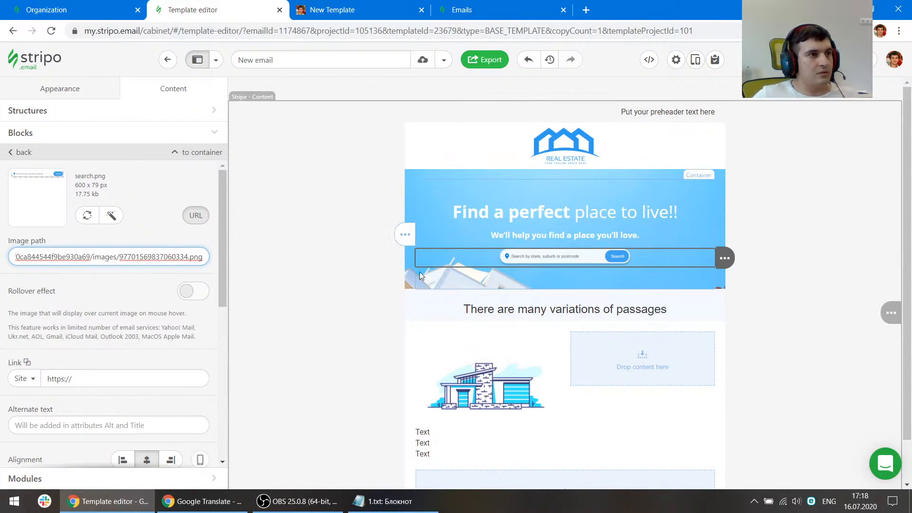
Set the width of the hero's search bar image to 350
scroll(186, 313, "down", 4)
double_click(184, 316)
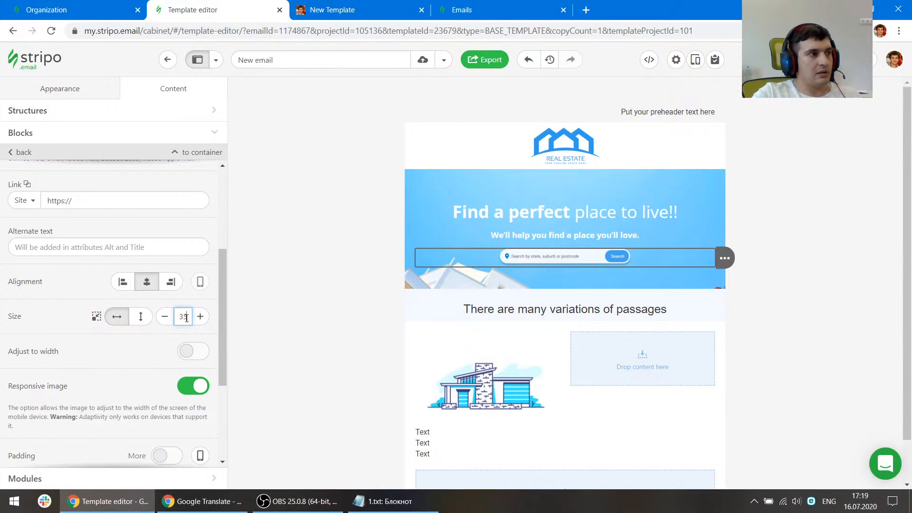
type("350")
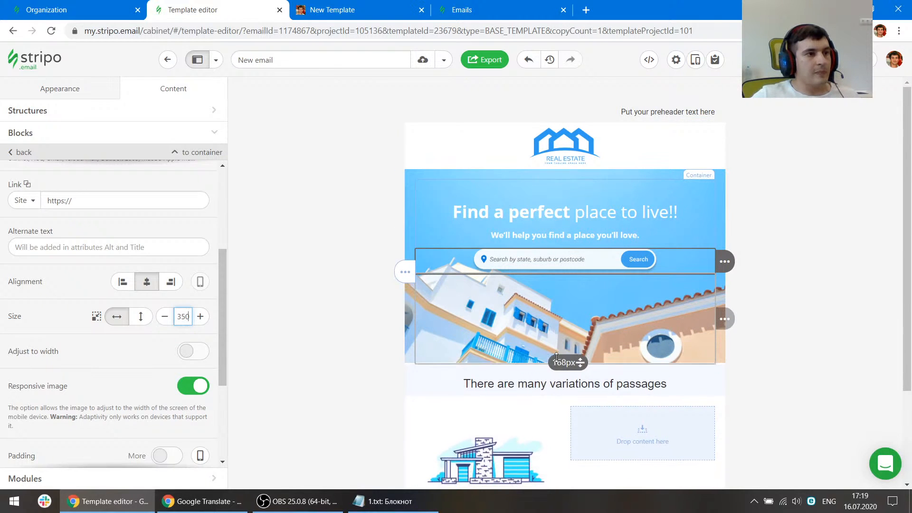
Insert a one-column structure between the logo and the hero, and place a Banner block in it
left_click(20, 136)
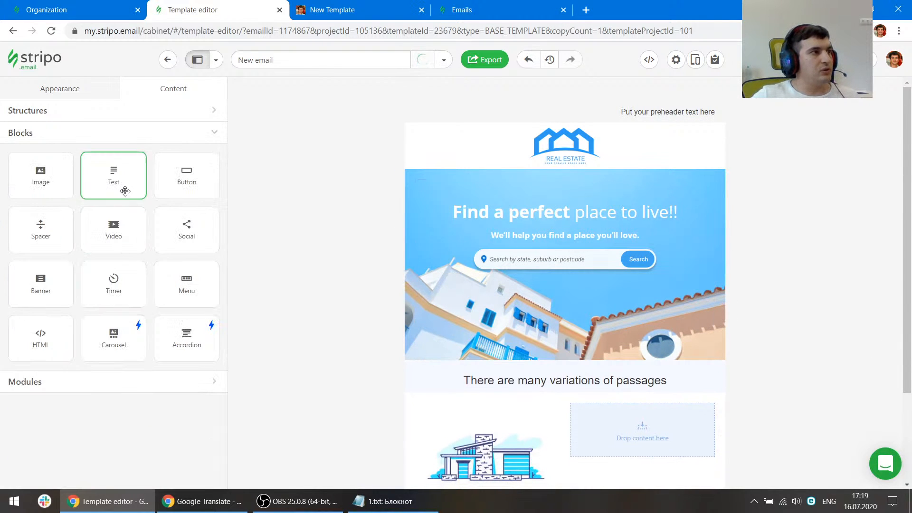
mouse_move(55, 280)
left_mouse_down()
mouse_move(429, 175)
mouse_move(488, 166)
mouse_move(526, 180)
mouse_move(269, 256)
mouse_move(72, 190)
mouse_move(29, 116)
mouse_move(124, 142)
mouse_move(541, 160)
left_mouse_up()
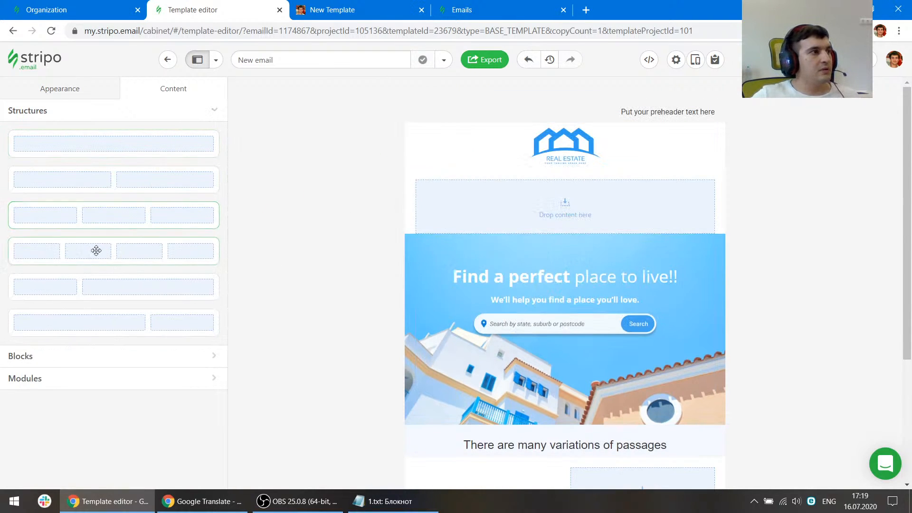
left_click(51, 360)
left_click_drag(55, 298, 473, 220)
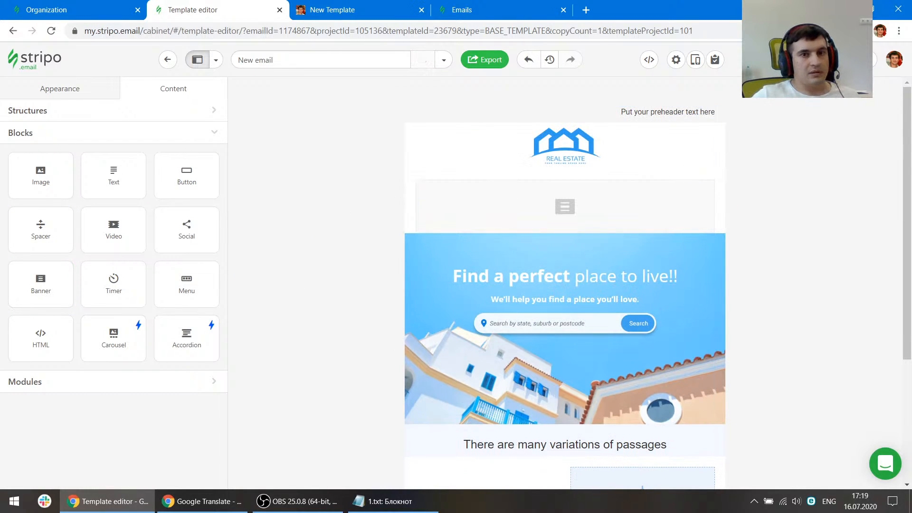
Load the house photo 42901569838593358.jpg into the new banner block from its URL in the 1.txt notes, left as an external link
key("alt+Tab")
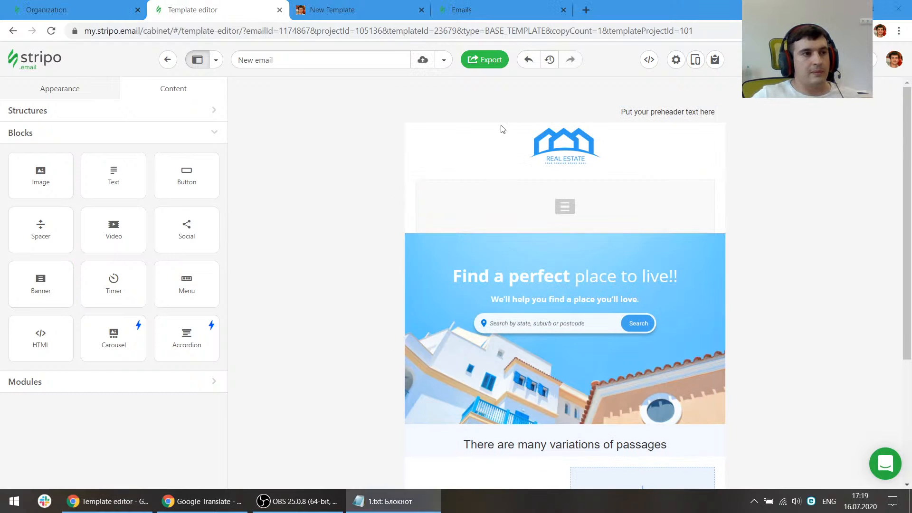
left_click(435, 189)
left_click(65, 239)
key("ctrl+v")
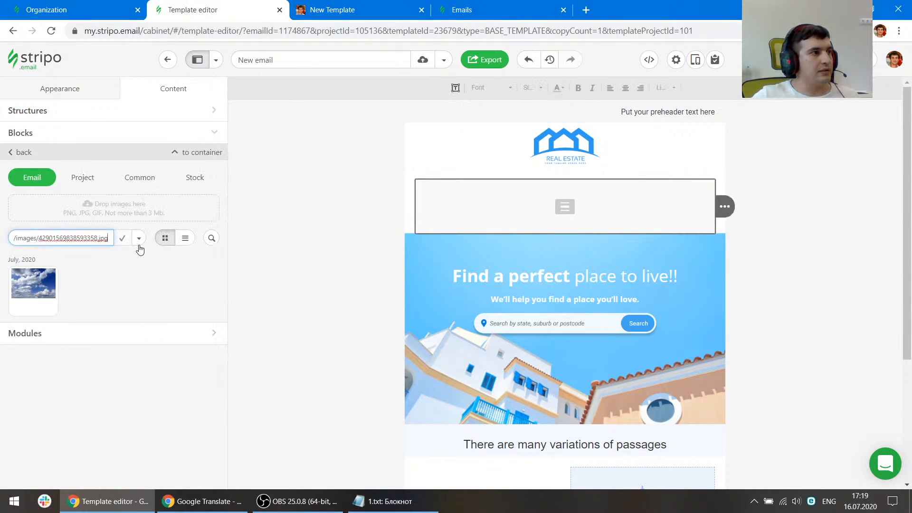
left_click(139, 239)
left_click(109, 273)
left_click(122, 243)
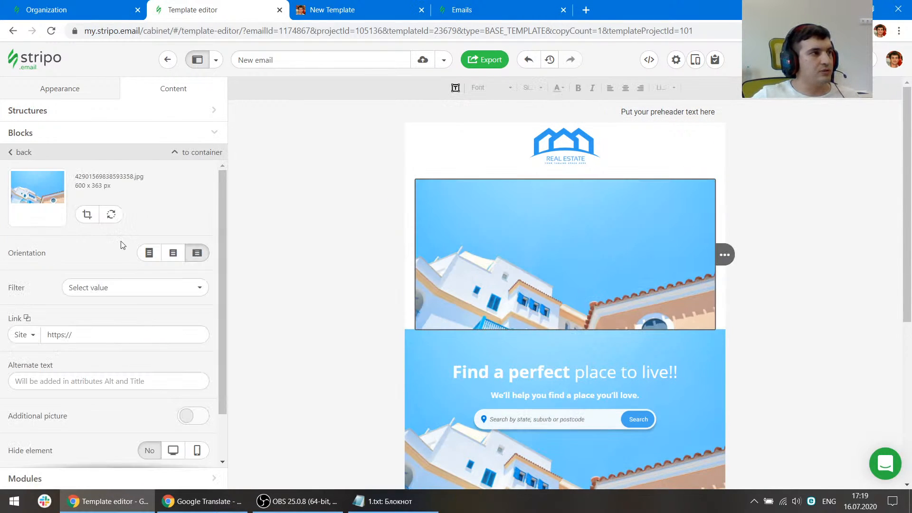
Add the search bar as the banner's additional picture from its external link, then enlarge it and place it near the banner's centre
key("alt+Tab")
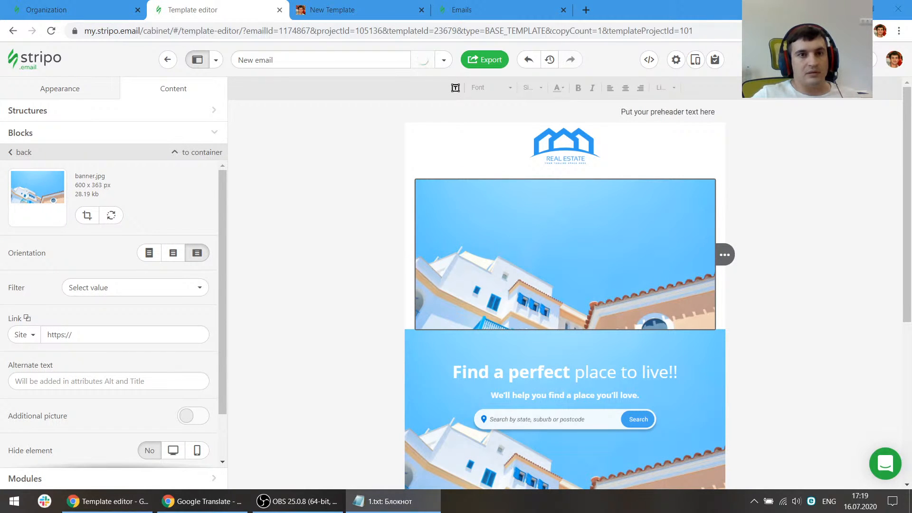
scroll(170, 374, "down", 2)
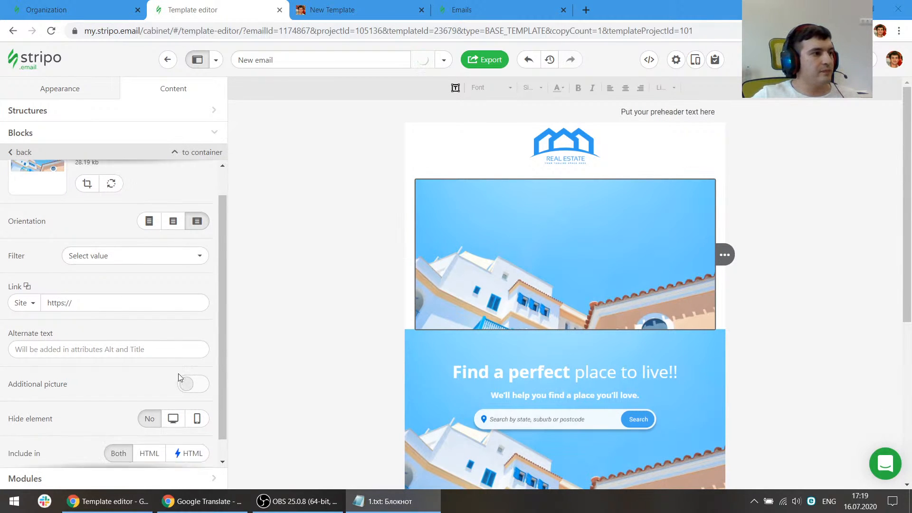
left_click(194, 362)
left_click(78, 238)
key("ctrl+v")
left_click(138, 240)
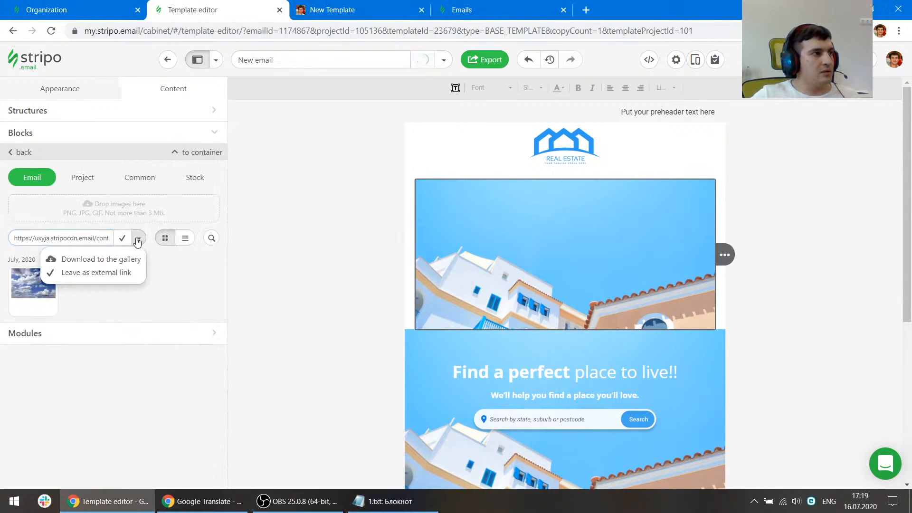
left_click(105, 274)
left_click(122, 238)
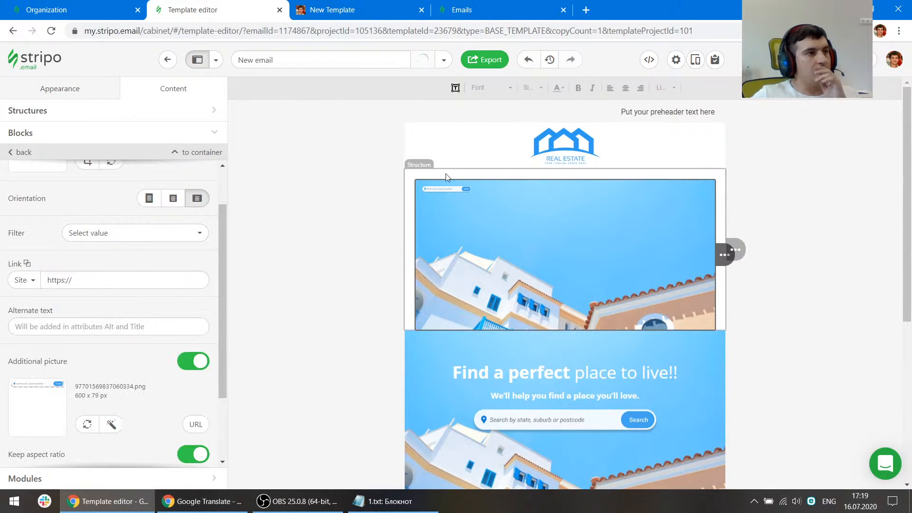
left_click_drag(448, 188, 630, 215)
left_click_drag(491, 204, 520, 244)
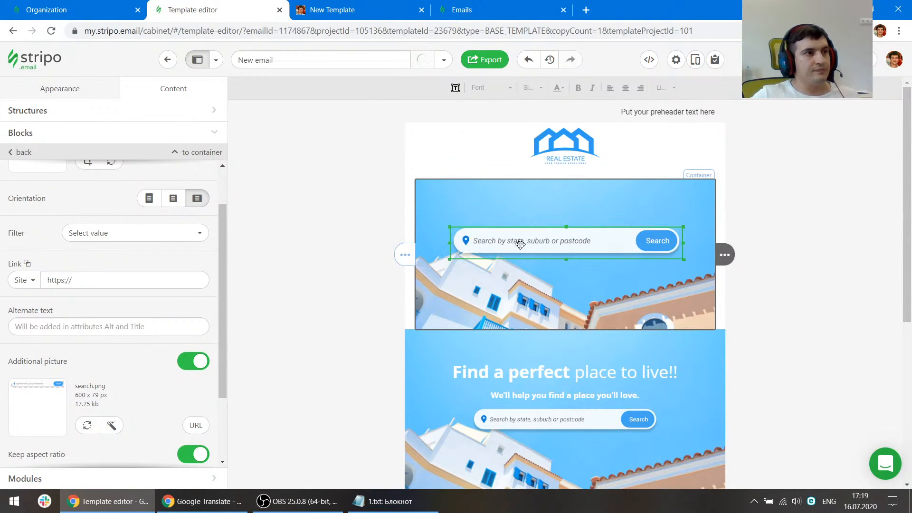
Set the padding of the structure holding the banner to 0 on all sides
left_click(406, 182)
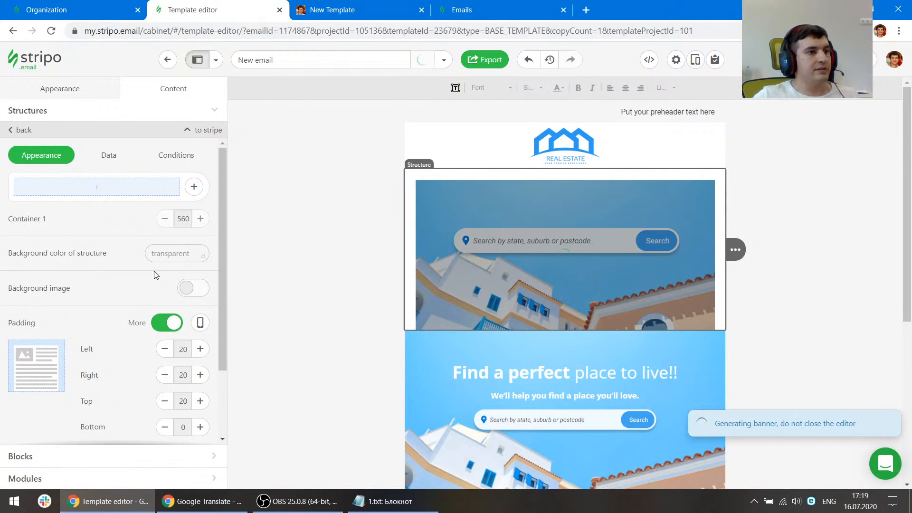
scroll(138, 274, "down", 2)
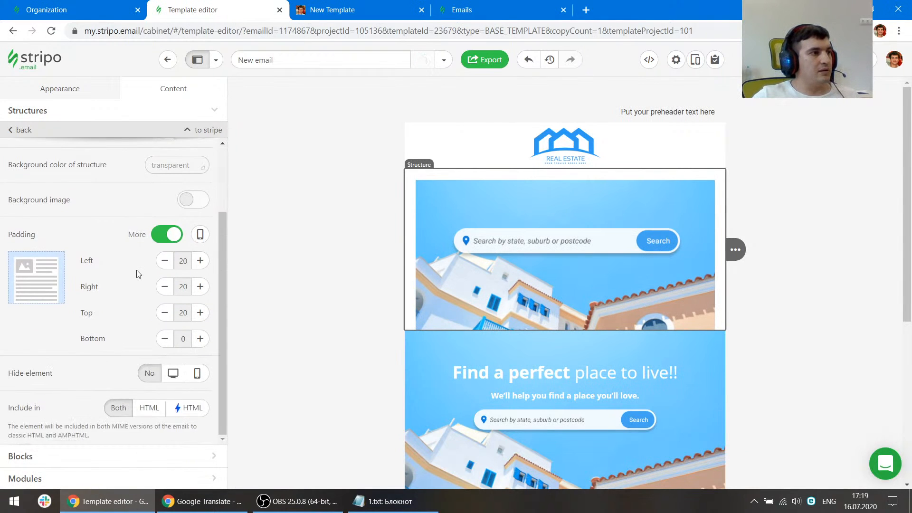
scroll(138, 281, "up", 2)
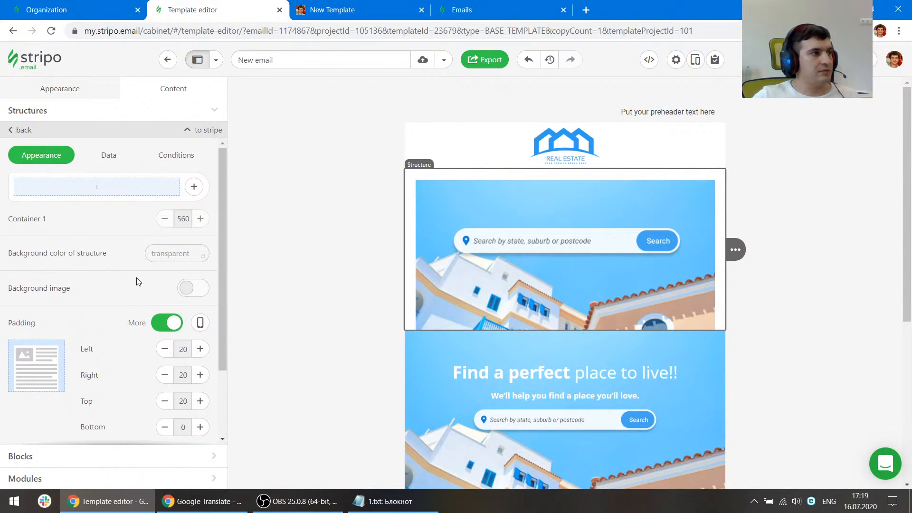
scroll(136, 280, "down", 1)
left_click(166, 266)
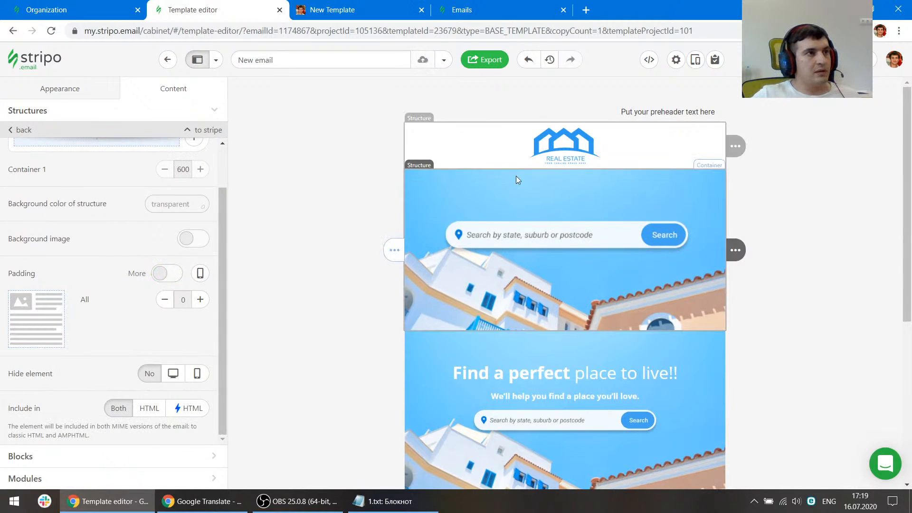
Draw a caption text area above the search bar on the banner, then switch to the 1.txt notes
left_click(521, 195)
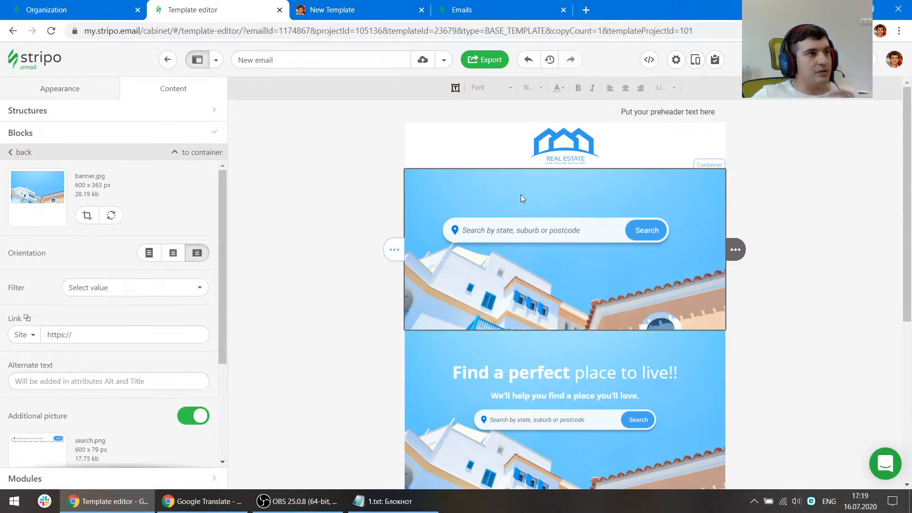
left_click(455, 88)
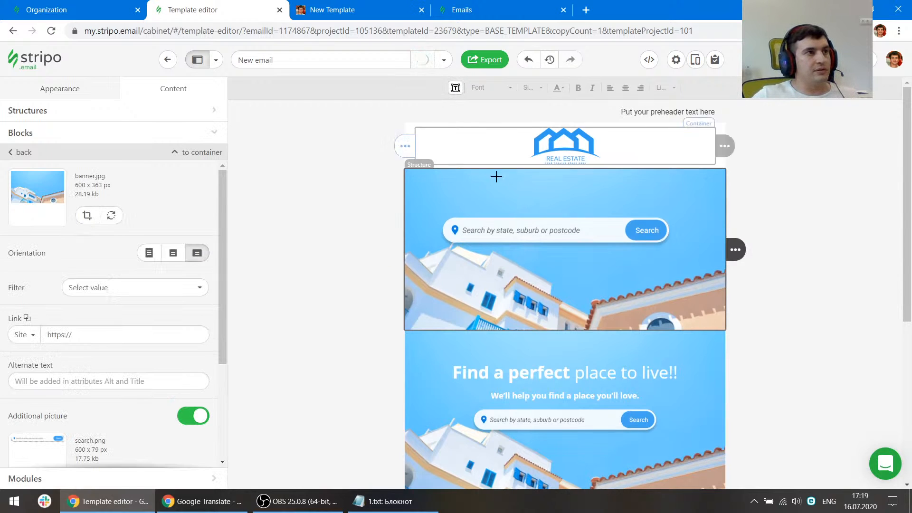
left_click_drag(625, 206, 625, 206)
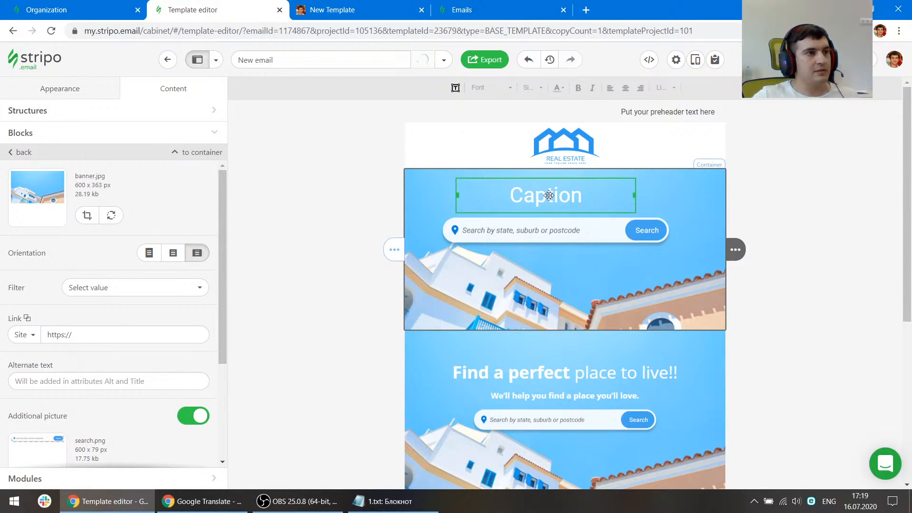
key("alt+Tab")
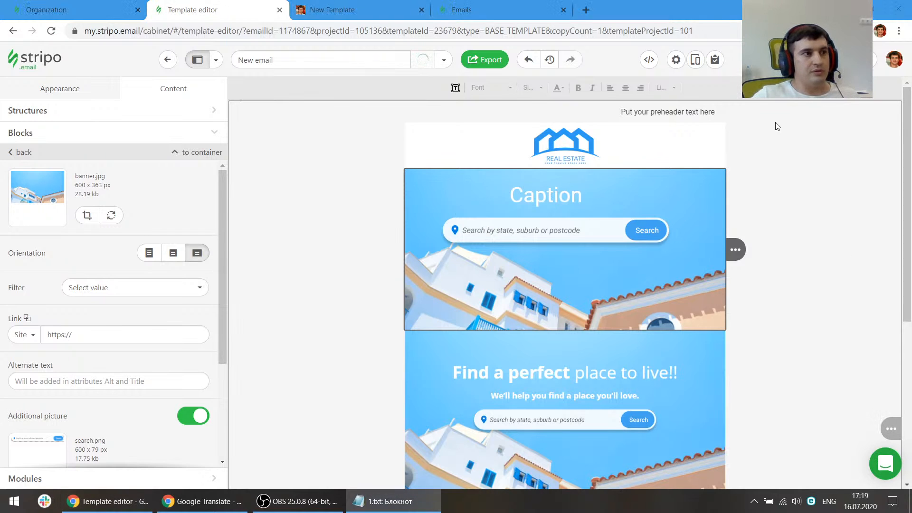
Set the banner caption to "Find a perfect place to live!!", widened to fit one line, and move the search bar lower
double_click(547, 195)
type("Find a perfect place to live!!")
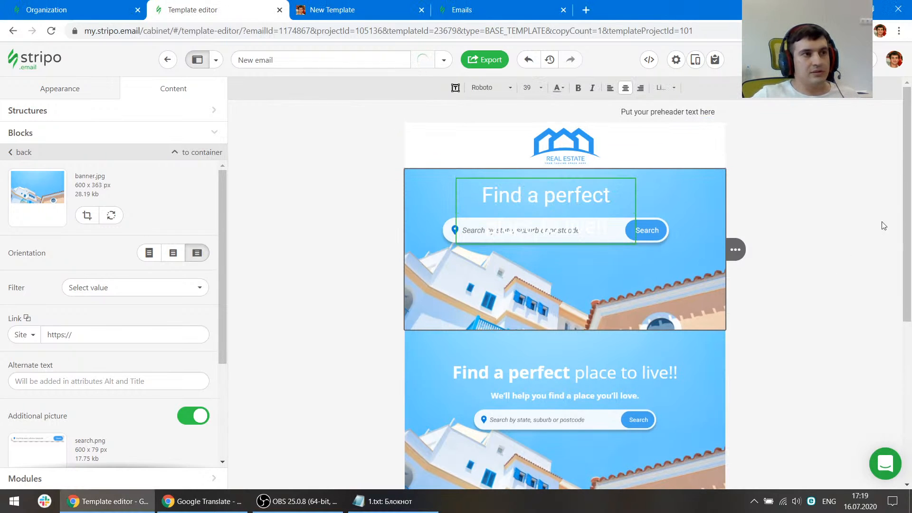
left_click_drag(634, 212, 706, 210)
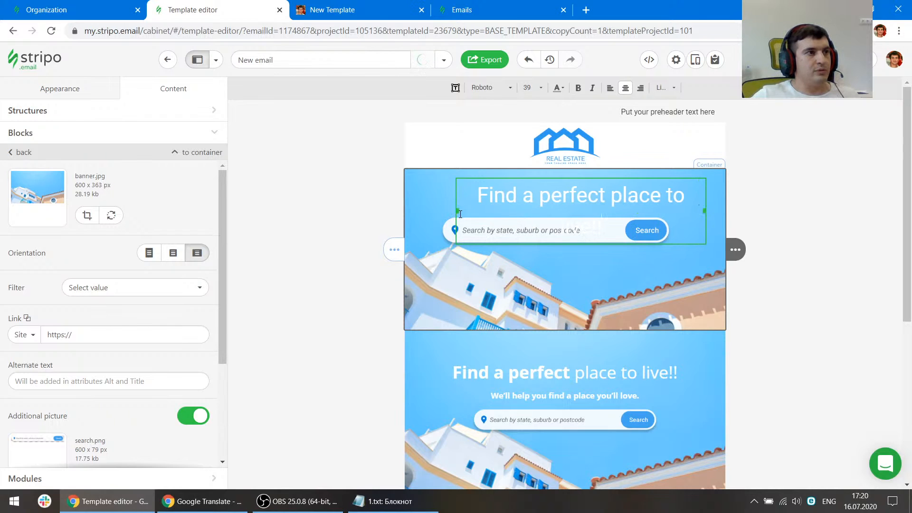
left_click_drag(459, 212, 427, 215)
left_click(568, 232)
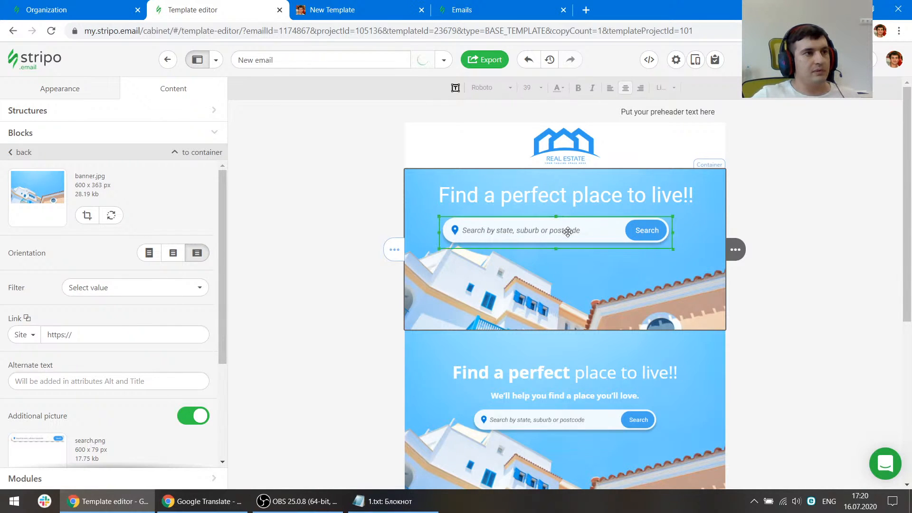
left_click_drag(568, 232, 578, 267)
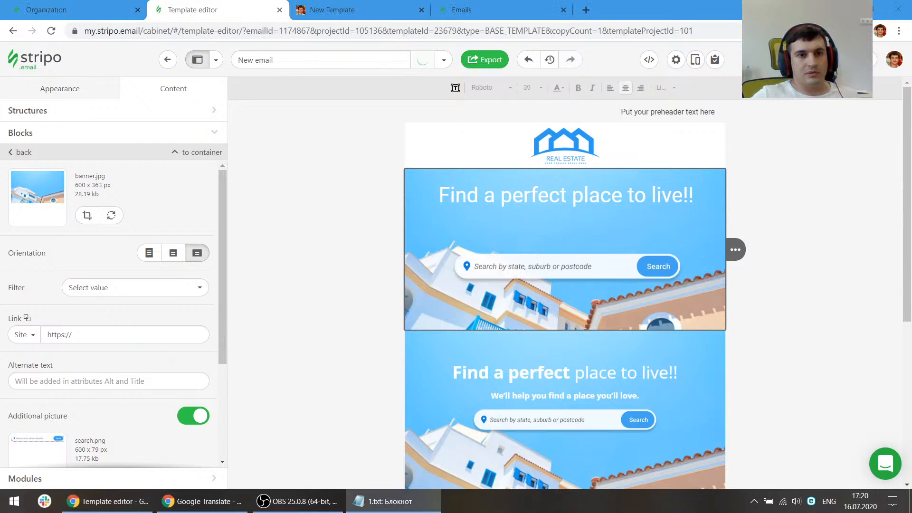
Add a second banner caption between the headline and search bar reading "We’ll help you find a place you’ll love." and widen its text area
left_click(512, 231)
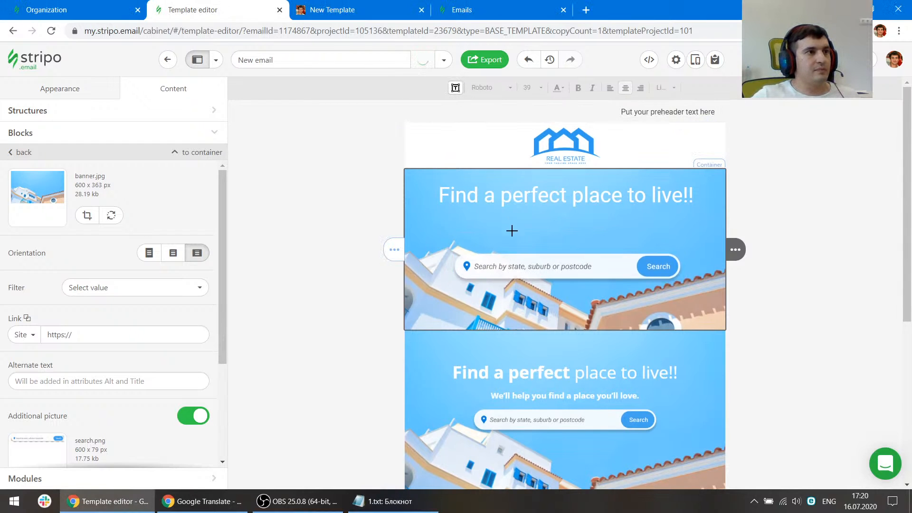
left_click_drag(649, 245, 652, 249)
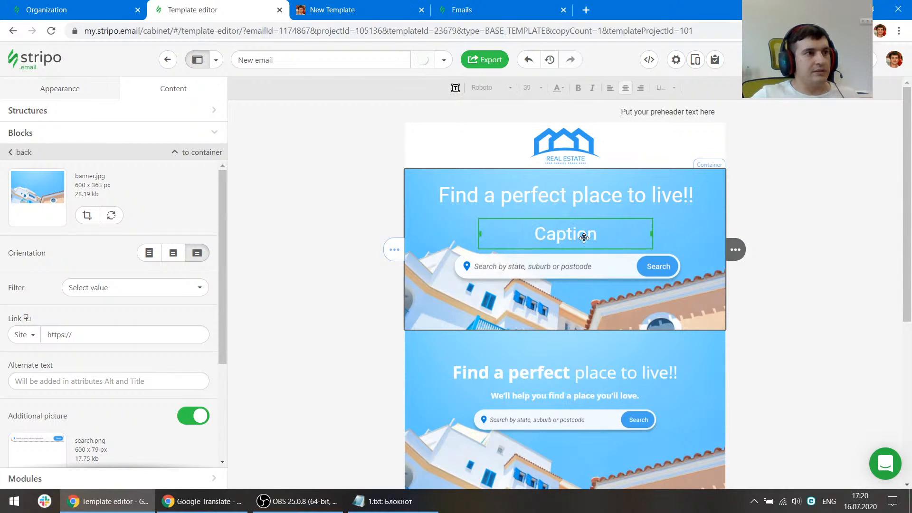
double_click(584, 238)
type("We’ll help you find a place you’ll love.")
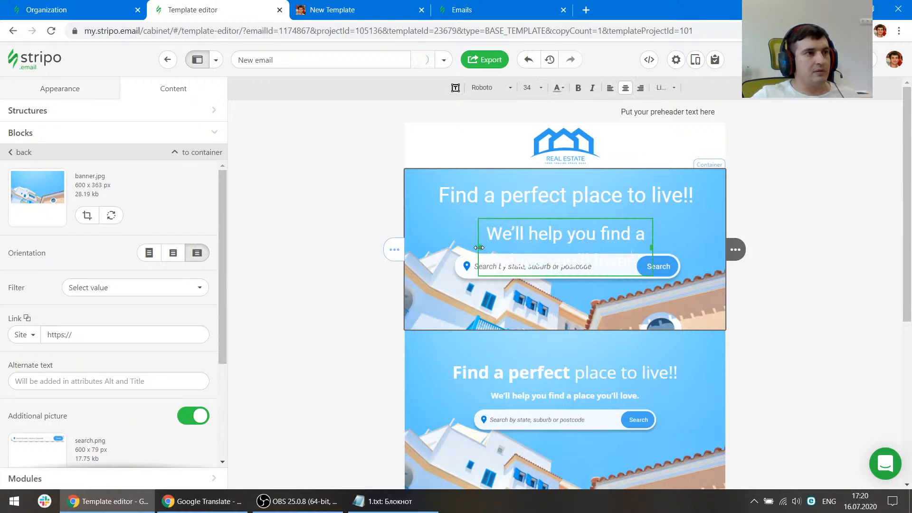
left_click_drag(479, 247, 430, 247)
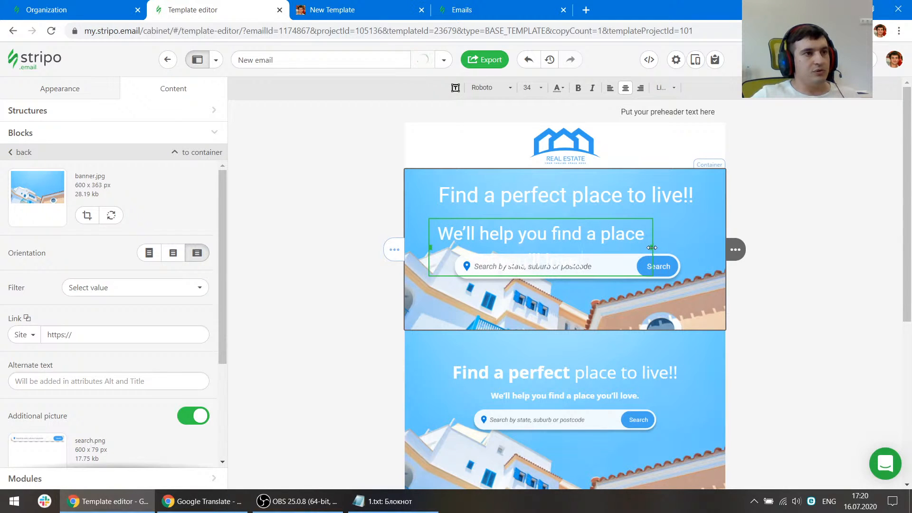
left_click_drag(652, 247, 704, 248)
Set the second caption's font size to 15 and shift the search bar slightly lower on the banner
key("ctrl+a")
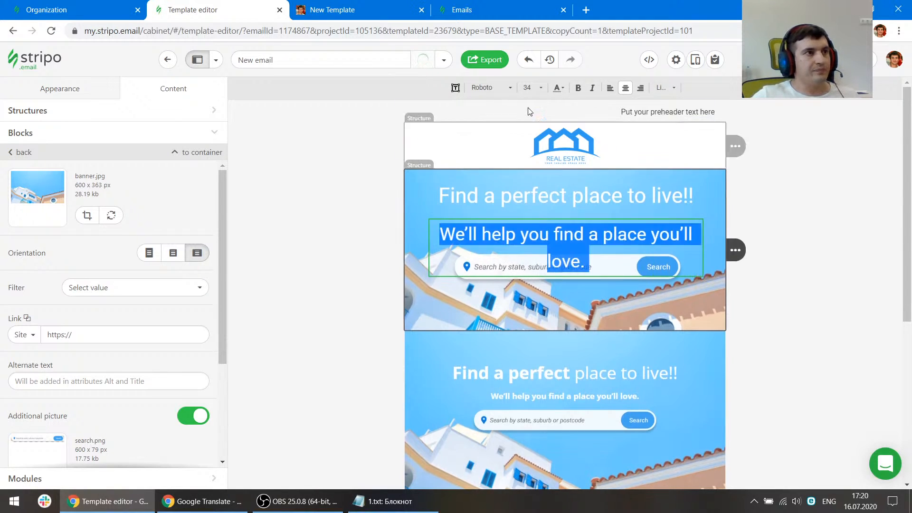
left_click(533, 87)
scroll(548, 175, "up", 6)
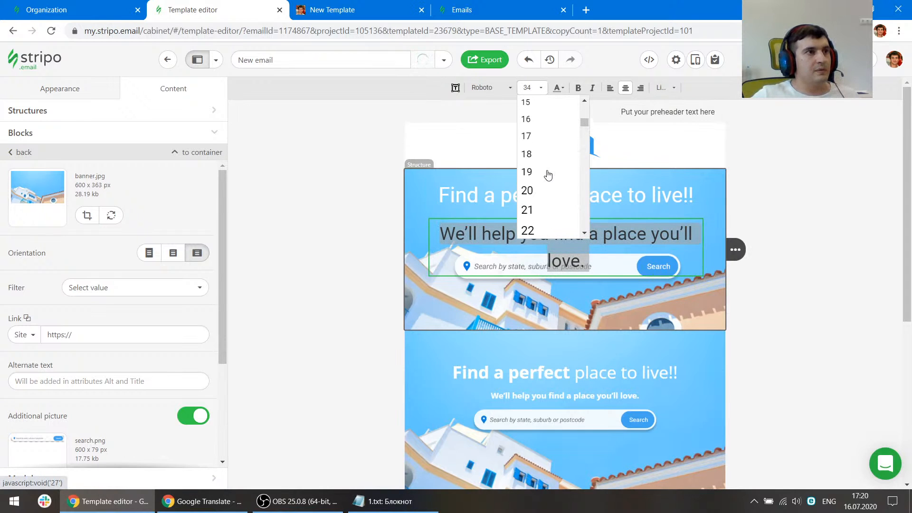
scroll(546, 161, "up", 3)
left_click(536, 171)
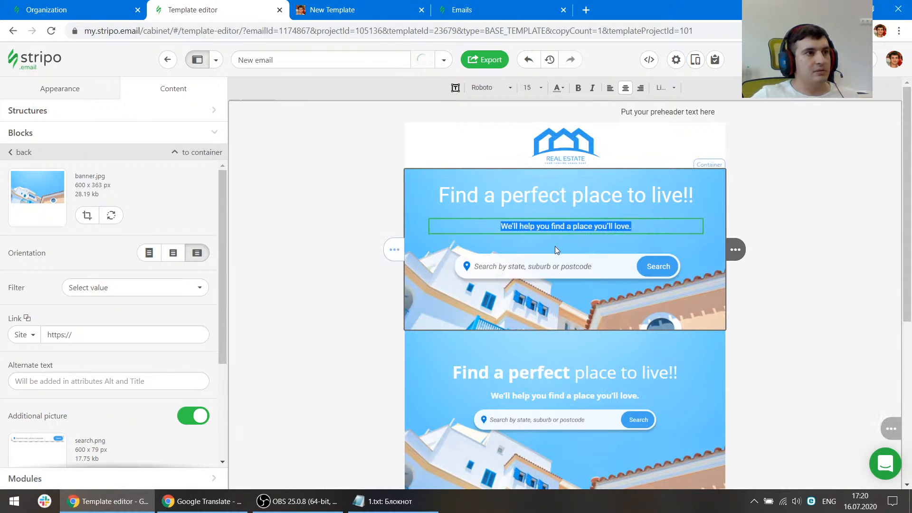
left_click(552, 262)
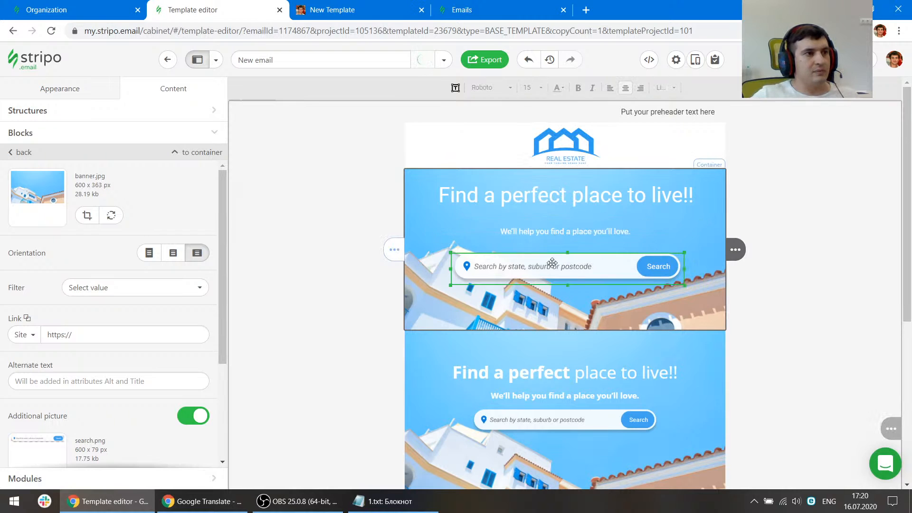
left_click_drag(552, 263, 558, 272)
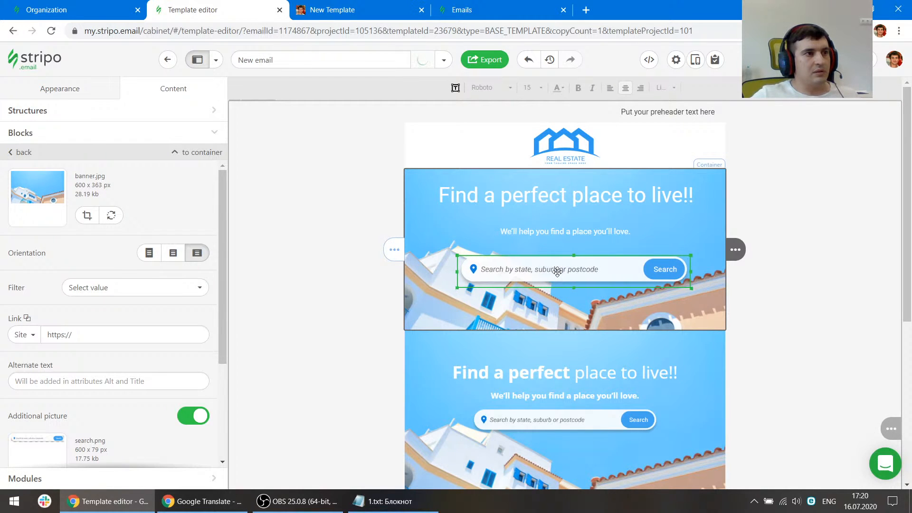
Move the banner's second caption slightly lower, just above the search bar
scroll(692, 287, "down", 1)
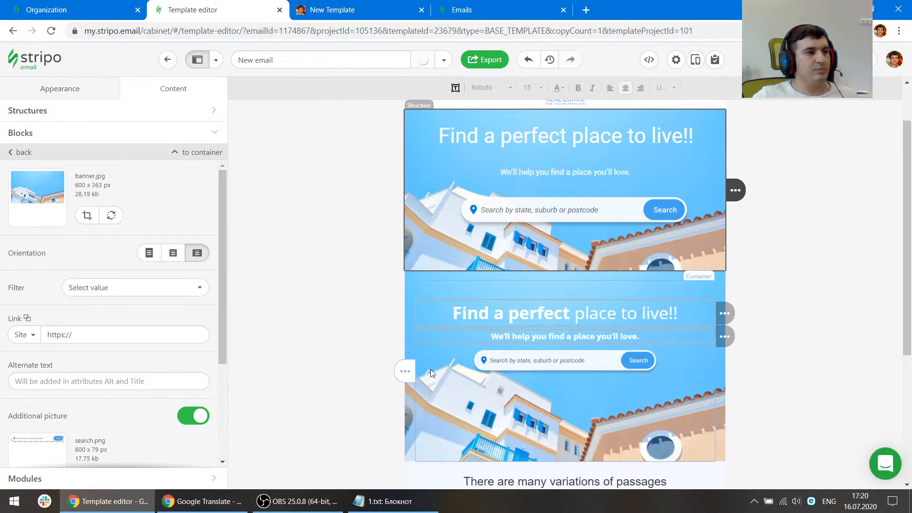
left_click(408, 328)
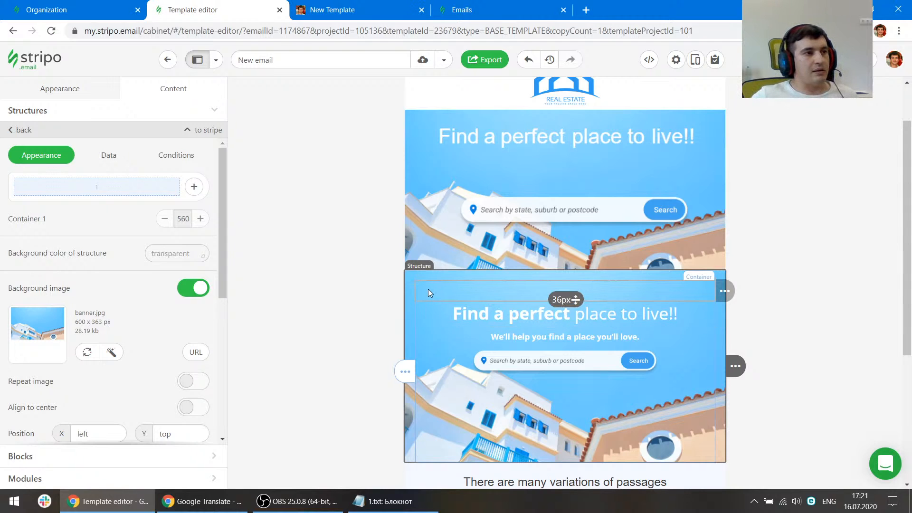
scroll(521, 232, "up", 2)
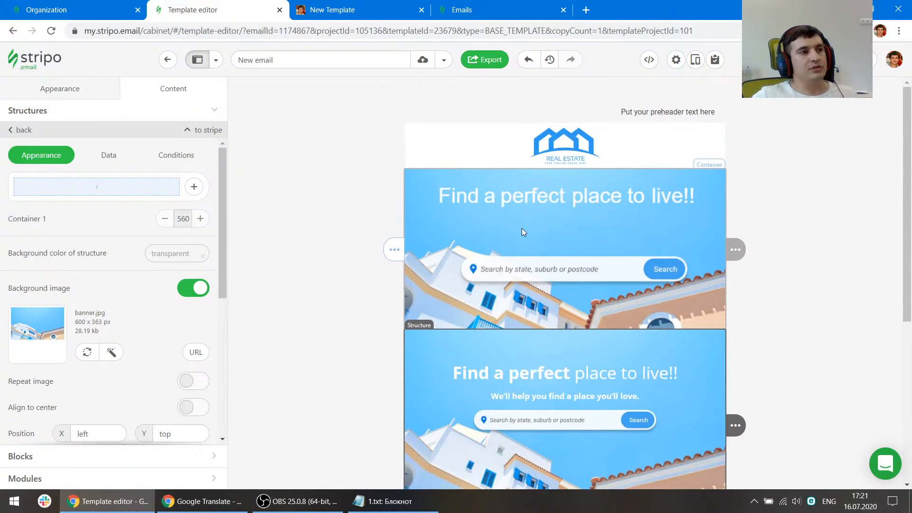
left_click(514, 241)
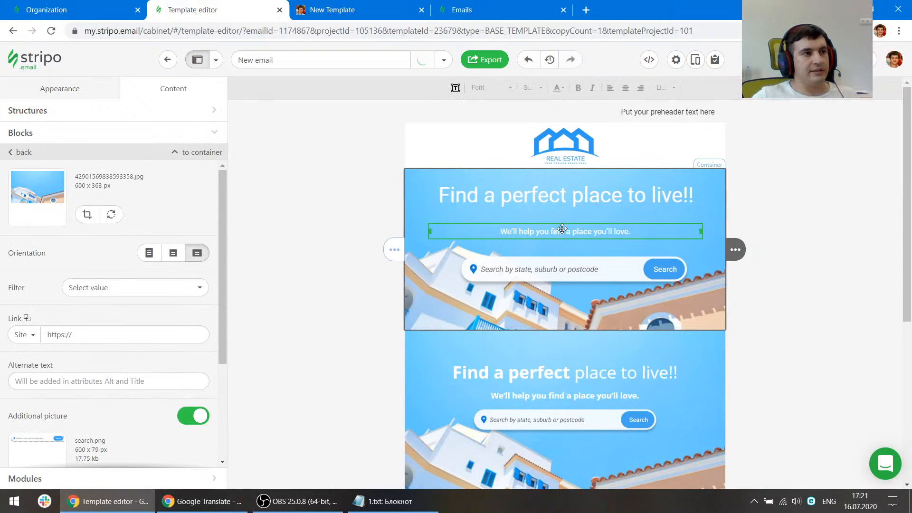
left_click(853, 182)
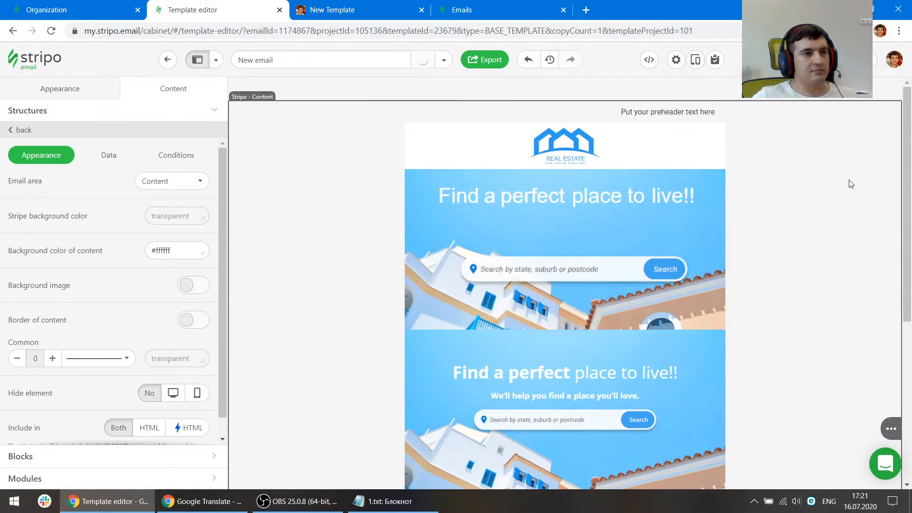
left_click(552, 226)
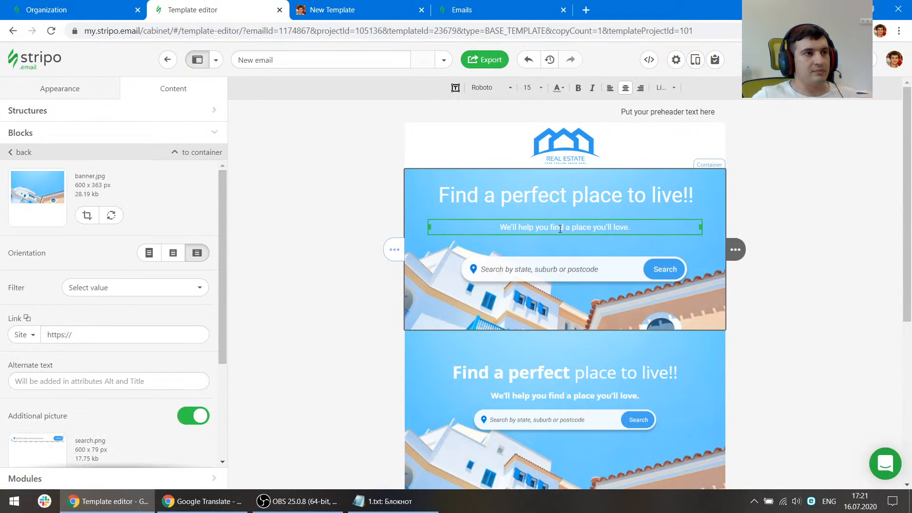
left_click_drag(578, 224, 577, 234)
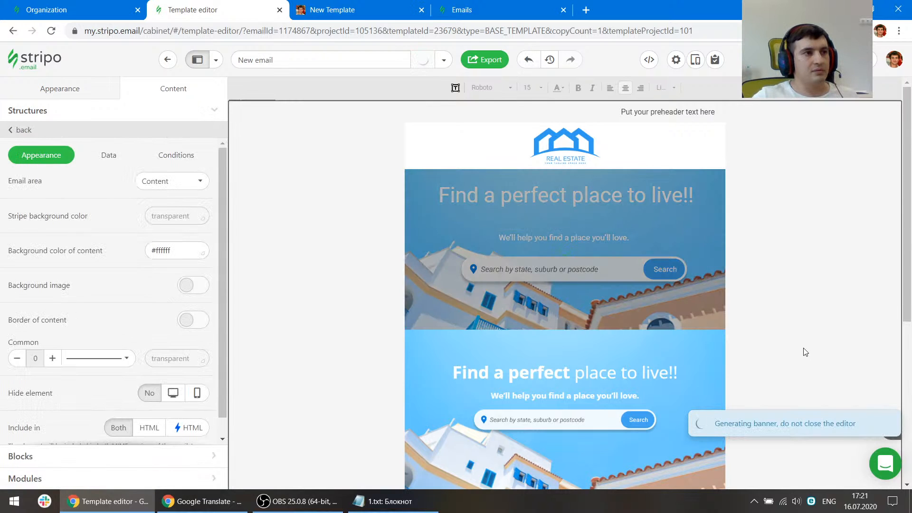
Set the second caption's font size to 16 and leave the banner so it regenerates
left_click(531, 235)
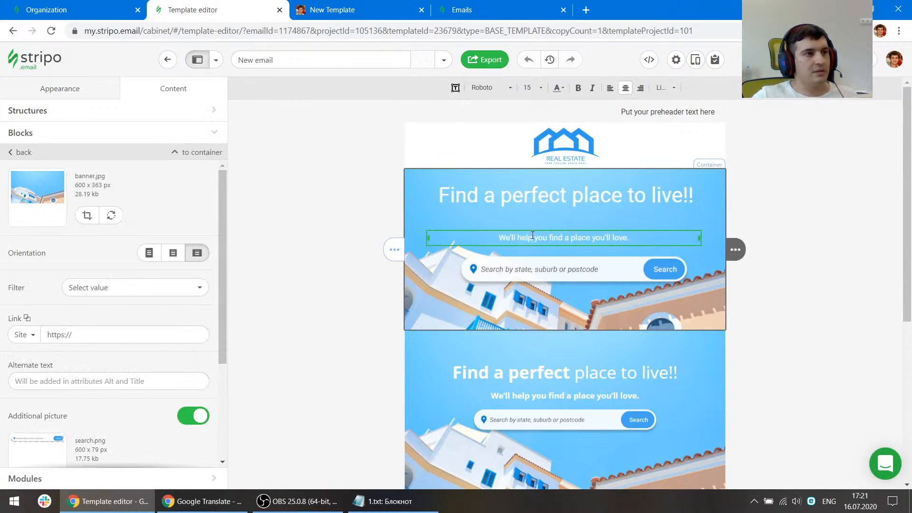
triple_click(533, 235)
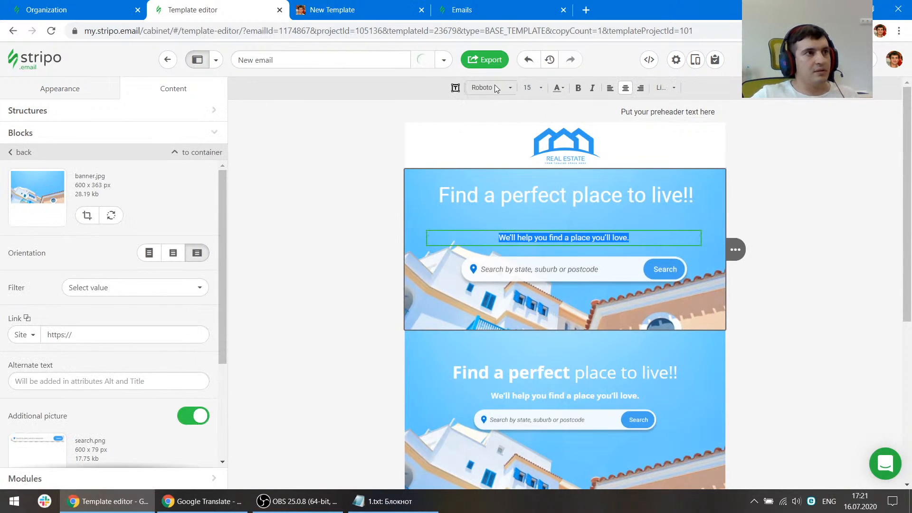
left_click(541, 90)
left_click(546, 183)
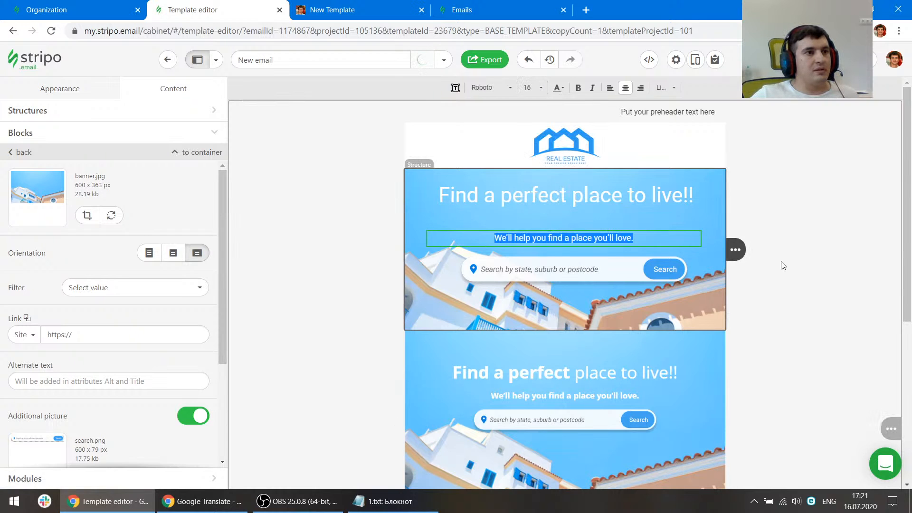
left_click(792, 227)
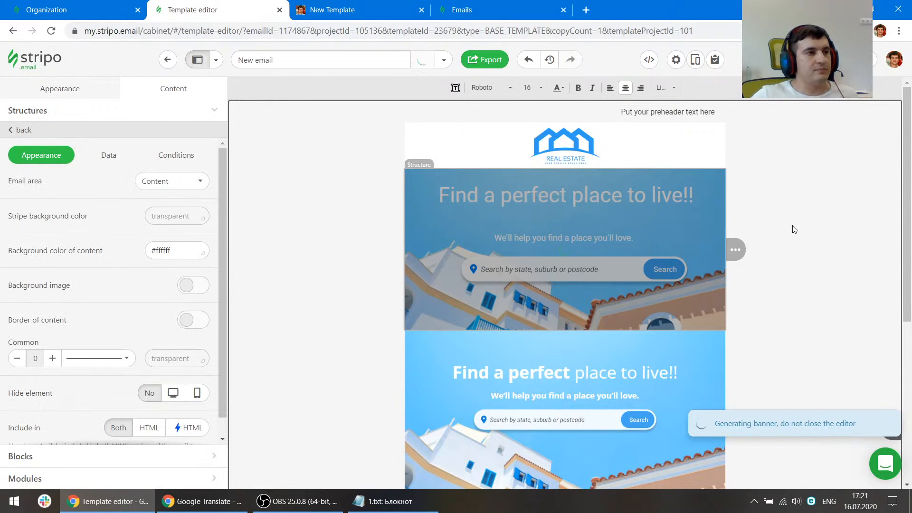
Check the hero in the reference template, then delete the old hero structure below the new banner
left_click(333, 9)
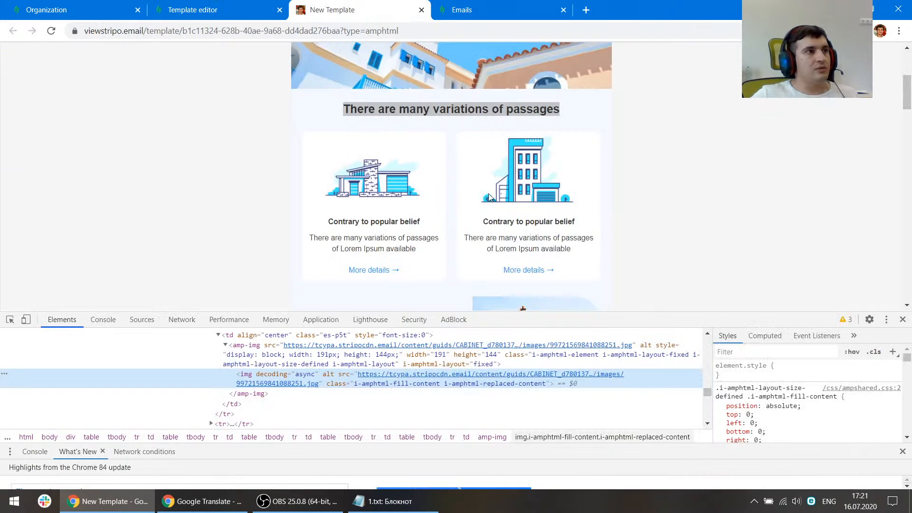
scroll(490, 197, "up", 6)
left_click(204, 9)
scroll(616, 245, "down", 4)
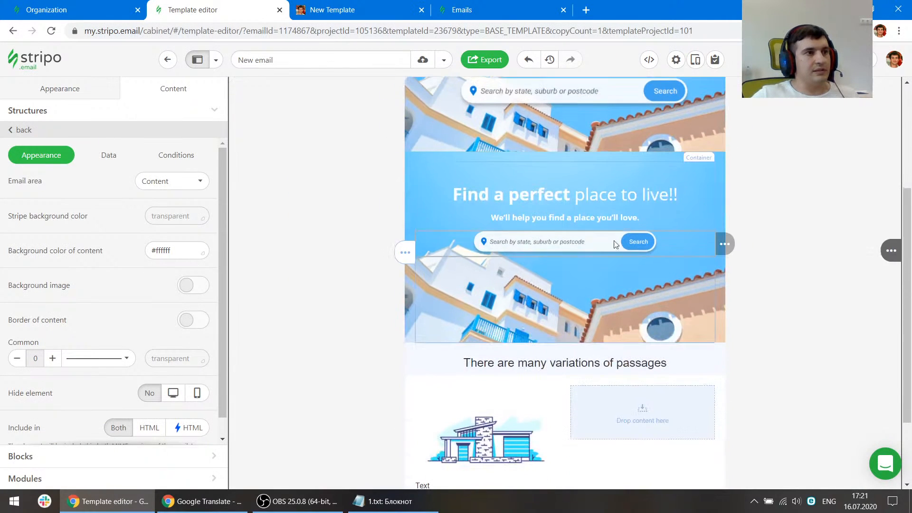
mouse_move(737, 247)
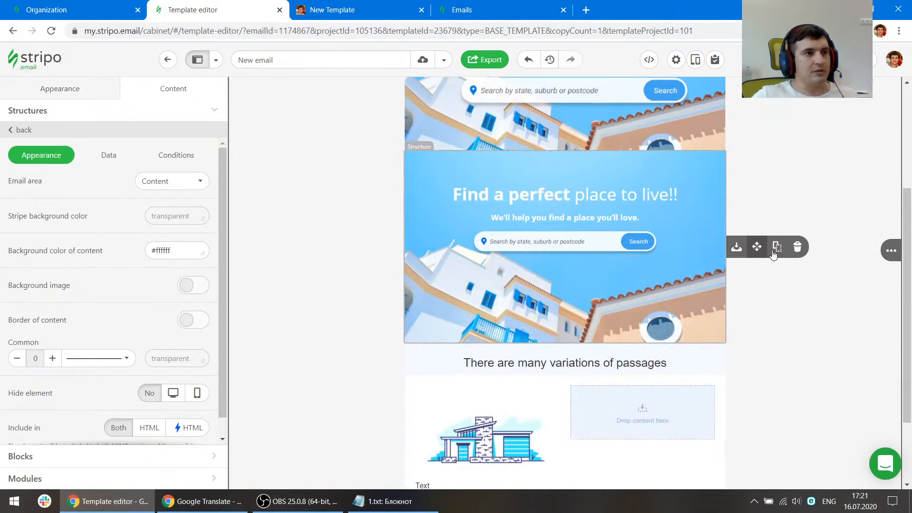
left_click(797, 247)
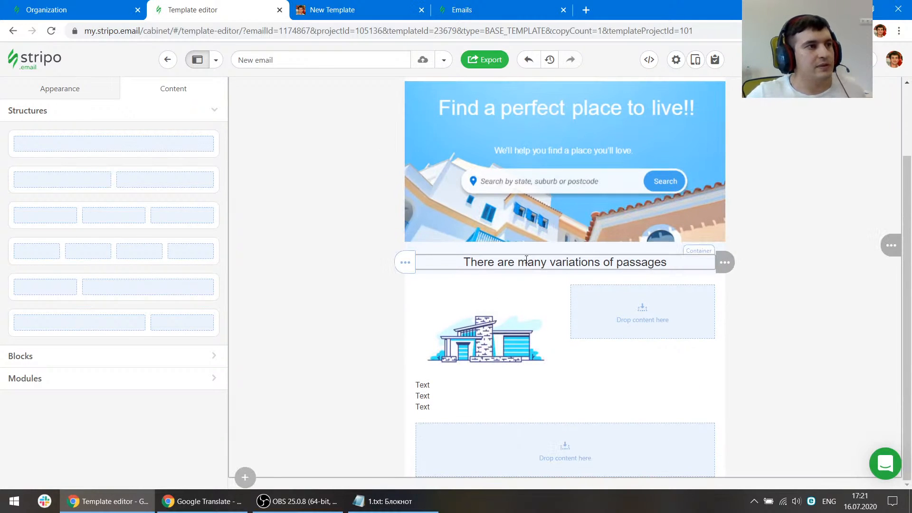
Compare the cards section with the reference template and set the two-column structure's background color to #f5f8ff
left_click(333, 10)
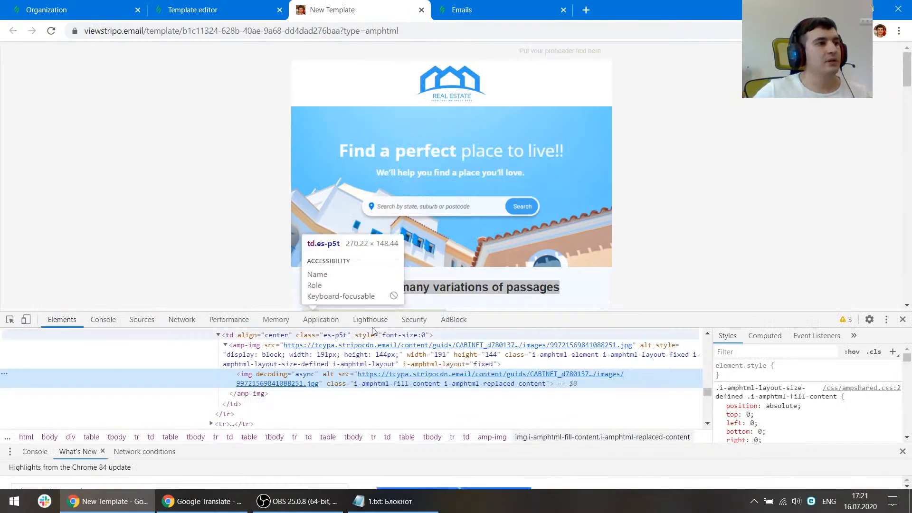
scroll(291, 214, "down", 2)
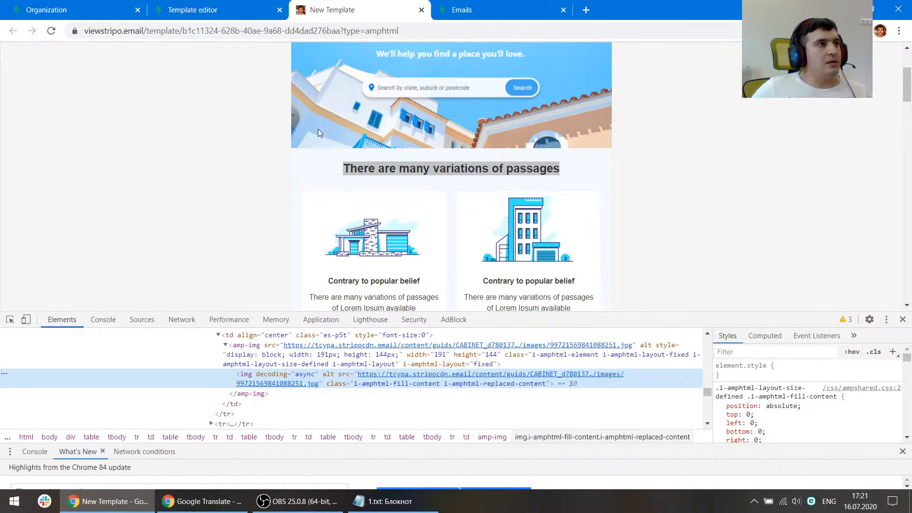
left_click(216, 10)
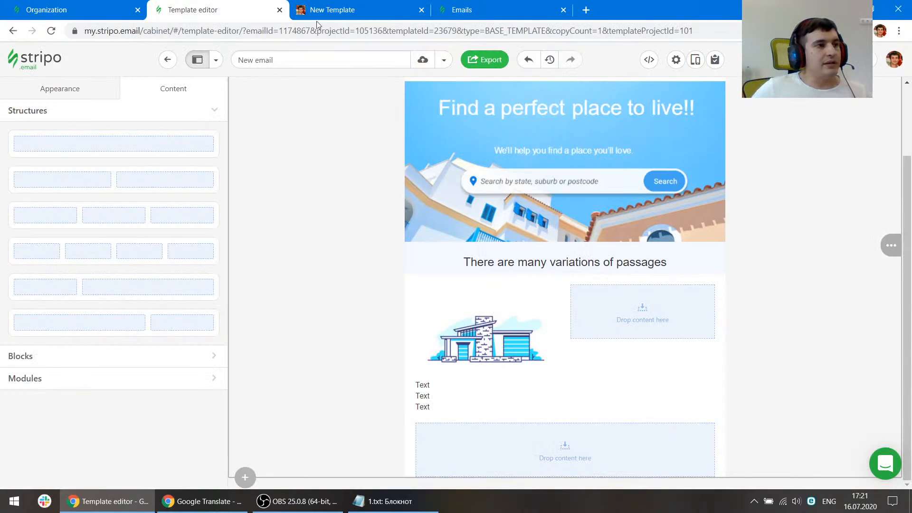
left_click(413, 384)
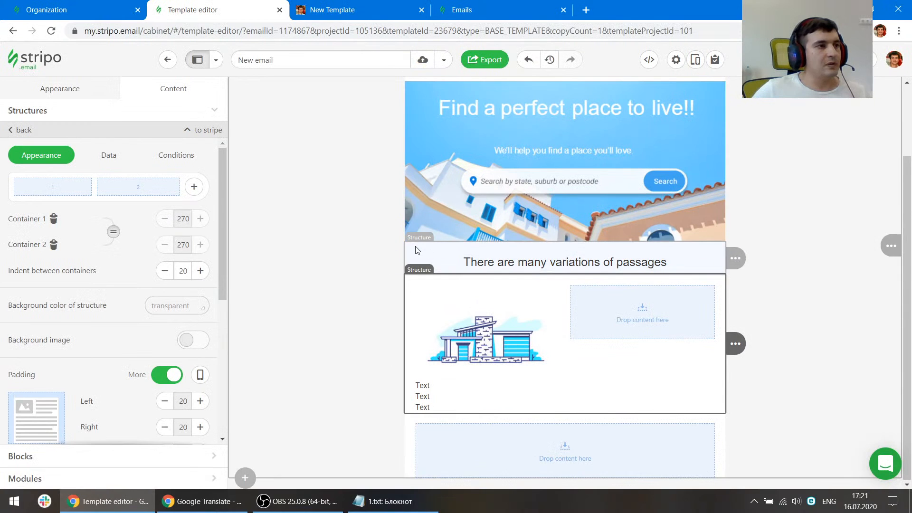
left_click(410, 299)
left_click(182, 305)
type("#f5f8ff")
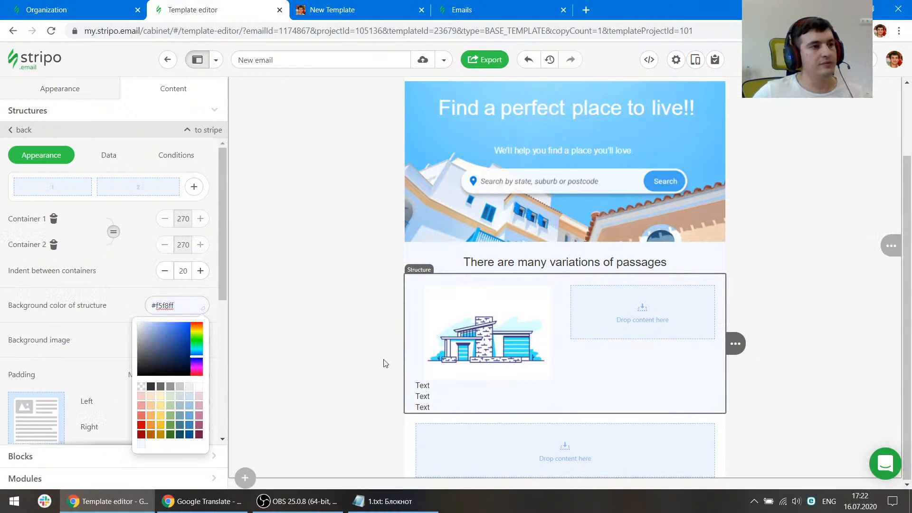
Copy the card heading "Contrary to popular belief" from the reference template and return to the template editor
left_click(361, 10)
scroll(392, 239, "down", 1)
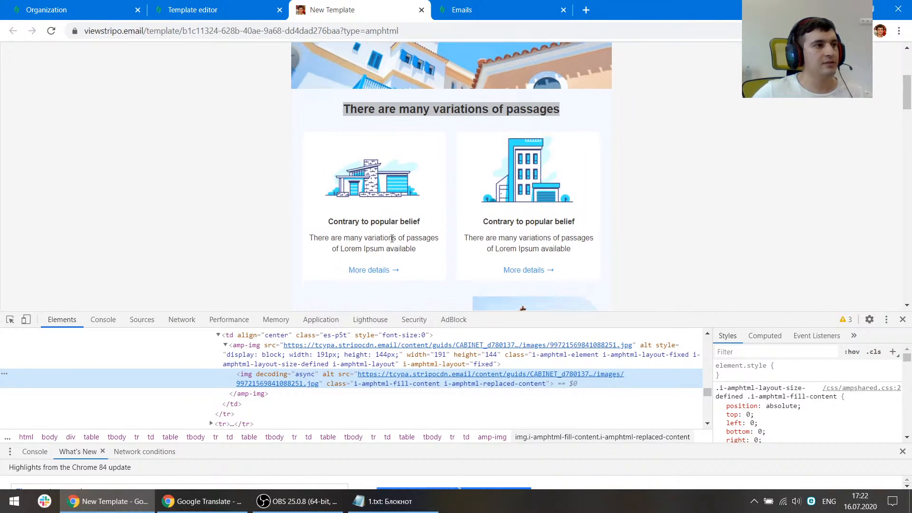
triple_click(408, 221)
key("ctrl+c")
left_click(219, 10)
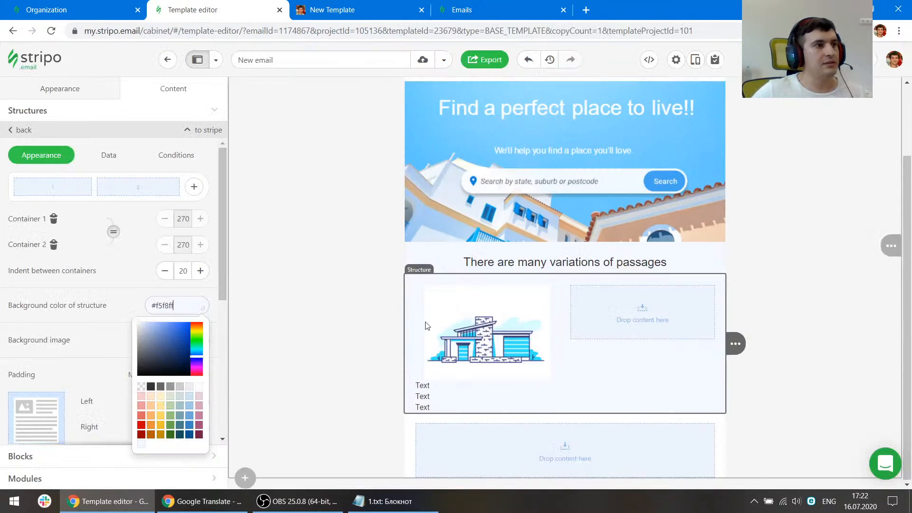
Replace the first text block under the house image with the heading "Contrary to popular belief" and center it
double_click(437, 389)
key("ctrl+v")
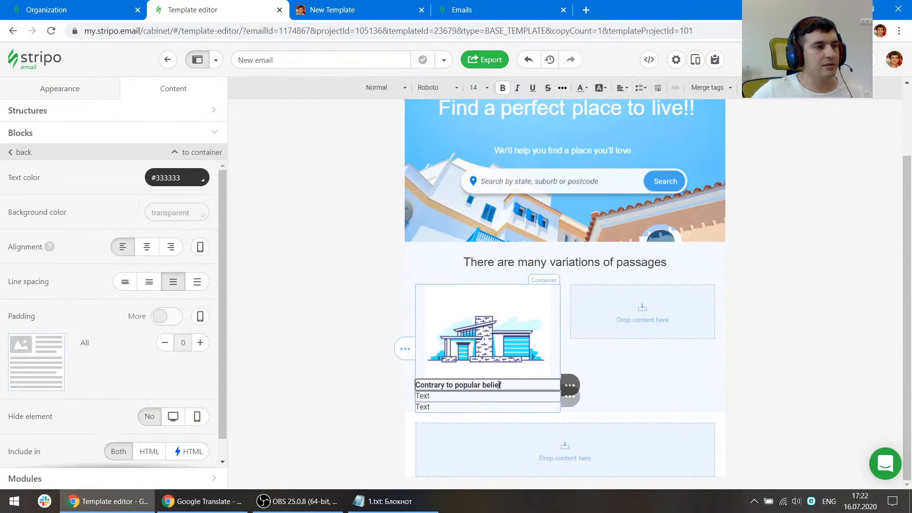
left_click(626, 89)
left_click(637, 116)
Copy the card description "There are many variations of passages of Lorem Ipsum available" from the reference template into the second text block and center it
key("ctrl+Tab")
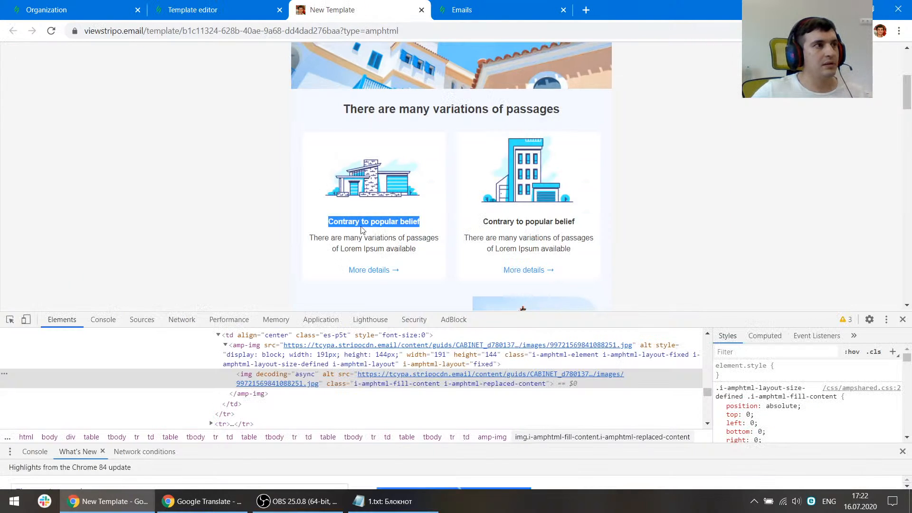
left_click_drag(310, 238, 420, 252)
key("ctrl+c")
left_click(257, 6)
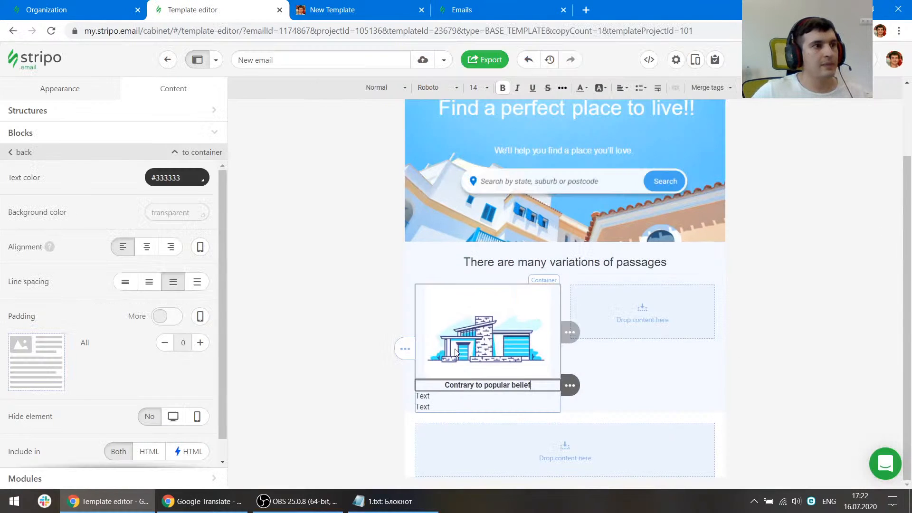
double_click(440, 396)
key("ctrl+v")
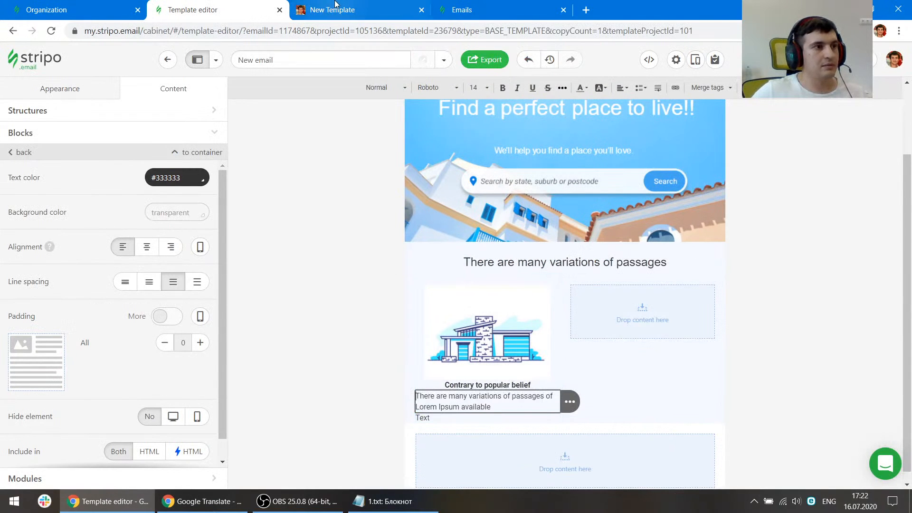
left_click(622, 88)
left_click(642, 116)
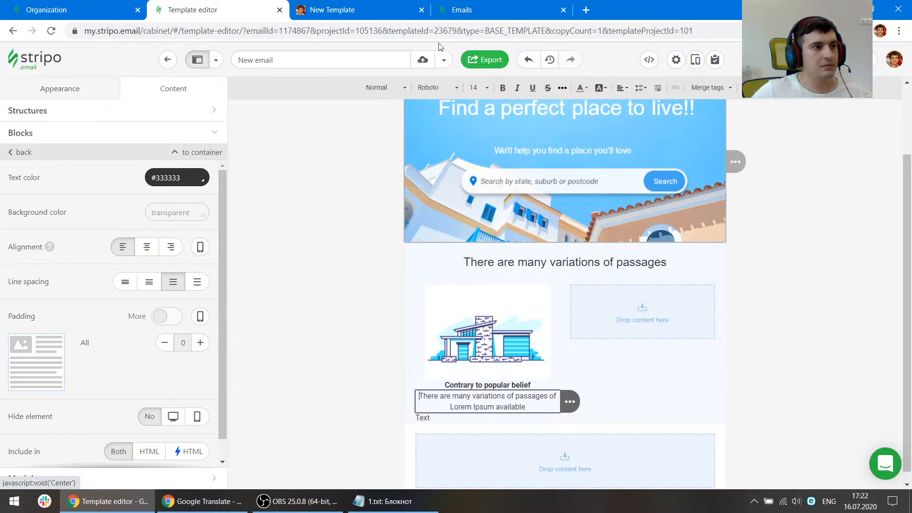
Copy the "More details →" link from the reference template's first card and paste it over the card's last text block
left_click(333, 9)
left_click(408, 269)
left_click_drag(428, 277, 348, 271)
key("ctrl+c")
left_click(237, 10)
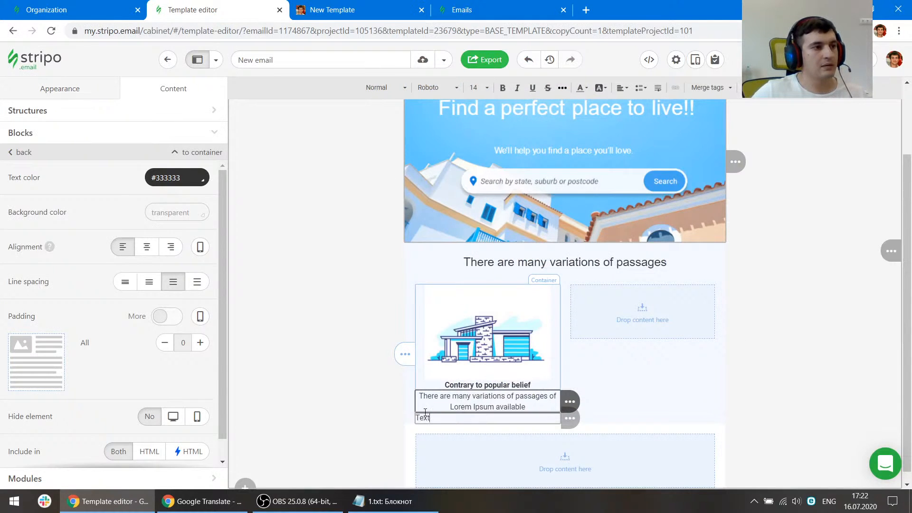
left_click_drag(430, 417, 409, 413)
key("ctrl+v")
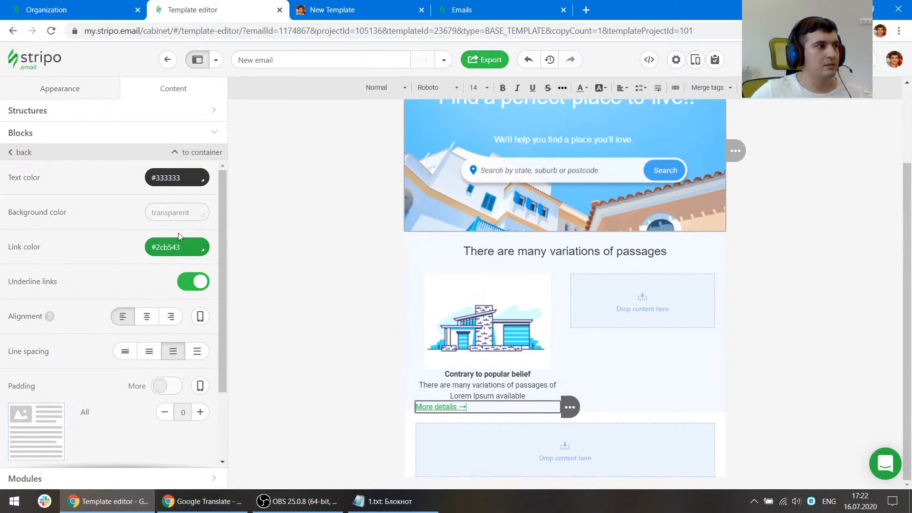
Inspect the "More details" link in the reference template and apply its color #319bef as the block's link color
left_click(380, 4)
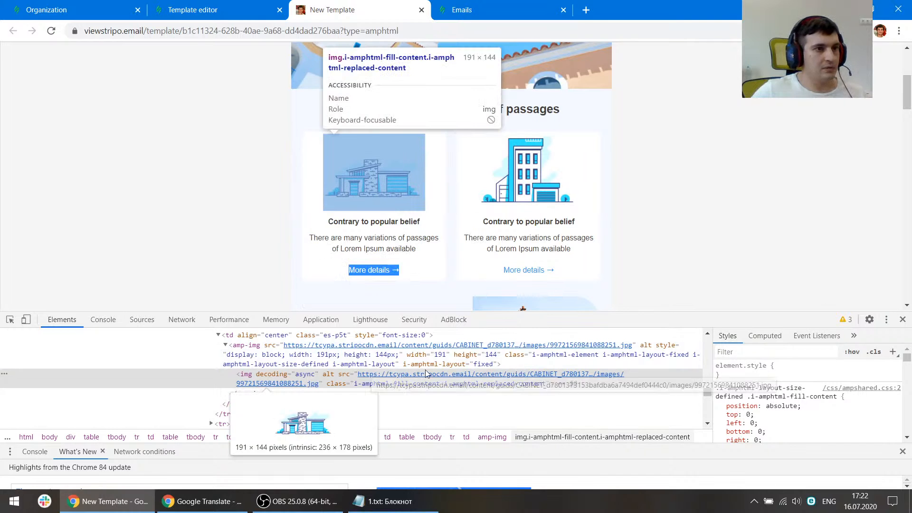
left_click(9, 319)
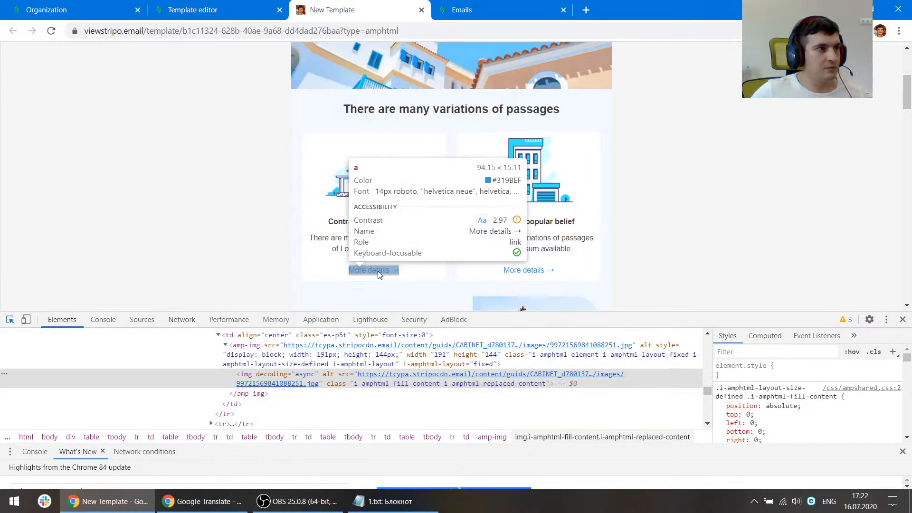
left_click(378, 273)
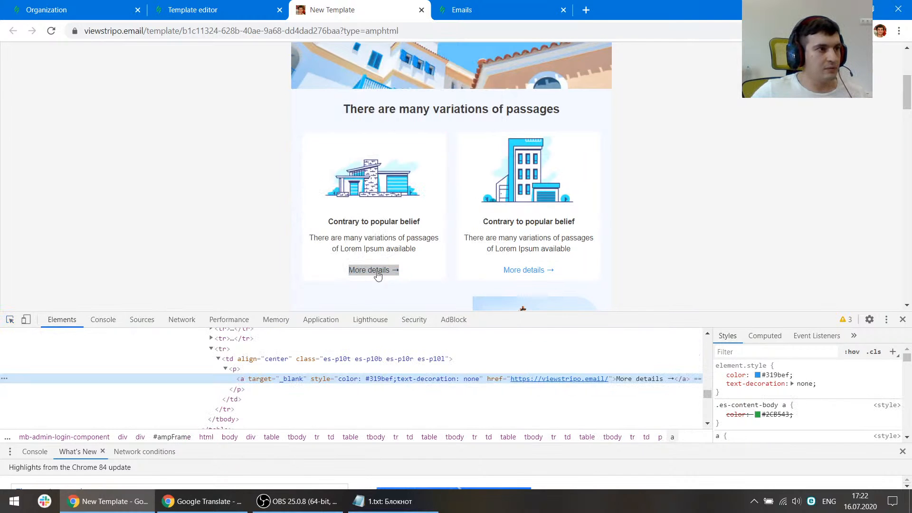
left_click(776, 375)
key("ctrl+c")
left_click(192, 9)
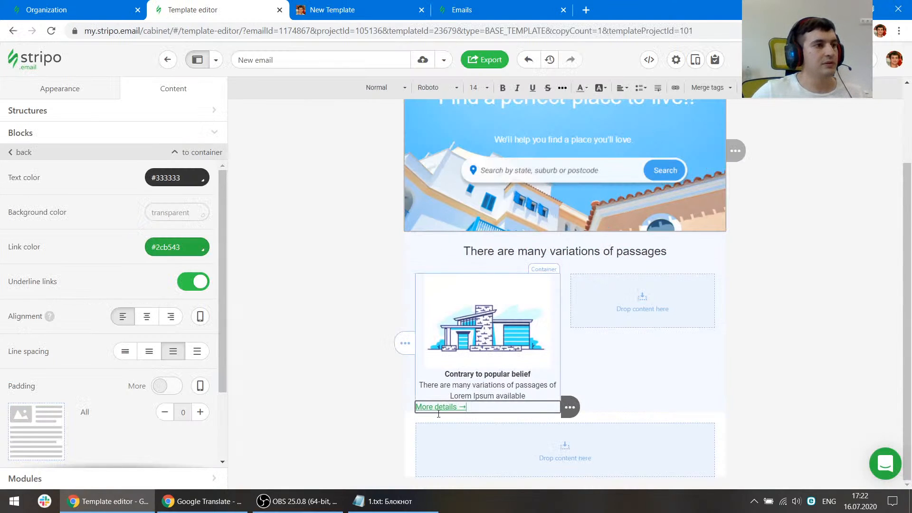
key("ctrl+v")
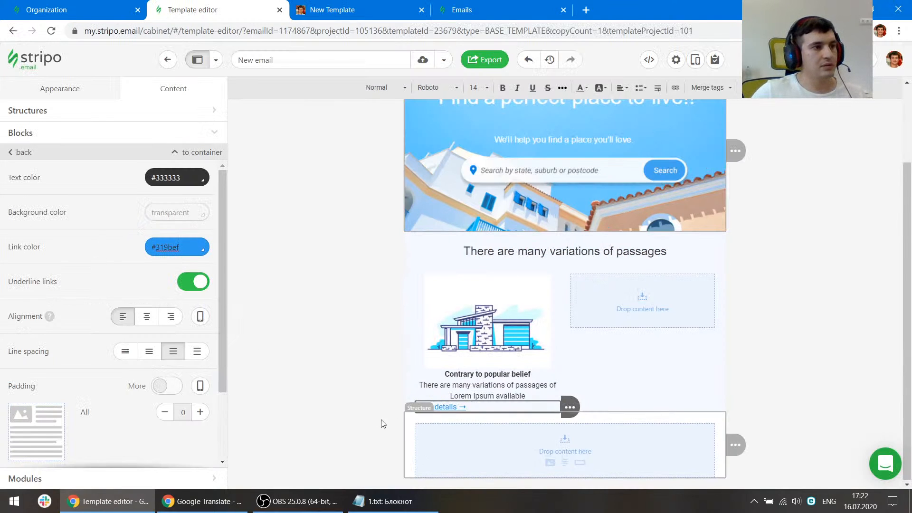
Turn off link underlining for the "More details" block and center its text
left_click(180, 282)
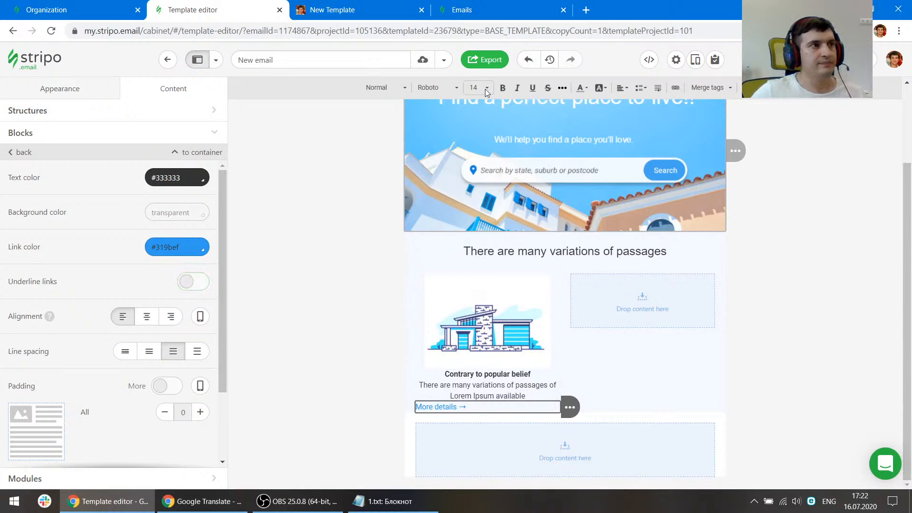
left_click(625, 90)
left_click(626, 121)
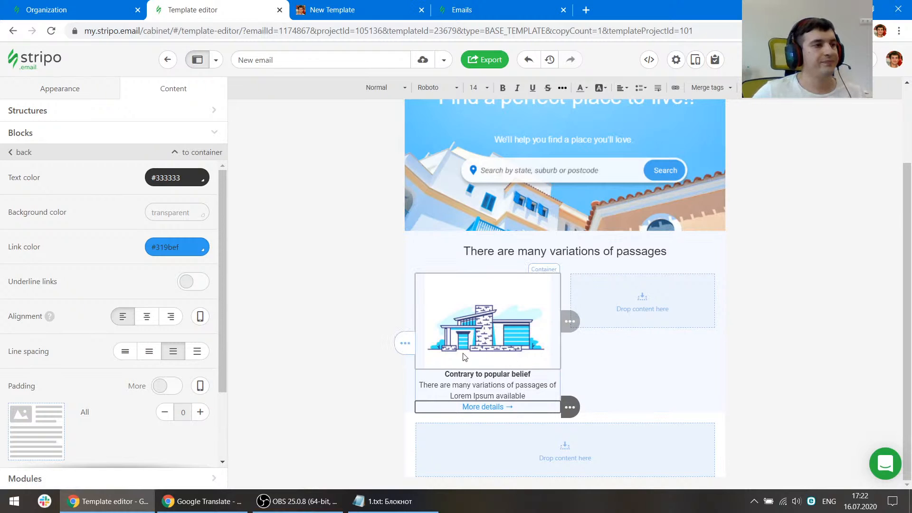
Set the background color of the first card's container to white (#ffffff)
left_click(547, 269)
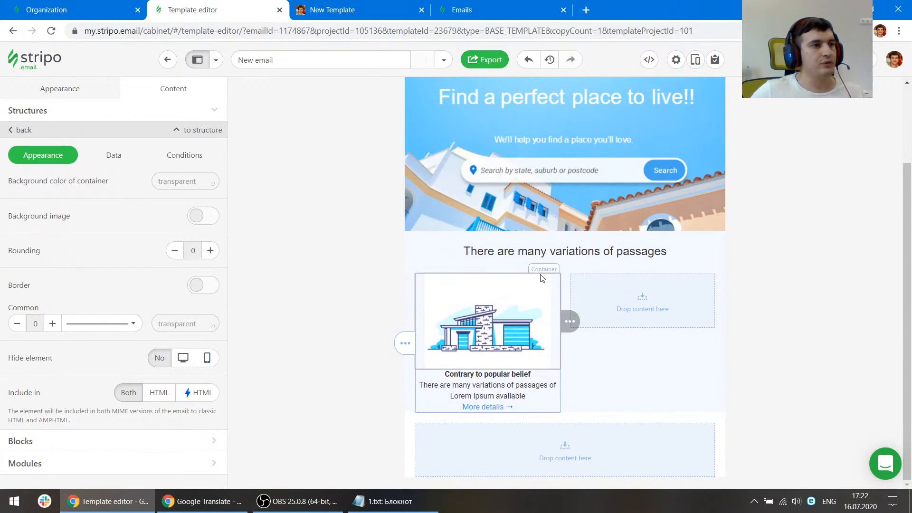
left_click(189, 182)
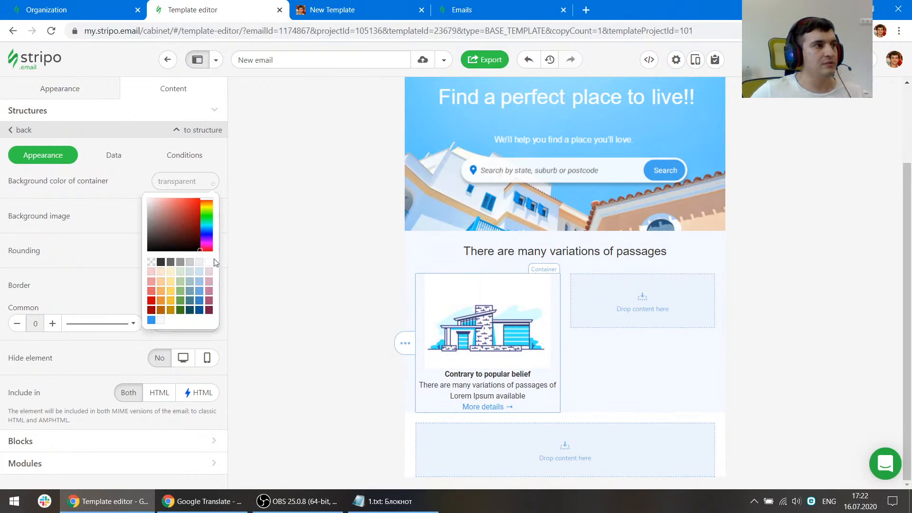
left_click(189, 184)
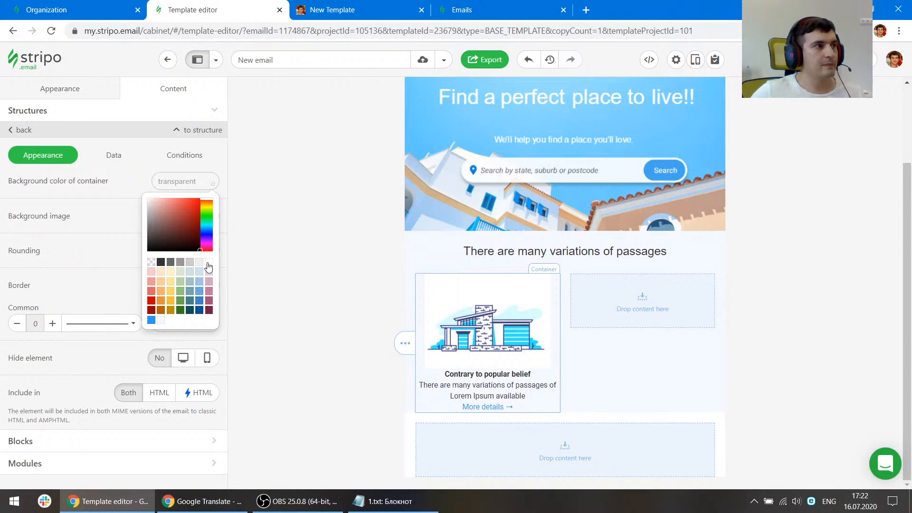
left_click(208, 264)
Inspect the first card's border radius in the reference template and set the container's rounding to 8
key("ctrl+Tab")
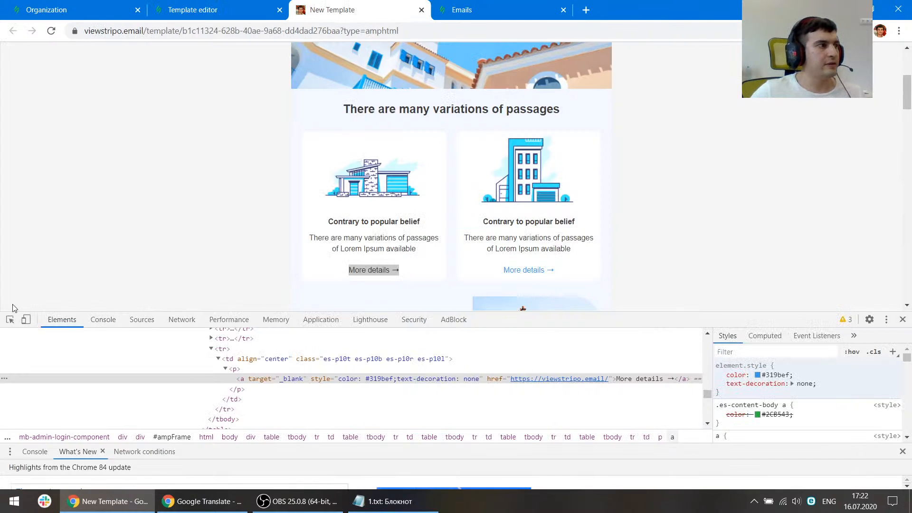
left_click(10, 320)
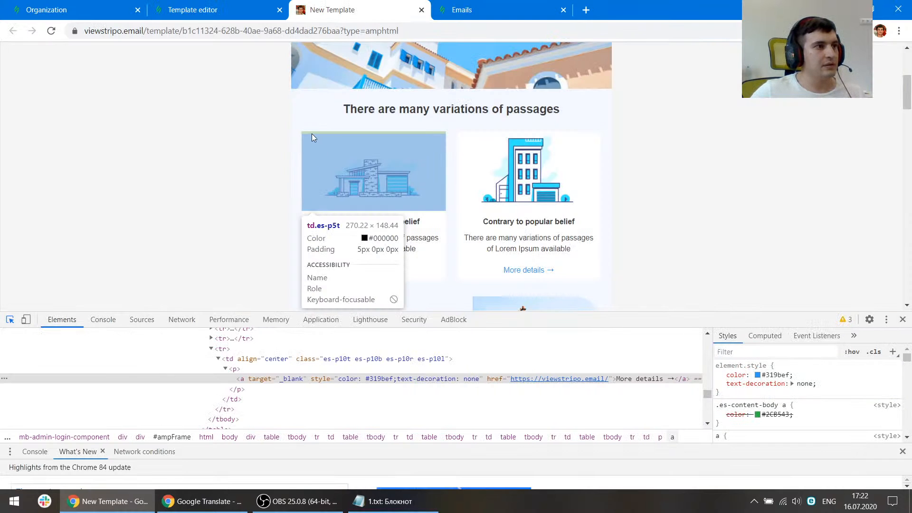
left_click(311, 137)
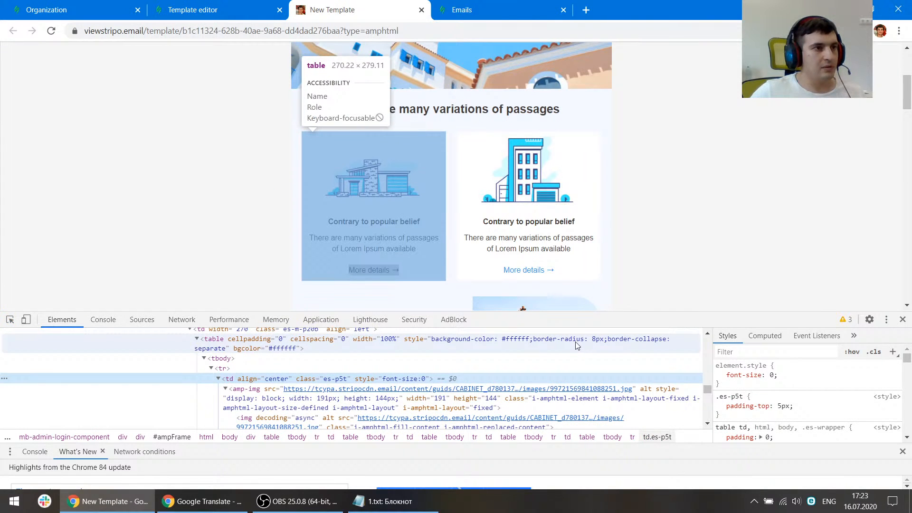
left_click(252, 7)
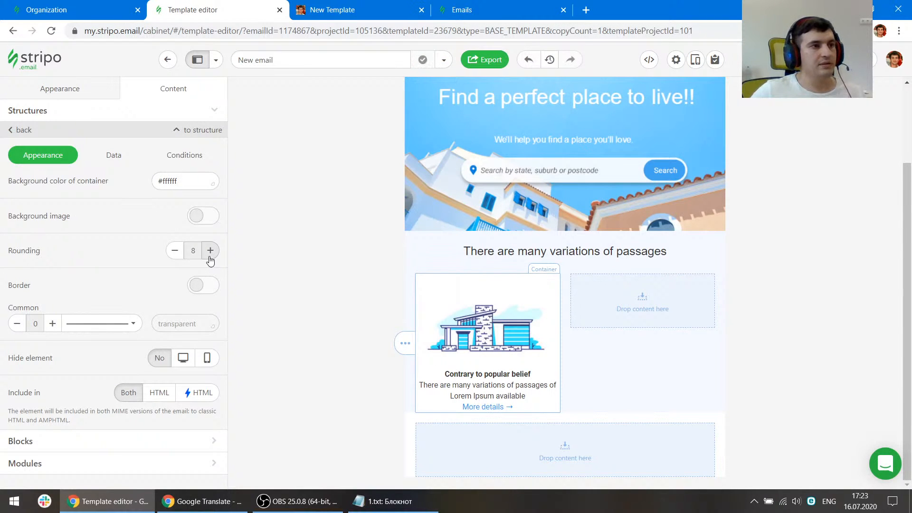
Inspect the cards section's padding in the reference template and set the two-column structure's bottom padding to 10
left_click(333, 10)
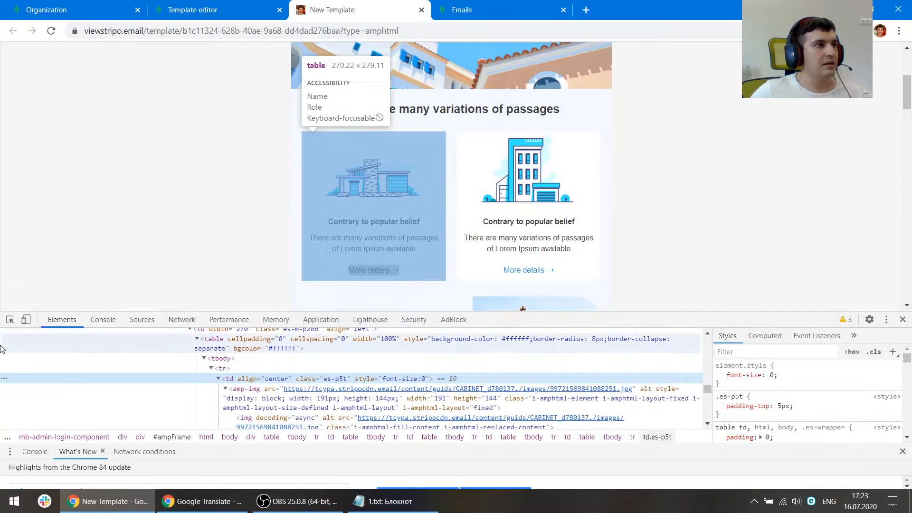
left_click(9, 320)
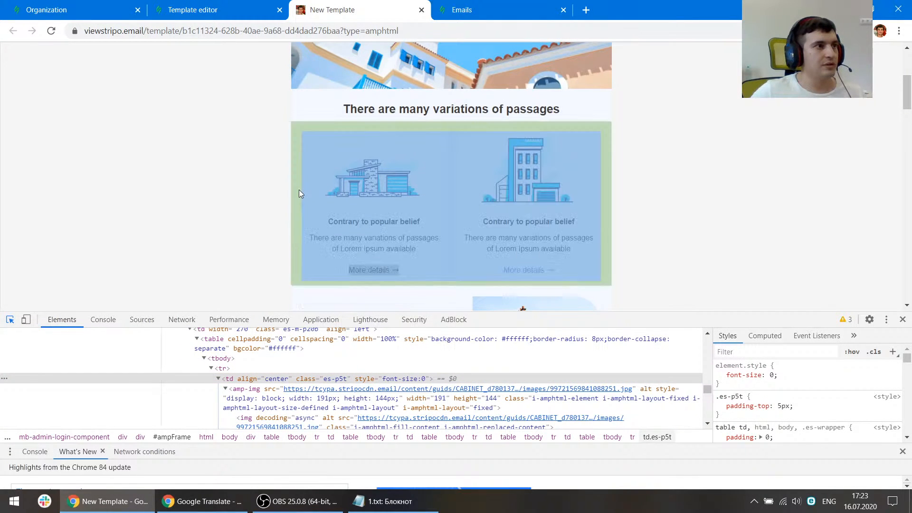
scroll(298, 209, "up", 1)
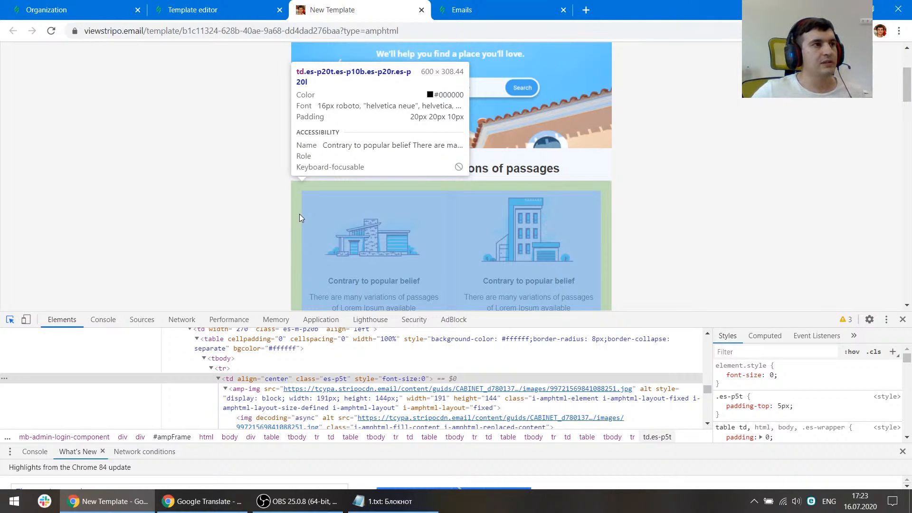
left_click(221, 10)
left_click(410, 281)
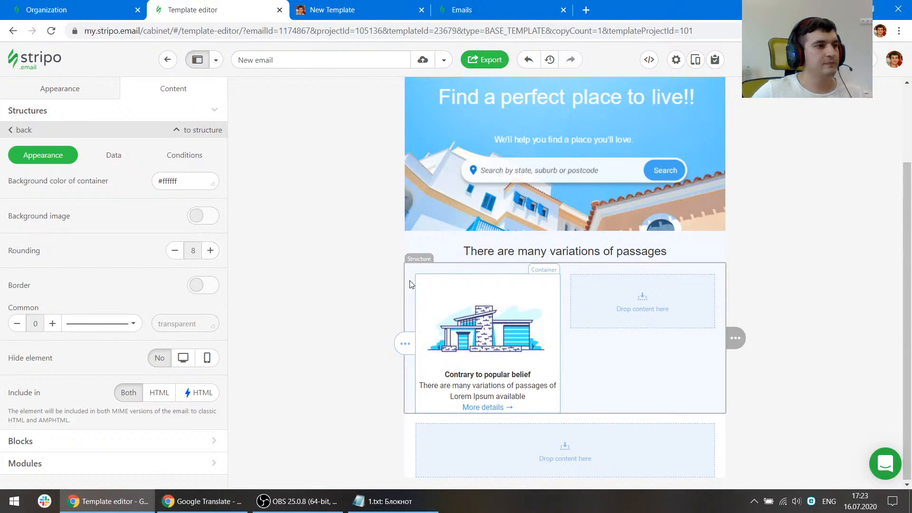
left_click(412, 284)
scroll(150, 294, "down", 3)
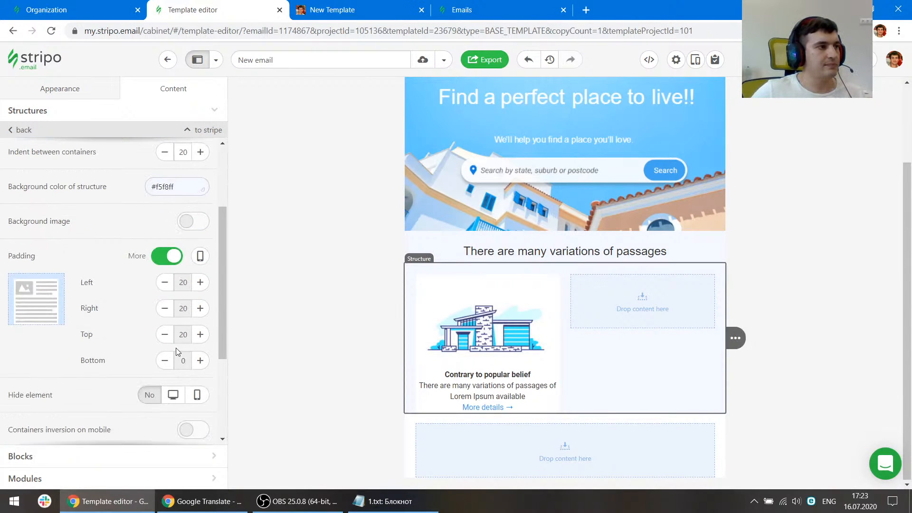
left_click(200, 360)
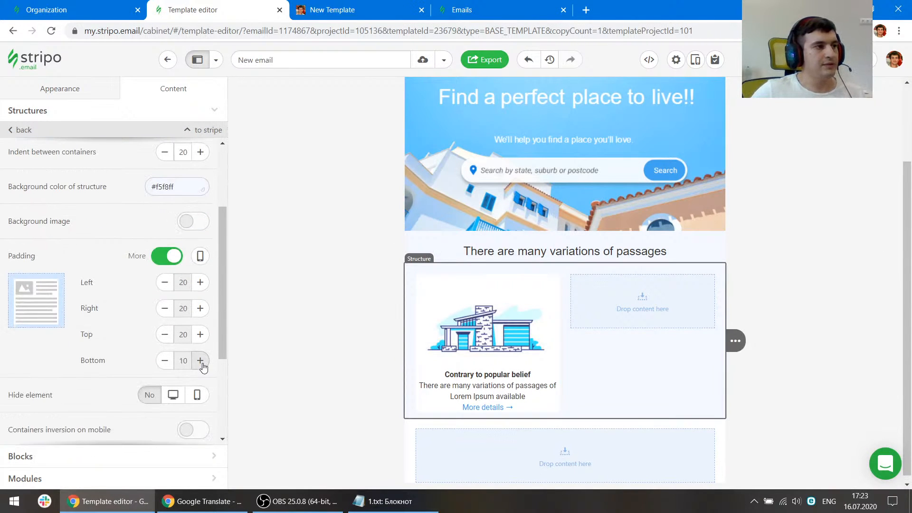
Enable per-side padding for the house image and add top padding to match the card in the reference template
left_click(350, 7)
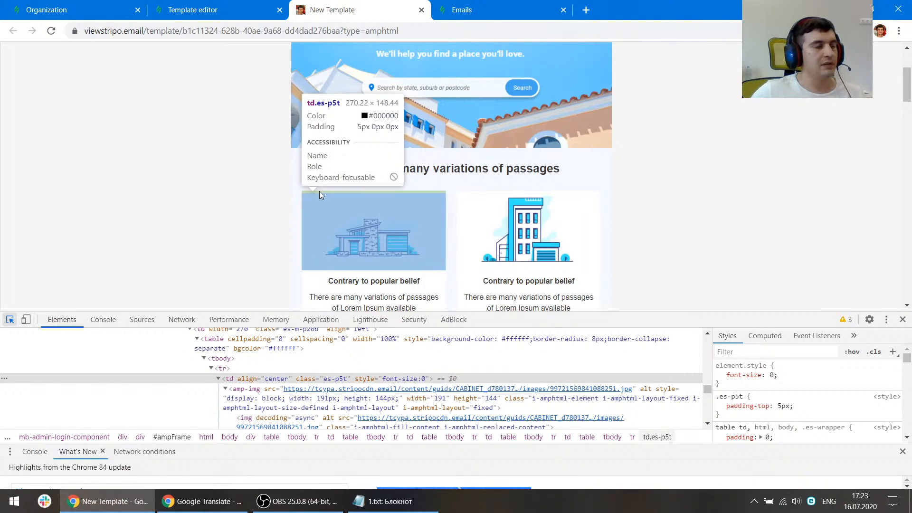
scroll(319, 191, "down", 2)
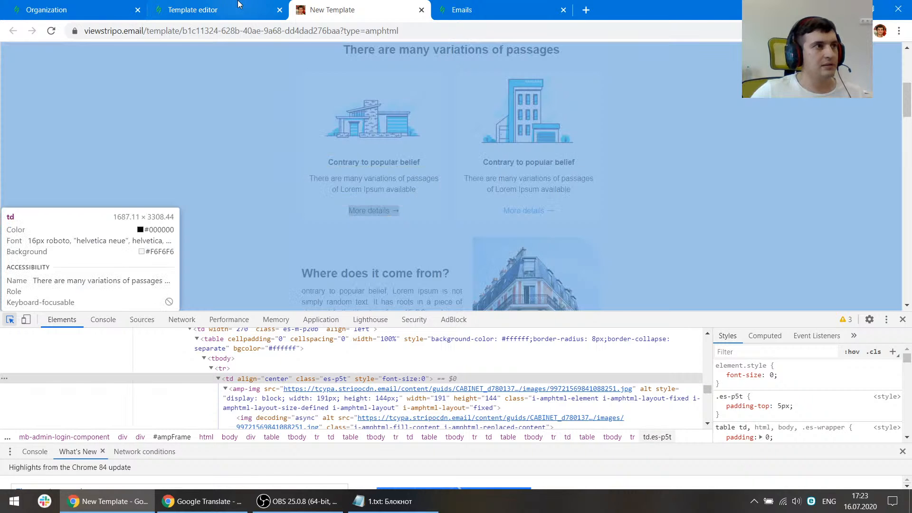
left_click(205, 10)
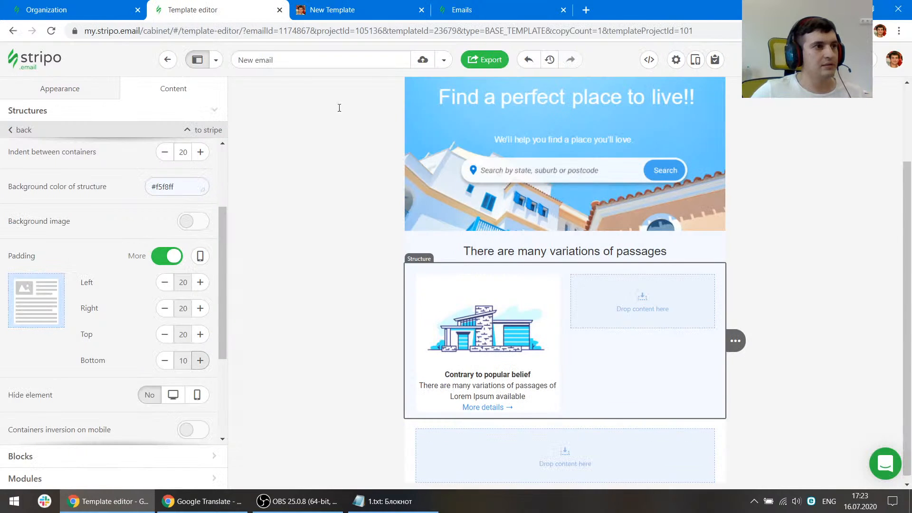
left_click(437, 299)
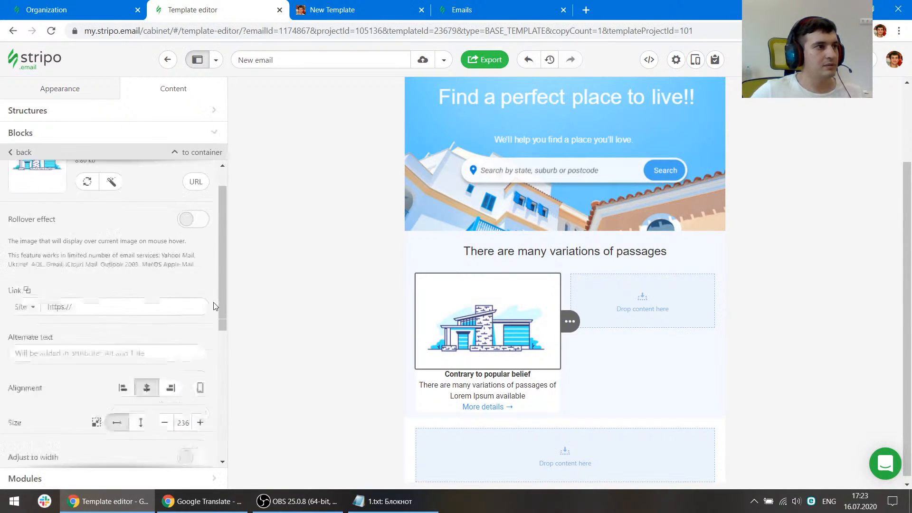
scroll(213, 306, "down", 5)
left_click(167, 295)
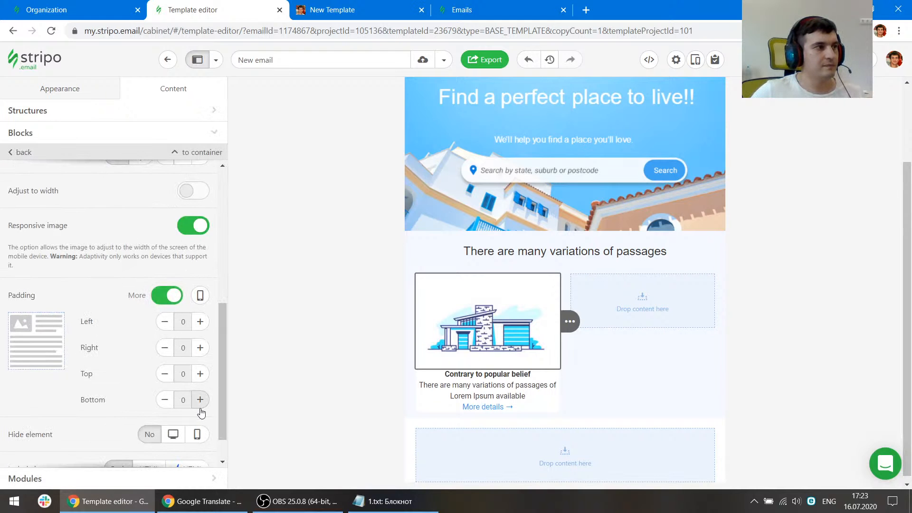
Enable per-side padding for the "Contrary to popular belief" heading block and add top padding to it
left_click(446, 376)
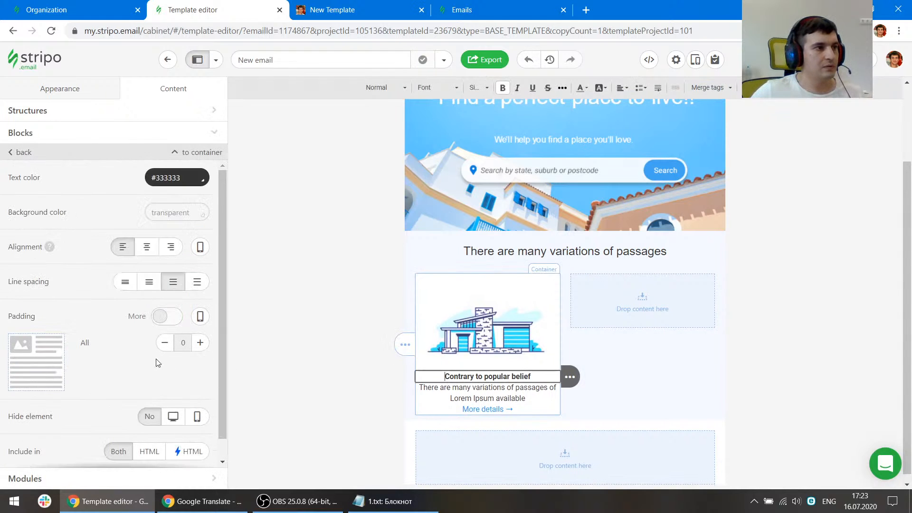
scroll(158, 364, "down", 1)
left_click(164, 295)
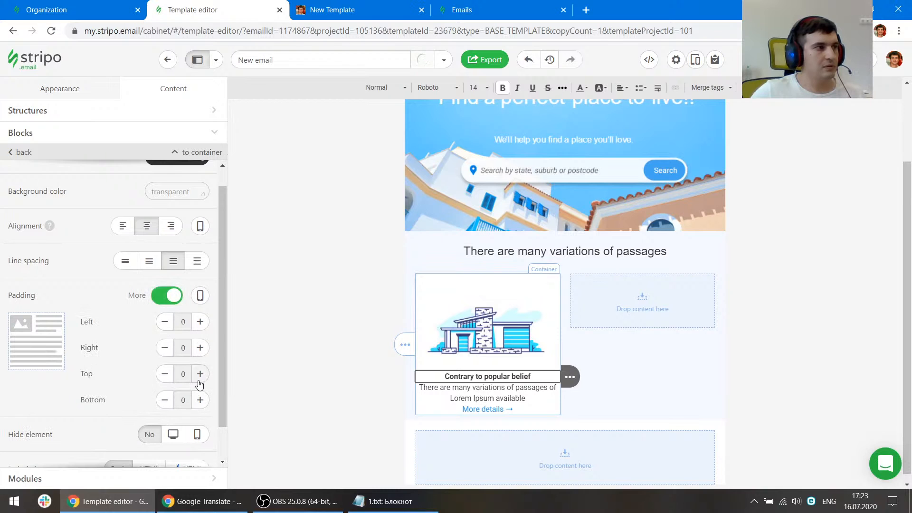
Set the padding on all sides to 10 for the card's description text and its "More details →" link block
left_click(421, 391)
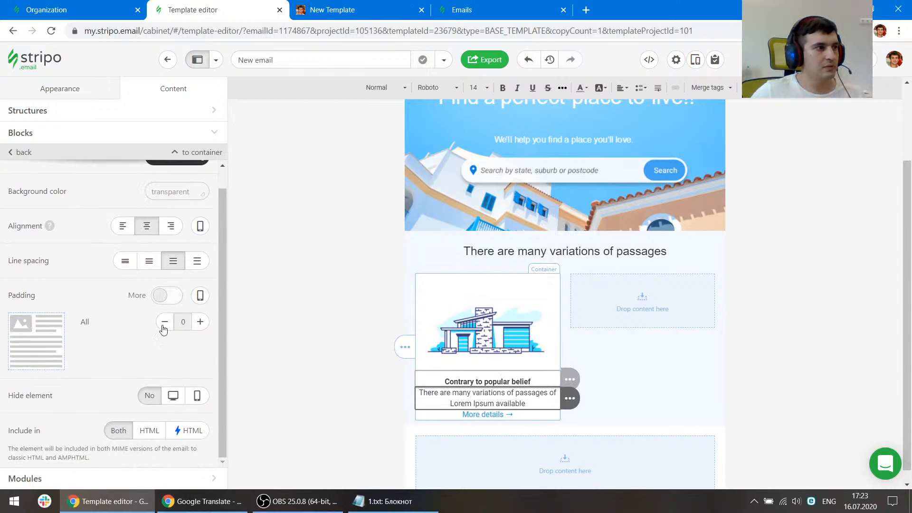
left_click(200, 322)
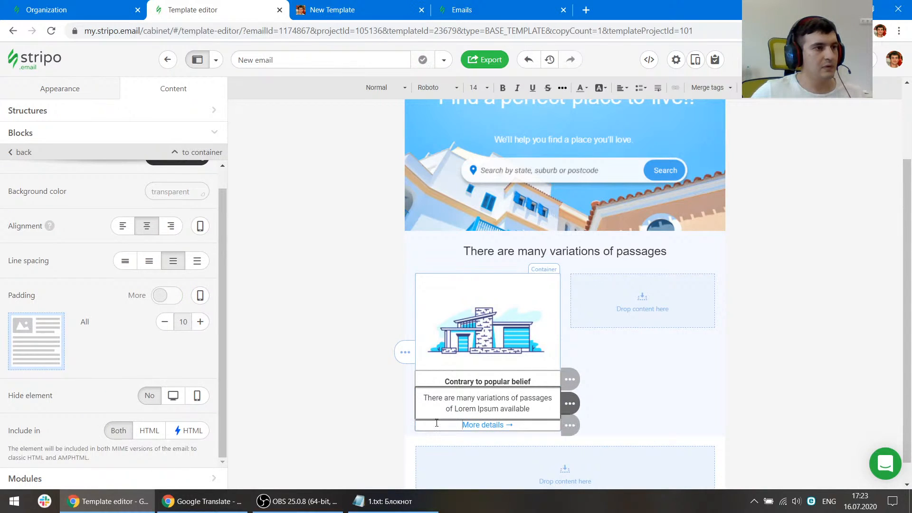
left_click(437, 423)
scroll(174, 359, "down", 1)
left_click(200, 397)
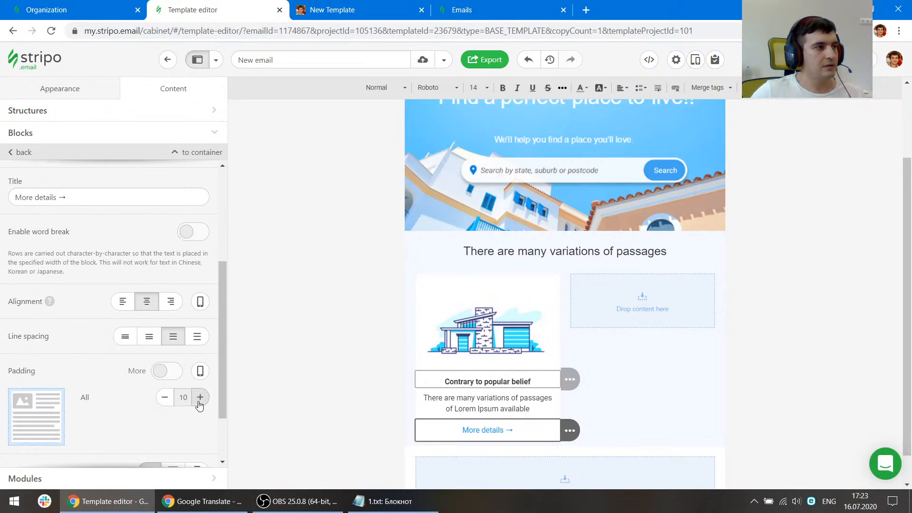
scroll(539, 261, "down", 1)
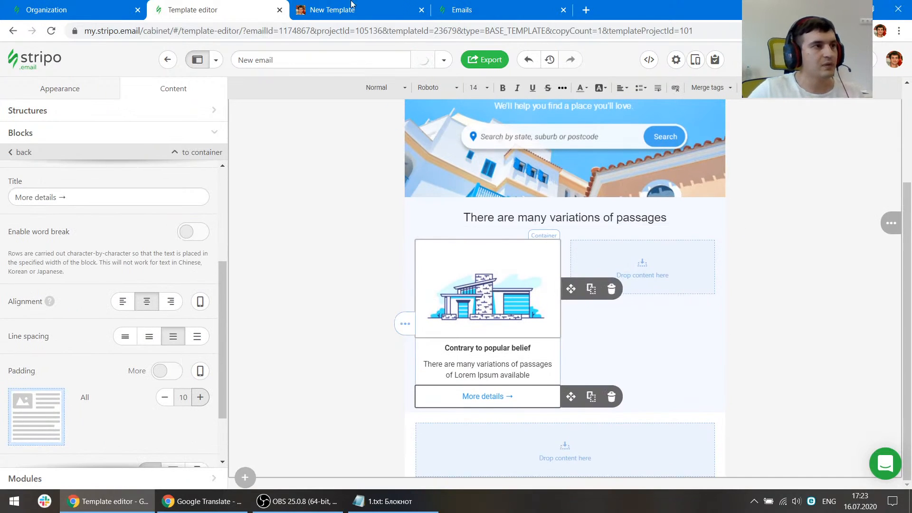
Inspect the first card's "More details →" link in the reference template and return to the template editor
key("ctrl+Tab")
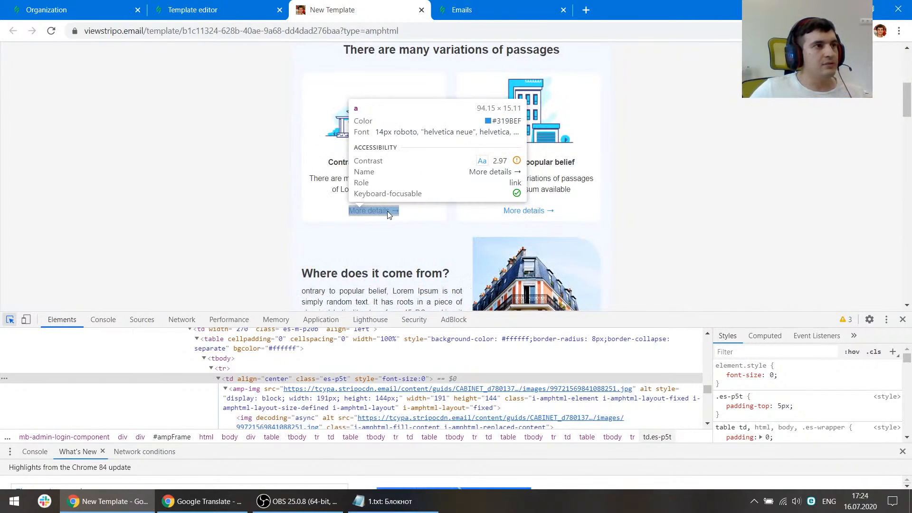
left_click(387, 211)
key("ctrl+shift+Tab")
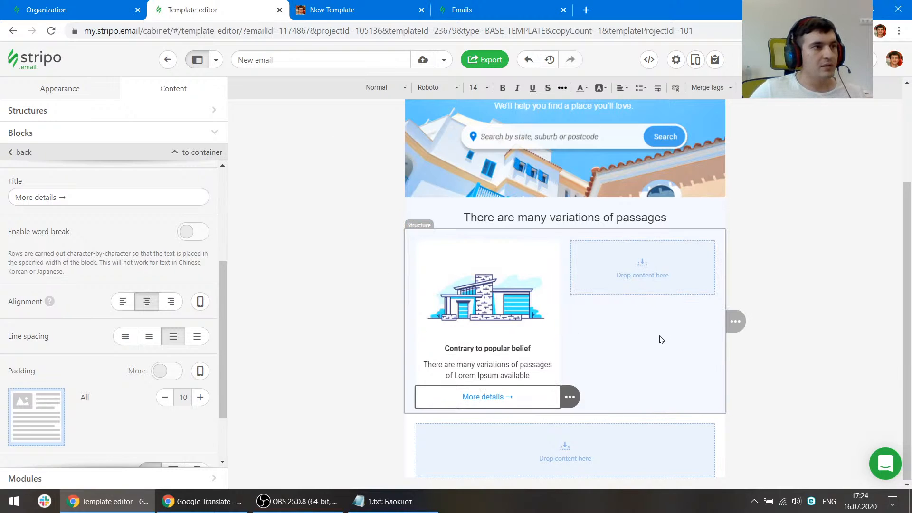
Copy the finished house card's container into the empty container beside it
mouse_move(408, 325)
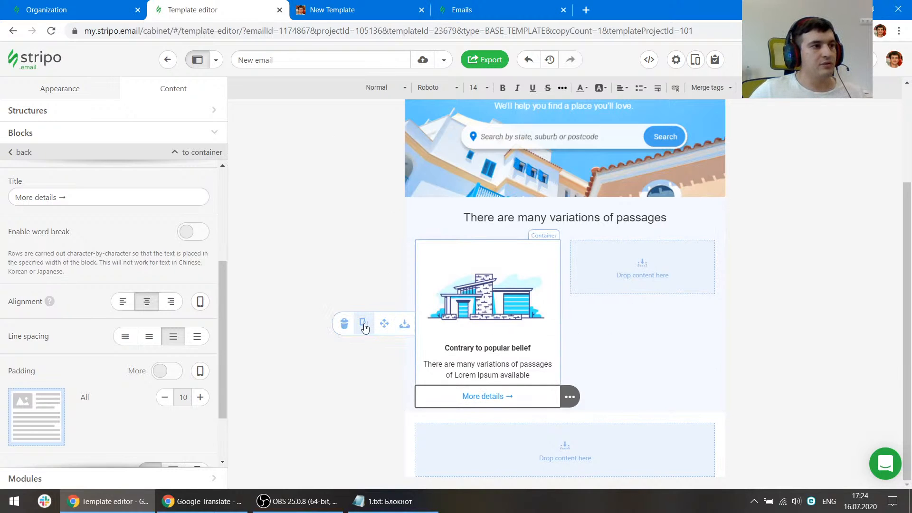
left_click_drag(364, 327, 651, 251)
Replace the second card's image with the tall building picture, using the image URL taken from the reference template's code
key("ctrl+Tab")
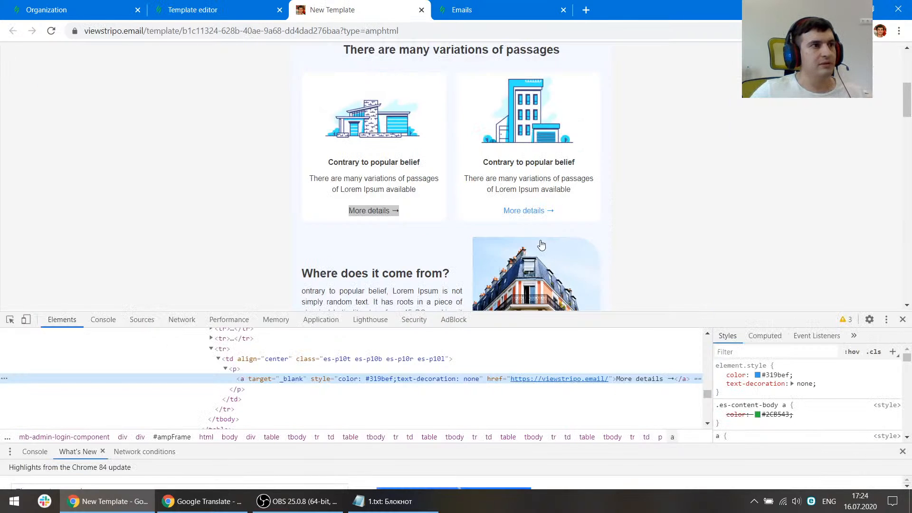
scroll(542, 244, "up", 1)
left_click(10, 322)
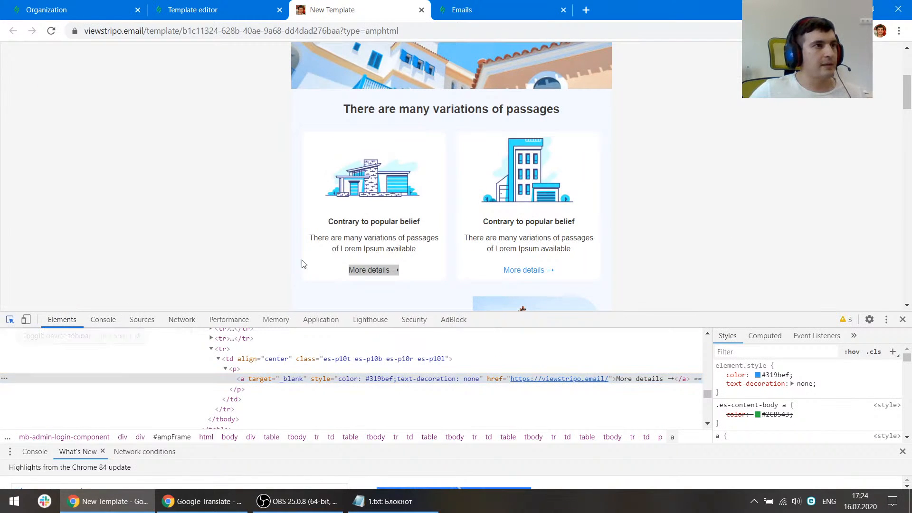
left_click(517, 202)
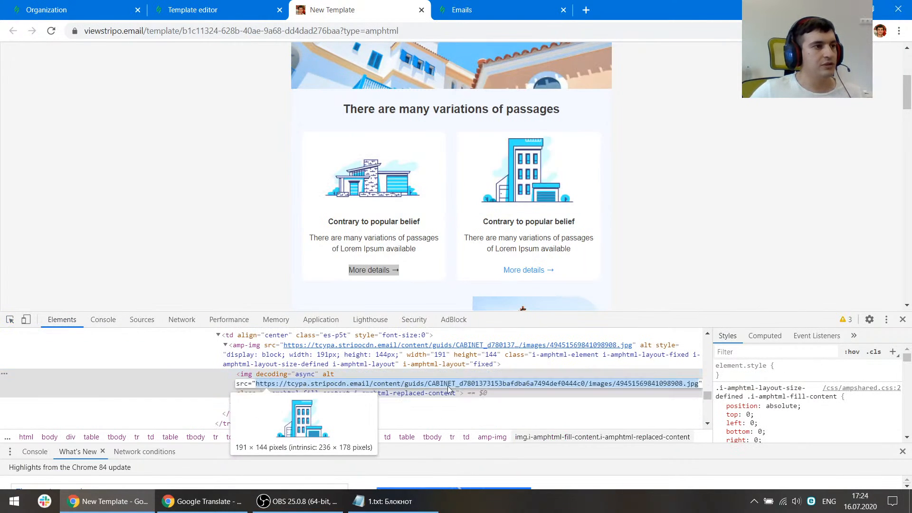
left_click(205, 5)
left_click(683, 304)
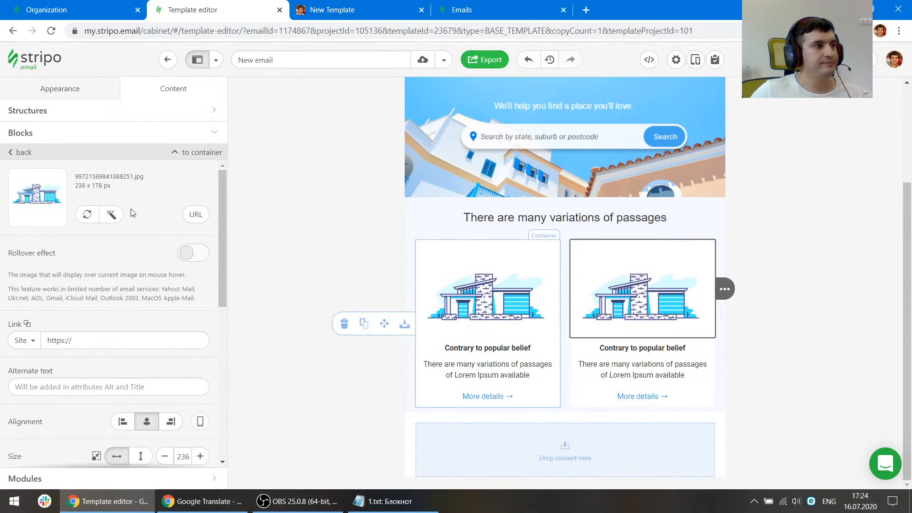
triple_click(111, 258)
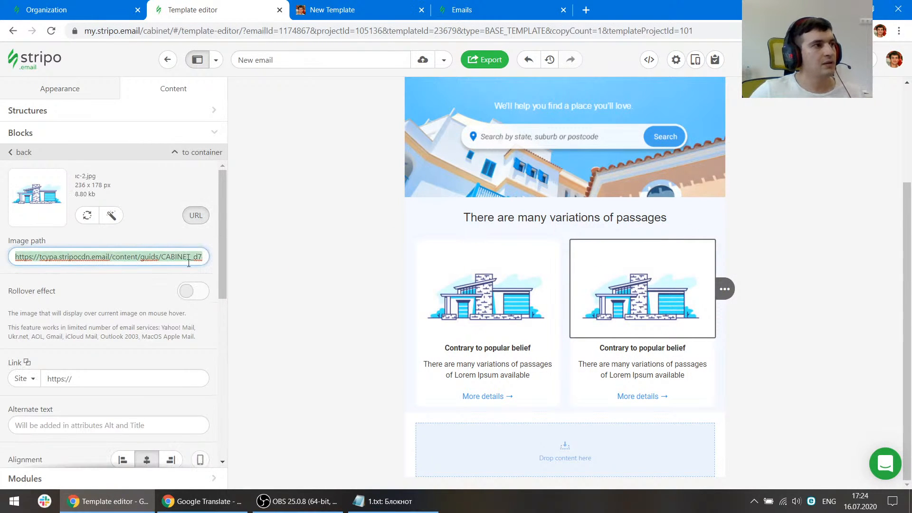
key("ctrl+v")
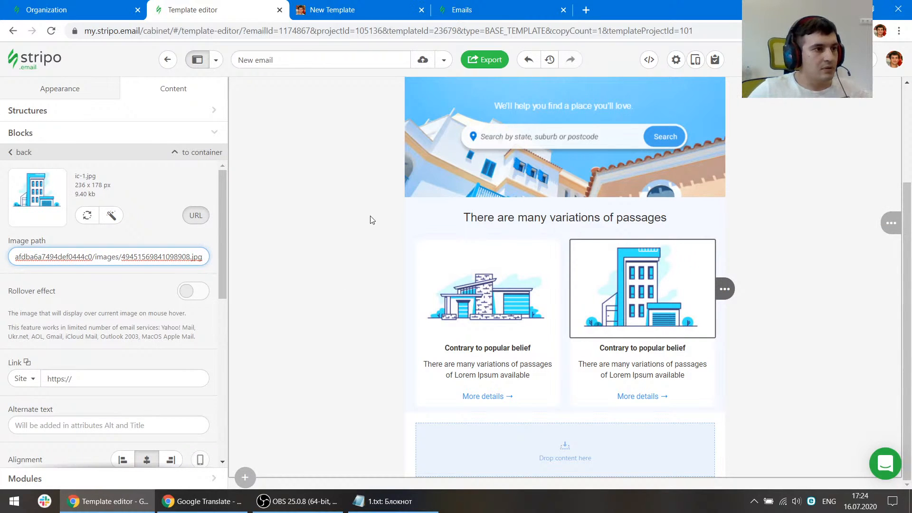
Check the next sections of the reference template and duplicate the empty structure below the cards four times
left_click(373, 4)
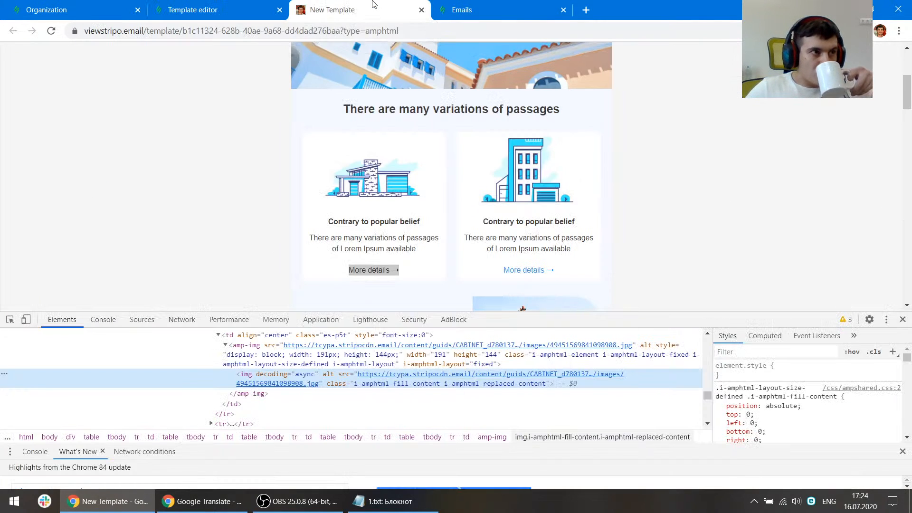
scroll(526, 214, "down", 4)
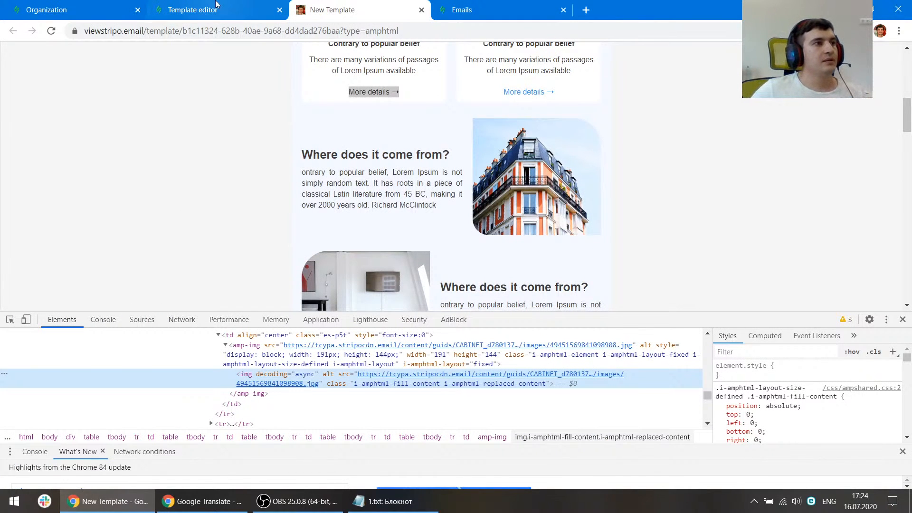
left_click(200, 10)
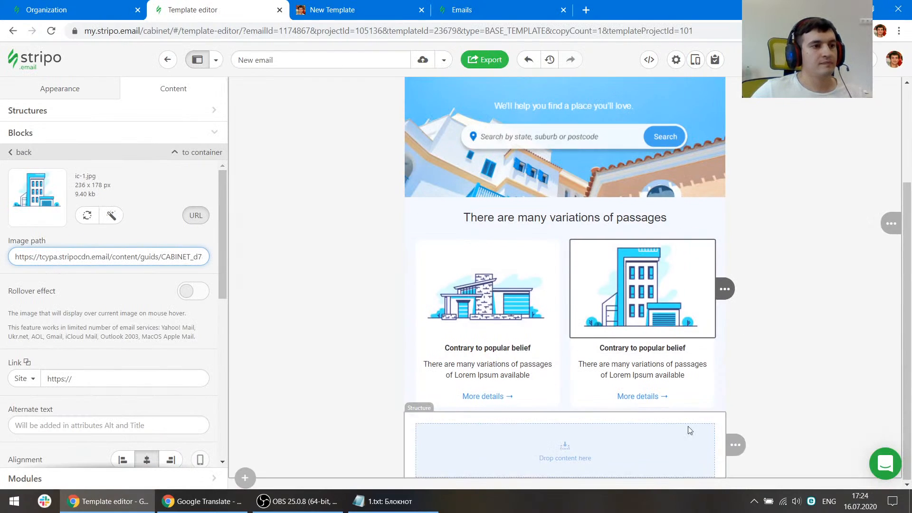
left_click(776, 448)
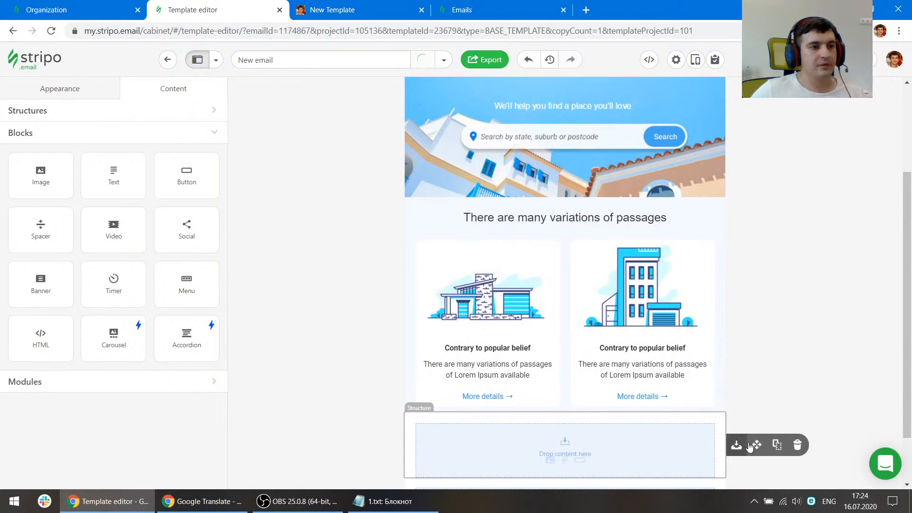
left_click(777, 448)
scroll(775, 442, "down", 3)
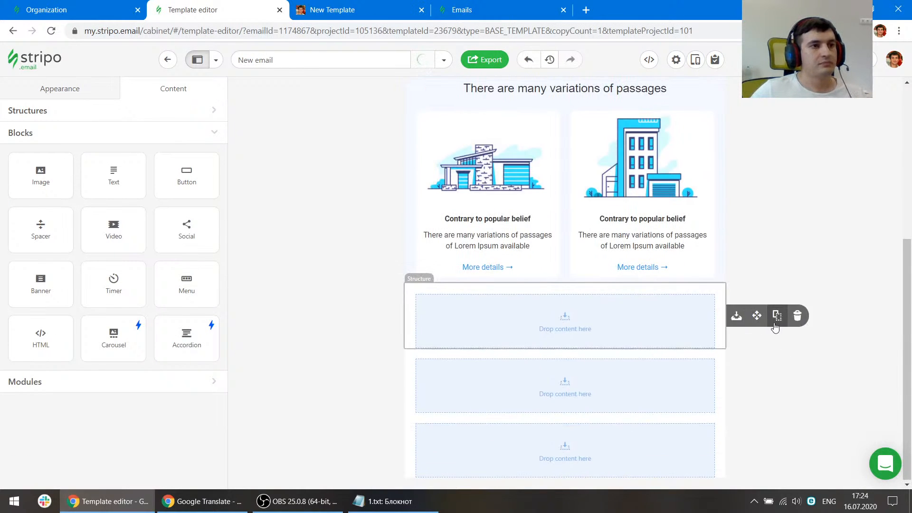
left_click(777, 316)
left_click(773, 316)
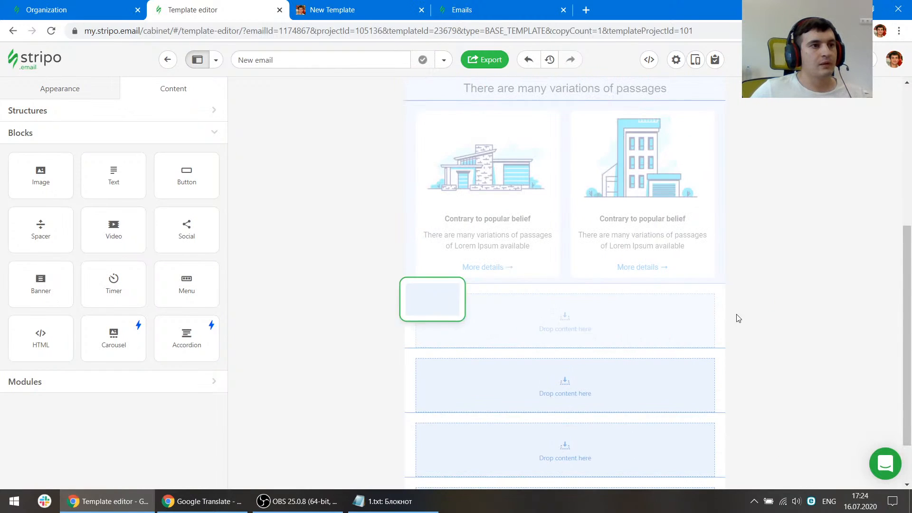
scroll(447, 219, "down", 1)
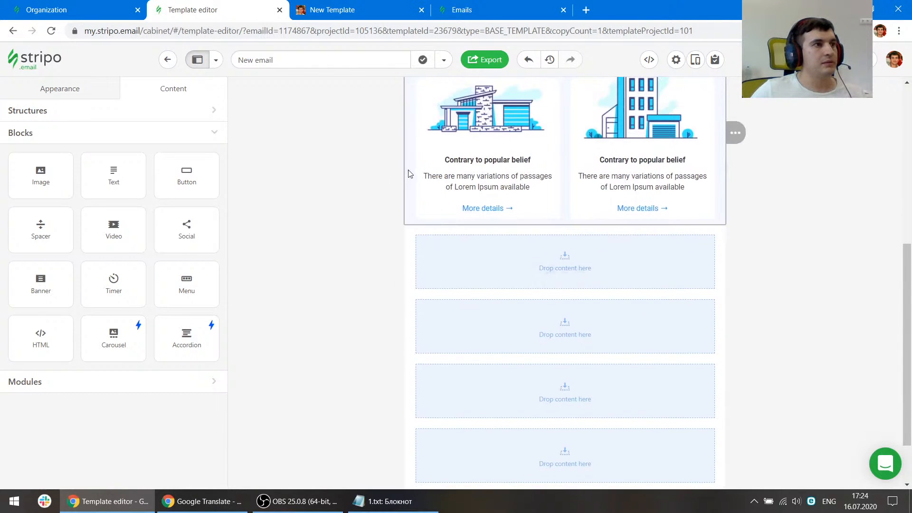
Split the first empty structure below the cards into two containers of equal 270 width
left_click(456, 232)
left_click(193, 186)
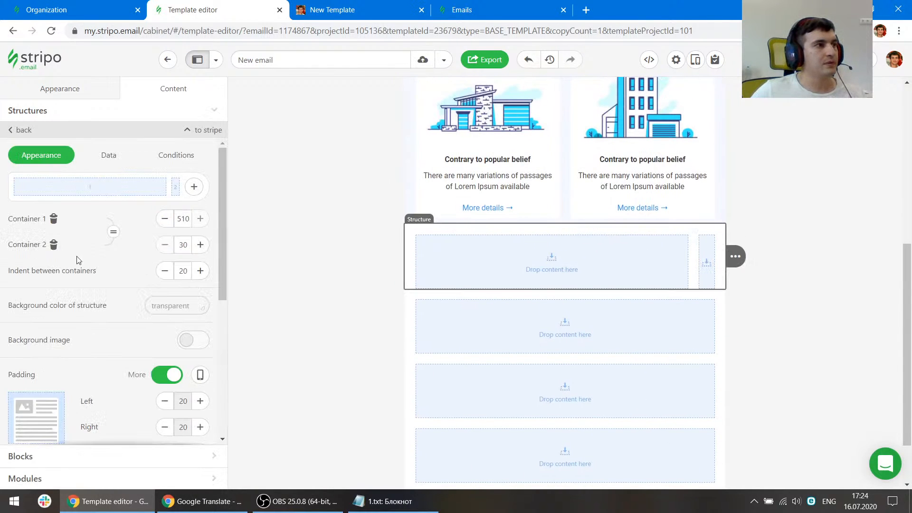
left_click(113, 232)
Insert the corner building photo from the reference template into the second container of the split structure by its external link
left_click(351, 7)
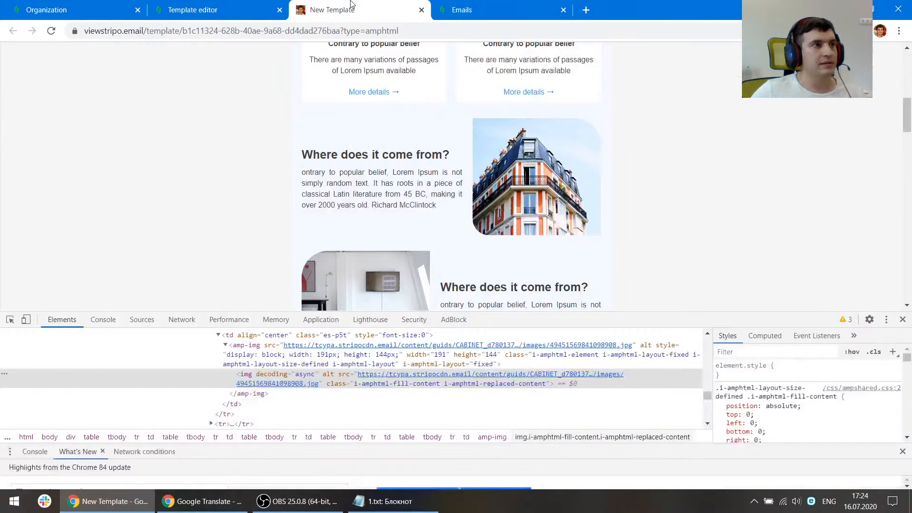
left_click(10, 322)
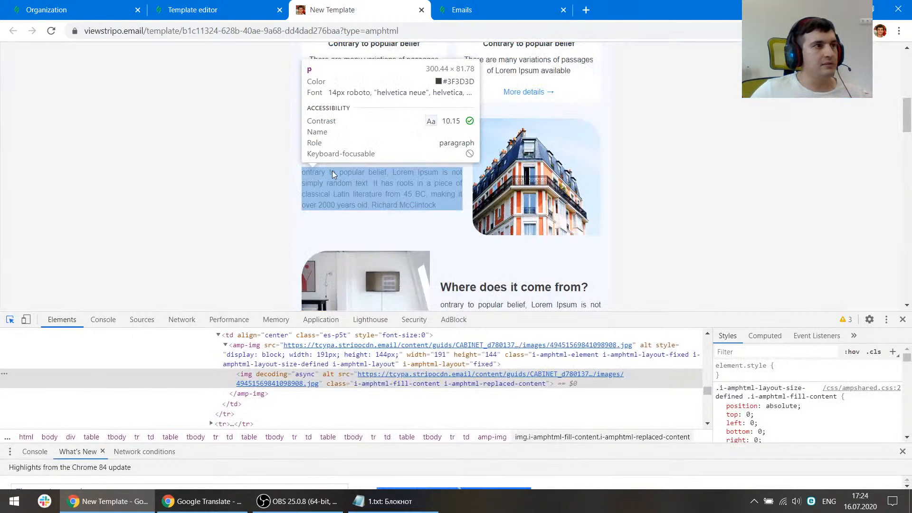
left_click(538, 185)
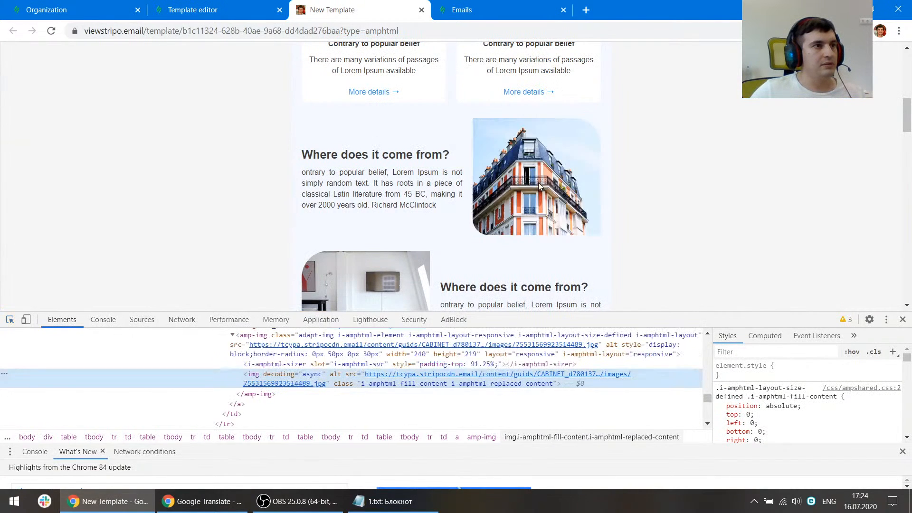
double_click(484, 383)
left_click(221, 4)
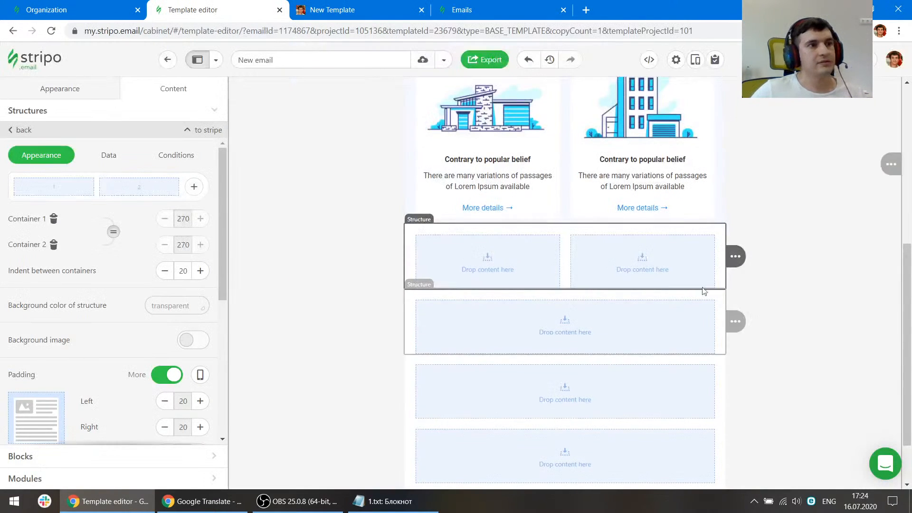
left_click(628, 275)
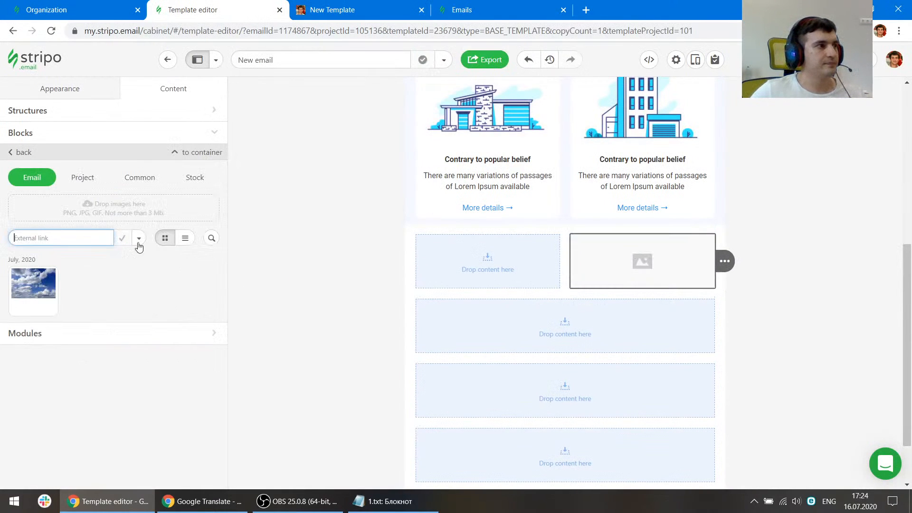
key("ctrl+v")
left_click(139, 238)
left_click(115, 273)
left_click(122, 238)
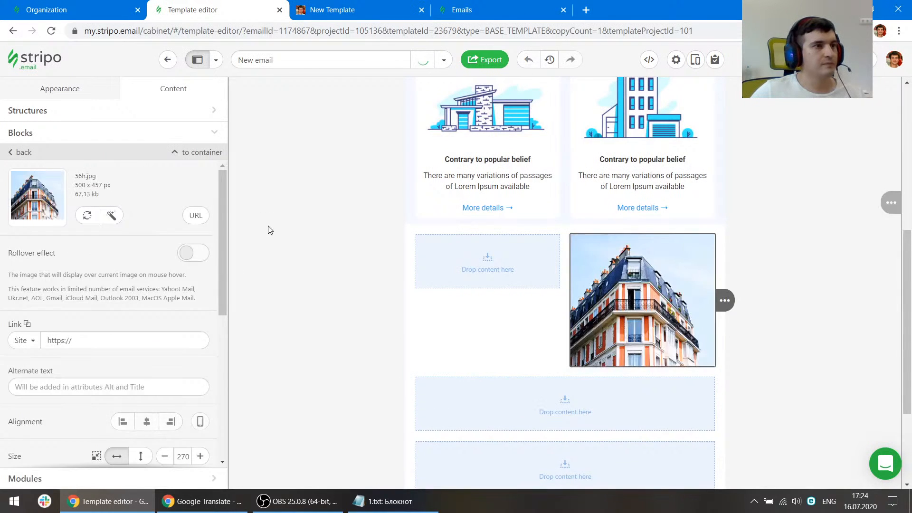
Add the reference template's heading "Where does it come from?" as a text block in the first container and format it as Heading 2
left_click(332, 9)
left_click_drag(455, 155, 302, 157)
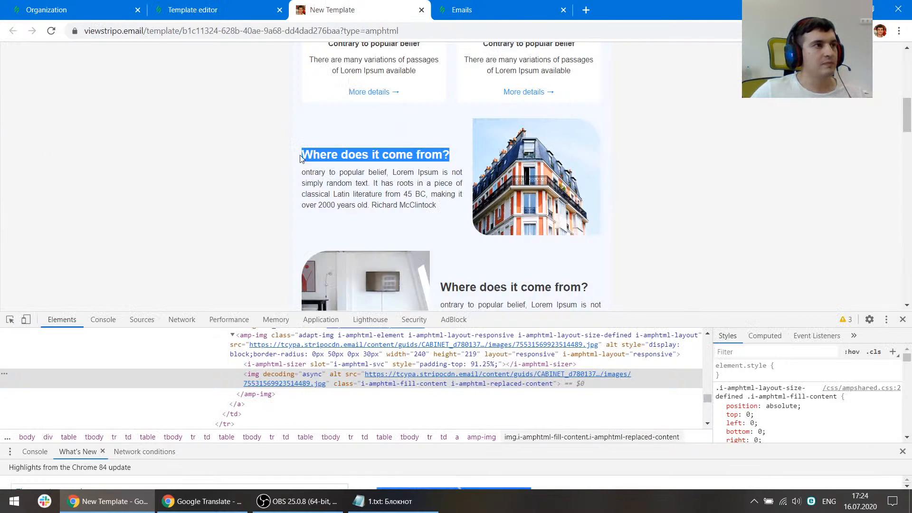
left_click(209, 9)
left_click(488, 275)
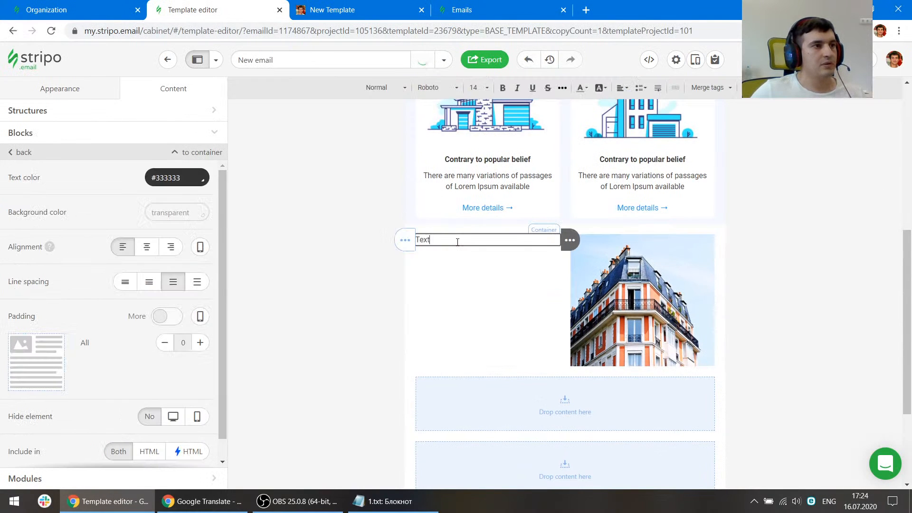
key("ctrl+v")
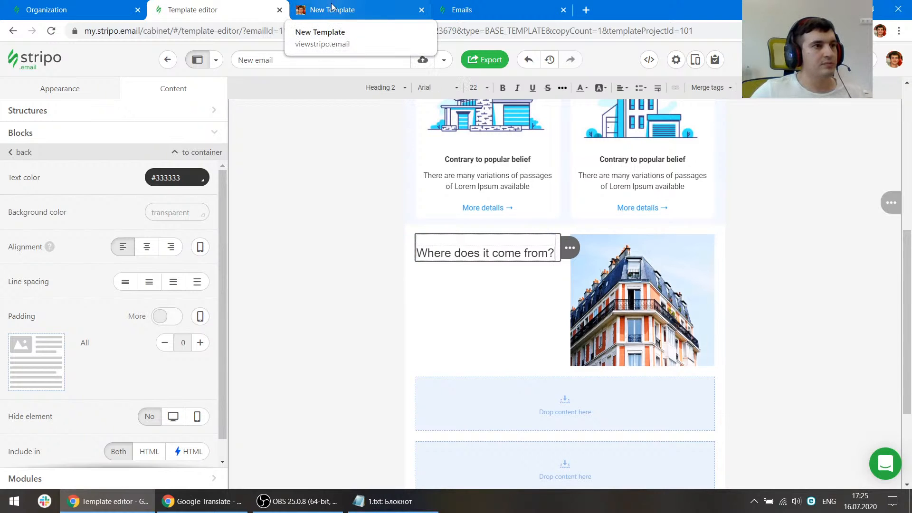
key("ctrl+a")
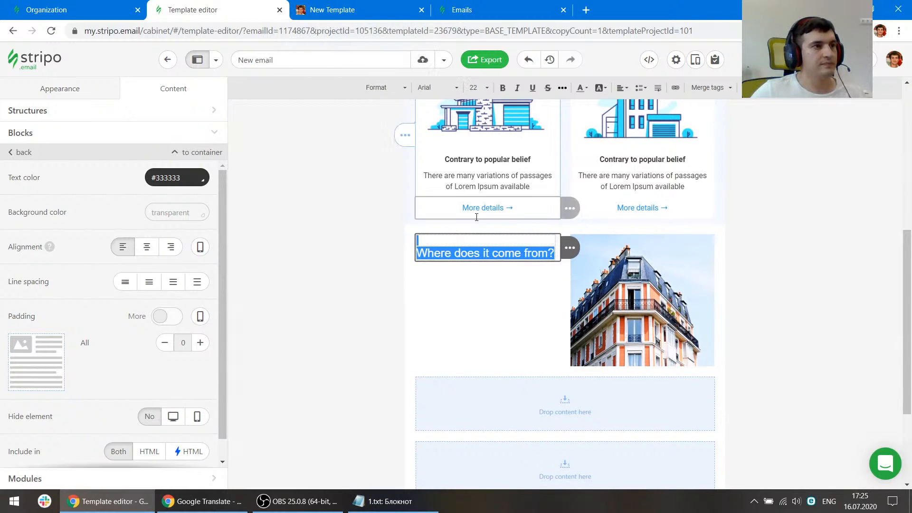
left_click(399, 88)
left_click(393, 164)
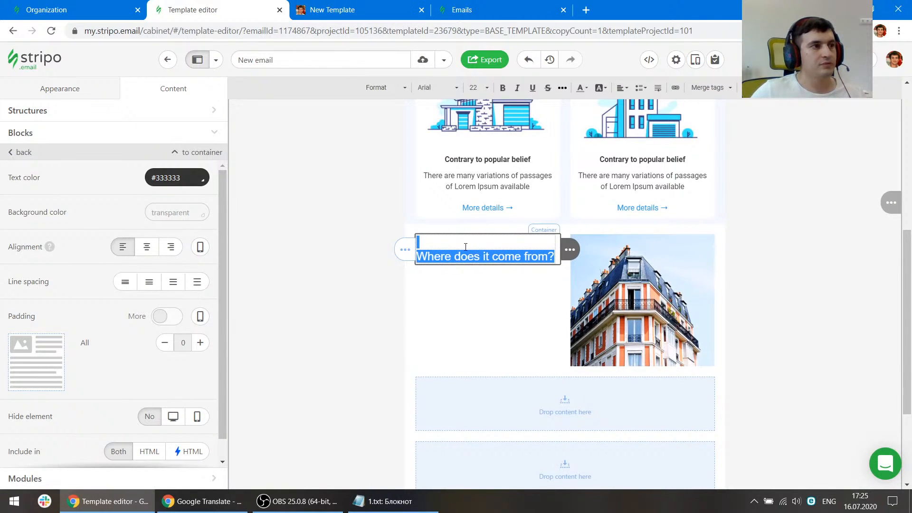
left_click(460, 246)
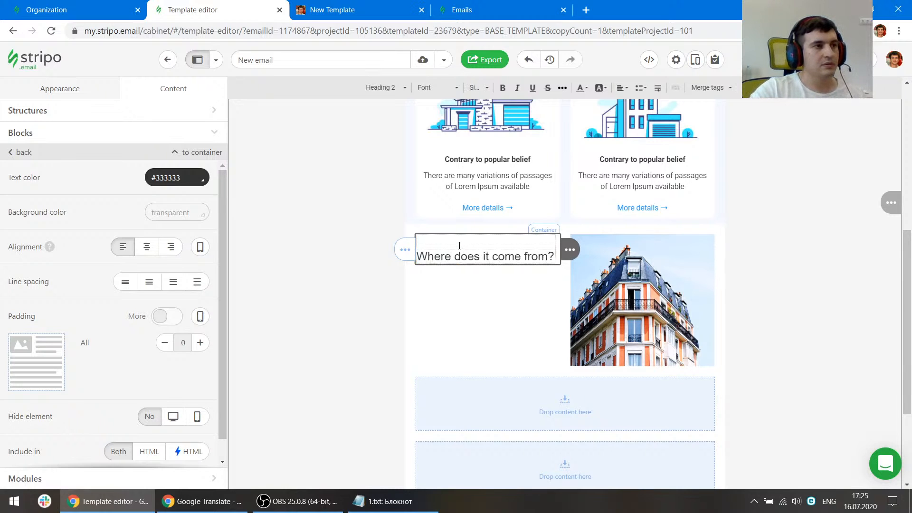
Examine the HTML code of the pasted heading block, compare it with the reference template, and delete the block
left_click(650, 60)
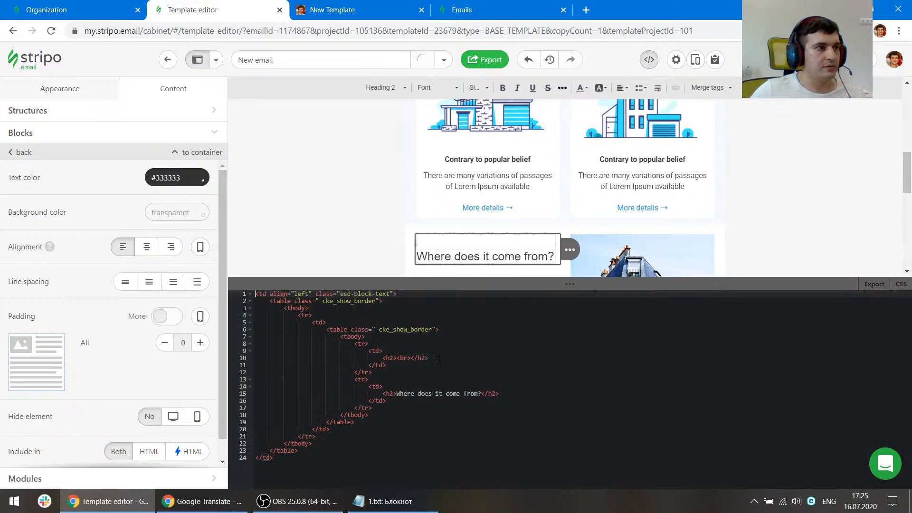
scroll(374, 195, "down", 1)
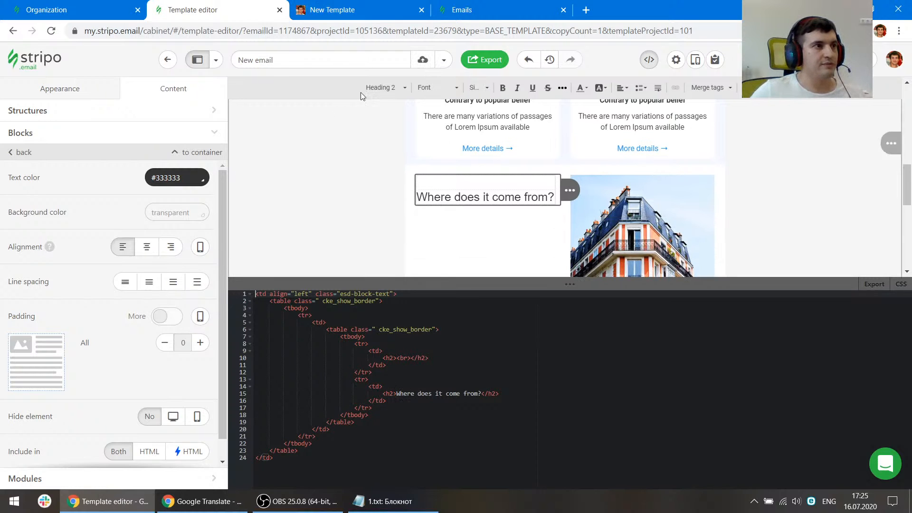
left_click(365, 10)
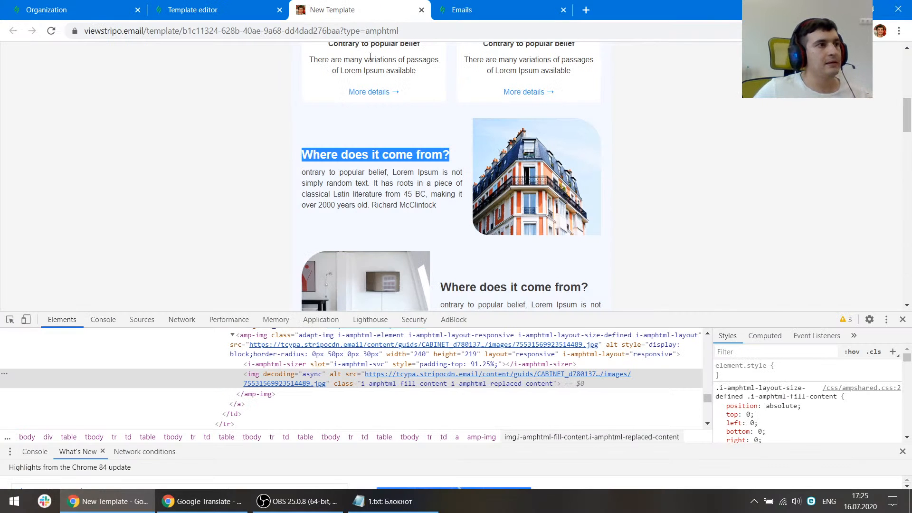
left_click(221, 6)
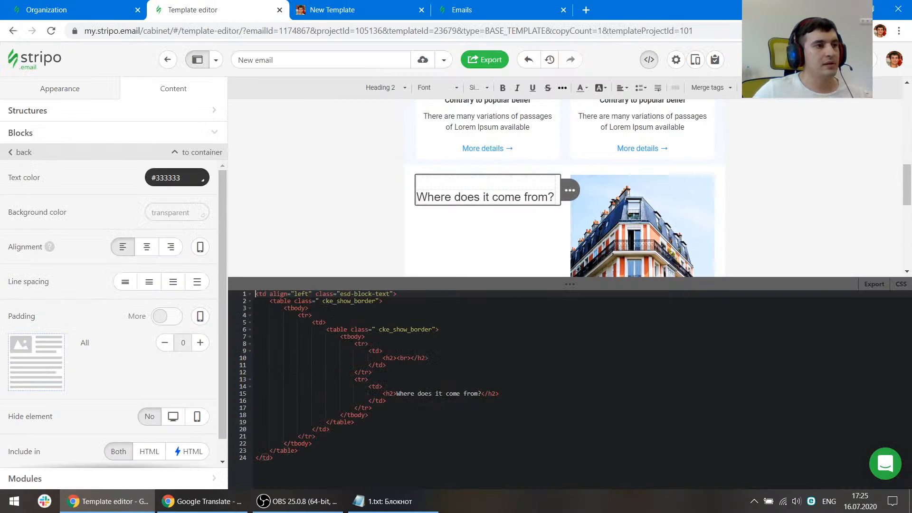
left_click(471, 394)
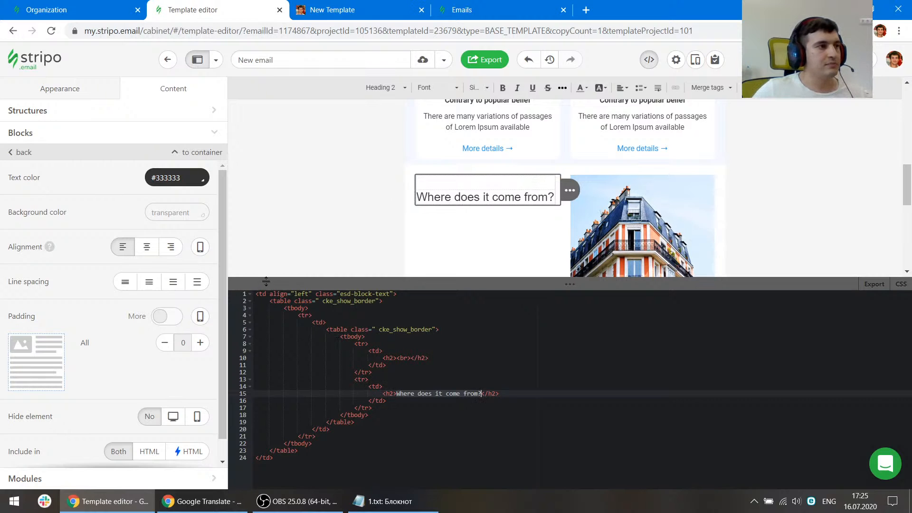
mouse_move(570, 190)
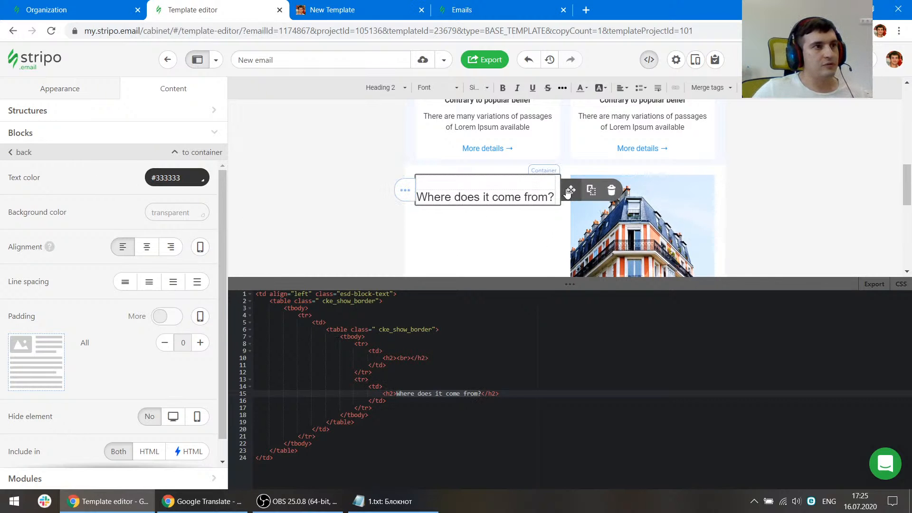
left_click(611, 191)
Add a new text block to the emptied first container with the plain text "Where does it come from?"
left_click(489, 220)
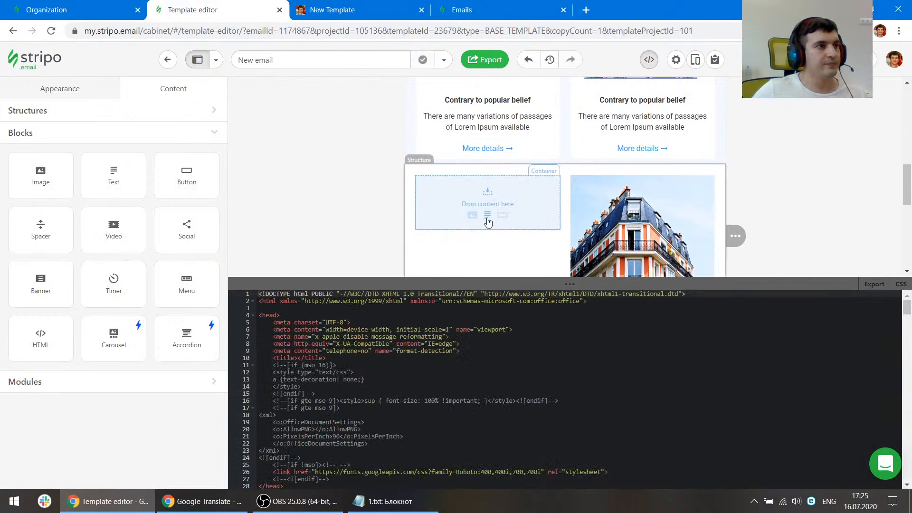
key("ctrl+a")
key("ctrl+v")
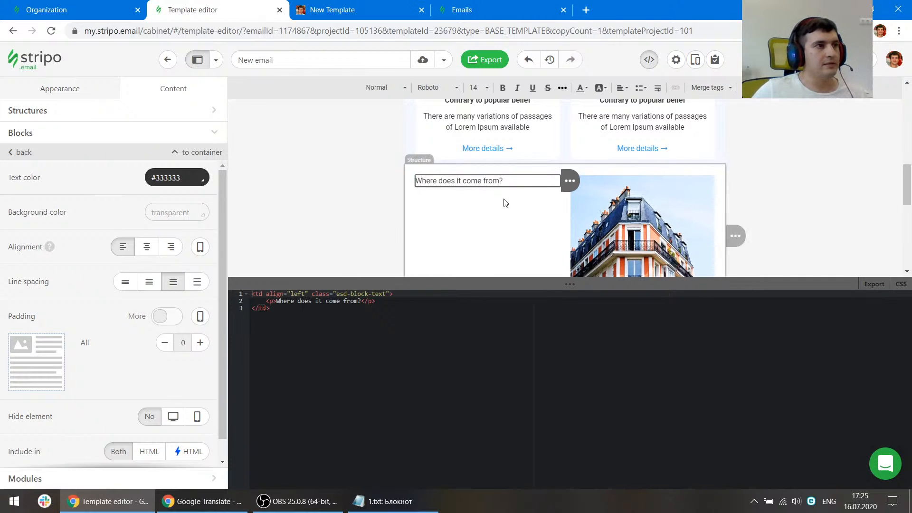
Format the text "Where does it come from?" as a centred, bold Heading 2
key("shift+Left")
key("ctrl+a")
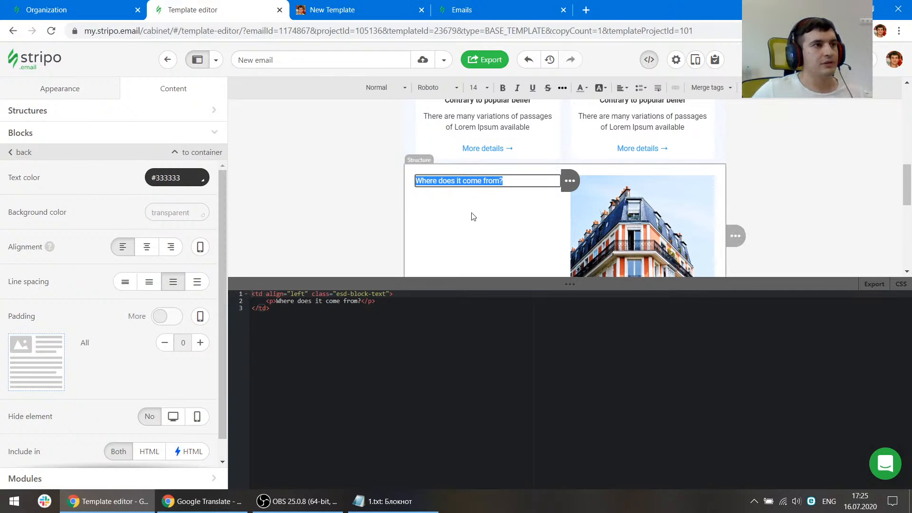
left_click(622, 88)
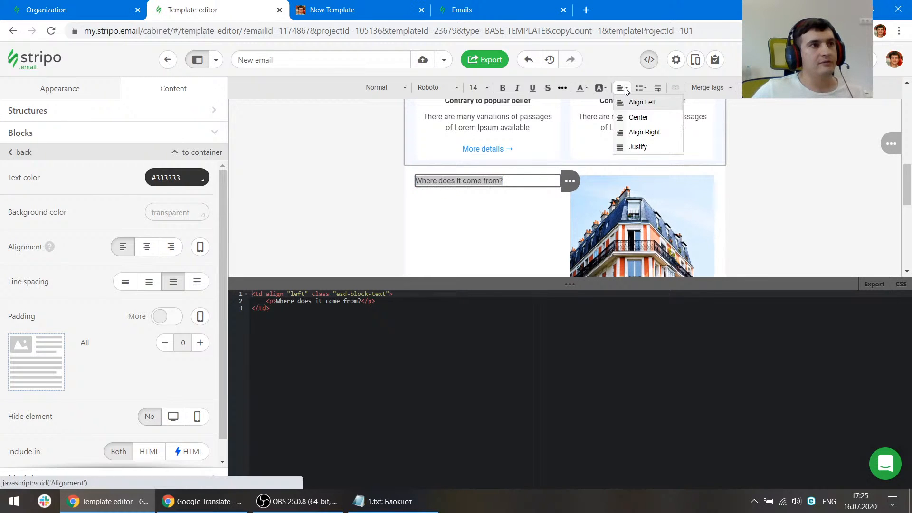
left_click(635, 119)
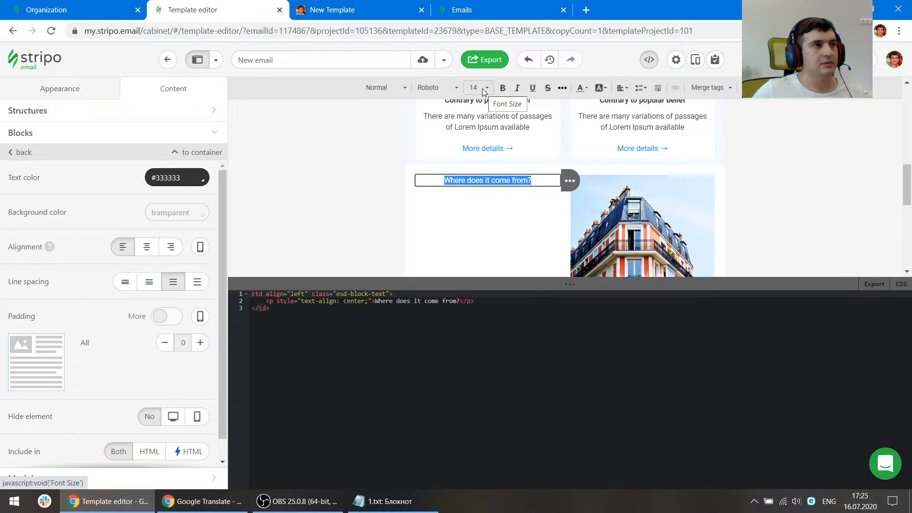
left_click(403, 90)
left_click(392, 90)
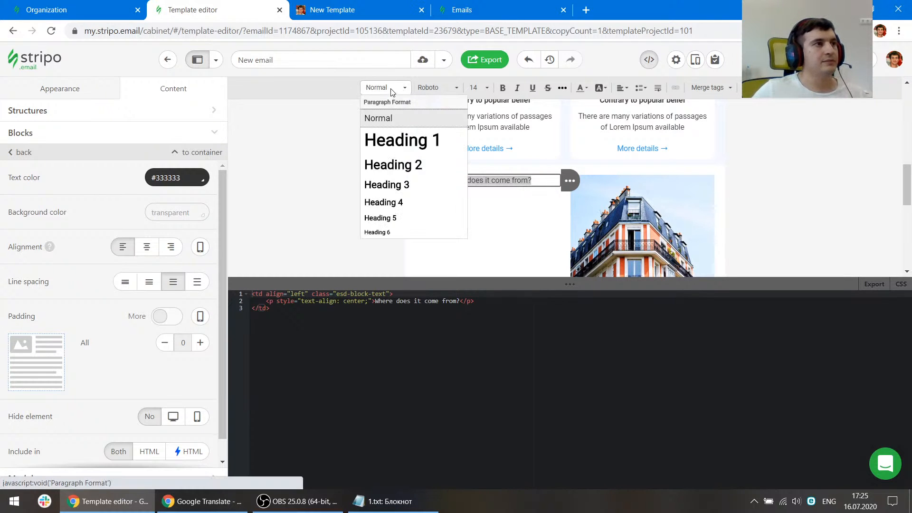
left_click(393, 163)
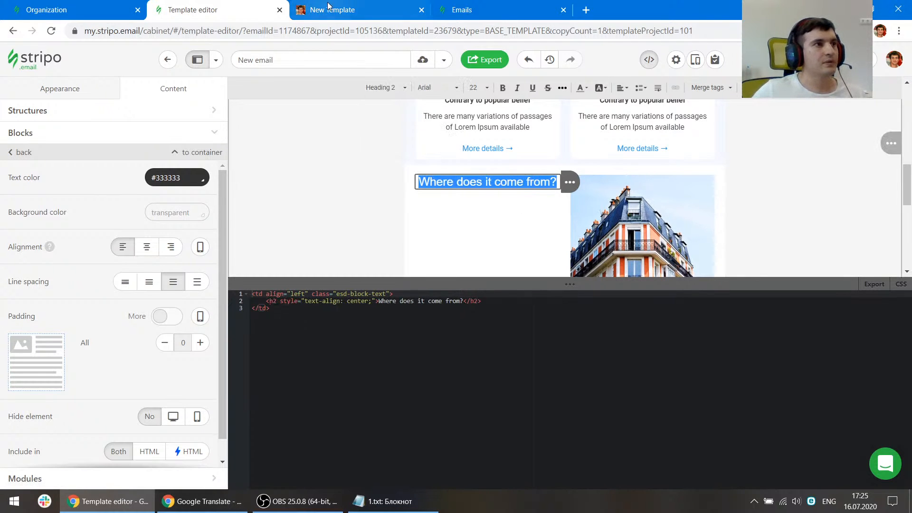
left_click(503, 88)
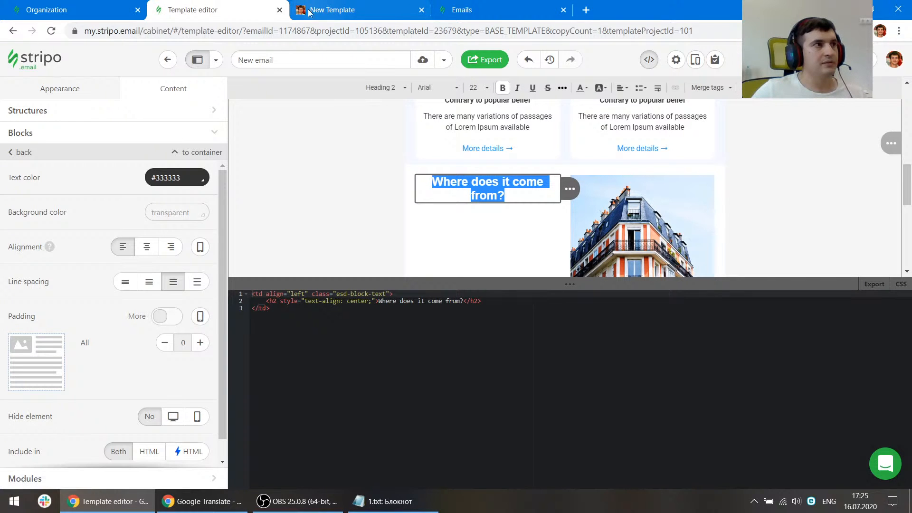
Add a text block below the heading with the paragraph copied from the reference template, and close the code editor
key("ctrl+Tab")
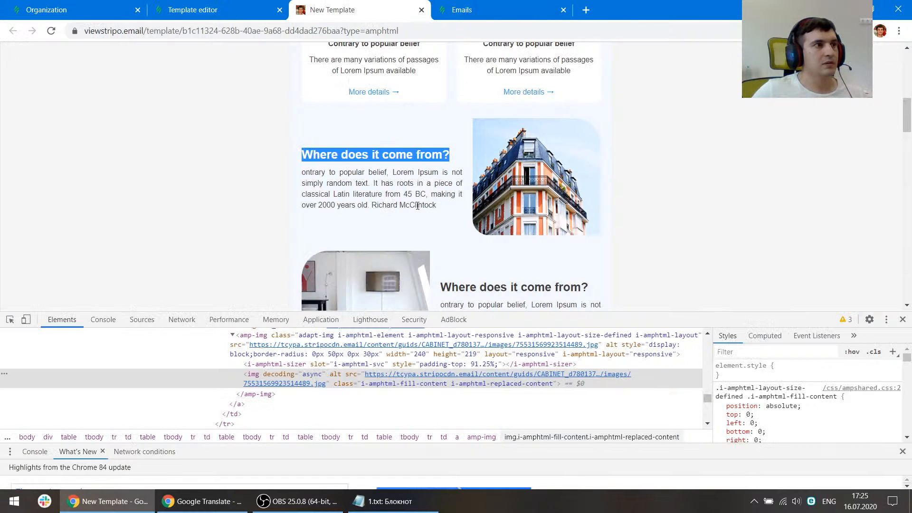
left_click_drag(465, 210, 303, 172)
key("ctrl+c")
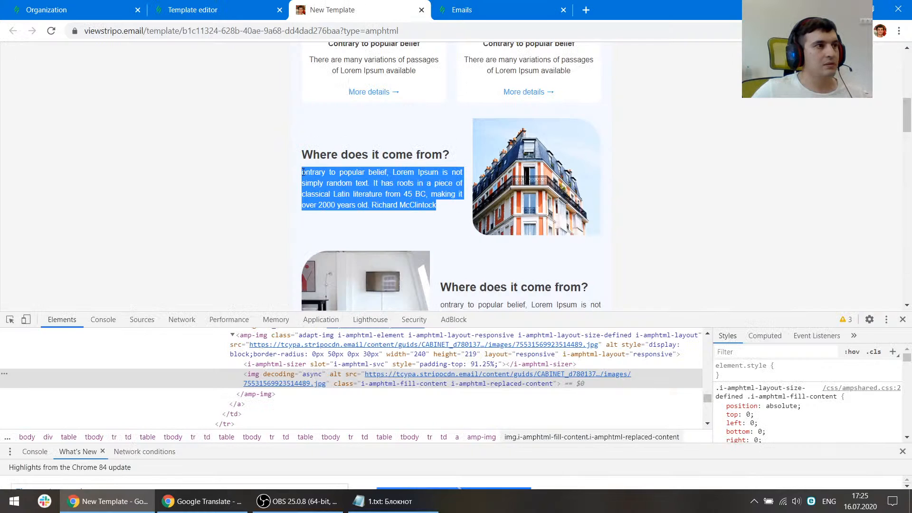
left_click(225, 6)
left_click(23, 153)
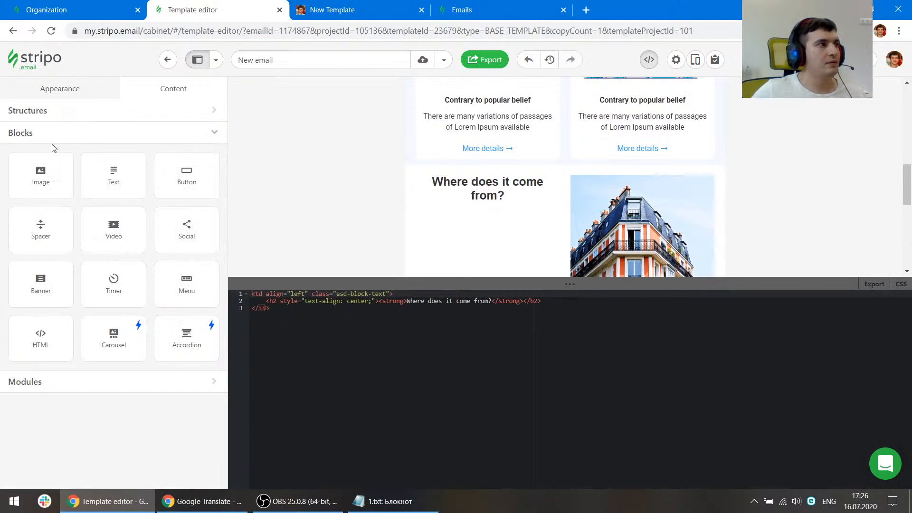
left_click_drag(113, 176, 468, 208)
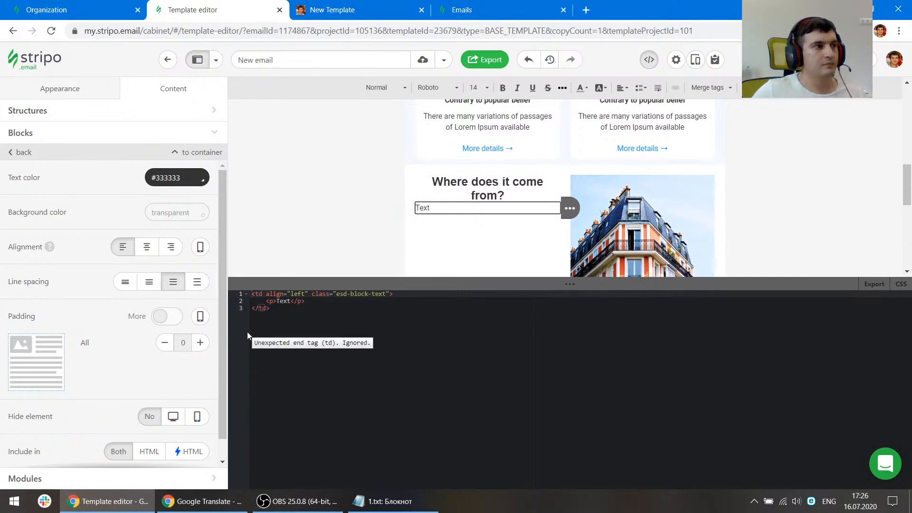
left_click_drag(441, 212, 383, 210)
key("ctrl+v")
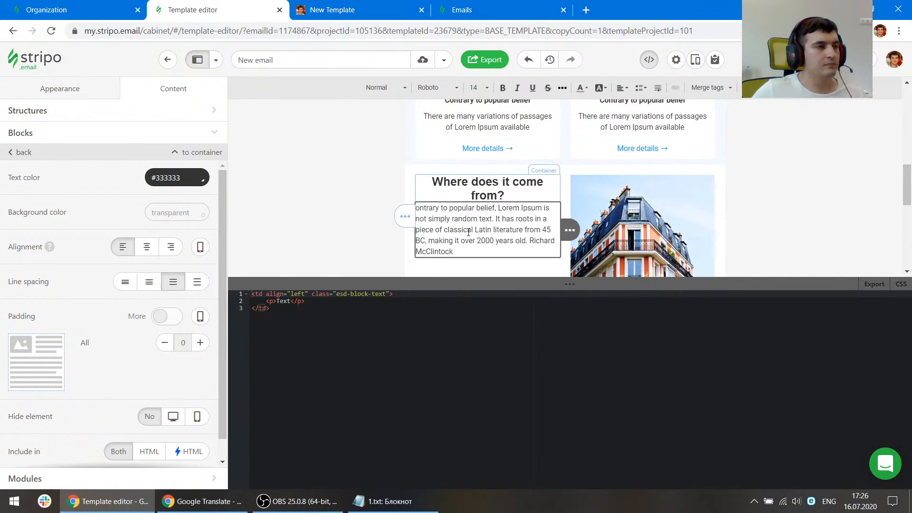
left_click(650, 64)
Check the heading's width in the reference template, unlink the equal container widths, and set Container 1 to 300 and Container 2 to 240
left_click(372, 5)
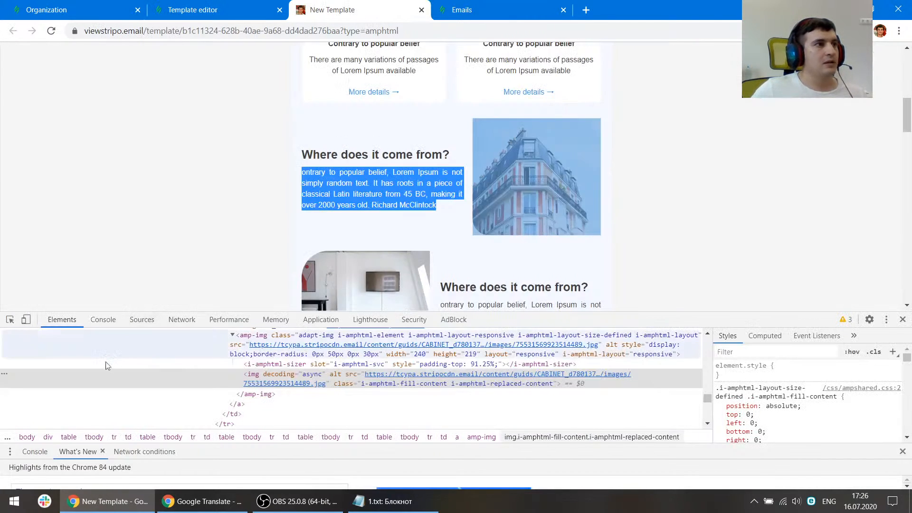
left_click(9, 319)
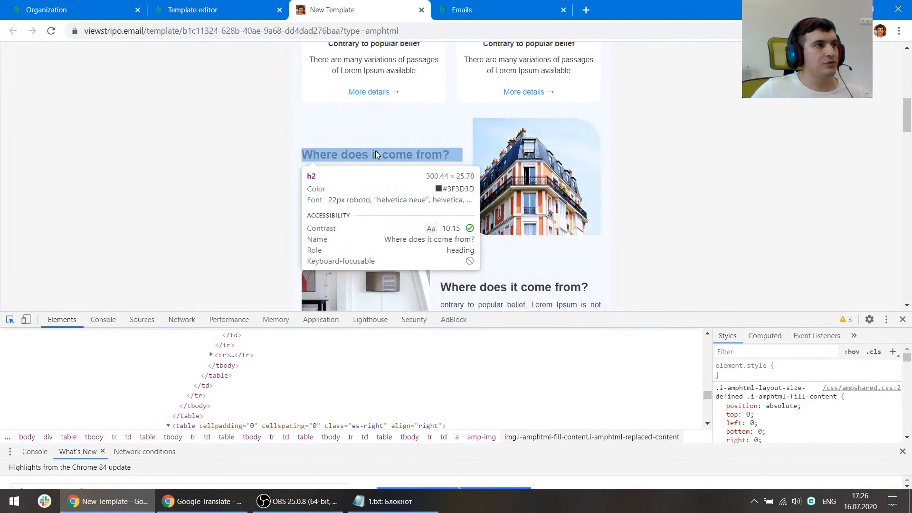
left_click(210, 6)
left_click(487, 195)
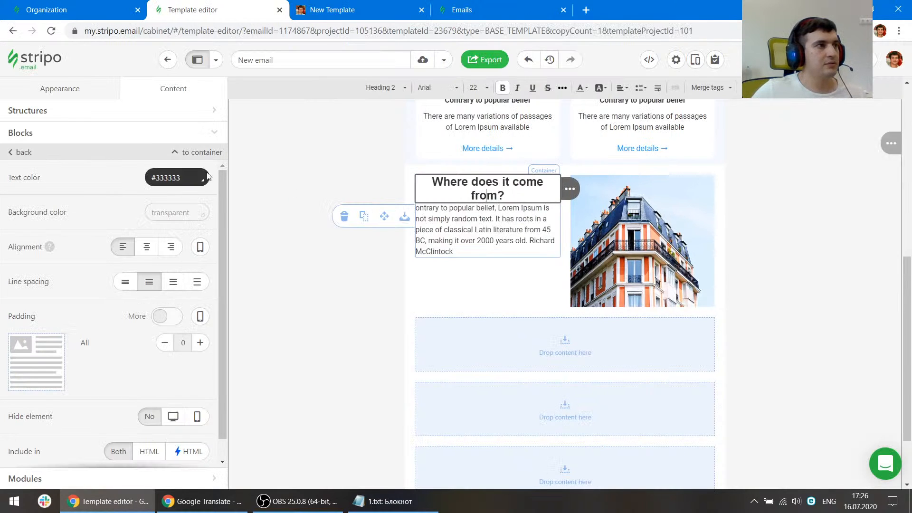
left_click(196, 152)
left_click(202, 130)
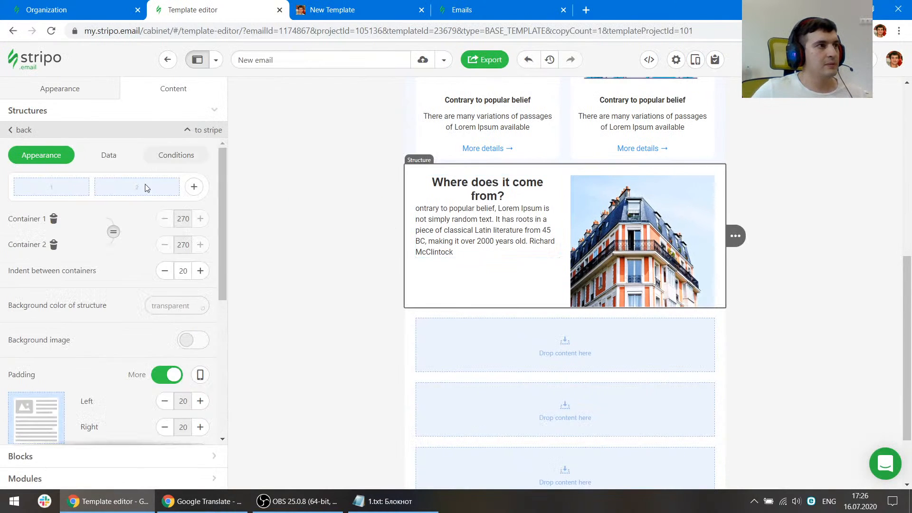
left_click(113, 232)
double_click(184, 217)
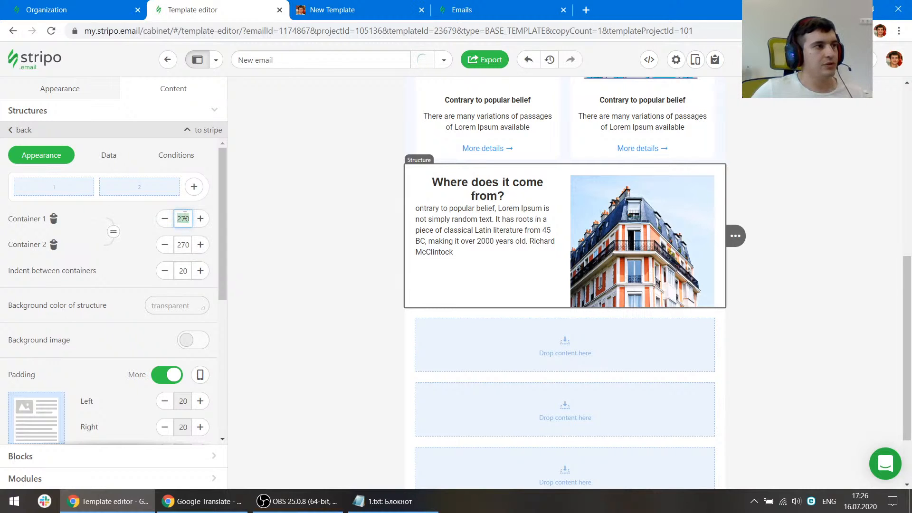
type("300")
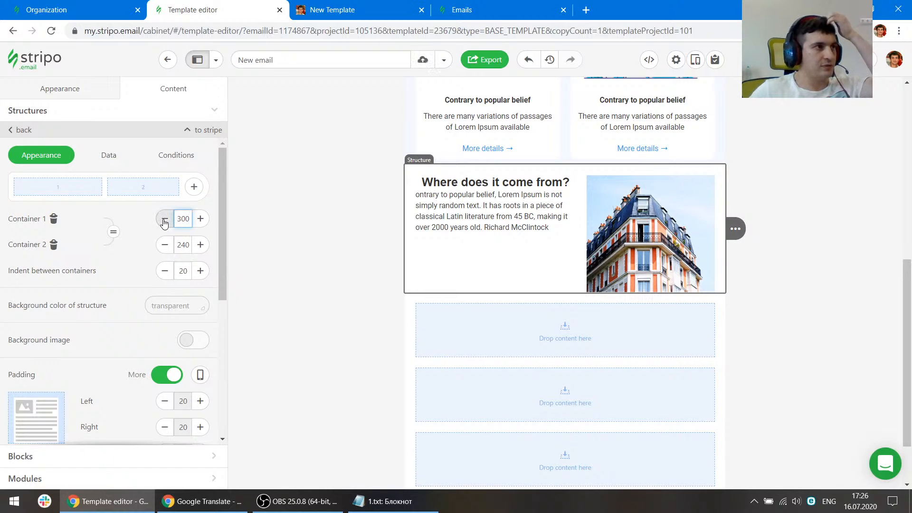
left_click(165, 219)
left_click(200, 219)
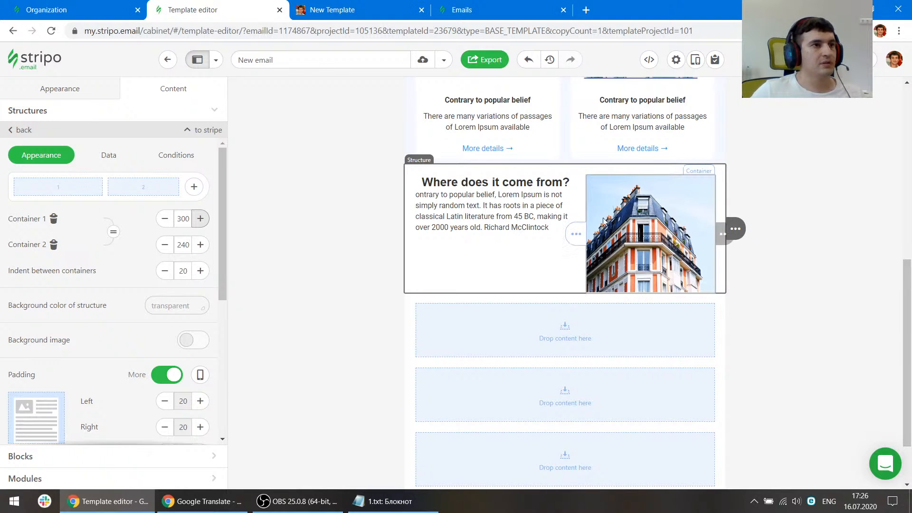
Examine the layout of the cards and the heading-and-photo section in the reference template
left_click(354, 4)
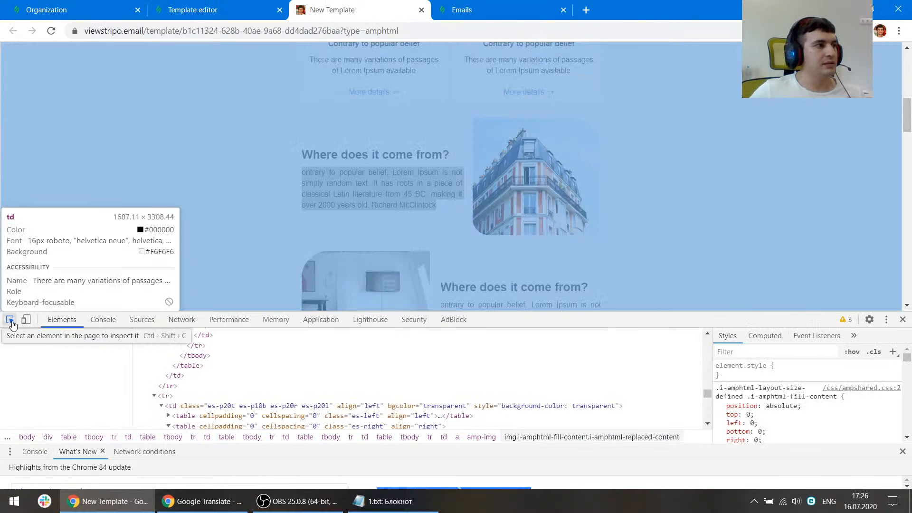
scroll(546, 164, "up", 3)
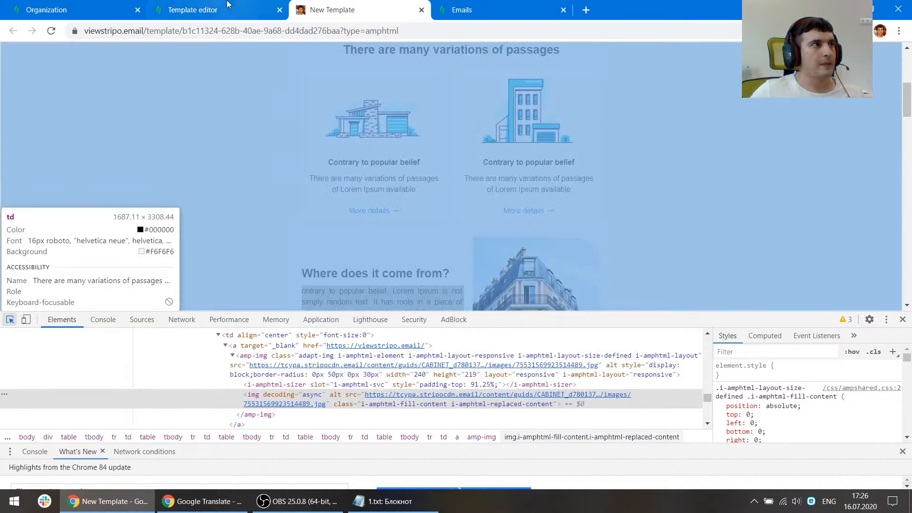
left_click(227, 6)
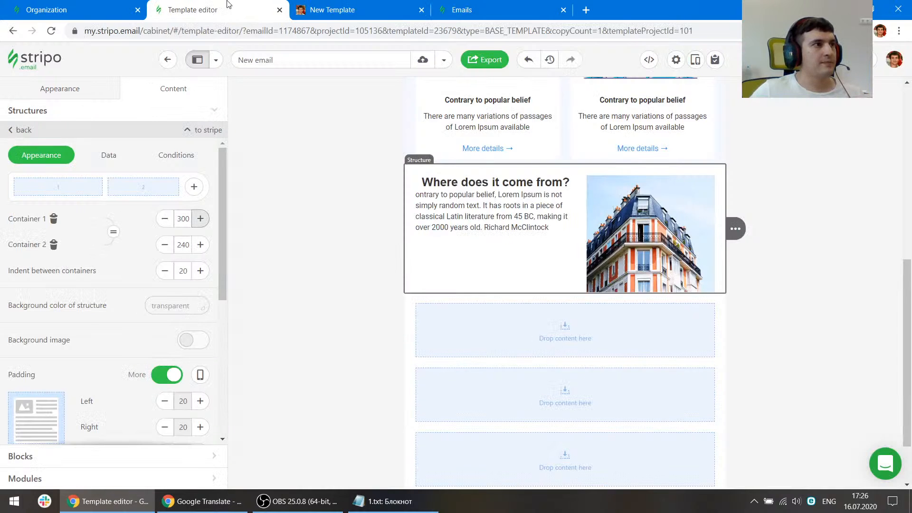
Add a spacer block above the "Where does it come from?" heading, make it dynamic and set its height to 55px
left_click(79, 453)
left_click_drag(41, 228, 503, 198)
left_click(193, 177)
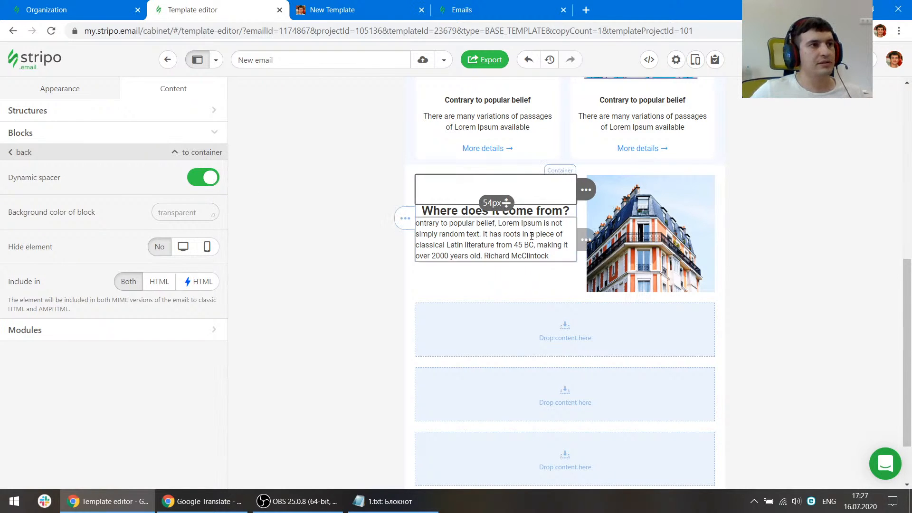
left_click_drag(507, 203, 507, 203)
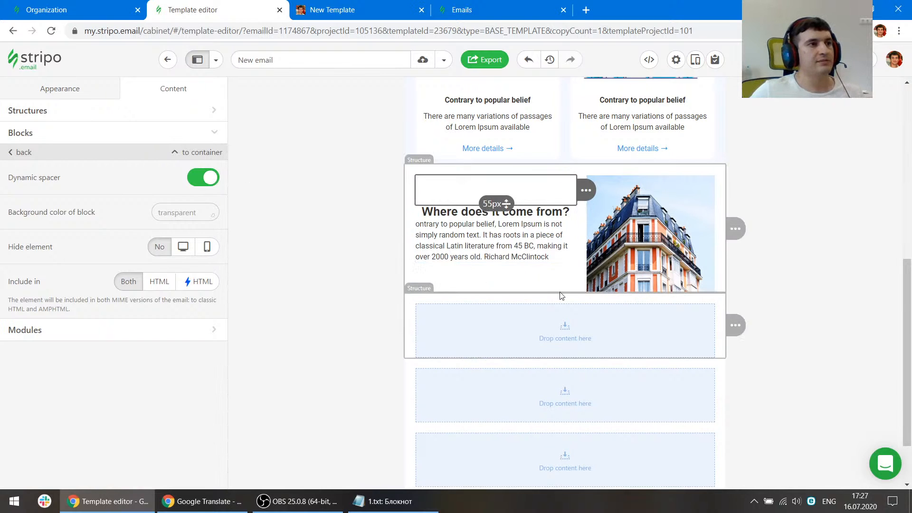
Give the heading-and-photo structure the same background color as the cards structure, #f5f8ff
scroll(412, 154, "up", 2)
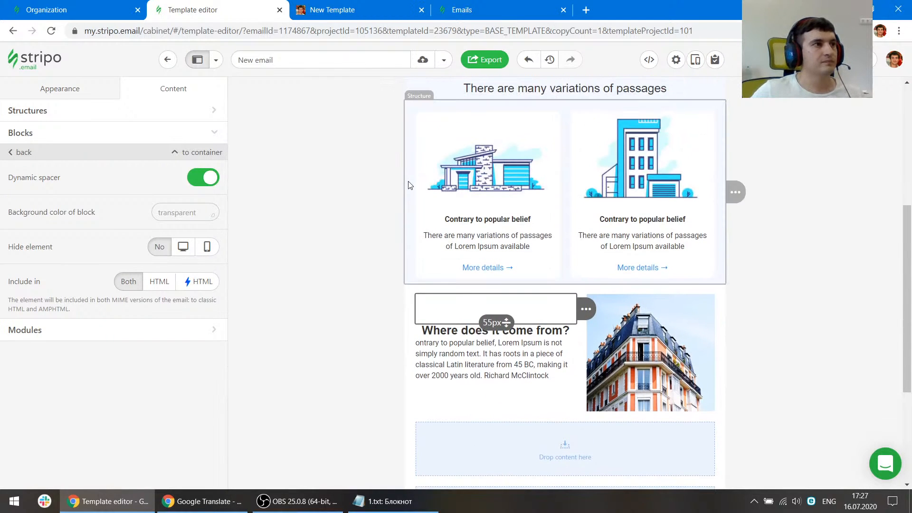
left_click(411, 186)
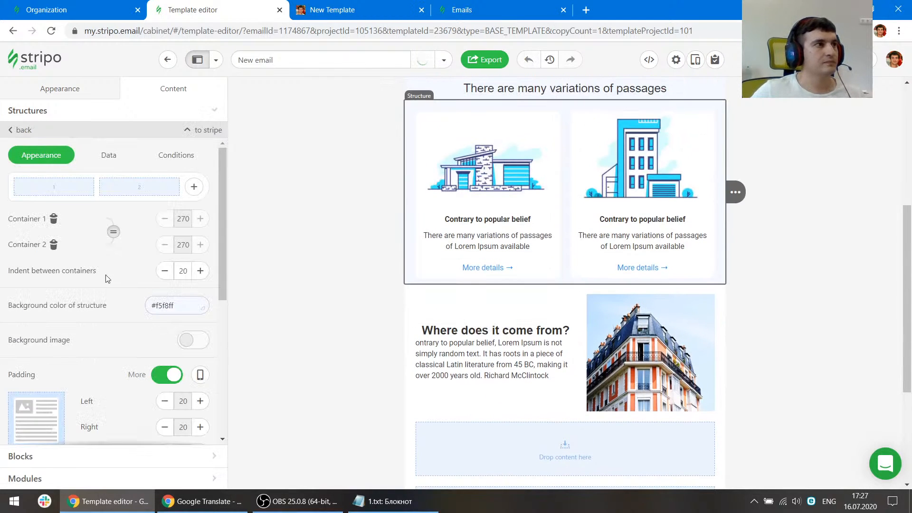
left_click(413, 298)
left_click(175, 302)
scroll(350, 285, "down", 4)
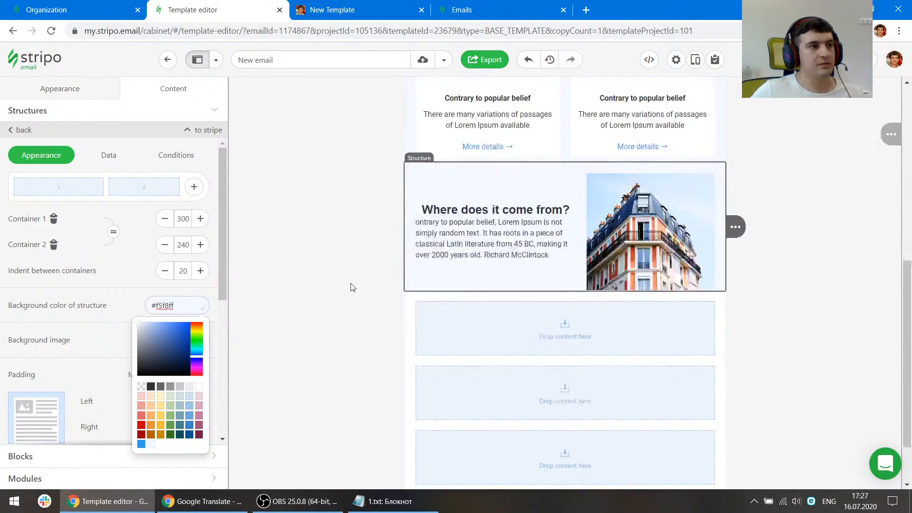
scroll(427, 285, "up", 1)
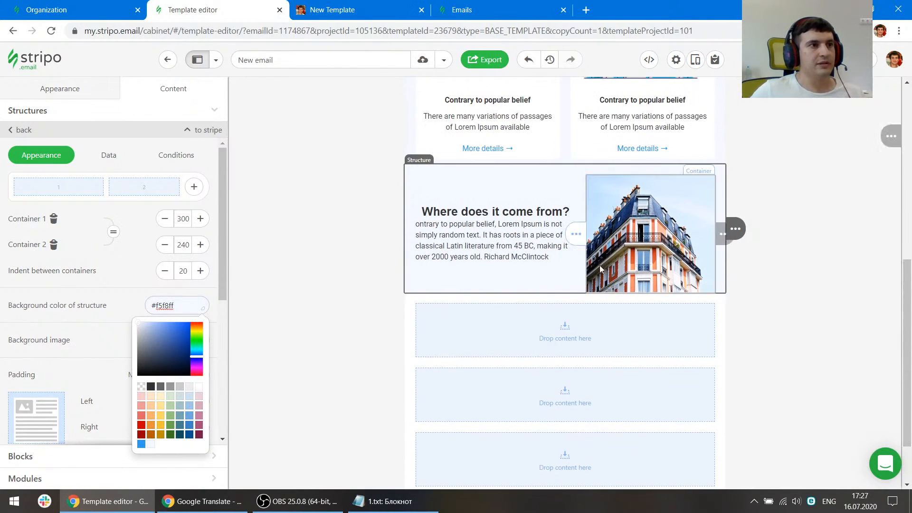
Check the heading-and-photo section's padding in the reference template and set the structure's bottom padding to 10
left_click(332, 9)
scroll(287, 223, "down", 3)
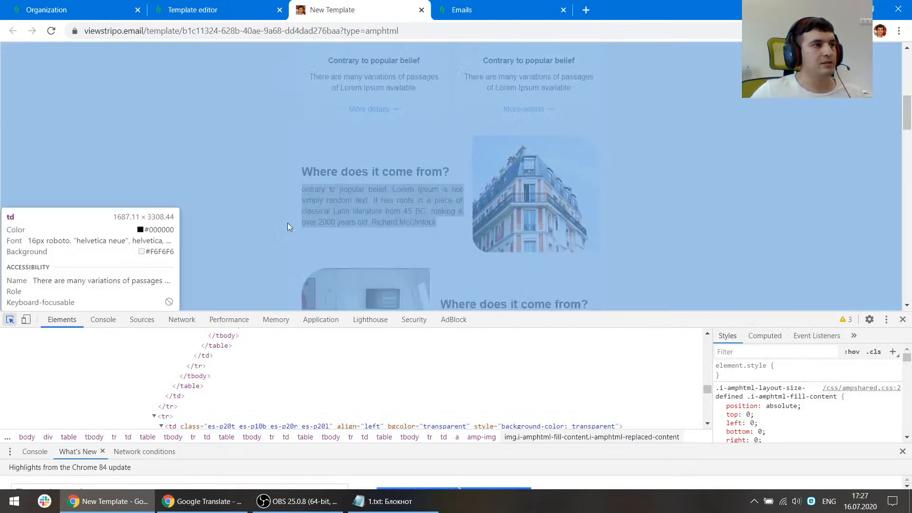
scroll(293, 225, "up", 3)
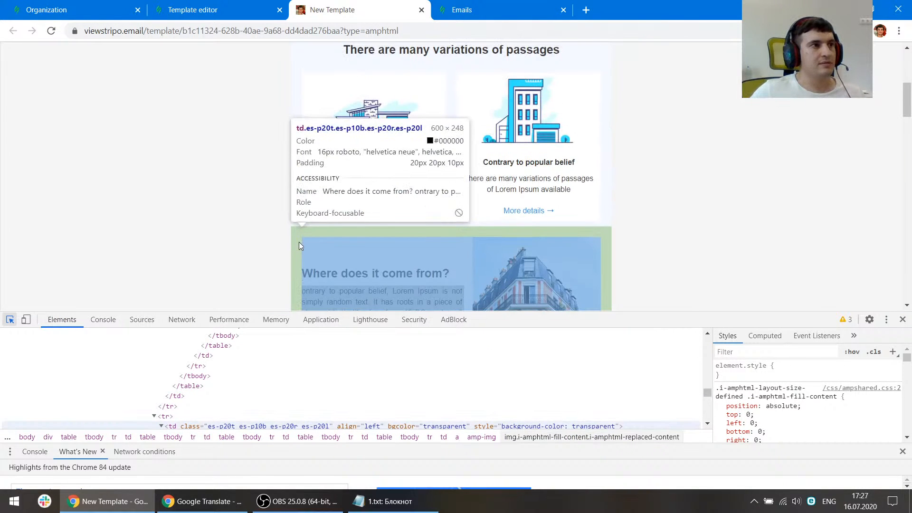
scroll(298, 242, "down", 2)
left_click(252, 7)
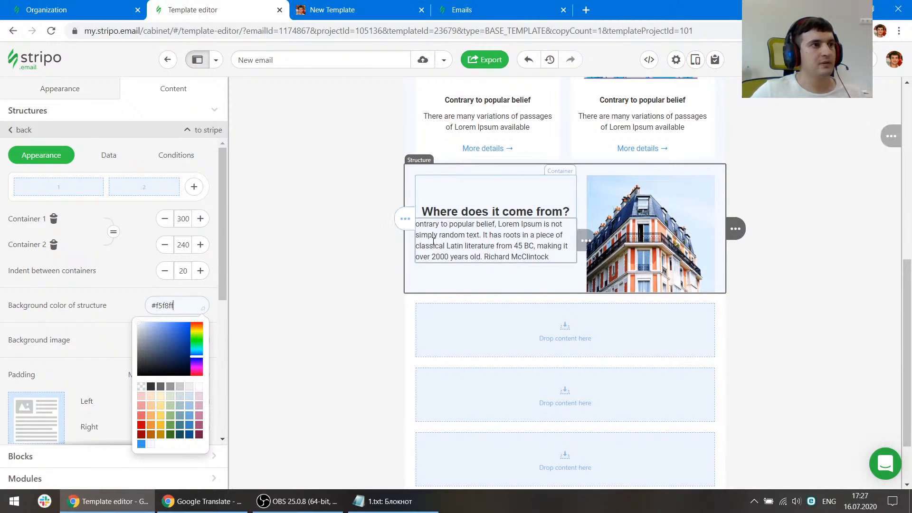
scroll(124, 260, "down", 3)
left_click(88, 248)
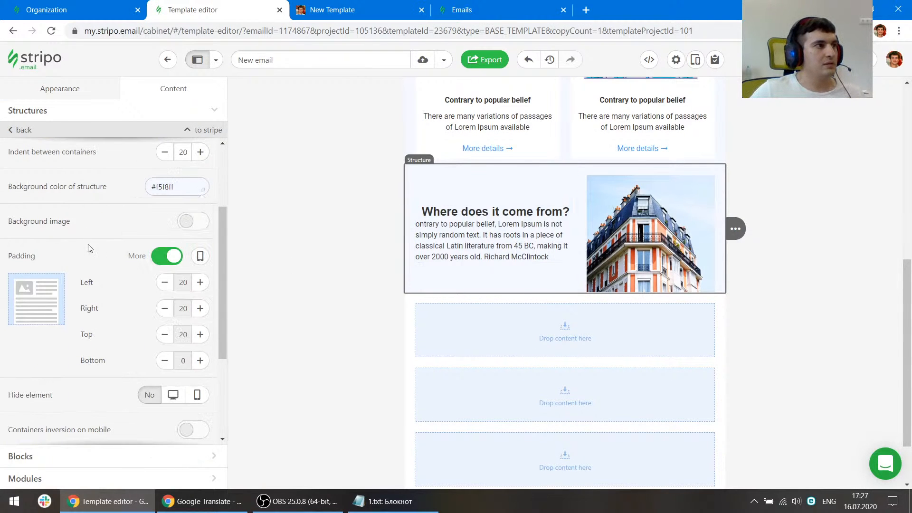
left_click(201, 360)
left_click(200, 360)
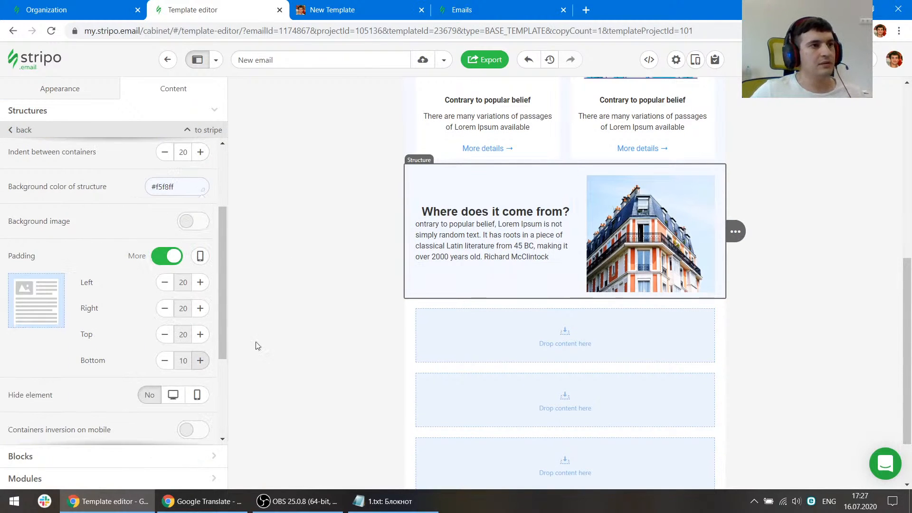
Inspect the building photo in the reference template, and open the HTML code of the matching image in the template editor
left_click(343, 9)
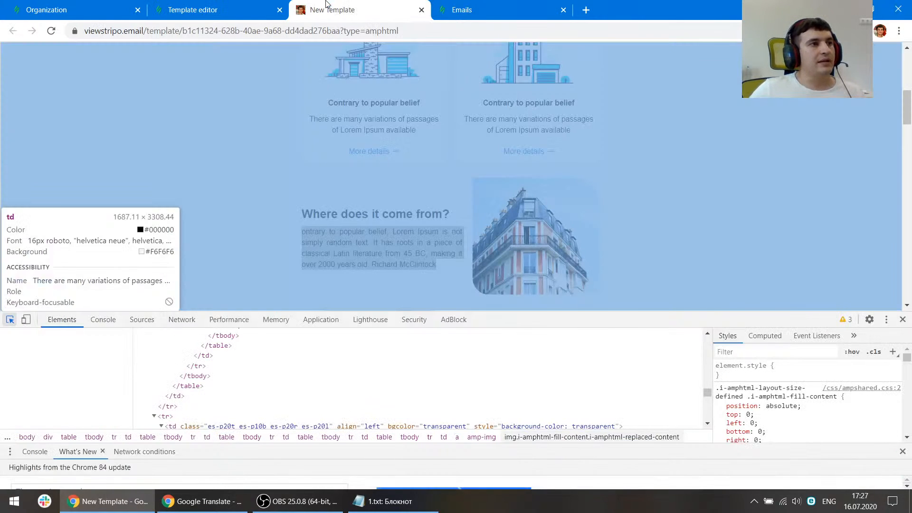
left_click(531, 232)
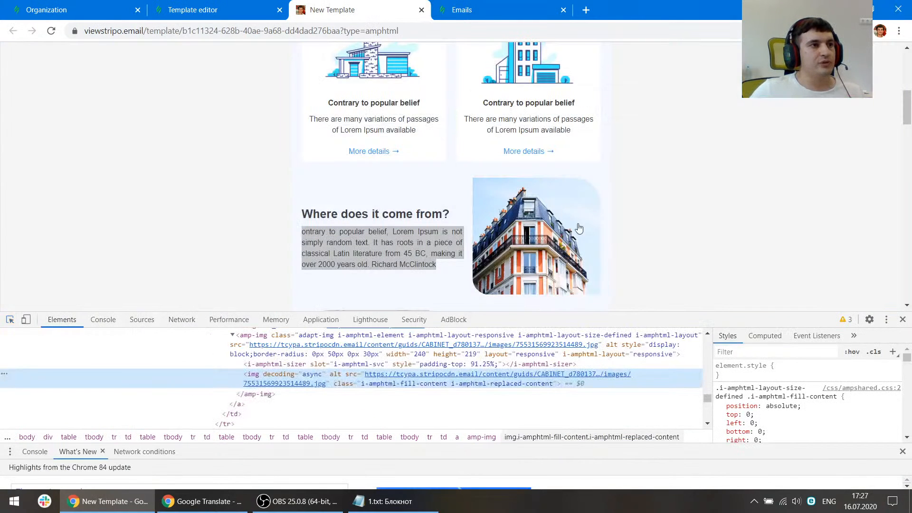
scroll(594, 166, "up", 1)
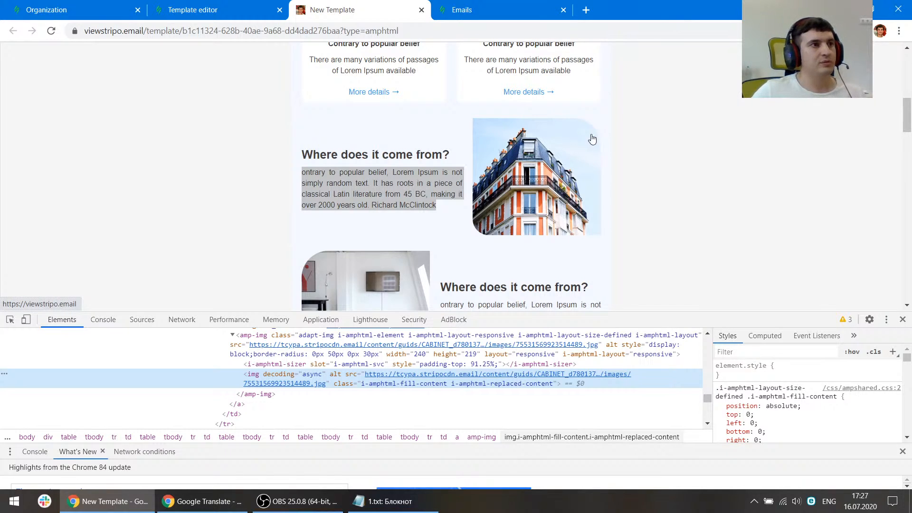
left_click(192, 10)
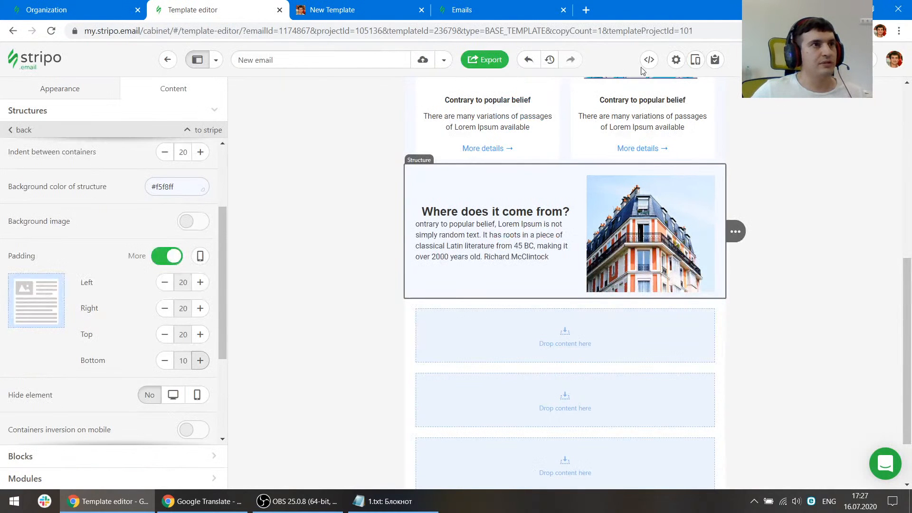
left_click(647, 64)
scroll(642, 205, "down", 1)
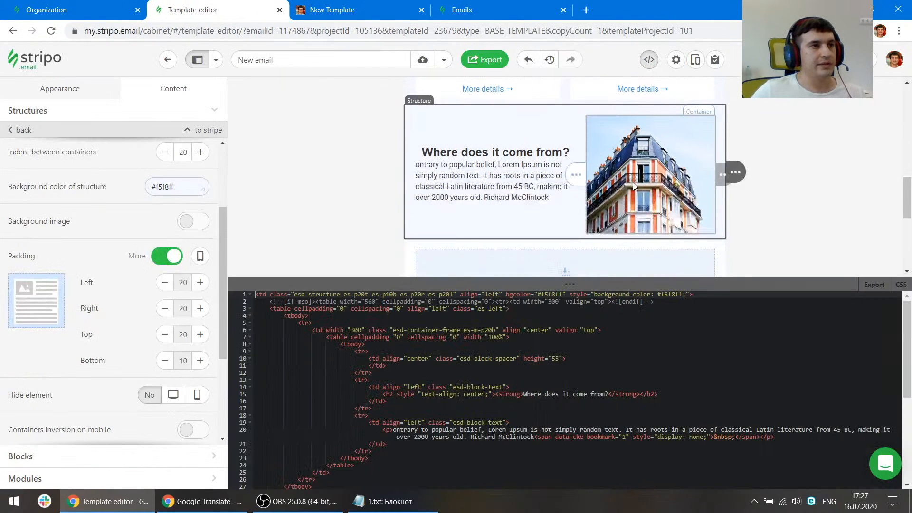
left_click(633, 183)
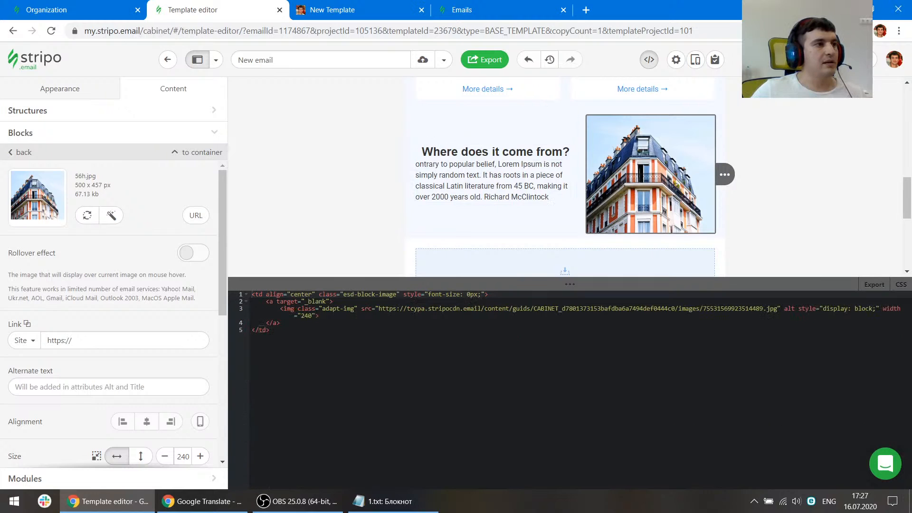
Find the building photo's corner style in the reference template's code and copy "border-radius: 0px 50px 0px 30px"
left_click(332, 9)
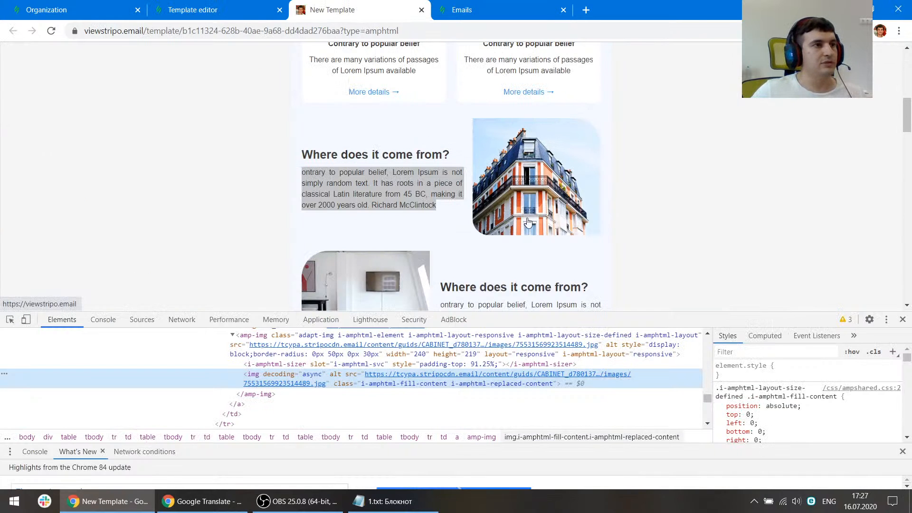
scroll(576, 228, "up", 1)
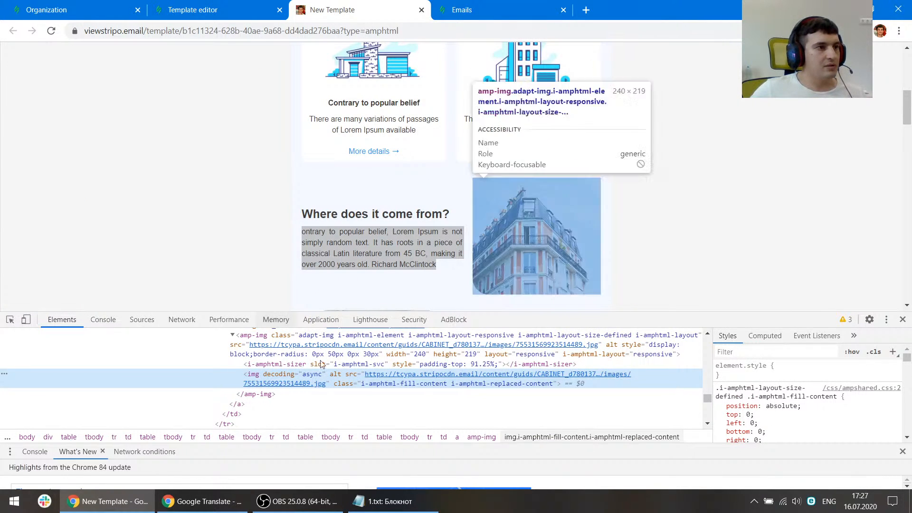
scroll(335, 389, "up", 1)
left_click(10, 319)
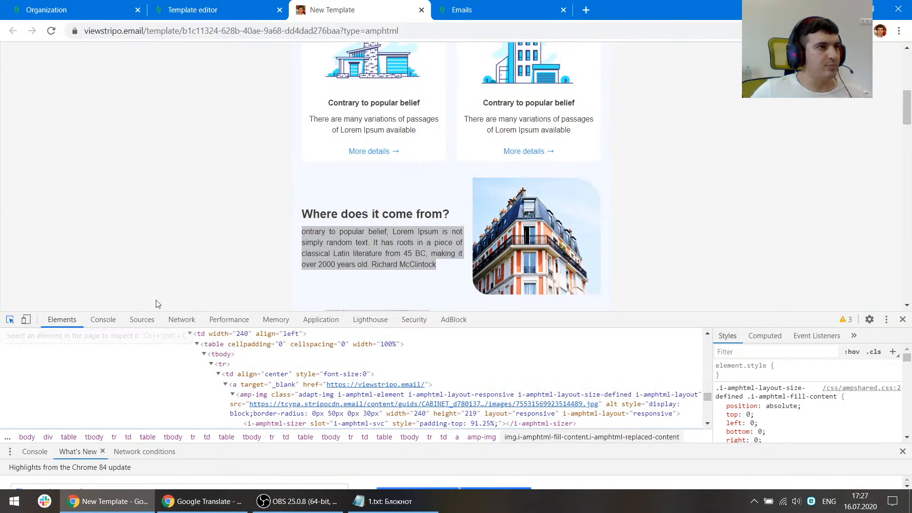
left_click(519, 212)
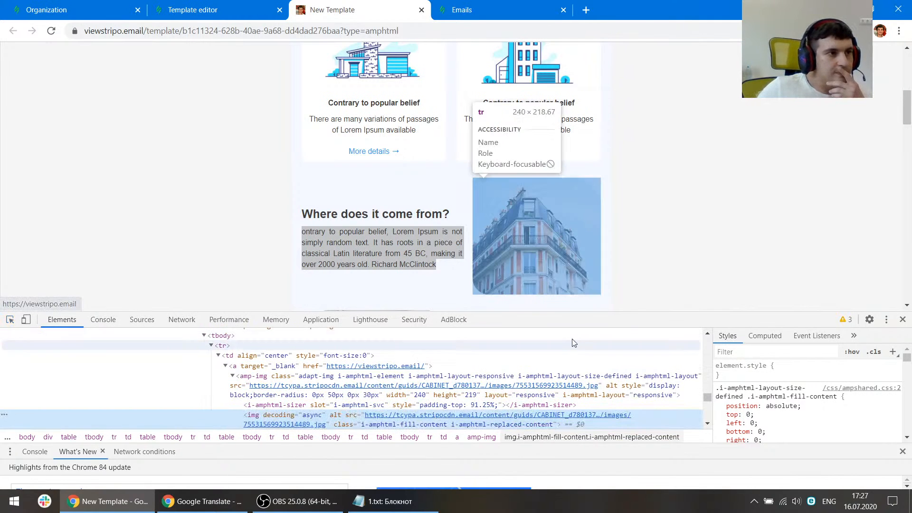
left_click_drag(582, 312, 581, 286)
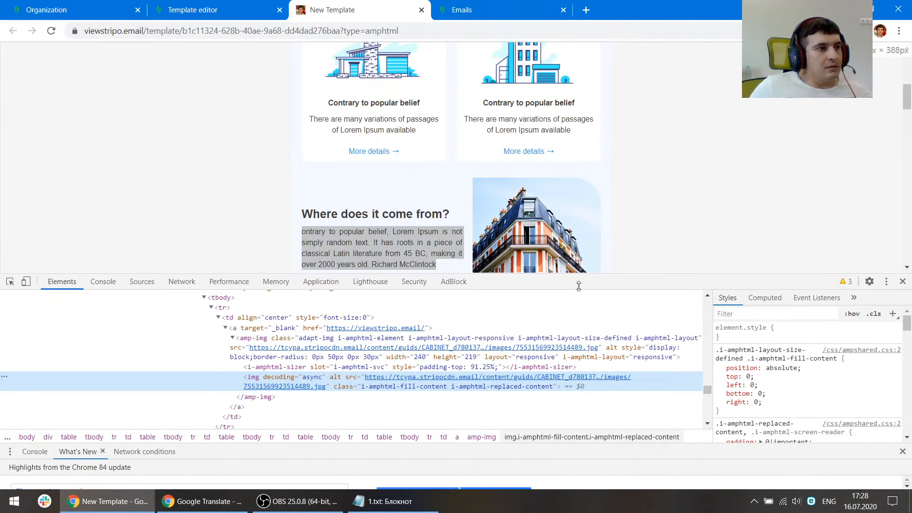
scroll(602, 342, "up", 2)
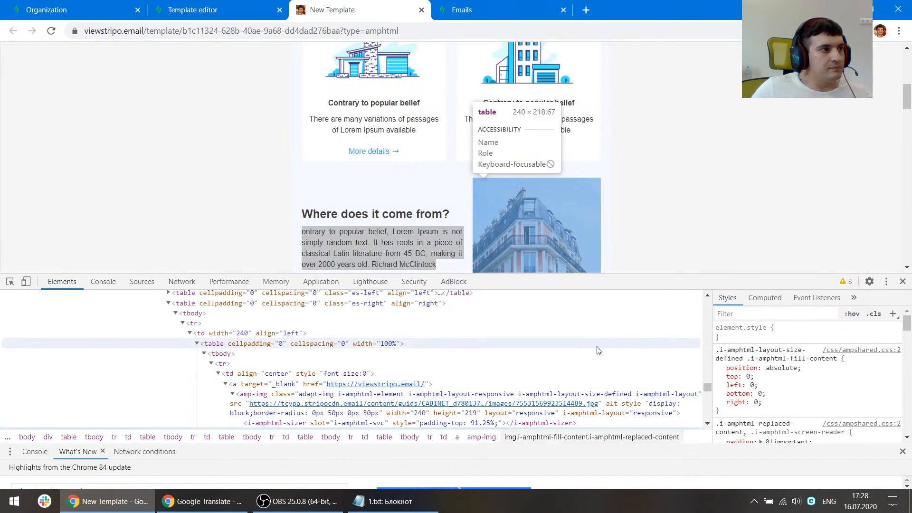
scroll(598, 351, "down", 3)
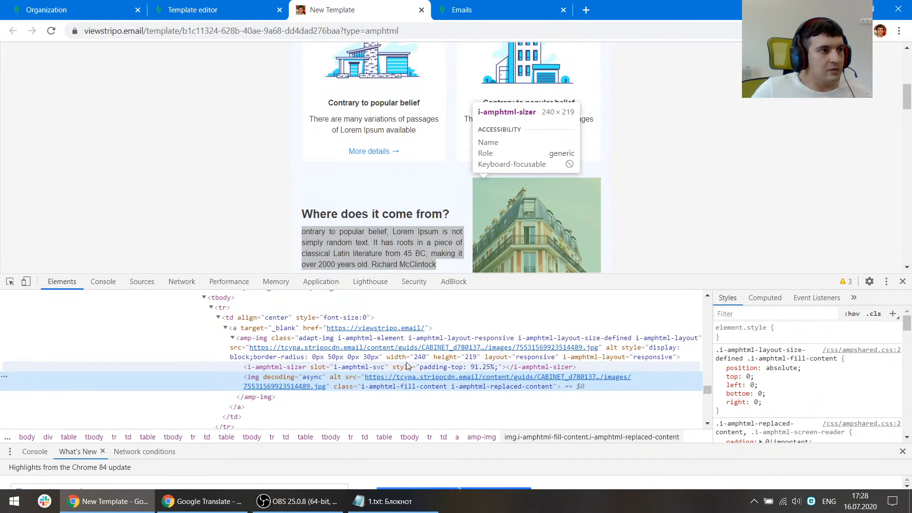
double_click(273, 359)
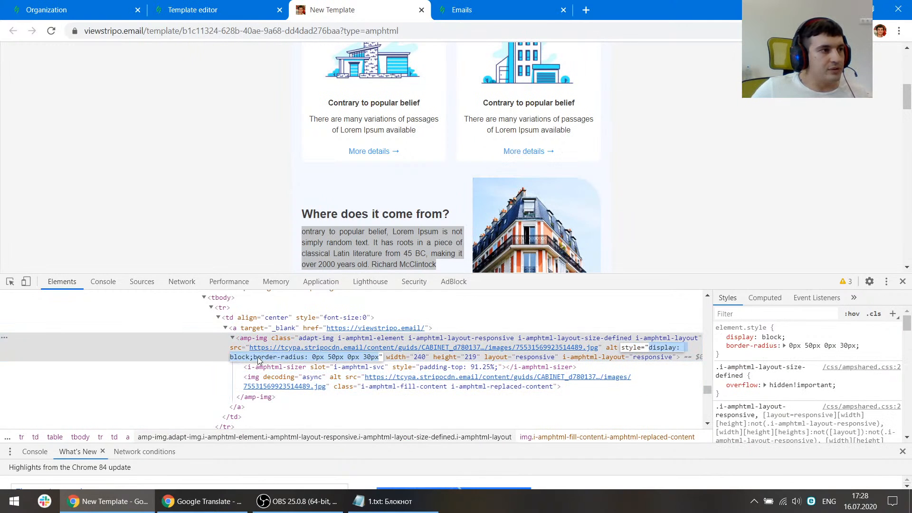
double_click(259, 357)
left_click_drag(283, 361, 379, 359)
key("ctrl+c")
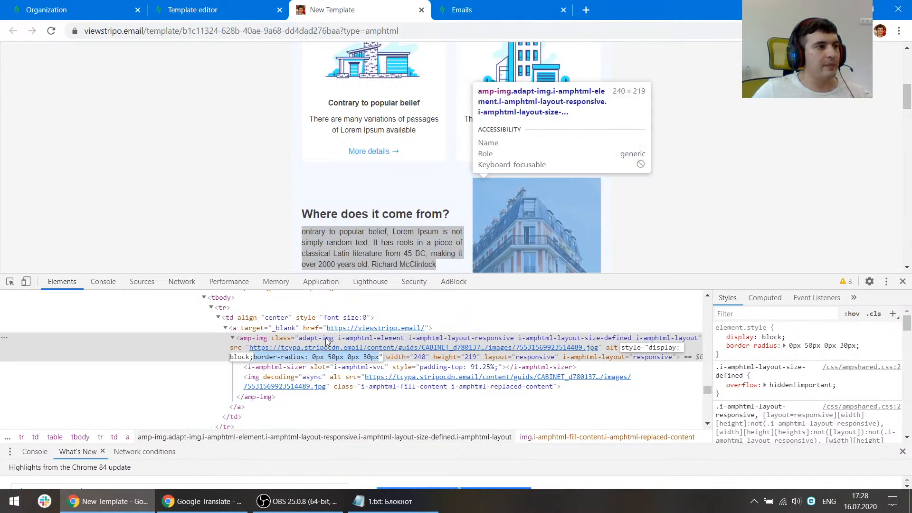
Insert "border-radius: 0px 50px 0px 30px;" before "display: block;" in the style attribute of the image in the template editor
left_click(224, 6)
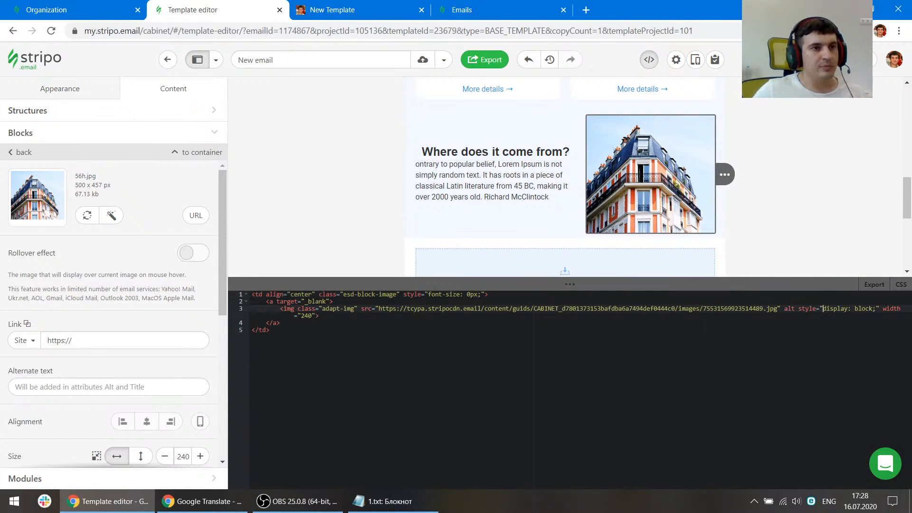
key("ctrl+v")
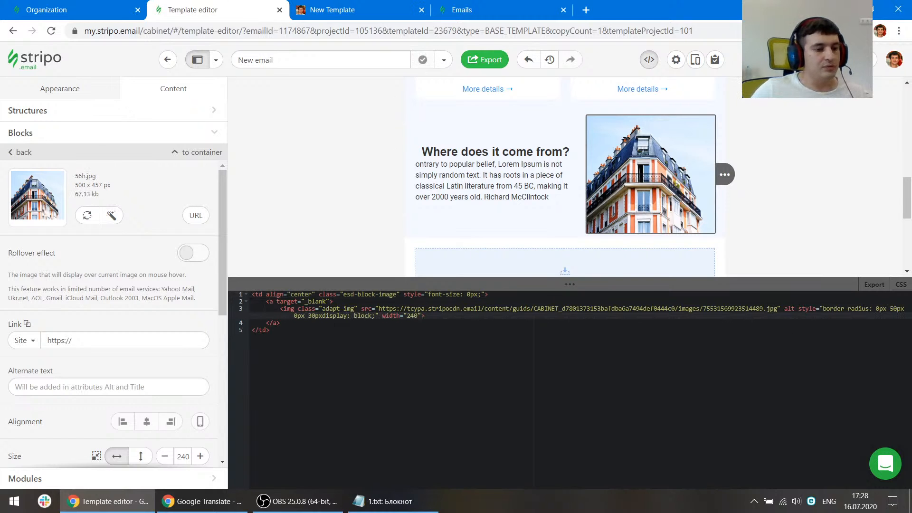
type(";")
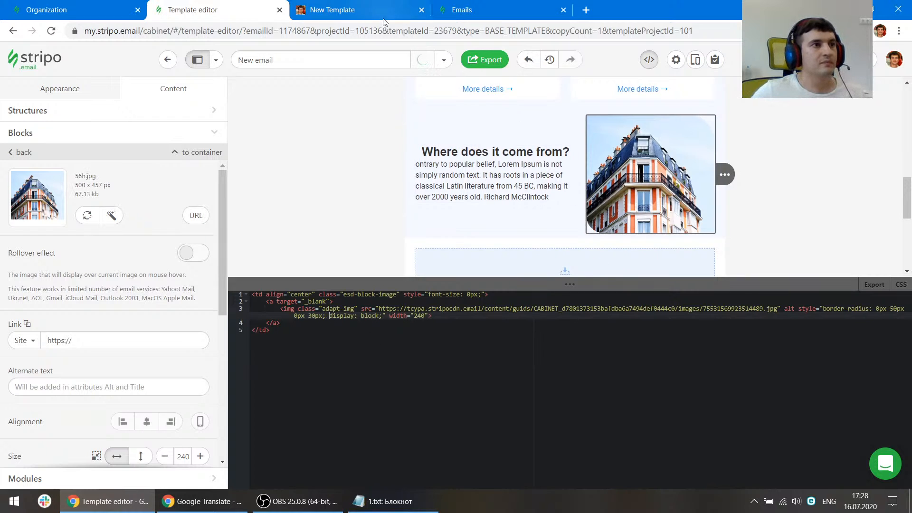
Check the next section in the reference template, duplicate the heading-and-photo structure, close the code editor and select the copy
left_click(332, 10)
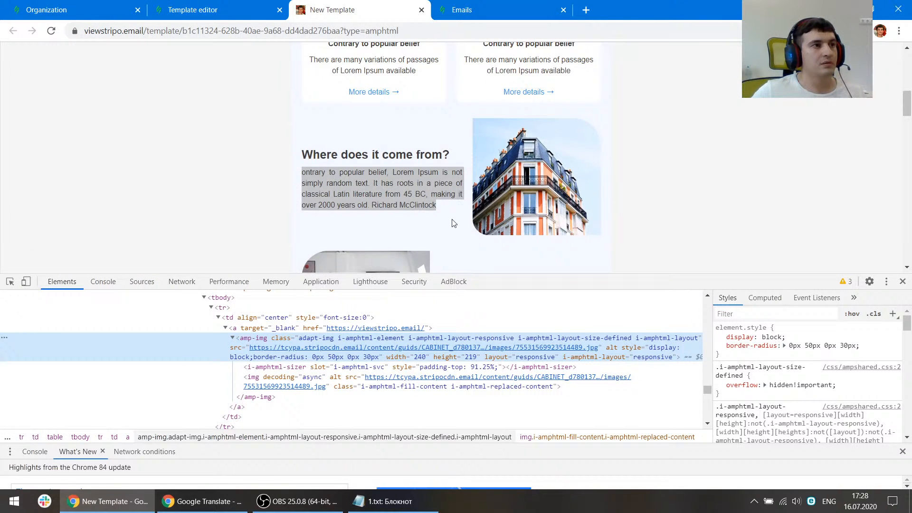
scroll(473, 143, "down", 3)
scroll(551, 111, "up", 1)
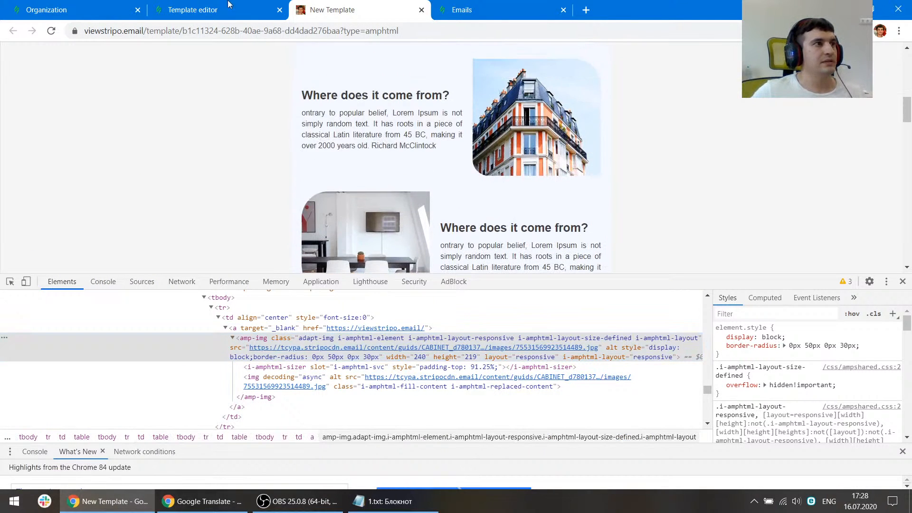
left_click(218, 9)
left_click(440, 230)
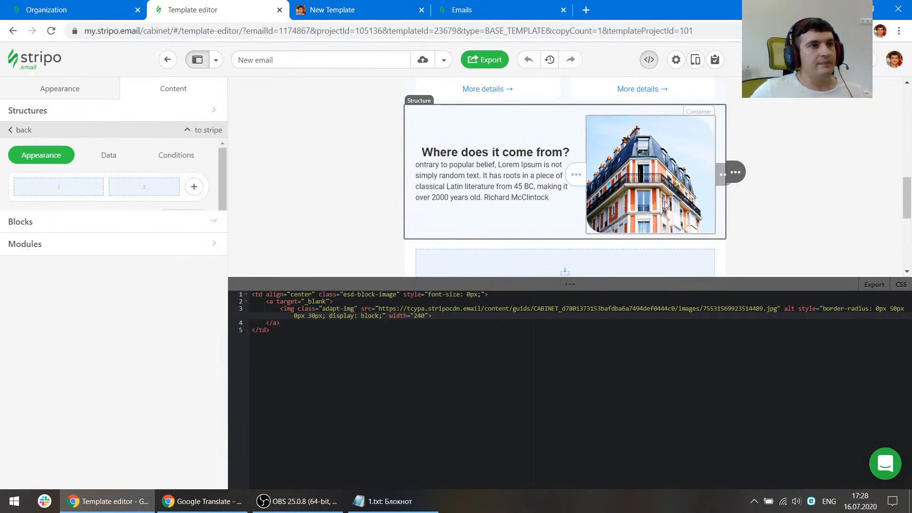
left_click(776, 172)
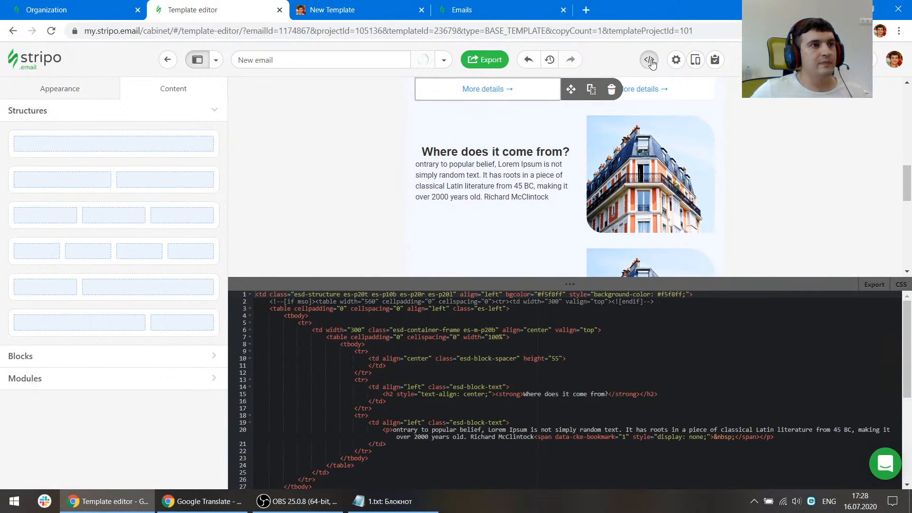
left_click(649, 59)
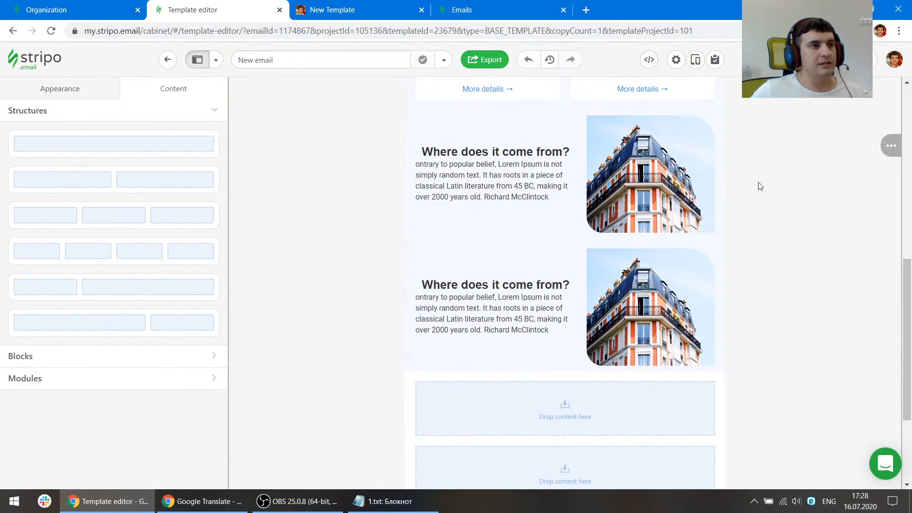
left_click(706, 249)
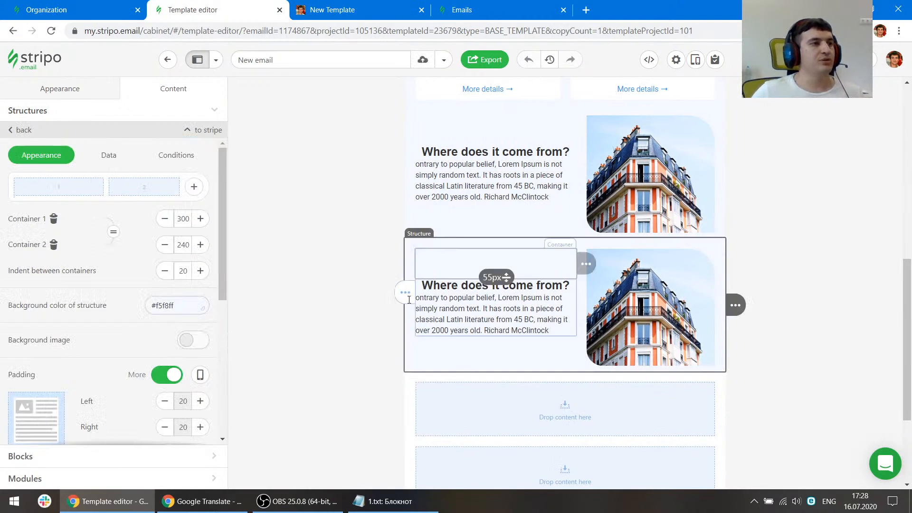
Add a third container to the duplicated structure and copy the heading-and-text container into it
left_click(193, 186)
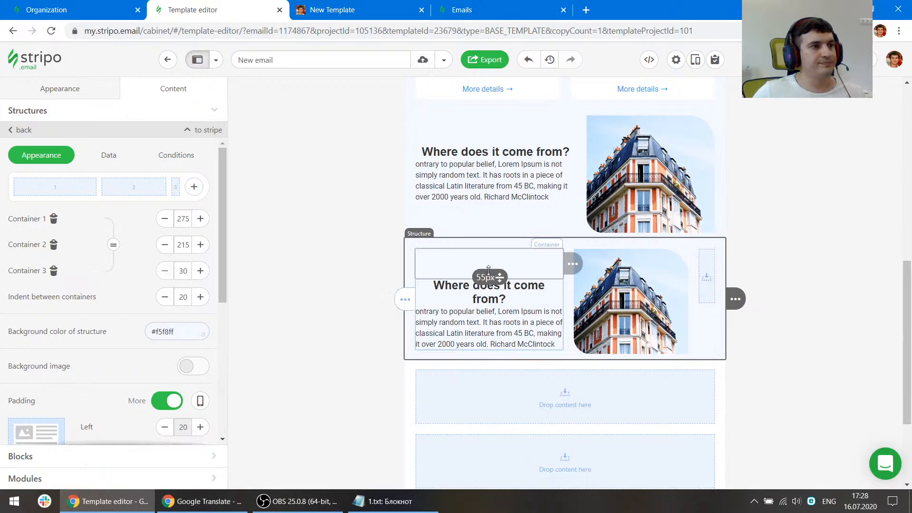
mouse_move(405, 299)
left_click_drag(362, 304, 707, 260)
left_click(460, 391)
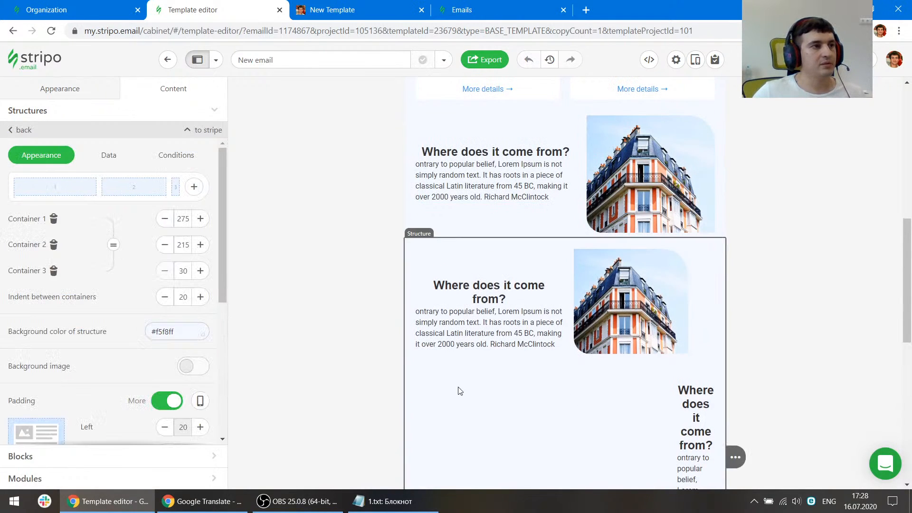
Delete the duplicated structure's first container, equalize the remaining two, and set the second container's width to 300
left_click(53, 220)
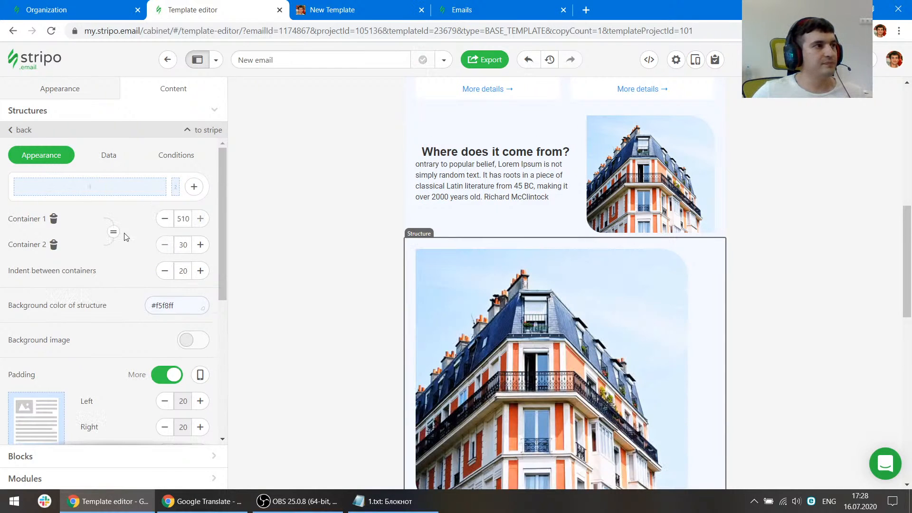
left_click(112, 231)
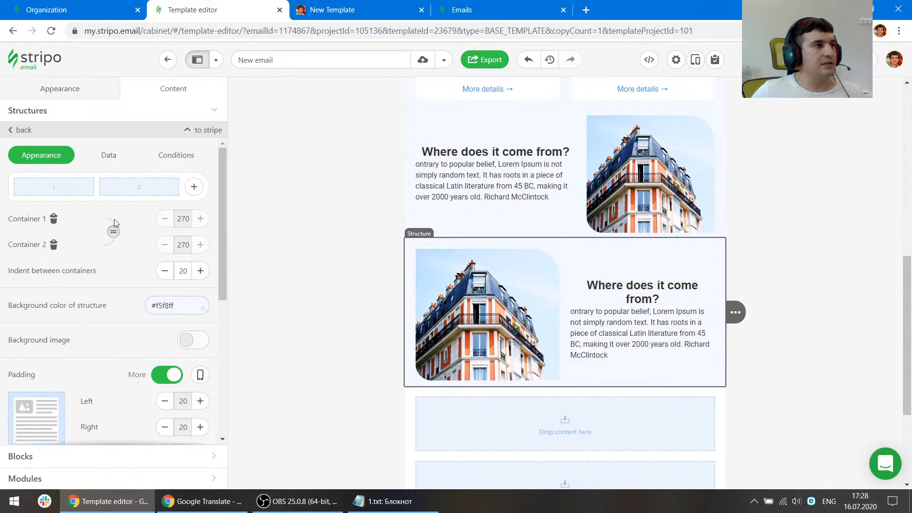
double_click(180, 245)
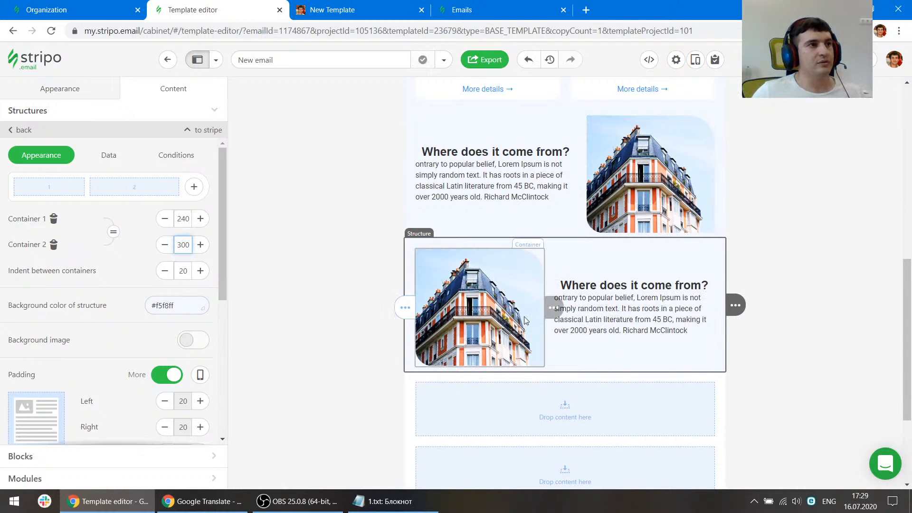
Find the dining-table photo in the reference template's code, copy its image address, and return to the template editor
key("ctrl+Tab")
scroll(422, 174, "down", 1)
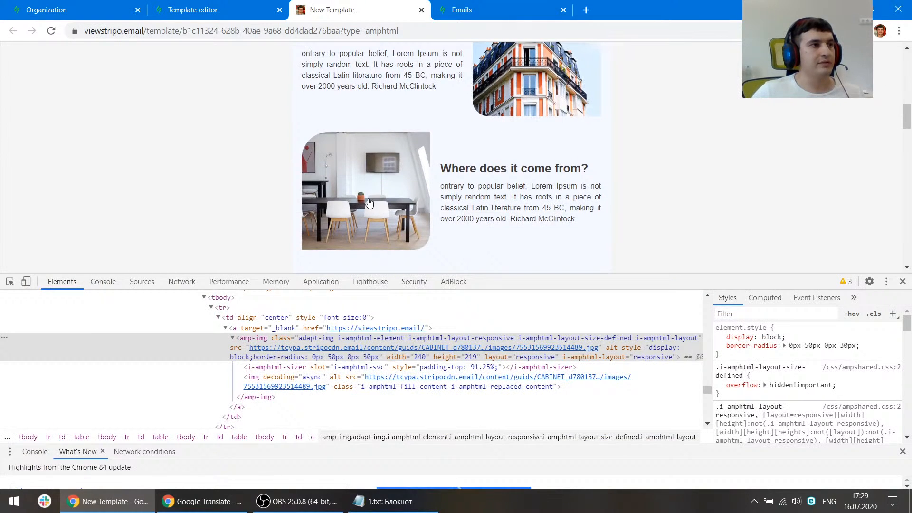
left_click(10, 282)
left_click(339, 211)
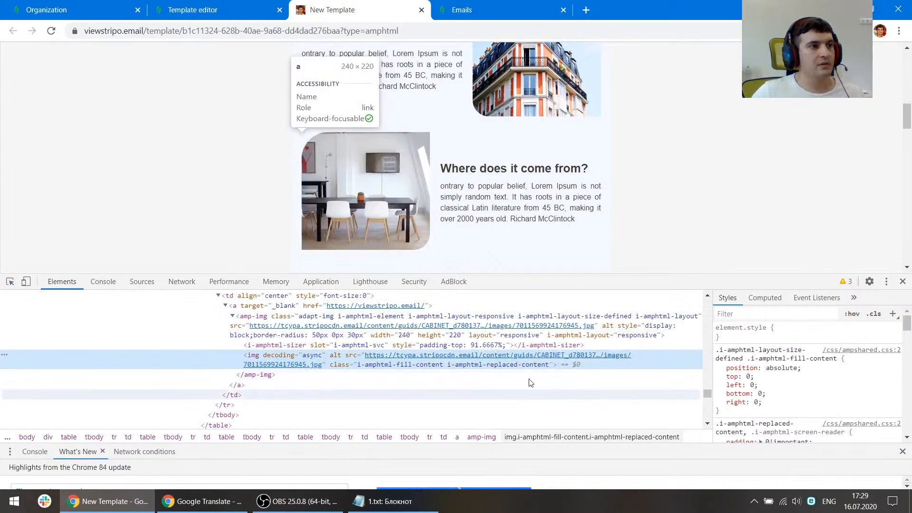
key("ctrl+shift+Tab")
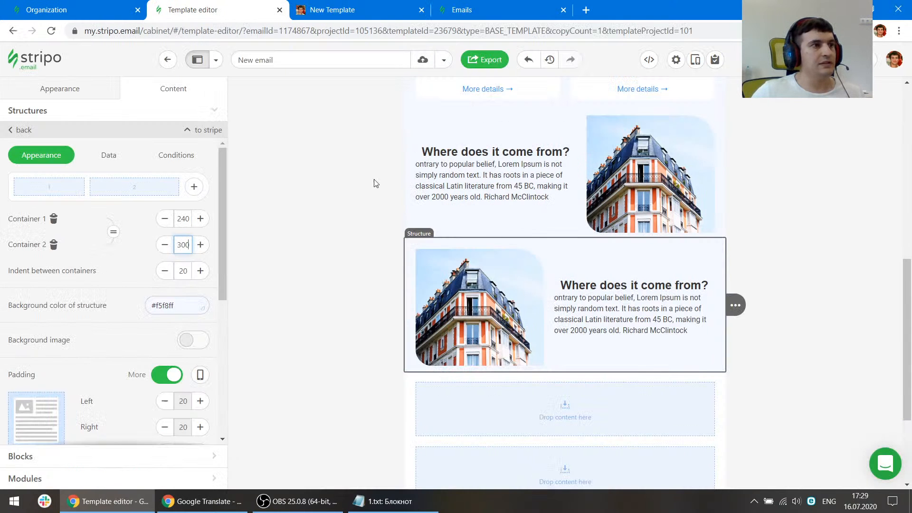
Replace the building photo in the duplicated structure by setting its image path to the copied dining-table photo address
left_click(492, 347)
left_click(195, 216)
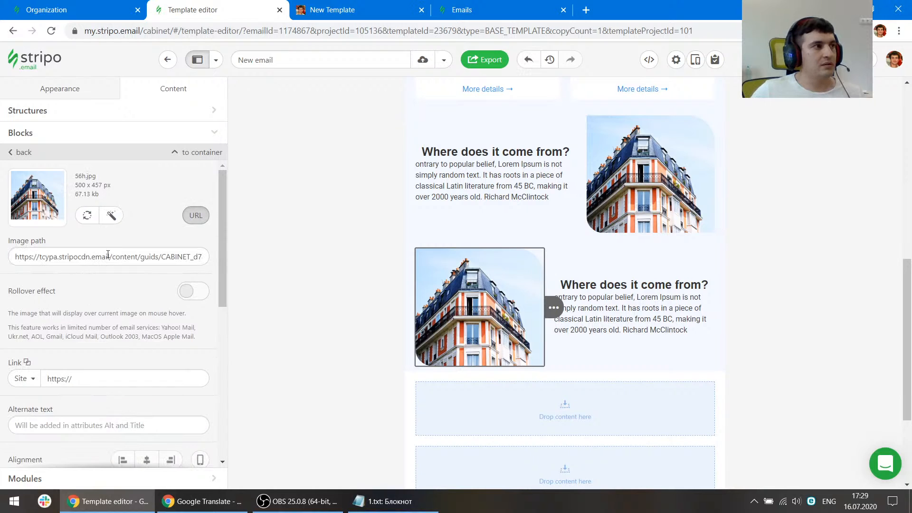
triple_click(108, 255)
key("ctrl+v")
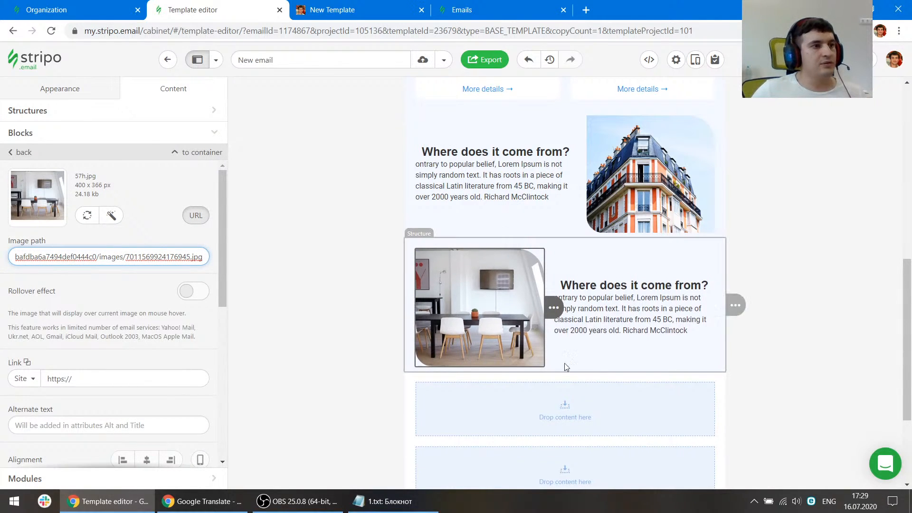
left_click(610, 347)
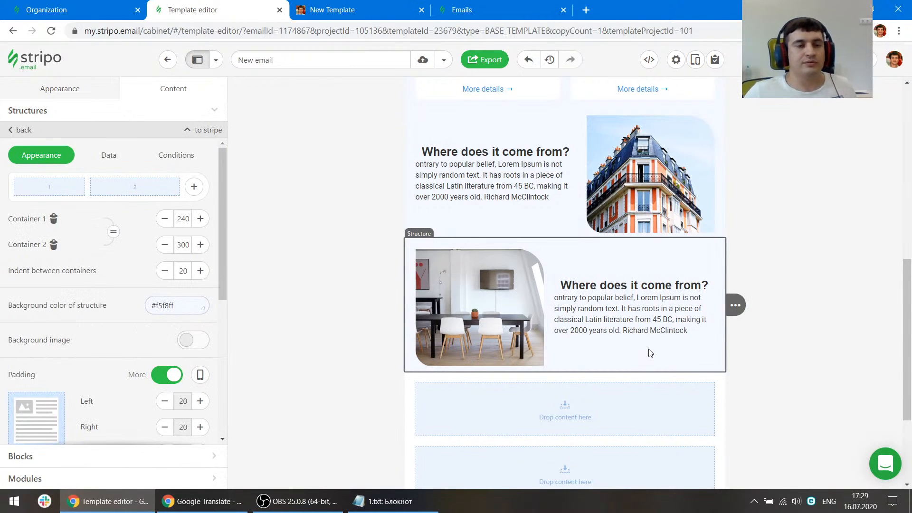
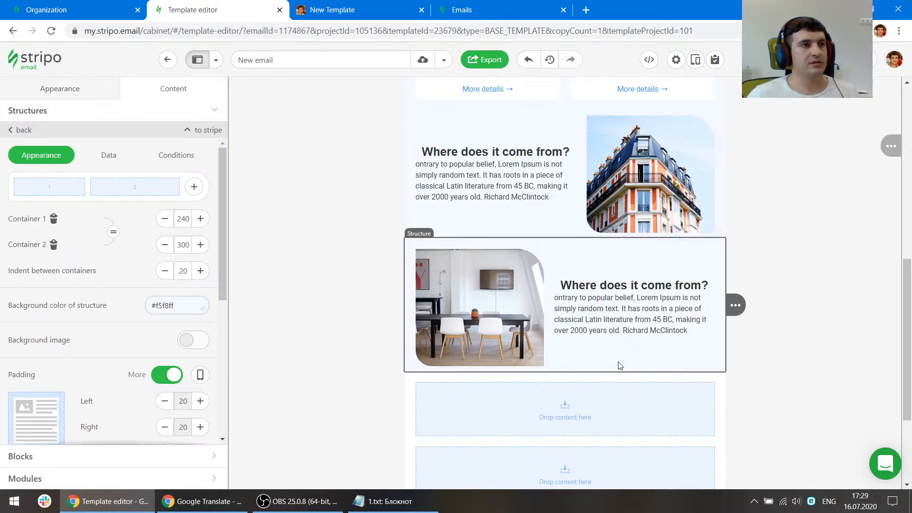
Inspect the padding of the "Apartments for rent" heading structure in the reference template
scroll(619, 364, "down", 3)
scroll(618, 351, "up", 1)
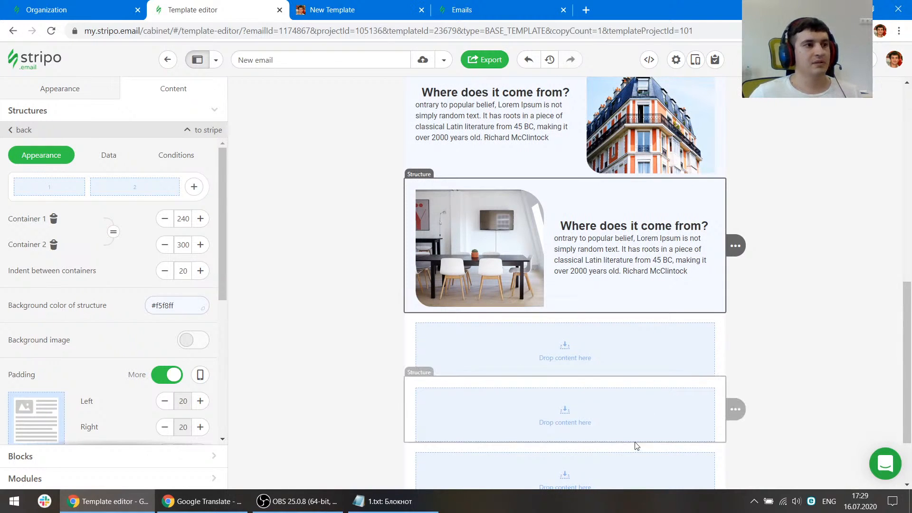
left_click(362, 5)
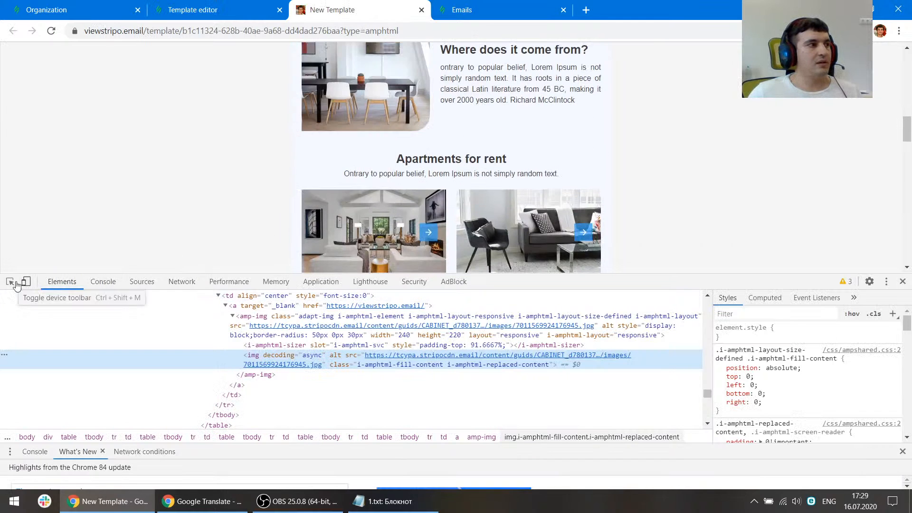
left_click(11, 282)
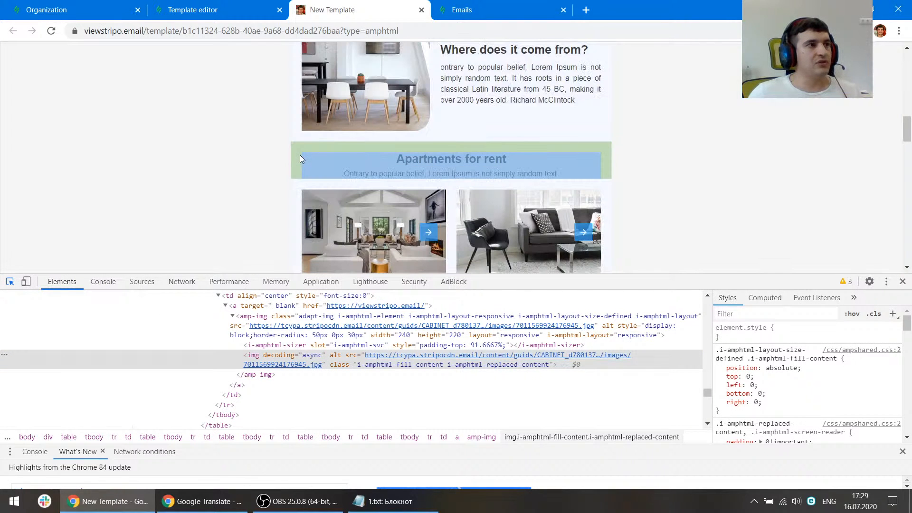
left_click(300, 156)
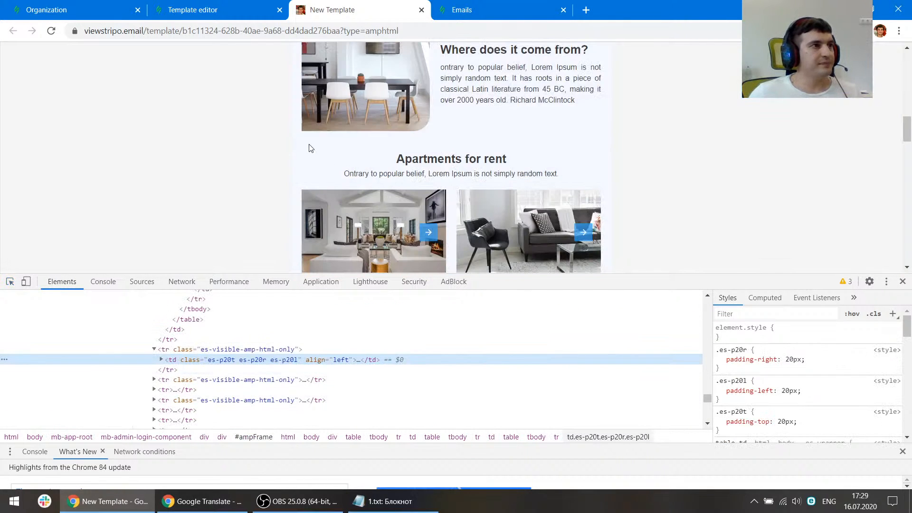
left_click(10, 281)
scroll(290, 228, "up", 1)
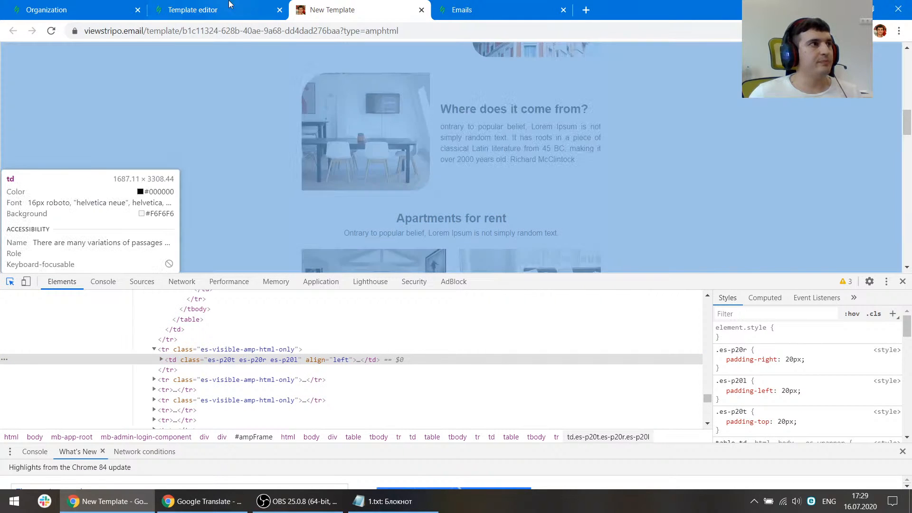
left_click(214, 10)
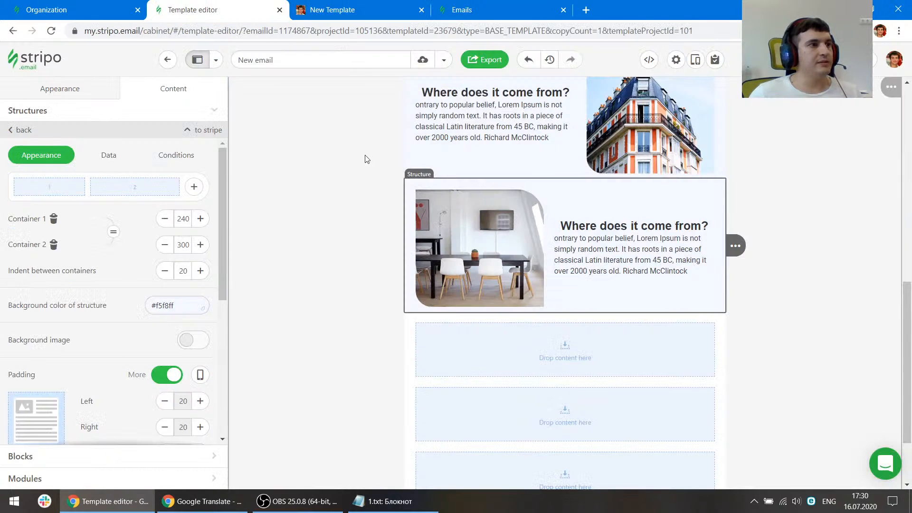
Insert a text block in the empty structure below the dining-table section and duplicate it
left_click(425, 324)
scroll(154, 293, "down", 1)
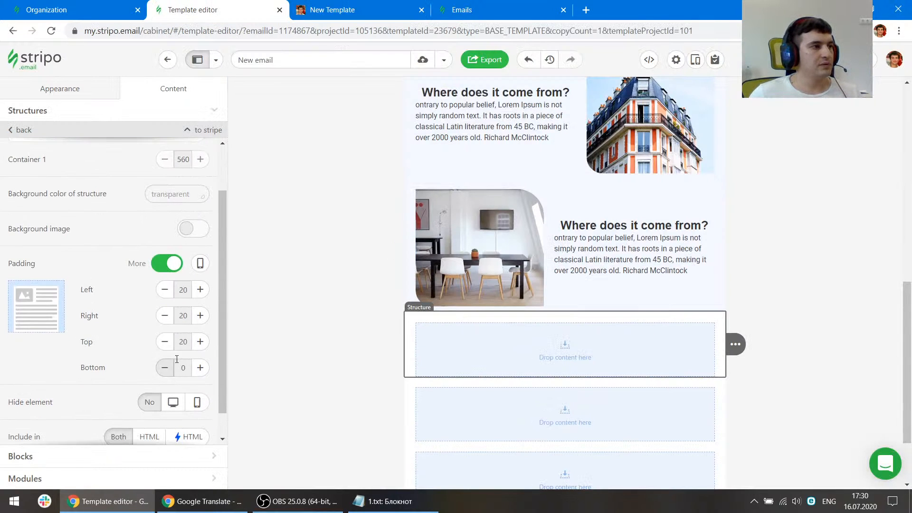
left_click(565, 362)
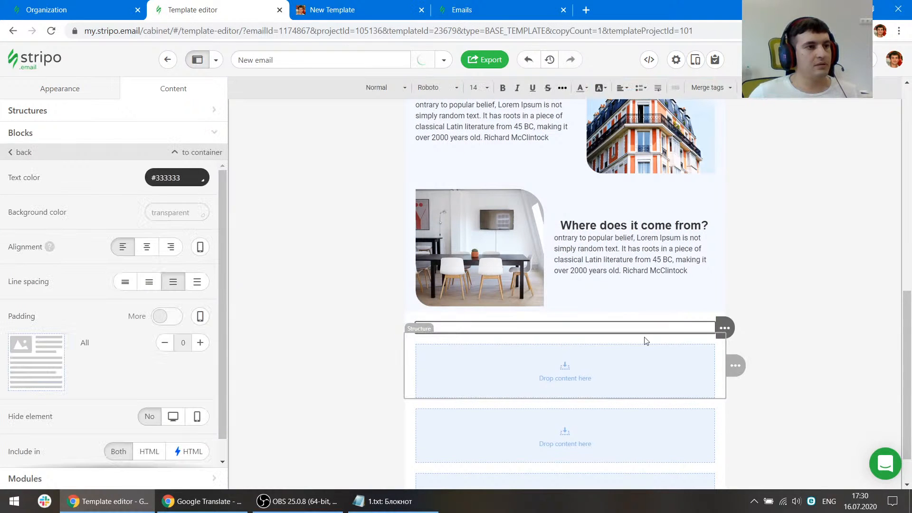
left_click(725, 326)
Copy the heading "Apartments for rent" from the reference template and replace the first text block's placeholder with it
left_click(333, 10)
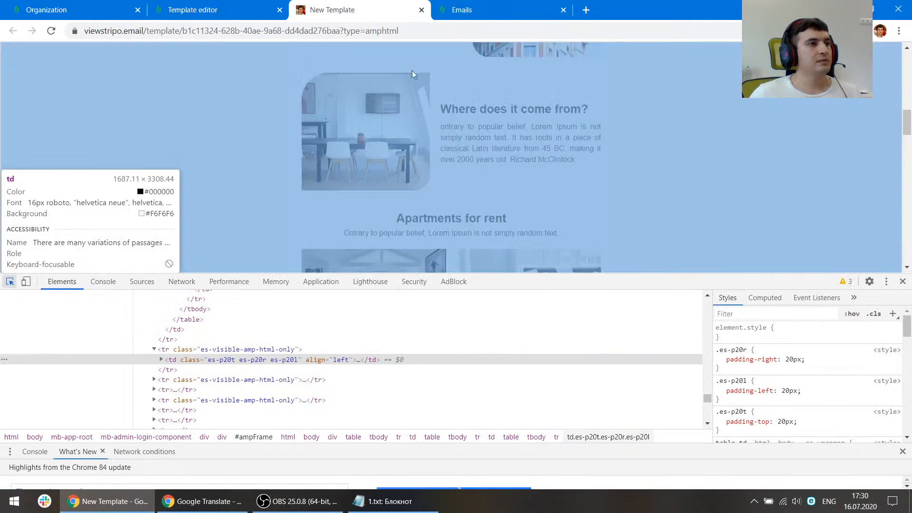
key("F12")
left_click_drag(519, 220, 397, 219)
key("ctrl+c")
left_click(193, 9)
double_click(489, 325)
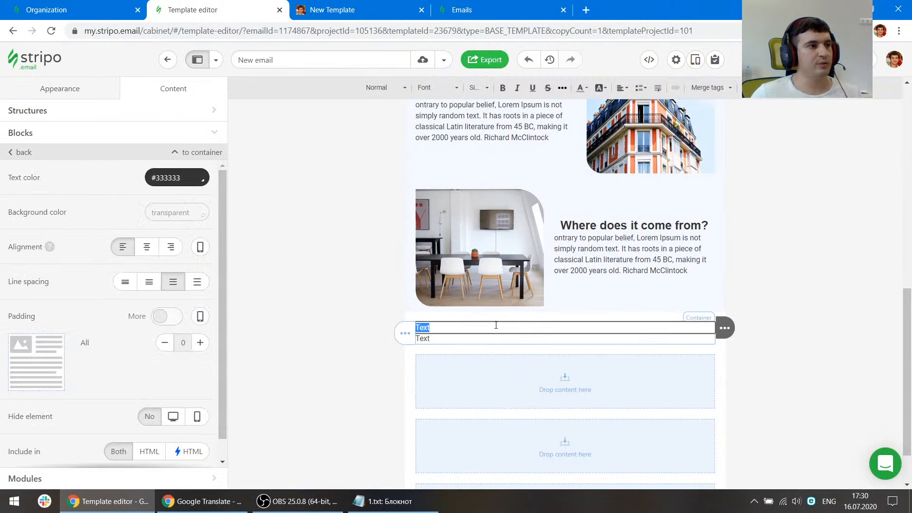
key("ctrl+v")
Check the HTML code of the "Apartments for rent" block and center its text
left_click(649, 59)
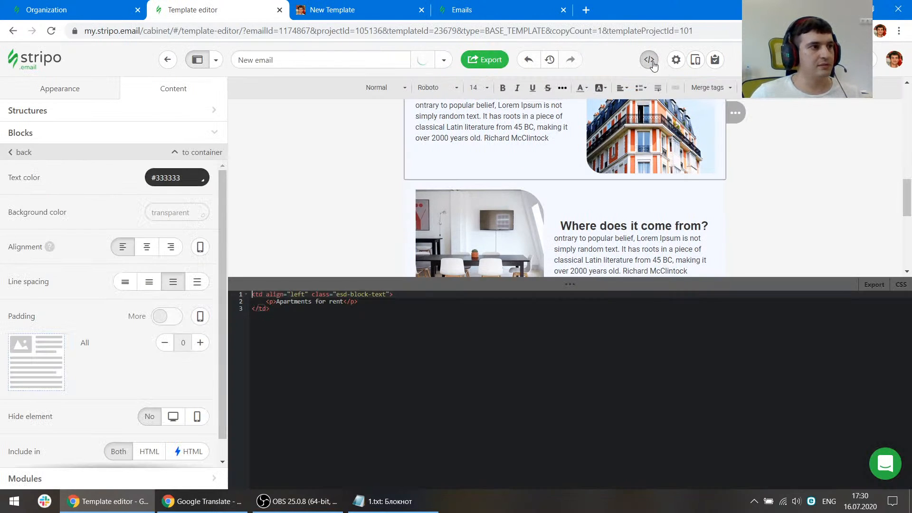
left_click(649, 60)
left_click(621, 87)
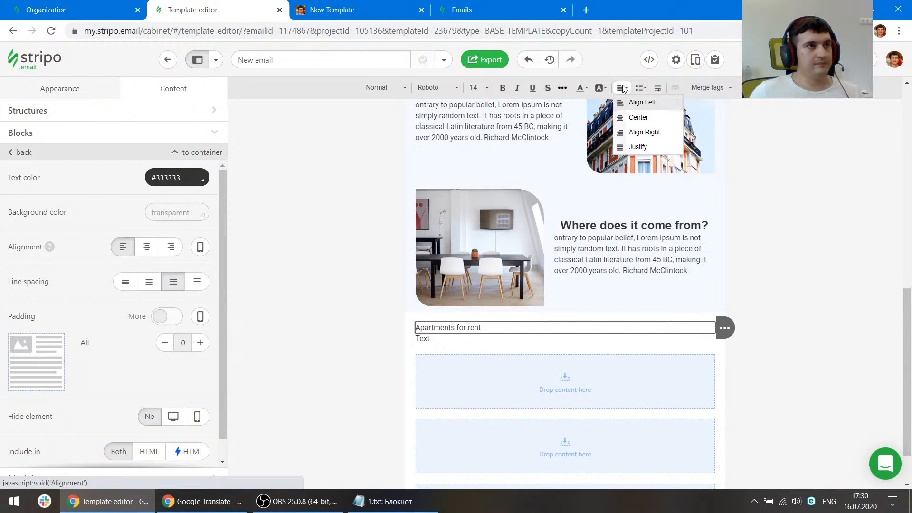
left_click(636, 117)
Replace the second block's text with "Ontrary to popular belief, Lorem Ipsum is not simply random text." from the reference and center it
left_click(379, 6)
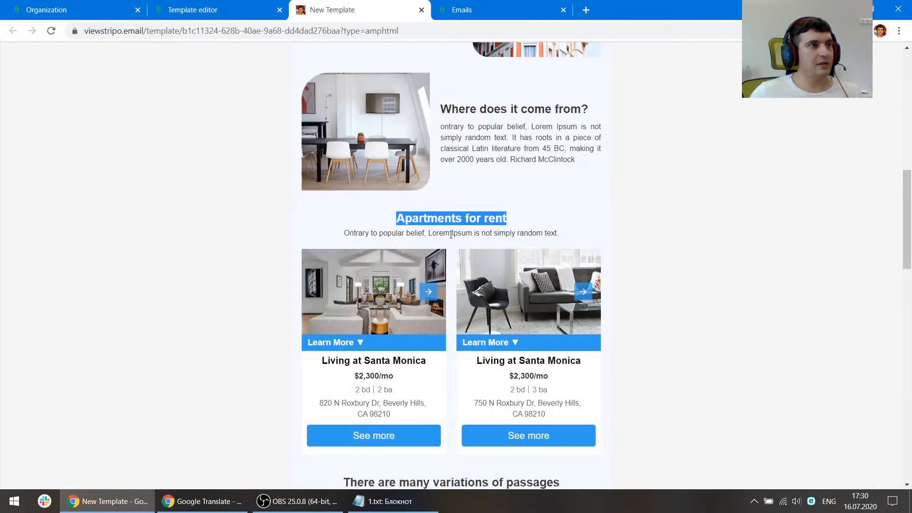
left_click_drag(570, 238, 343, 234)
key("ctrl+c")
left_click(209, 4)
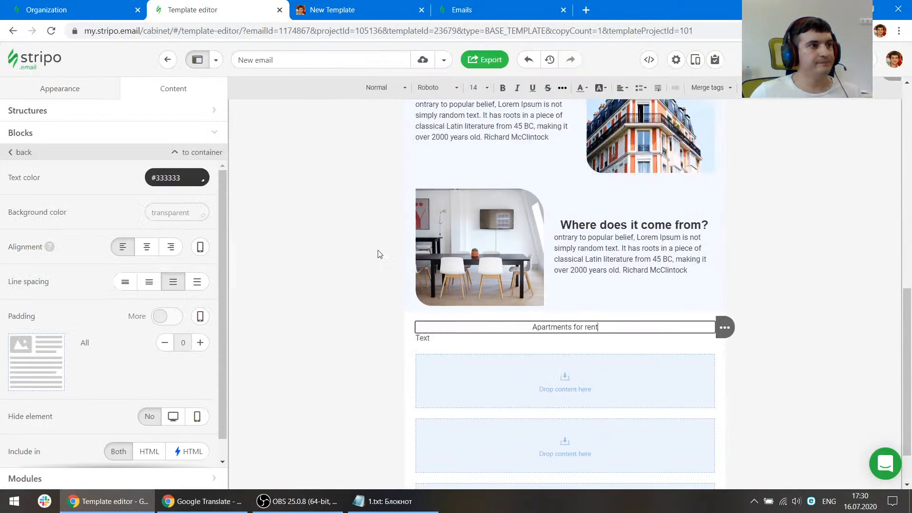
left_click(450, 338)
key("ctrl+v")
key("ctrl+a")
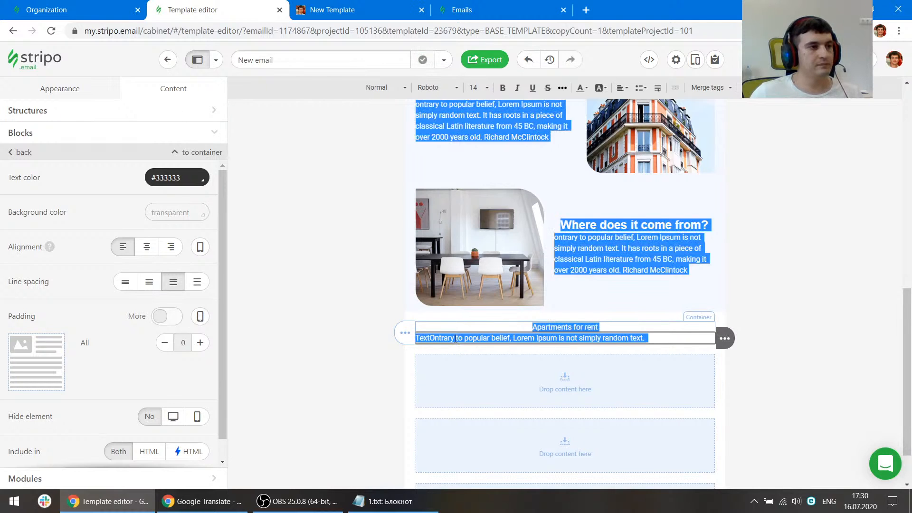
left_click(472, 338)
key("shift+Home")
key("ctrl+v")
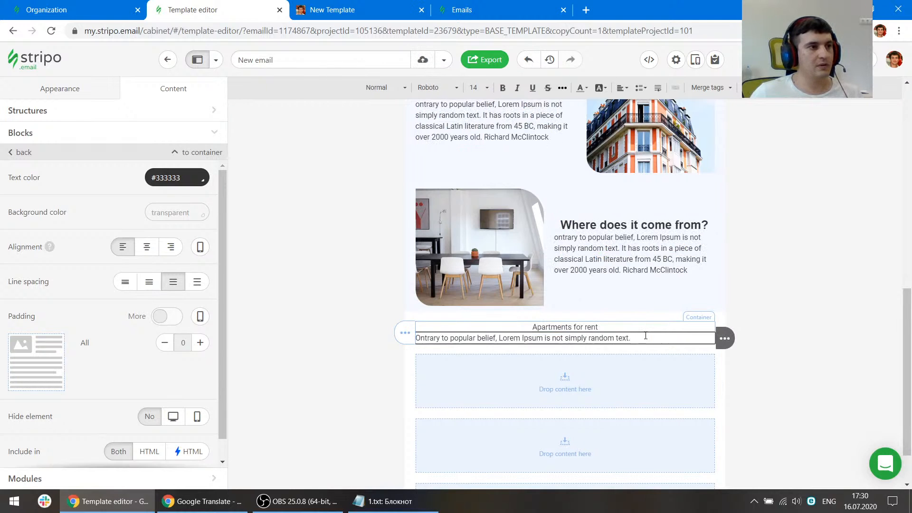
left_click(621, 87)
left_click(628, 116)
Format the "Apartments for rent" text as Heading 2 and make it bold
left_click(533, 326)
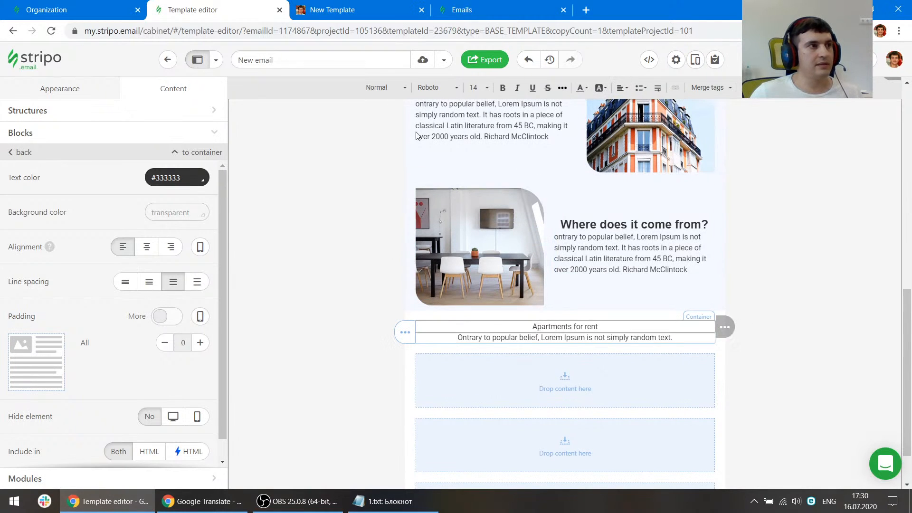
key("ctrl+a")
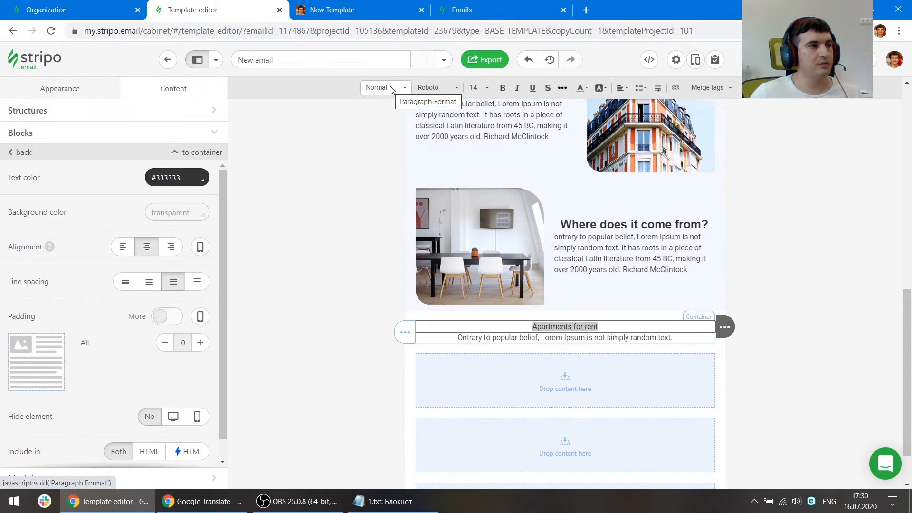
left_click(391, 89)
left_click(411, 165)
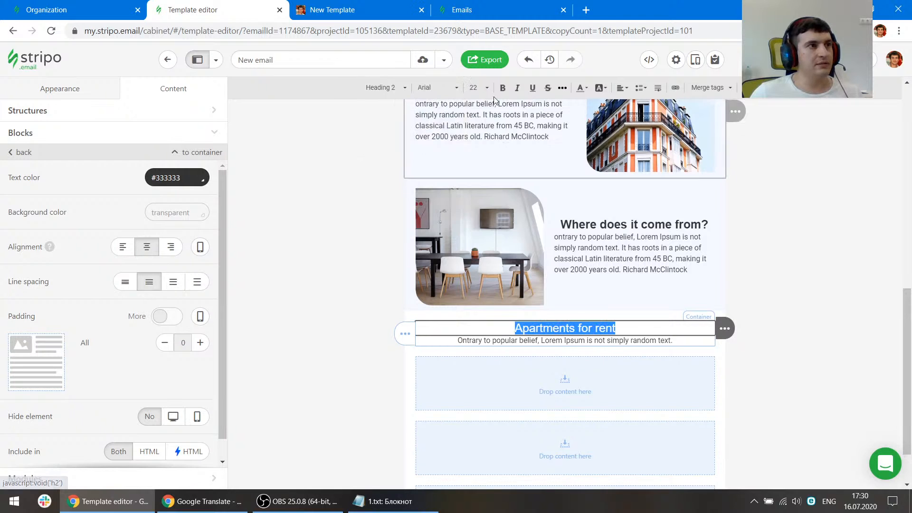
left_click(502, 88)
Inspect the "Apartments for rent" heading's padding in the reference template and set the heading block's bottom padding to 5
left_click(377, 6)
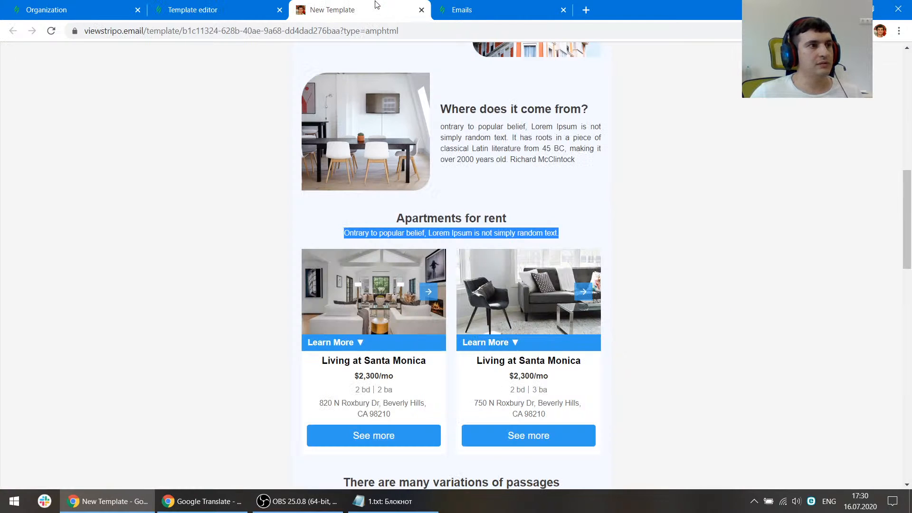
key("ctrl+shift+c")
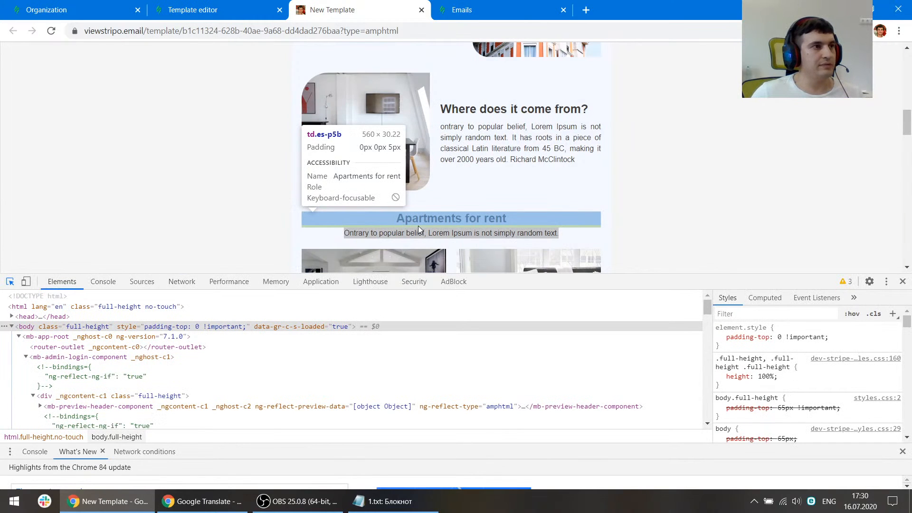
left_click(224, 5)
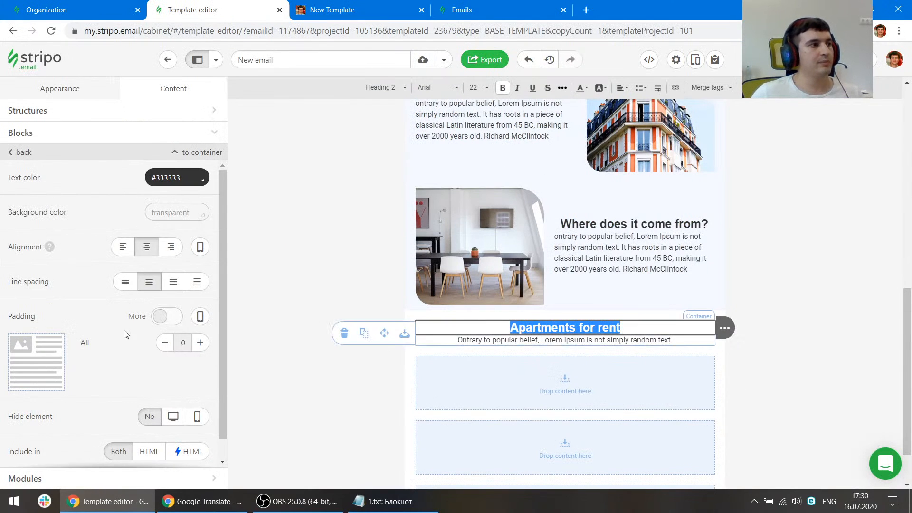
scroll(125, 335, "down", 1)
left_click(167, 295)
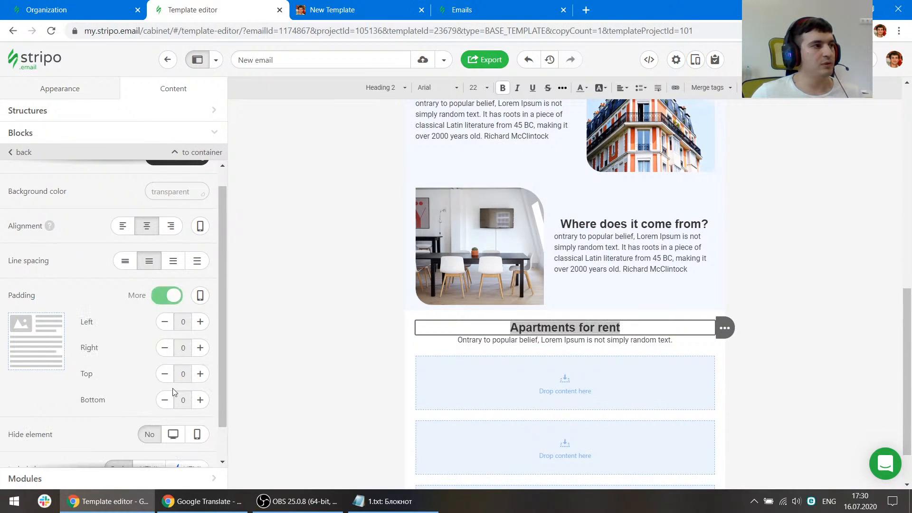
left_click(200, 400)
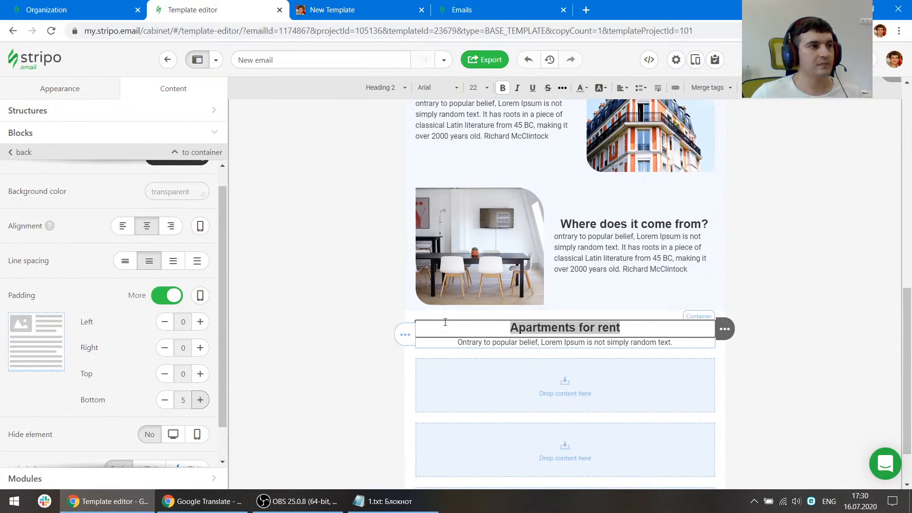
Copy the background color #f5f8ff from the structure above and apply it to the "Apartments for rent" structure
left_click(409, 277)
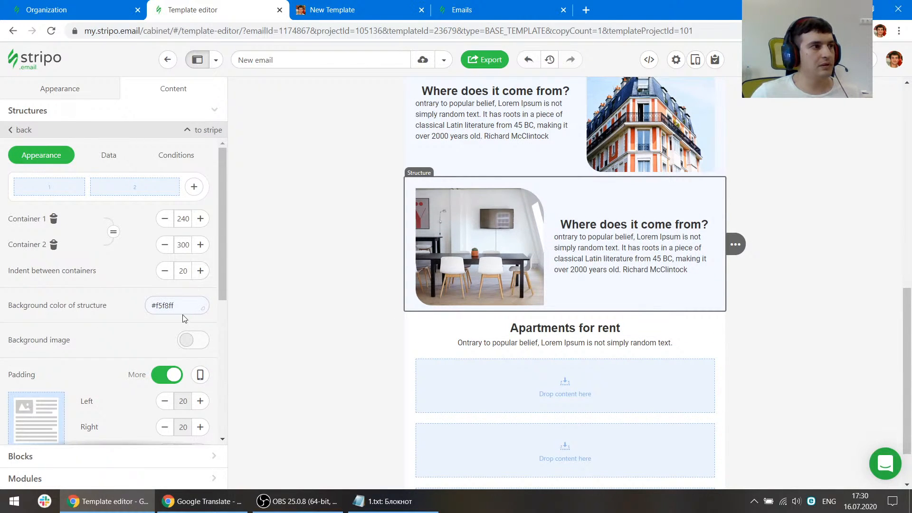
left_click_drag(151, 305, 296, 325)
left_click(407, 323)
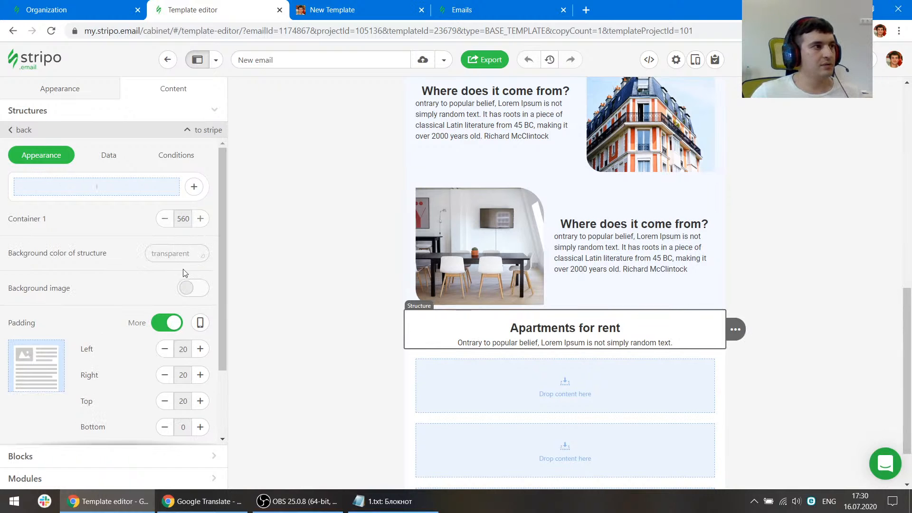
left_click(174, 253)
scroll(523, 285, "down", 1)
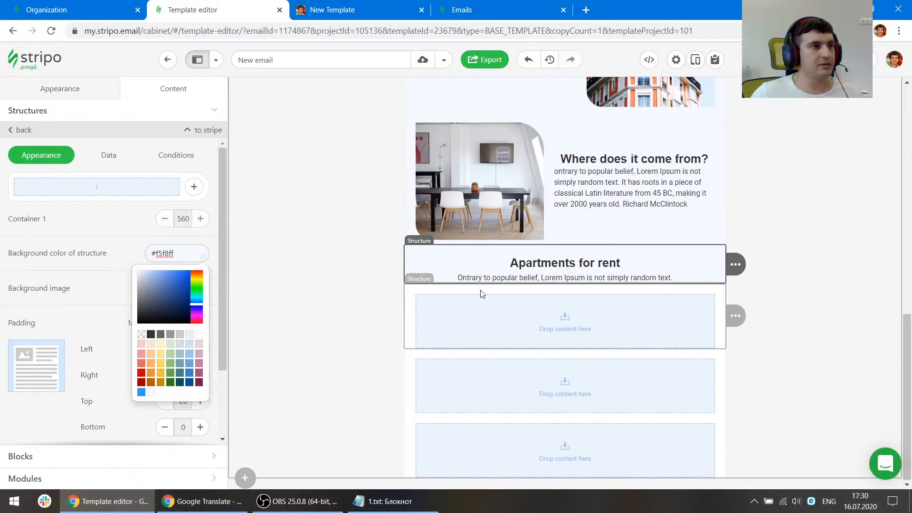
Examine the layout and padding of the apartment cards section below "Apartments for rent" in the reference template
left_click(348, 5)
scroll(331, 155, "down", 3)
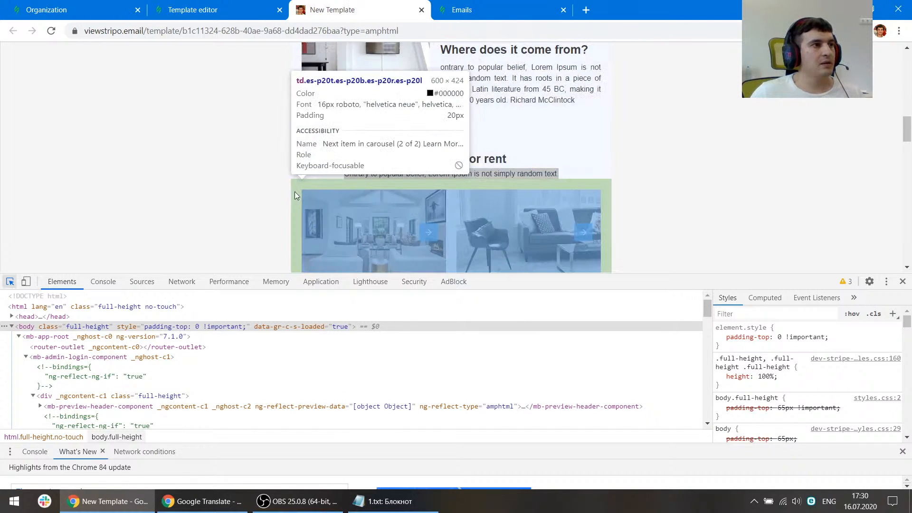
left_click(298, 152)
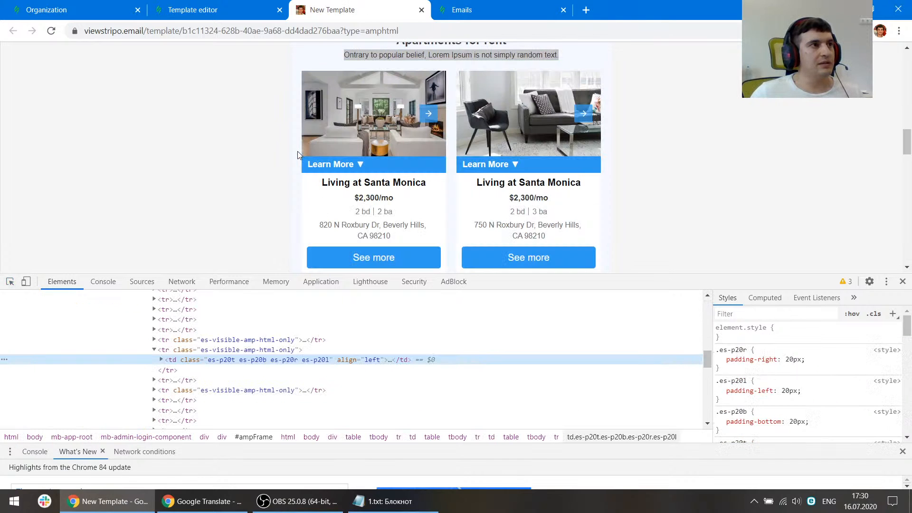
scroll(298, 156, "up", 1)
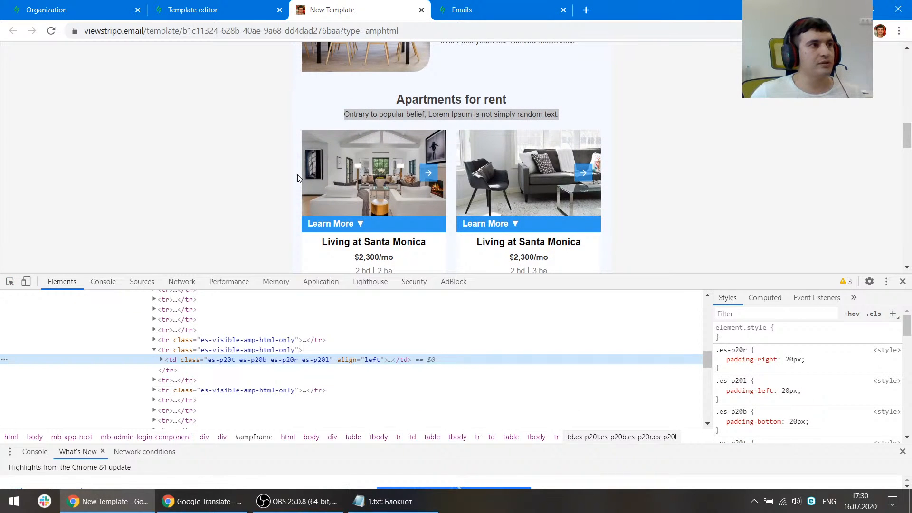
scroll(298, 178, "down", 1)
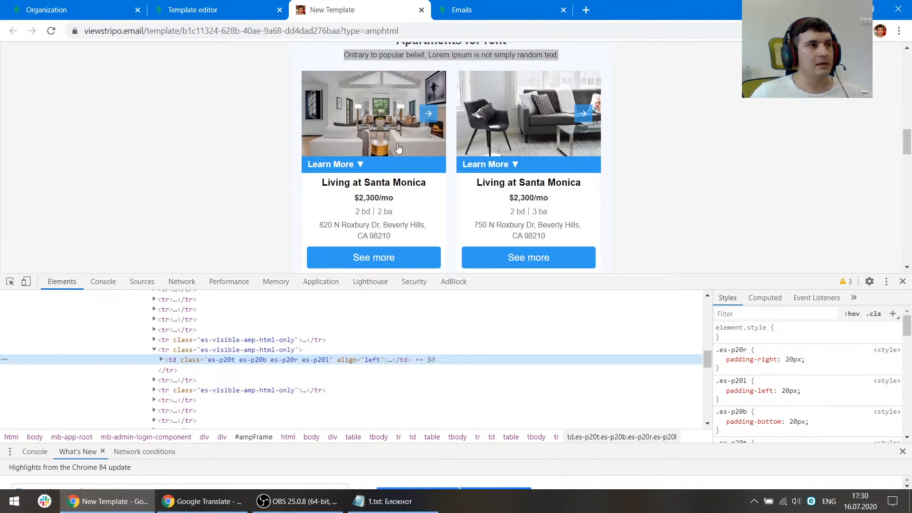
left_click(418, 121)
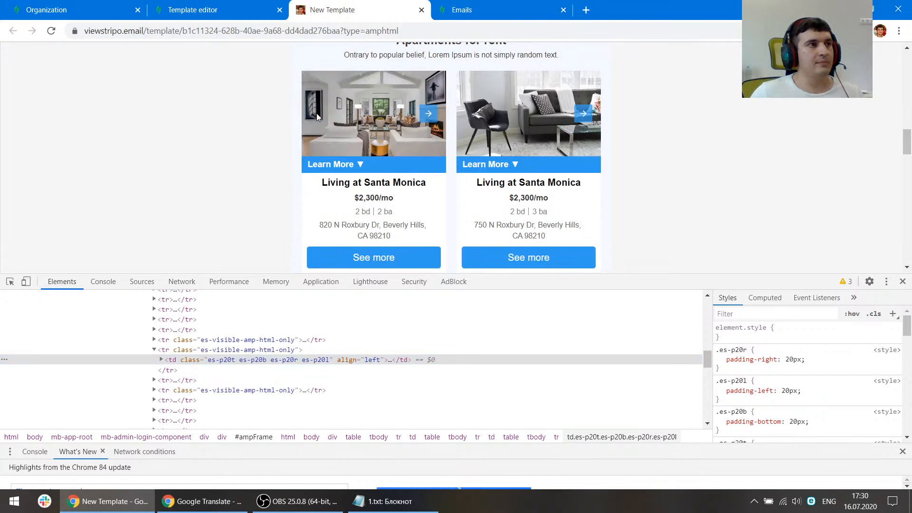
scroll(451, 176, "up", 1)
scroll(440, 142, "down", 1)
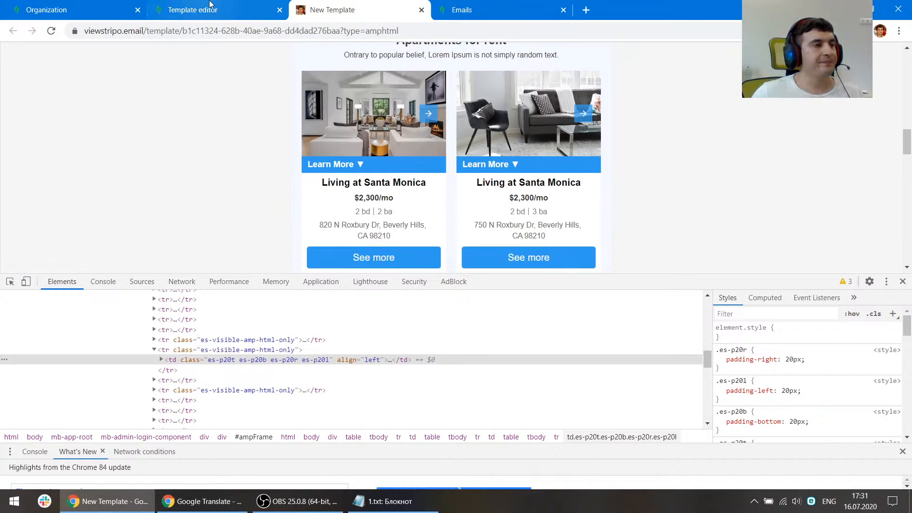
Divide the empty structure below "Apartments for rent" into two equal containers, and compare with the reference template
left_click(212, 5)
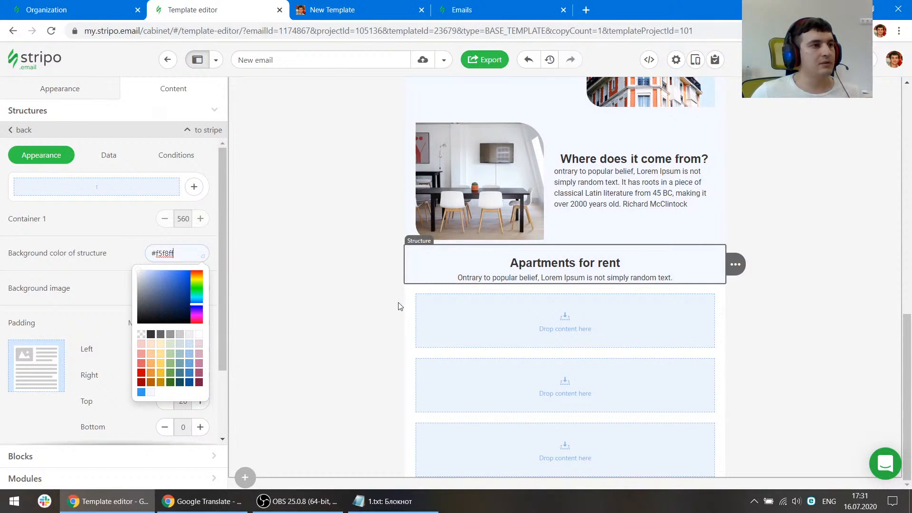
left_click(413, 301)
left_click(194, 186)
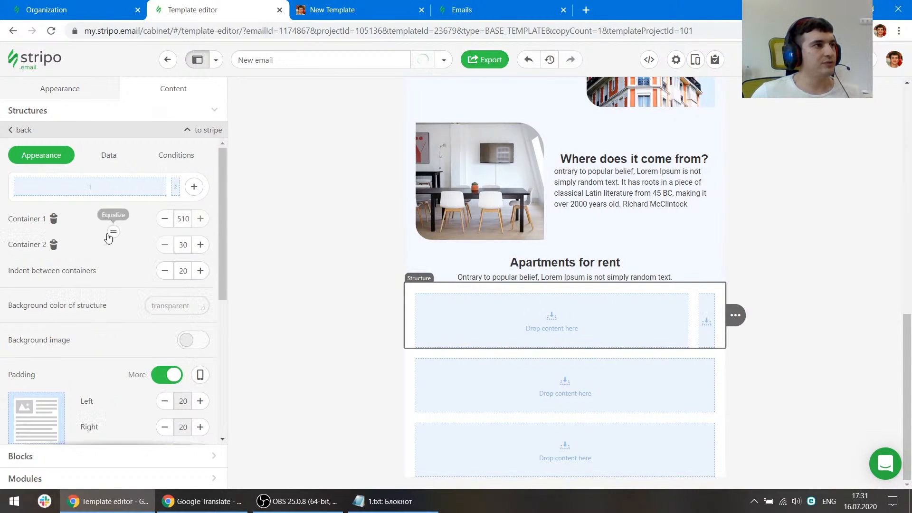
left_click(112, 233)
left_click(339, 5)
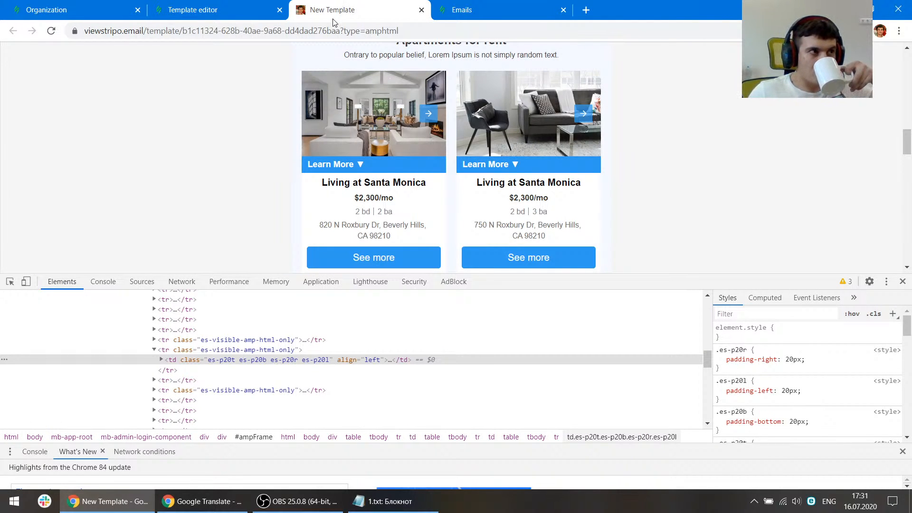
left_click(227, 5)
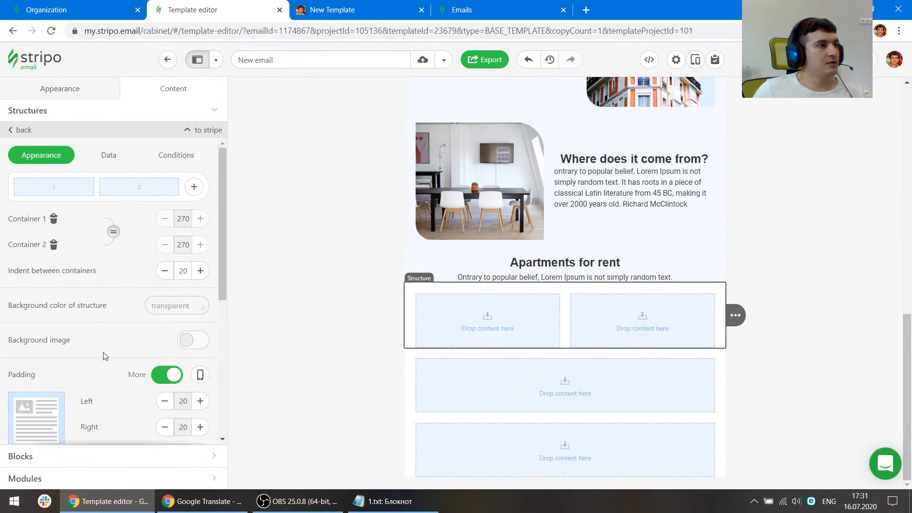
Add a Carousel block to the first container of the two-column structure and an Accordion block beneath it
left_click(81, 457)
mouse_move(119, 346)
left_mouse_down()
mouse_move(377, 299)
mouse_move(456, 317)
mouse_move(468, 337)
left_mouse_up()
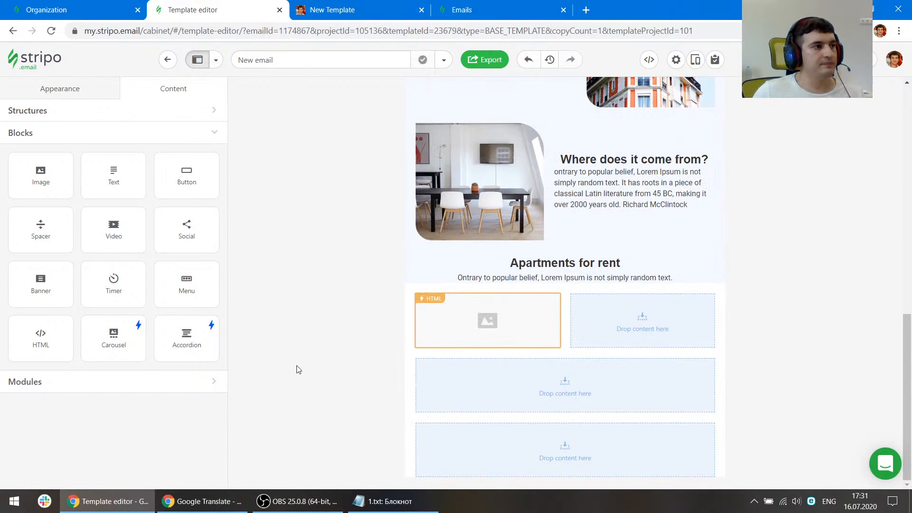
left_click_drag(182, 339, 490, 328)
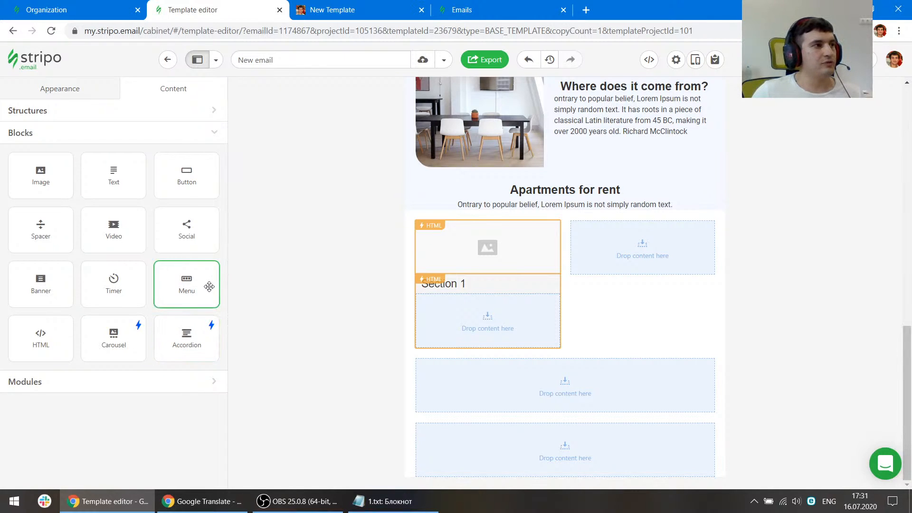
Inspect the first apartment card's carousel in the reference template and copy the image URL of its first slide
left_click(341, 5)
scroll(356, 137, "up", 1)
scroll(364, 172, "down", 1)
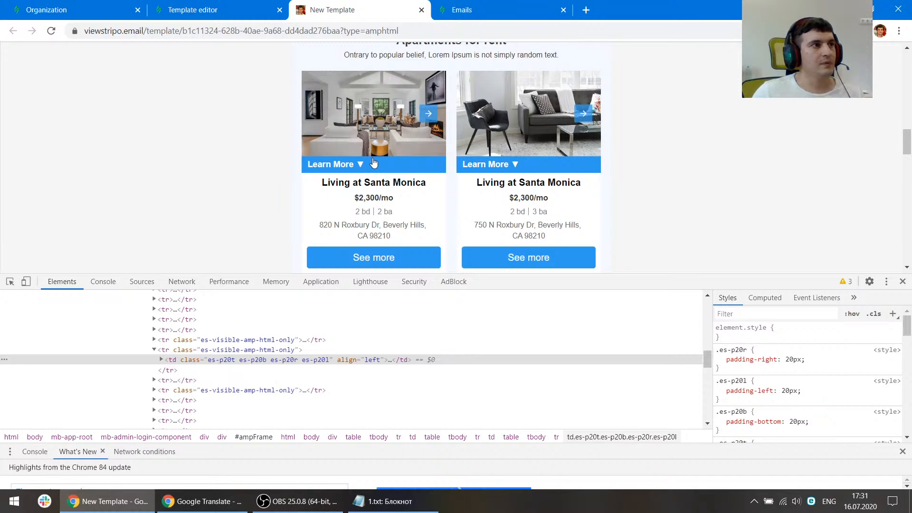
left_click(10, 281)
left_click(371, 124)
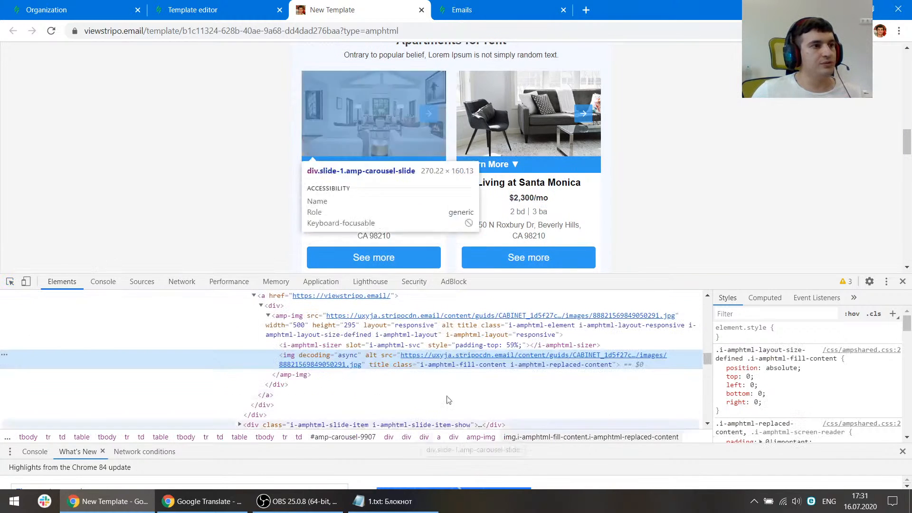
double_click(467, 356)
Set the carousel's Slide 1 image from the copied URL, choosing to leave it as an external link
left_click(261, 5)
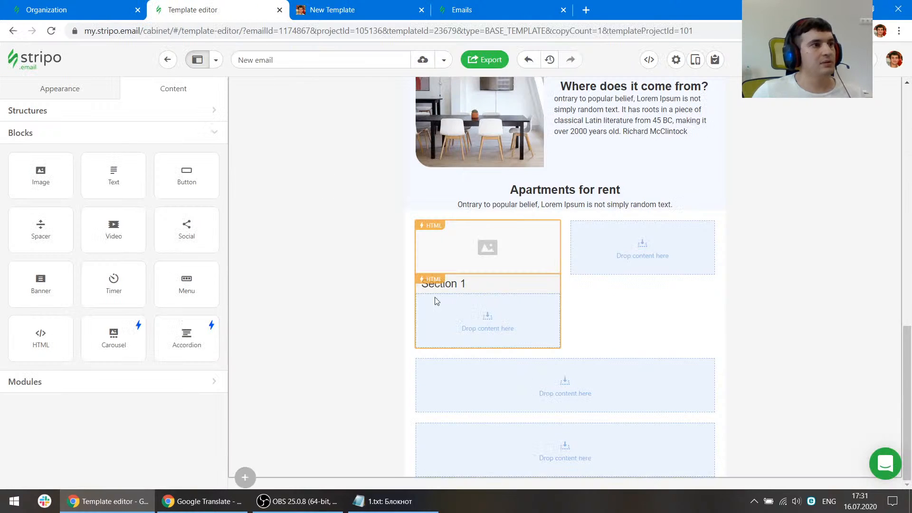
left_click(451, 259)
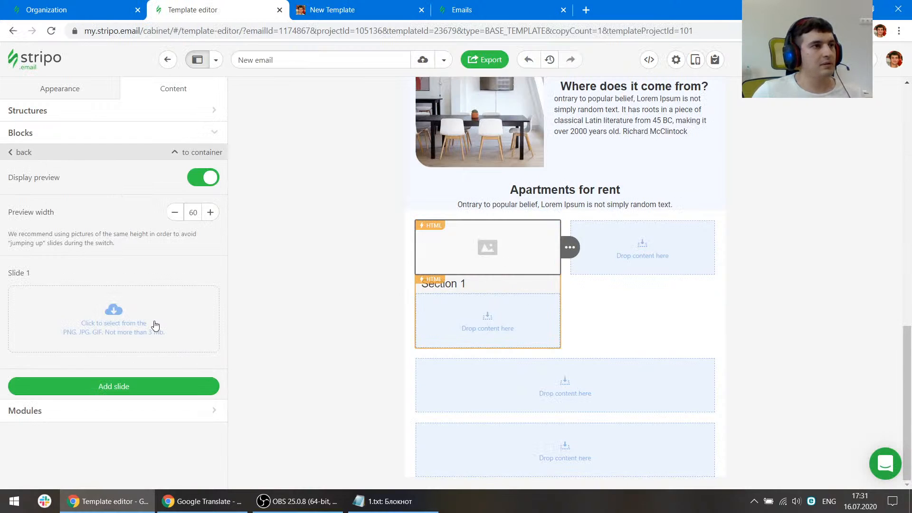
left_click(116, 335)
left_click(62, 238)
key("ctrl+v")
left_click(139, 238)
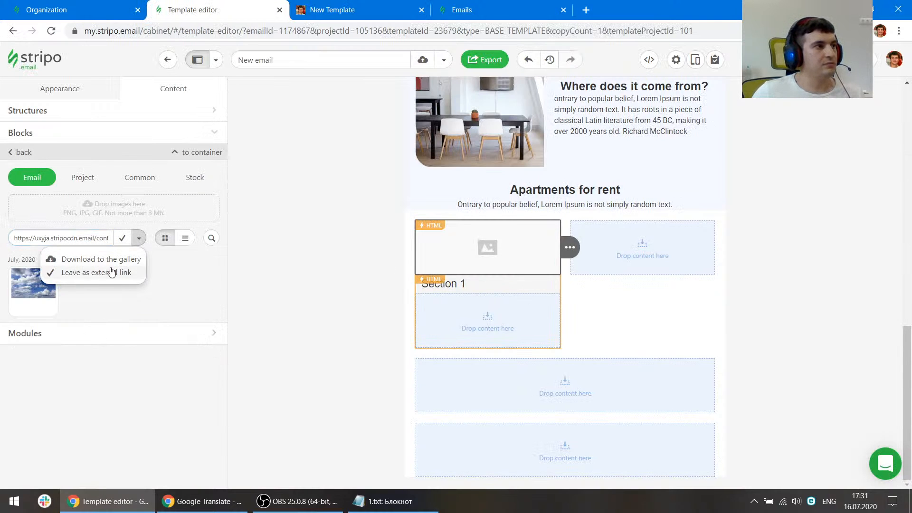
left_click(112, 272)
left_click(122, 238)
Locate the second slide of the first card's carousel in the reference template's code and copy its image URL
left_click(329, 5)
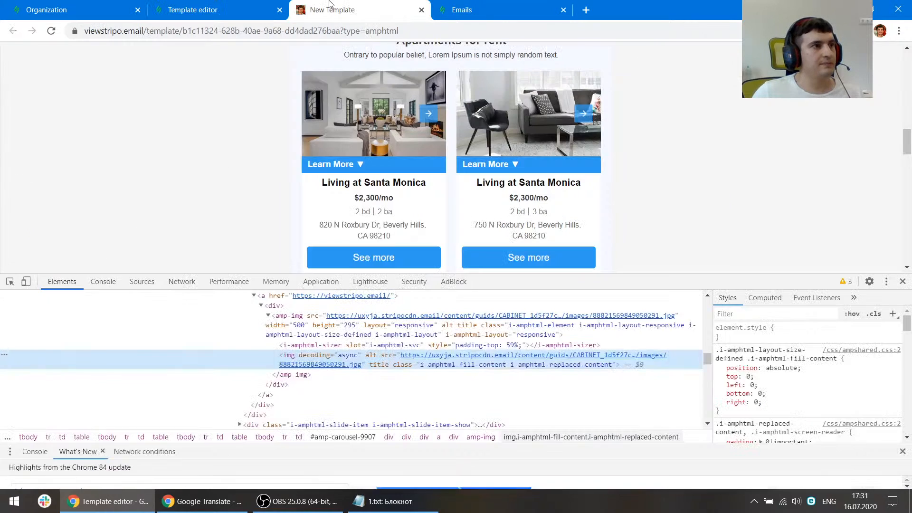
scroll(333, 362, "down", 5)
left_click(240, 307)
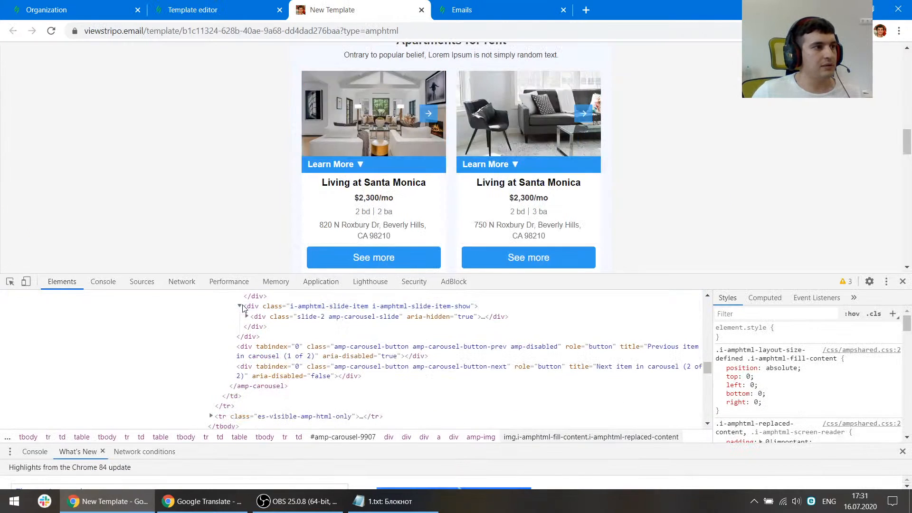
left_click(247, 316)
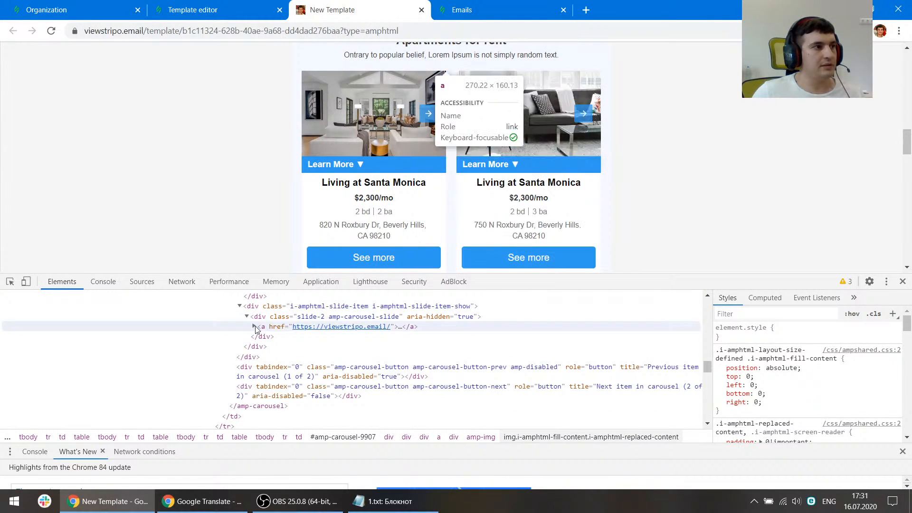
left_click(255, 327)
left_click(261, 336)
left_click(268, 347)
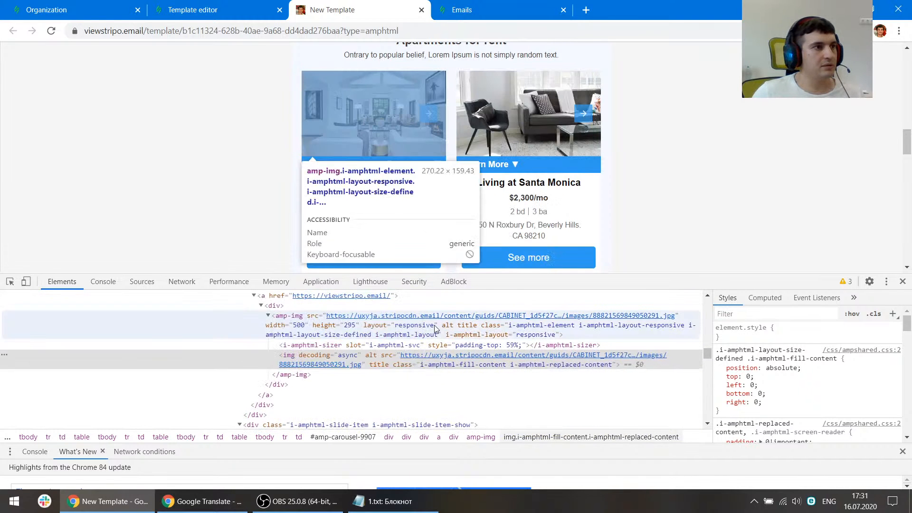
left_click(430, 116)
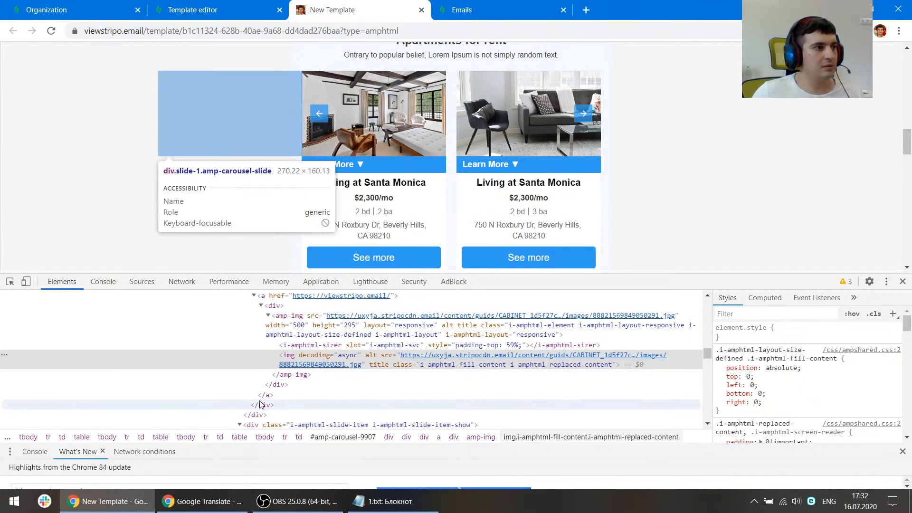
scroll(258, 404, "down", 1)
double_click(379, 406)
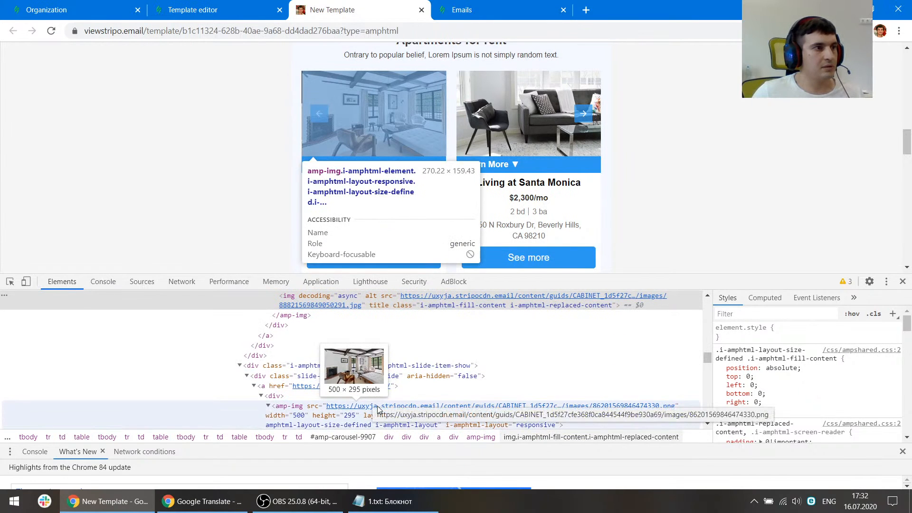
Add a second slide to the carousel and set its image from the copied URL as an external link
left_click(263, 4)
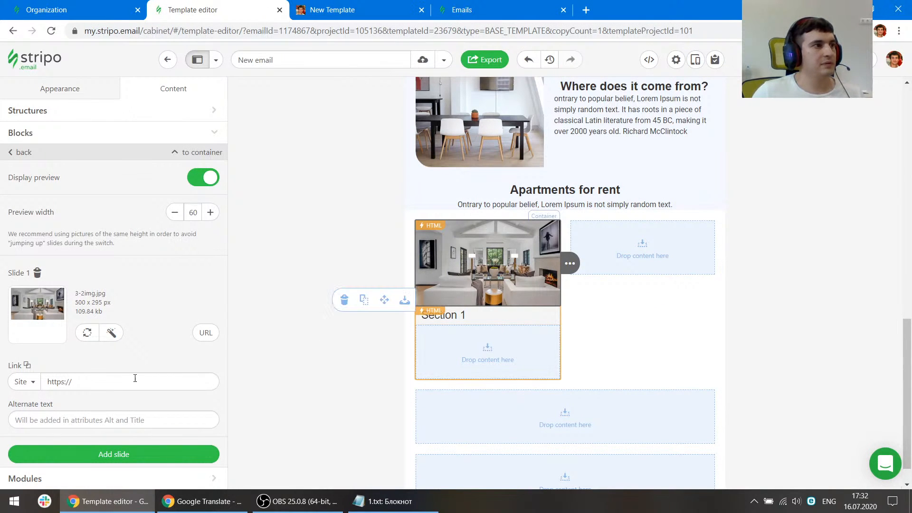
left_click(104, 454)
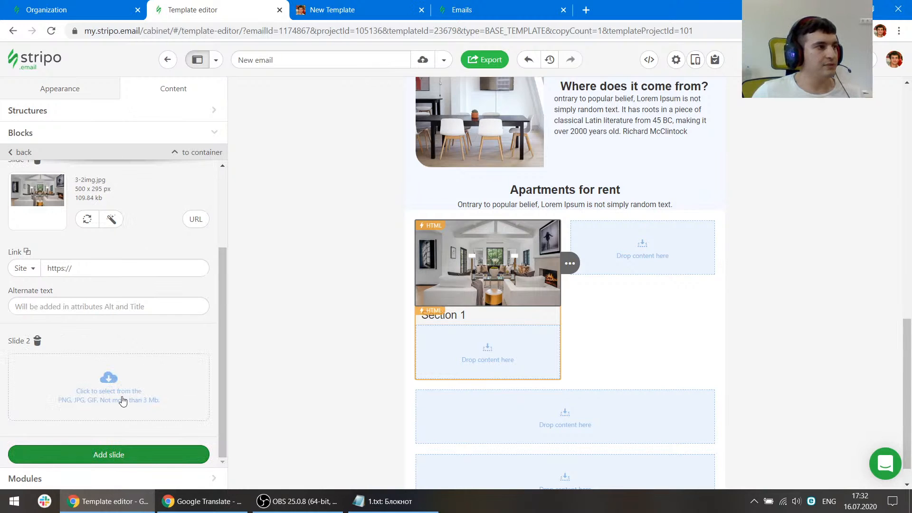
left_click(121, 402)
left_click(82, 238)
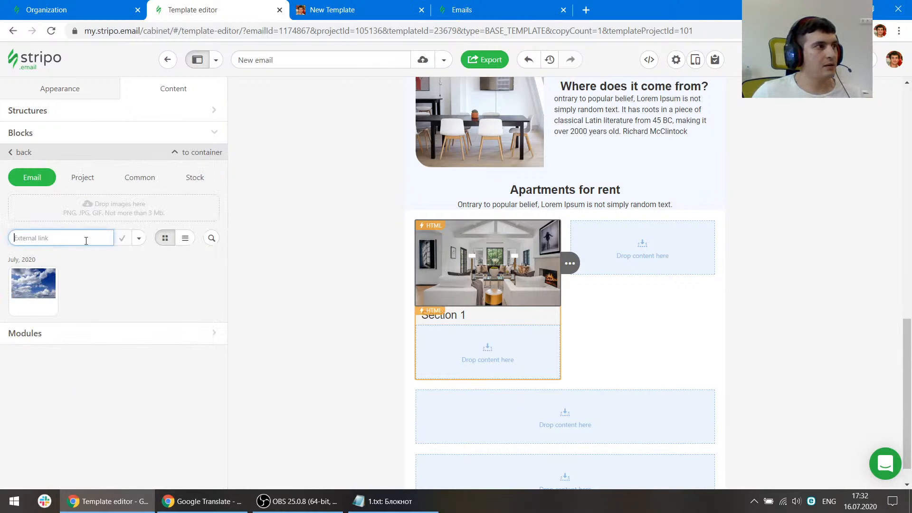
key("ctrl+v")
left_click(137, 238)
left_click(112, 278)
left_click(124, 242)
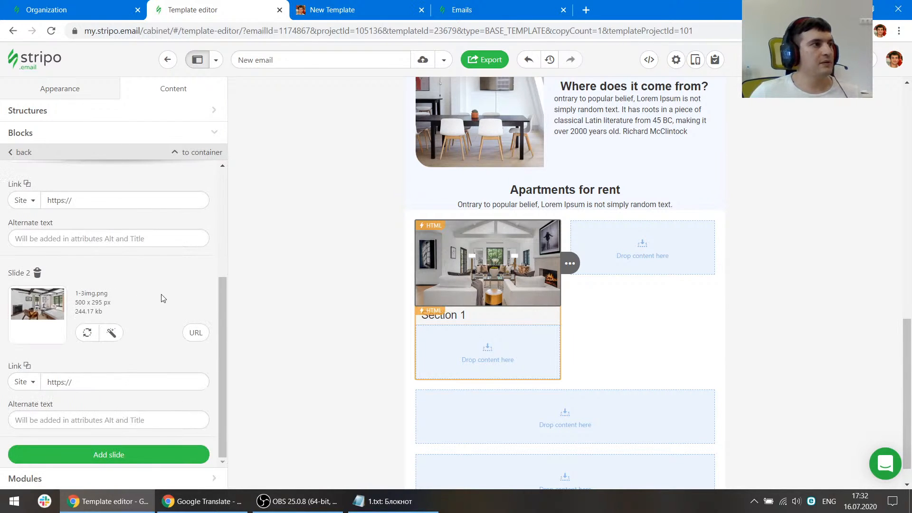
Compare the order of the two carousel slides with the first apartment card's carousel in the reference template
scroll(214, 304, "up", 3)
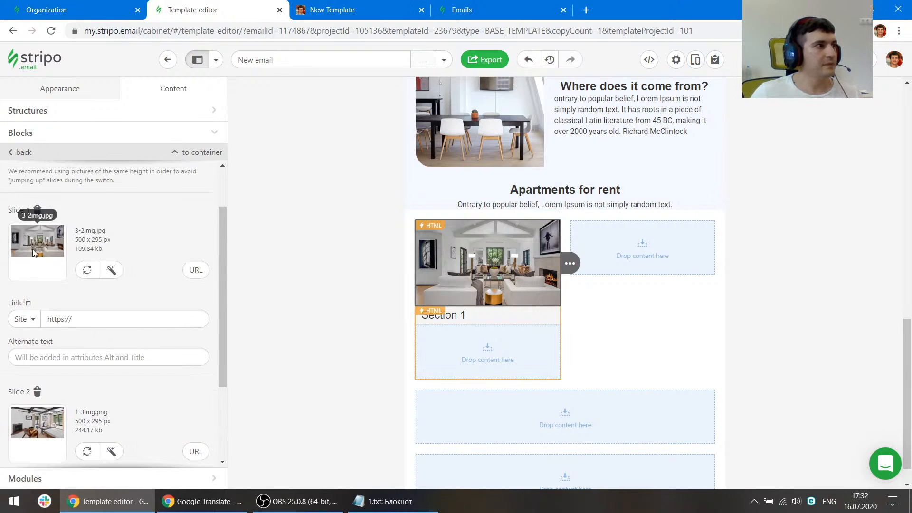
left_click(375, 9)
scroll(371, 142, "up", 2)
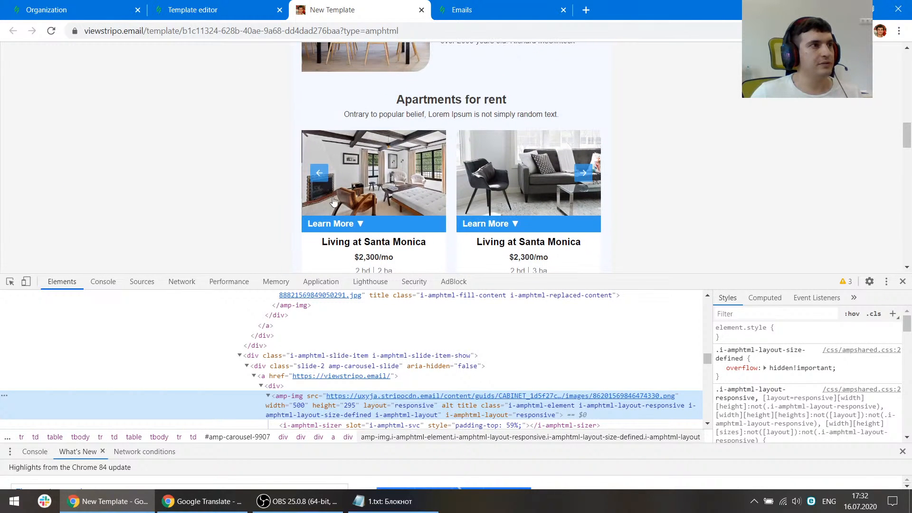
left_click(322, 173)
left_click(247, 9)
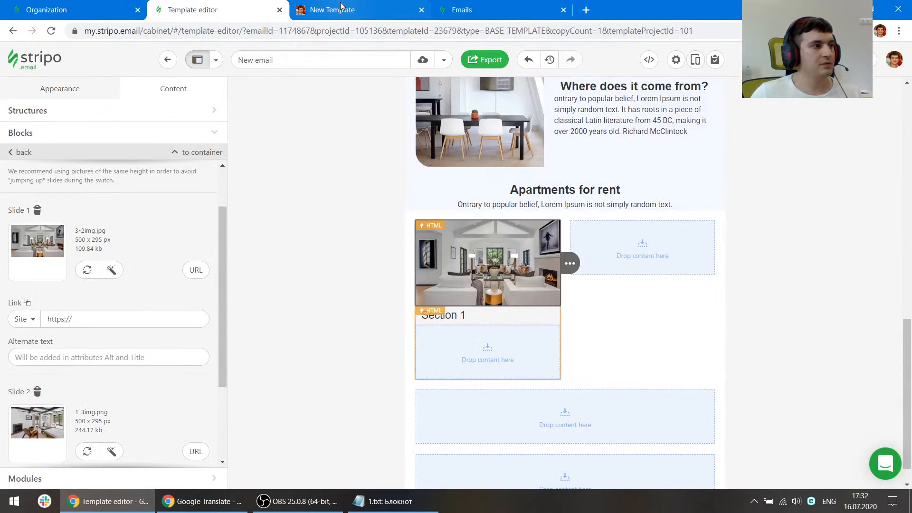
left_click(341, 6)
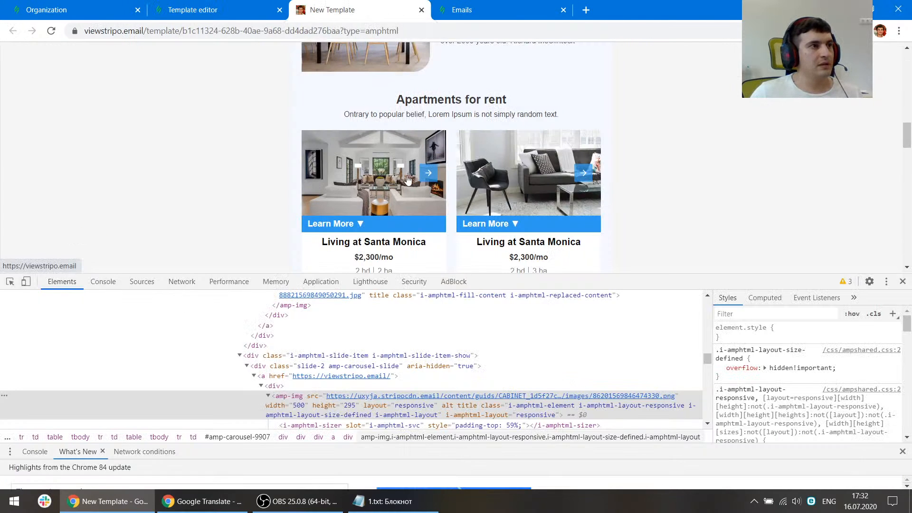
Copy the first card's "Learn More ▼" header text from the reference template and enter it as the accordion's Section 1 title
scroll(375, 181, "down", 1)
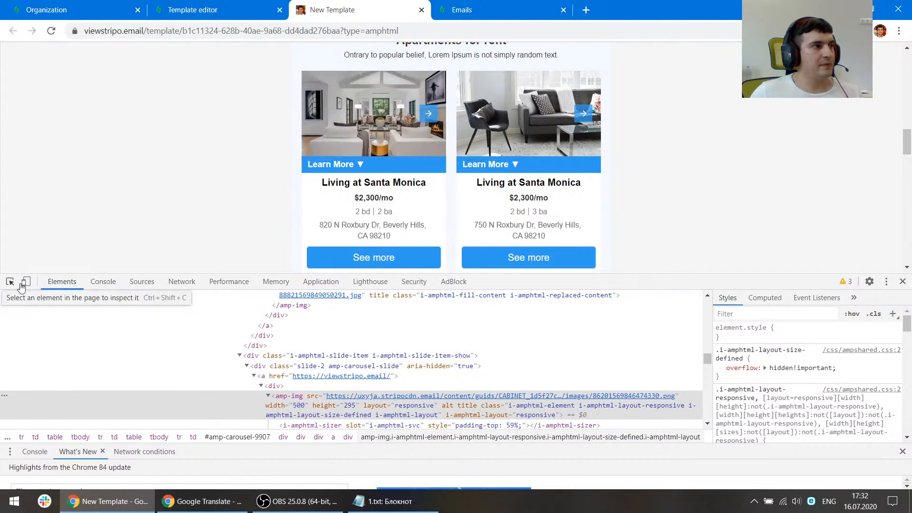
left_click(383, 165)
key("F12")
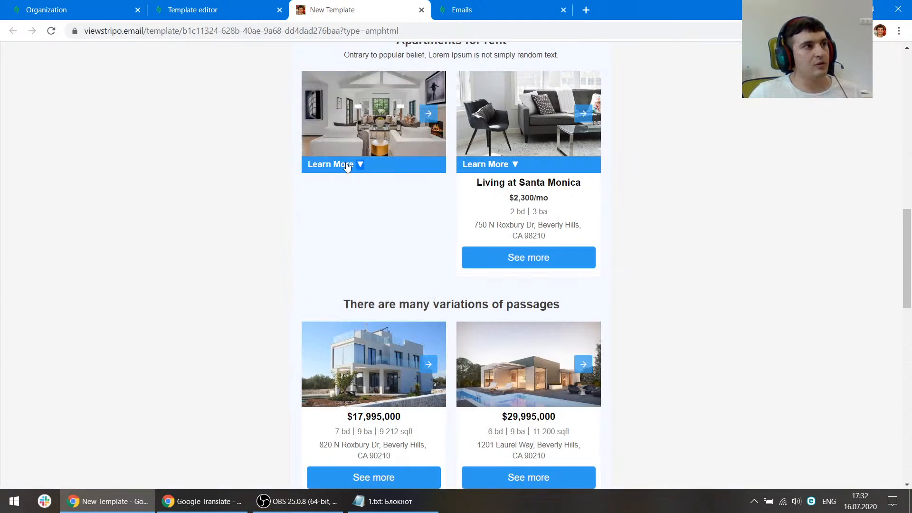
left_click(305, 169)
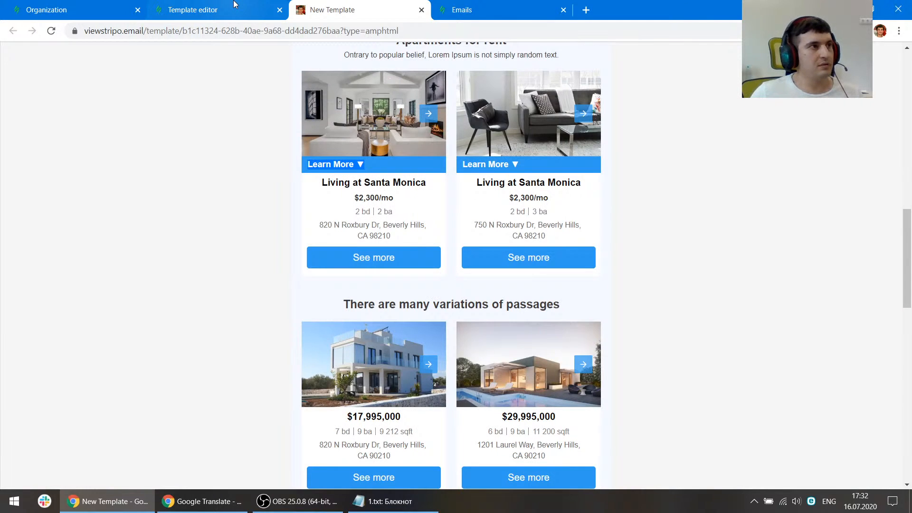
left_click(234, 6)
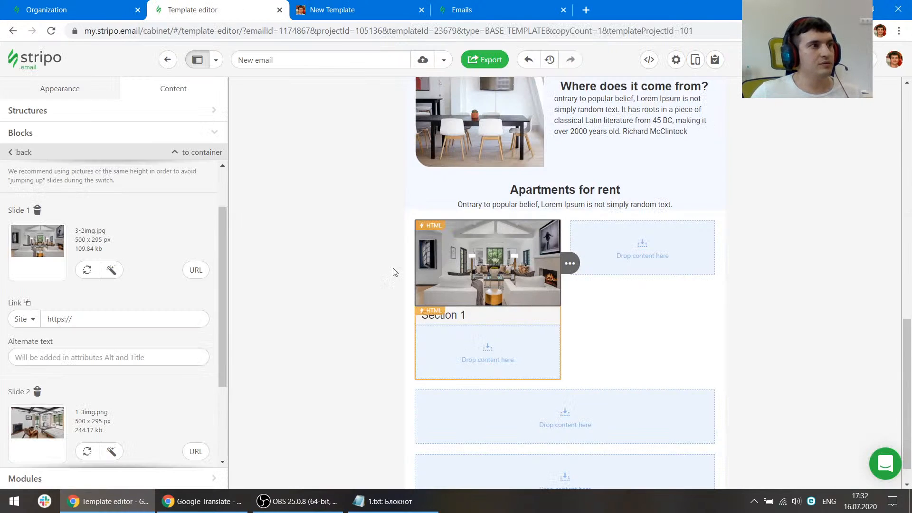
left_click(447, 342)
triple_click(143, 391)
type("Learn More ▼")
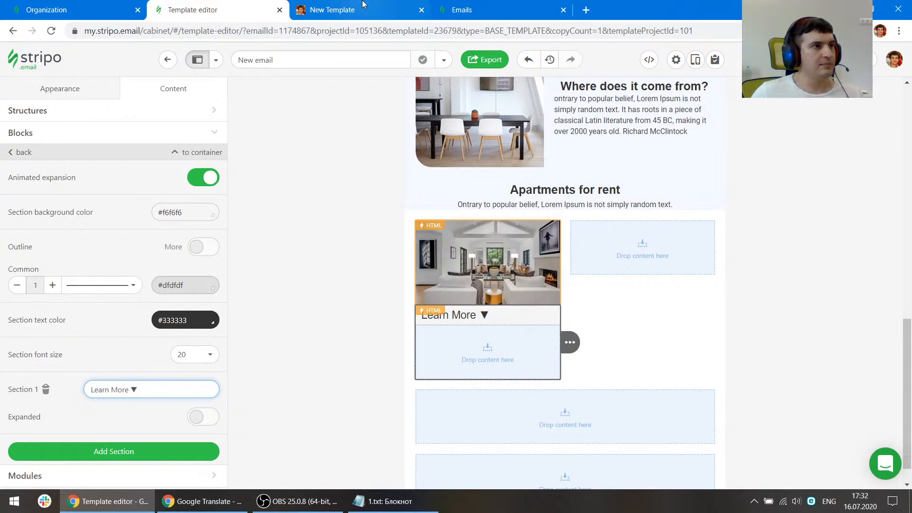
Set the accordion's section background to the "More details" link color #319bef and its section text color to #ffffff
scroll(478, 273, "up", 6)
left_click(493, 190)
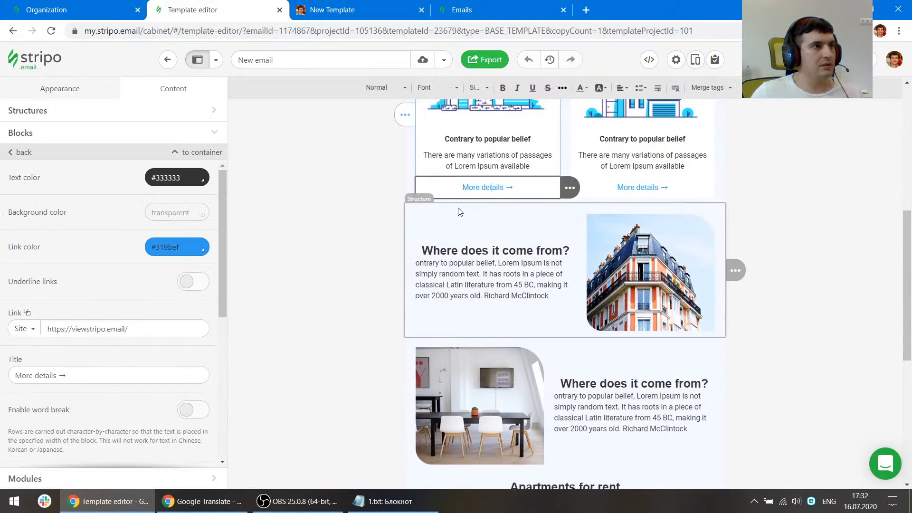
scroll(469, 275, "down", 5)
scroll(469, 275, "down", 1)
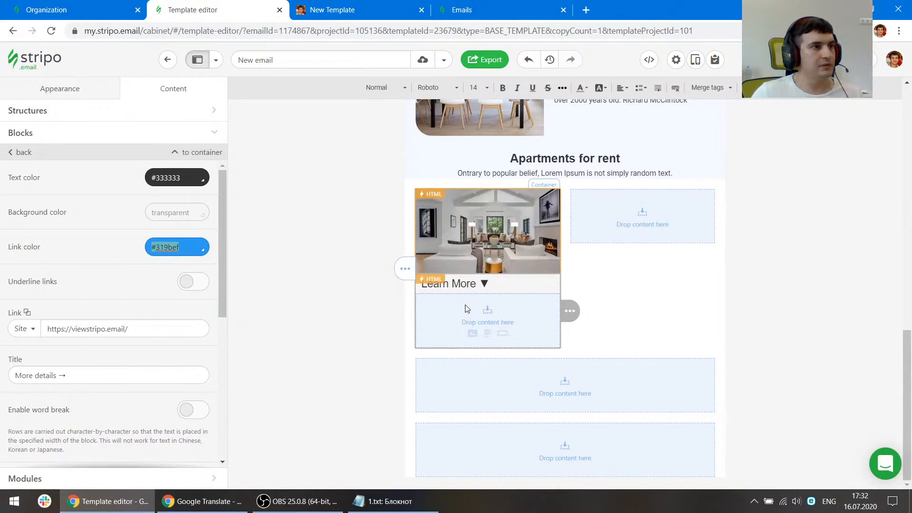
left_click(466, 304)
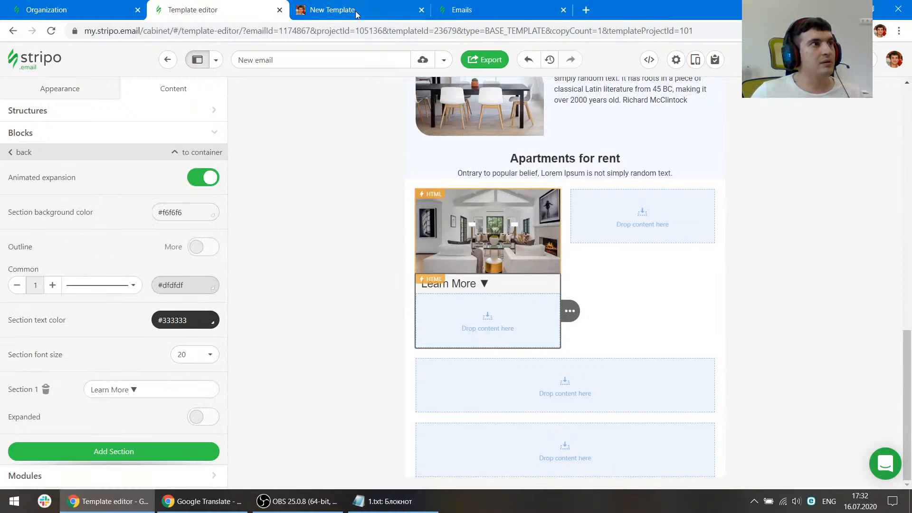
left_click(342, 10)
left_click(211, 10)
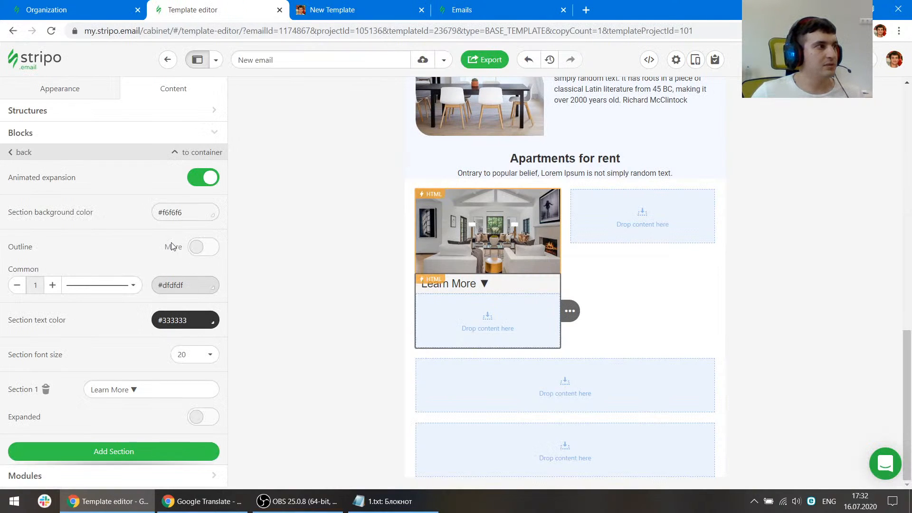
left_click_drag(187, 211, 116, 213)
type("#319bef")
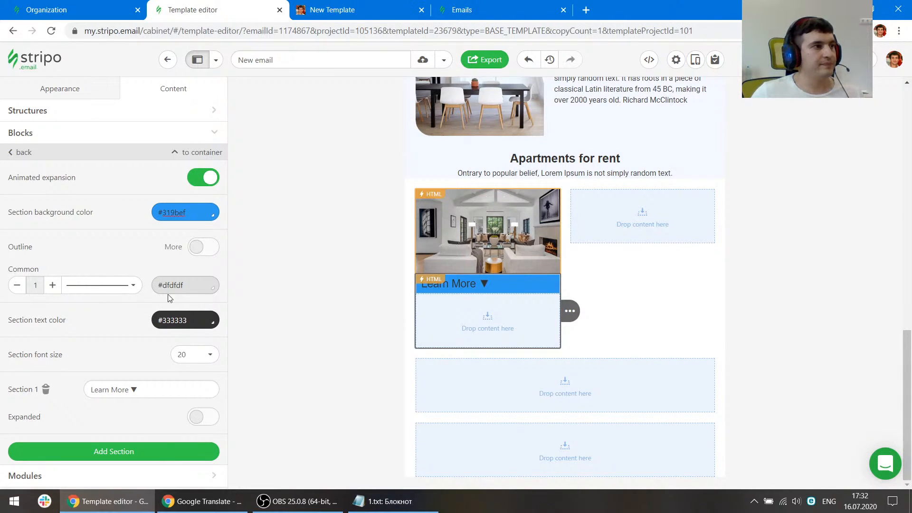
left_click(202, 323)
left_click(209, 401)
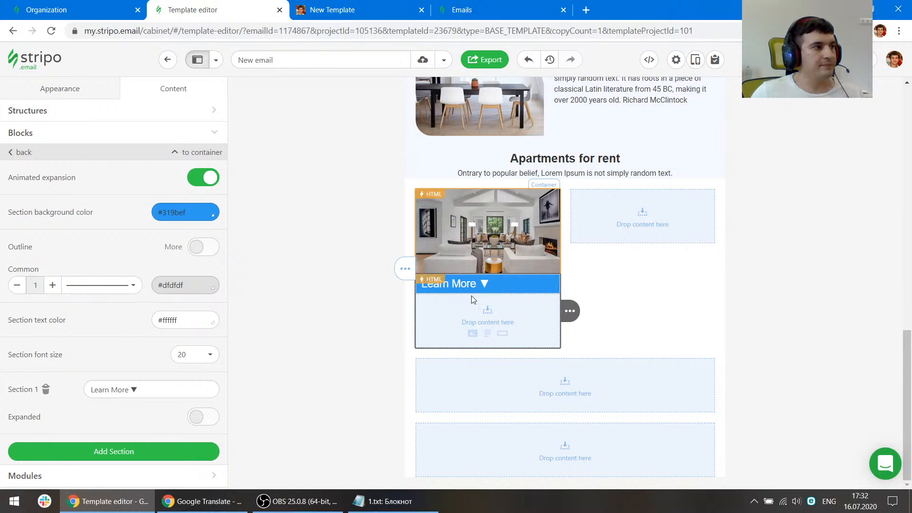
Inspect the font of the "Learn More" header in the reference template and set the accordion's section font size to 16
left_click(332, 10)
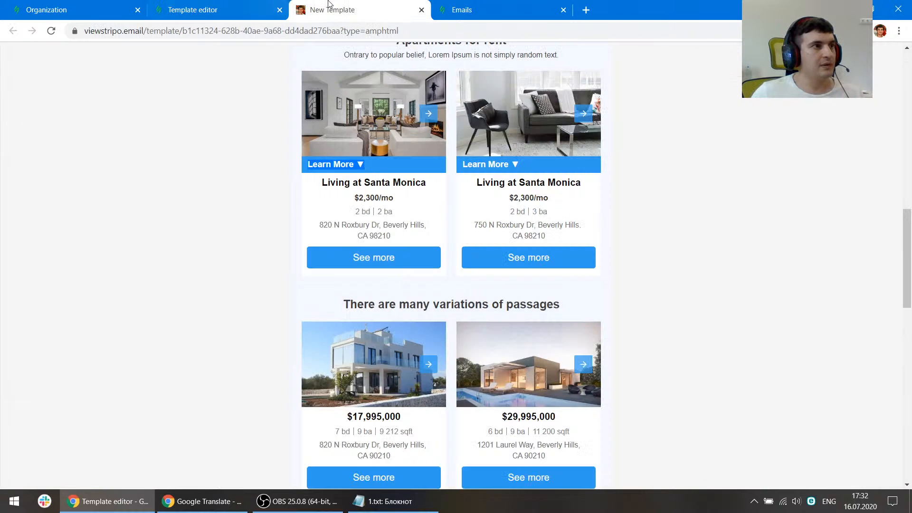
scroll(381, 229, "up", 3)
scroll(382, 229, "down", 3)
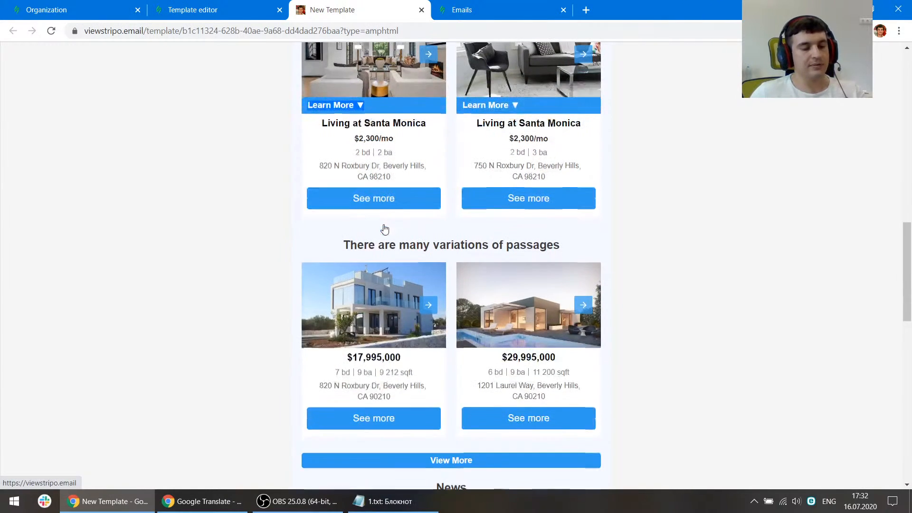
key("F12")
left_click(10, 284)
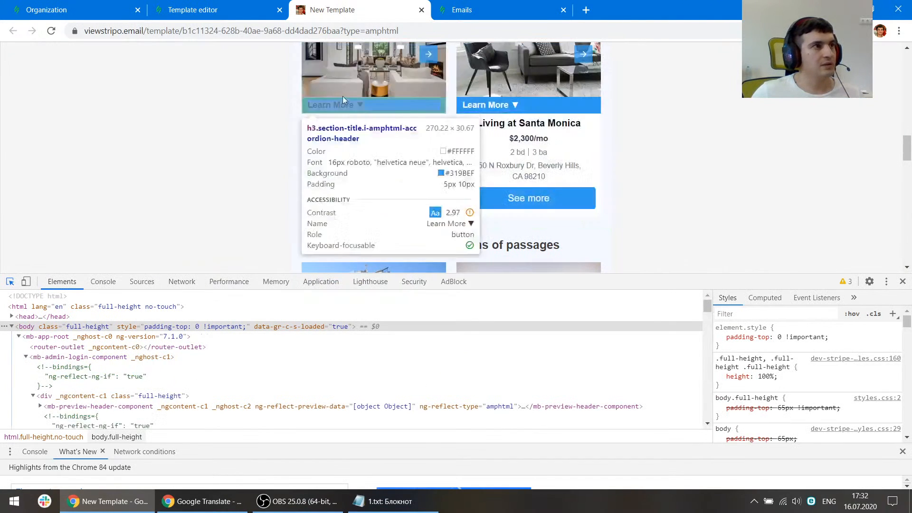
left_click(193, 10)
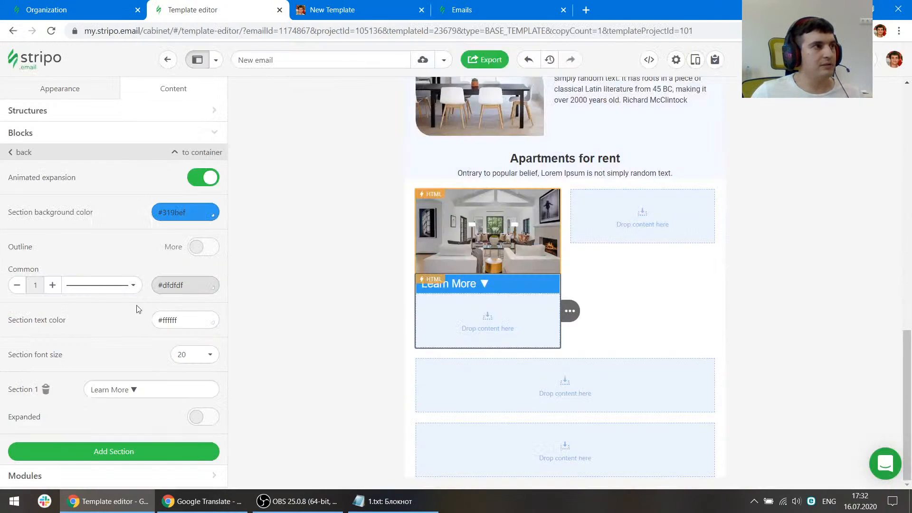
left_click(202, 355)
left_click(188, 290)
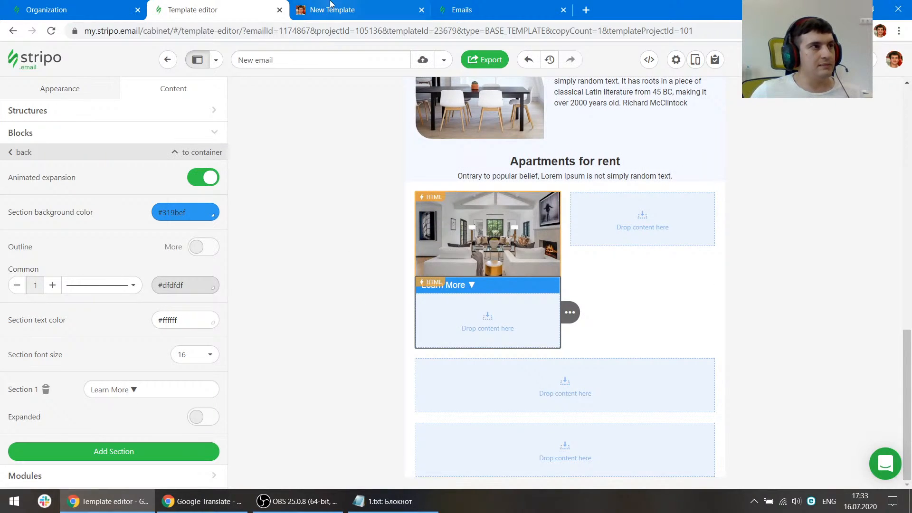
Recheck the "Learn More" header's styling in the reference template and make the email's Heading H3 style bold
left_click(361, 10)
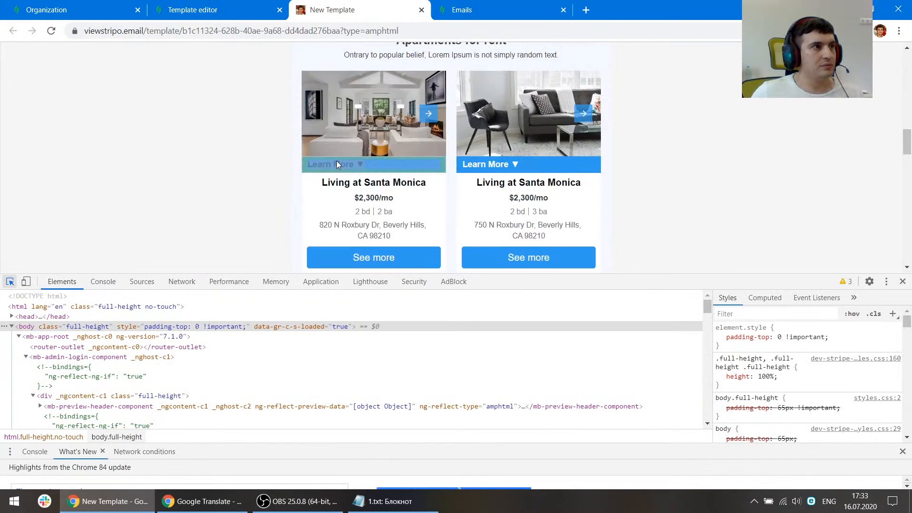
scroll(341, 214, "up", 3)
scroll(335, 237, "down", 1)
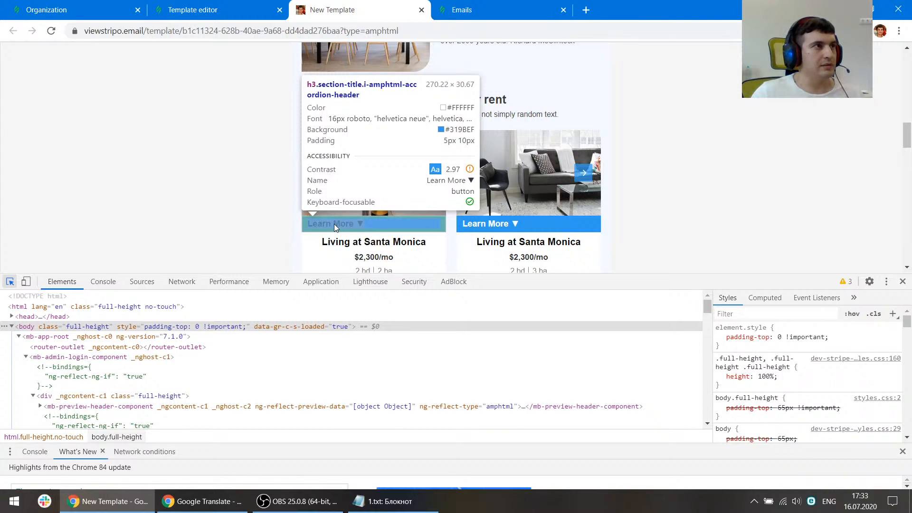
left_click(220, 7)
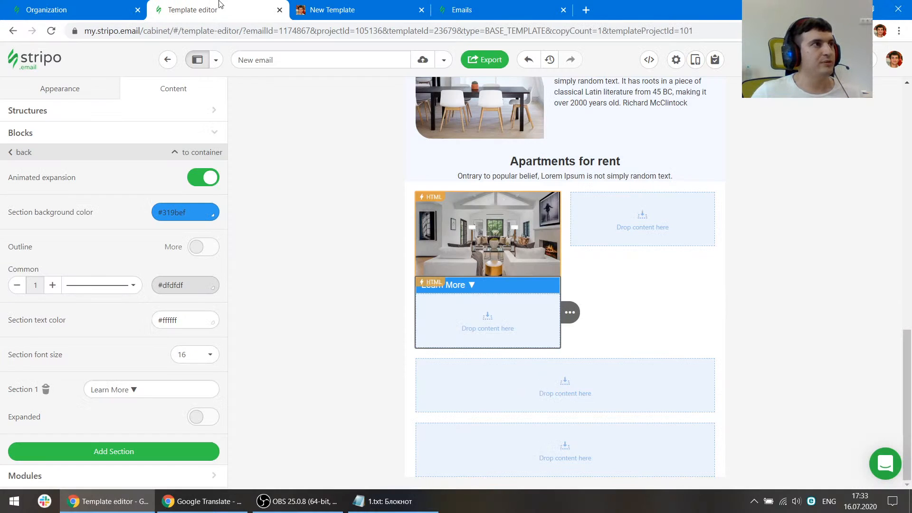
left_click(55, 89)
left_click(32, 155)
left_click(19, 389)
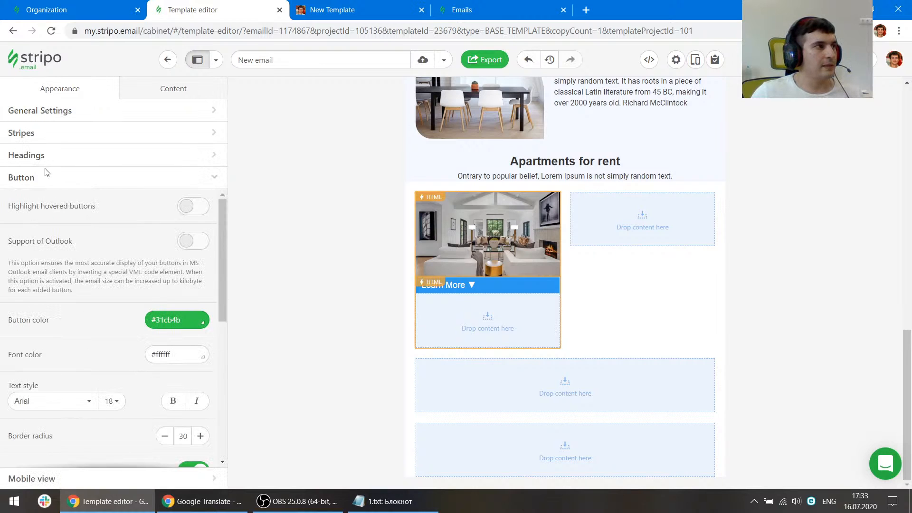
left_click(30, 156)
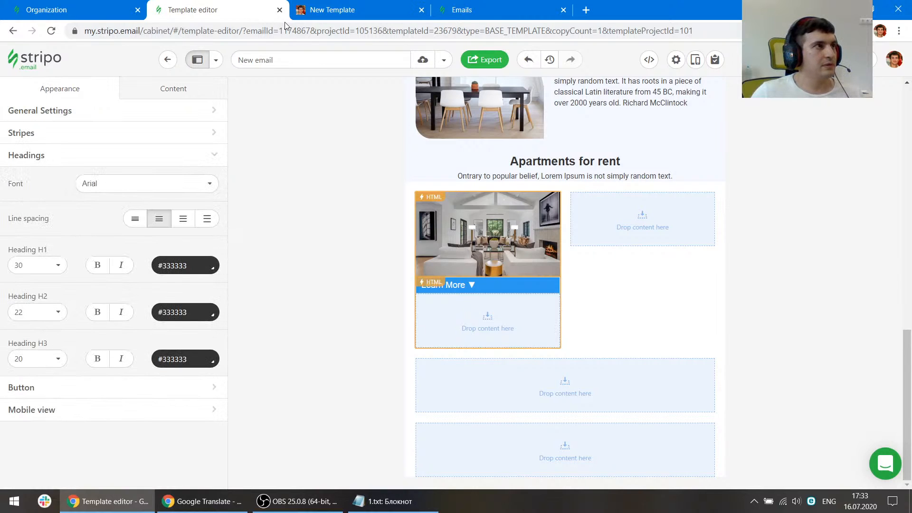
left_click(98, 359)
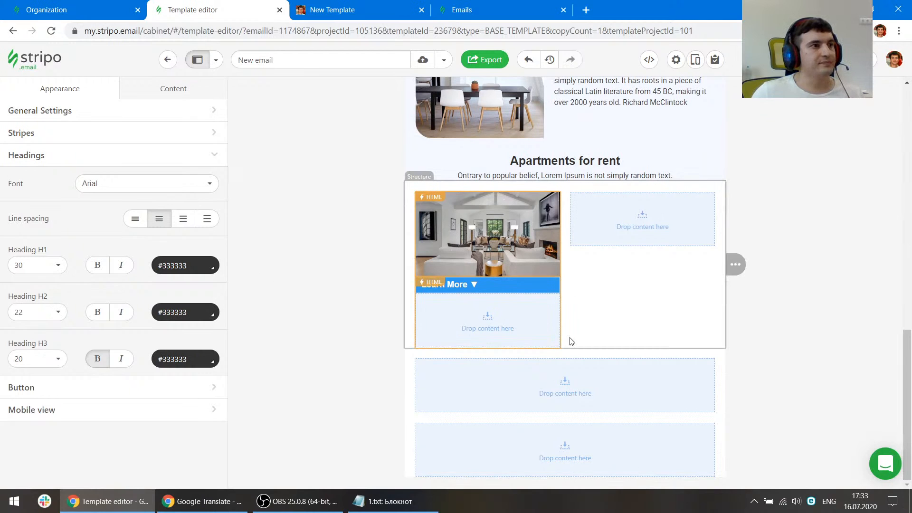
Add a text block inside the accordion section and duplicate it to make four text blocks
left_click(488, 336)
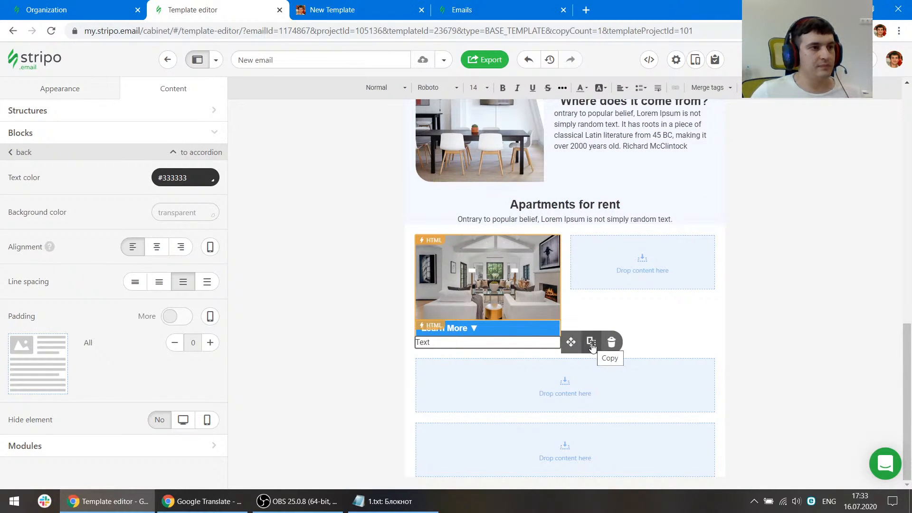
left_click(591, 345)
left_click(483, 352)
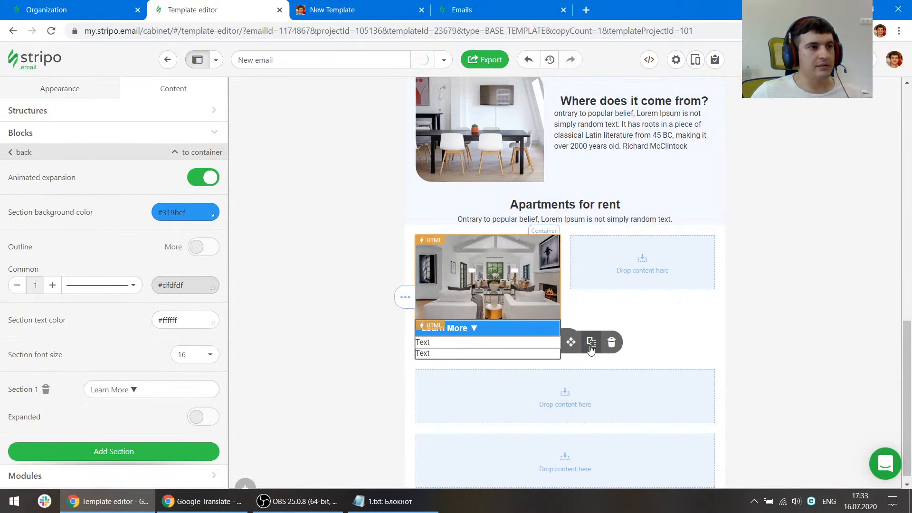
left_click(590, 342)
left_click(534, 360)
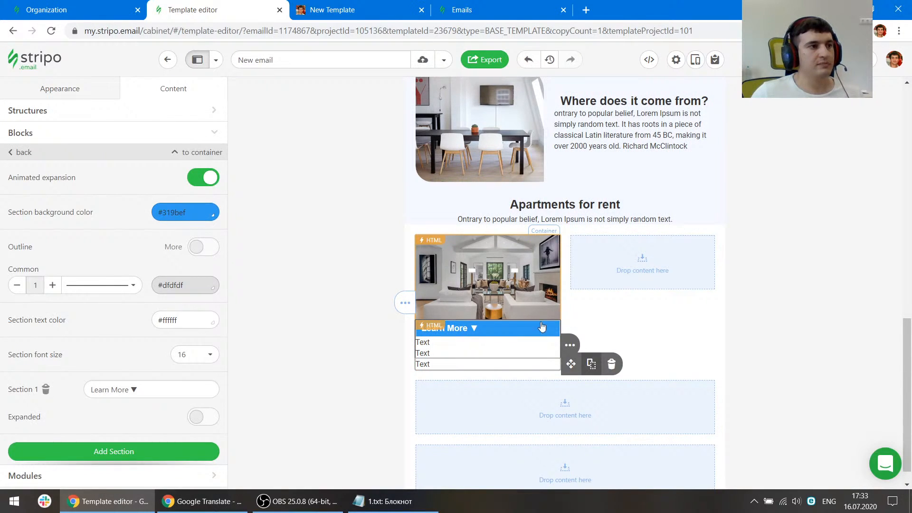
Check the first card's content in the reference template and add a button block below the accordion's four text blocks
key("ctrl+Tab")
scroll(378, 218, "down", 1)
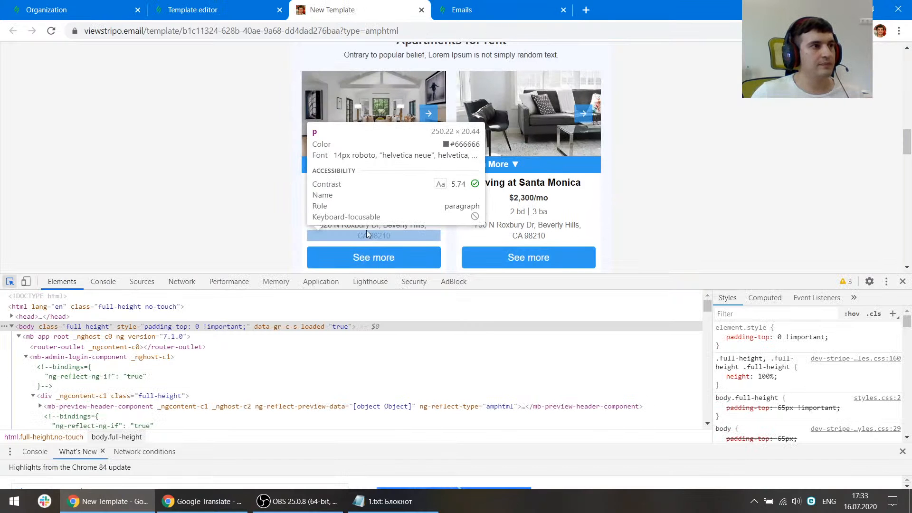
key("ctrl+shift+Tab")
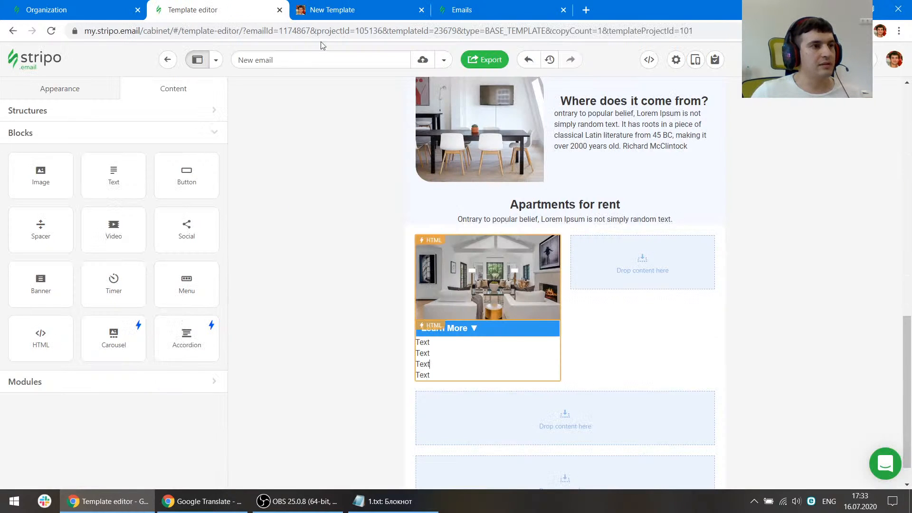
left_click_drag(187, 177, 494, 378)
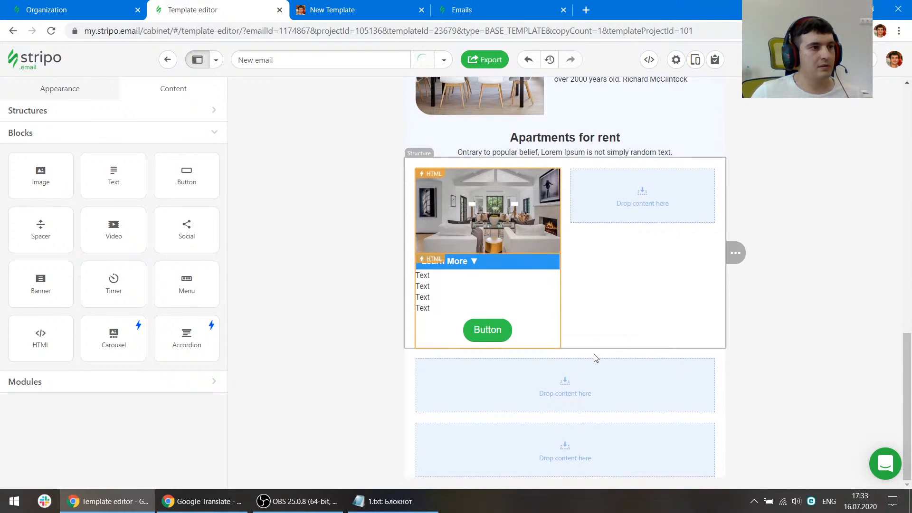
Copy the accordion's section background color and set the new button's color to #319bef
left_click(549, 333)
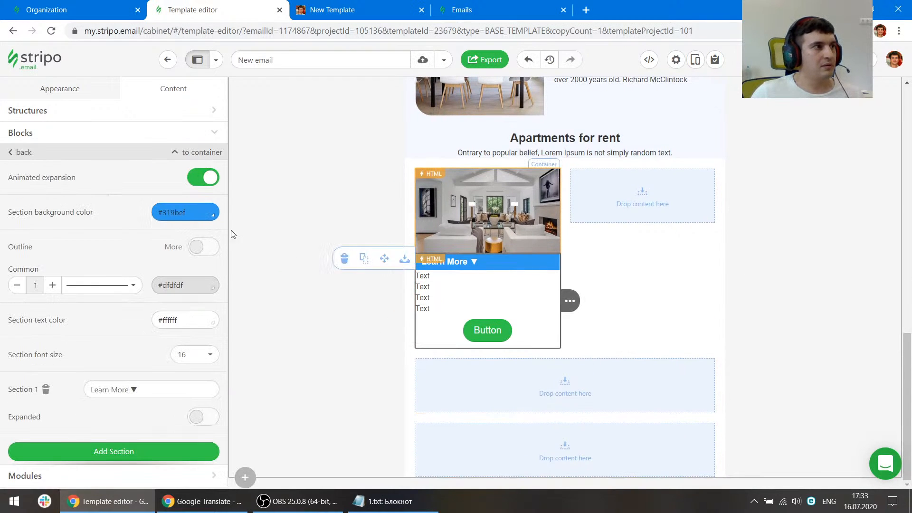
left_click_drag(200, 212, 129, 213)
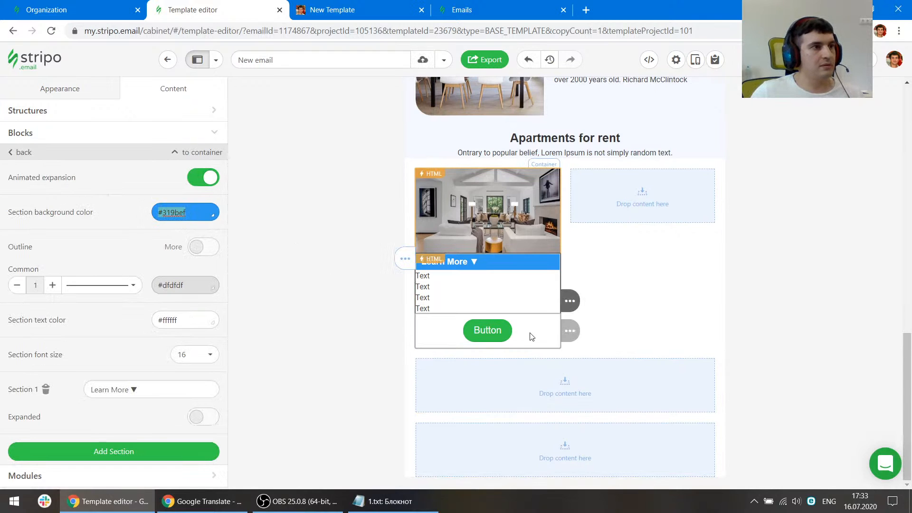
left_click(523, 336)
triple_click(194, 318)
key("ctrl+v")
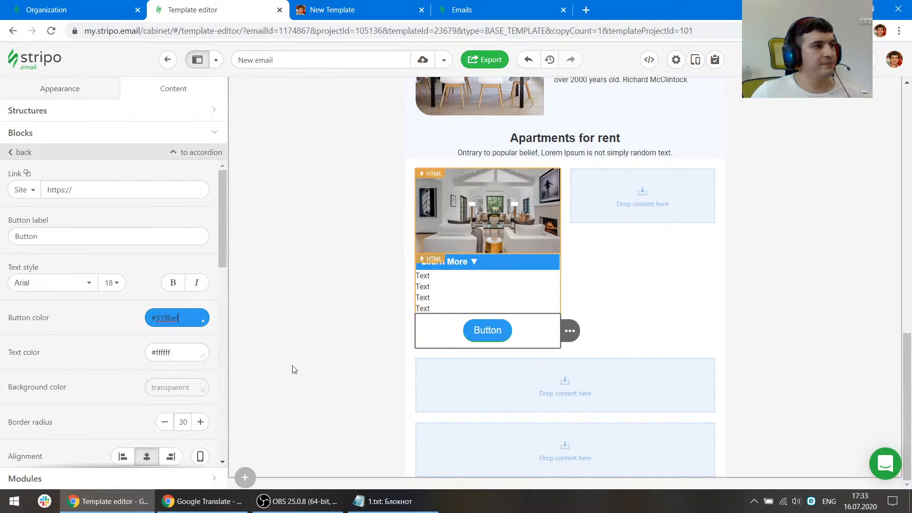
Turn off the button's separate per-side borders and make the button adjust to the full width of its container
scroll(124, 330, "down", 6)
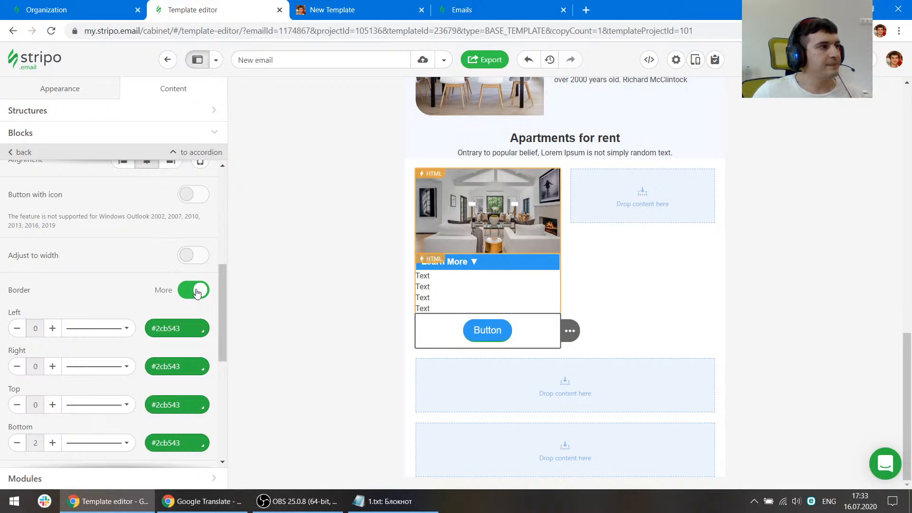
left_click(197, 293)
scroll(122, 328, "up", 6)
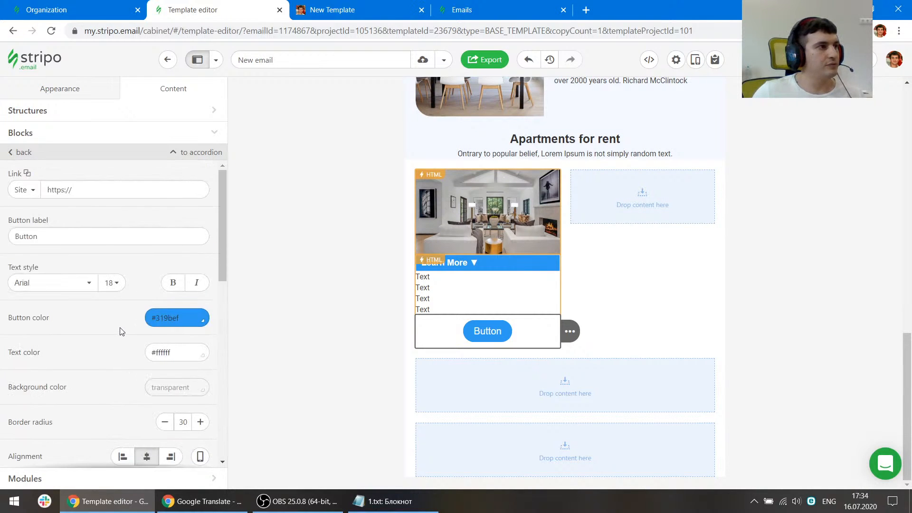
scroll(119, 331, "down", 5)
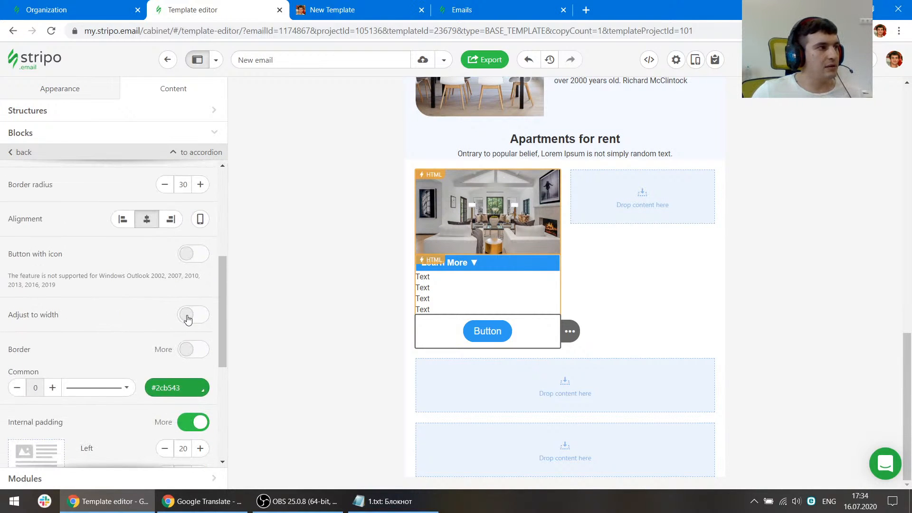
scroll(166, 331, "down", 4)
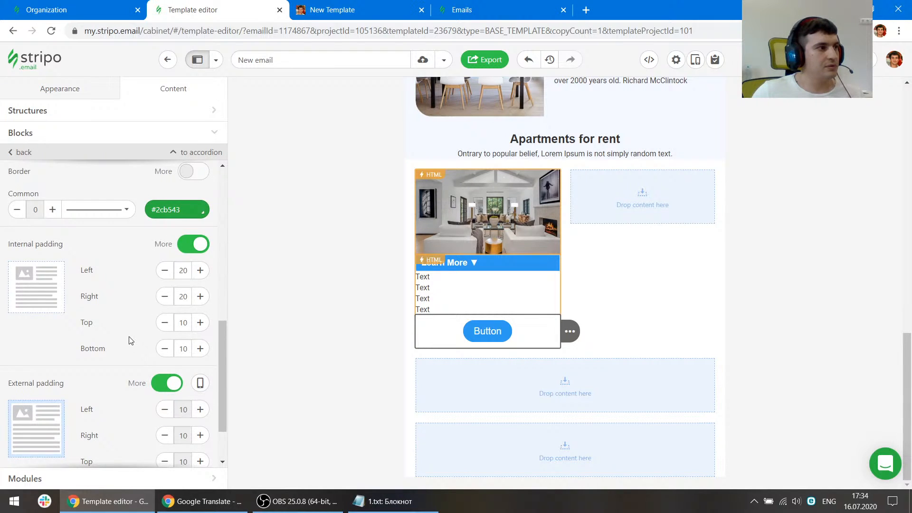
scroll(130, 340, "up", 4)
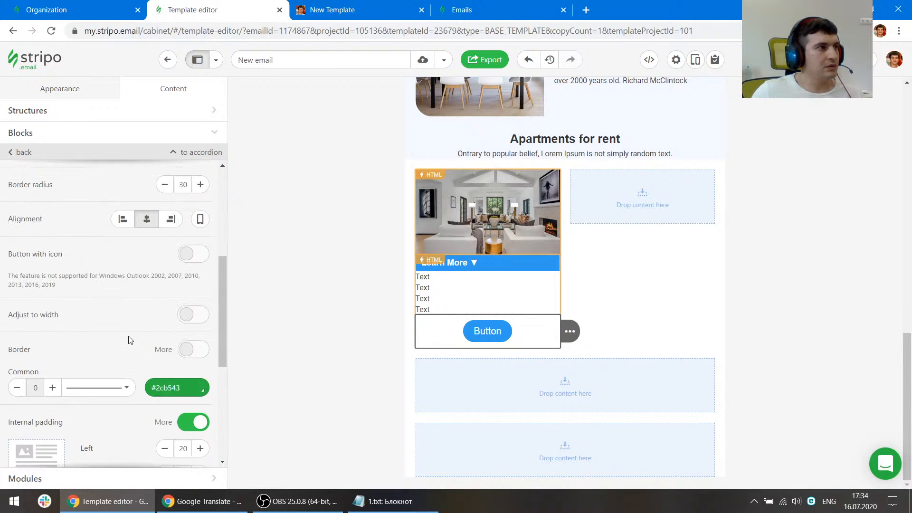
left_click(193, 314)
Inspect the "See more" button's styling in the reference template and set the button's border radius to 5
left_click(371, 6)
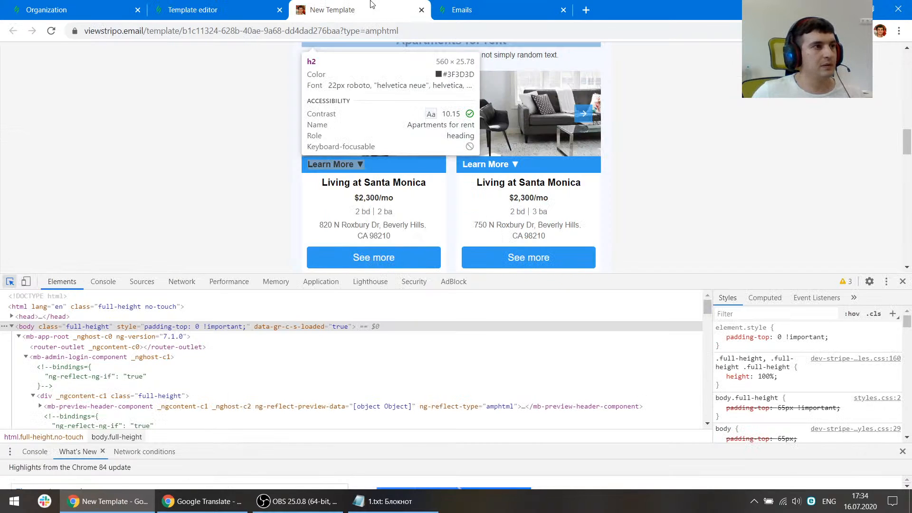
left_click(267, 10)
scroll(171, 371, "up", 3)
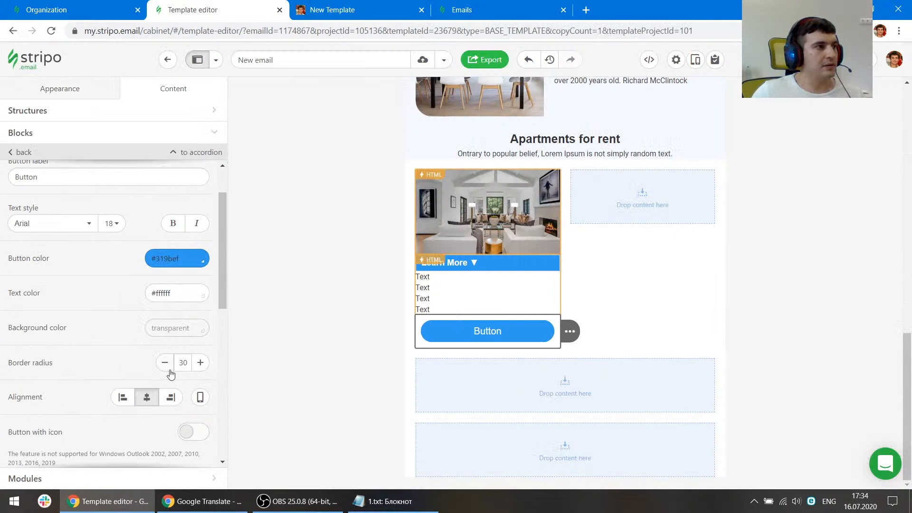
left_click(333, 10)
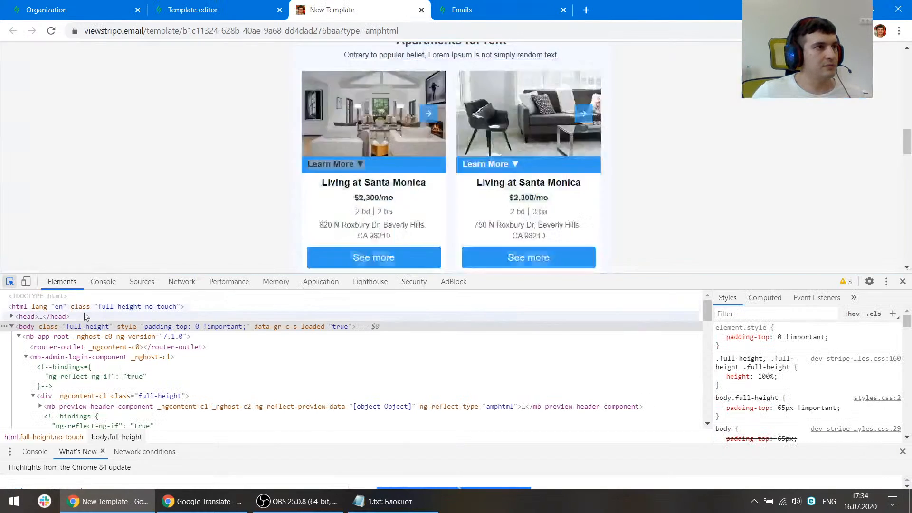
left_click(7, 283)
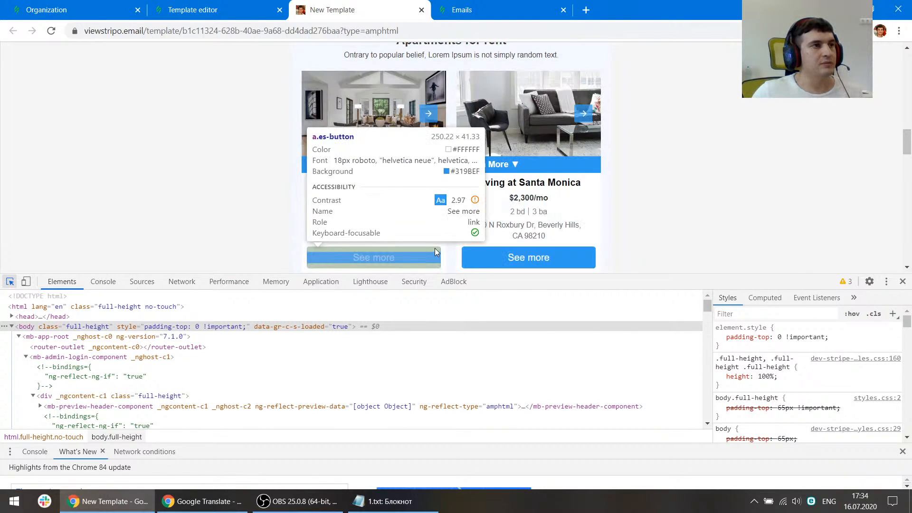
left_click(435, 248)
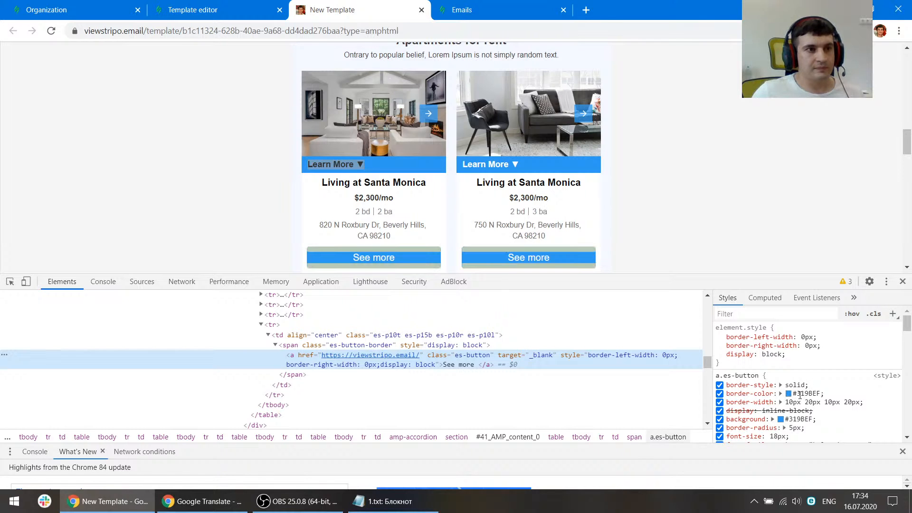
left_click(218, 9)
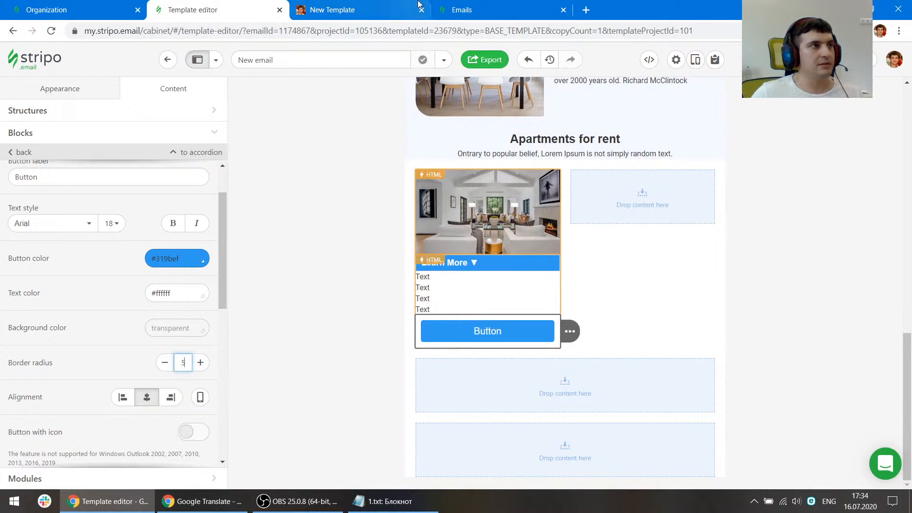
left_click(371, 10)
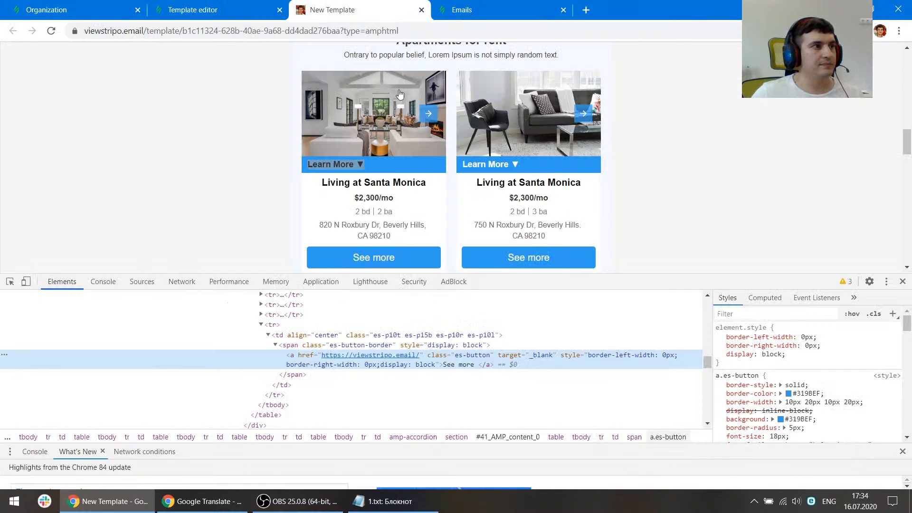
left_click(245, 5)
Replace the accordion's first text with "Living at Santa Monica" copied from the reference template and center it
left_click(361, 10)
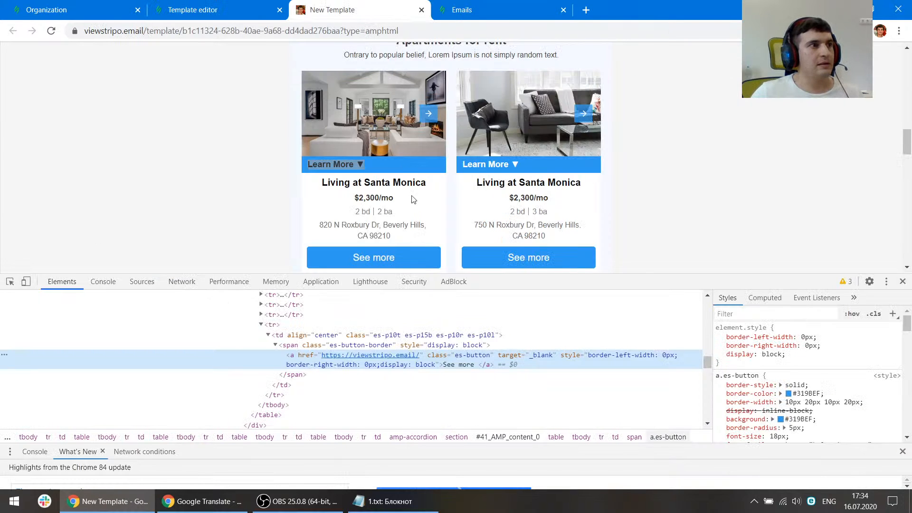
left_click_drag(425, 183, 316, 183)
left_click(253, 3)
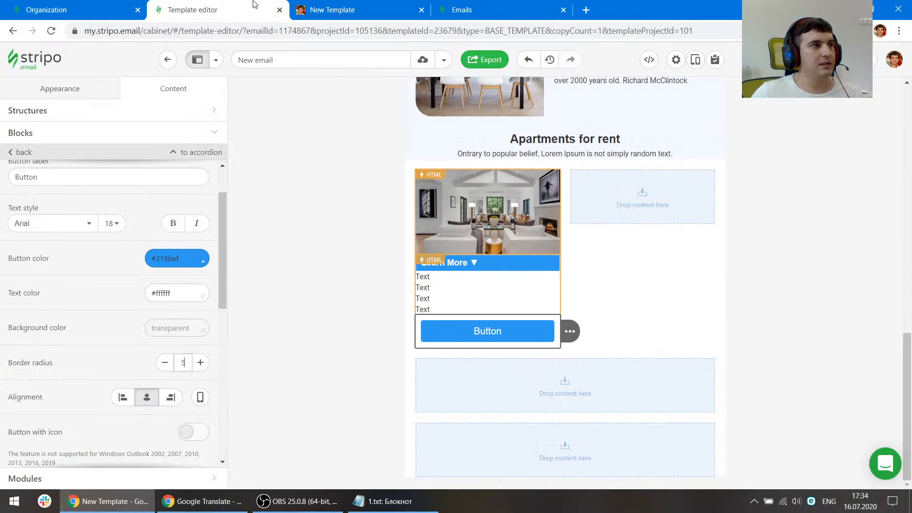
left_click(457, 276)
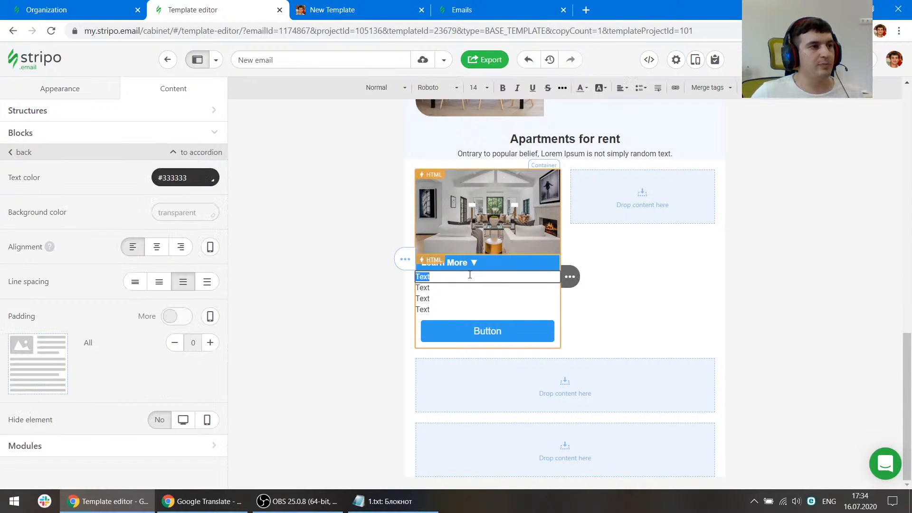
key("ctrl+v")
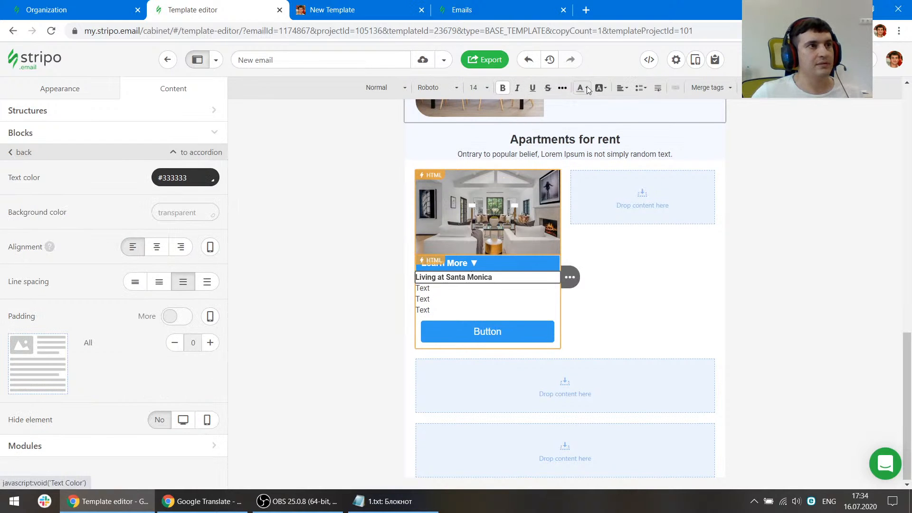
left_click(623, 88)
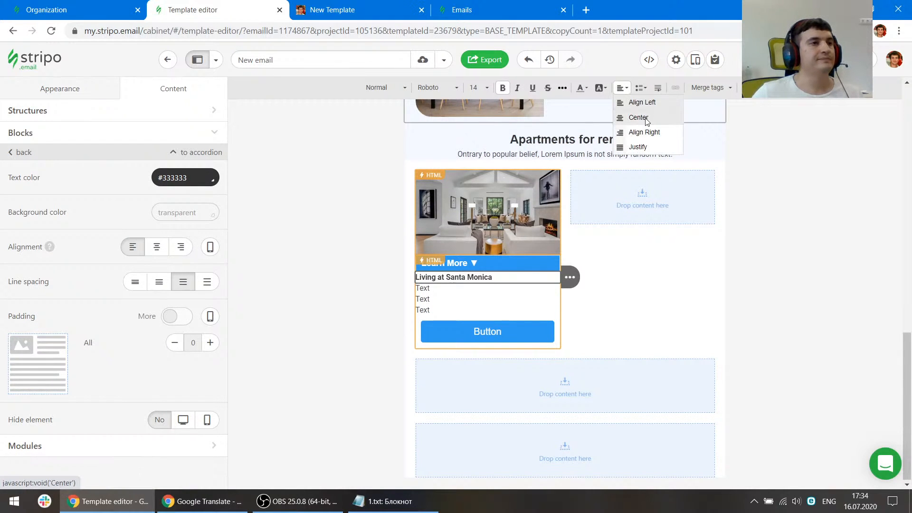
left_click(639, 118)
Replace the accordion's second text with the price "$2,300/mo" from the reference template
left_click(333, 9)
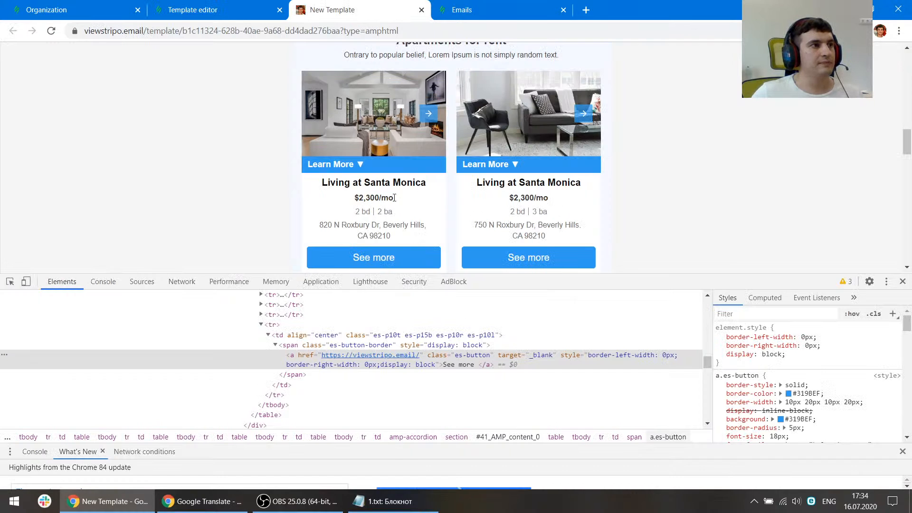
left_click(251, 9)
left_click(431, 288)
left_click_drag(431, 287, 412, 288)
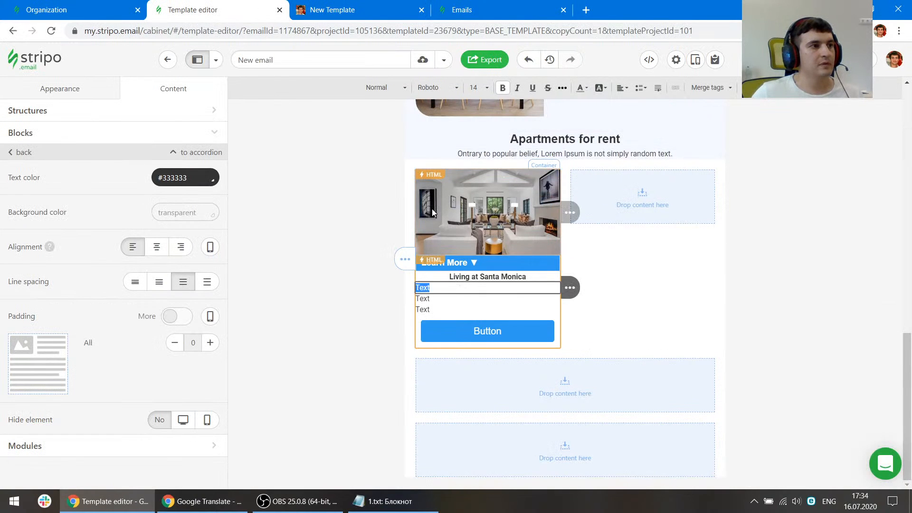
type("$2,300/mo")
Center the price line and replace the accordion's third text with a centered "2 bd | 2 ba" copied from the reference template
left_click(346, 5)
left_click_drag(396, 213, 343, 212)
key("ctrl+c")
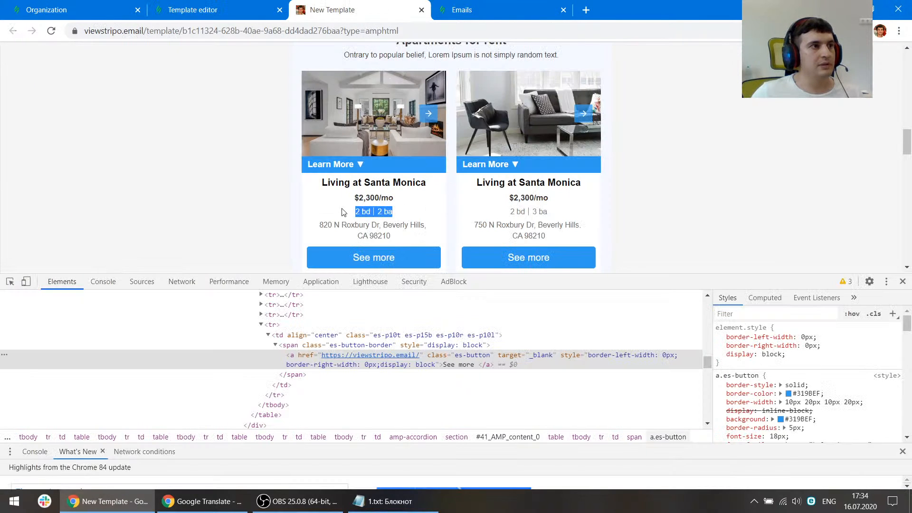
left_click(233, 9)
left_click_drag(477, 286, 415, 287)
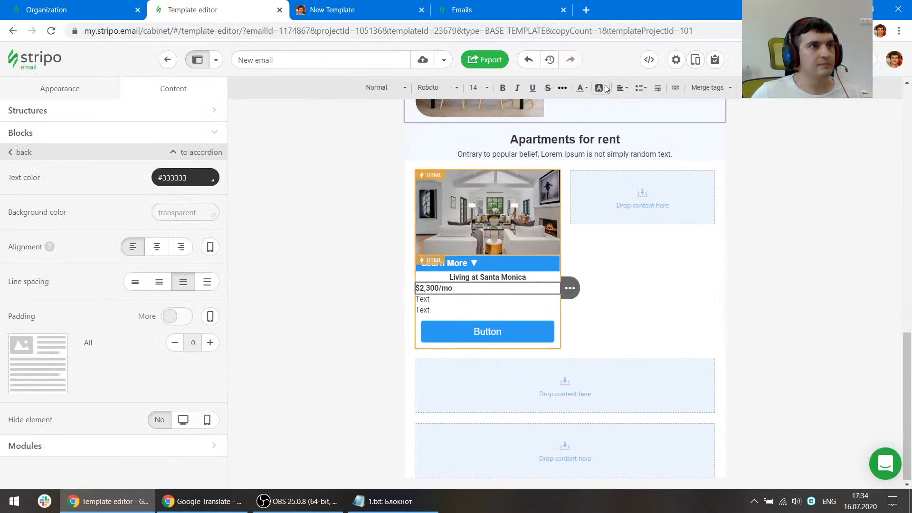
left_click(623, 87)
left_click(632, 111)
left_click(446, 299)
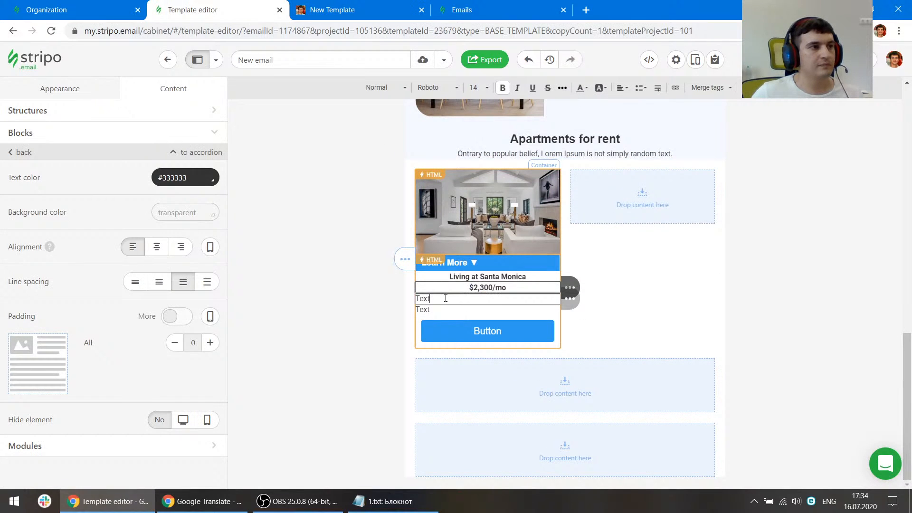
key("ctrl+v")
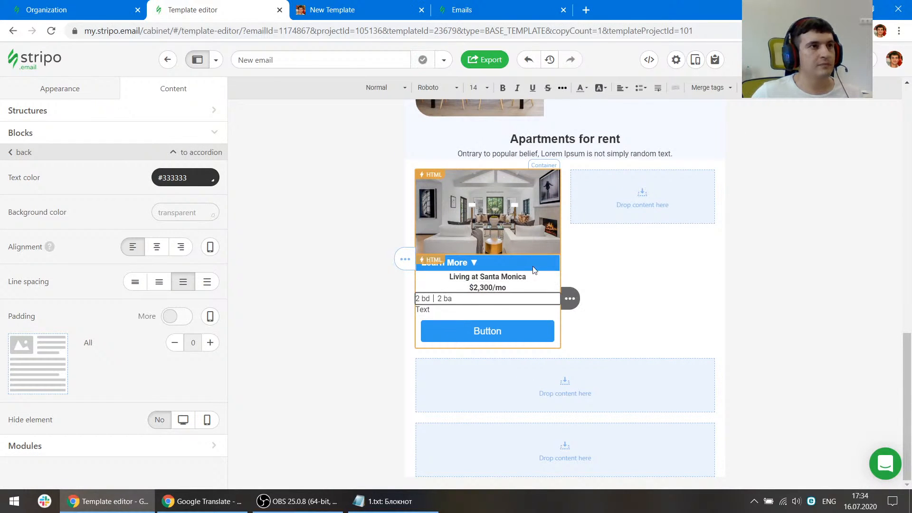
left_click(621, 88)
left_click(636, 119)
Replace the accordion's fourth text with the first apartment's address from the reference template and apply center alignment
left_click(349, 5)
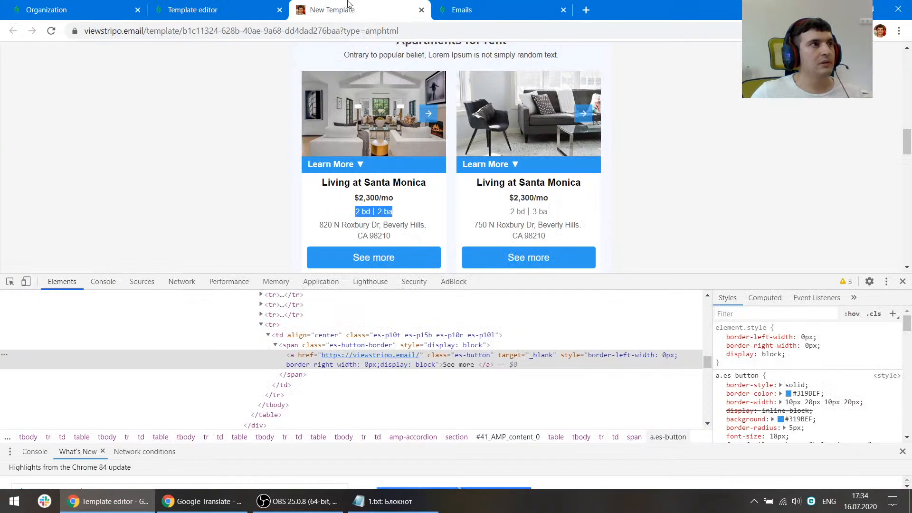
left_click_drag(415, 237, 325, 224)
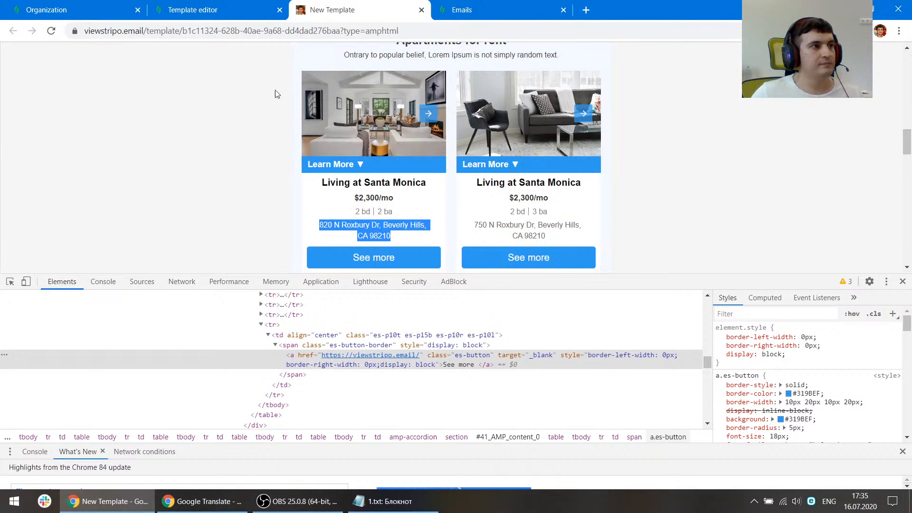
key("ctrl+c")
left_click(250, 10)
left_click(481, 310)
key("ctrl+v")
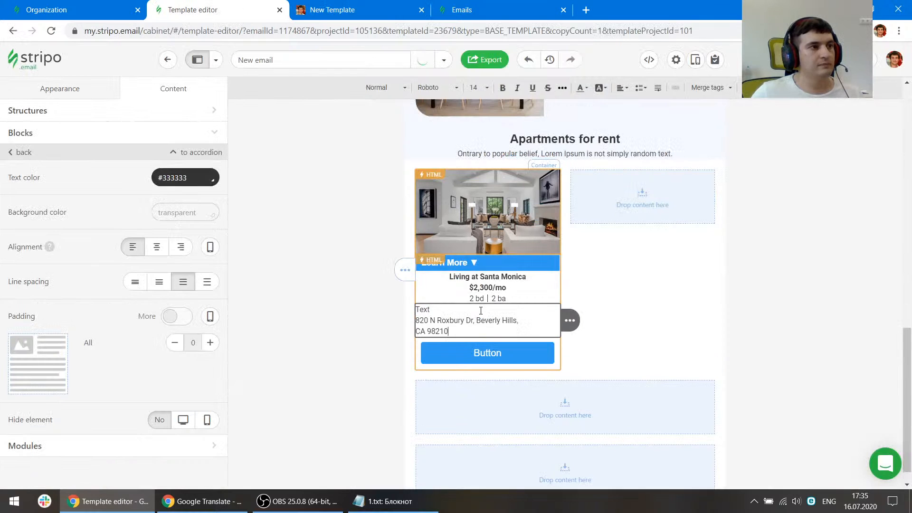
key("ctrl+a")
key("ctrl+v")
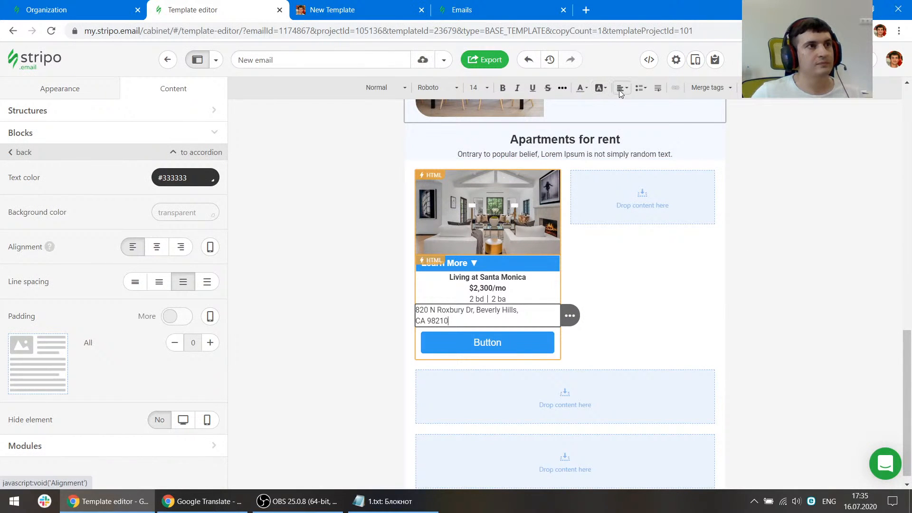
left_click(619, 90)
left_click(627, 117)
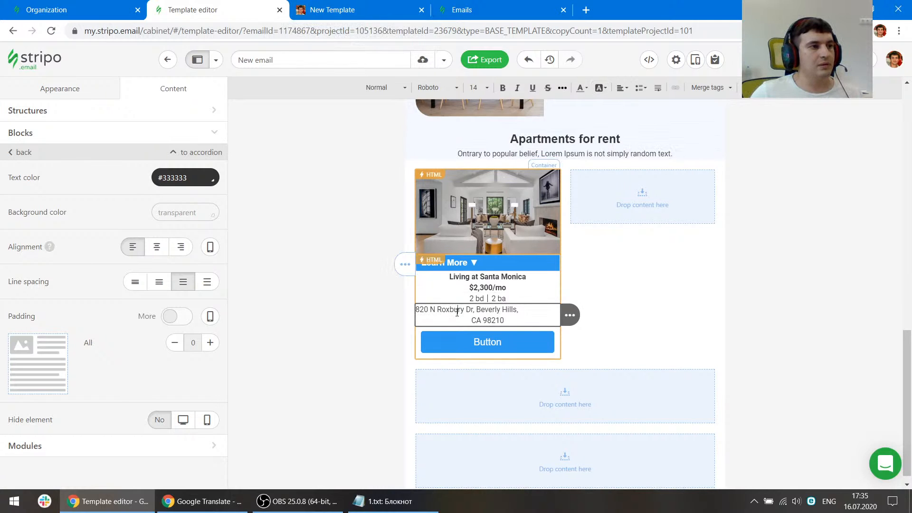
Try to center the whole address by re-entering its line break and applying center alignment again
key("Delete")
key("Return")
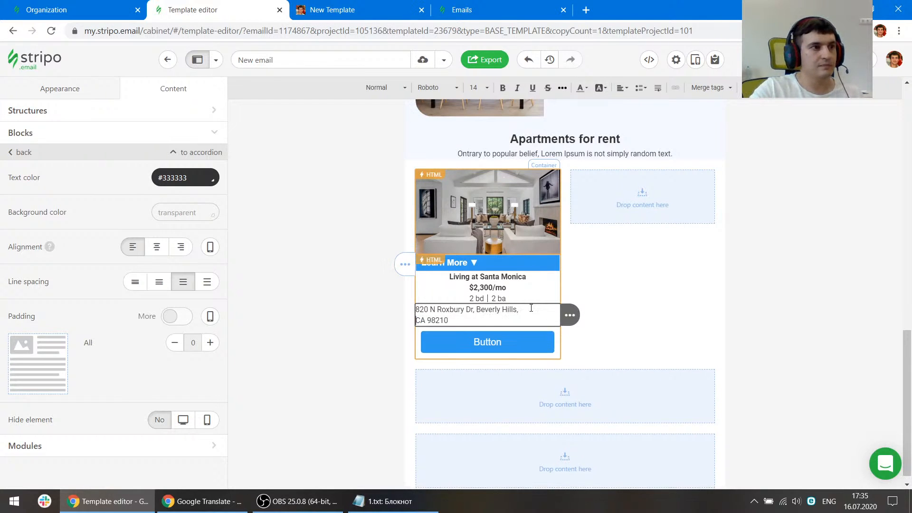
left_click(622, 87)
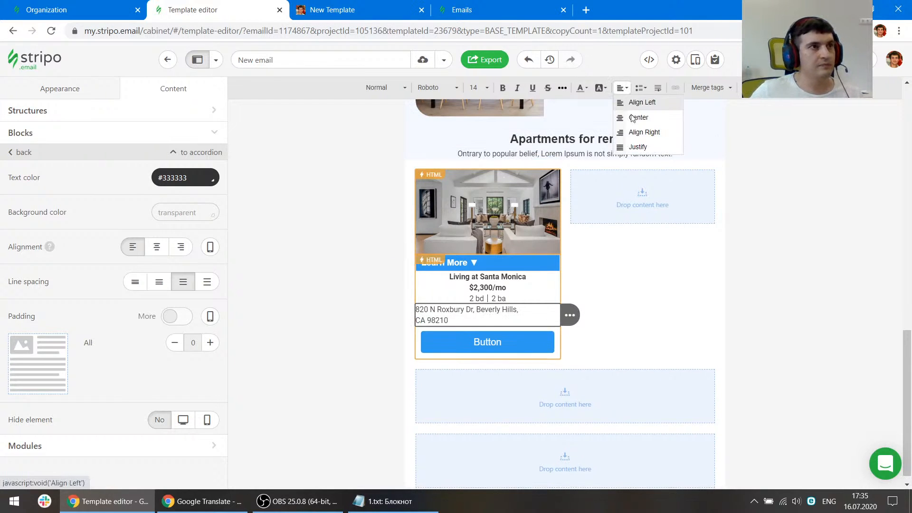
left_click(633, 117)
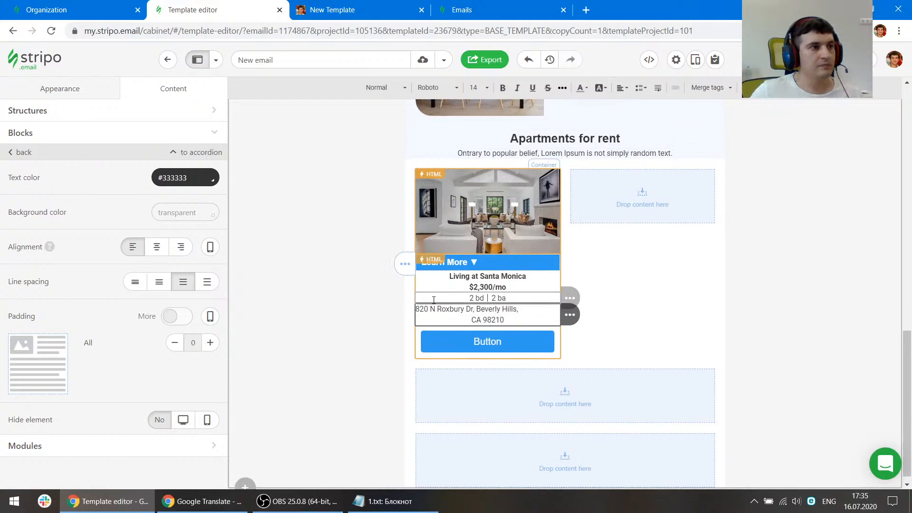
In the address block's HTML code, move the street and city text into the centered paragraph and delete the emptied paragraph
left_click(649, 59)
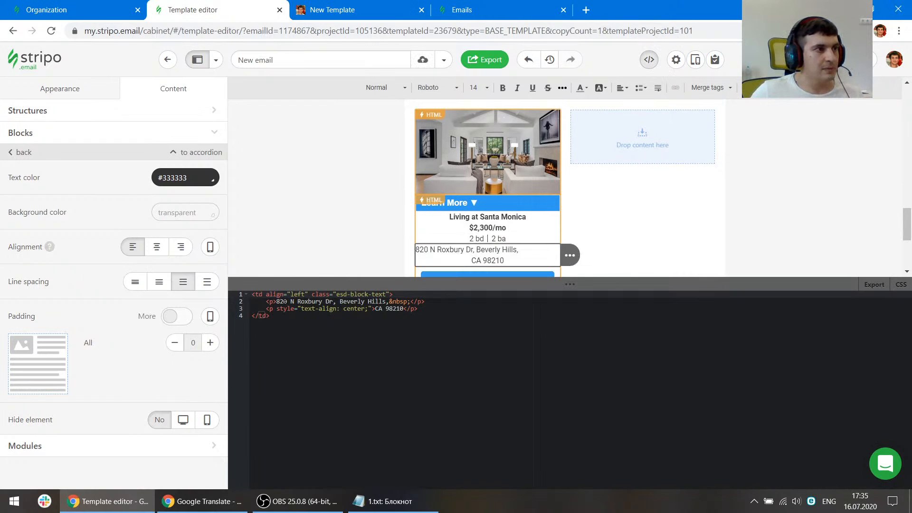
left_click(357, 301)
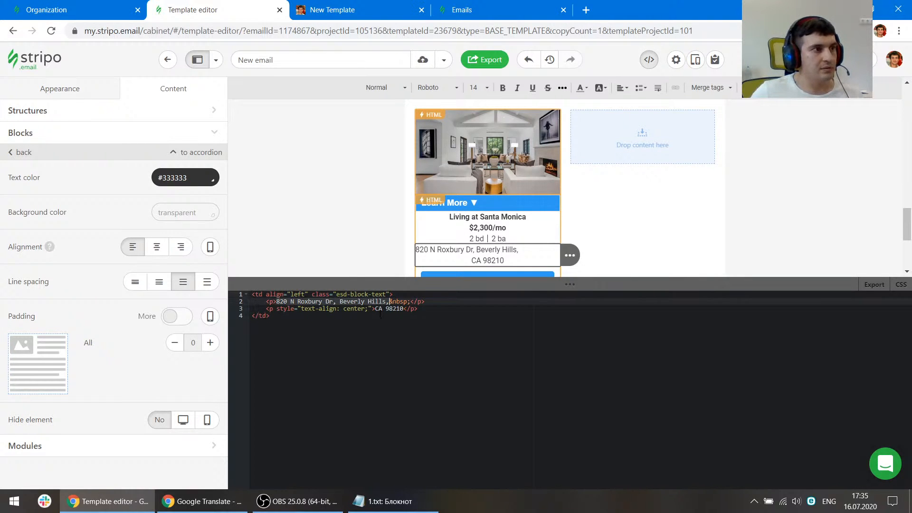
key("ctrl+x")
key("ctrl+v")
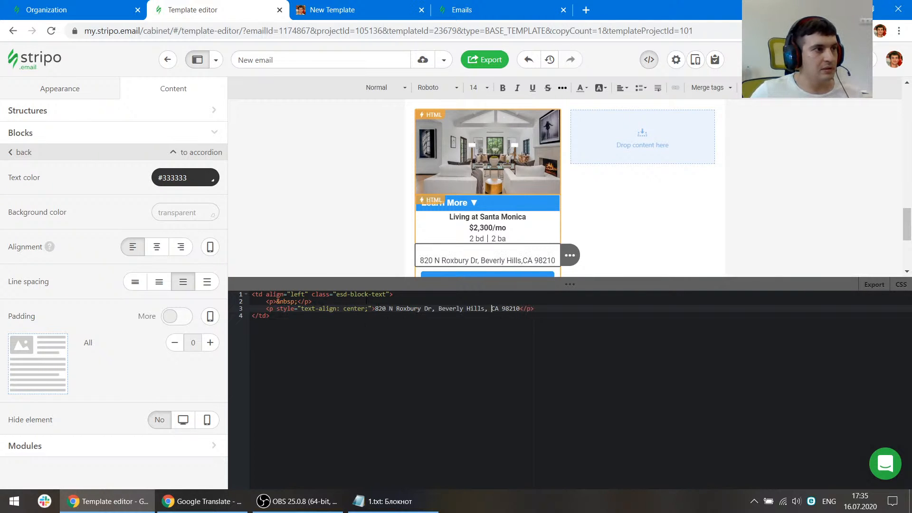
left_click_drag(366, 301, 410, 294)
key("BackSpace")
scroll(504, 178, "down", 1)
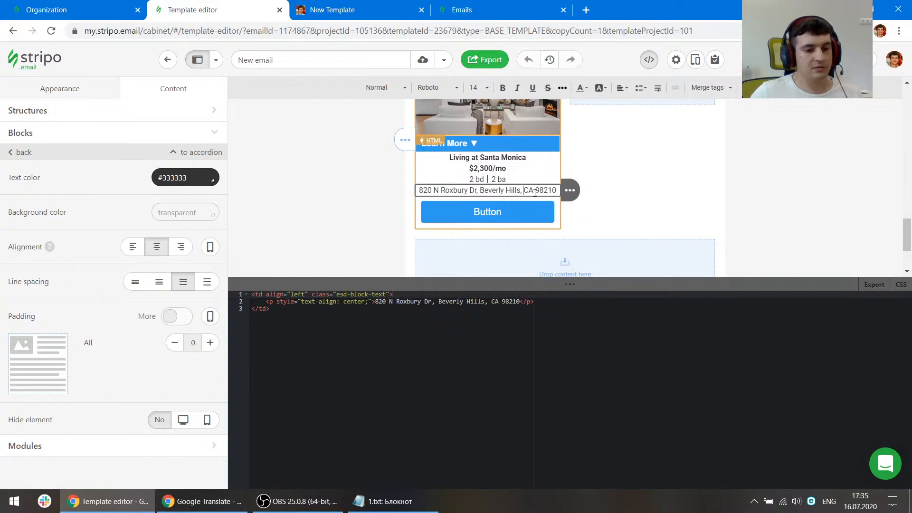
Break the centered address onto a second line before the state and zip code, and close the HTML code editor
key("shift+Return")
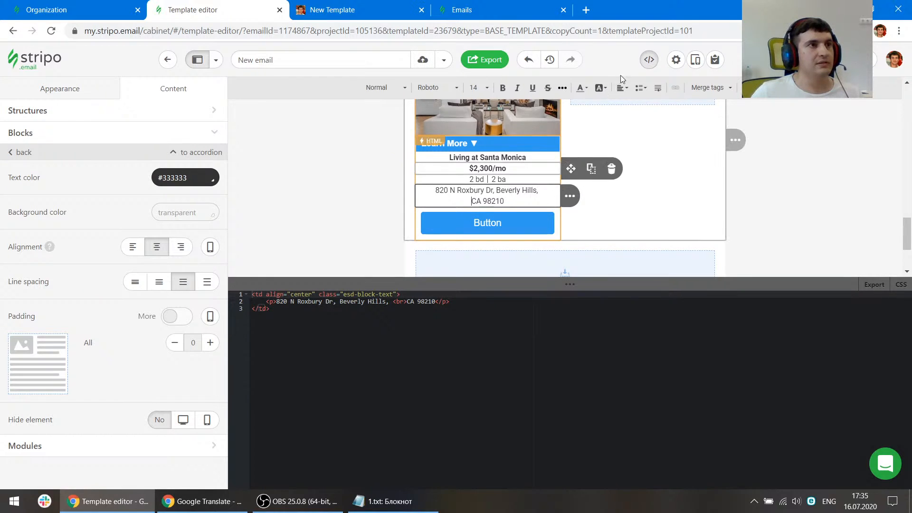
left_click(649, 61)
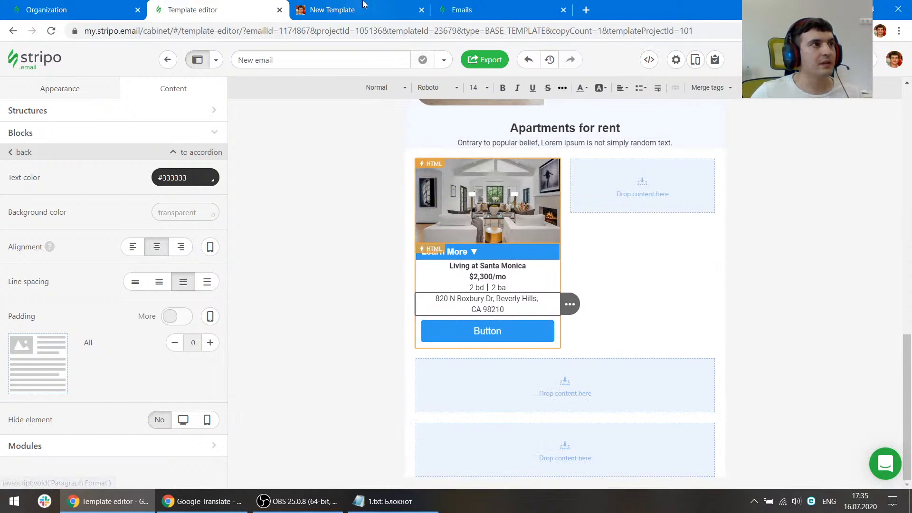
Inspect the address padding in the reference template and set the price line's padding to 10 left, 10 right and 5 top
left_click(342, 9)
left_click(10, 281)
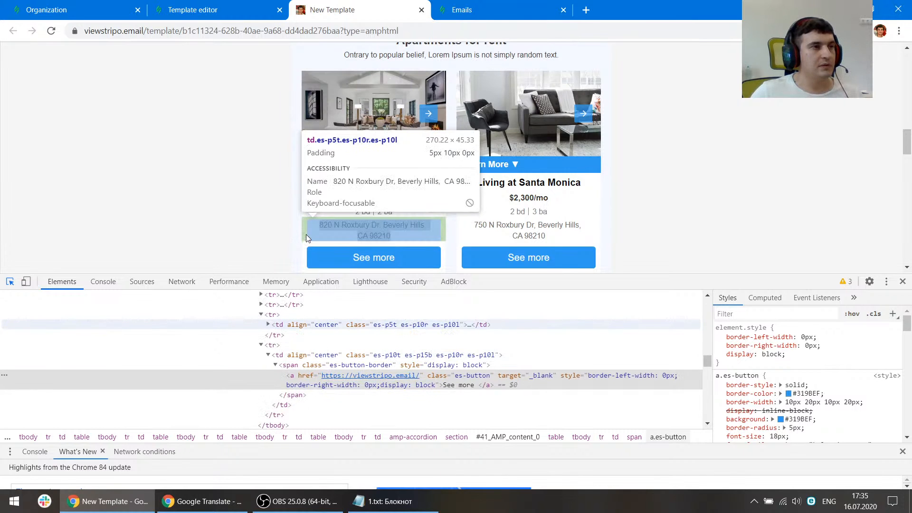
left_click(256, 5)
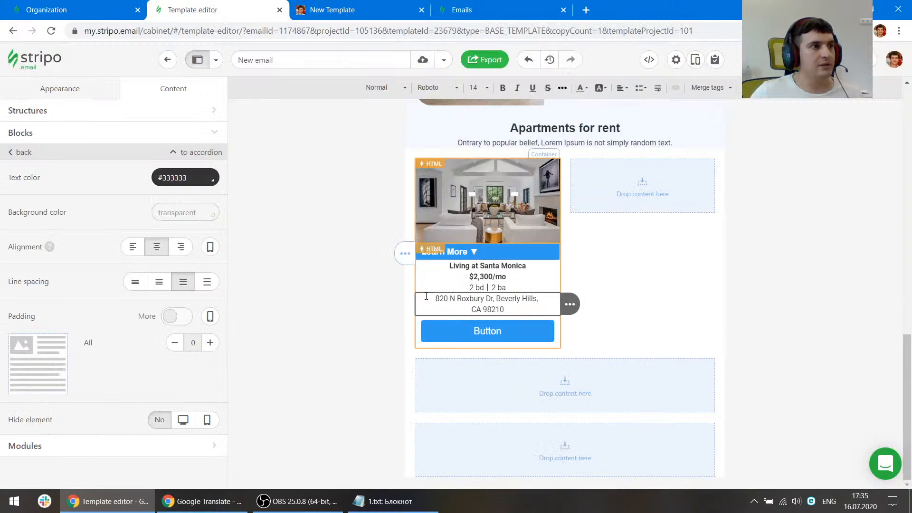
left_click(431, 267)
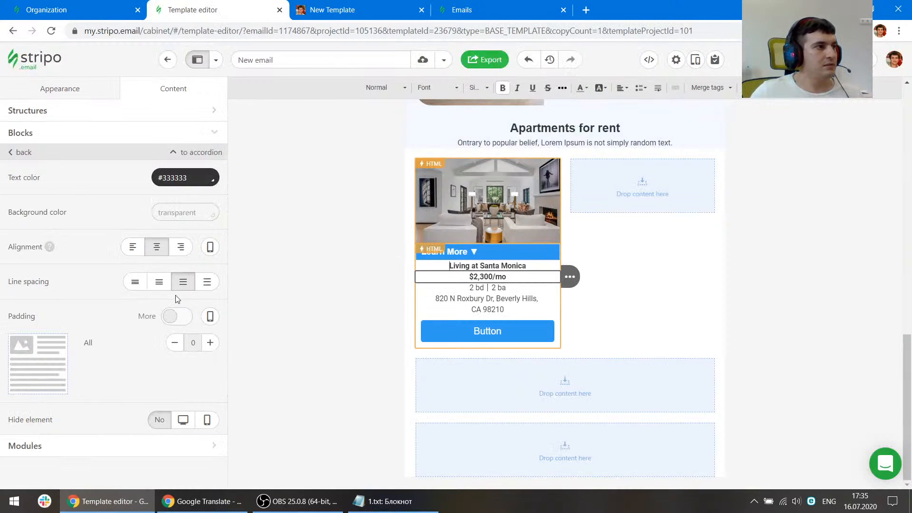
left_click(172, 318)
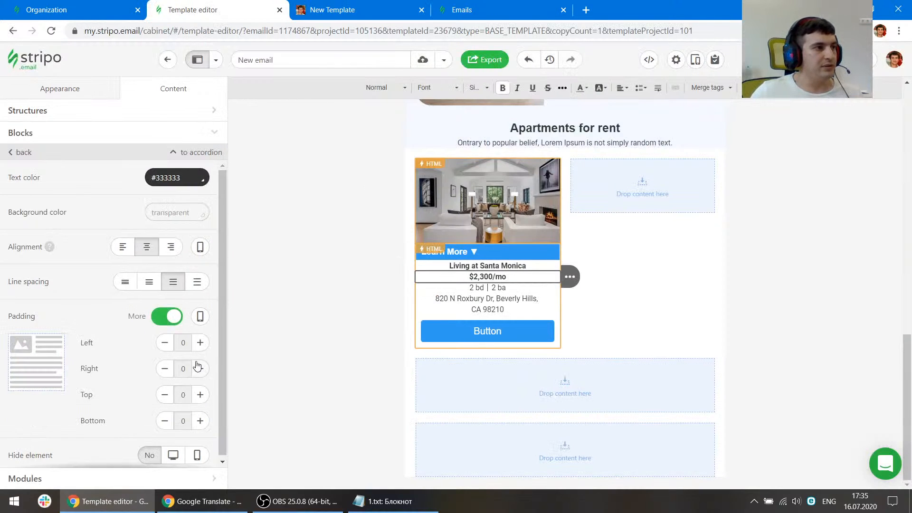
left_click(200, 395)
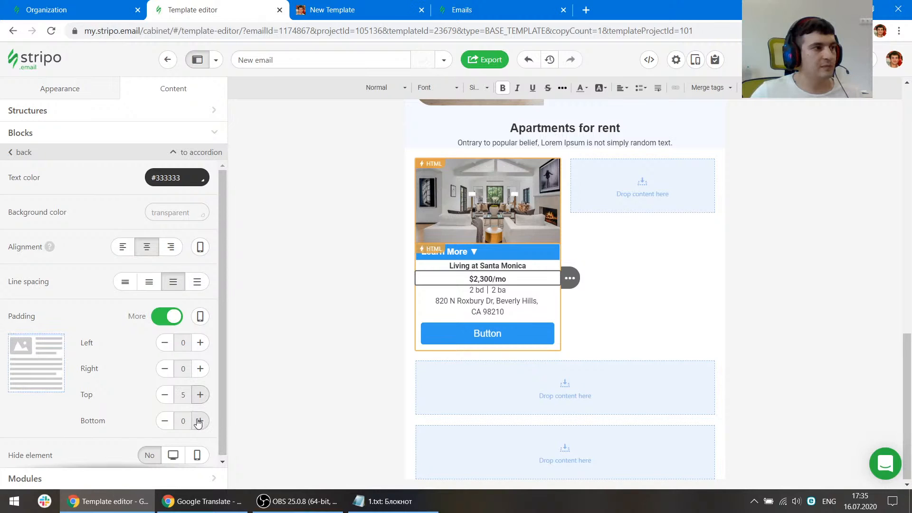
left_click(200, 343)
left_click(200, 343)
left_click(200, 368)
left_click(200, 369)
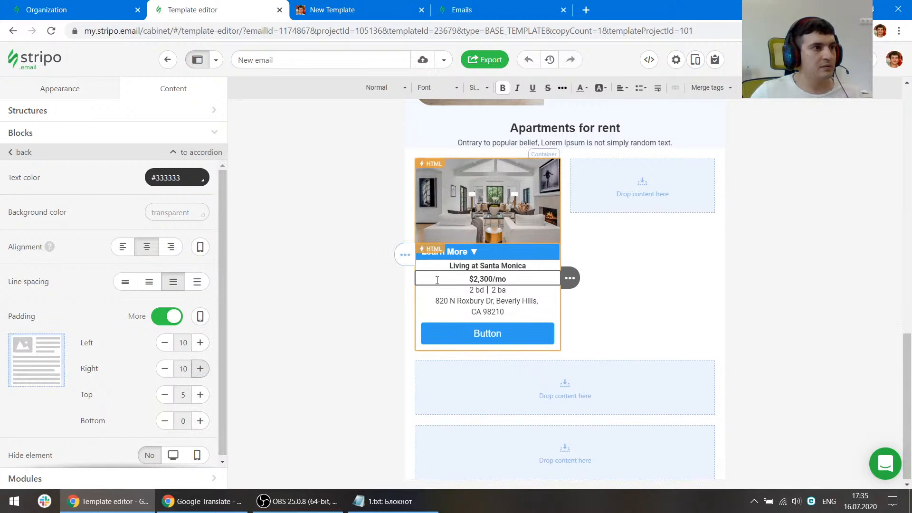
Set separate paddings for the "Living at Santa Monica" title: 10 left, 10 right and 5 top
left_click(436, 265)
left_click(174, 316)
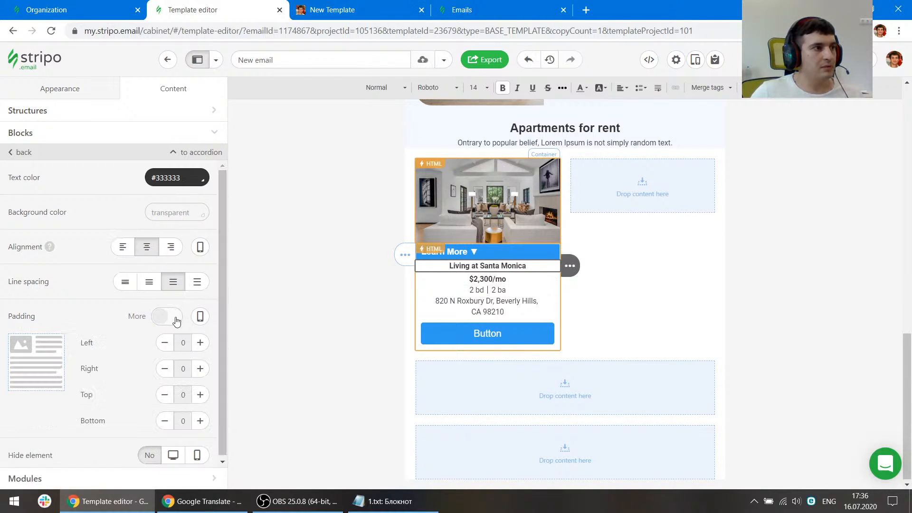
left_click(200, 395)
left_click(200, 343)
left_click(200, 343)
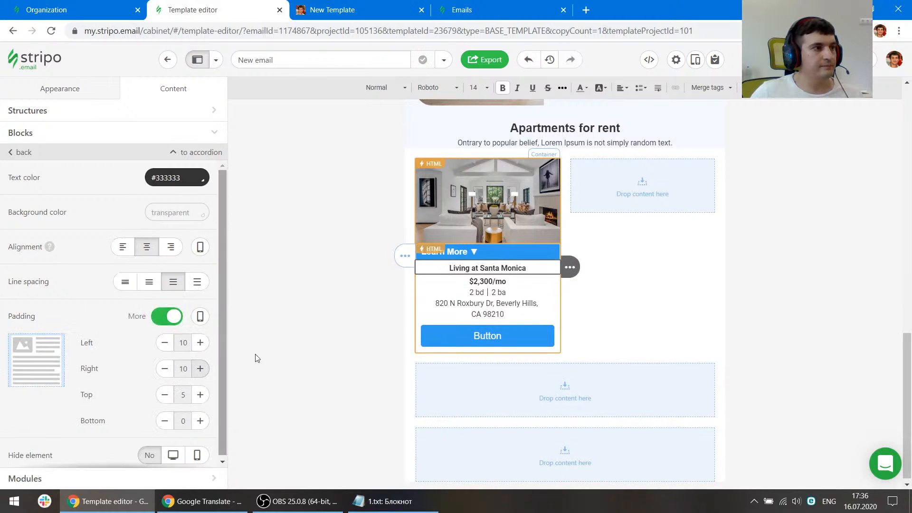
Give the "2 bd | 2 ba" line separate paddings of 10 left, 10 right and 5 top
left_click(470, 292)
left_click(176, 317)
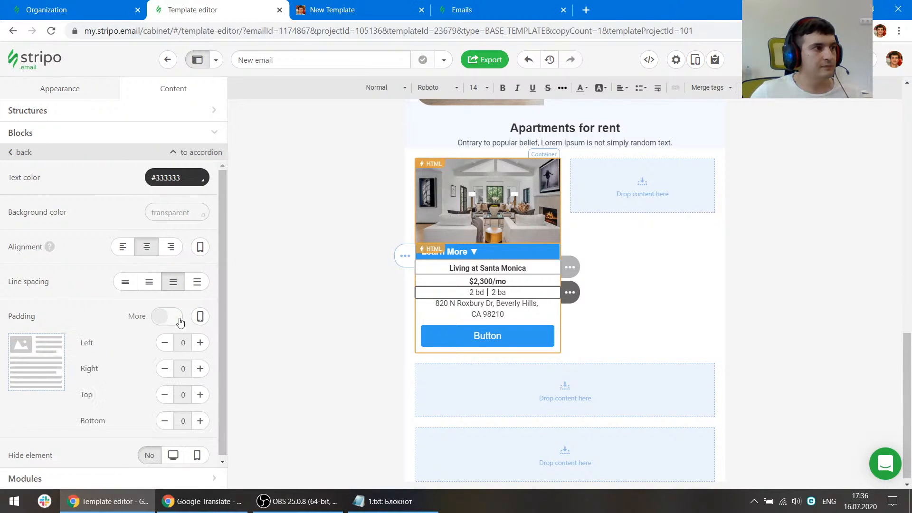
left_click(201, 395)
left_click(200, 343)
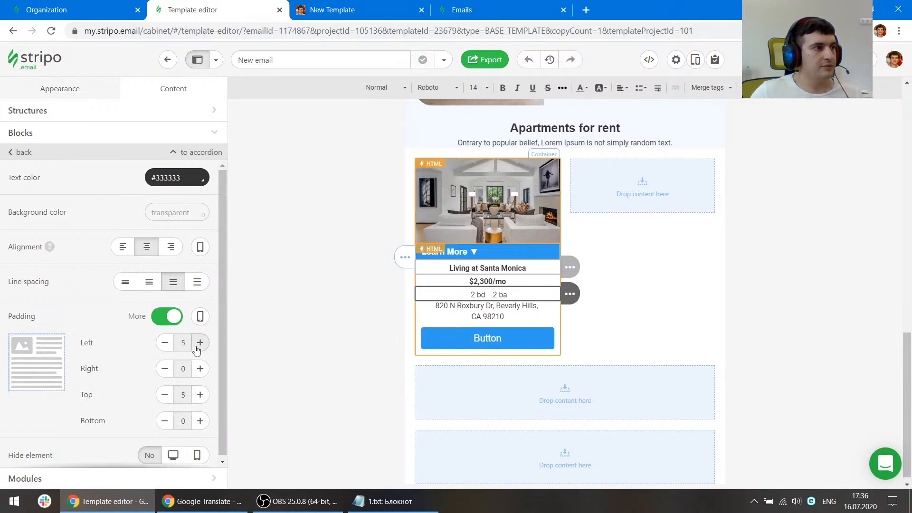
left_click(200, 343)
left_click(200, 369)
left_click(200, 368)
Set the address block's padding to 10 left, 10 right and 5 top
left_click(437, 309)
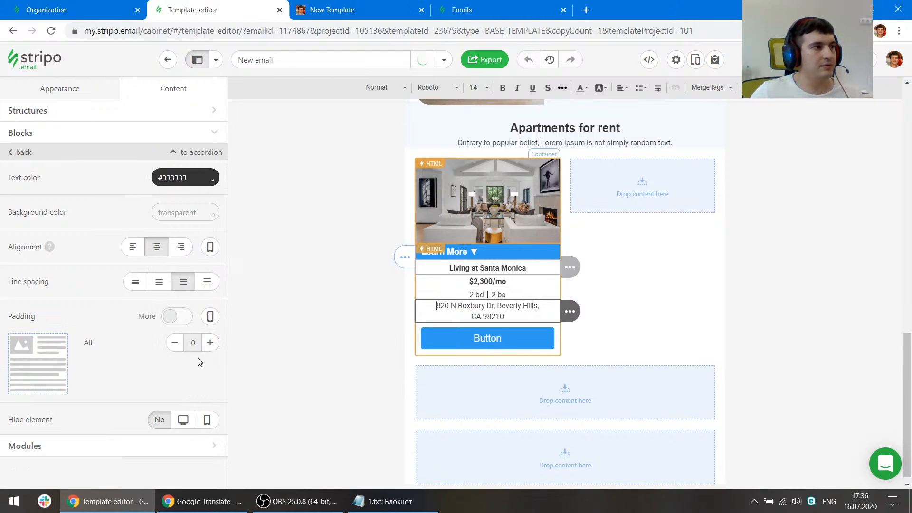
left_click(170, 316)
left_click(200, 394)
left_click(200, 342)
left_click(200, 343)
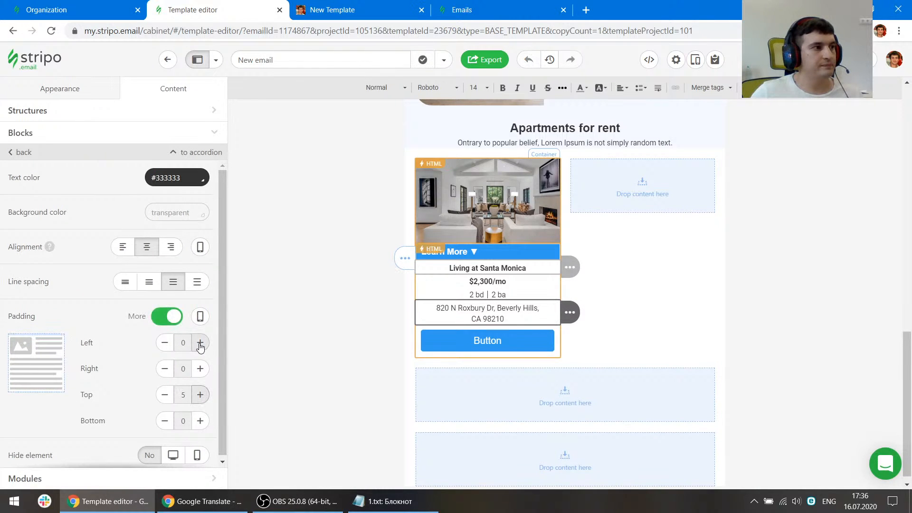
left_click(200, 368)
left_click(200, 369)
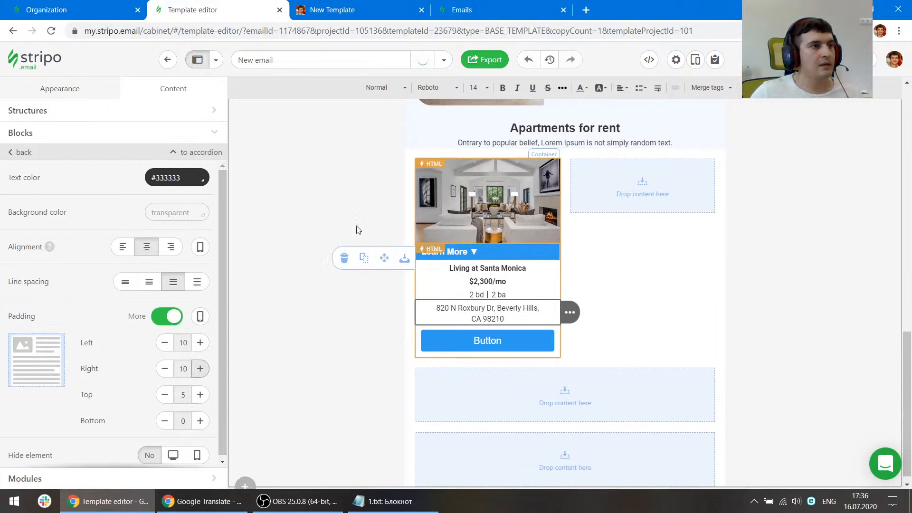
Compare the button's padding with the reference template's "See more" button and set its external bottom padding to 15
left_click(335, 7)
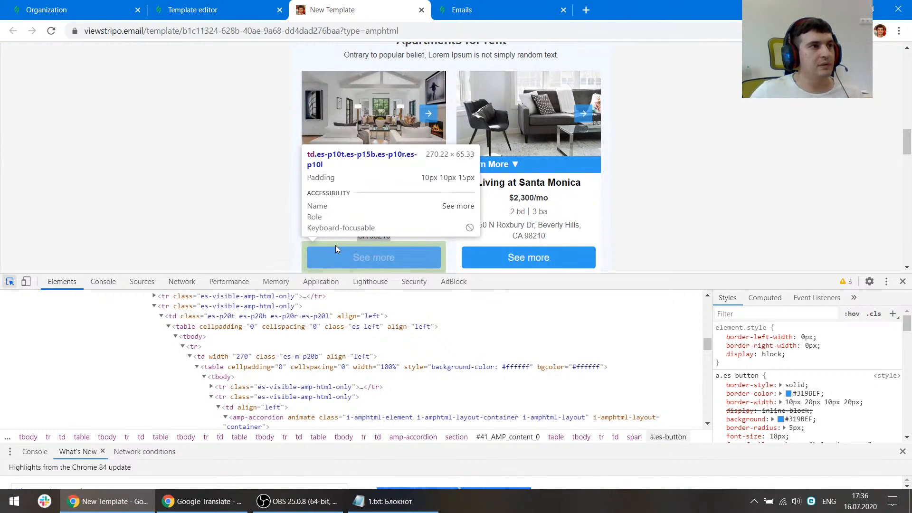
left_click(223, 9)
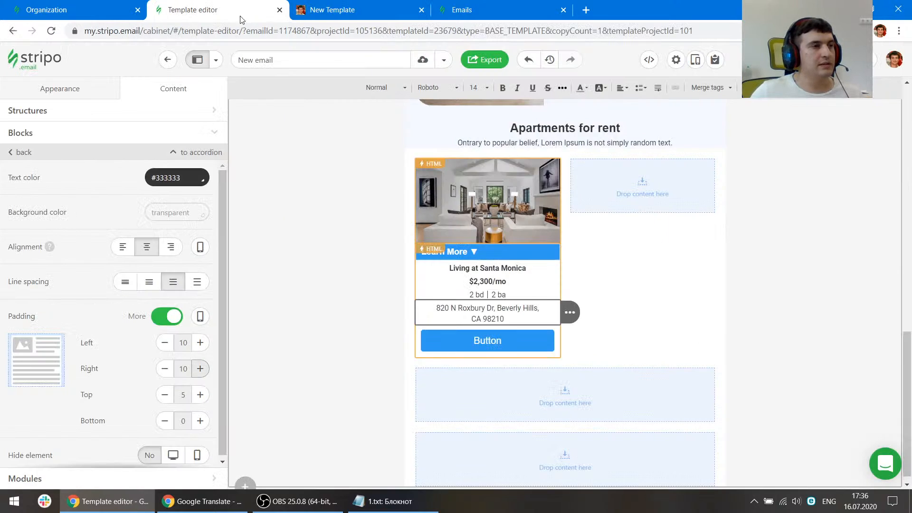
left_click(438, 335)
scroll(167, 366, "down", 10)
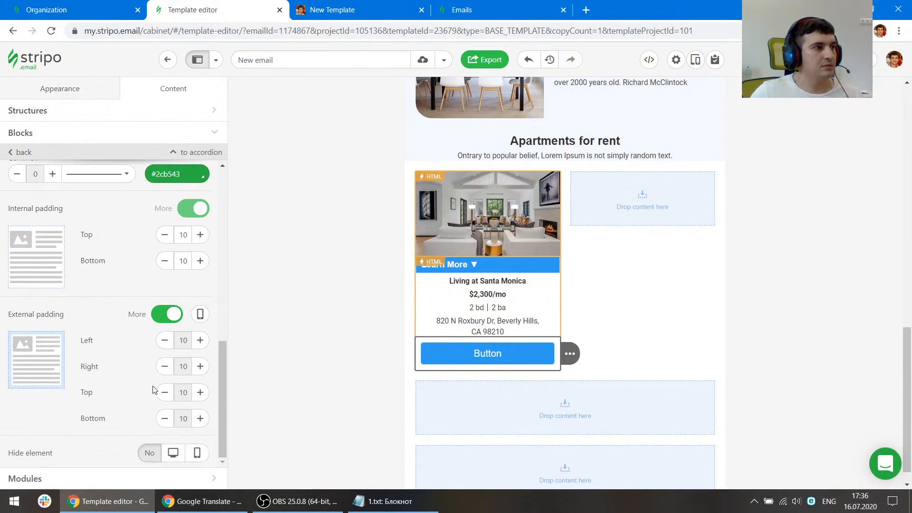
left_click(333, 10)
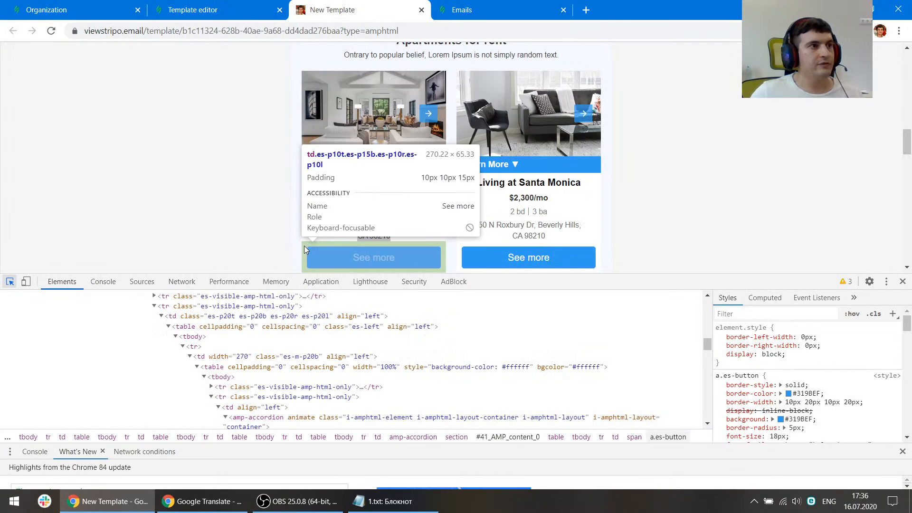
scroll(305, 200, "down", 3)
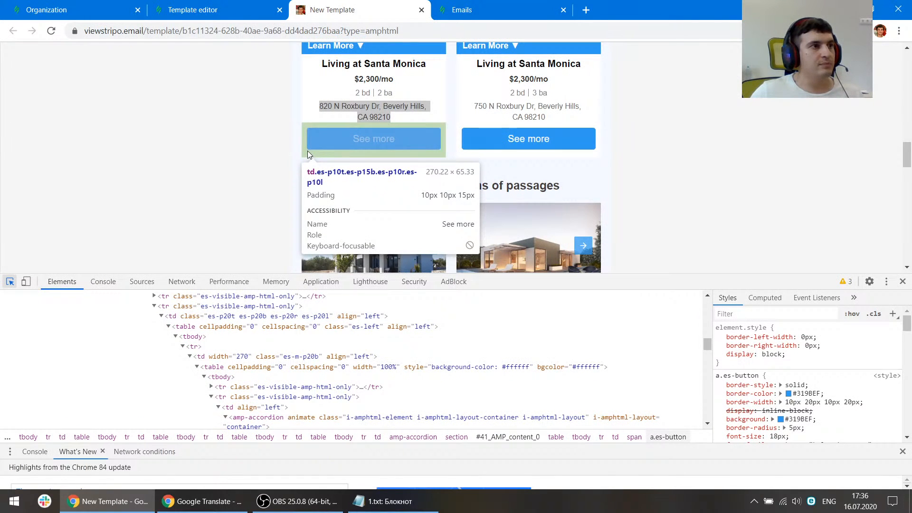
key("ctrl+shift+Tab")
left_click(200, 418)
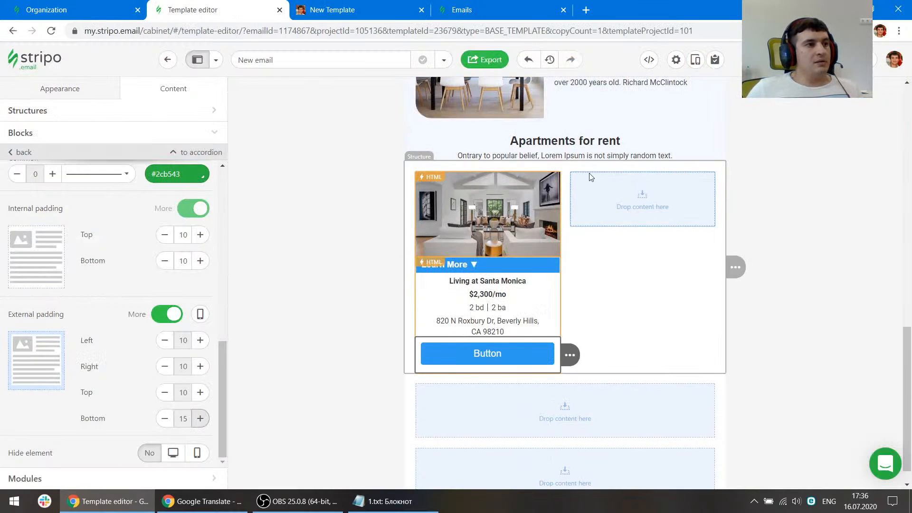
Check the apartment card in the email preview and turn off the carousel's thumbnail preview
left_click(696, 60)
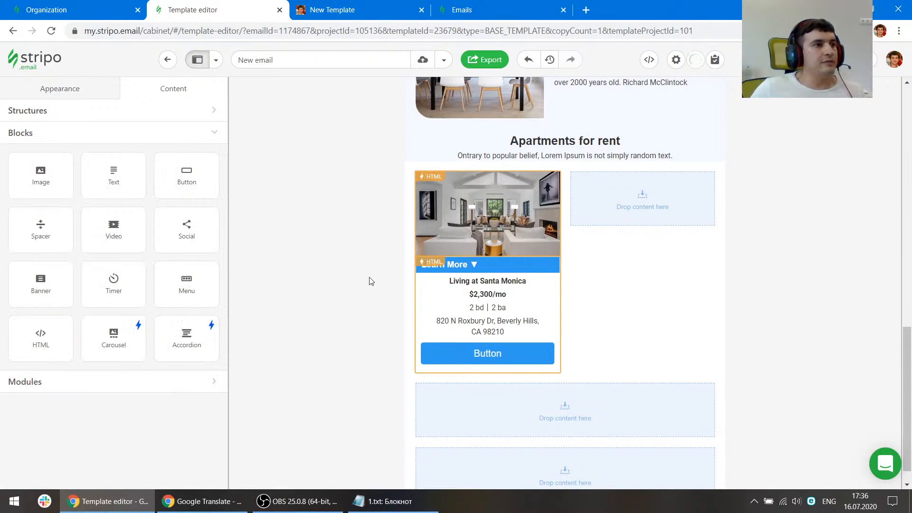
scroll(361, 280, "down", 10)
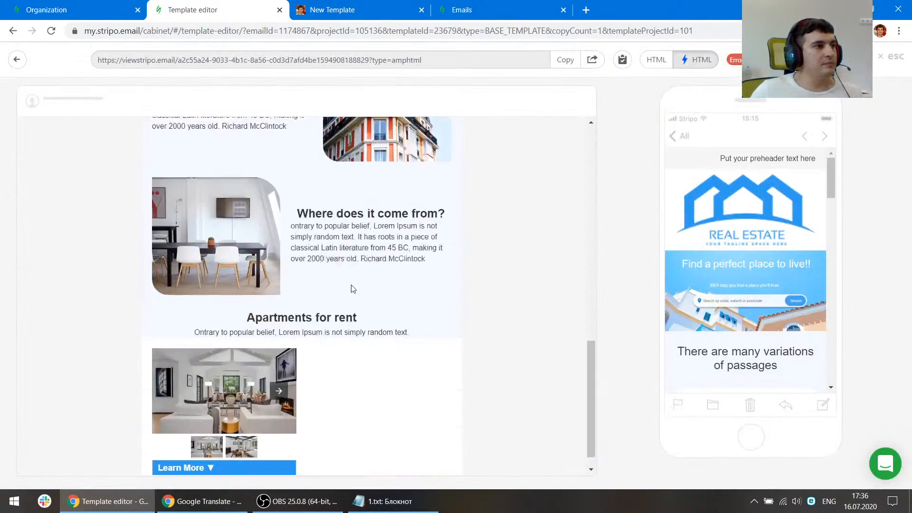
scroll(352, 288, "down", 1)
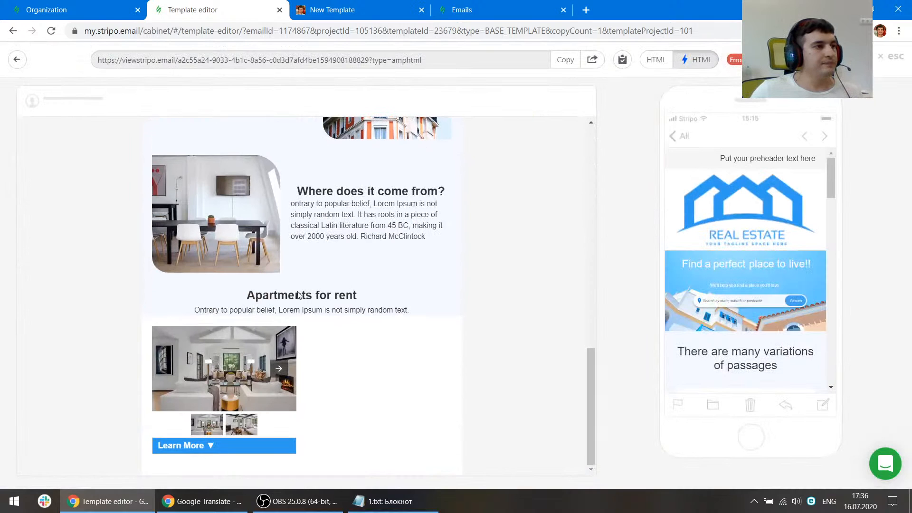
left_click(895, 58)
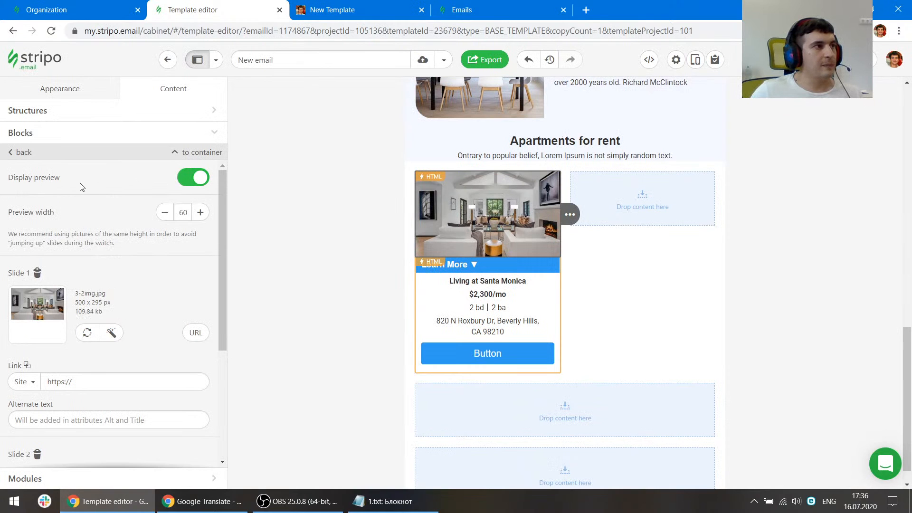
left_click(200, 183)
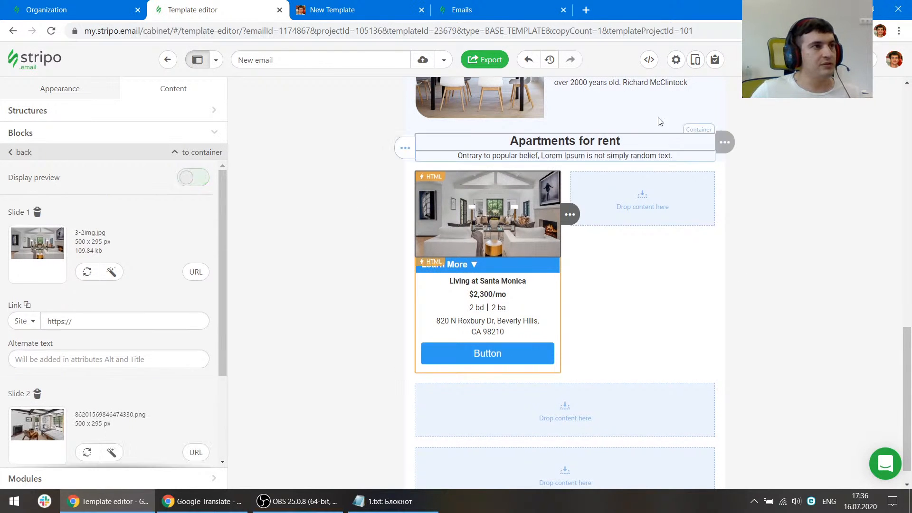
Preview the email again and test the carousel arrows and the "Learn More" accordion of the apartment card
left_click(695, 59)
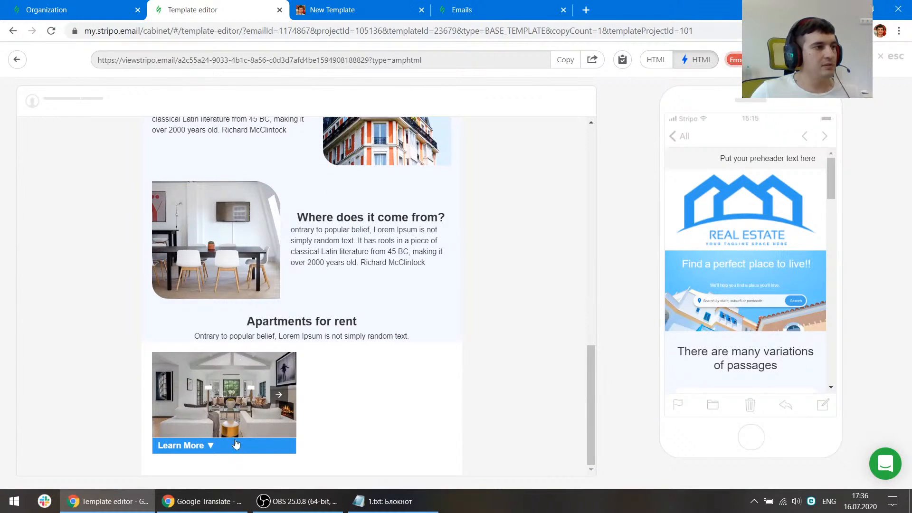
left_click(279, 394)
left_click(170, 395)
left_click(209, 447)
scroll(254, 391, "down", 1)
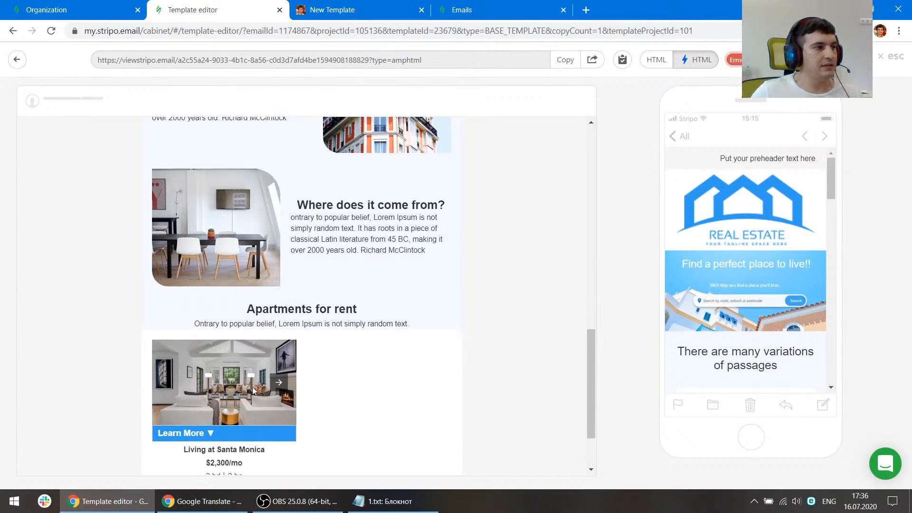
key("Escape")
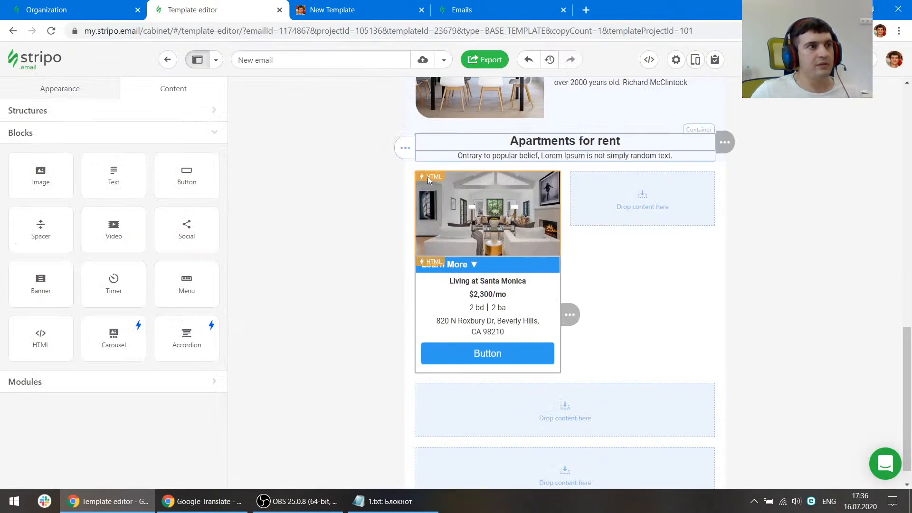
Copy the finished apartment card's container into the empty container beside it
mouse_move(398, 276)
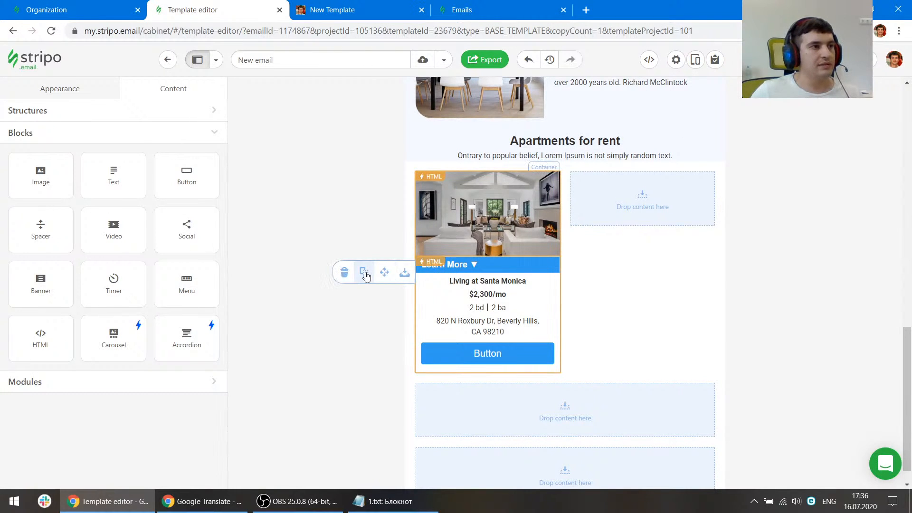
left_click_drag(366, 276, 625, 185)
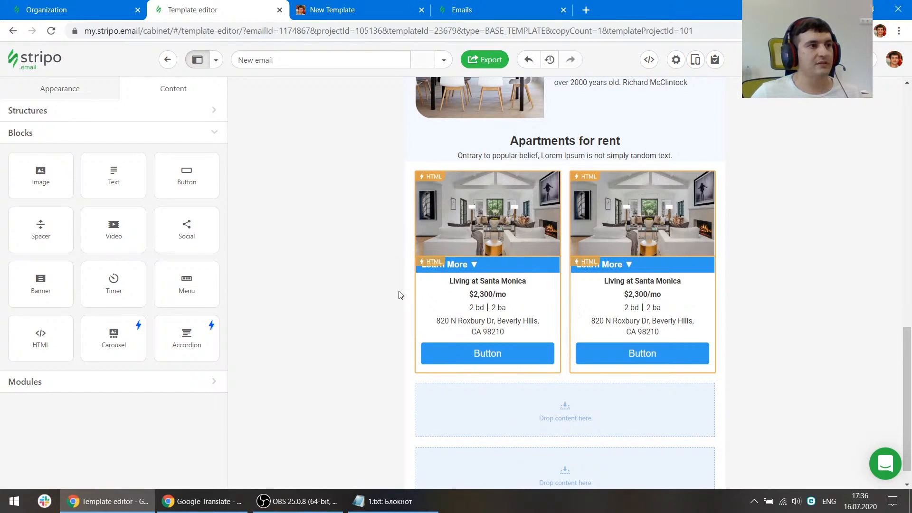
mouse_move(401, 282)
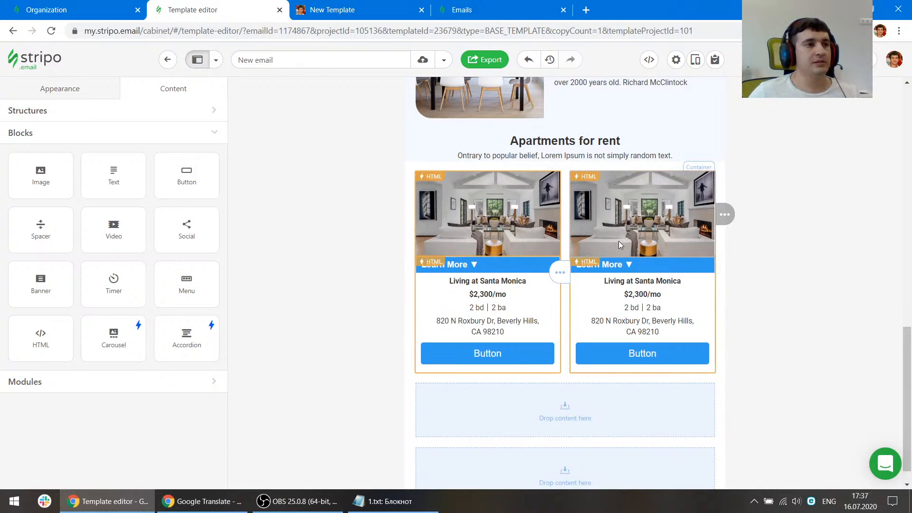
mouse_move(409, 263)
Copy the background color #f5f8ff from the "Apartments for rent" heading structure to the apartment cards' structure
scroll(412, 182, "up", 1)
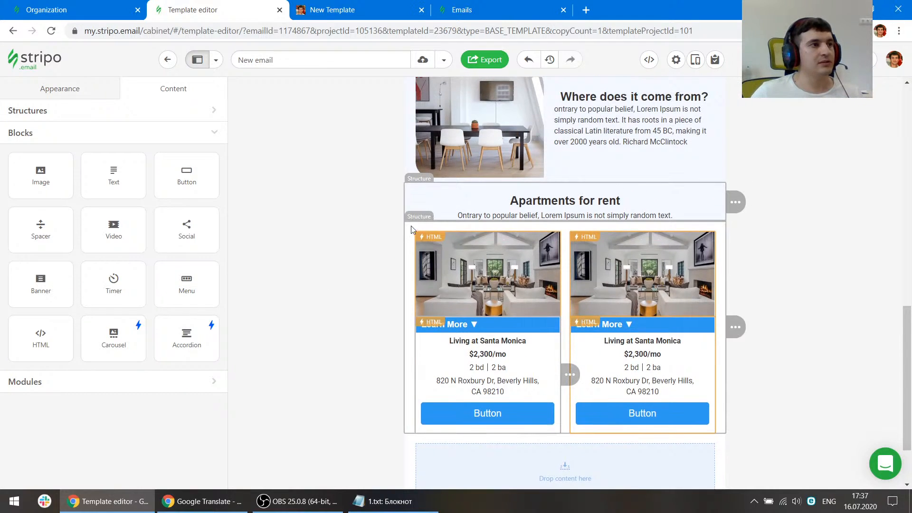
left_click(411, 198)
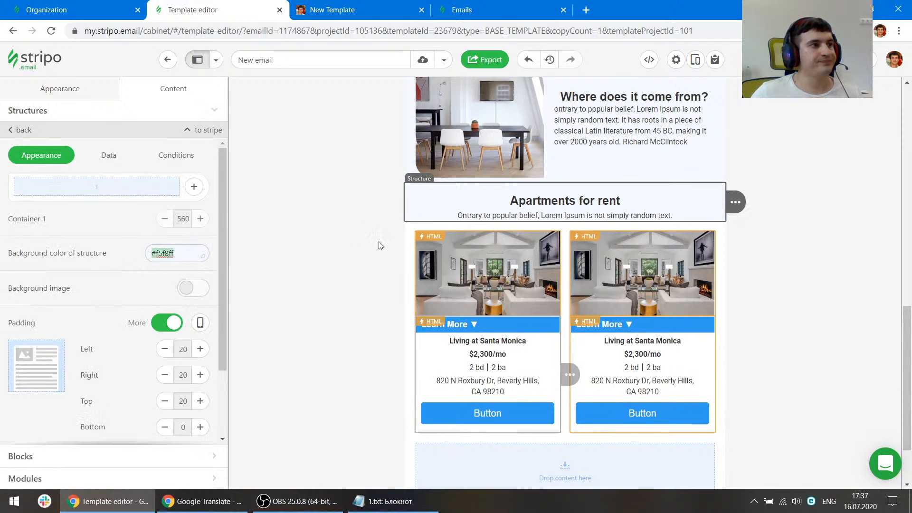
left_click(408, 231)
left_click(182, 306)
key("ctrl+v")
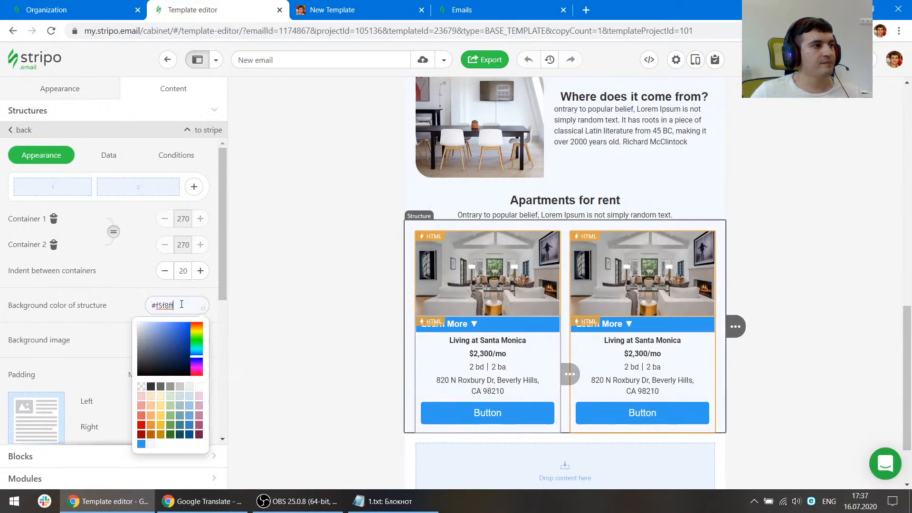
Inspect the sofa image of the second "Apartments for rent" card in the New Template reference and copy its image address
scroll(421, 294, "down", 2)
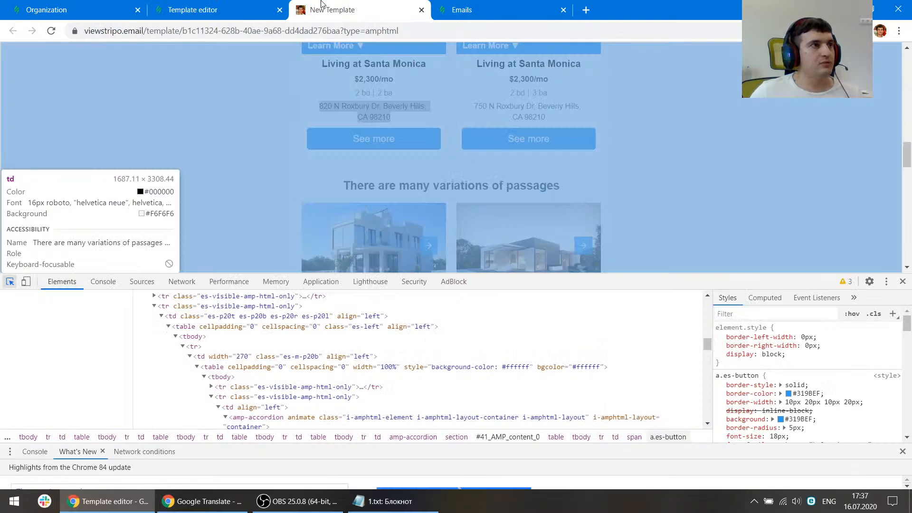
key("ctrl+Tab")
scroll(403, 147, "down", 1)
scroll(305, 157, "up", 6)
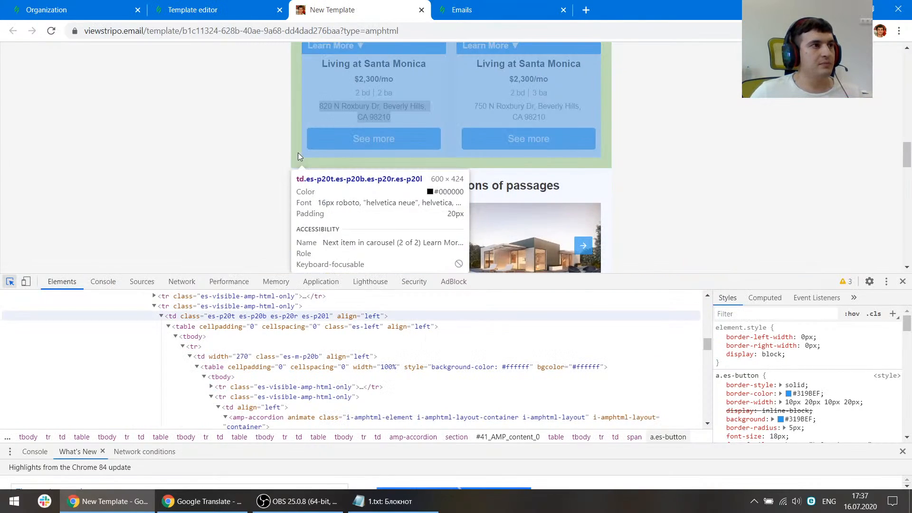
left_click(518, 170)
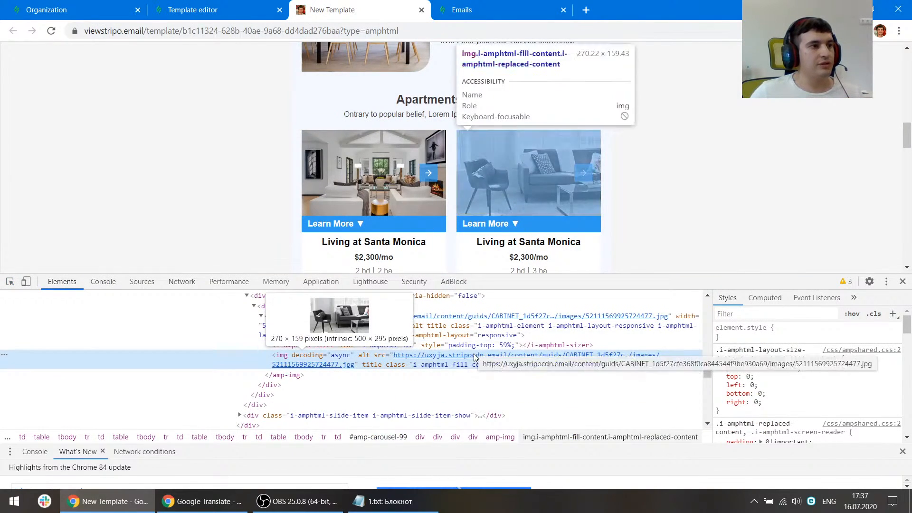
Replace slide 1 of the second apartment card's carousel in the template editor with the sofa image from the copied address
key("ctrl+shift+Tab")
left_click(613, 188)
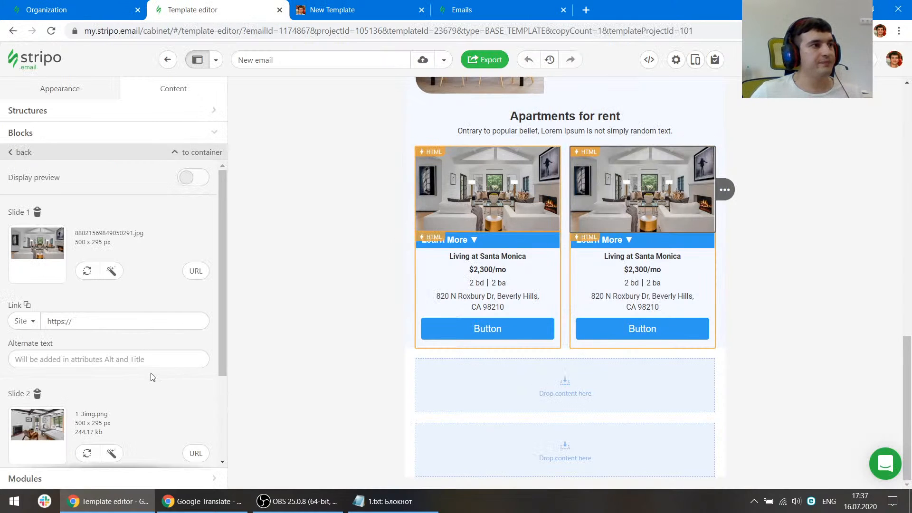
scroll(142, 352, "down", 3)
scroll(133, 340, "up", 3)
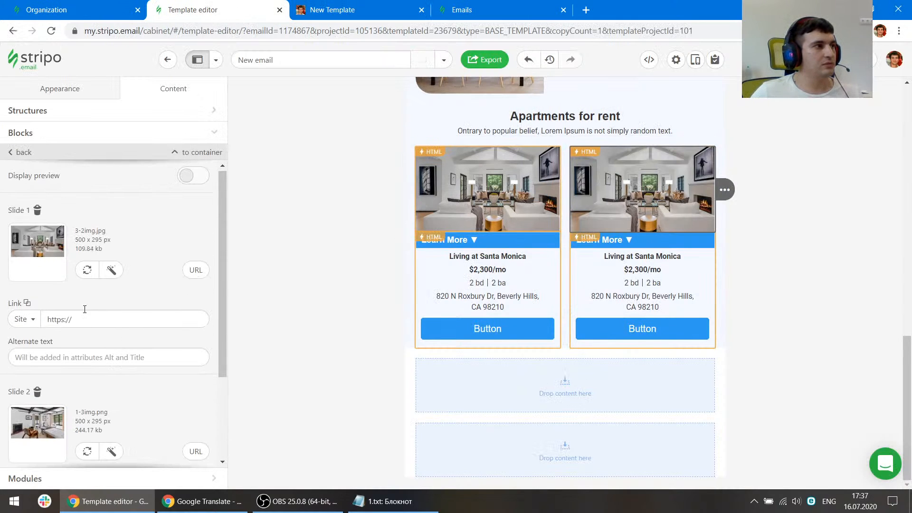
left_click(196, 270)
left_click(115, 313)
key("ctrl+v")
scroll(135, 328, "down", 3)
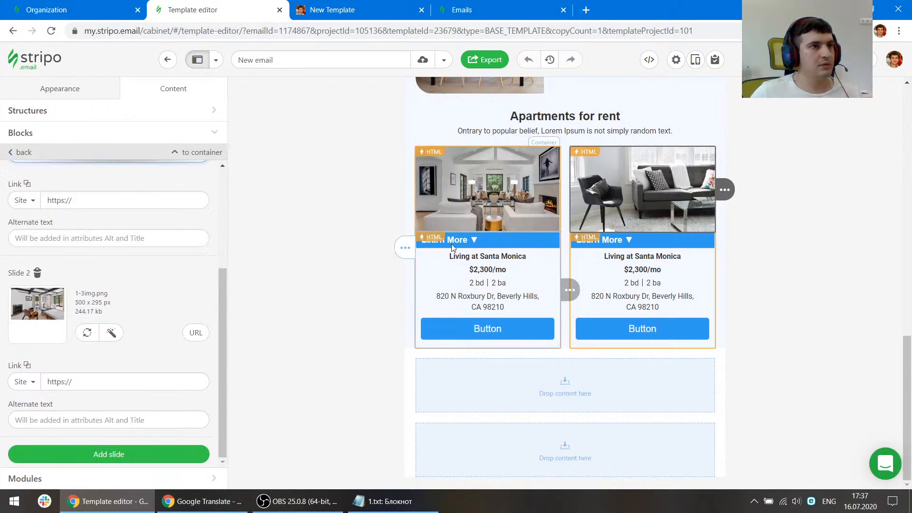
Copy the image address of the second carousel slide in the reference's second apartment card from its slide-2 markup
left_click(349, 6)
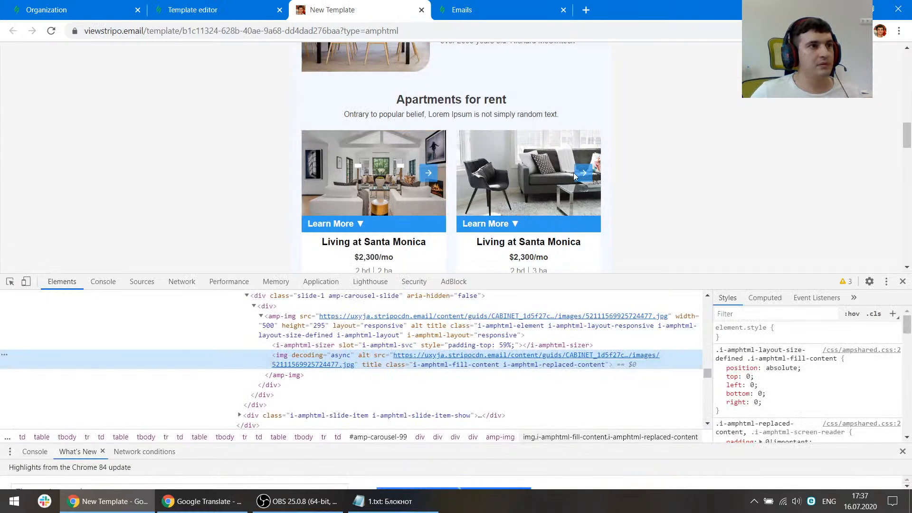
left_click(240, 415)
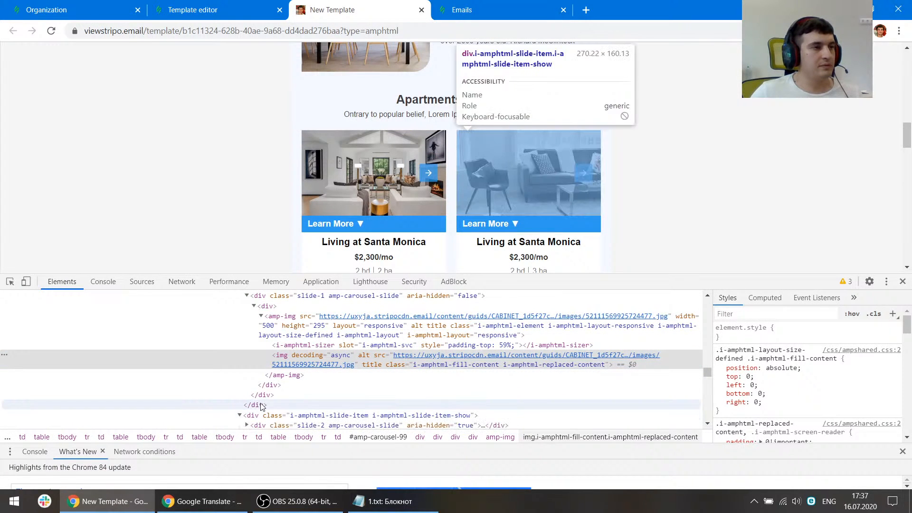
scroll(260, 407, "down", 3)
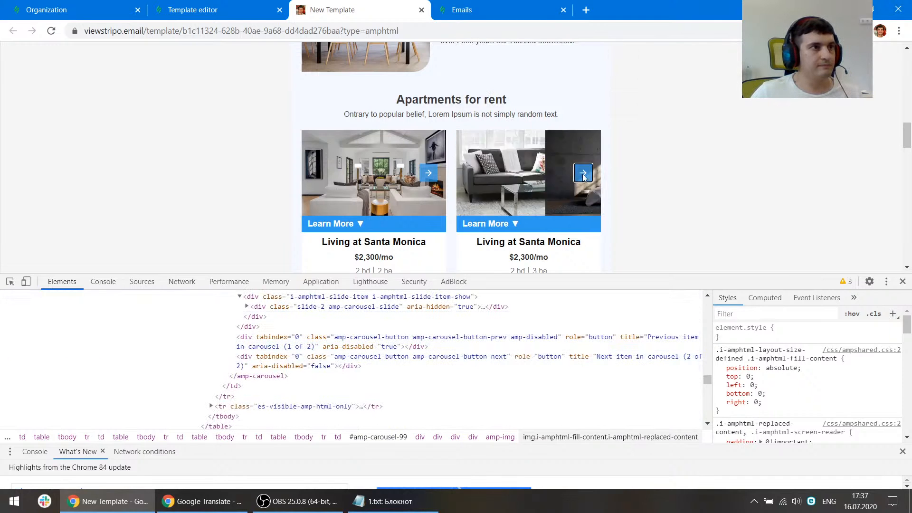
left_click(246, 306)
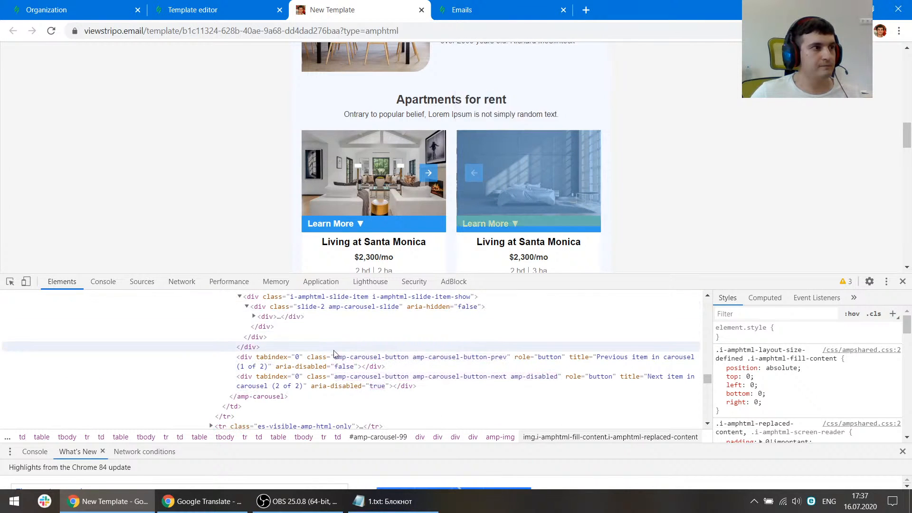
left_click(254, 316)
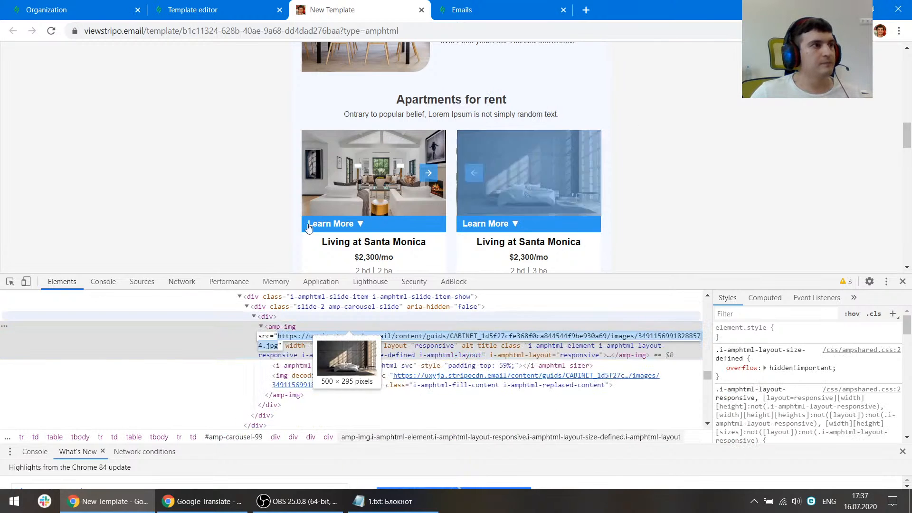
Replace slide 2 of the second card's carousel in the template editor with the copied bedroom image address ending in 34911569918288574.jpg
left_click(204, 9)
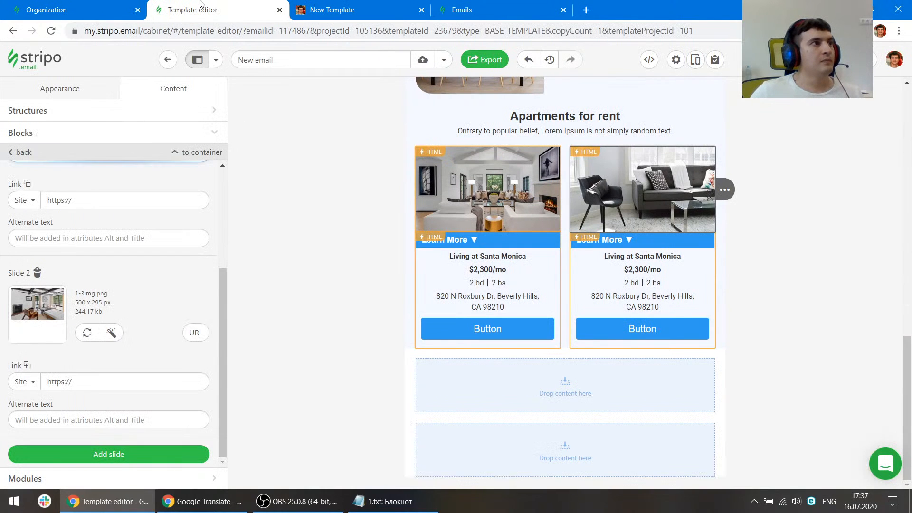
left_click(196, 333)
triple_click(126, 374)
key("ctrl+v")
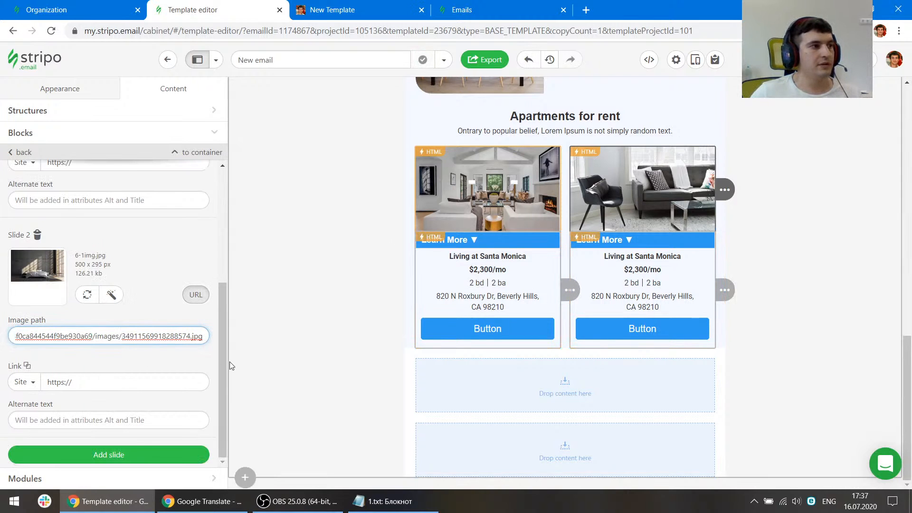
left_click(446, 332)
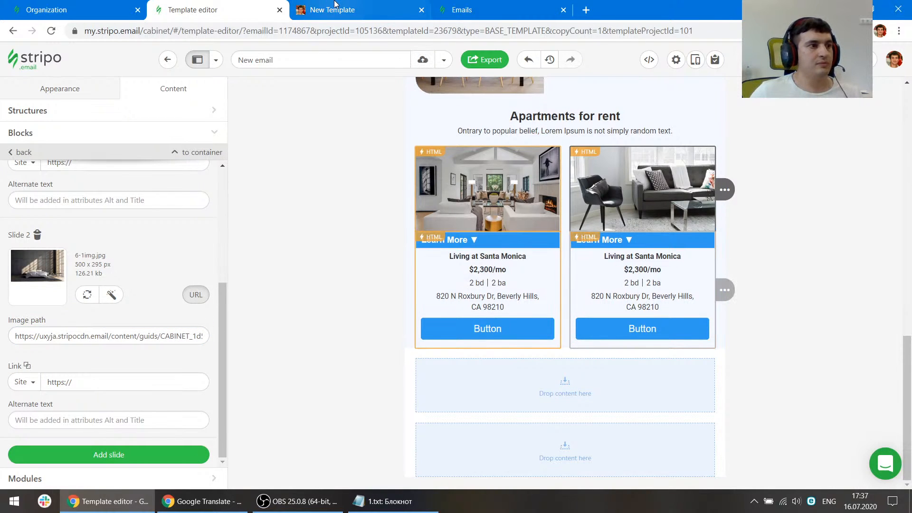
Inspect the padding of the "There are many variations of passages" heading structure in the New Template reference
left_click(334, 4)
scroll(304, 175, "down", 4)
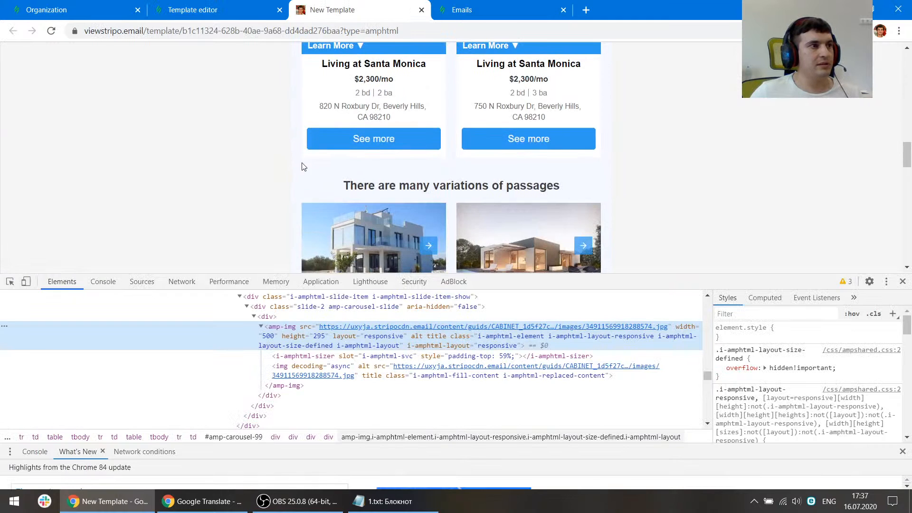
left_click(9, 281)
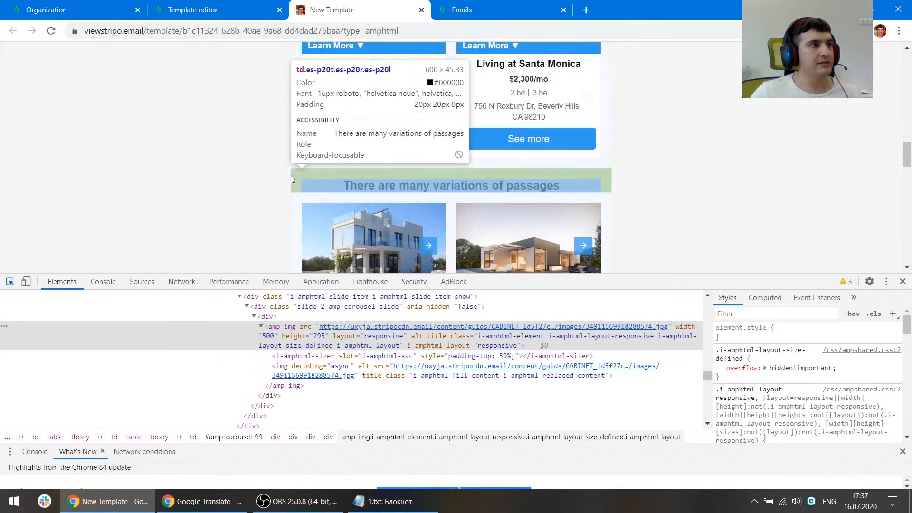
left_click(296, 182)
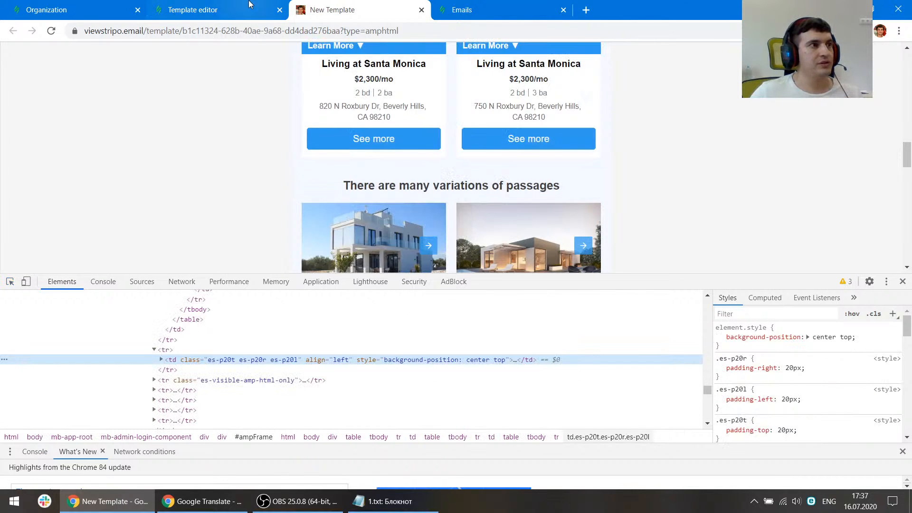
Duplicate the "Apartments for rent" heading structure in the template editor, place the copy below the apartment cards, and delete its description text
left_click(200, 9)
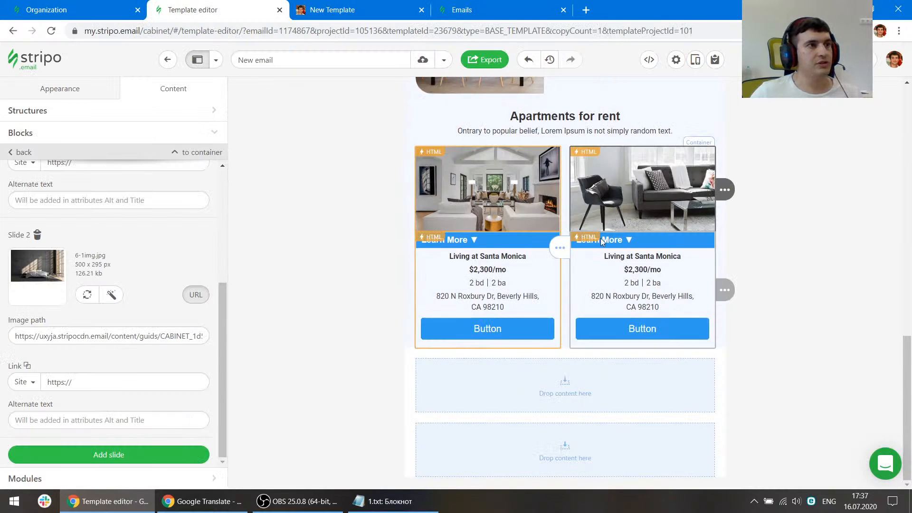
left_click(526, 107)
mouse_move(761, 120)
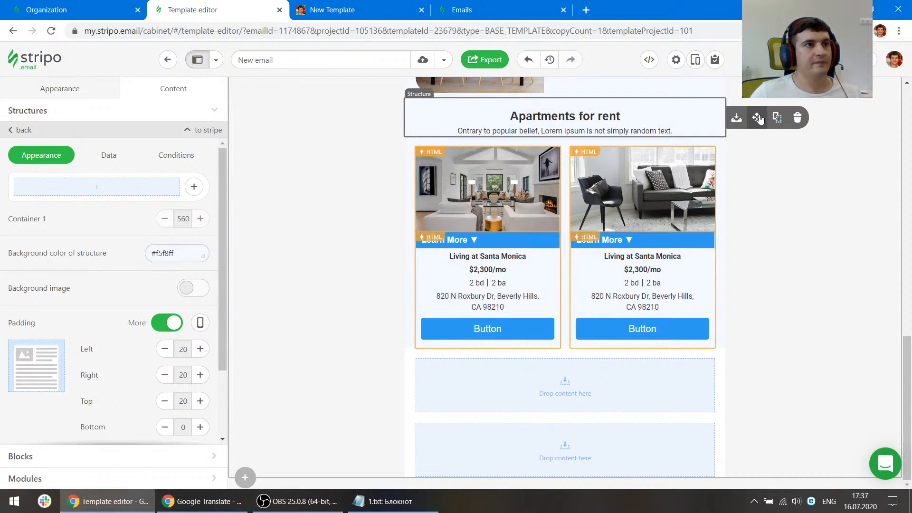
left_click(779, 119)
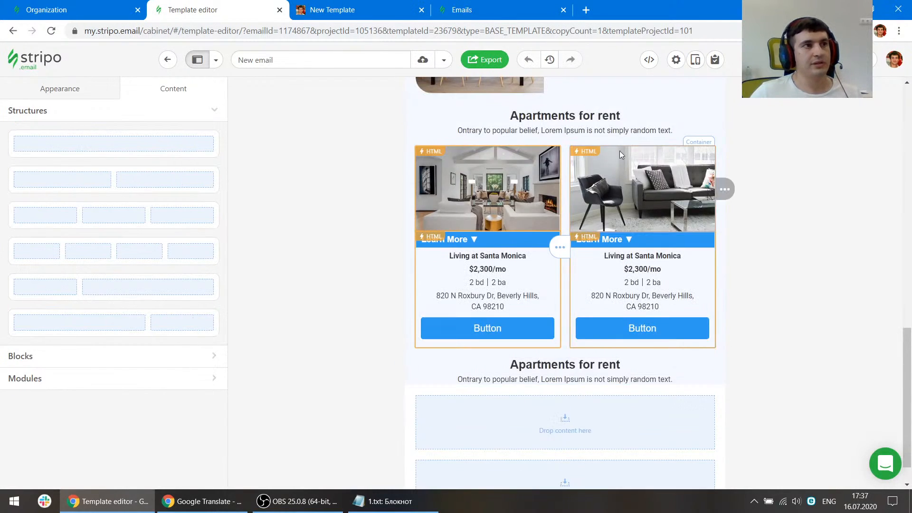
scroll(681, 149, "down", 1)
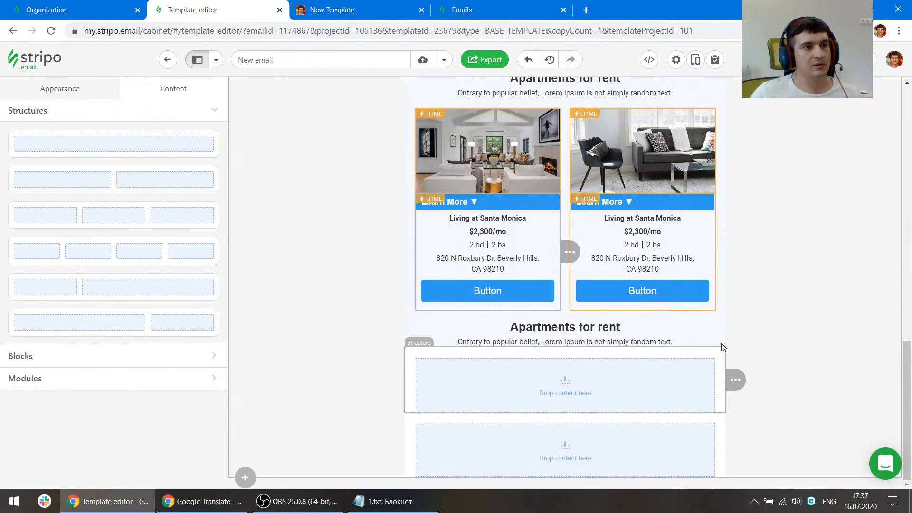
left_click(766, 344)
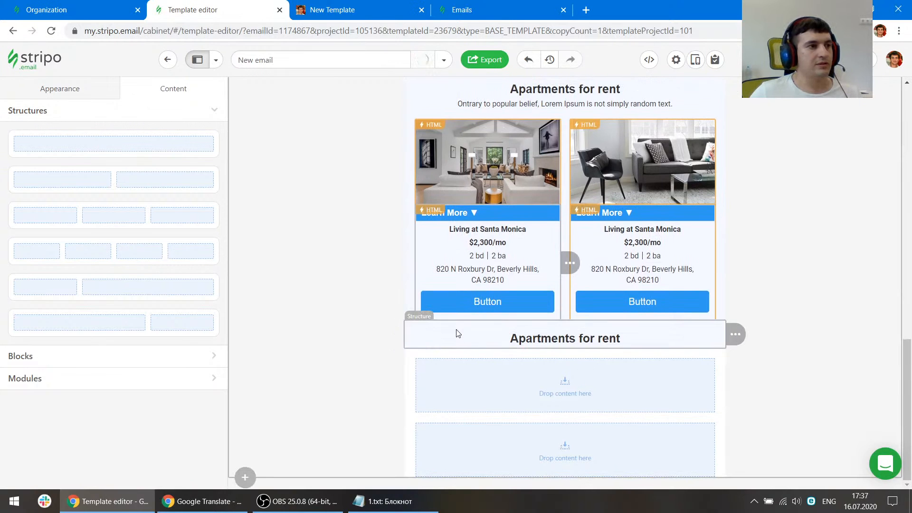
Replace the duplicated heading's text with "There are many variations of passages" copied from the reference
left_click(366, 6)
scroll(415, 185, "up", 2)
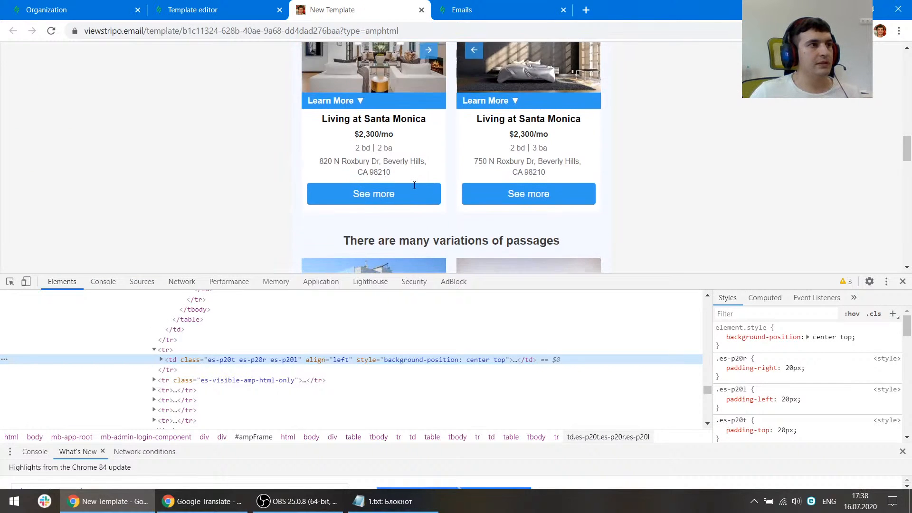
scroll(414, 186, "down", 2)
left_click_drag(436, 189, 343, 188)
key("ctrl+c")
left_click(192, 10)
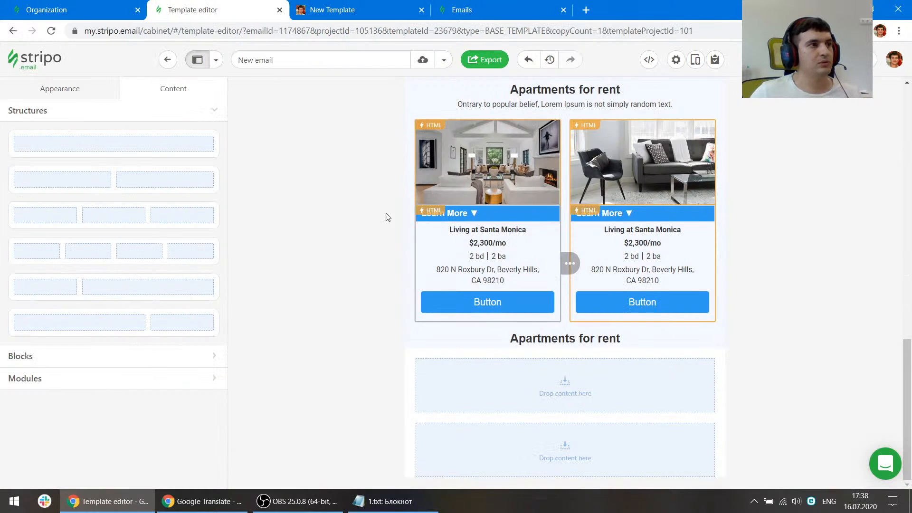
triple_click(603, 341)
left_click(603, 341)
key("ctrl+v")
key("ctrl+a")
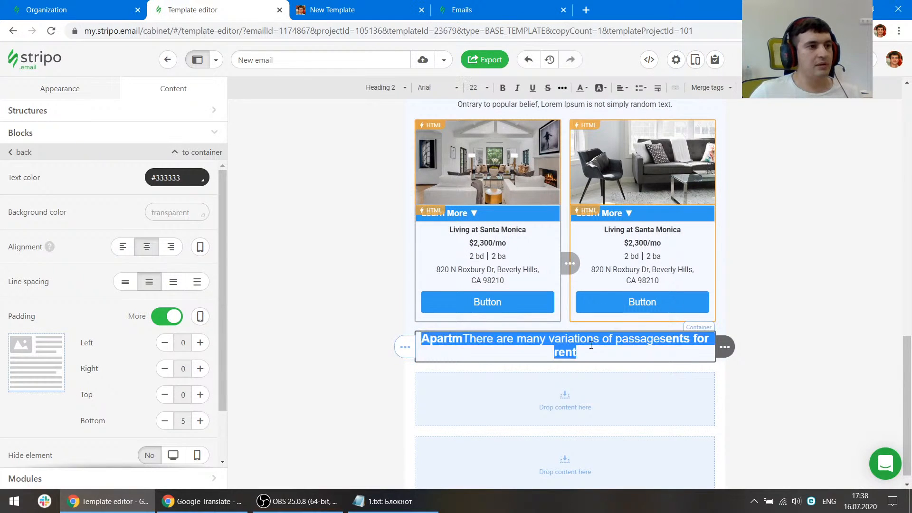
key("ctrl+v")
Make the whole "There are many variations of passages" heading bold
triple_click(531, 340)
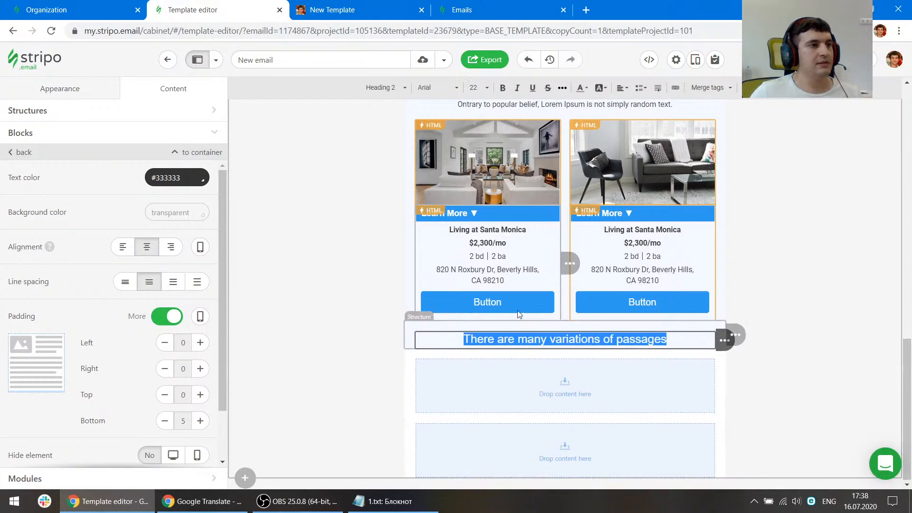
left_click(501, 89)
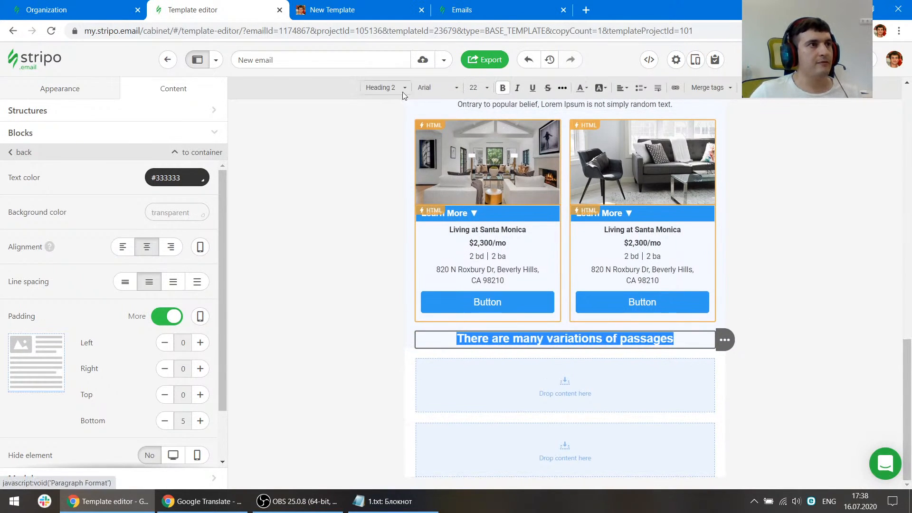
left_click(818, 288)
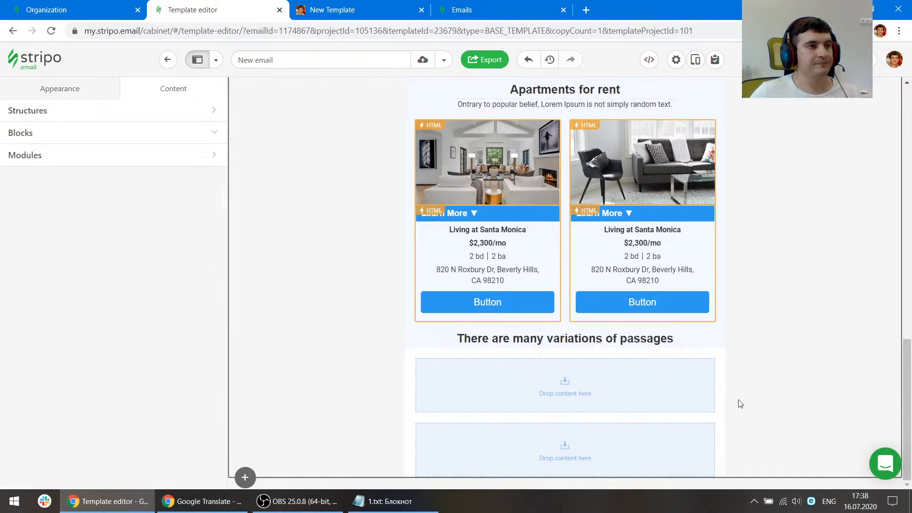
Examine the two house cards below the "There are many variations of passages" heading in the reference for their images, texts and layout
left_click(346, 10)
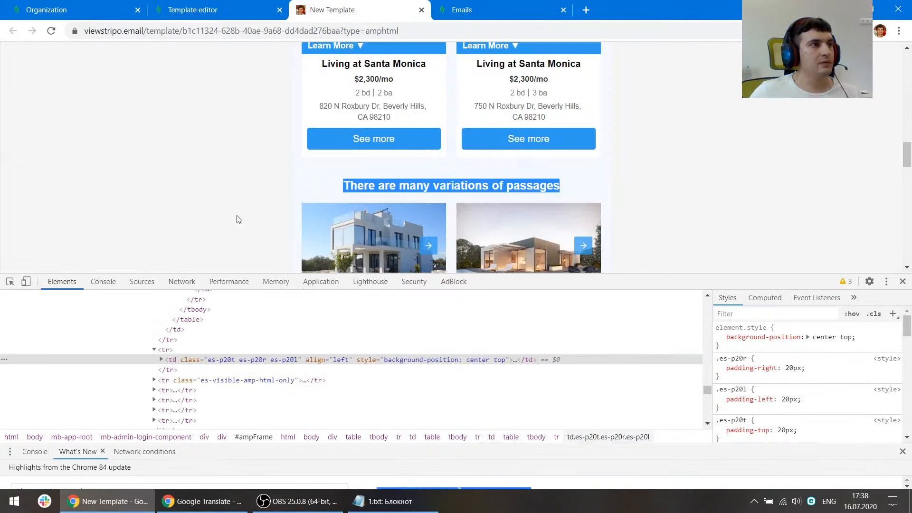
left_click(10, 281)
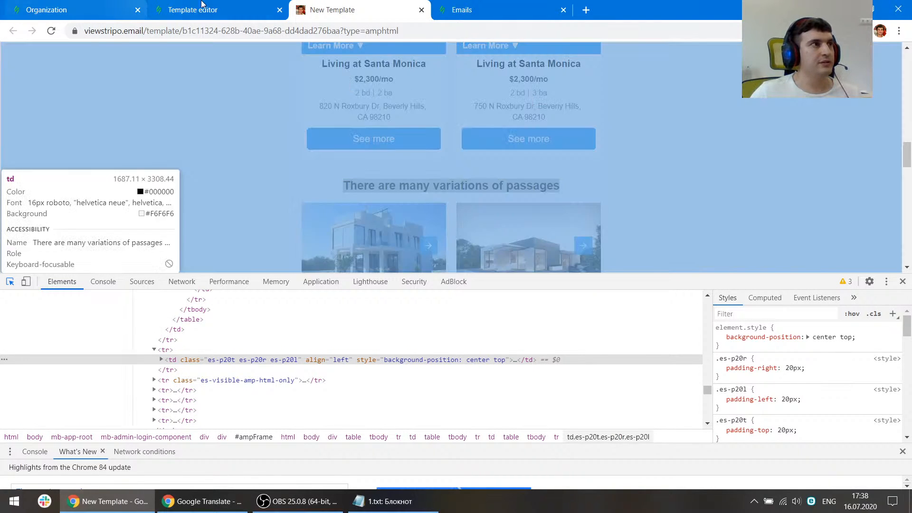
left_click(200, 9)
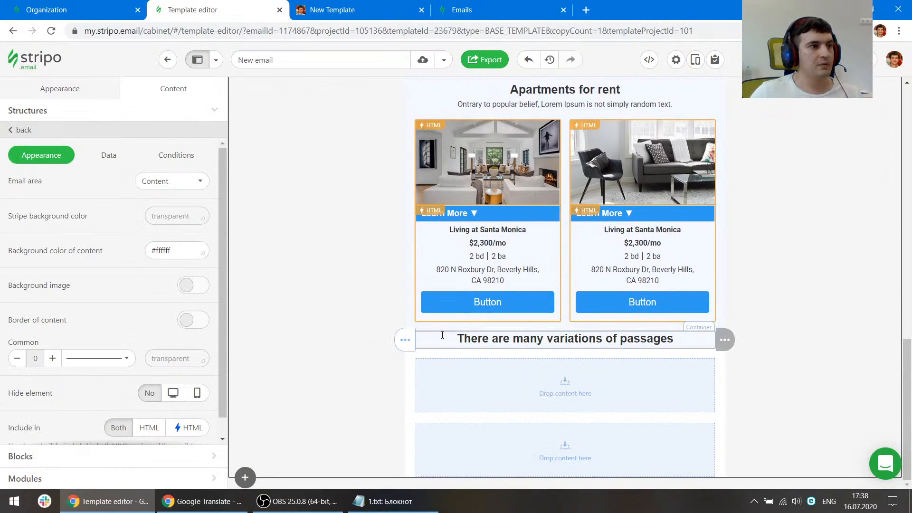
left_click(364, 6)
scroll(379, 137, "down", 3)
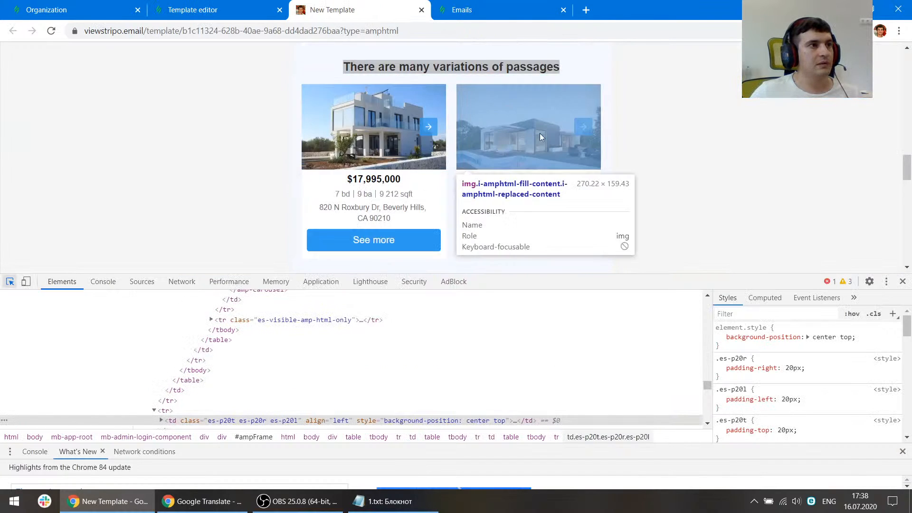
scroll(476, 138, "down", 3)
scroll(454, 157, "up", 3)
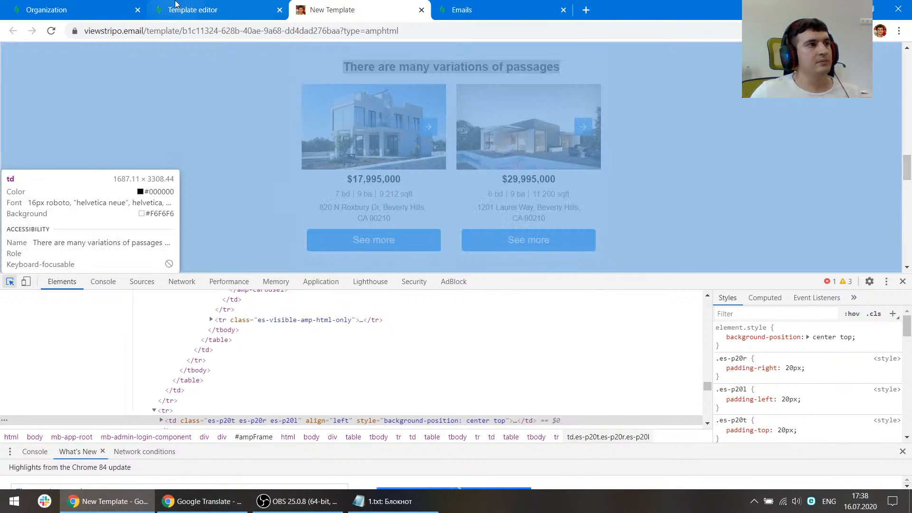
Duplicate the two-card apartments structure in the template editor and place the copy below the "There are many variations of passages" heading
left_click(209, 11)
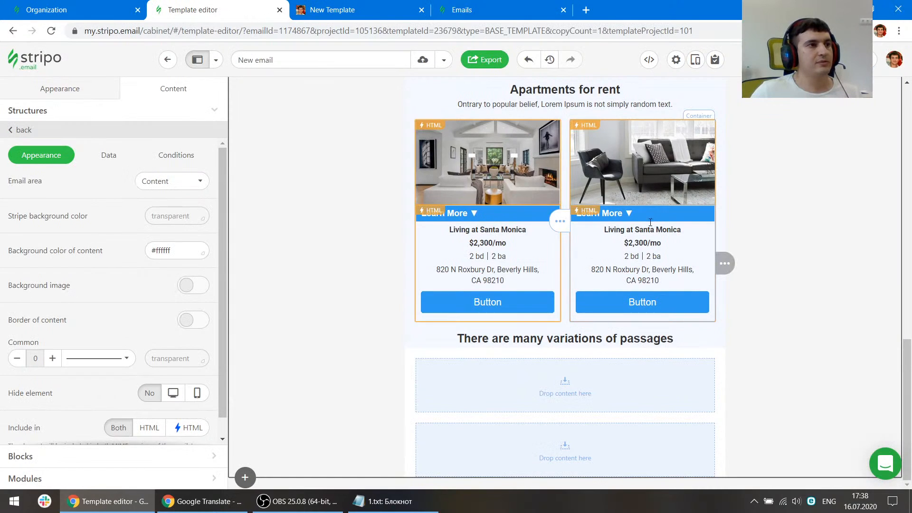
left_click(412, 269)
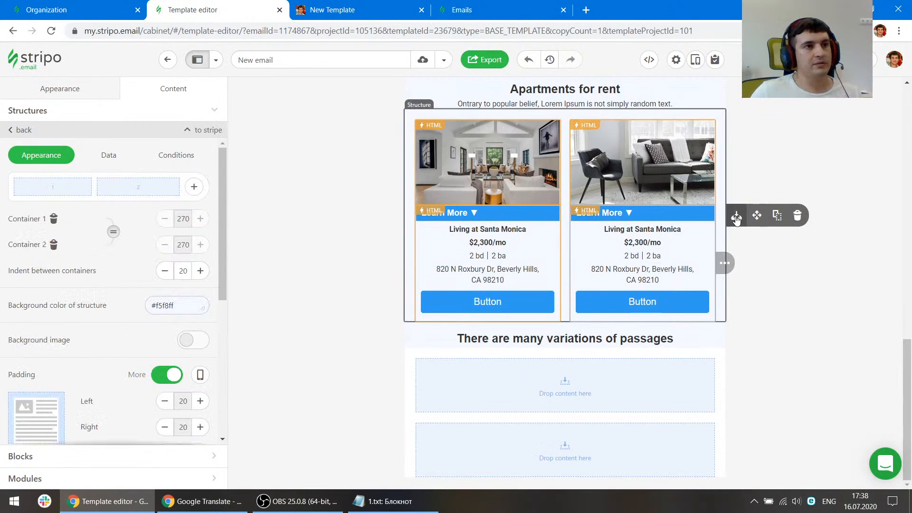
left_click_drag(777, 216, 647, 351)
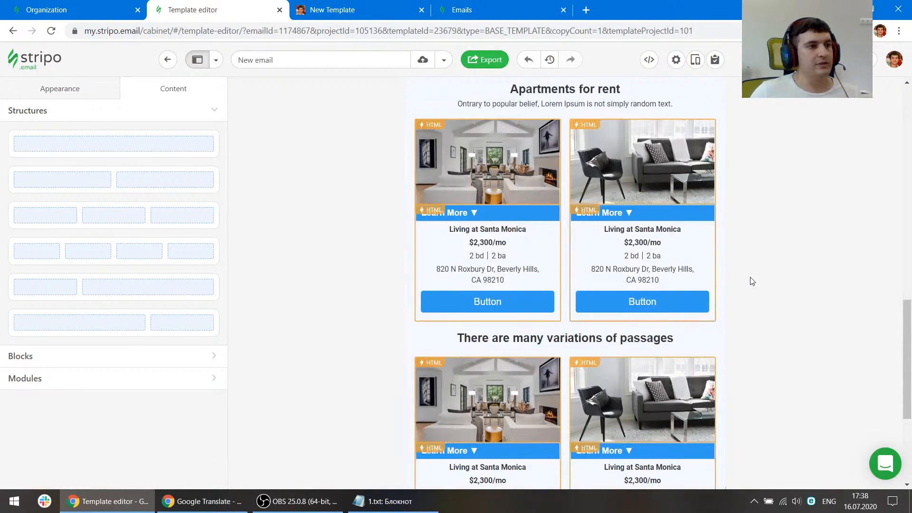
scroll(751, 277, "down", 4)
scroll(565, 308, "up", 2)
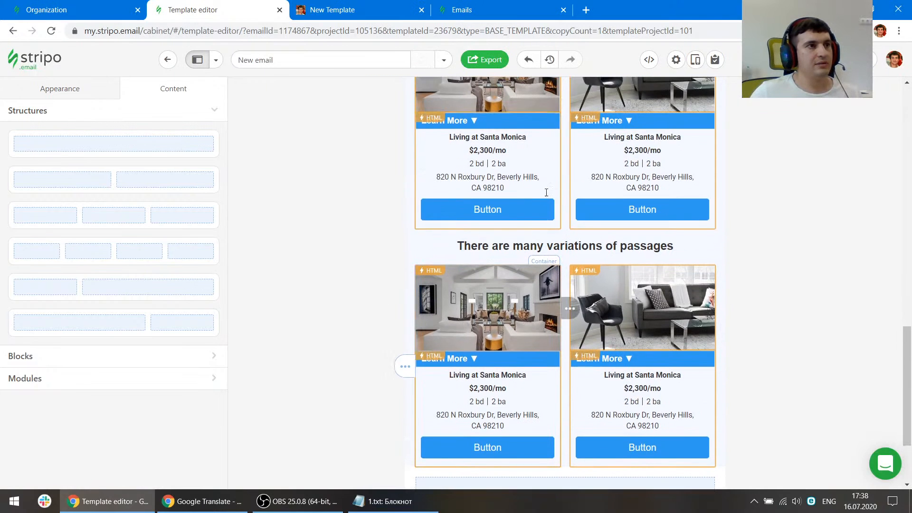
scroll(568, 264, "down", 1)
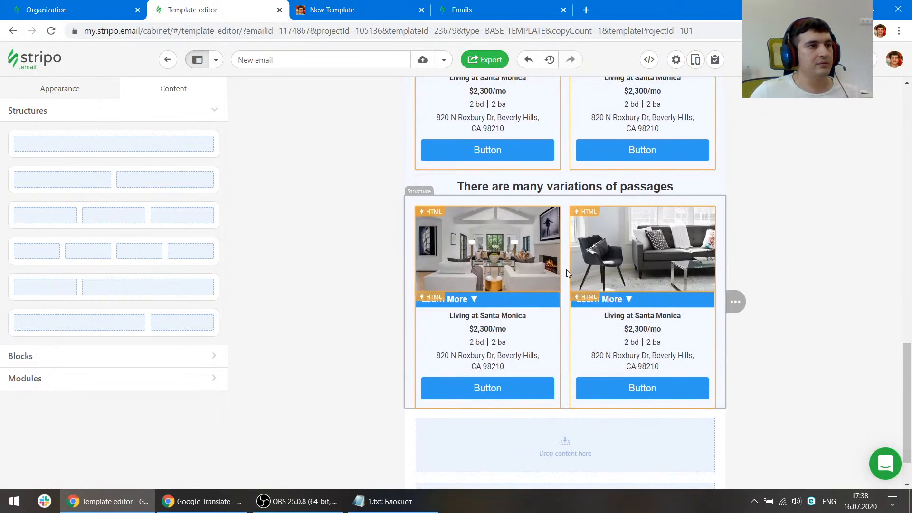
Replace the carousel's slide 1 image in the first duplicated card with the white house image, using its address from the reference
left_click(352, 9)
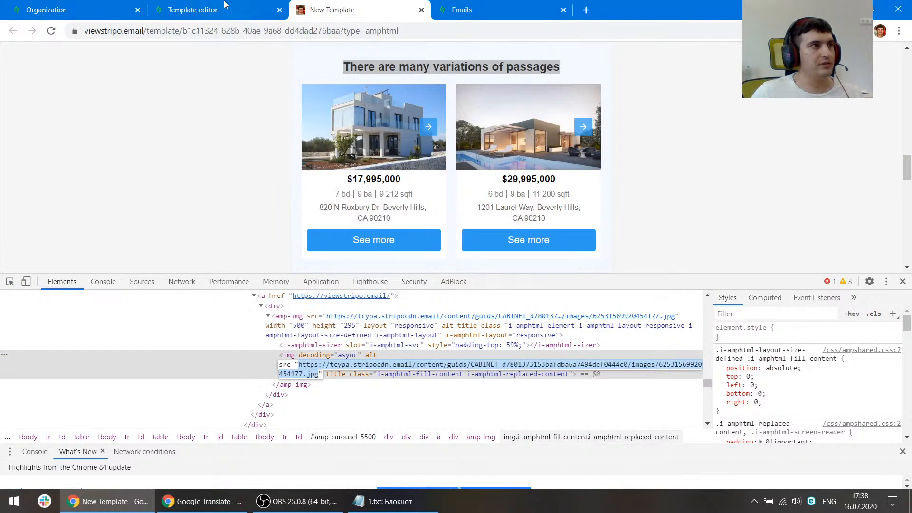
left_click(193, 10)
left_click(502, 252)
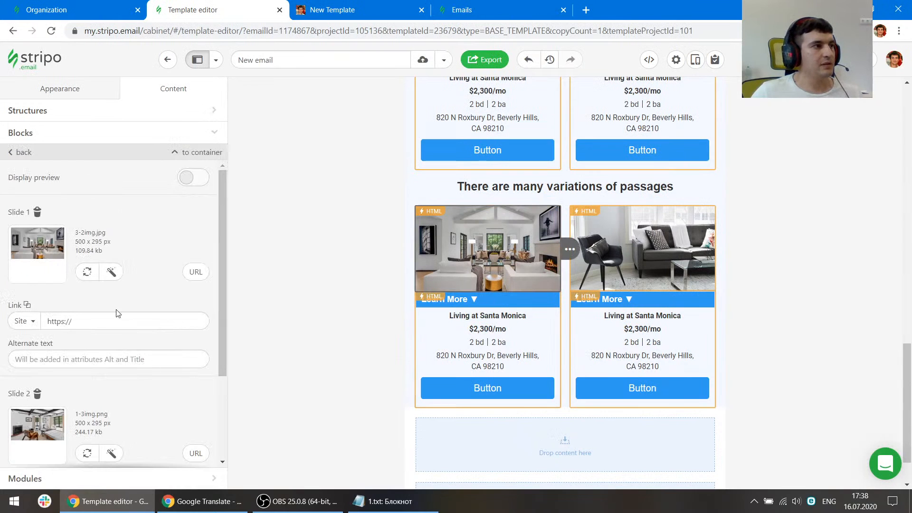
left_click(205, 277)
left_click(91, 315)
key("ctrl+a")
key("ctrl+v")
scroll(153, 336, "down", 4)
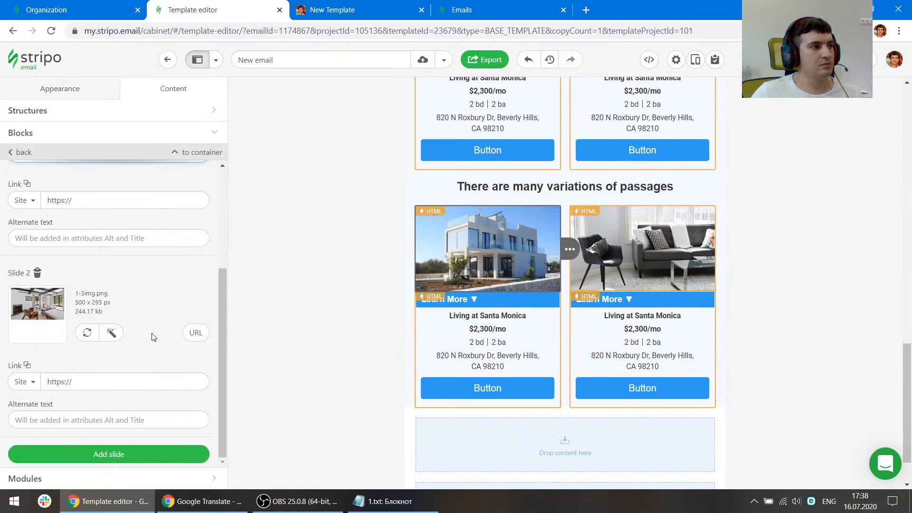
Compare the second carousel slide of the reference's $17,995,000 house card with slide 2 of the first duplicated card
left_click(411, 5)
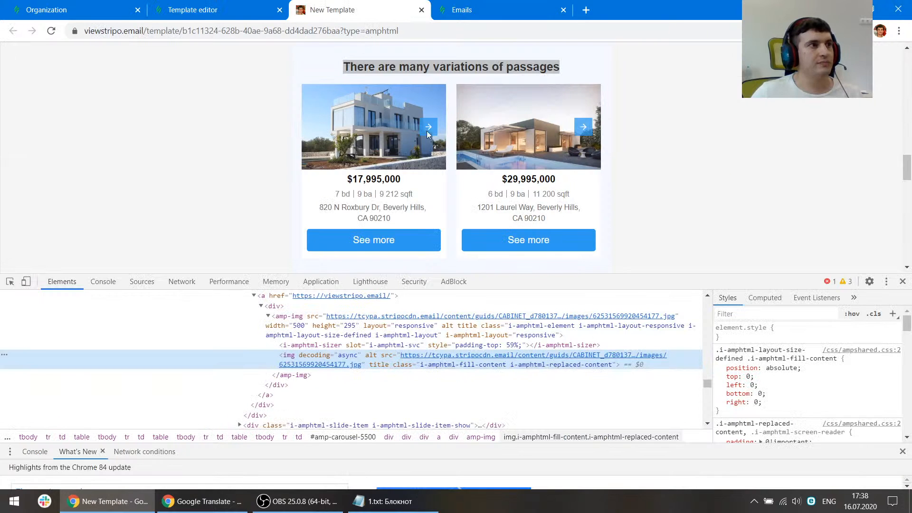
scroll(239, 315, "down", 3)
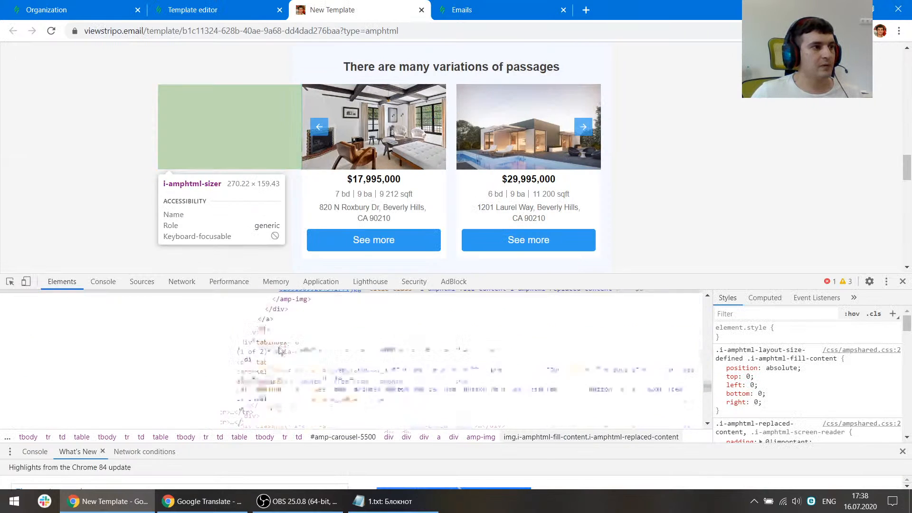
left_click(240, 306)
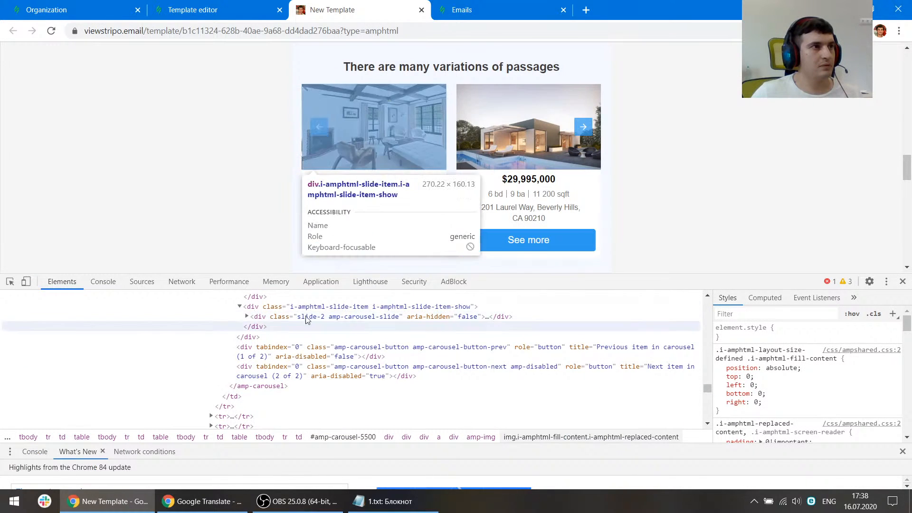
scroll(363, 219, "up", 2)
left_click(253, 5)
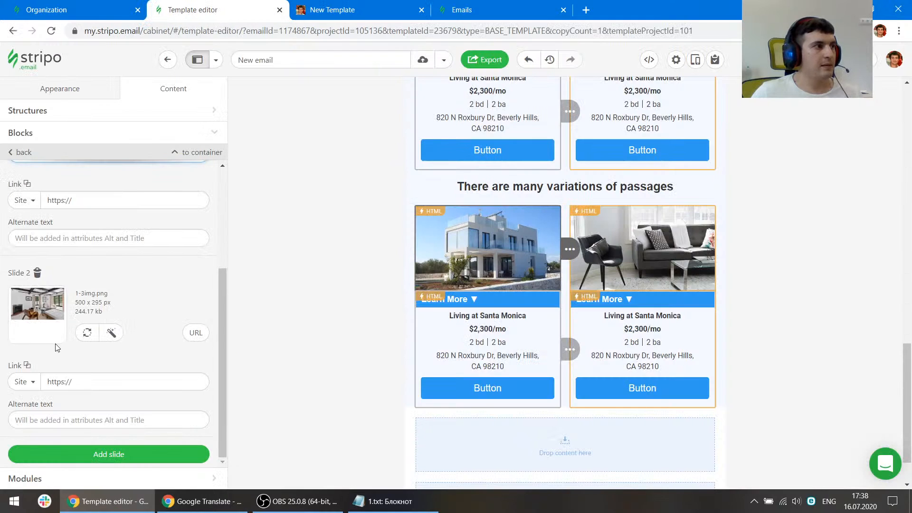
left_click(379, 14)
Copy the address of the first carousel image in the reference's $29,995,000 house card from its source code
scroll(552, 170, "up", 1)
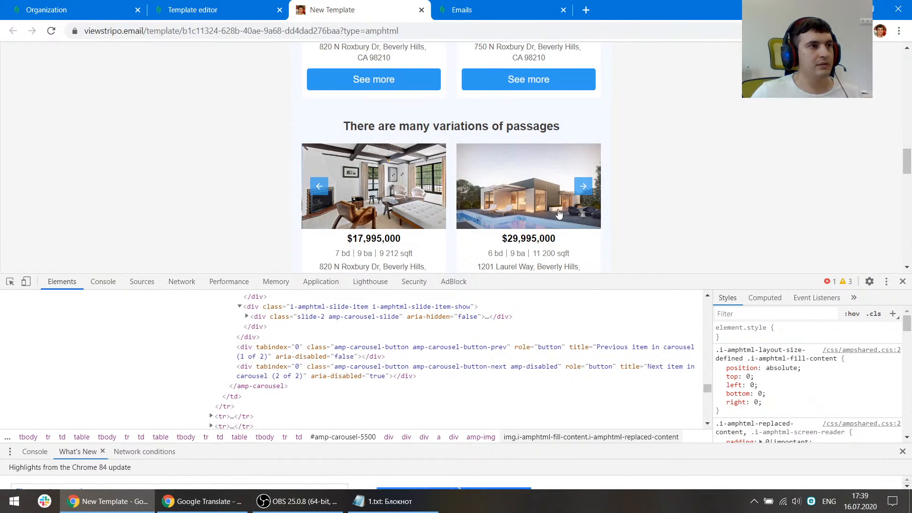
scroll(613, 225, "down", 1)
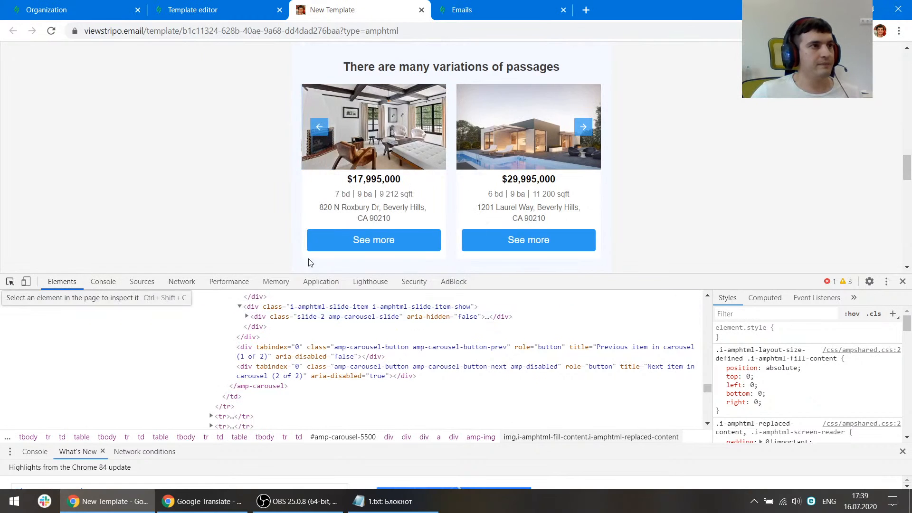
left_click(10, 282)
left_click(533, 137)
double_click(361, 365)
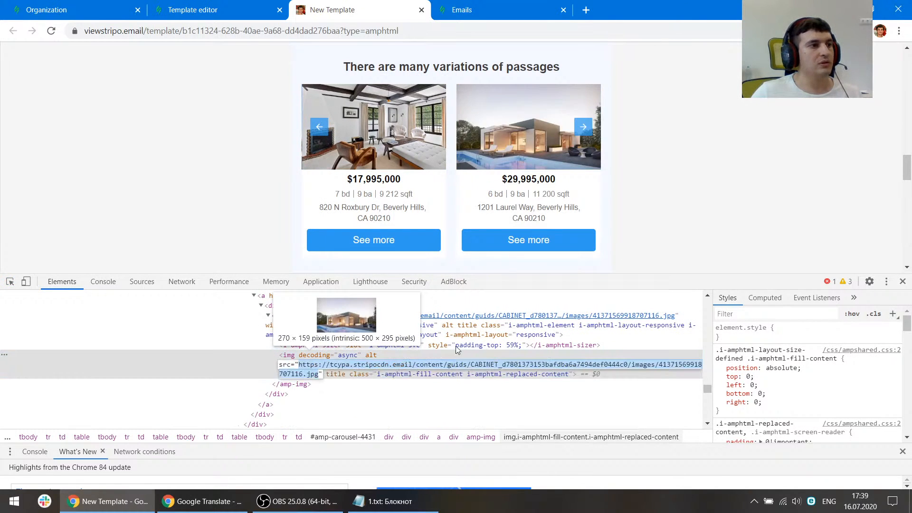
Set the copied house image address as the image path of slide 1 in the second duplicated card's carousel
left_click(216, 6)
left_click(640, 238)
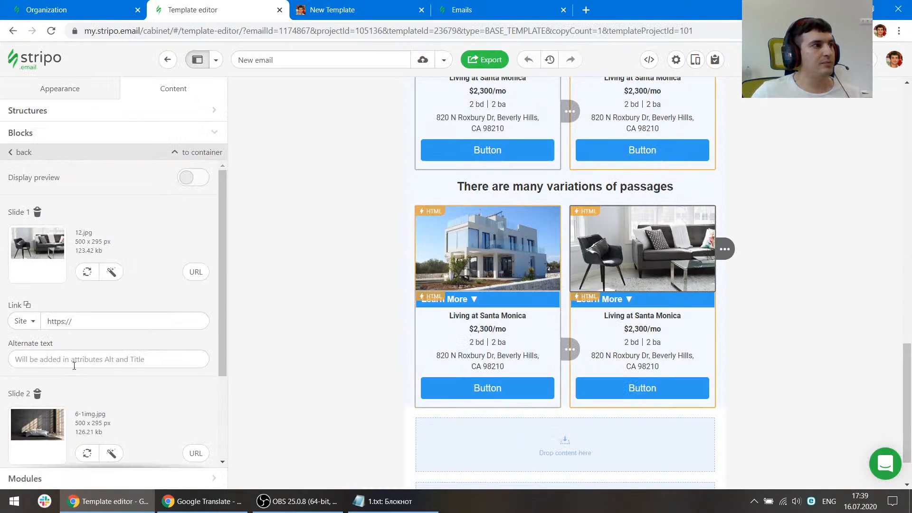
left_click(196, 275)
left_click(104, 314)
key("ctrl+a")
key("ctrl+v")
scroll(114, 319, "down", 4)
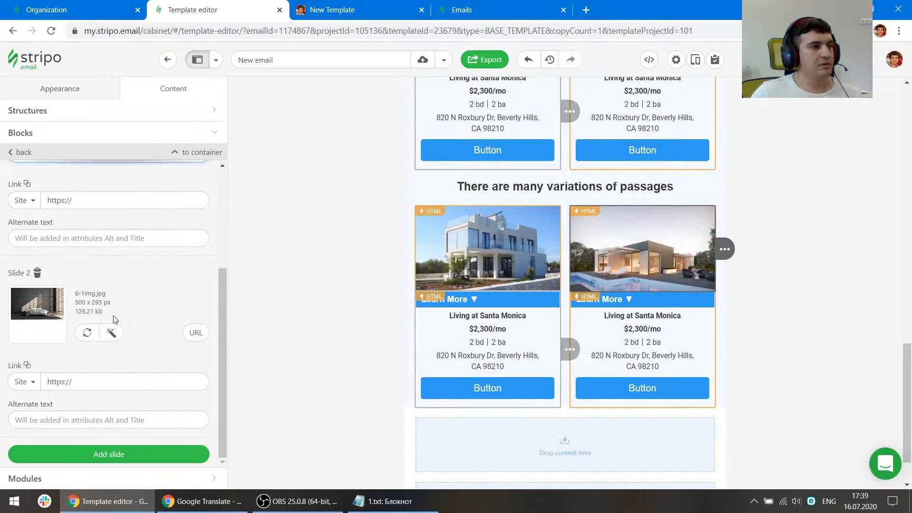
scroll(166, 302, "up", 3)
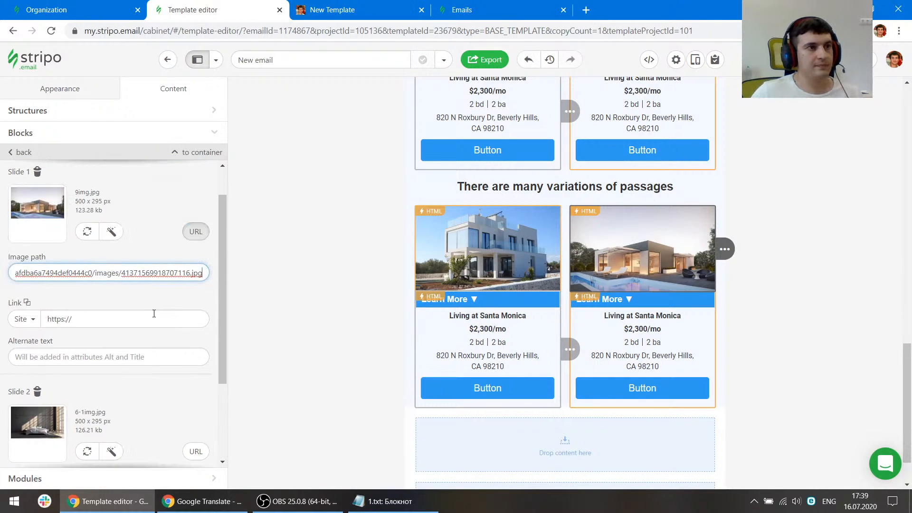
left_click(166, 298)
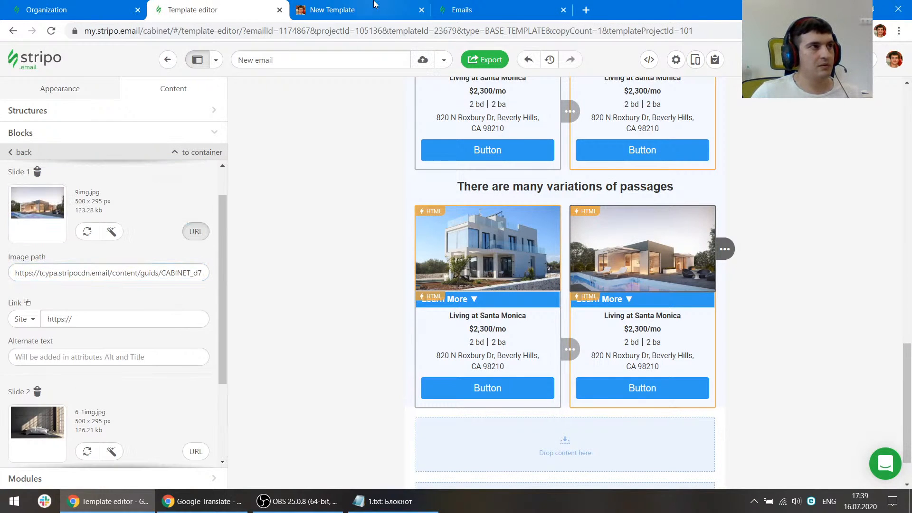
Find the second carousel slide of the reference's $29,995,000 card in the source code and copy its image address
left_click(362, 10)
left_click(581, 134)
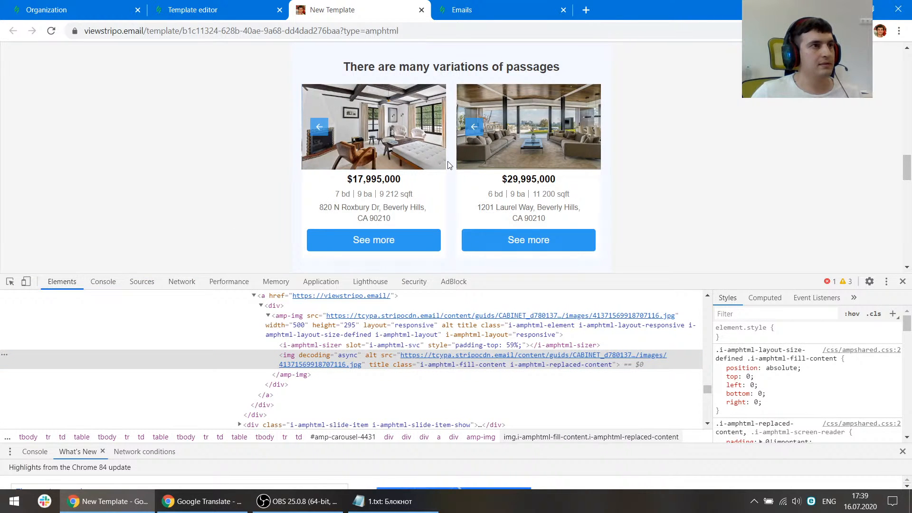
scroll(269, 370, "down", 1)
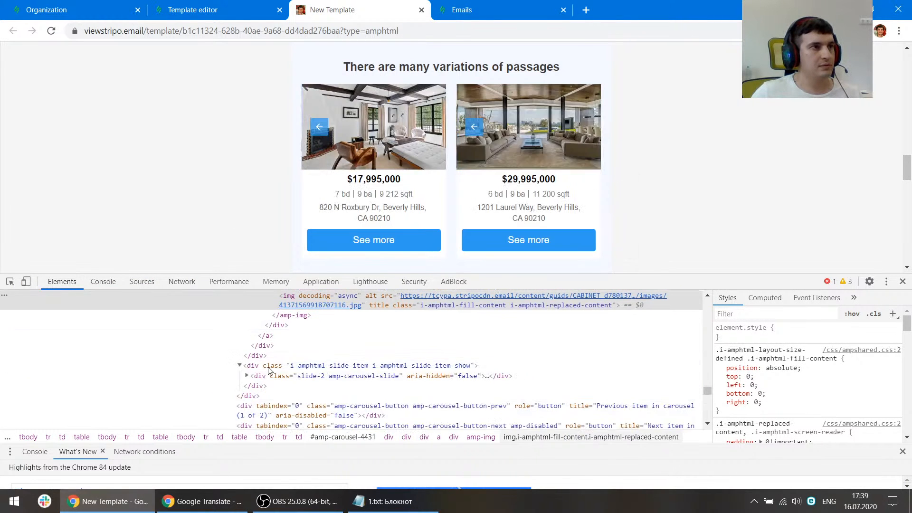
scroll(269, 371, "down", 2)
scroll(269, 351, "up", 1)
left_click(247, 317)
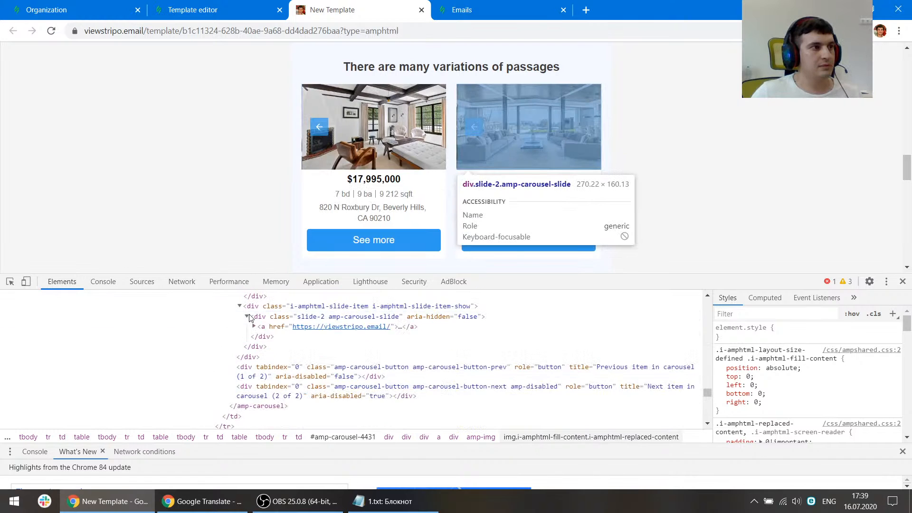
left_click(255, 327)
left_click(261, 336)
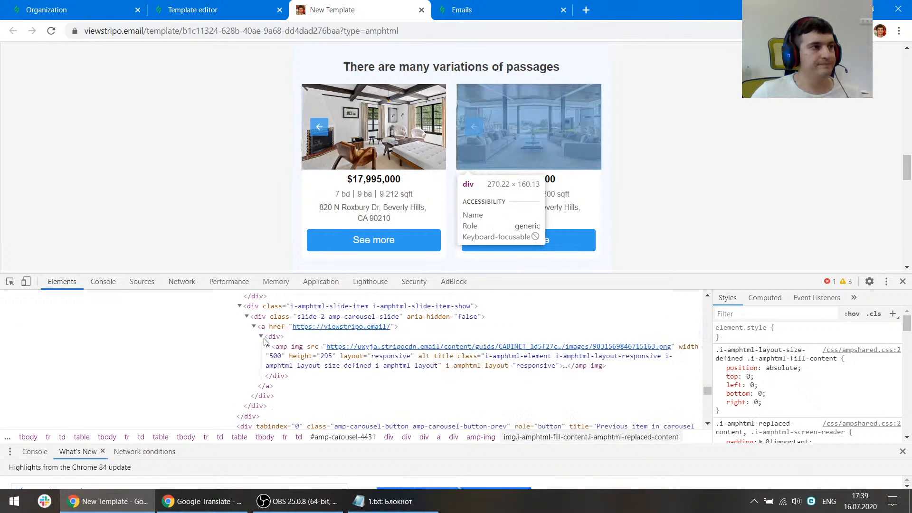
double_click(379, 348)
Set the copied living room image address as the image path of slide 2 in the second duplicated card's carousel
left_click(244, 10)
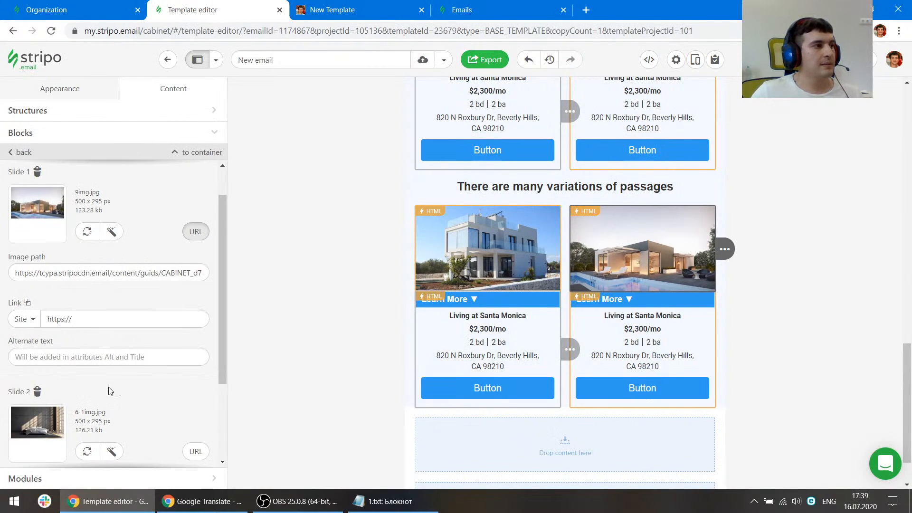
scroll(137, 406, "down", 3)
left_click(193, 330)
left_click(86, 372)
key("ctrl+a")
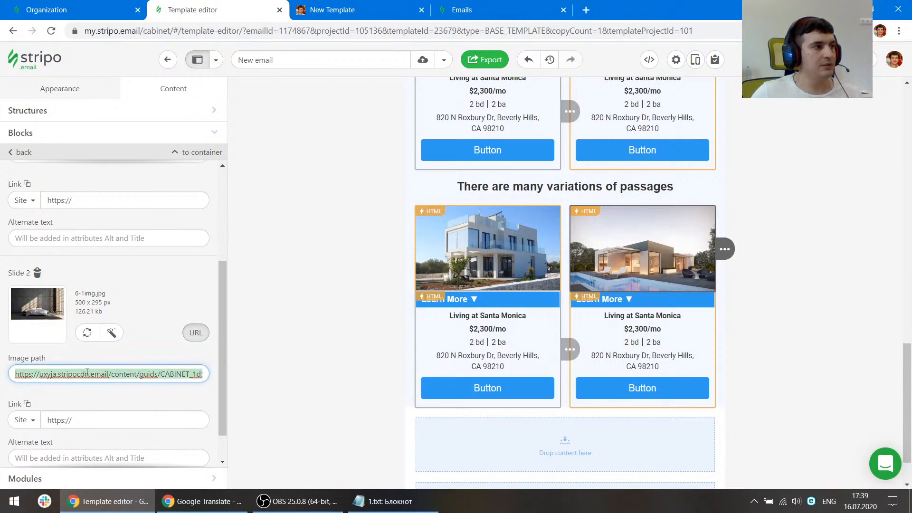
key("ctrl+v")
scroll(134, 387, "down", 1)
left_click(287, 376)
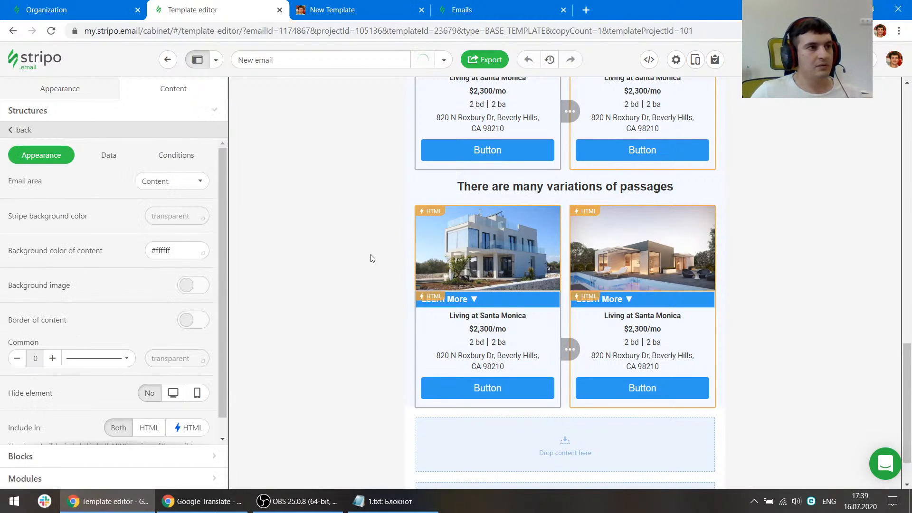
Check the card backgrounds in the reference and set the first "Apartments for rent" card's container background to white
scroll(484, 302, "up", 3)
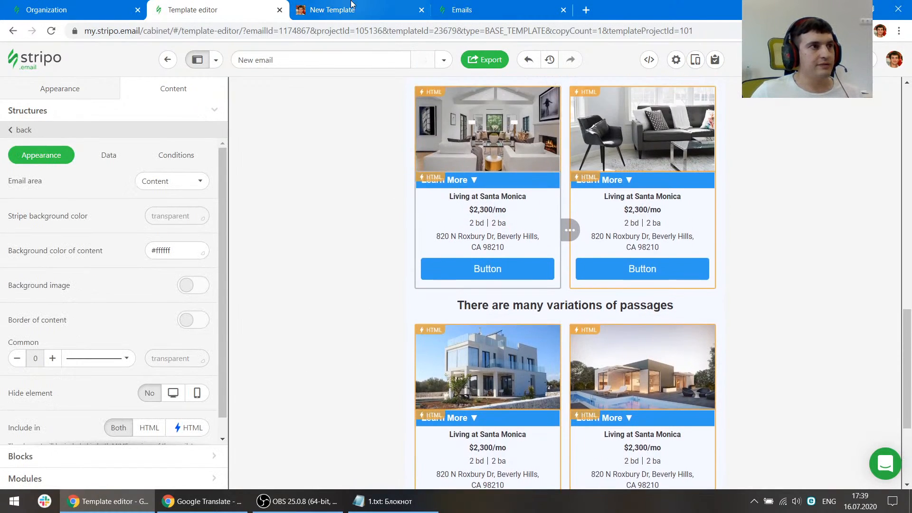
left_click(363, 5)
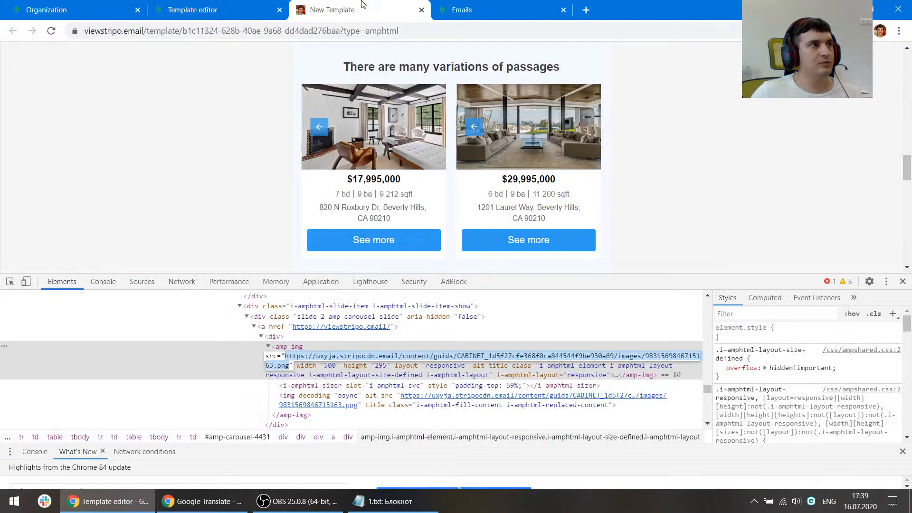
scroll(405, 184, "down", 1)
scroll(405, 185, "up", 1)
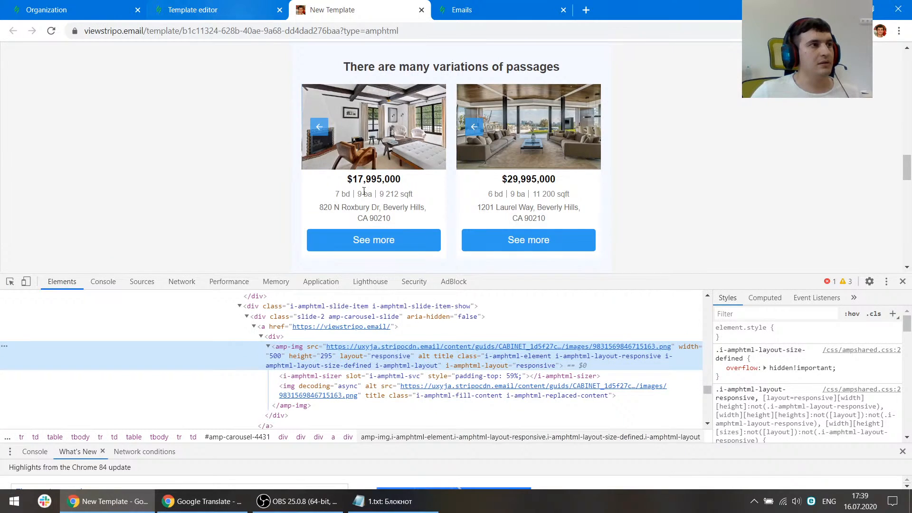
left_click(246, 4)
scroll(527, 285, "down", 5)
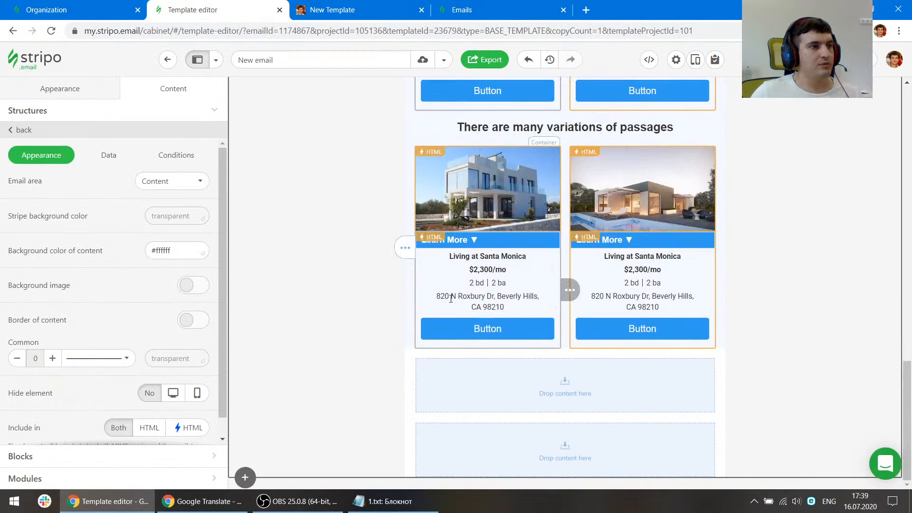
left_click(441, 295)
scroll(432, 266, "up", 4)
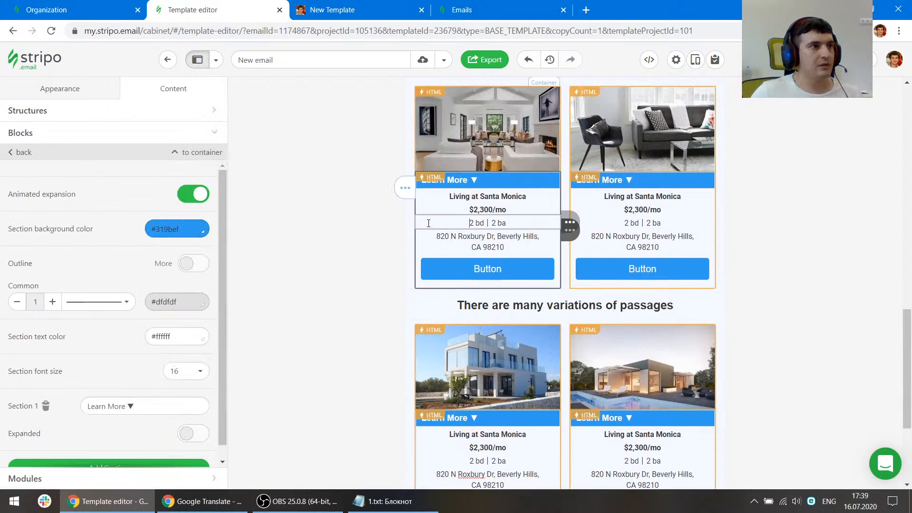
left_click(205, 154)
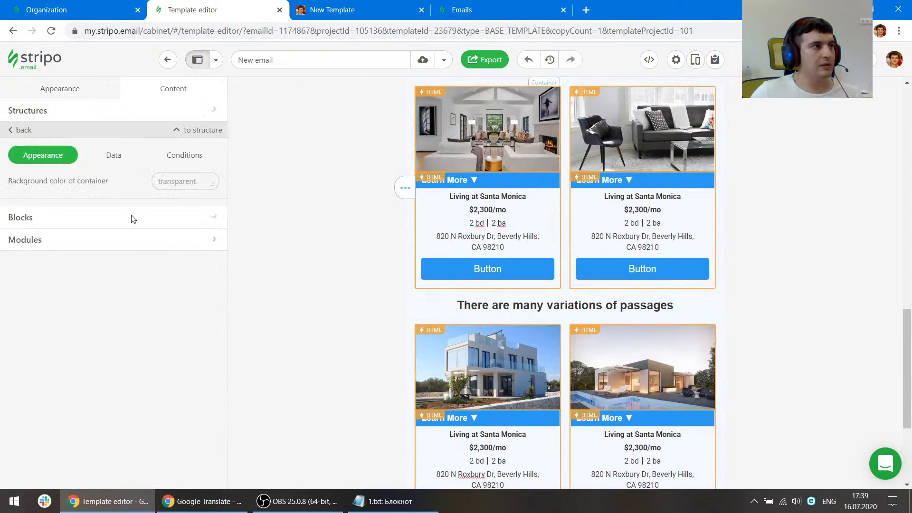
left_click(182, 178)
left_click(208, 260)
Set the container background of the second "Apartments for rent" card to white and return to the reference
left_click(627, 206)
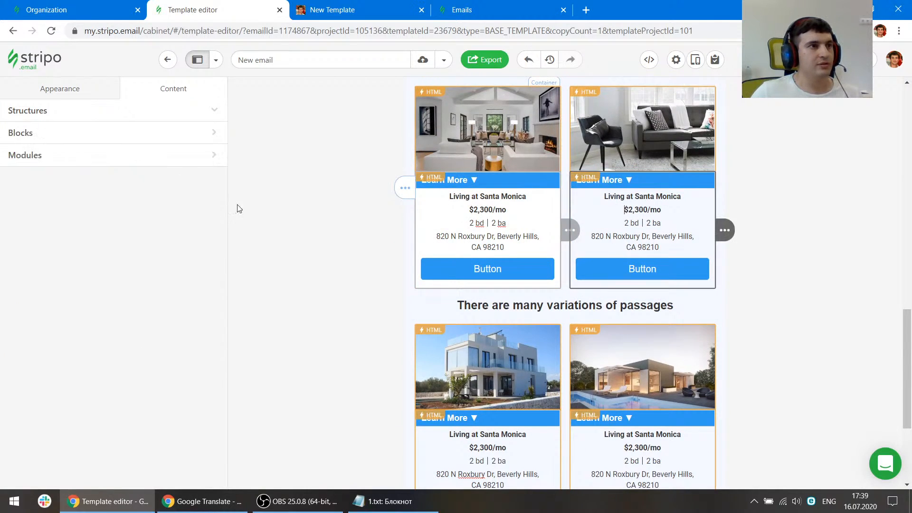
left_click(204, 153)
left_click(158, 182)
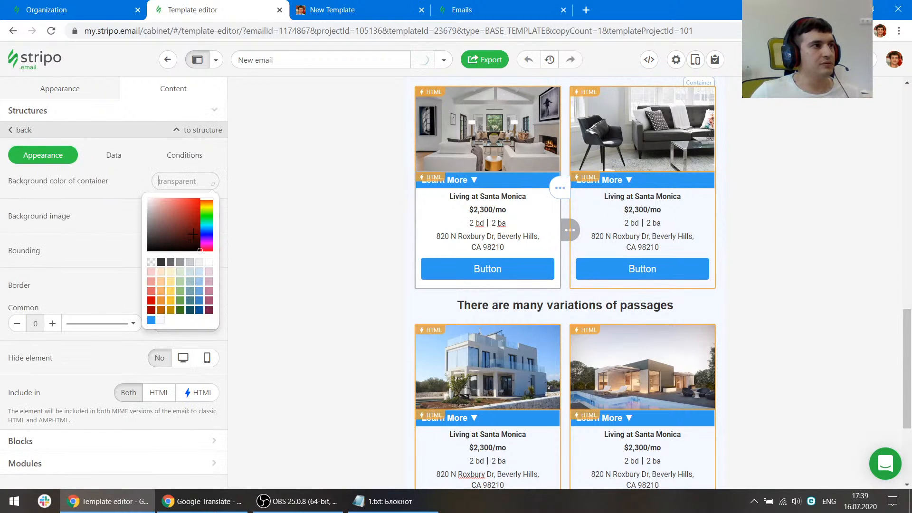
left_click(210, 262)
left_click(364, 4)
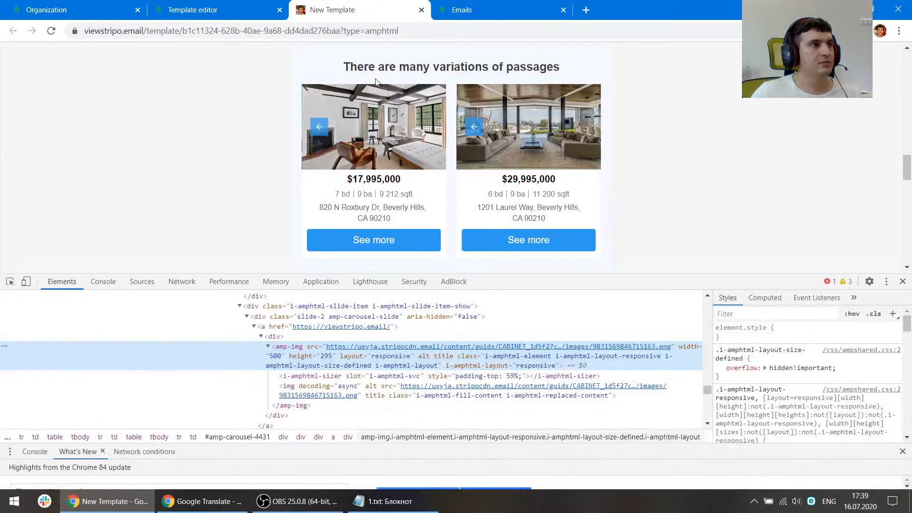
Check the reference cards and try copying the "Living at Santa Monica" title beneath the button in the first "There are many variations of passages" card
scroll(375, 109, "up", 4)
scroll(368, 156, "down", 4)
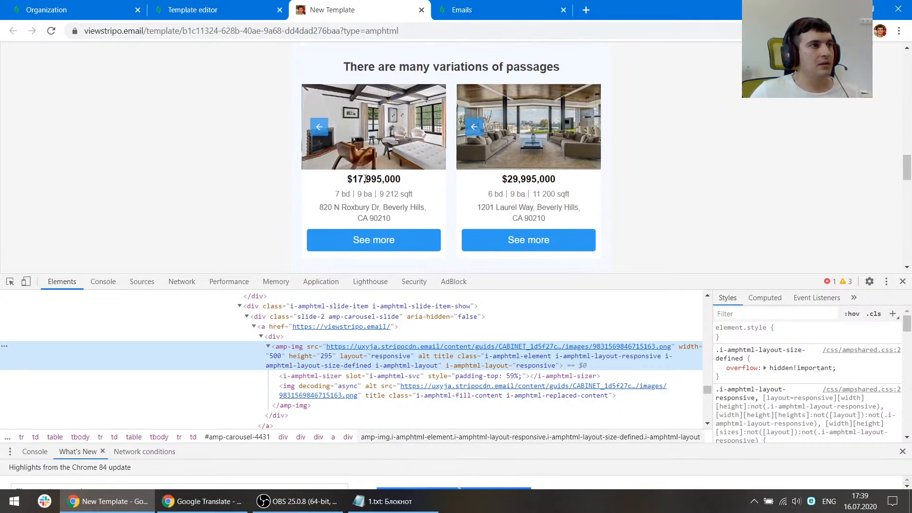
left_click(200, 10)
scroll(467, 299, "down", 3)
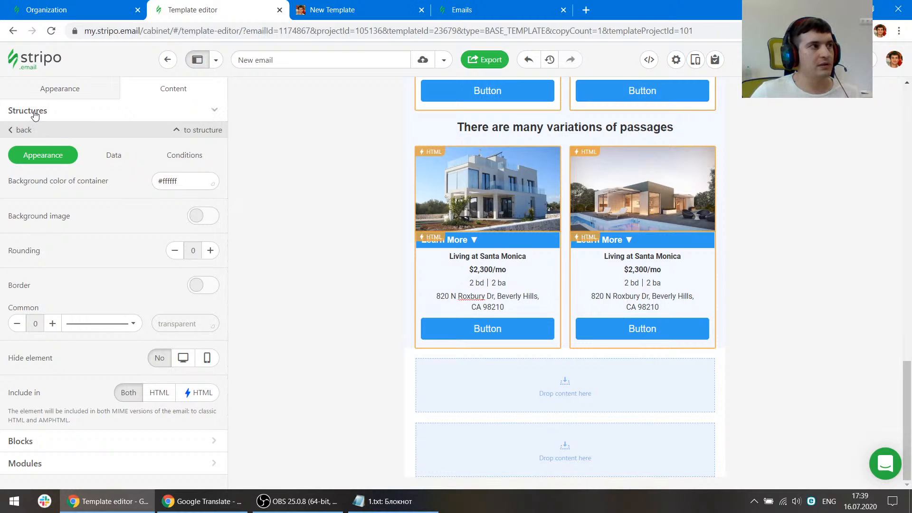
left_click(475, 284)
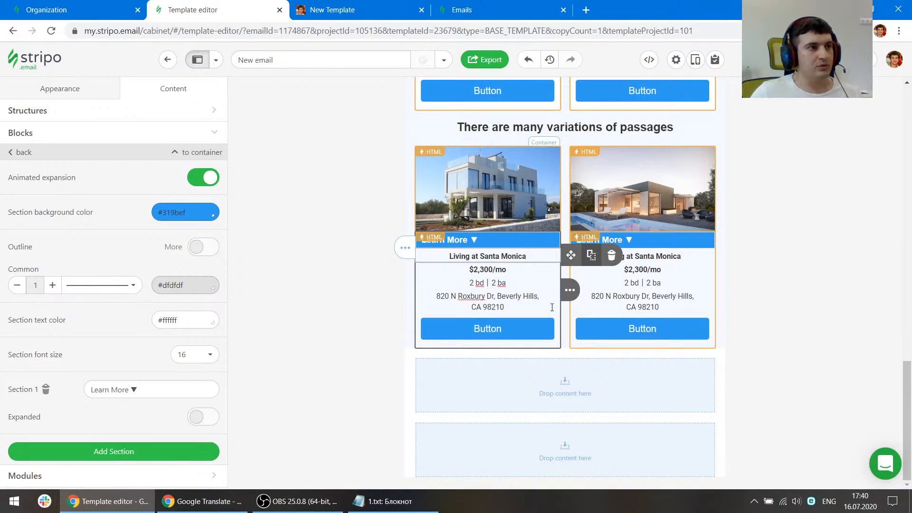
left_click_drag(553, 307, 539, 347)
left_click(502, 257)
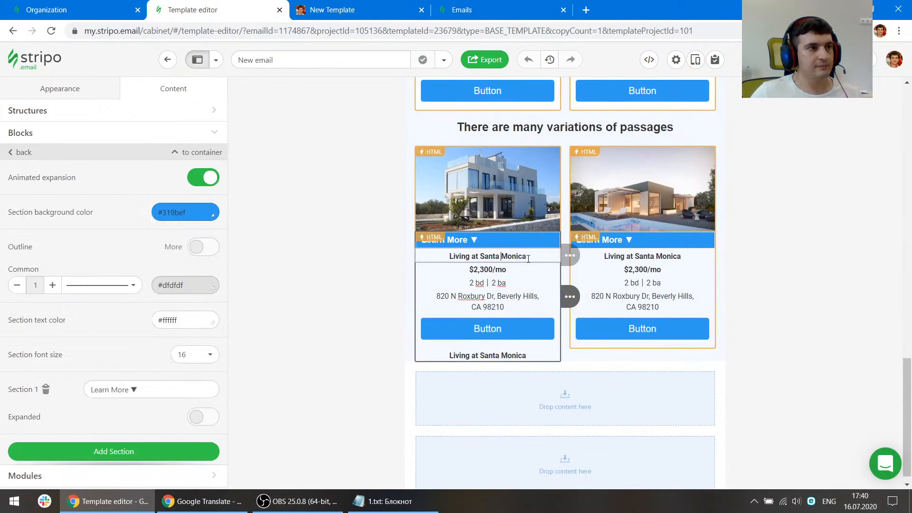
mouse_move(571, 256)
left_click_drag(590, 262, 529, 359)
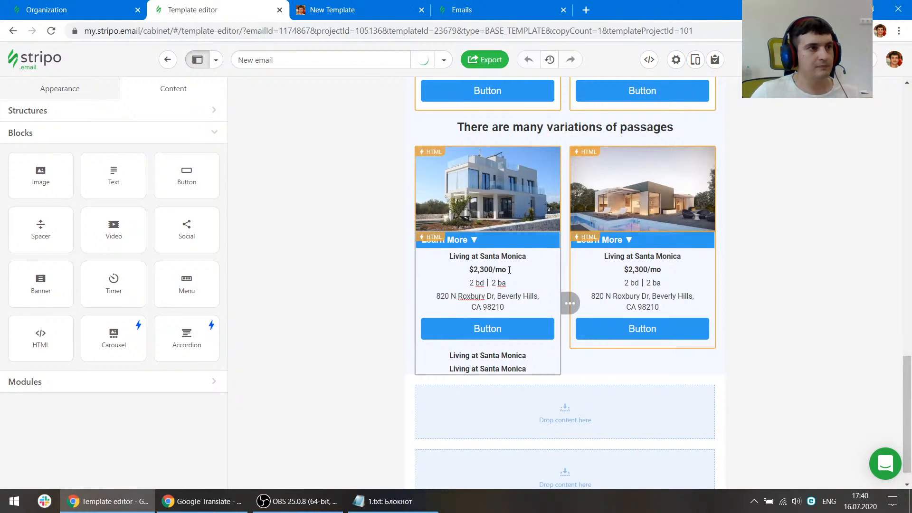
Delete the extra title copy and the original title above the price in the first card's accordion
left_click(539, 368)
mouse_move(570, 367)
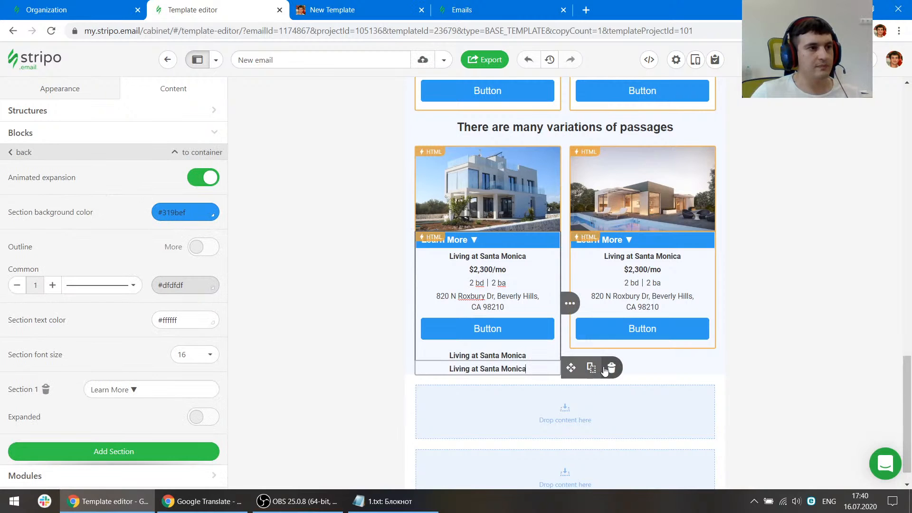
left_click(610, 367)
mouse_move(571, 255)
left_click(610, 255)
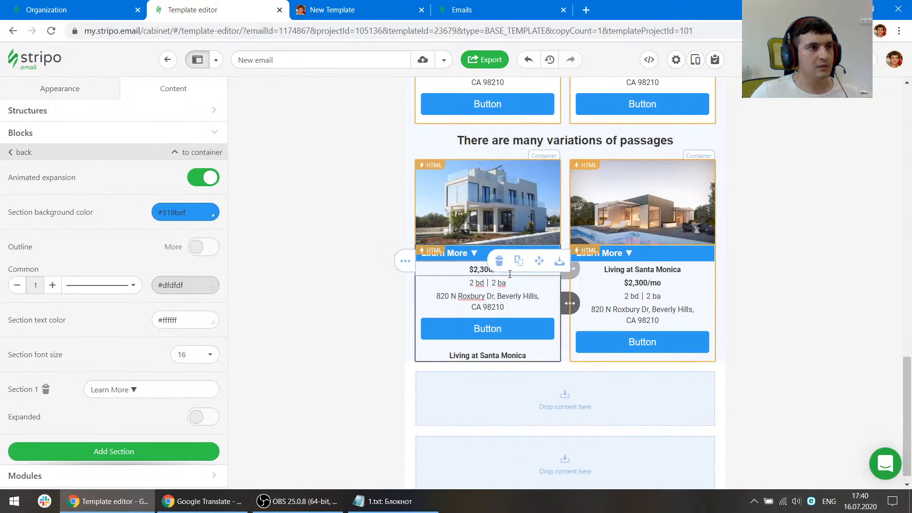
Try moving the price, address and bed/bath lines beneath the button in the first card
left_click(545, 275)
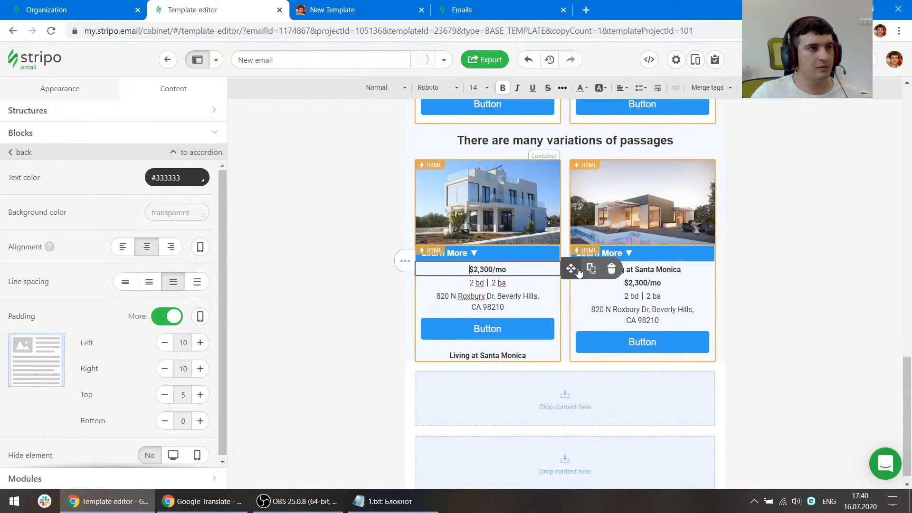
left_click_drag(571, 273, 502, 363)
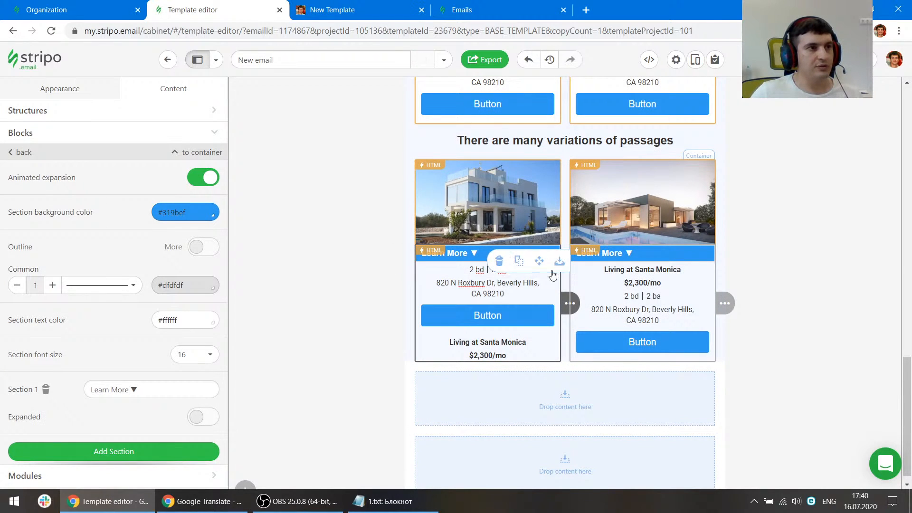
left_click(529, 284)
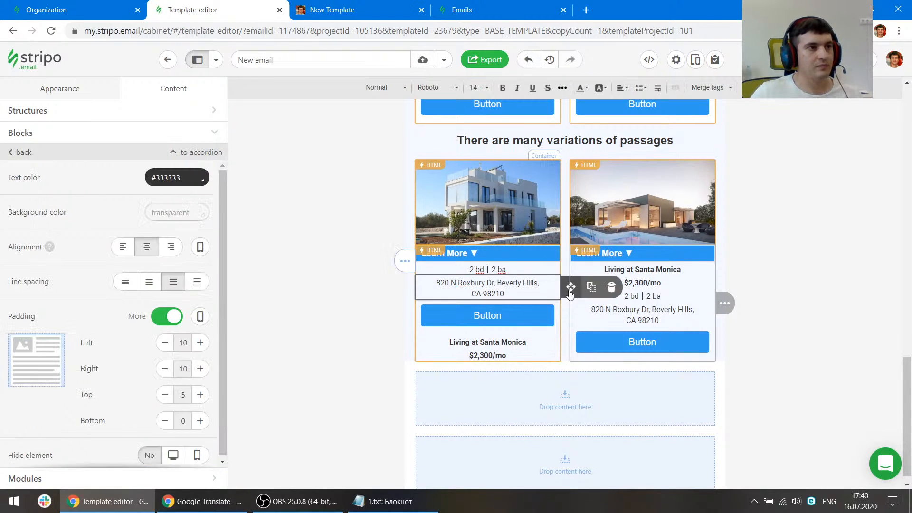
left_click_drag(571, 287, 494, 376)
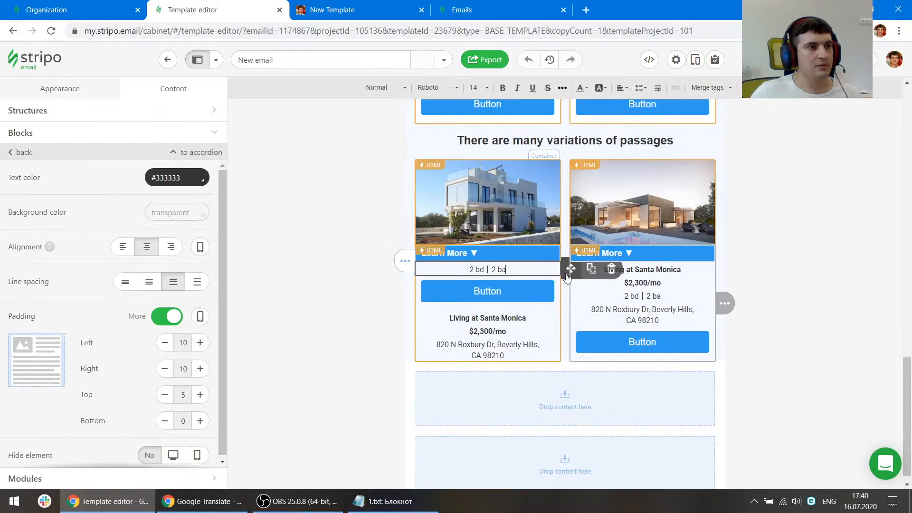
left_click_drag(571, 275, 521, 357)
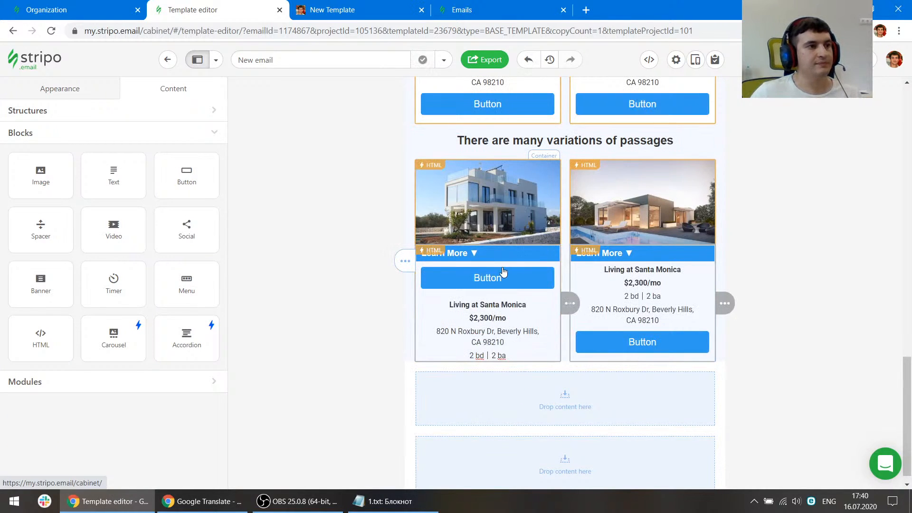
Add an empty text block below the moved bed/bath line of the first card
left_click(449, 253)
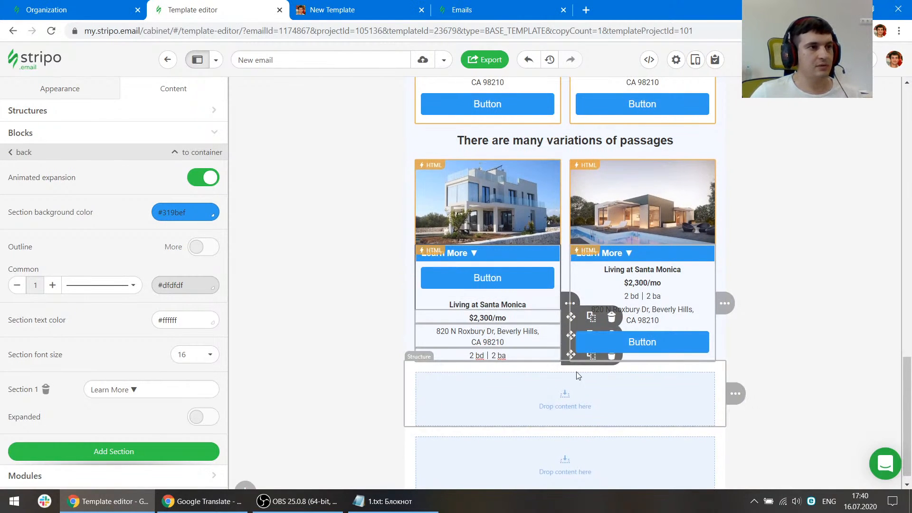
left_click(11, 135)
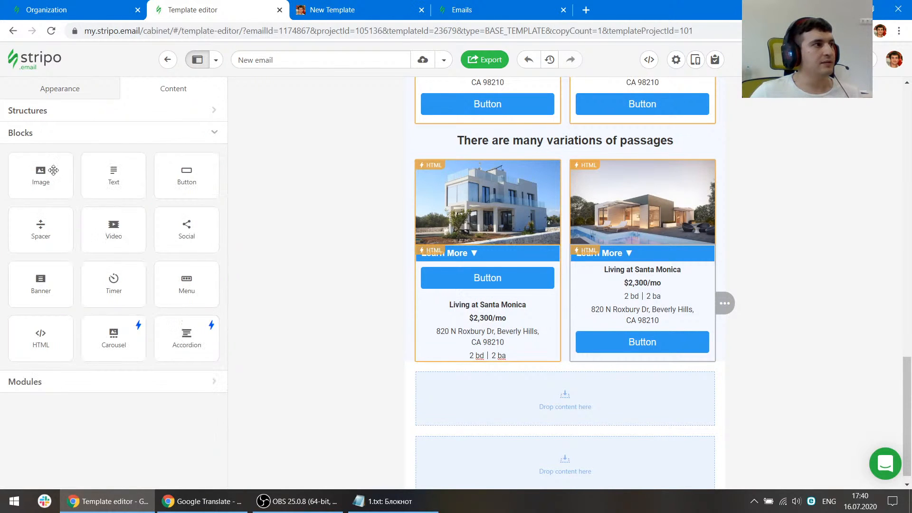
left_click_drag(102, 173, 434, 354)
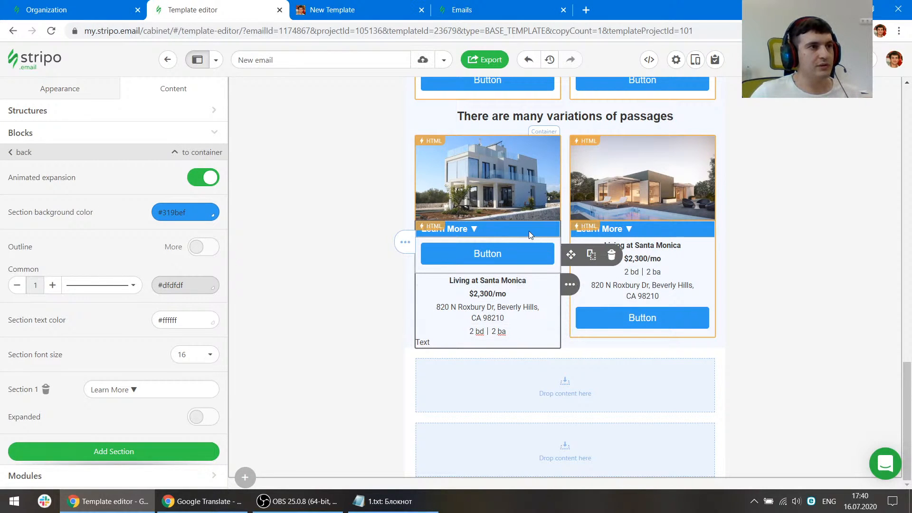
Delete the "Learn More" accordions from both cards under "There are many variations of passages", keeping only their carousels
left_click(451, 280)
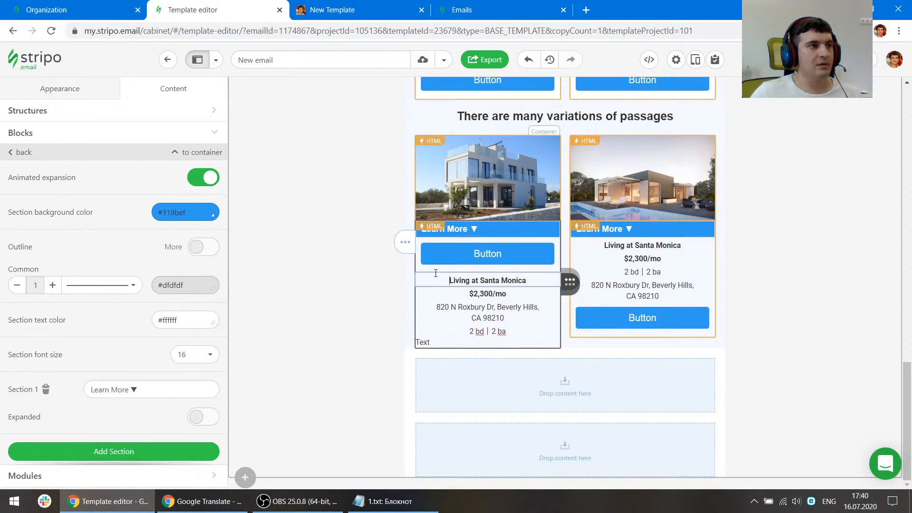
left_click(518, 229)
mouse_move(570, 283)
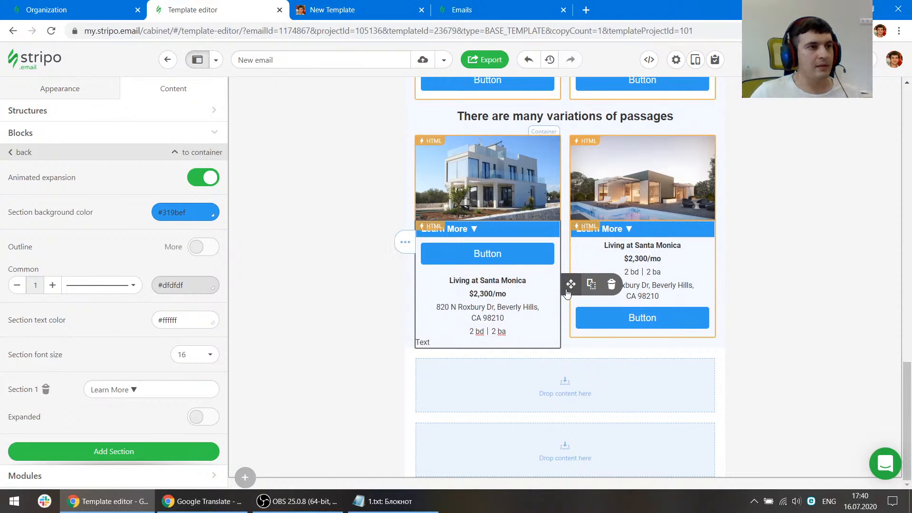
left_click(613, 288)
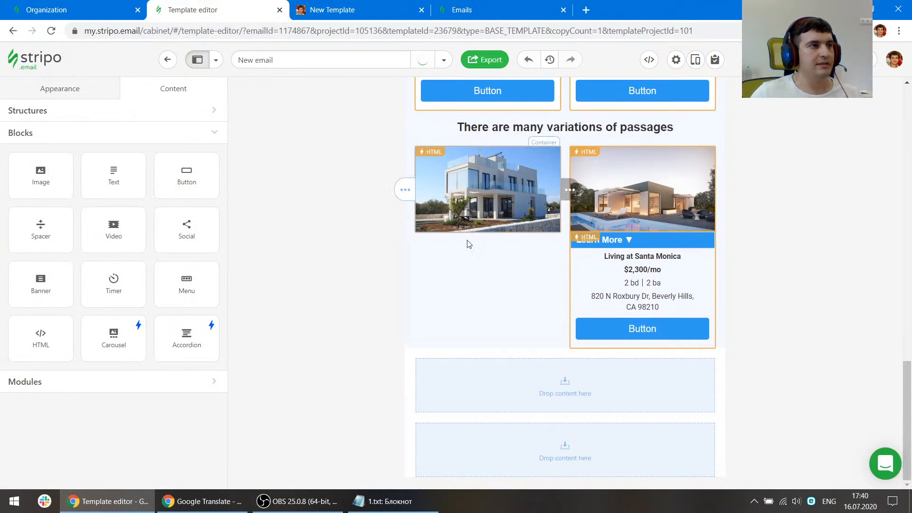
scroll(466, 247, "up", 4)
scroll(469, 234, "down", 2)
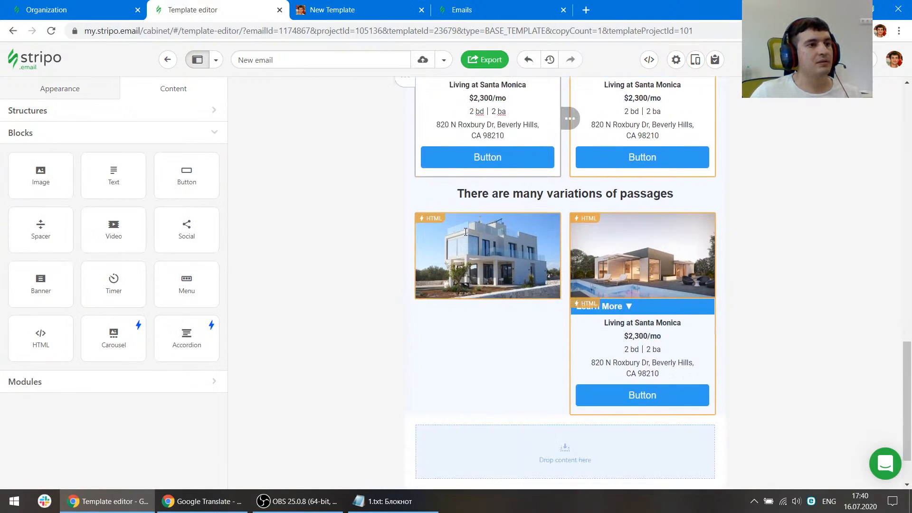
scroll(460, 197, "up", 2)
scroll(473, 200, "down", 3)
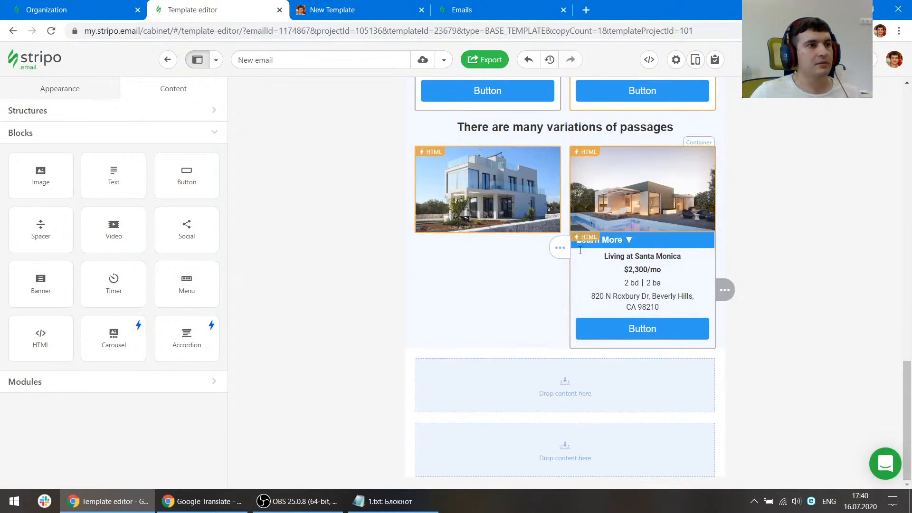
left_click(686, 248)
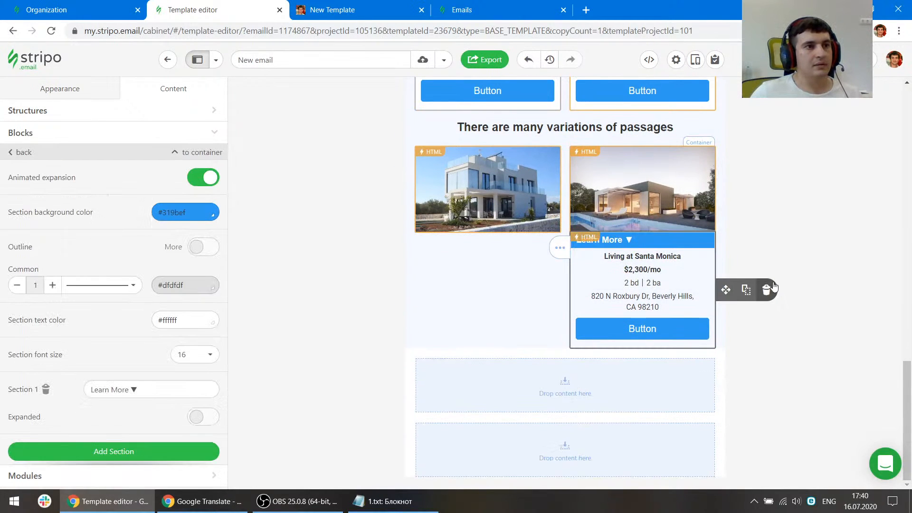
left_click(766, 300)
Place a text block under the first card's carousel and copy the "Living at Santa Monica" title from the apartment card above it
left_click_drag(114, 176, 458, 347)
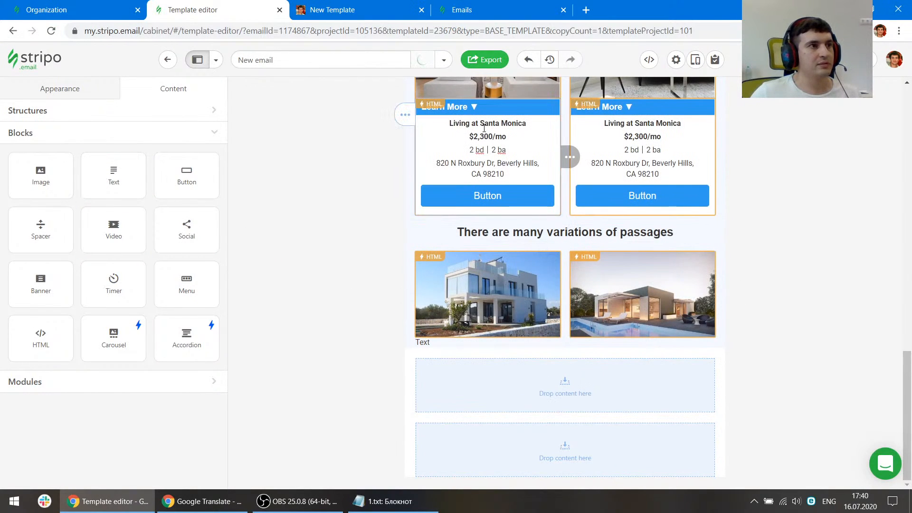
left_click(484, 128)
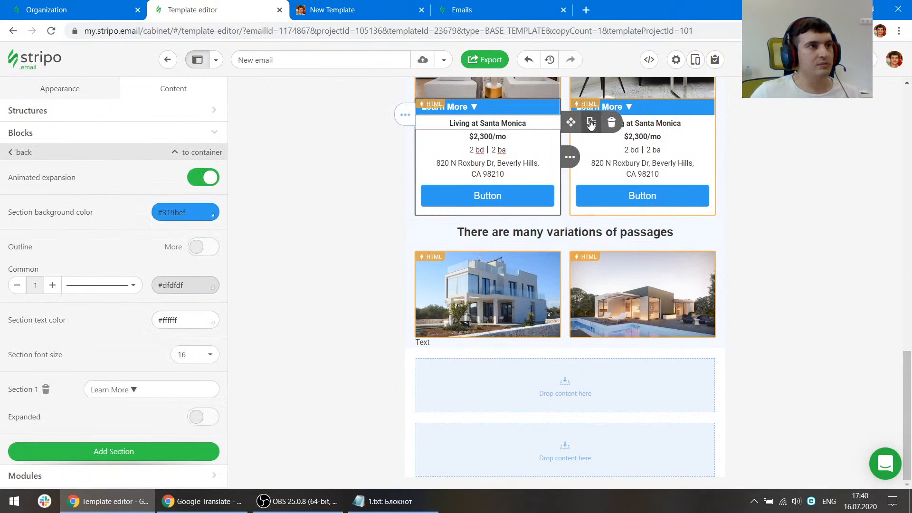
left_click_drag(591, 123, 503, 354)
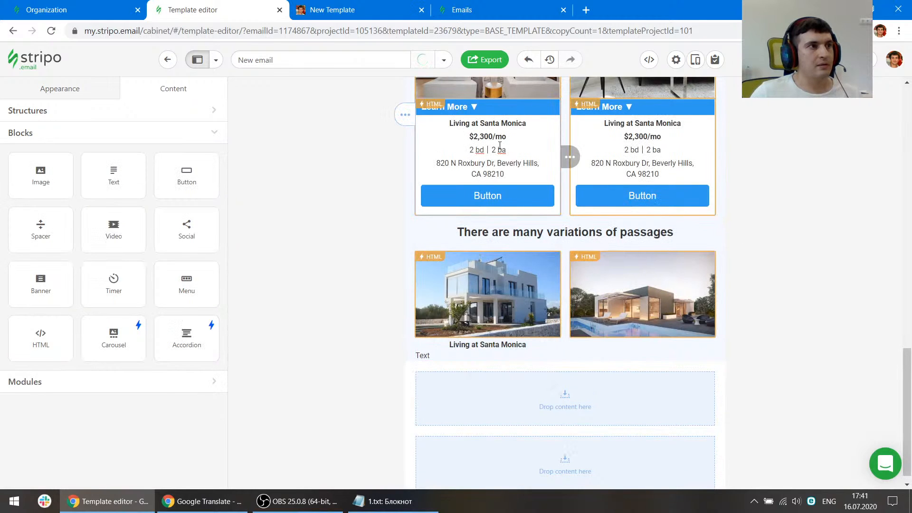
Copy the price, bed/bath and address lines from the apartment card below the title in the first "variations of passages" card
left_click(502, 137)
left_click(503, 137)
left_click_drag(591, 137, 503, 355)
left_click(499, 150)
left_click_drag(591, 148, 503, 364)
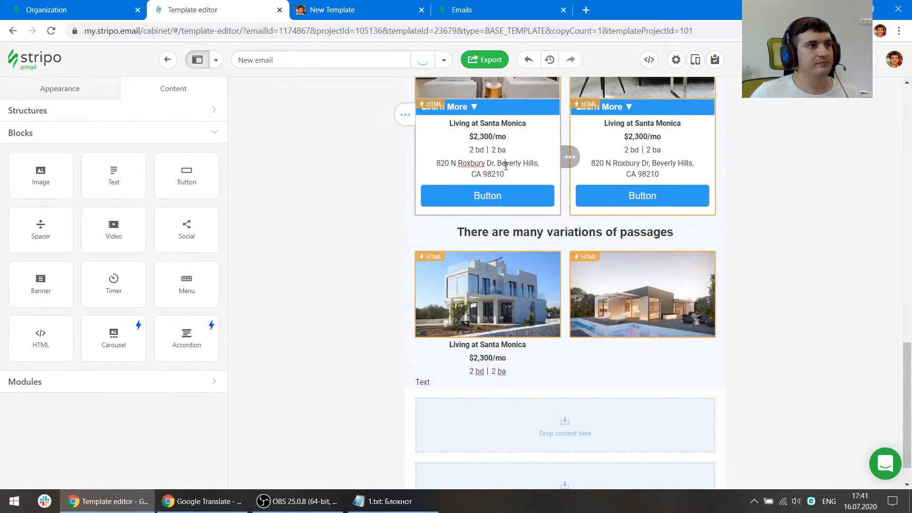
left_click(506, 166)
left_click_drag(590, 153, 520, 379)
Copy the apartment card's button below the address of the first "variations of passages" card and delete the leftover "Text" block
left_click(470, 186)
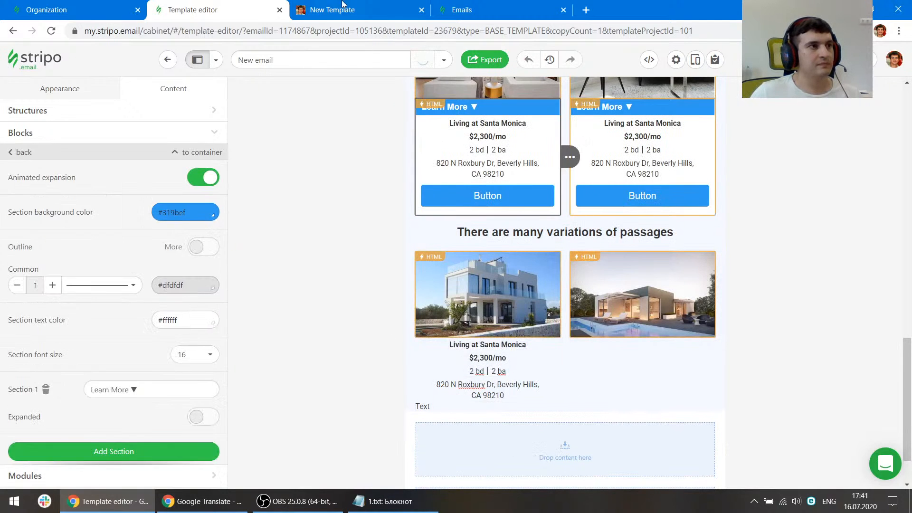
left_click(332, 10)
left_click(239, 4)
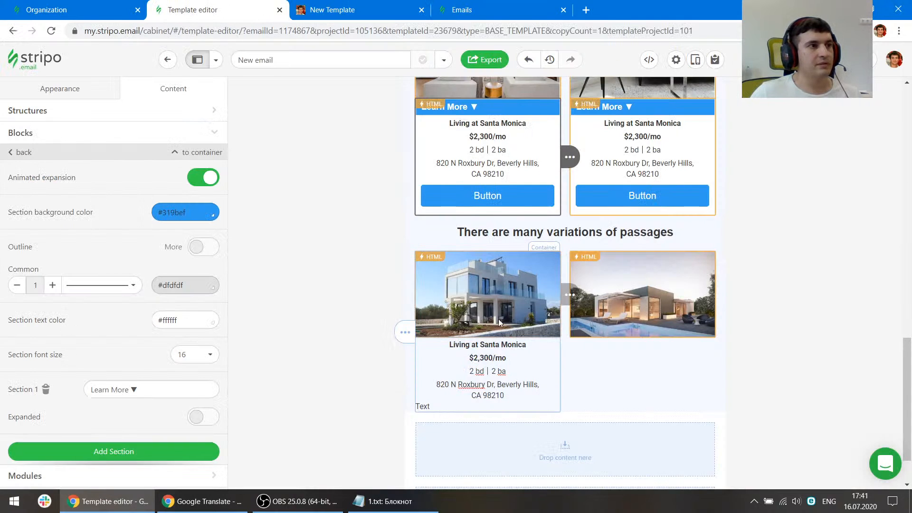
left_click(532, 180)
left_click(558, 192)
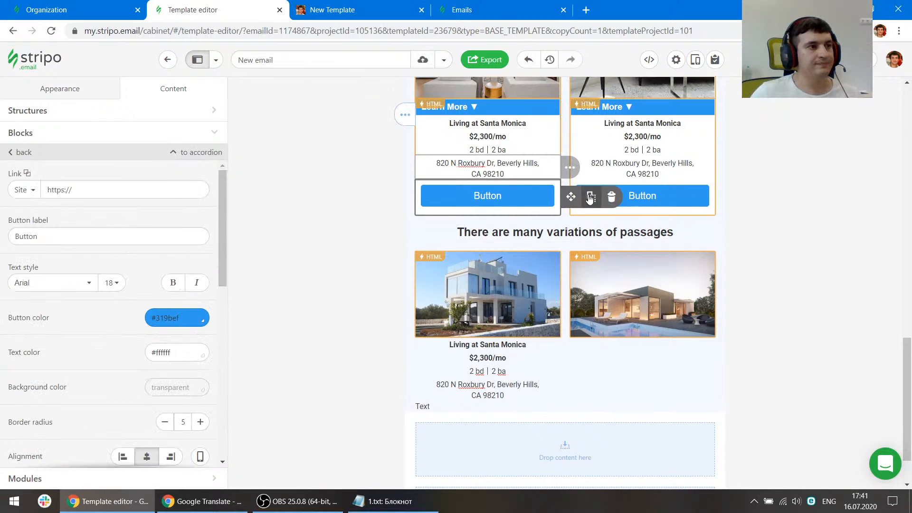
left_click_drag(590, 198, 499, 418)
scroll(499, 380, "down", 1)
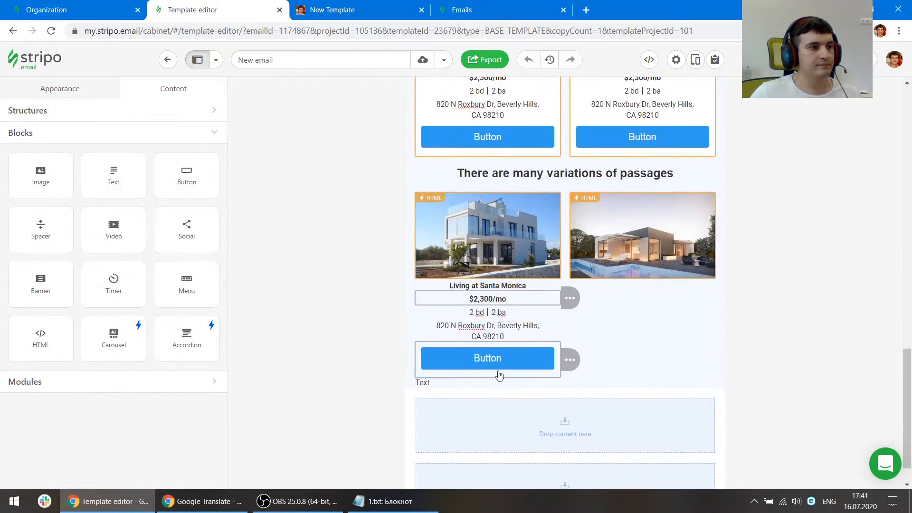
left_click(612, 382)
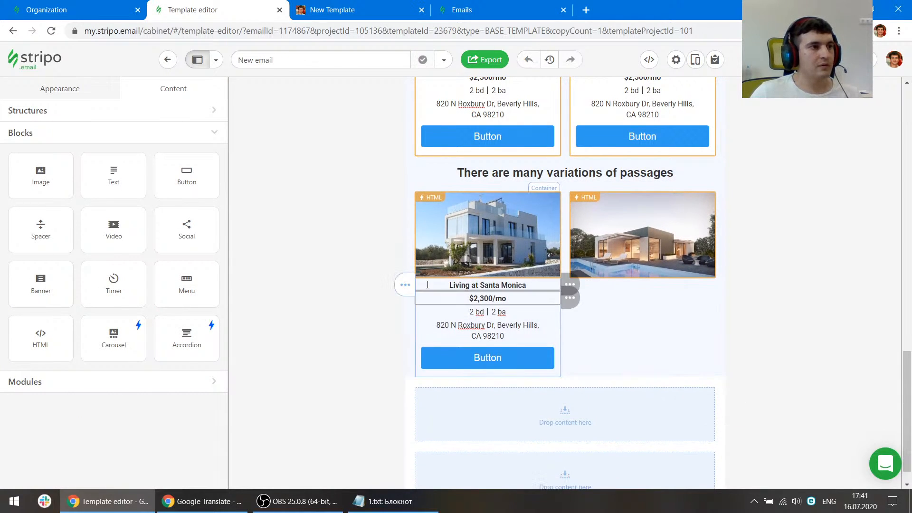
Set the container background of the first "variations of passages" card to white (#ffffff) and compare it with the reference
left_click(493, 245)
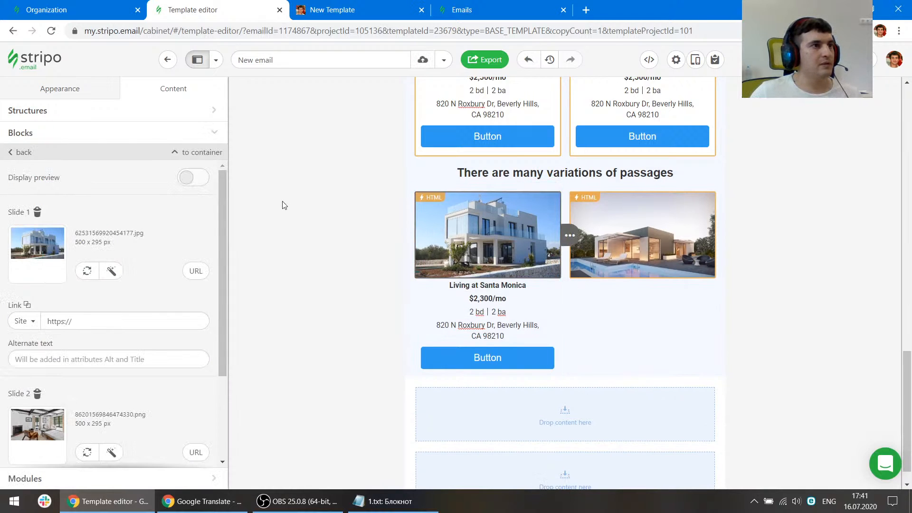
left_click(210, 153)
left_click(192, 181)
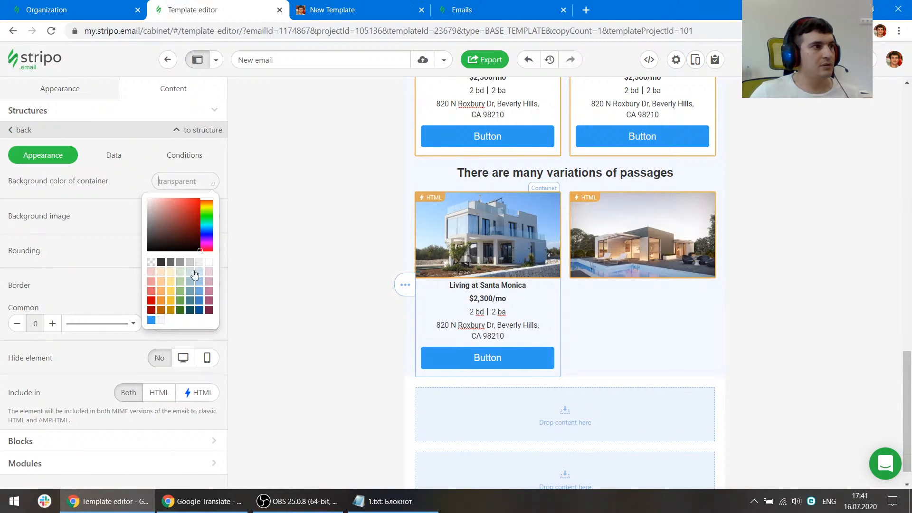
left_click(209, 262)
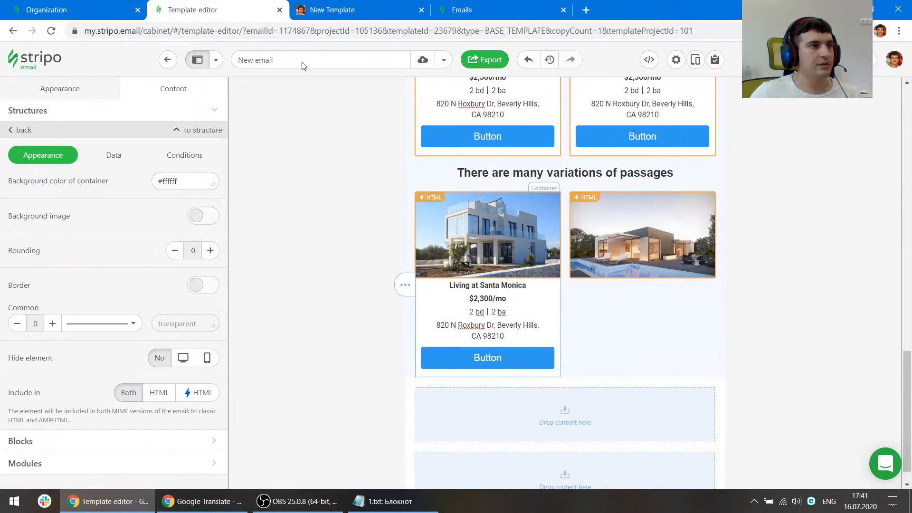
left_click(331, 7)
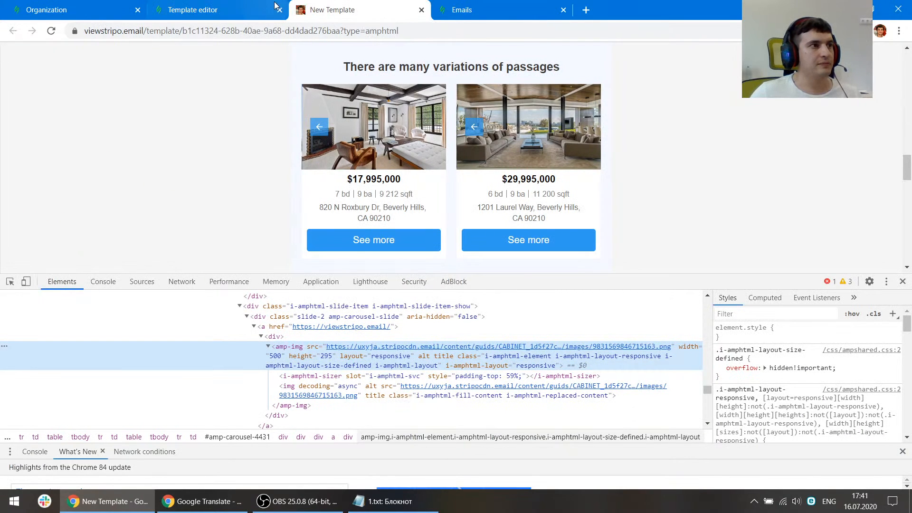
left_click(230, 6)
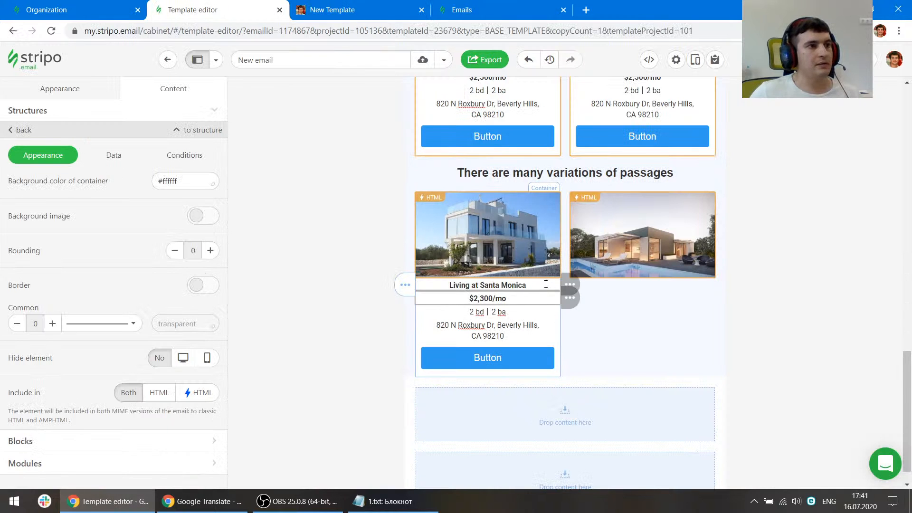
Delete the "Living at Santa Monica" title from the first "variations of passages" card and replace its price with "$17,995,000"
mouse_move(570, 284)
left_click(609, 287)
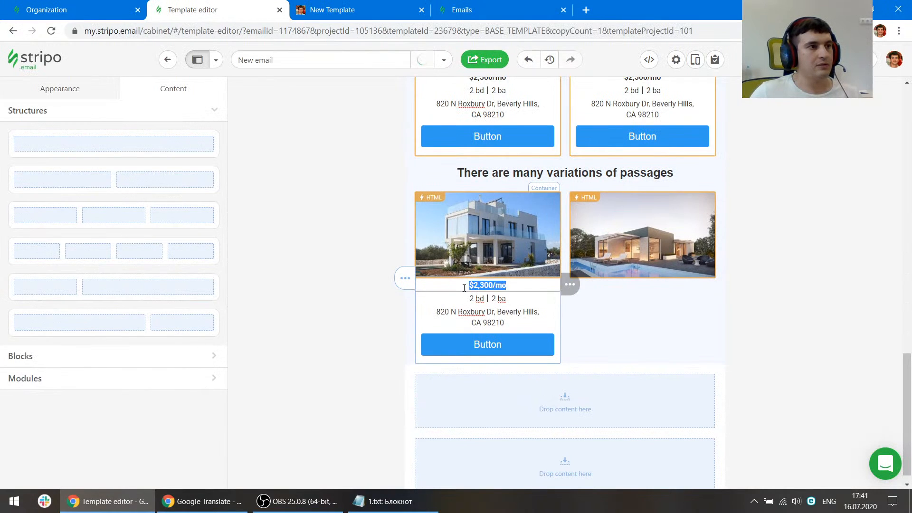
key("ctrl+v")
Replace the first card's bed/bath line with "7 bd | 9 ba | 9 212 sqft" copied from the reference template
left_click(373, 5)
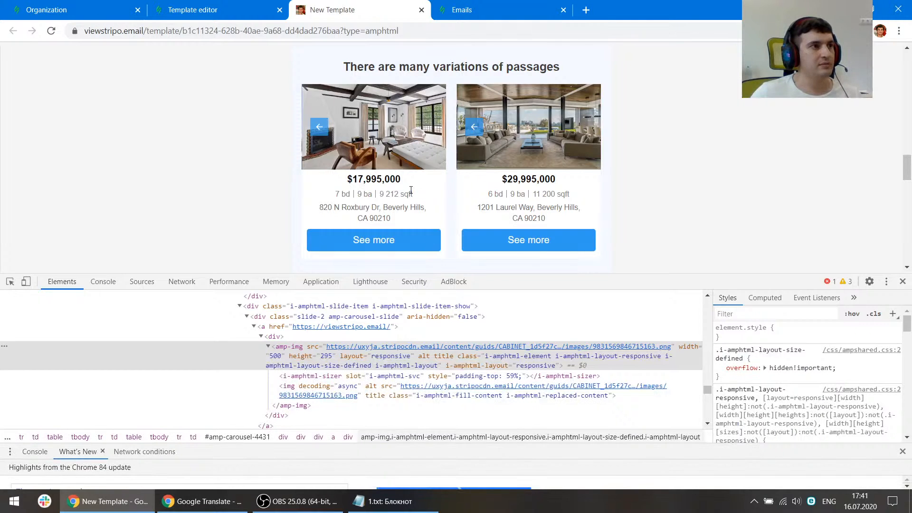
left_click(208, 5)
left_click_drag(515, 300, 461, 299)
key("ctrl+v")
Compare the address line of the reference's first card with the one in the edited card
left_click(351, 11)
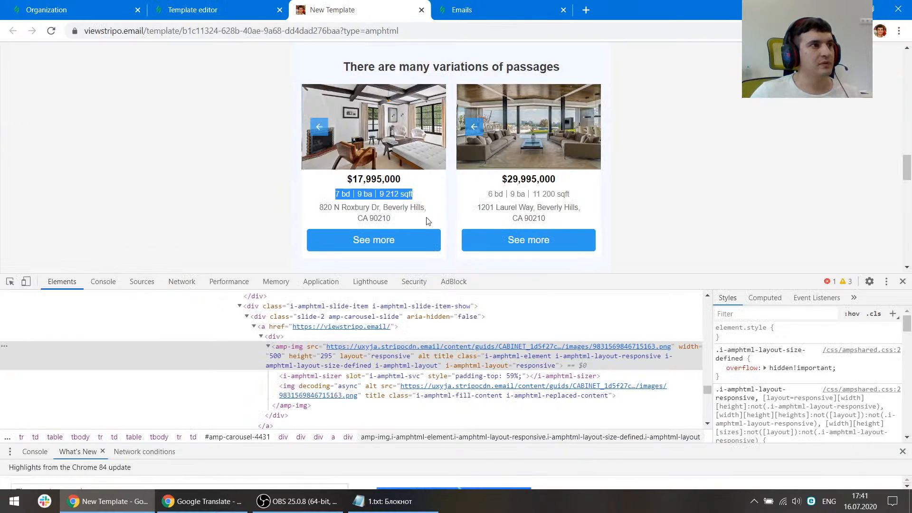
left_click_drag(429, 207, 385, 207)
left_click(224, 7)
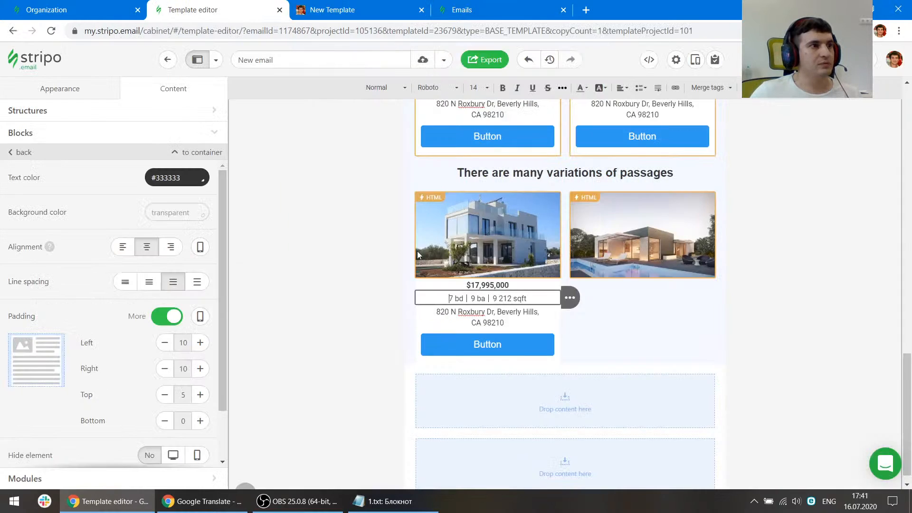
Inspect the price's text style in the reference and set the "$17,995,000" price to font size 18
left_click(376, 8)
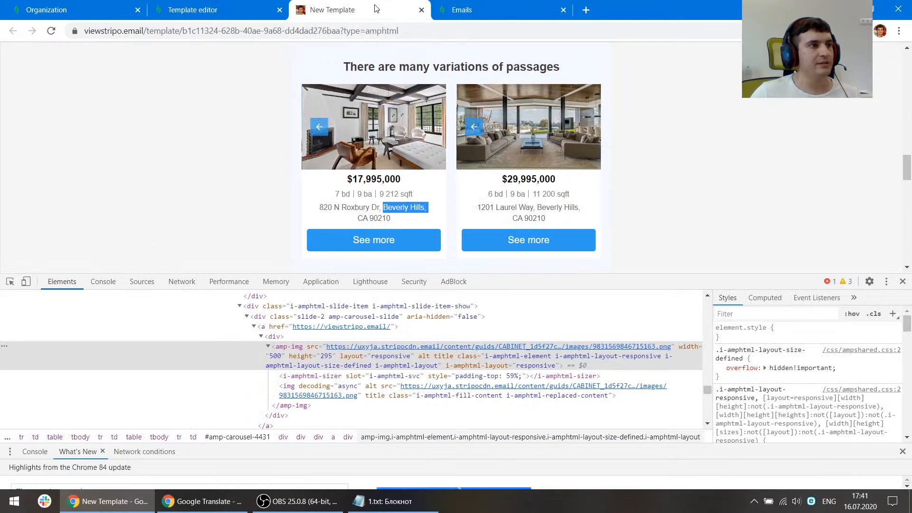
left_click(10, 281)
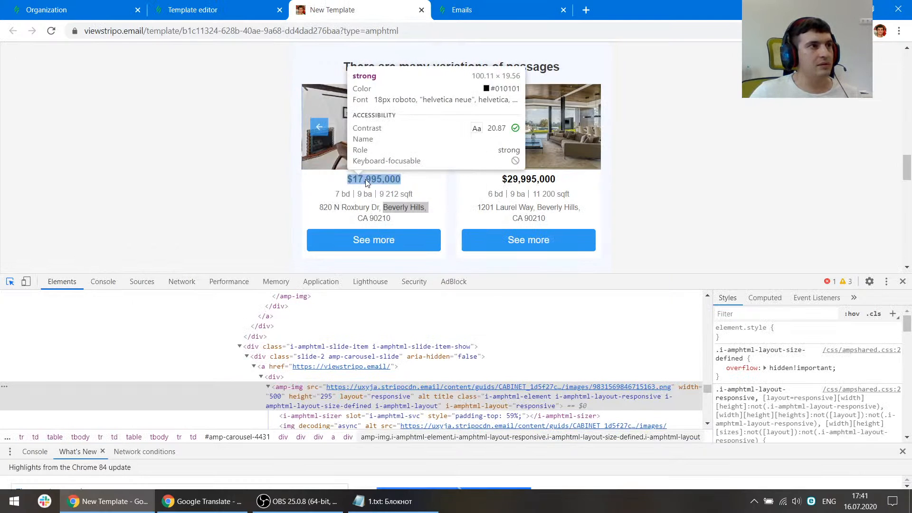
key("ctrl+shift+Tab")
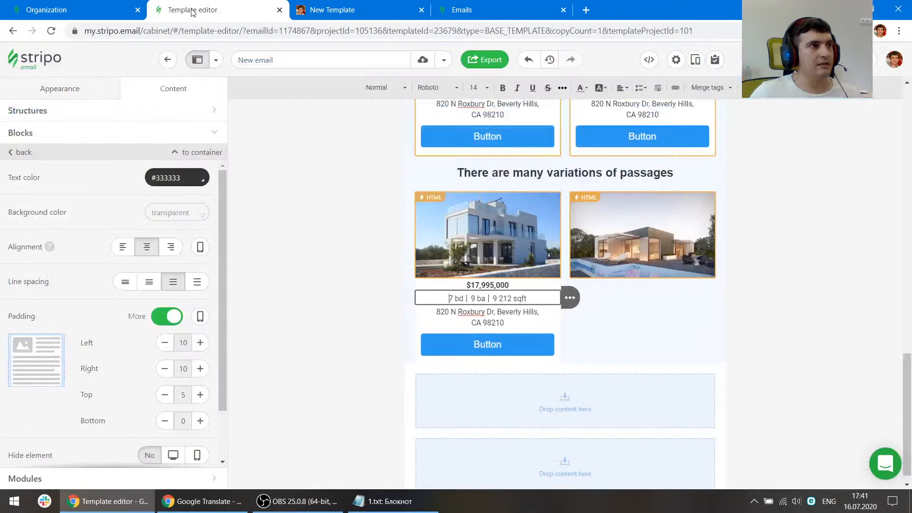
left_click(489, 286)
left_click(477, 91)
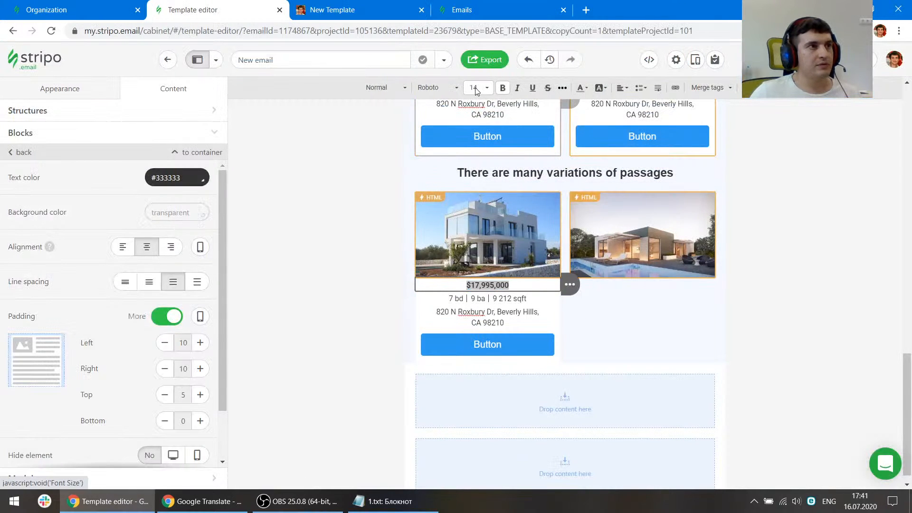
left_click(477, 90)
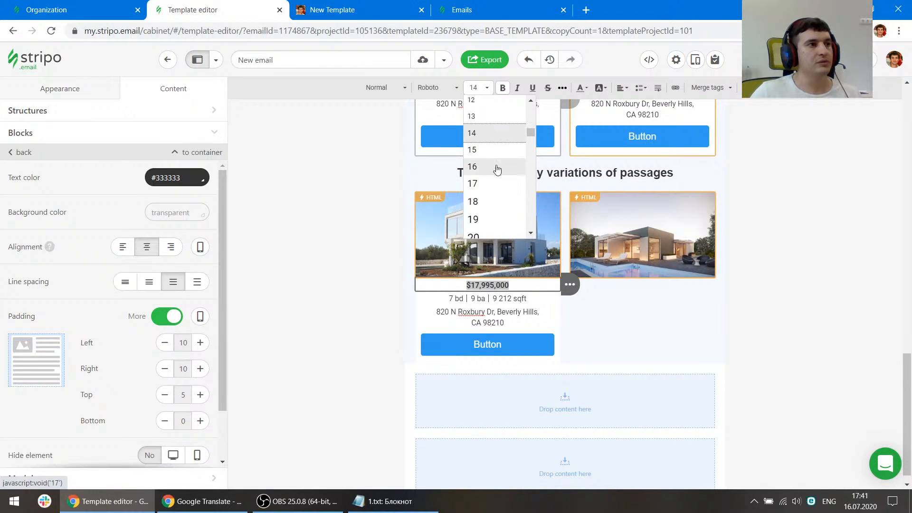
left_click(497, 202)
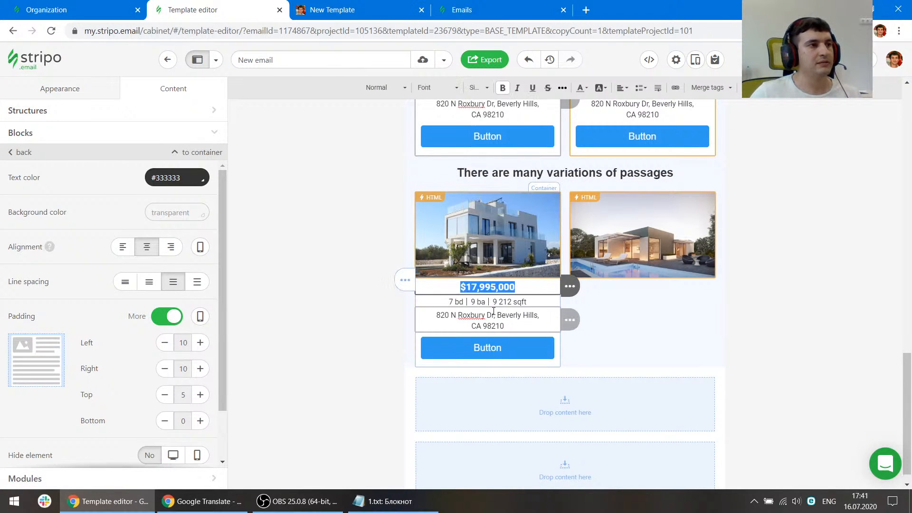
Inspect the first card in the reference and bring up the padding settings of the "7 bd | 9 ba | 9 212 sqft" text block
left_click(364, 5)
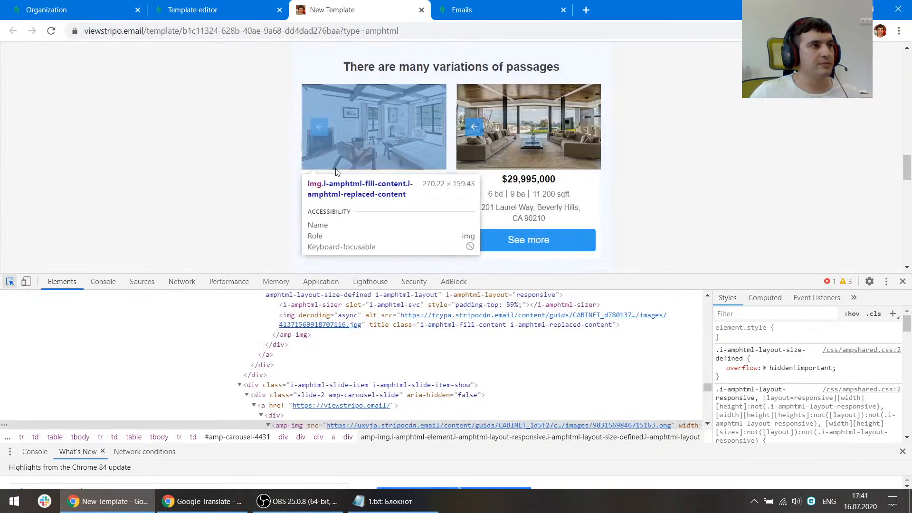
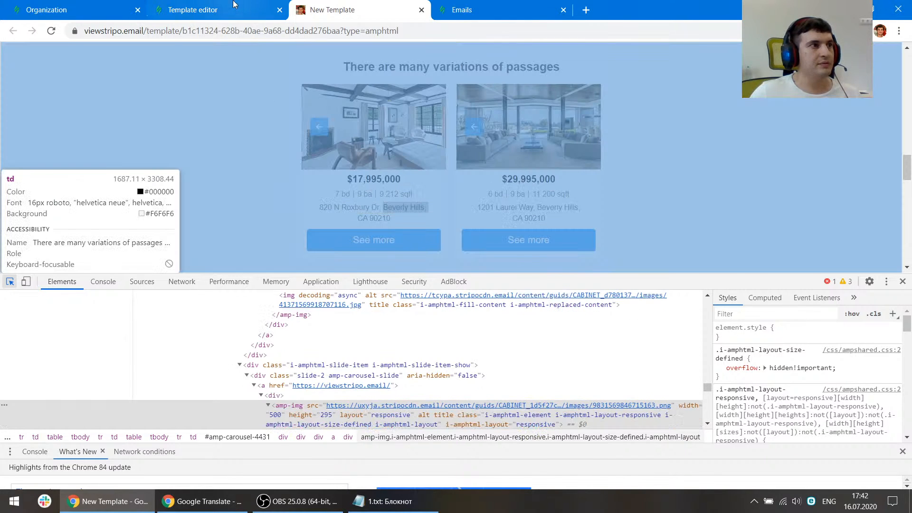
left_click(237, 10)
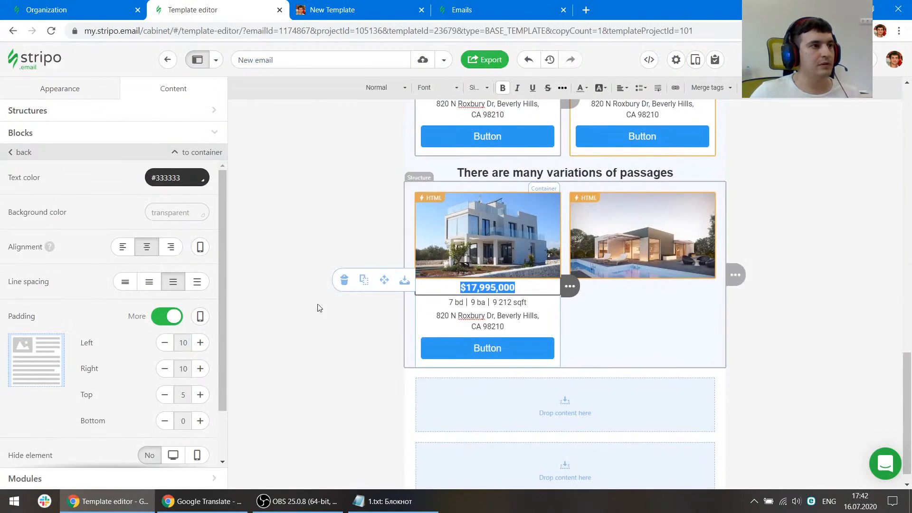
left_click(438, 303)
scroll(226, 316, "down", 2)
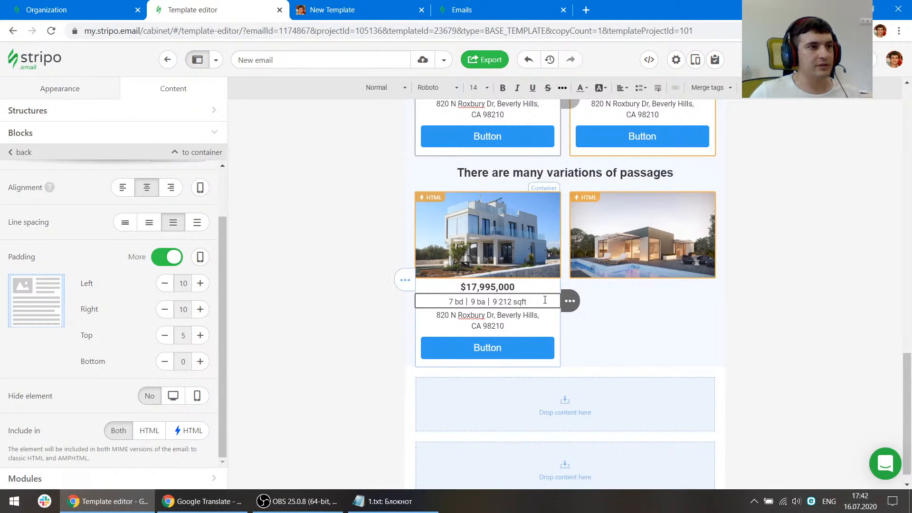
Copy the price, property details, address and button blocks from the first $17,995,000 listing card into the second card
left_click_drag(577, 286, 640, 287)
left_click_drag(573, 301, 637, 303)
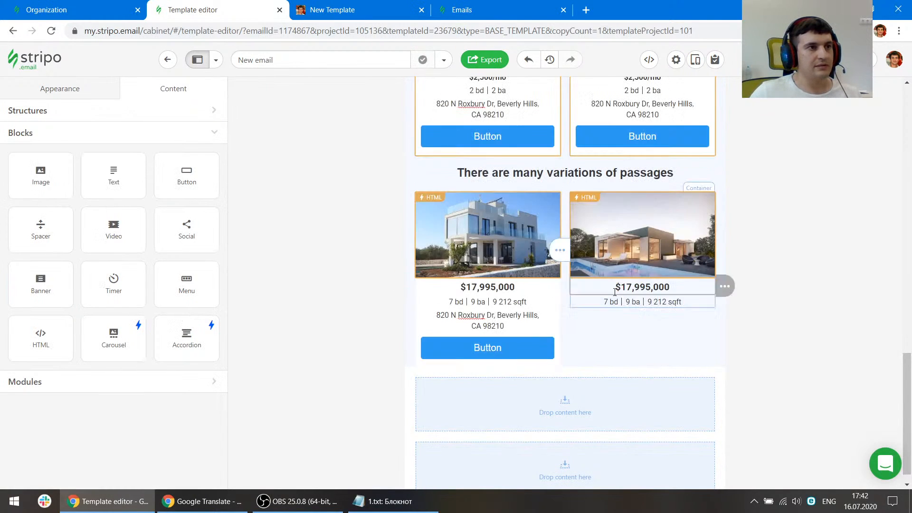
left_click_drag(581, 319, 642, 318)
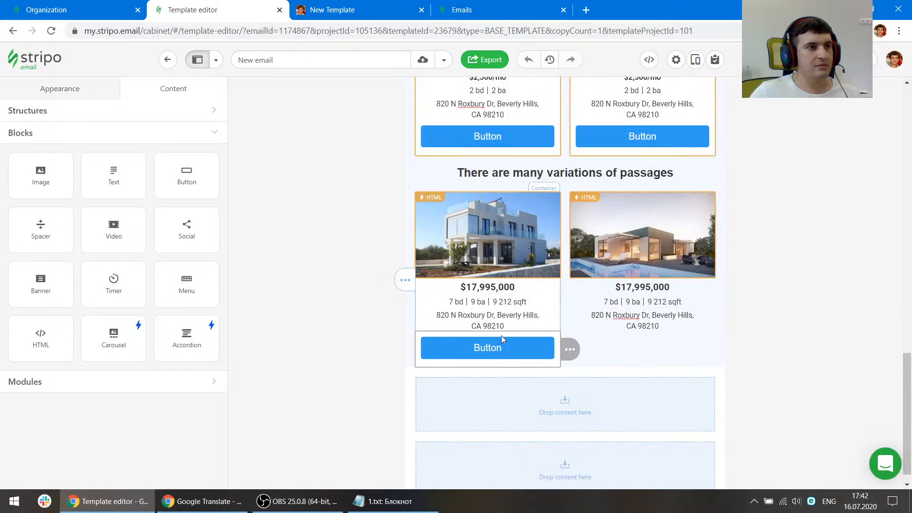
left_click_drag(576, 349, 639, 347)
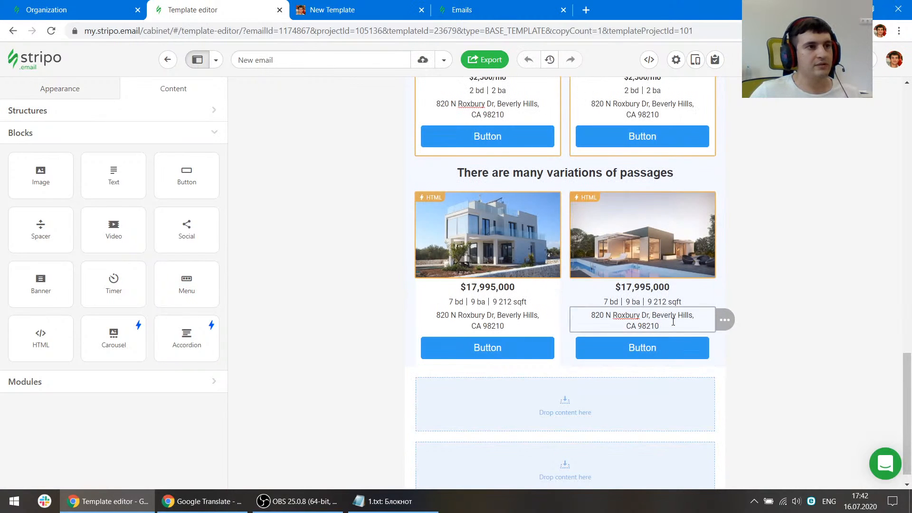
Set the second listing container's background color to #ffffff
left_click(658, 285)
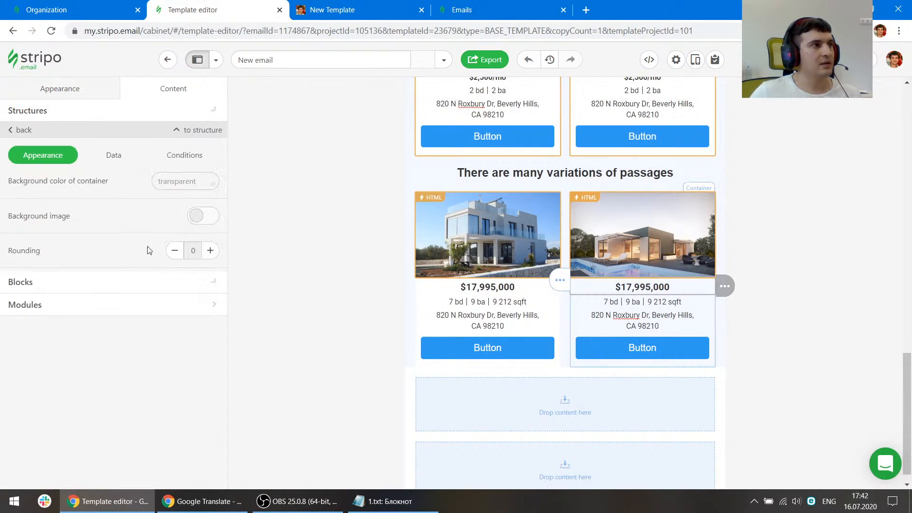
left_click(197, 148)
left_click(187, 182)
left_click(213, 266)
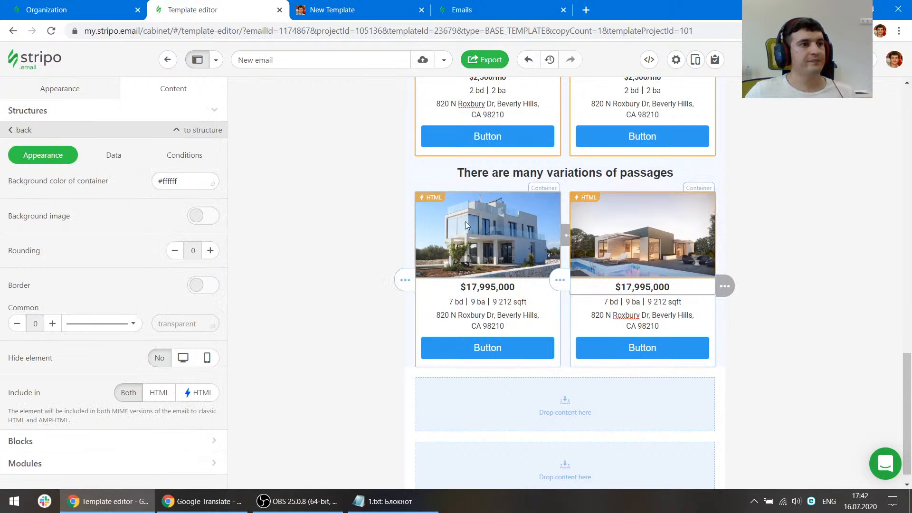
Check the listing spacing in the reference template, and set the two-card listing structure's bottom padding to 20
key("ctrl+Tab")
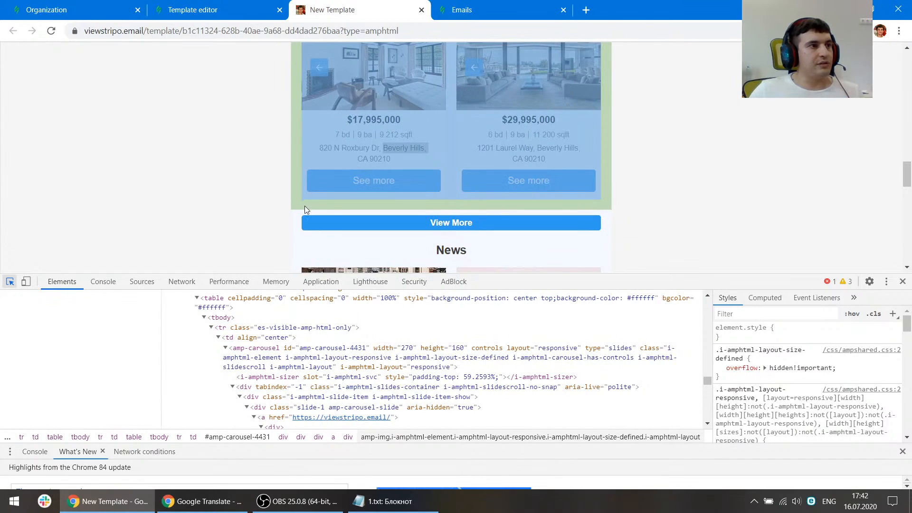
left_click(306, 207)
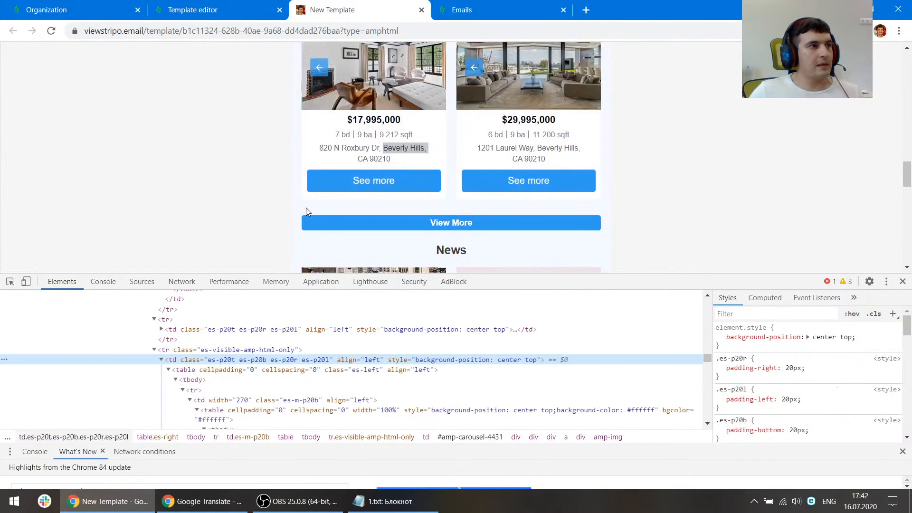
scroll(307, 208, "up", 1)
left_click(10, 282)
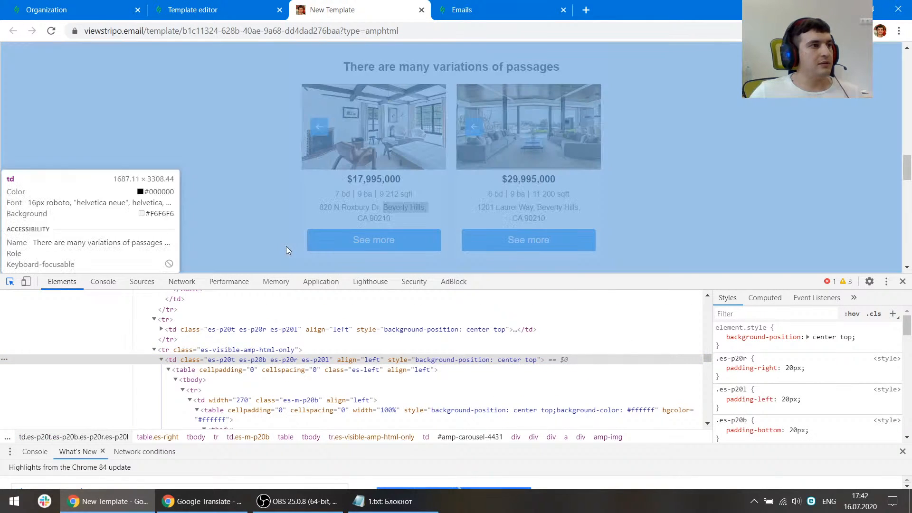
scroll(297, 252, "up", 4)
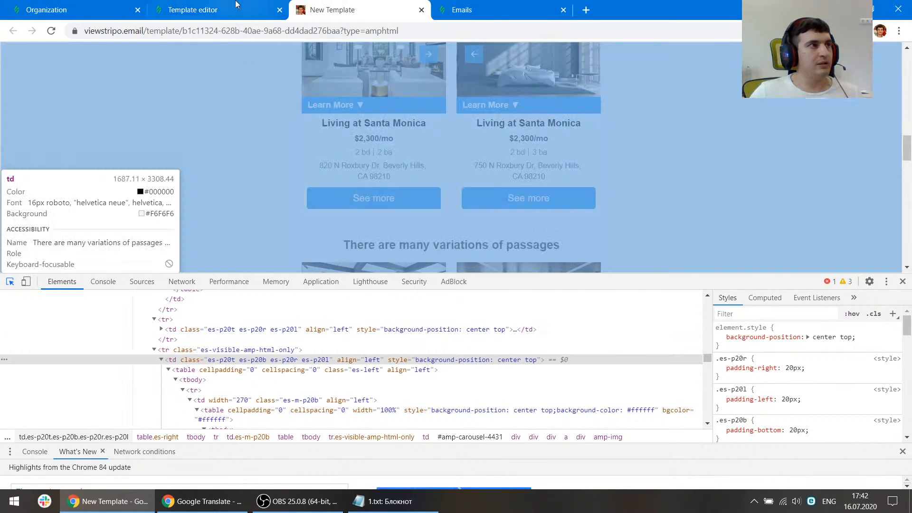
left_click(236, 5)
scroll(406, 208, "down", 1)
left_click(411, 285)
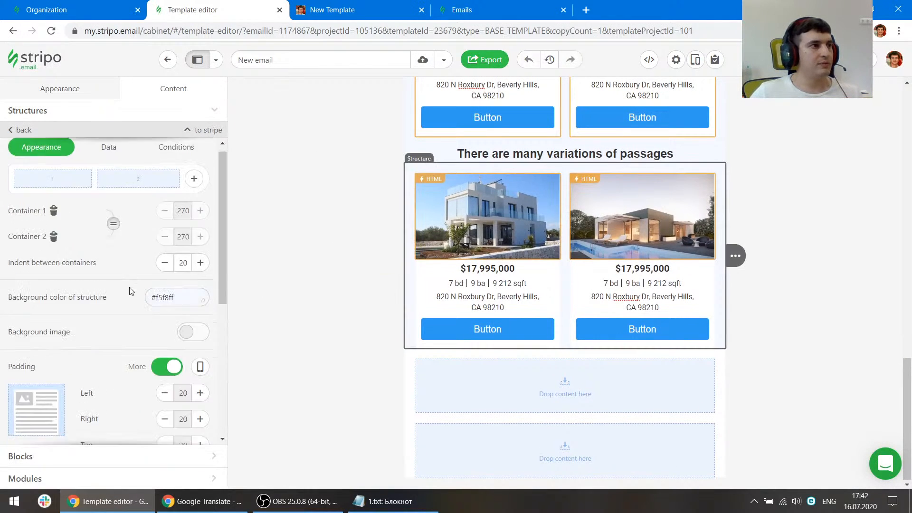
scroll(181, 305, "down", 3)
left_click(200, 301)
left_click(200, 300)
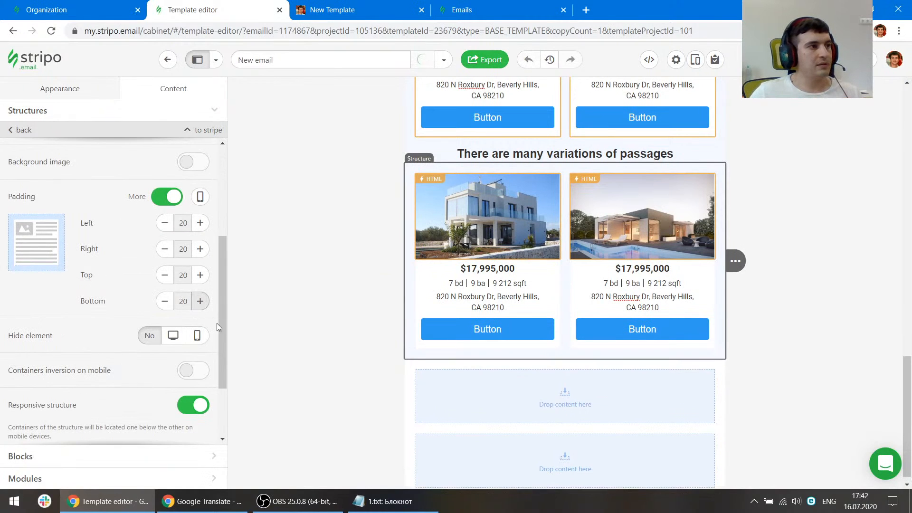
scroll(485, 361, "down", 1)
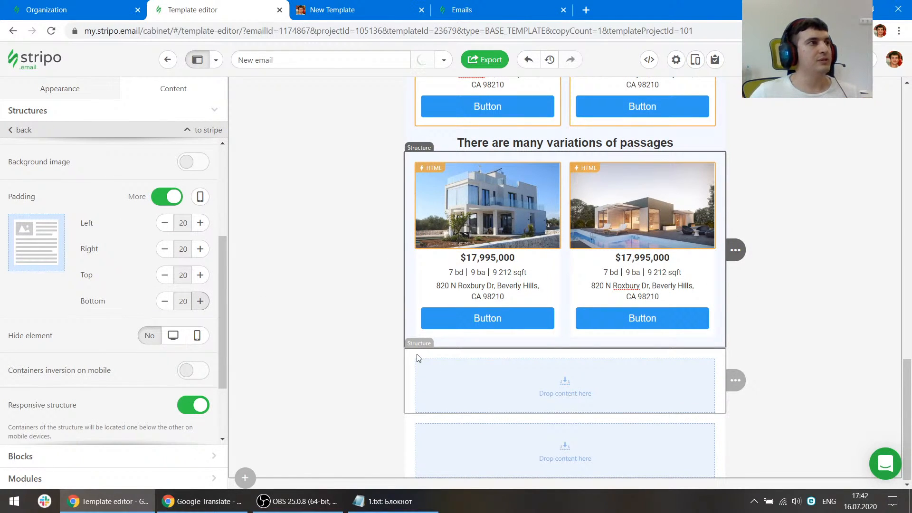
Duplicate the "There are many variations of passages" heading structure and place the copy below the listing cards
left_click(404, 10)
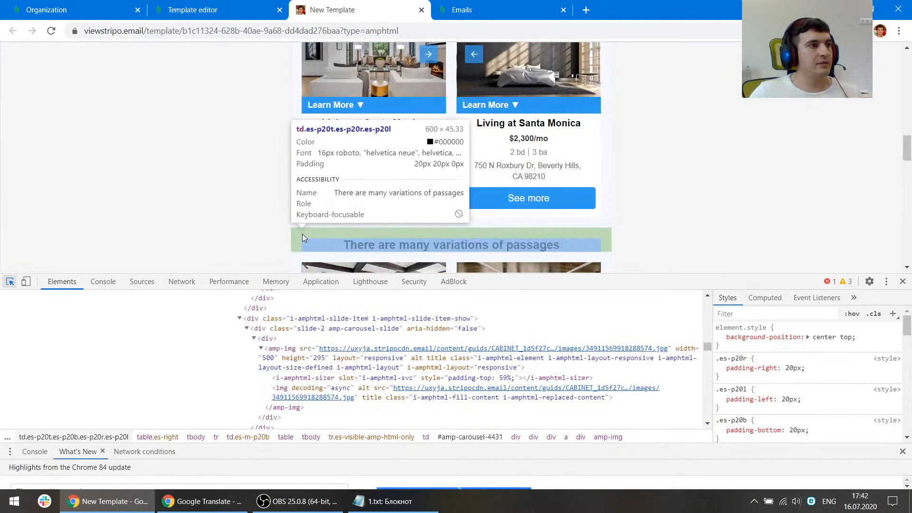
left_click(228, 9)
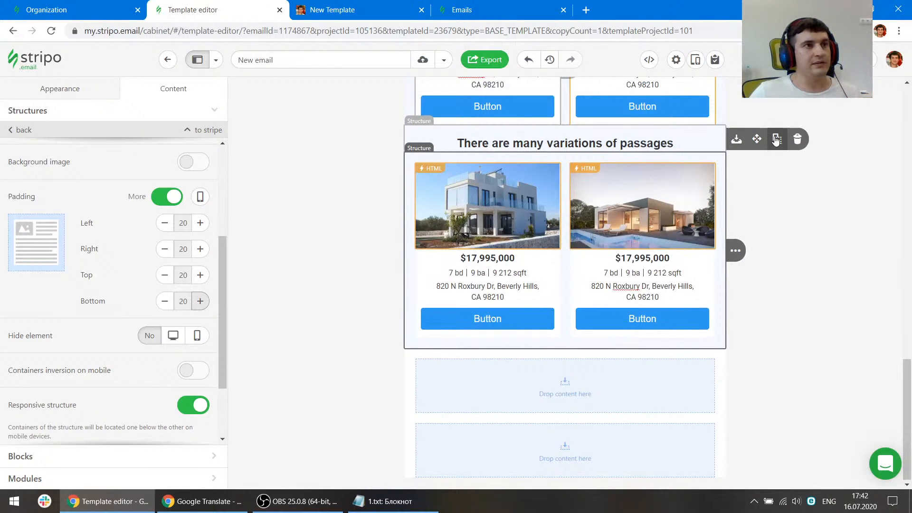
left_click_drag(684, 286, 640, 346)
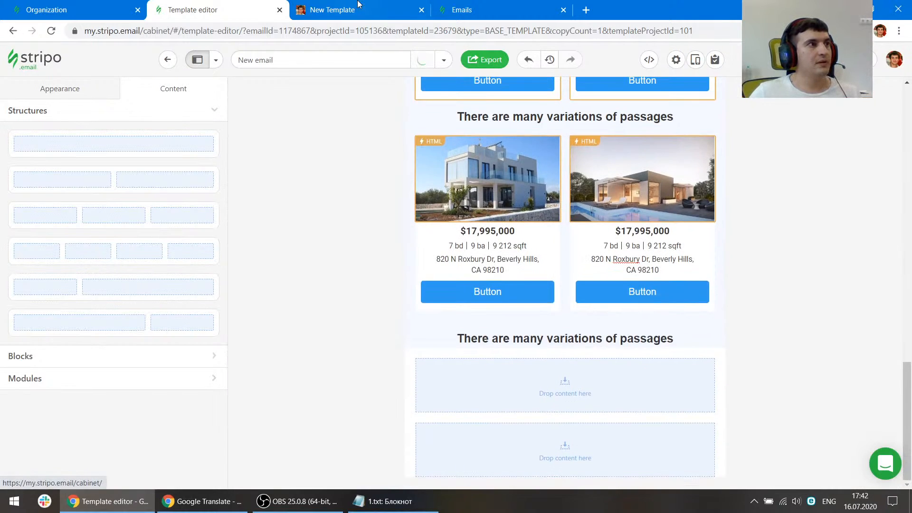
Review the sections below the listings in the reference template, and delete the duplicated heading structure from the email
left_click(360, 5)
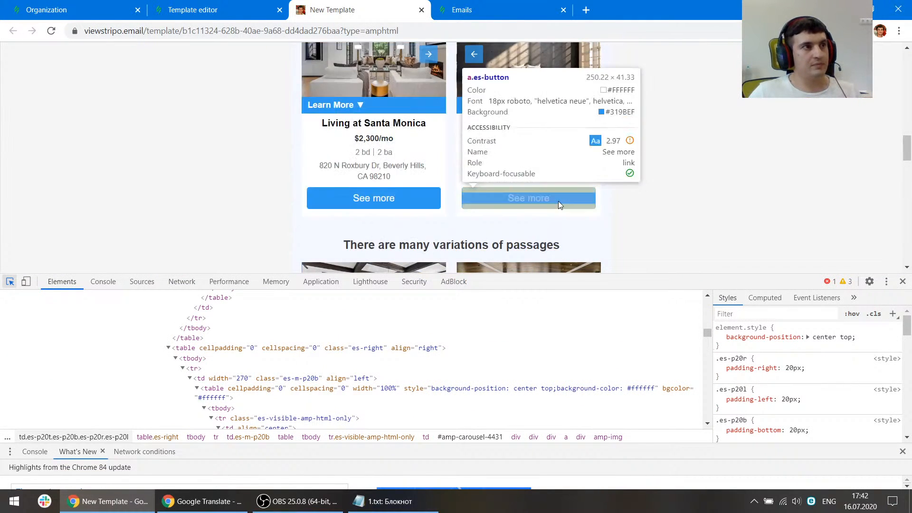
scroll(558, 201, "down", 3)
scroll(546, 190, "down", 3)
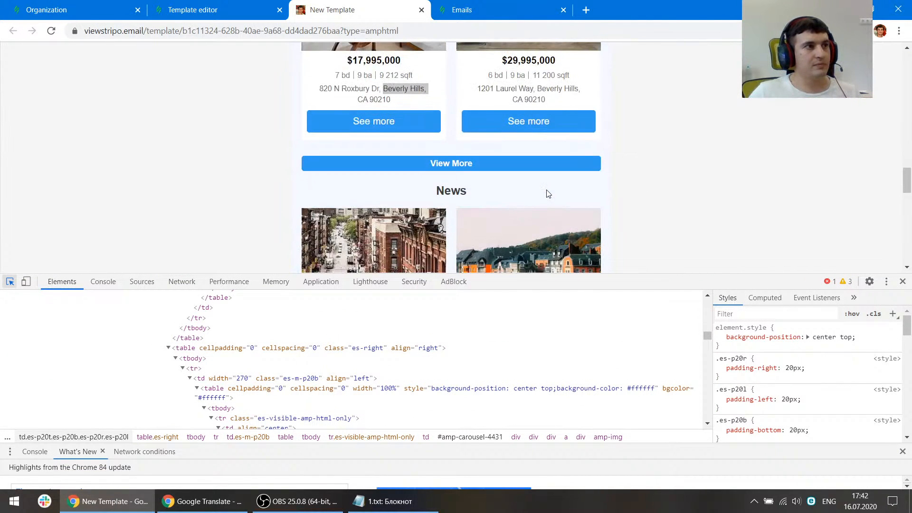
scroll(546, 194, "up", 5)
left_click_drag(501, 275, 507, 373)
scroll(651, 224, "down", 3)
scroll(653, 228, "up", 3)
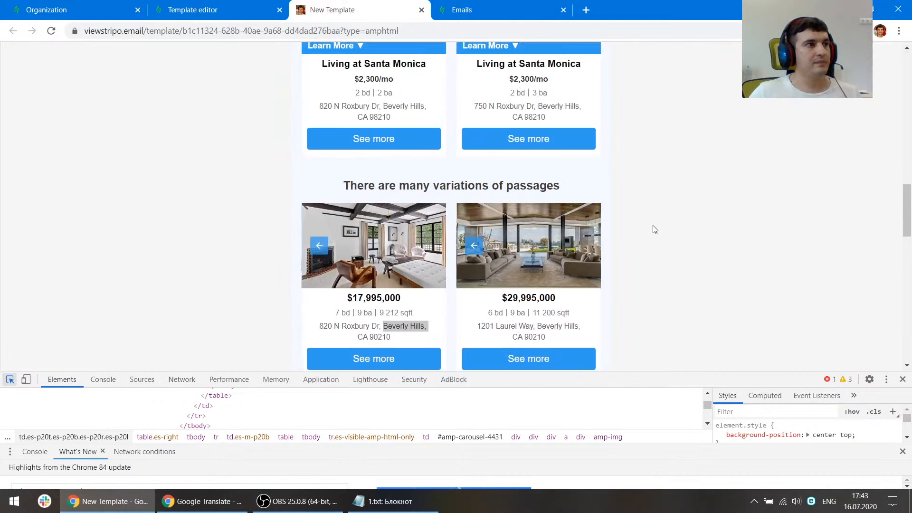
scroll(653, 229, "down", 2)
left_click(193, 9)
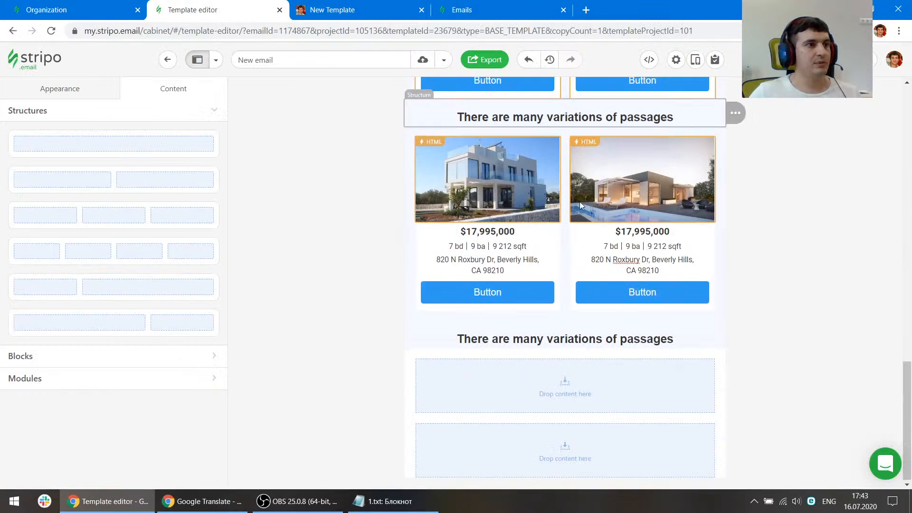
mouse_move(735, 335)
left_click(798, 335)
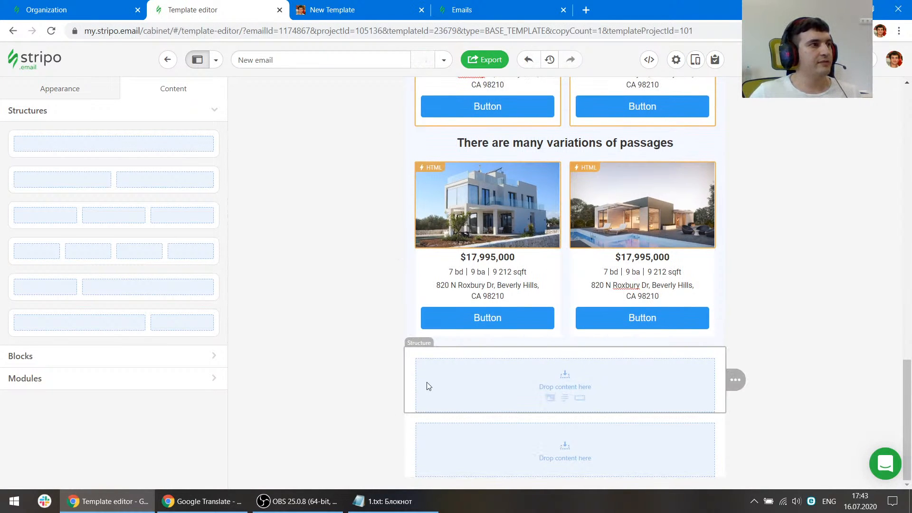
Add a button block to the empty structure below the listings and inspect the reference template's View More button
left_click(582, 399)
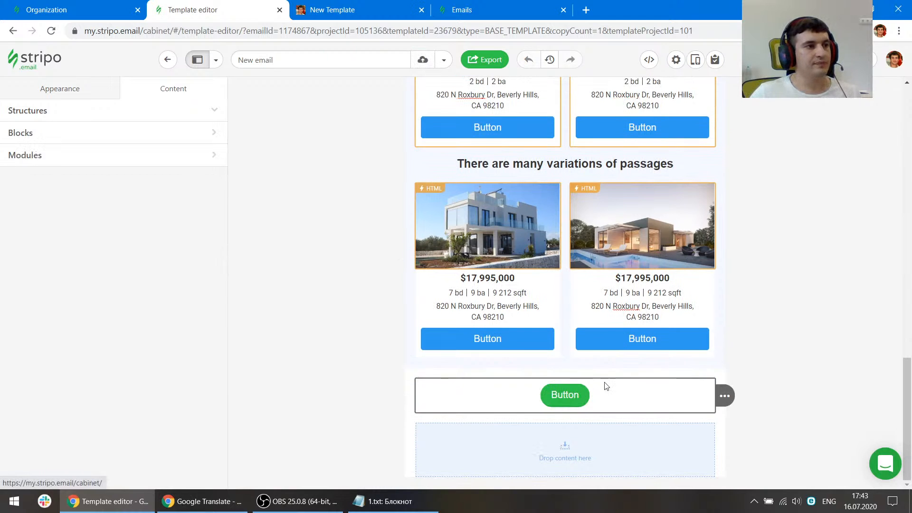
key("ctrl+Tab")
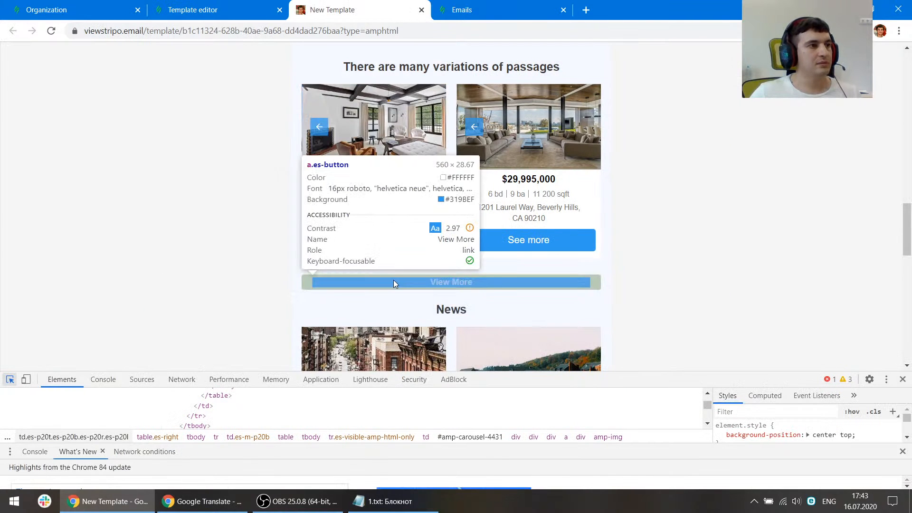
left_click(209, 10)
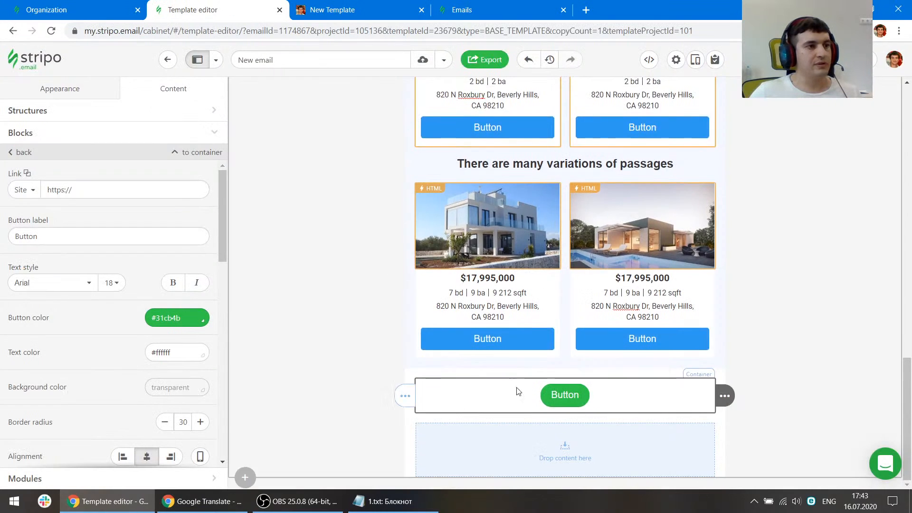
Make the new green button adjust to the full container width, without an icon
scroll(165, 344, "down", 4)
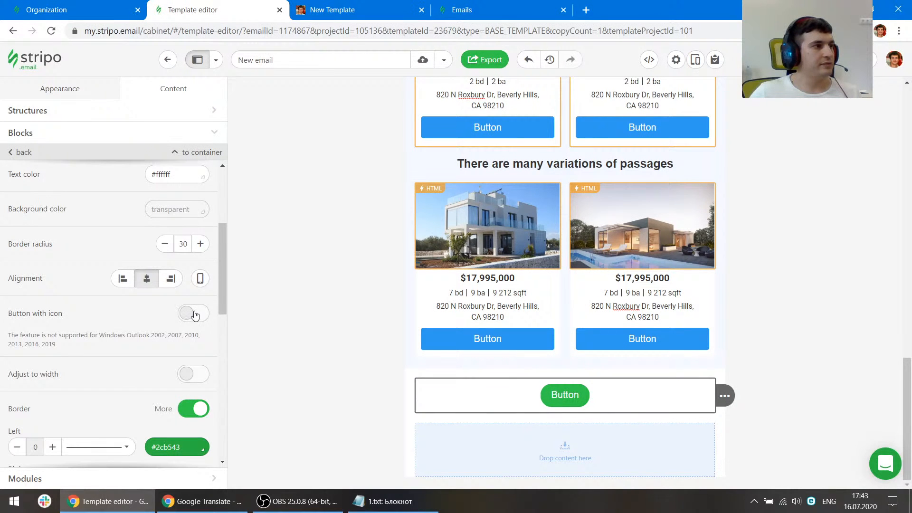
left_click(192, 314)
left_click(192, 314)
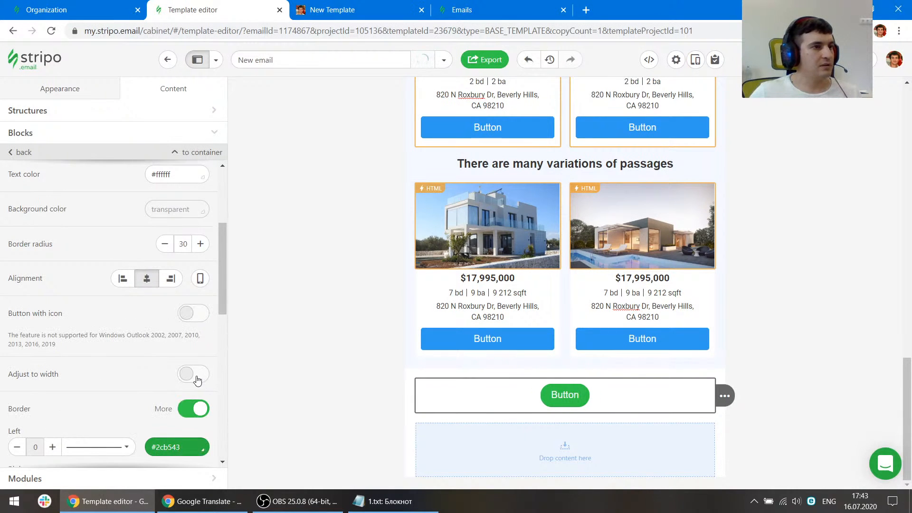
left_click(197, 377)
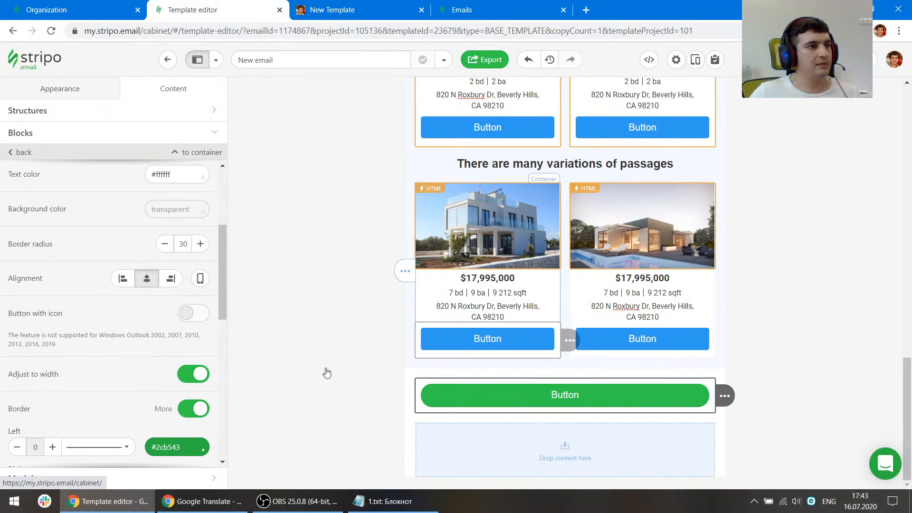
Try #319bef as the background color of the new button's structure, and undo the recent changes
left_click(488, 339)
key("ctrl+c")
left_click(484, 375)
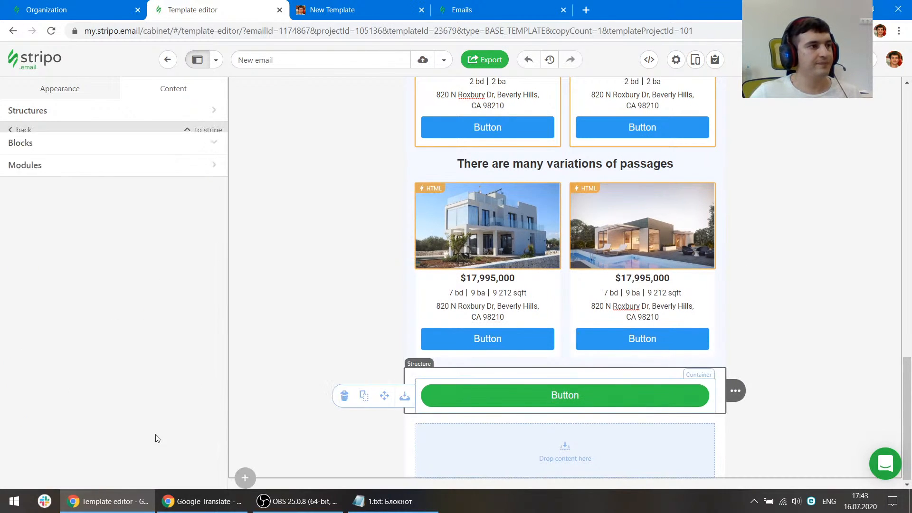
left_click(178, 254)
key("ctrl+v")
left_click(93, 281)
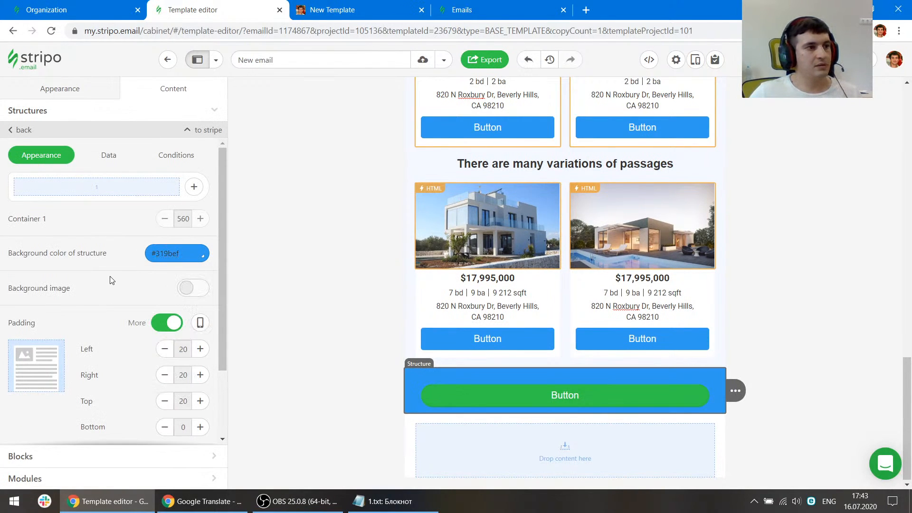
key("ctrl+z")
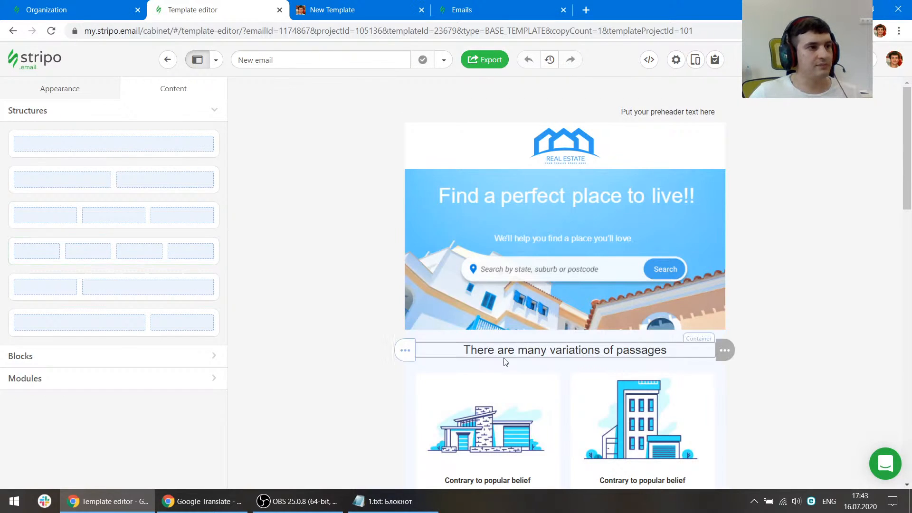
Set the button color of the new button below the listings to #319bef
scroll(502, 367, "down", 15)
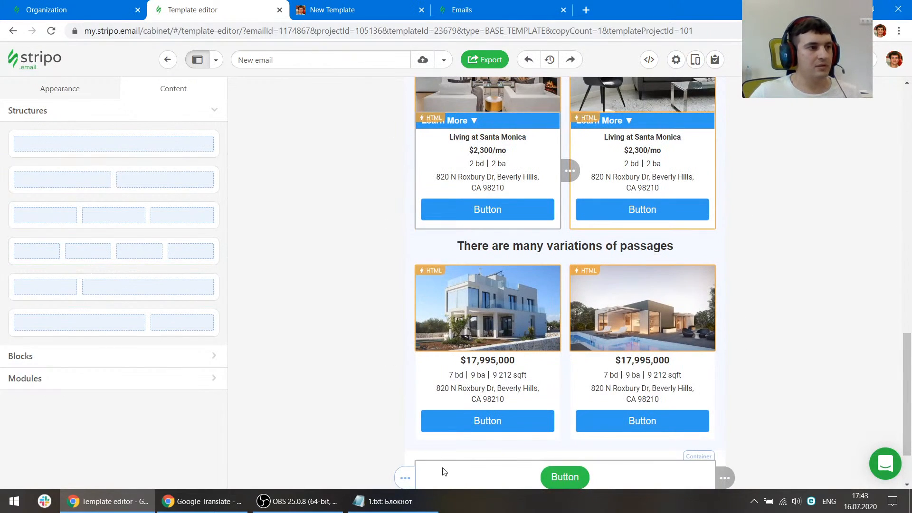
left_click(443, 471)
left_click(198, 315)
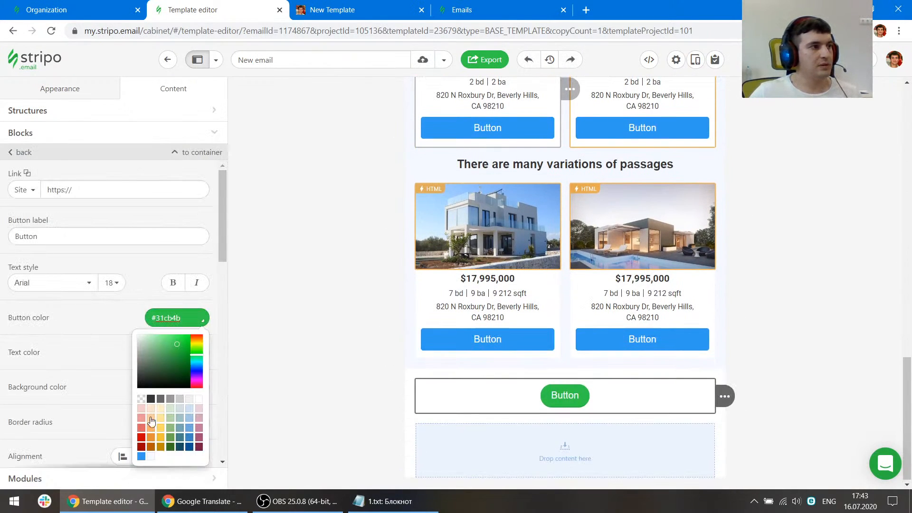
left_click(143, 456)
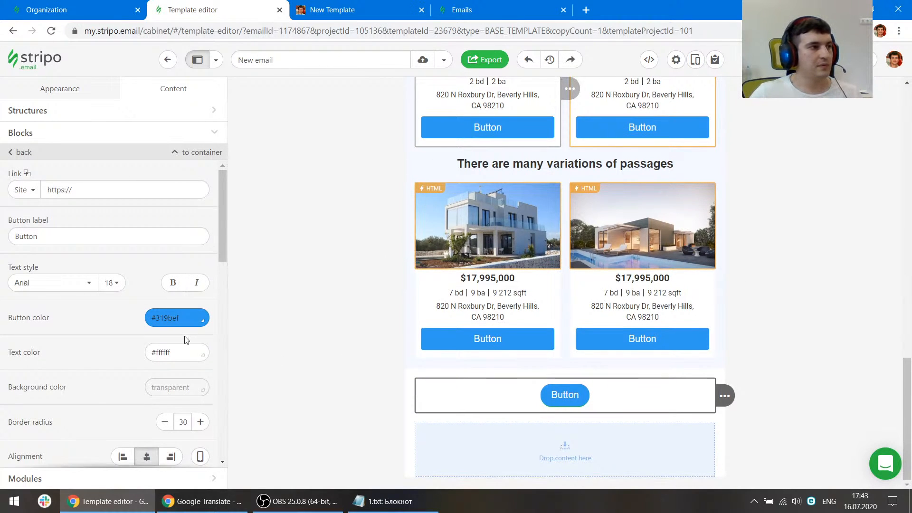
Switch the new button's border to common settings for all sides and enable its adjustment to full width
scroll(181, 339, "down", 3)
scroll(181, 295, "down", 4)
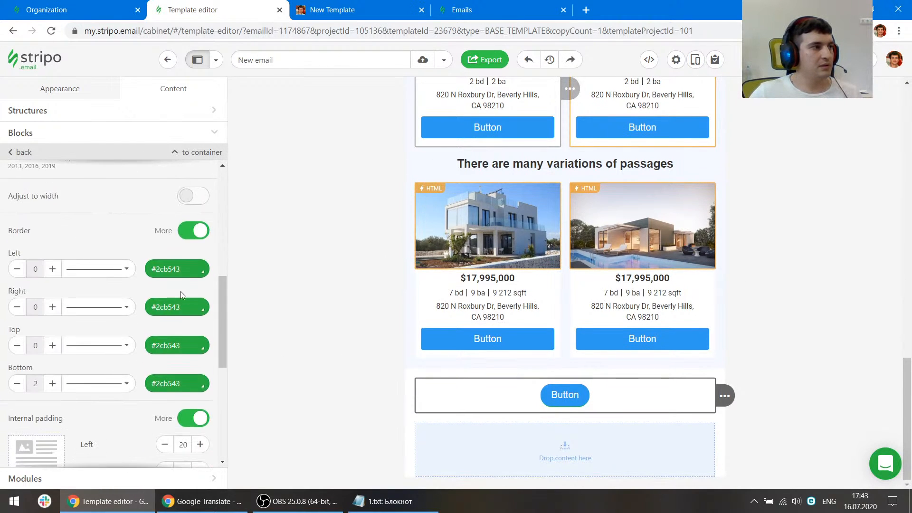
left_click(198, 241)
scroll(133, 279, "up", 5)
left_click(194, 255)
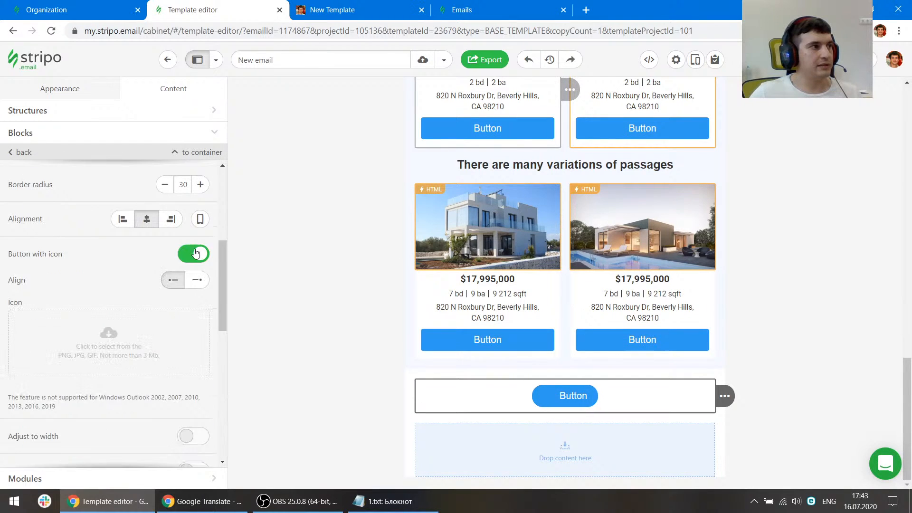
left_click(194, 254)
left_click(193, 314)
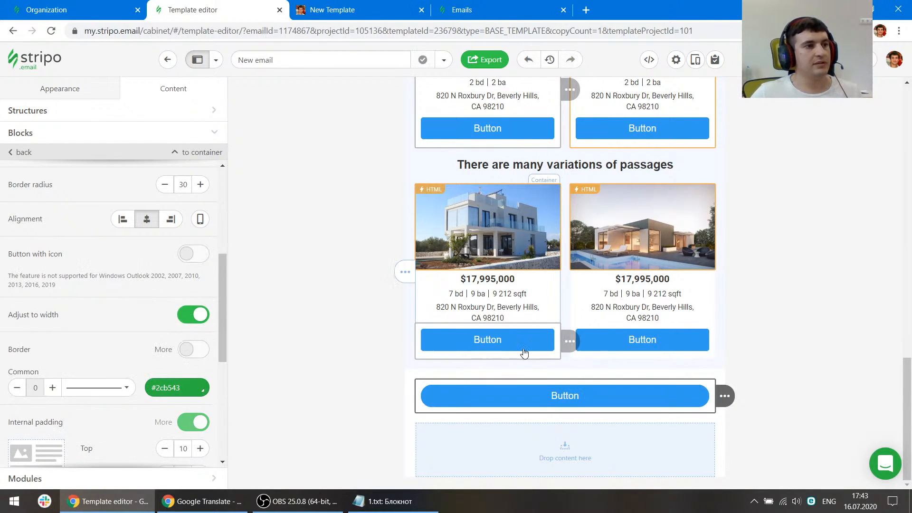
Set the new full-width button's border radius to 5 and its structure's padding to a common 0 on all sides
scroll(151, 317, "up", 4)
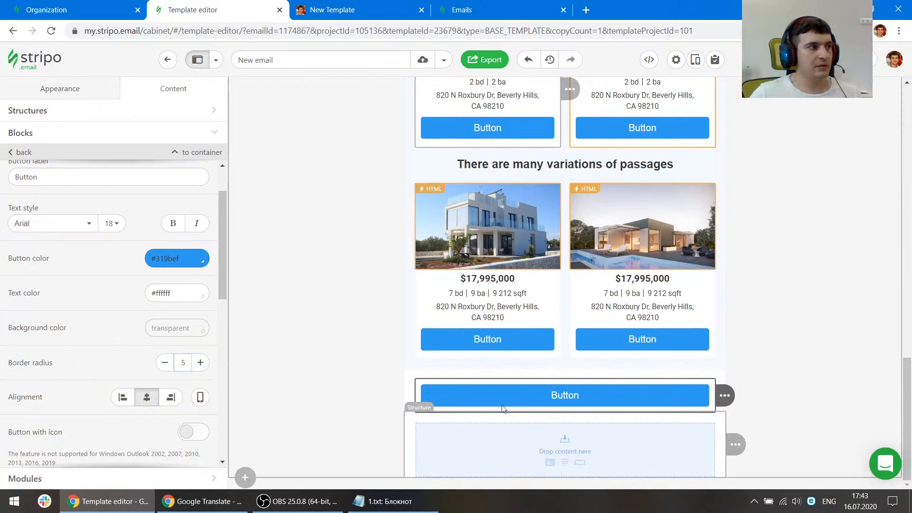
left_click(427, 379)
scroll(127, 358, "down", 1)
key("ctrl+Tab")
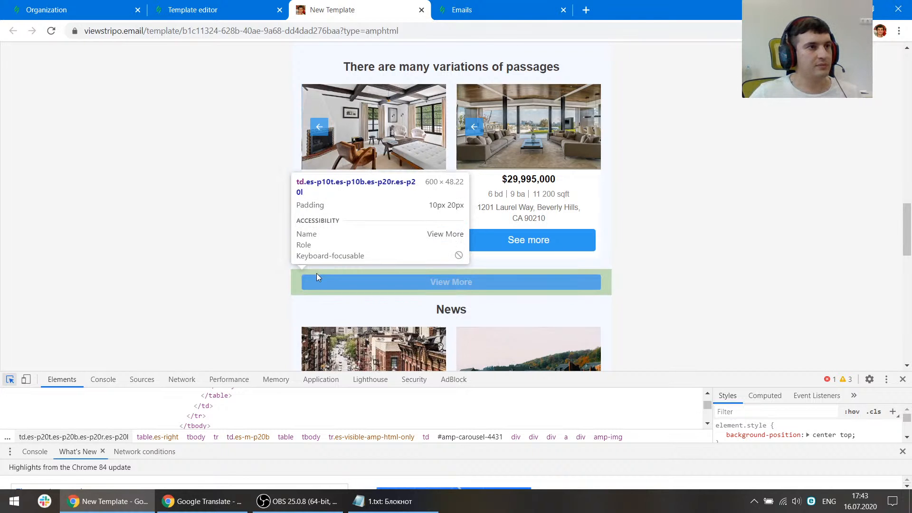
key("ctrl+shift+Tab")
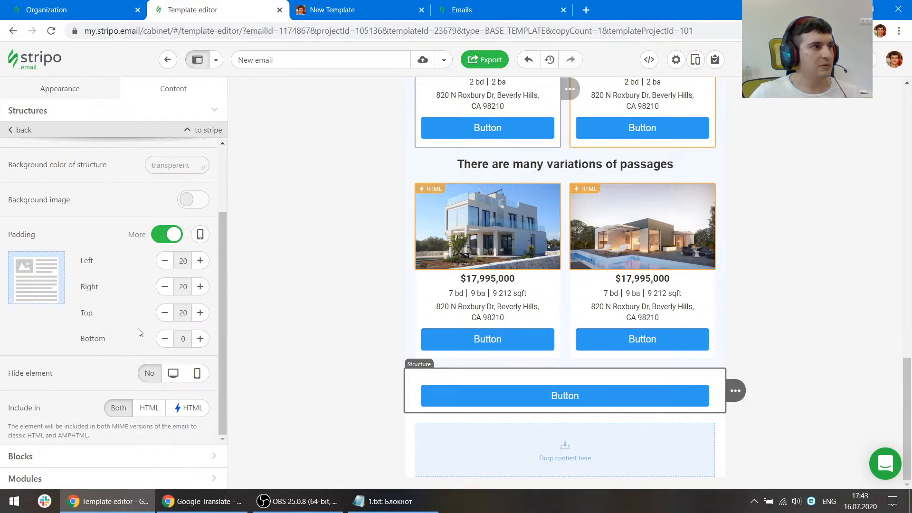
scroll(185, 151, "up", 2)
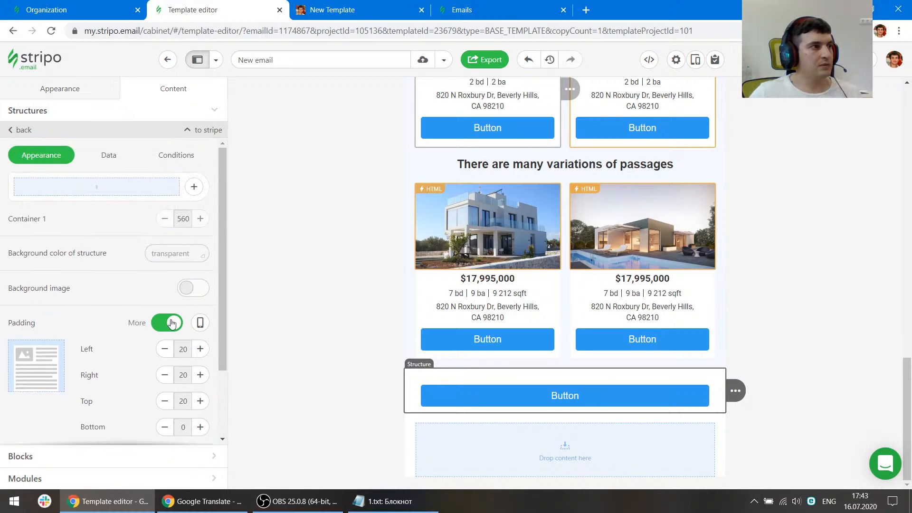
left_click(167, 324)
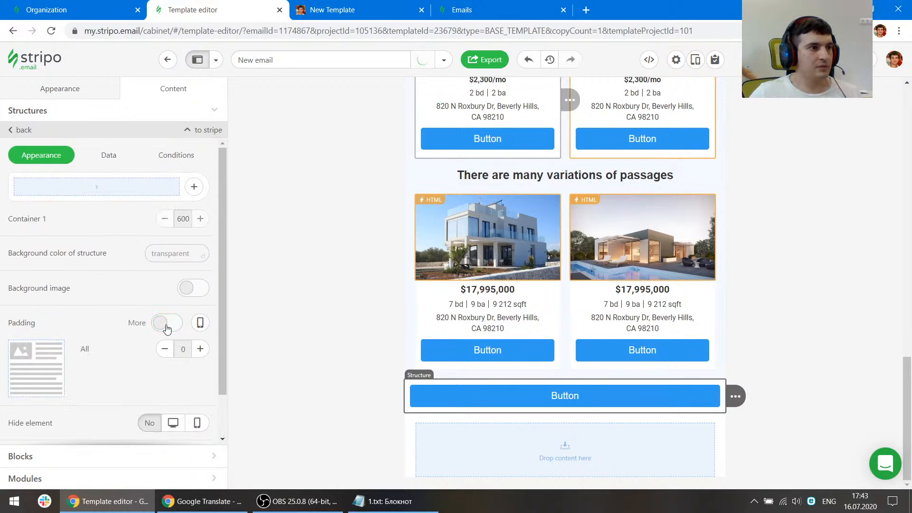
scroll(159, 295, "down", 2)
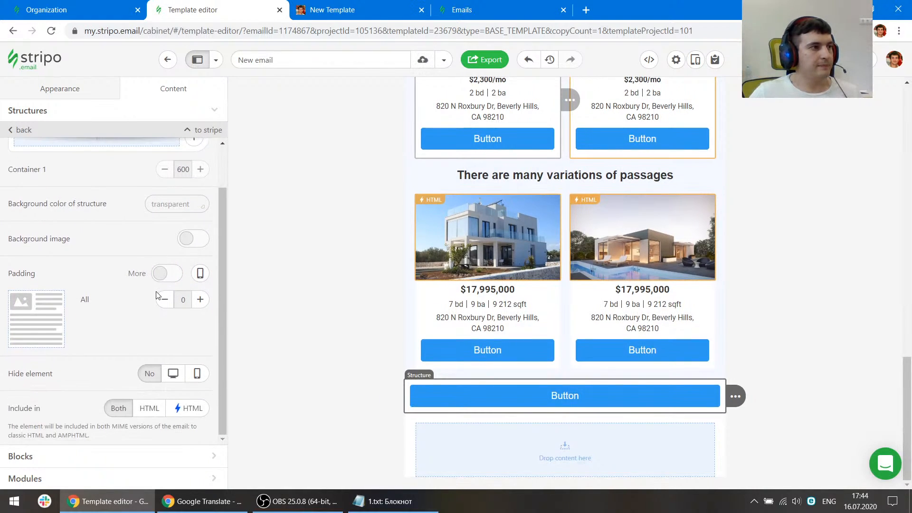
Set the left and right external padding of the full-width button to 20
left_click(485, 392)
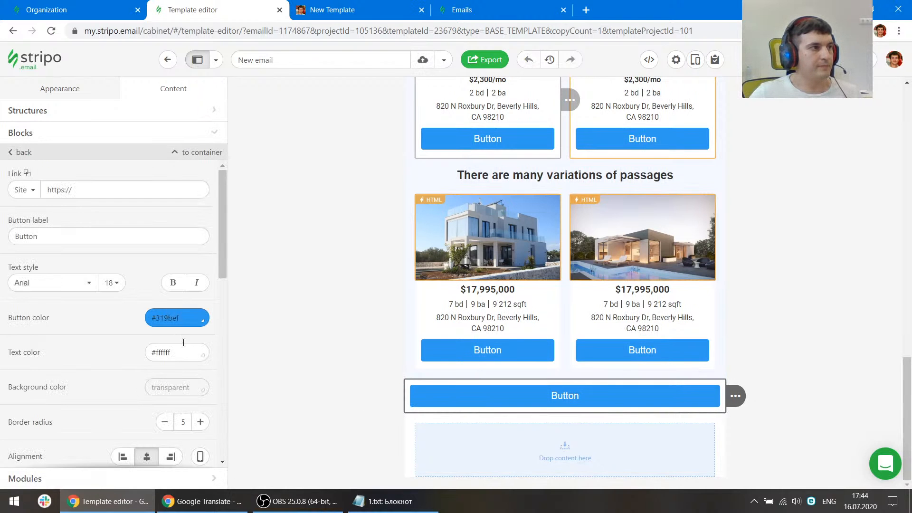
scroll(169, 336, "down", 4)
scroll(169, 336, "down", 5)
key("ctrl+Tab")
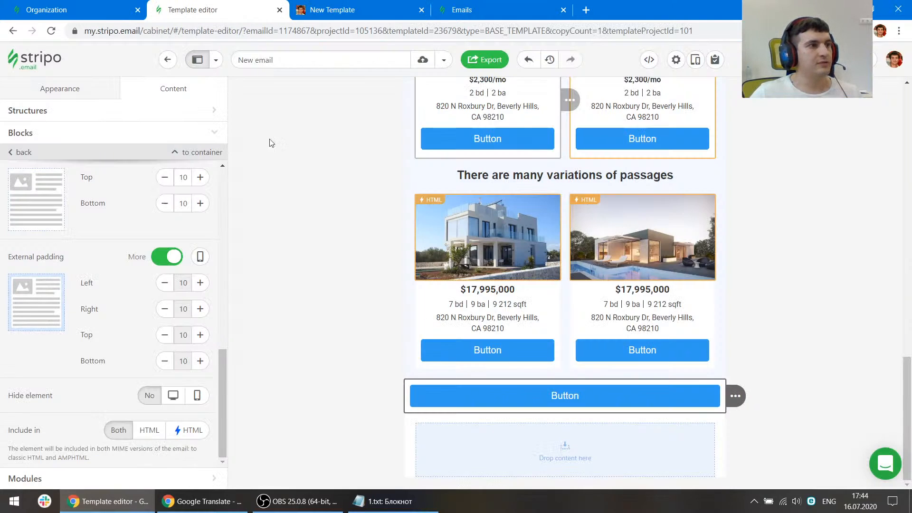
left_click(213, 10)
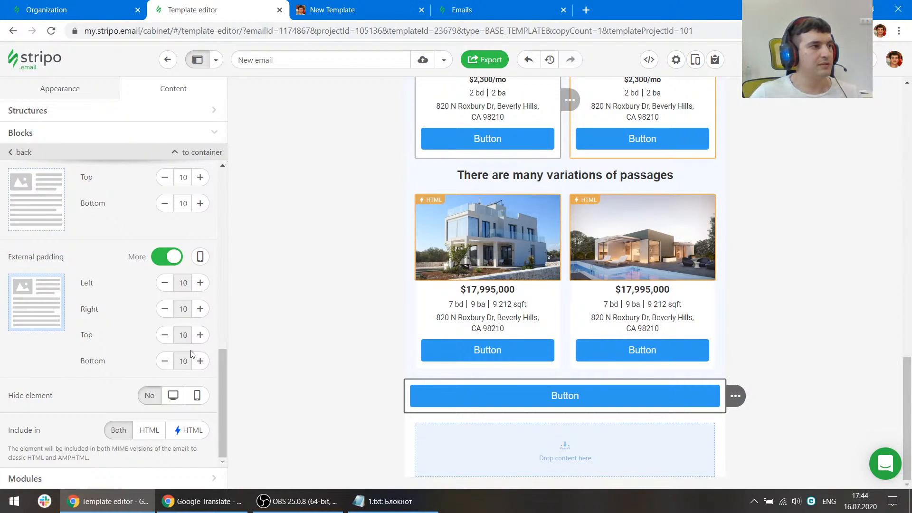
left_click(197, 288)
left_click(200, 309)
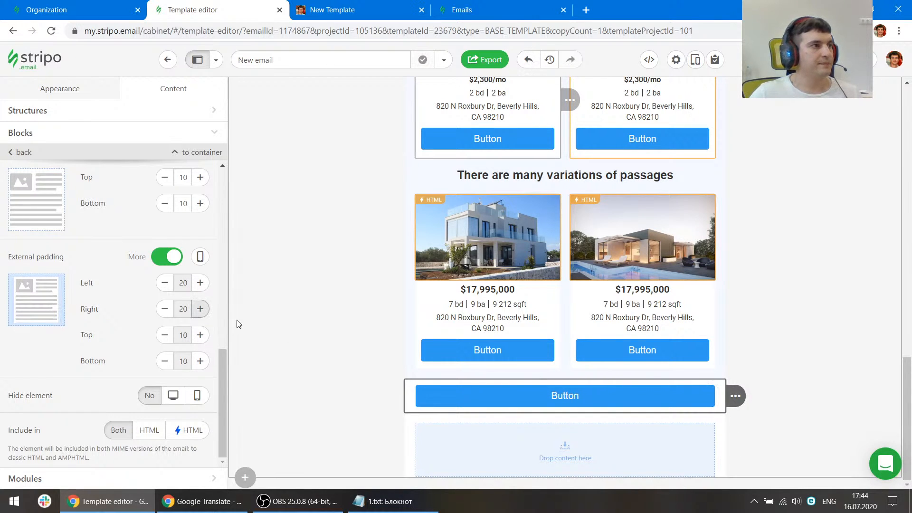
Copy the background color #f5f8ff from the listings structure and apply it to the full-width button's container
left_click(408, 313)
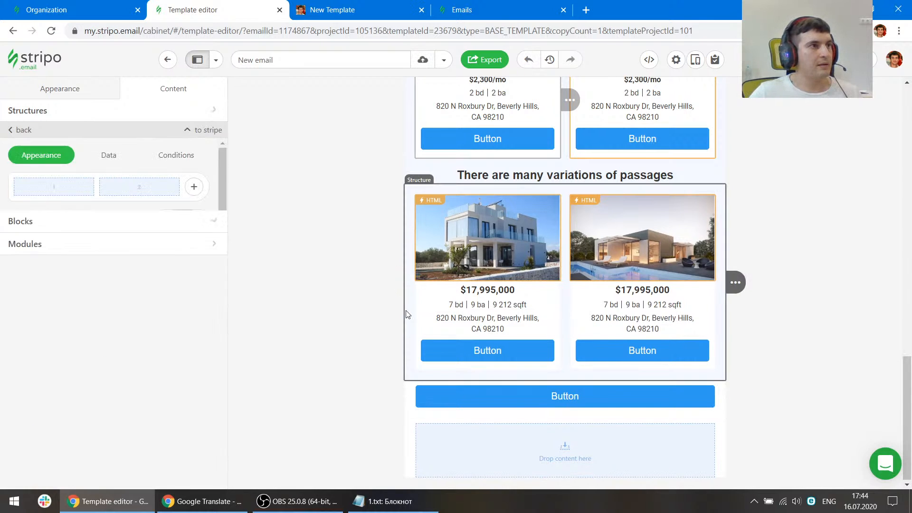
double_click(161, 306)
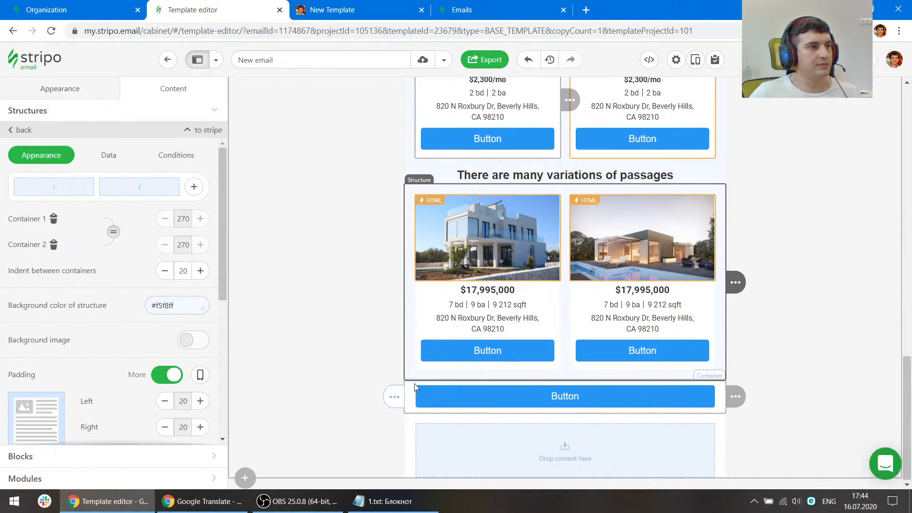
left_click(415, 387)
left_click(191, 152)
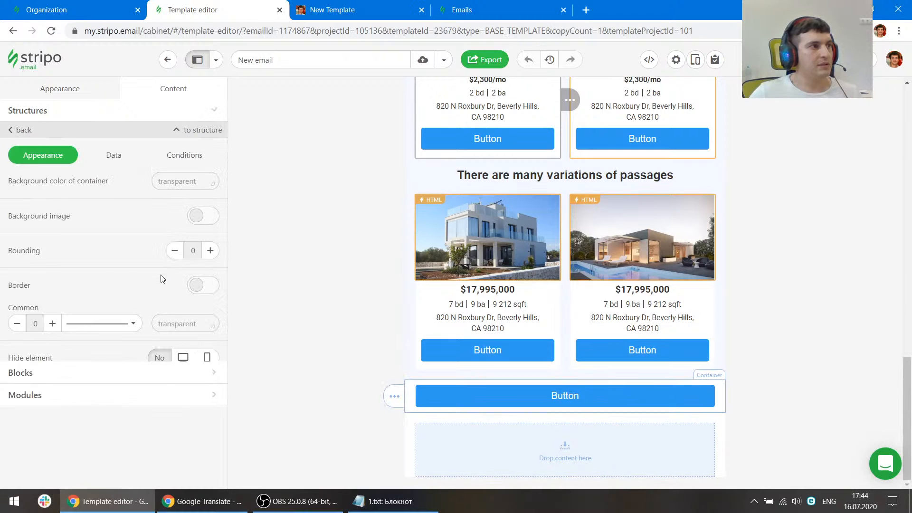
left_click(176, 181)
key("ctrl+v")
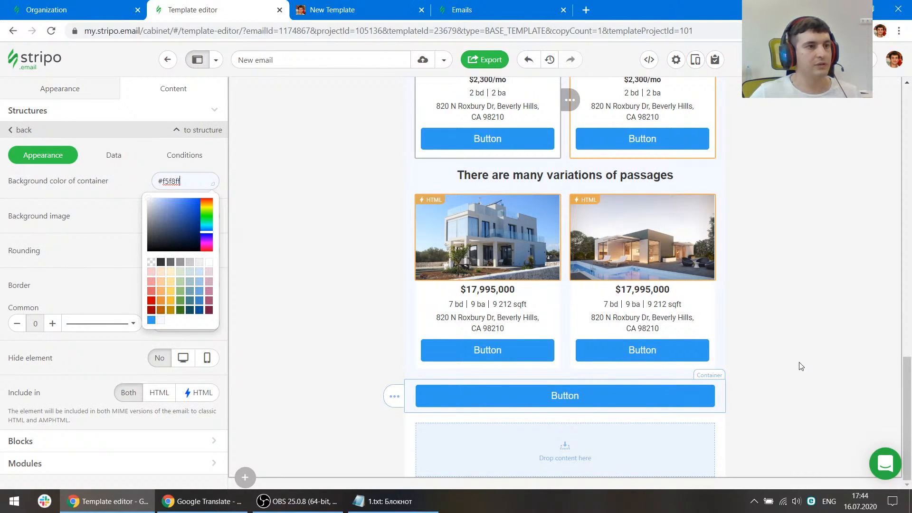
left_click(758, 346)
Reduce the full-width button's top and bottom internal padding to 5, checking the reference template
left_click(563, 398)
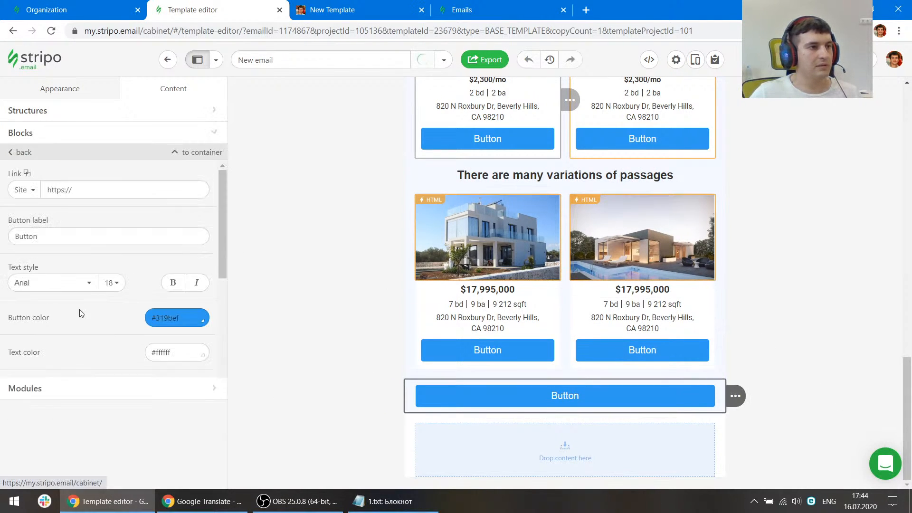
scroll(80, 313, "down", 4)
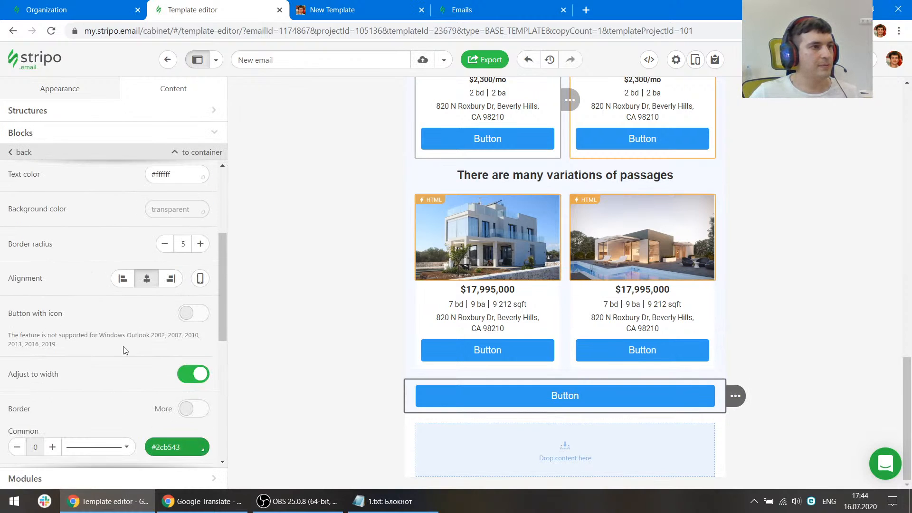
left_click(329, 6)
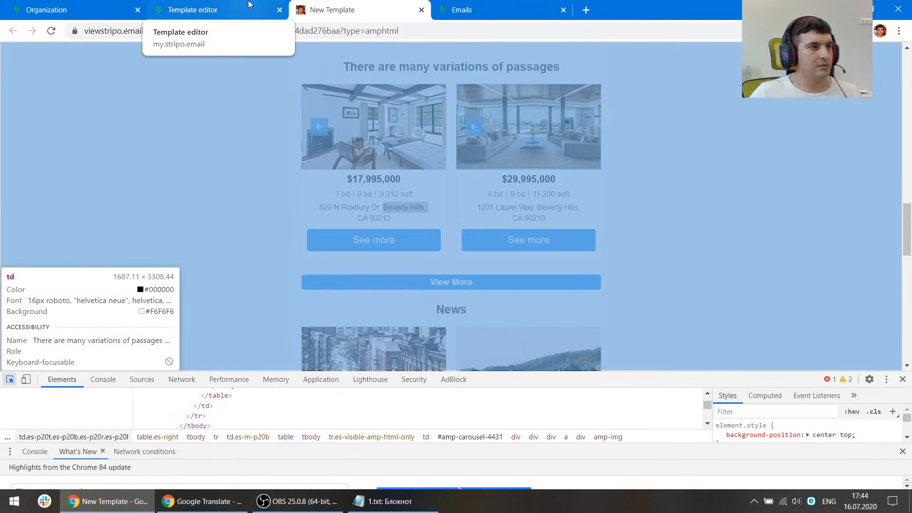
left_click(249, 6)
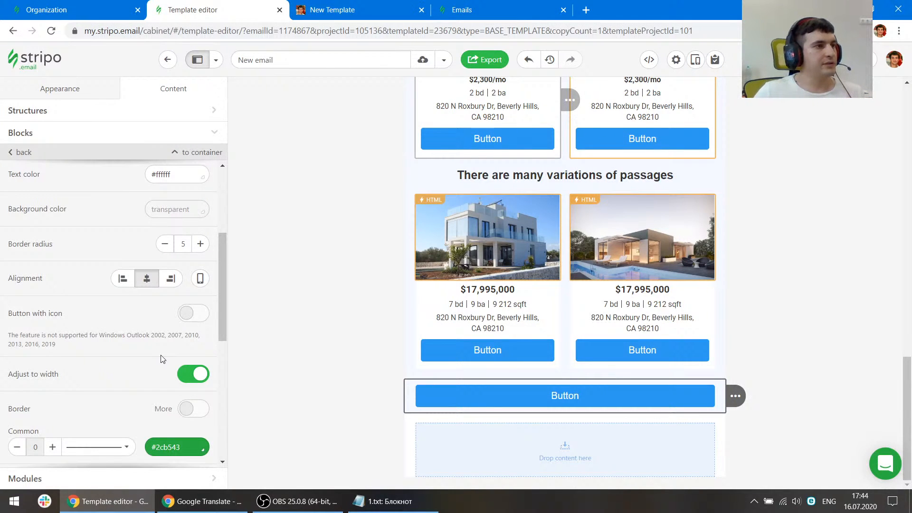
scroll(159, 365, "down", 7)
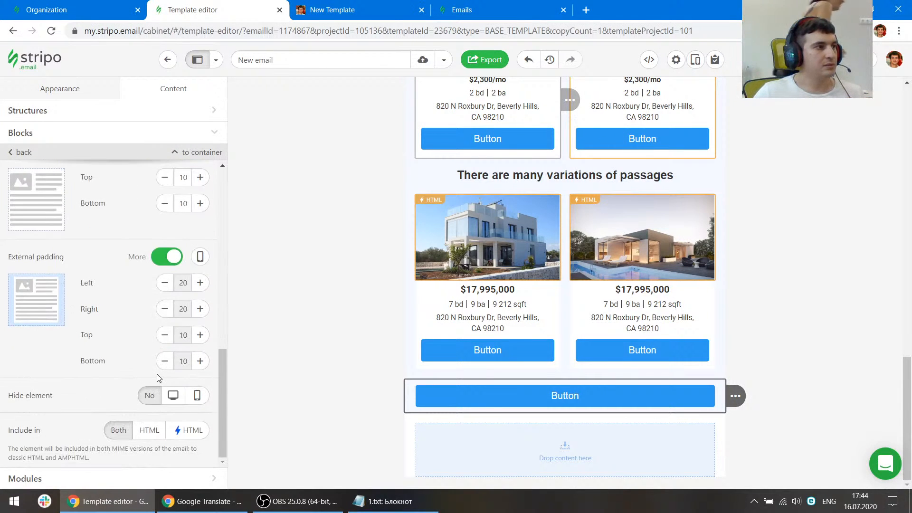
scroll(152, 353, "up", 2)
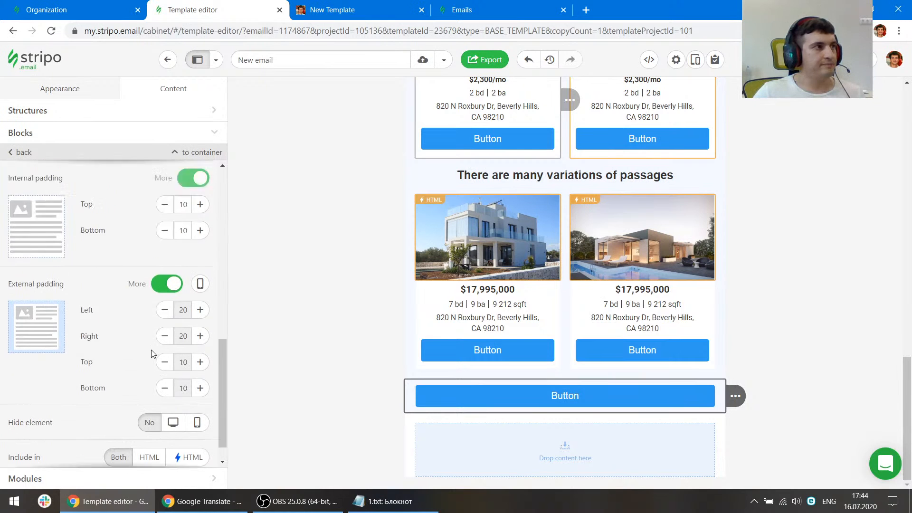
left_click(165, 236)
left_click(165, 263)
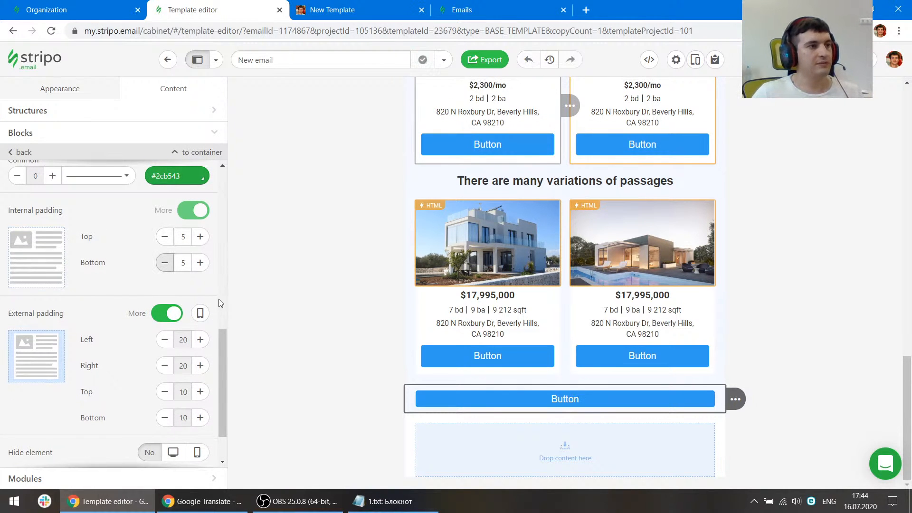
Label the full-width button "View More", matching the wording in the reference template
left_click(366, 6)
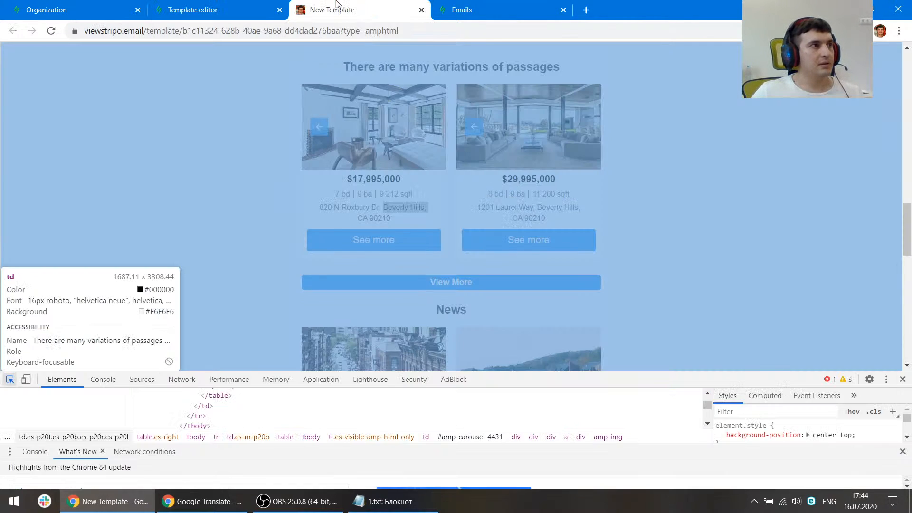
left_click(251, 5)
scroll(137, 280, "up", 5)
left_click(85, 234)
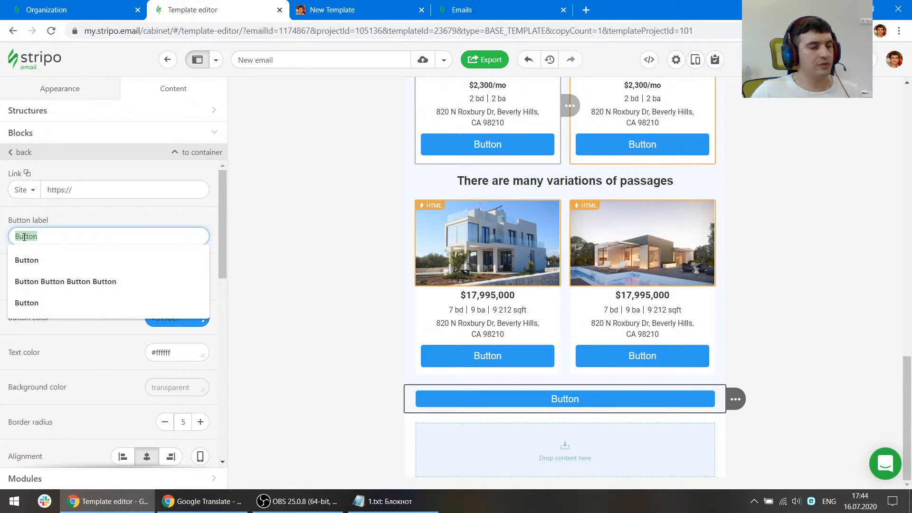
type("View")
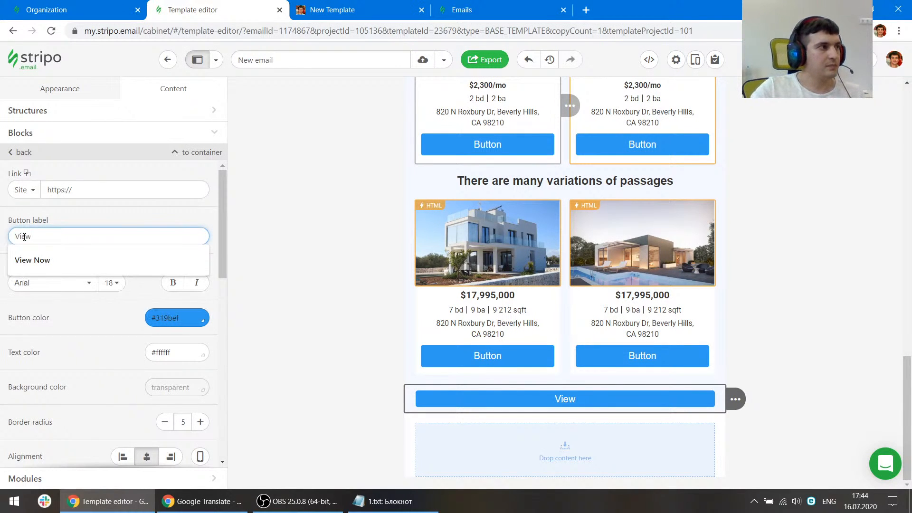
type(" mo")
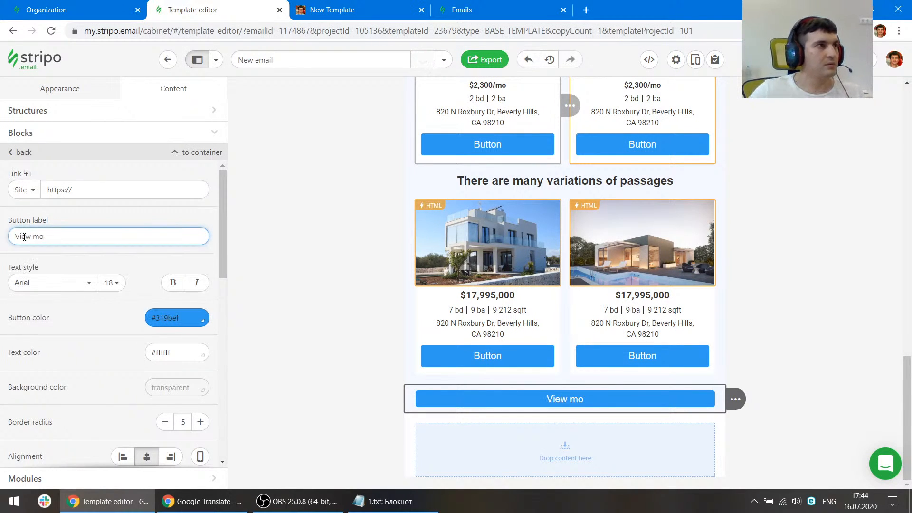
left_click(389, 4)
left_click(252, 5)
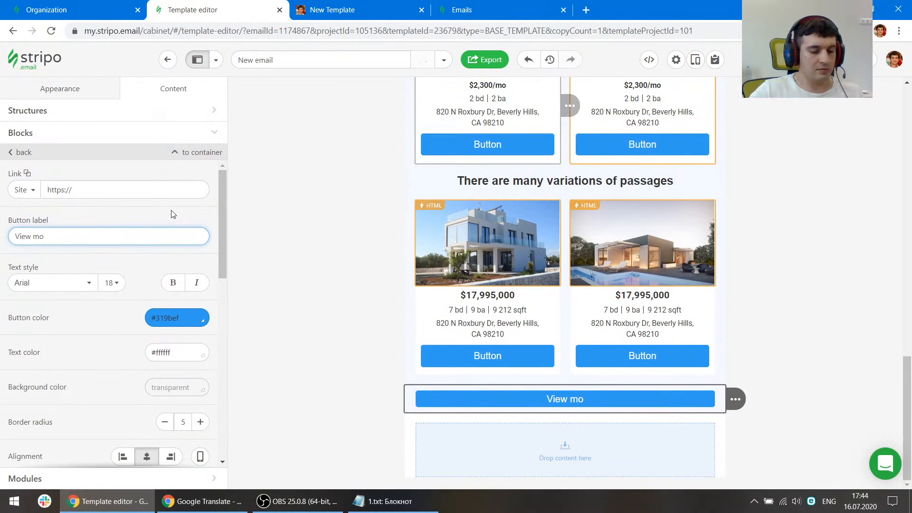
key("BackSpace")
key("BackSpace")
type("More")
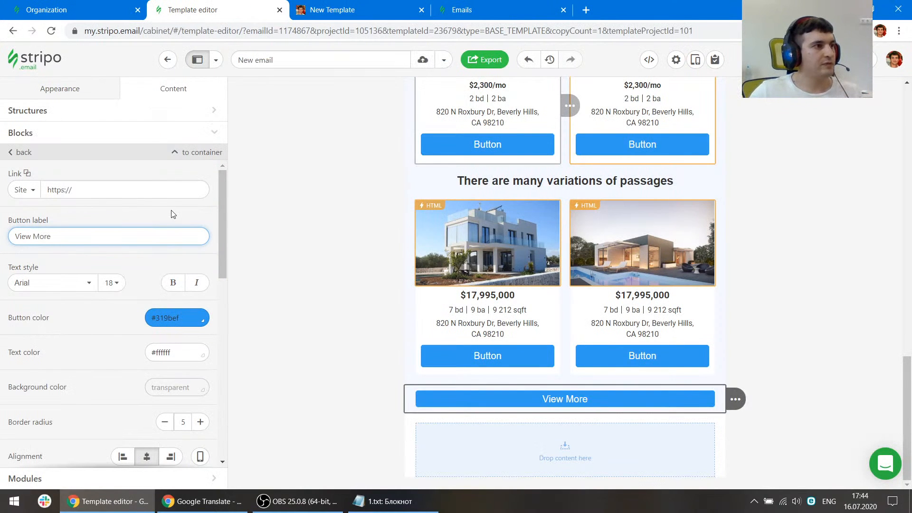
Make the "View More" button text bold with font size 16, as in the reference template
left_click(173, 286)
left_click(384, 5)
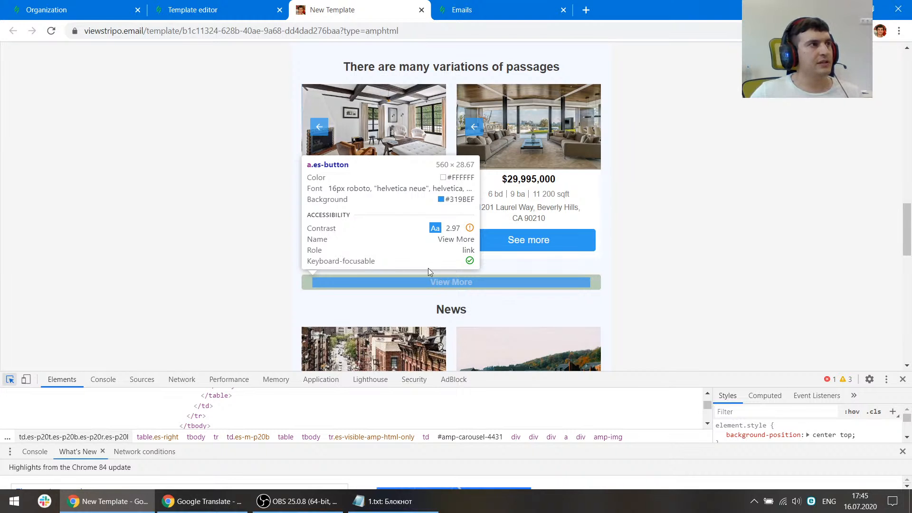
left_click(202, 6)
scroll(128, 330, "down", 2)
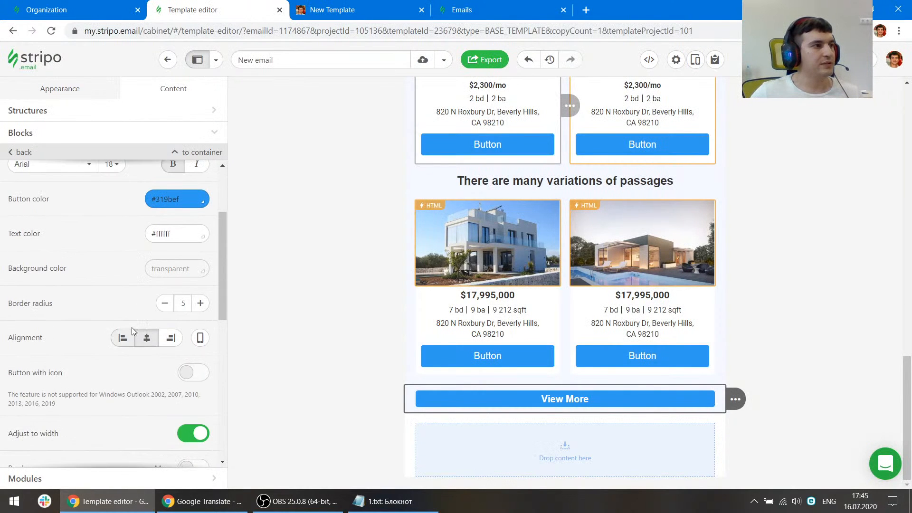
scroll(132, 327, "up", 2)
left_click(113, 284)
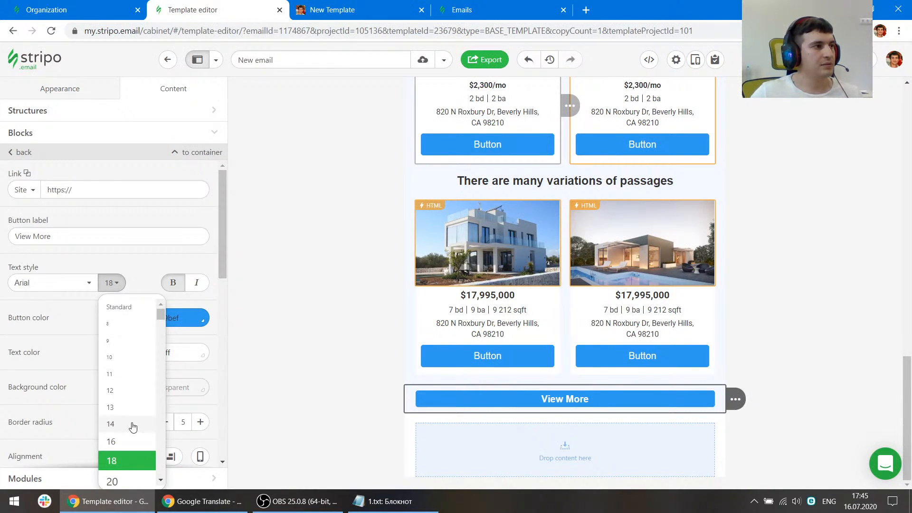
left_click(126, 440)
Label the button in the first Living at Santa Monica card "See more", checking the wording in the reference template
scroll(486, 347, "up", 2)
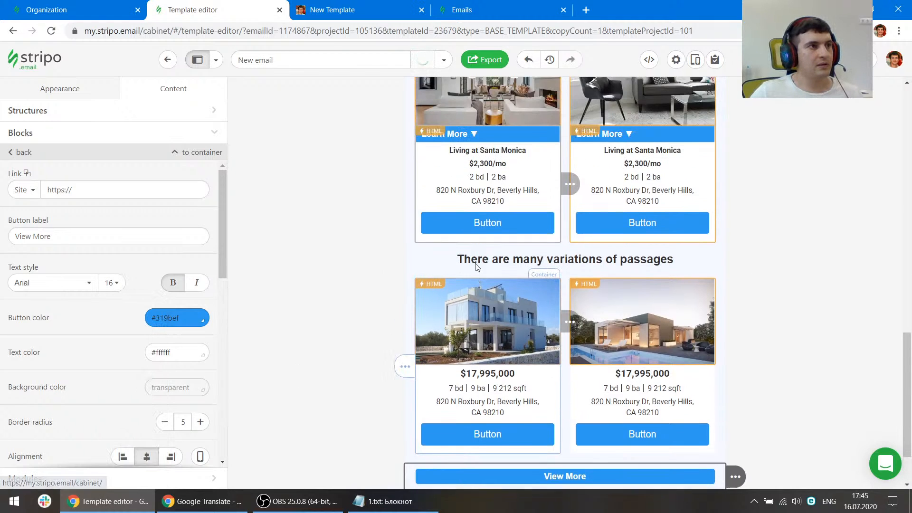
left_click(357, 5)
scroll(398, 249, "up", 3)
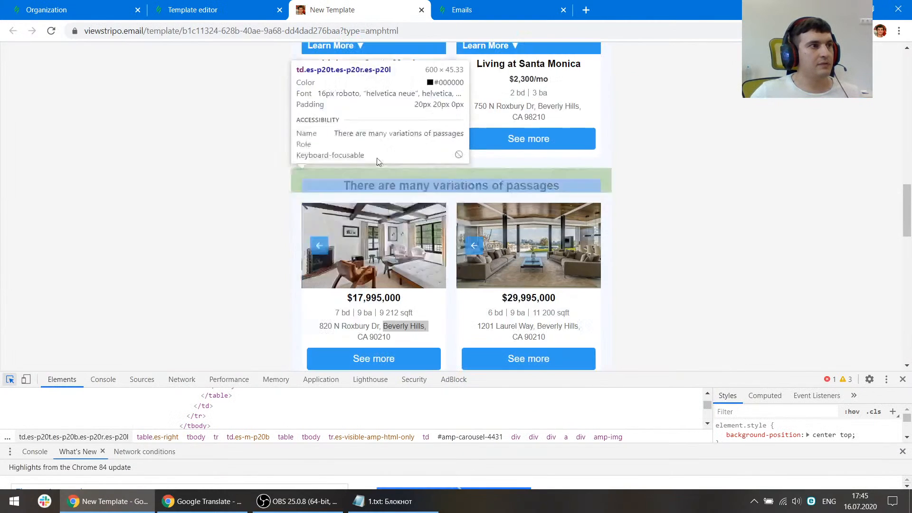
key("ctrl+Page_Up")
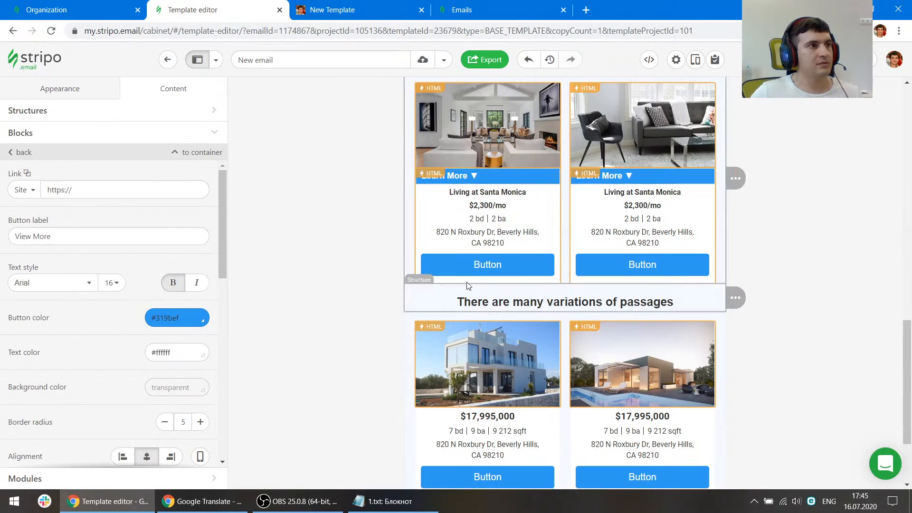
left_click(487, 265)
double_click(95, 237)
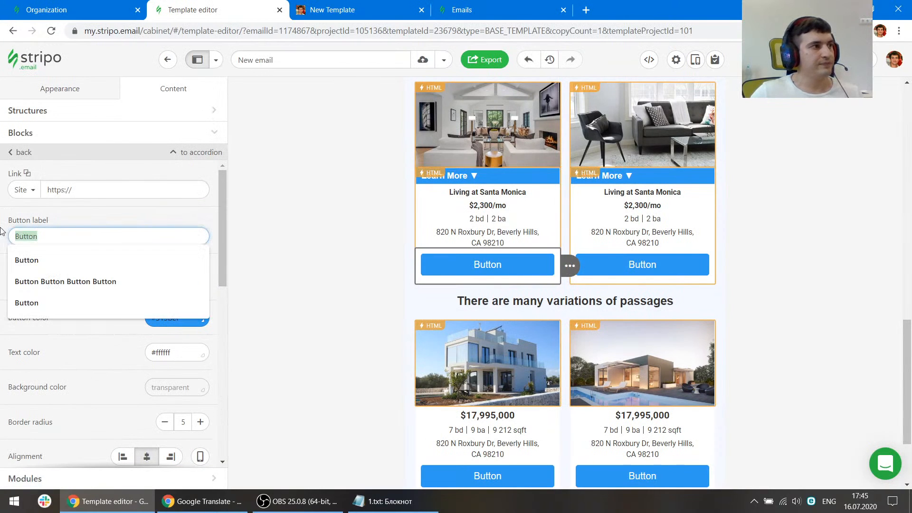
type("See")
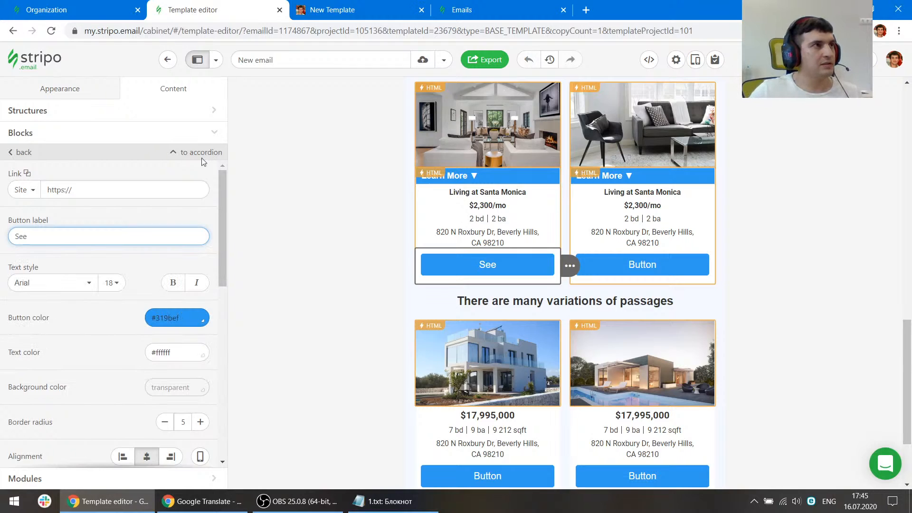
left_click(367, 10)
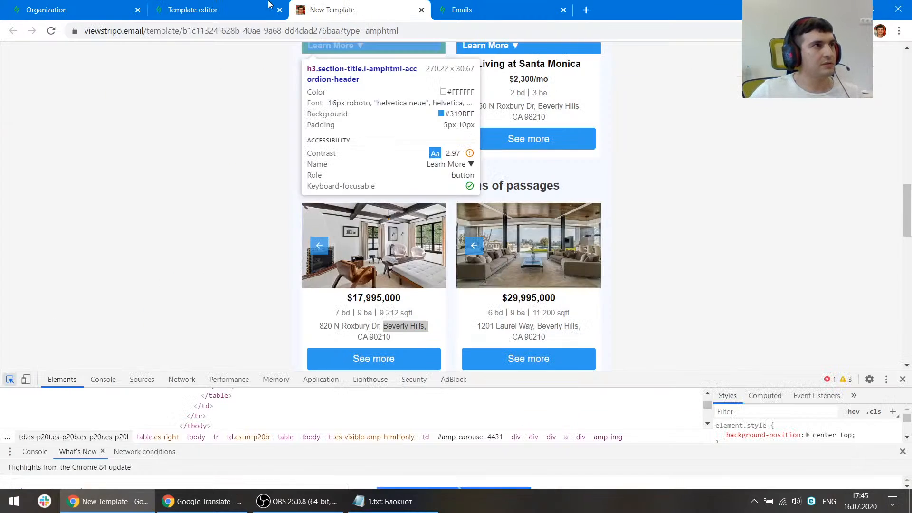
left_click(245, 7)
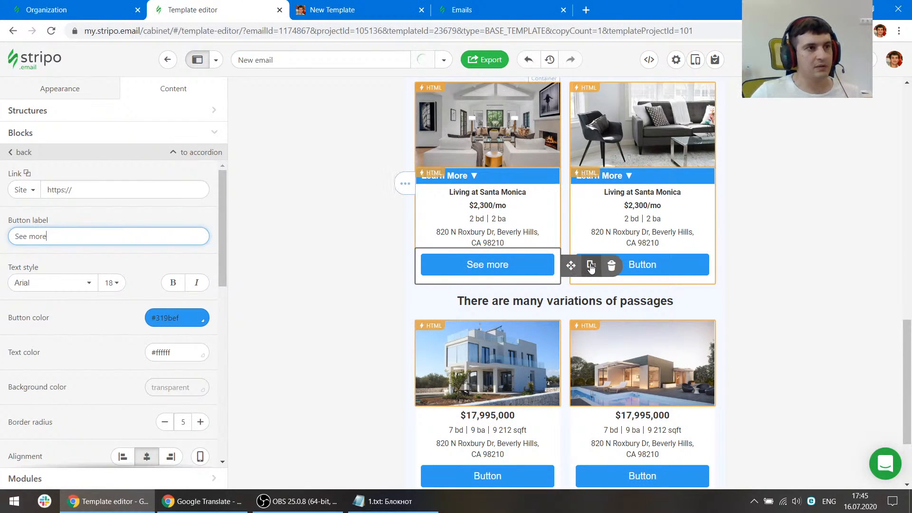
Copy the "See more" button into the second Living at Santa Monica card and delete that card's old button
left_click_drag(592, 268, 671, 272)
left_click(664, 311)
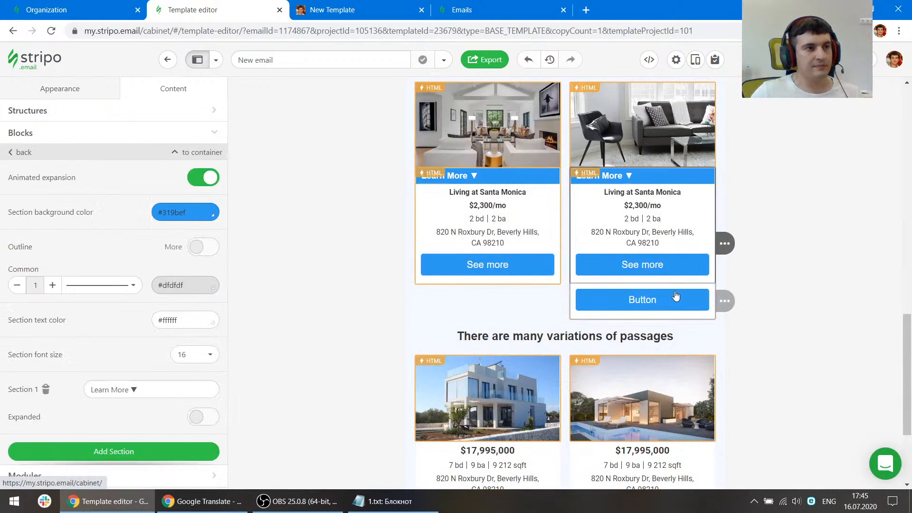
mouse_move(720, 303)
left_click(754, 302)
Place a copy of the "See more" button above the old button in each of the two $17,995,000 cards
scroll(681, 237, "down", 1)
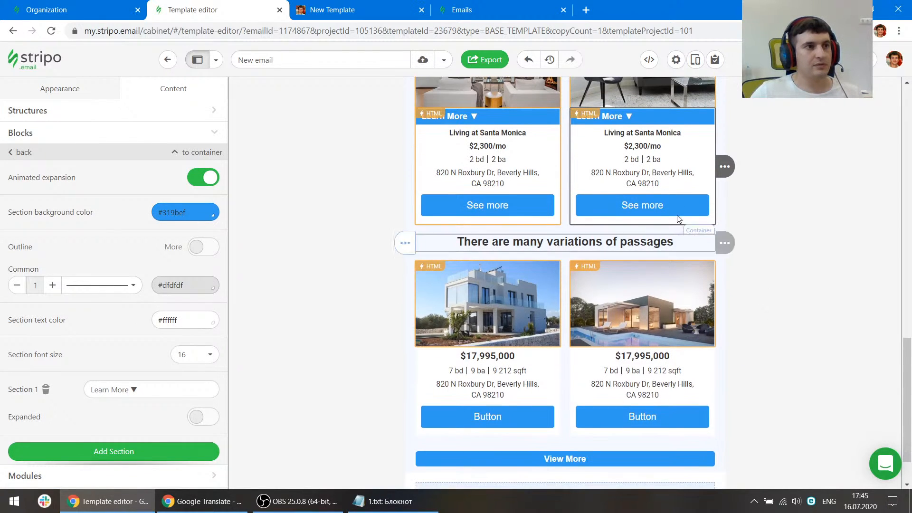
left_click(681, 204)
left_click_drag(728, 205, 696, 404)
scroll(706, 310, "down", 2)
mouse_move(725, 322)
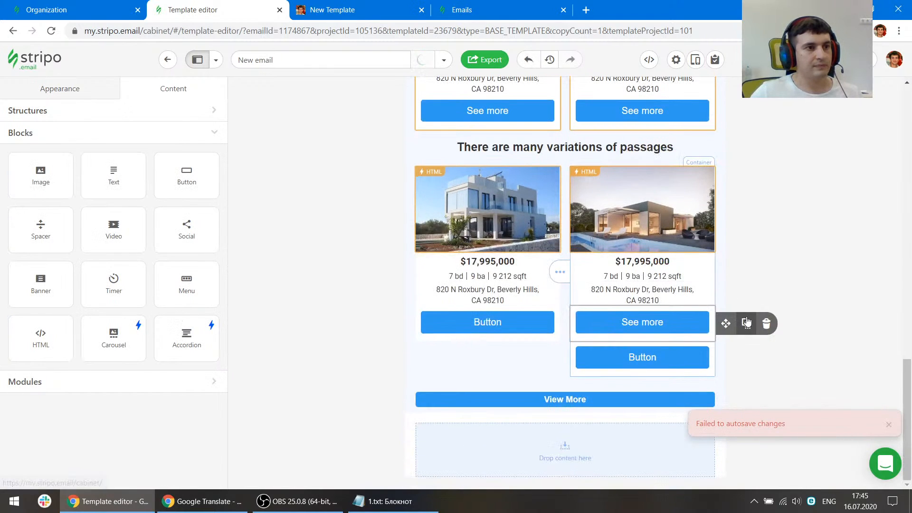
left_click_drag(727, 322, 538, 317)
Delete the leftover "Button" blocks beneath the "See more" buttons in both $17,995,000 cards
mouse_move(560, 358)
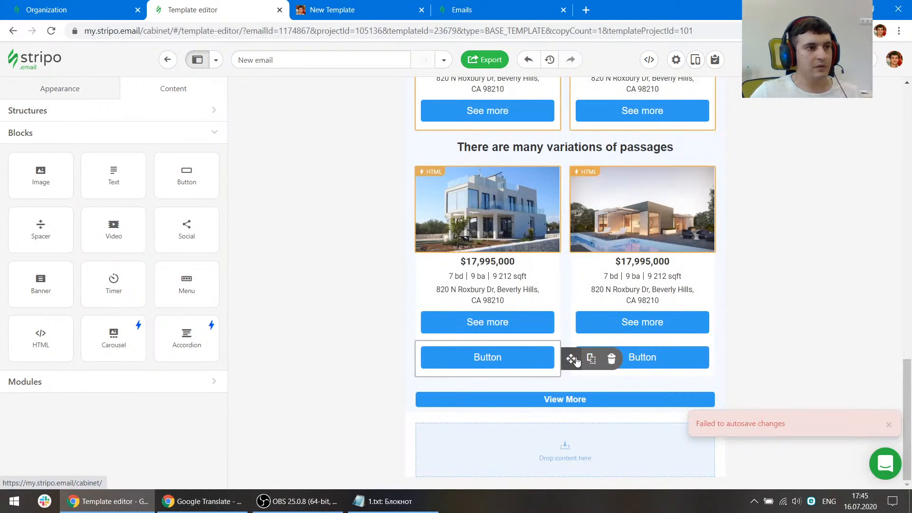
left_click(611, 356)
mouse_move(722, 360)
left_click(767, 357)
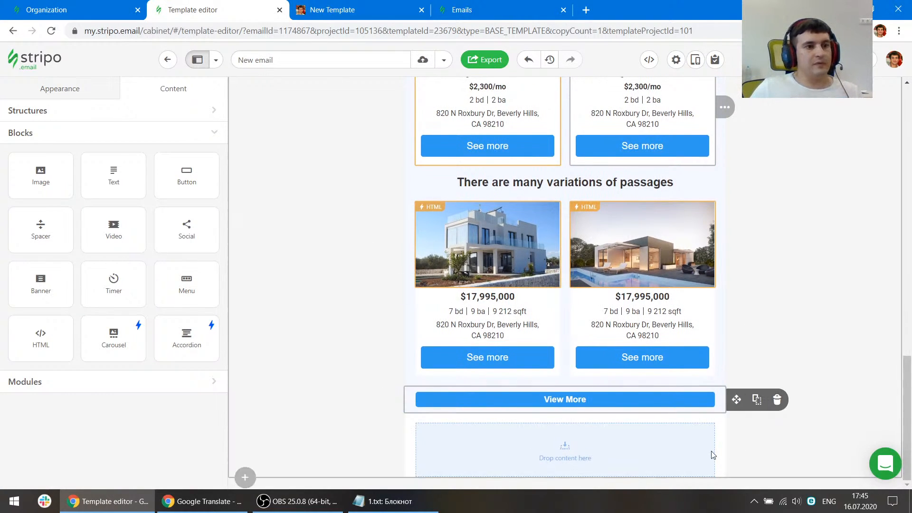
Duplicate the empty structure below the View More button and check the next section in the reference template
left_click(783, 448)
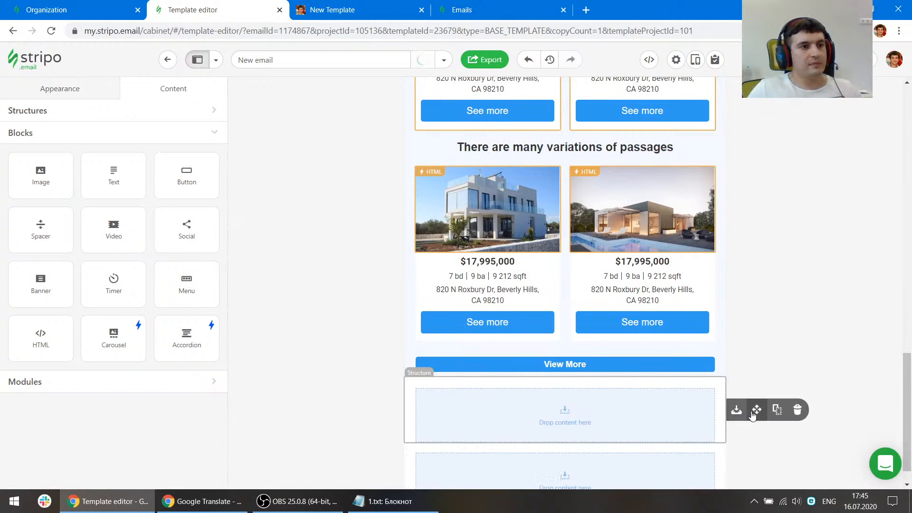
left_click(333, 10)
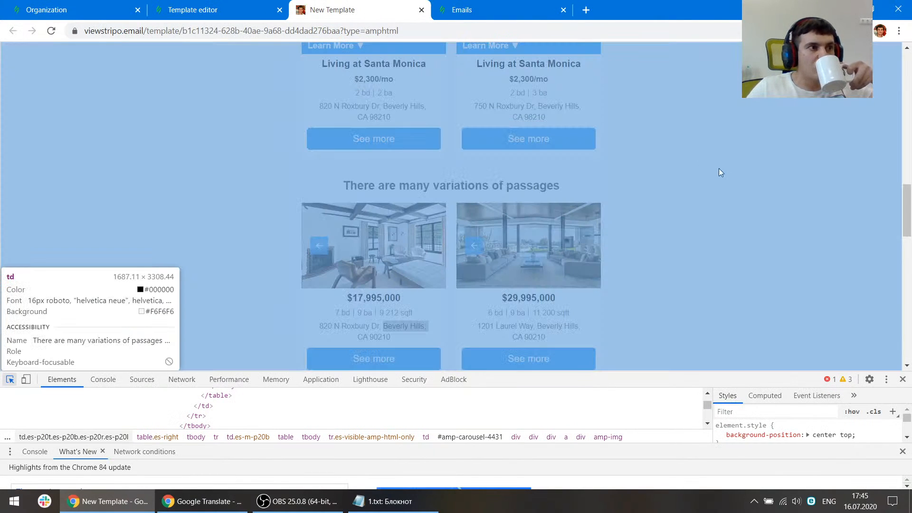
scroll(725, 170, "down", 5)
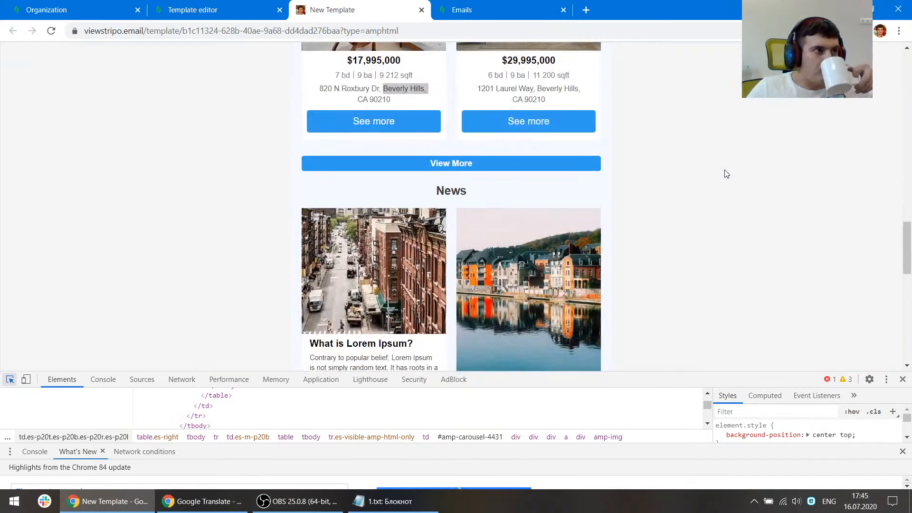
scroll(726, 172, "down", 3)
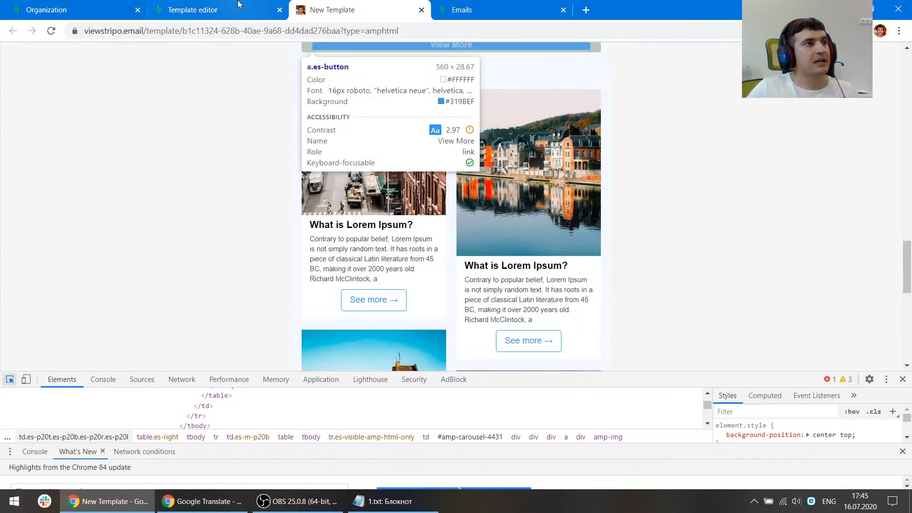
left_click(239, 5)
Copy the "There are many variations of passages" heading structure and place it directly beneath the View More button
scroll(723, 309, "up", 3)
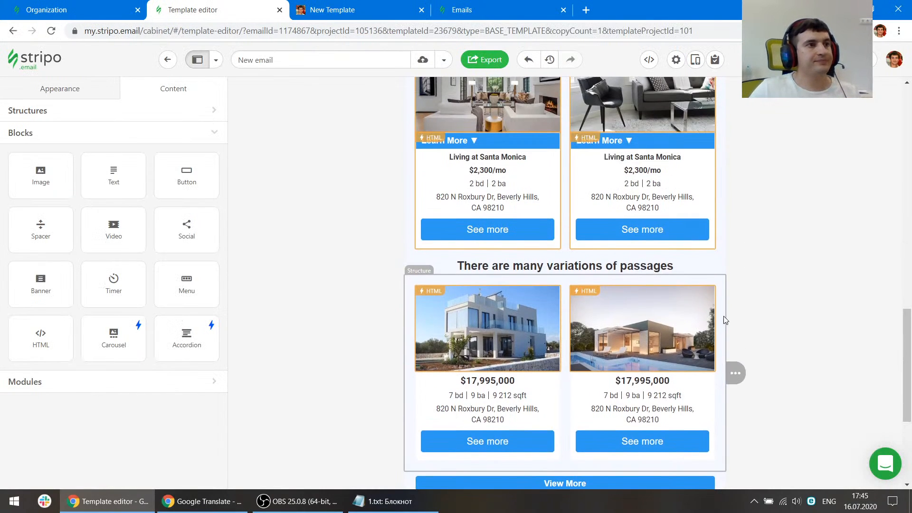
left_click(617, 255)
mouse_move(757, 262)
left_mouse_down()
mouse_move(676, 361)
mouse_move(591, 302)
left_mouse_up()
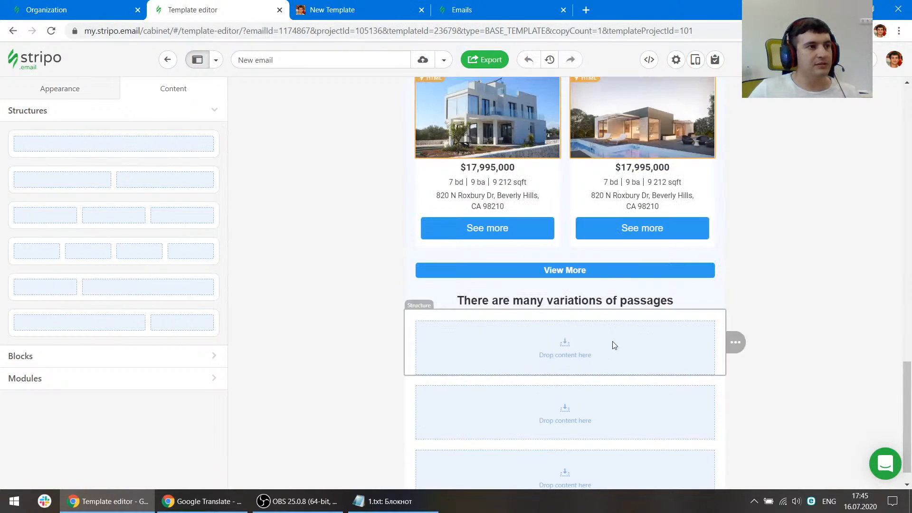
Replace the copied heading's text with "News", as in the reference template
left_click(393, 6)
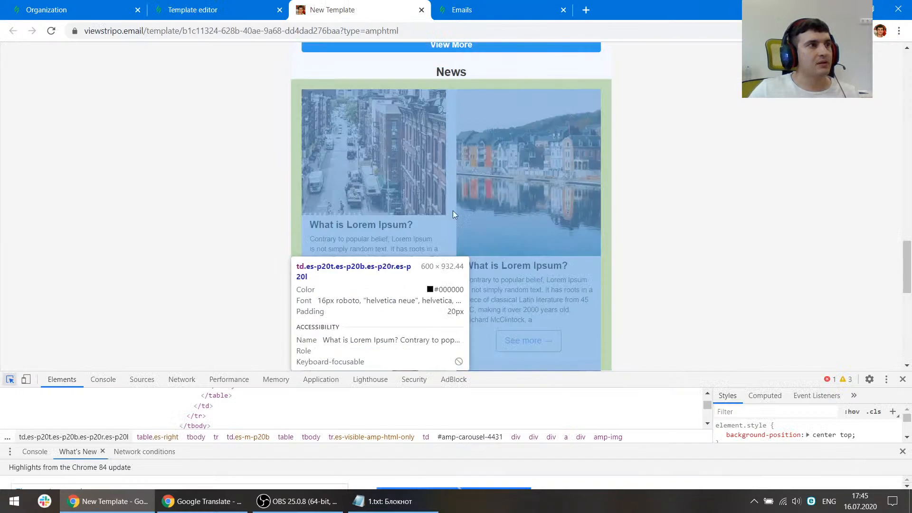
scroll(452, 210, "up", 3)
left_click(234, 7)
left_click_drag(659, 297, 458, 294)
type("N")
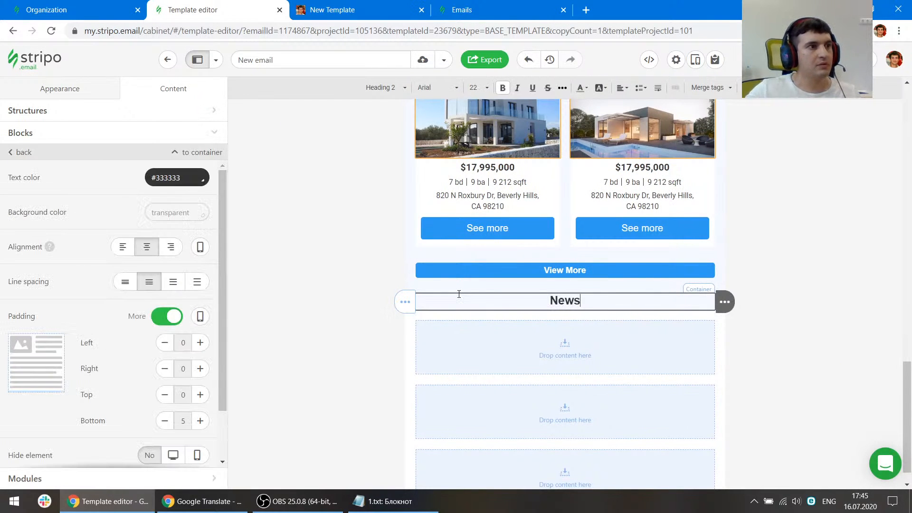
type("ews")
Split the empty structure under the News heading into two equal-width containers, following the reference template's News layout
left_click(381, 9)
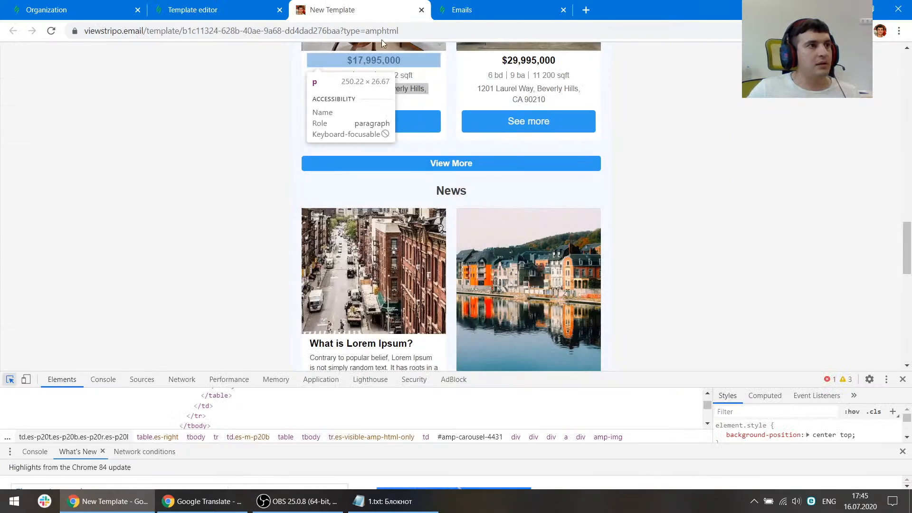
scroll(450, 272, "down", 6)
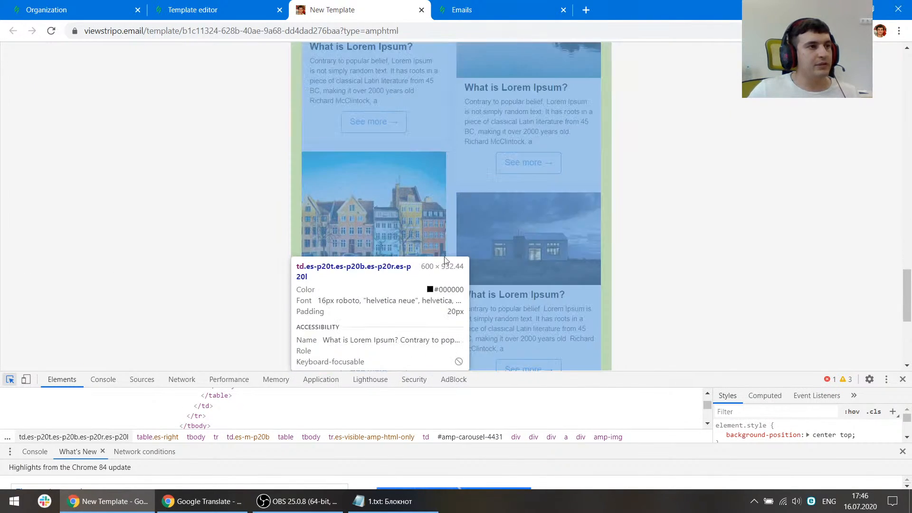
scroll(452, 249, "down", 2)
scroll(452, 253, "up", 8)
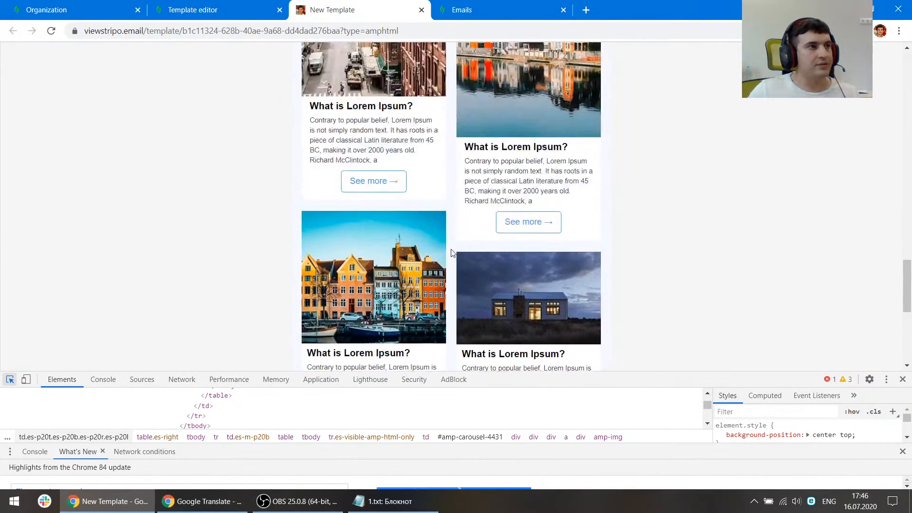
scroll(450, 244, "down", 3)
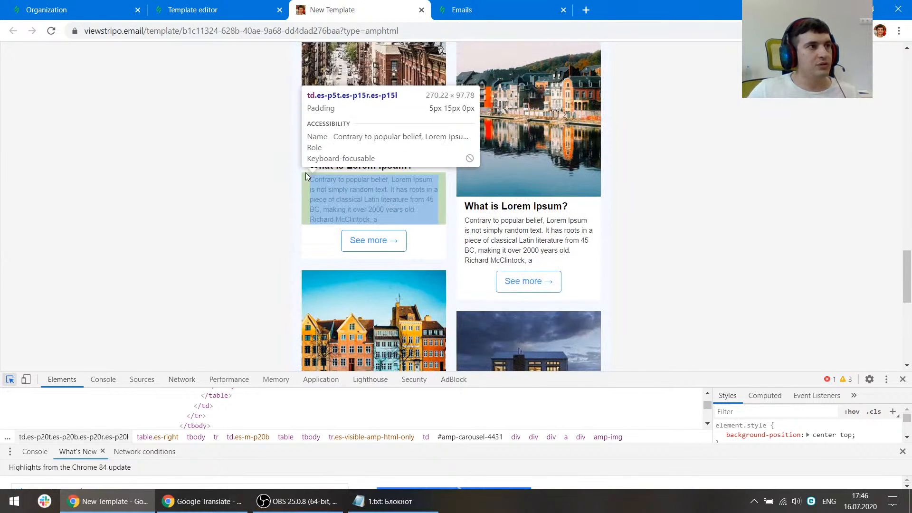
left_click(209, 10)
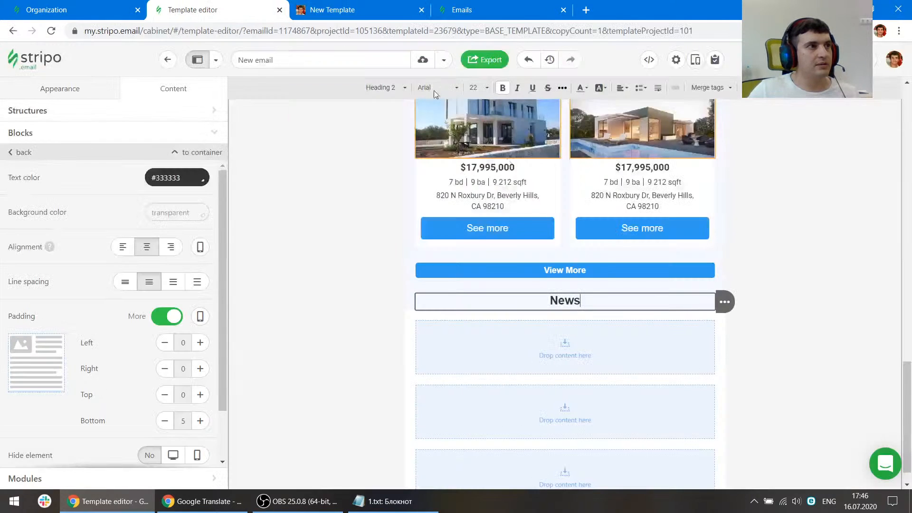
left_click(484, 318)
left_click(194, 187)
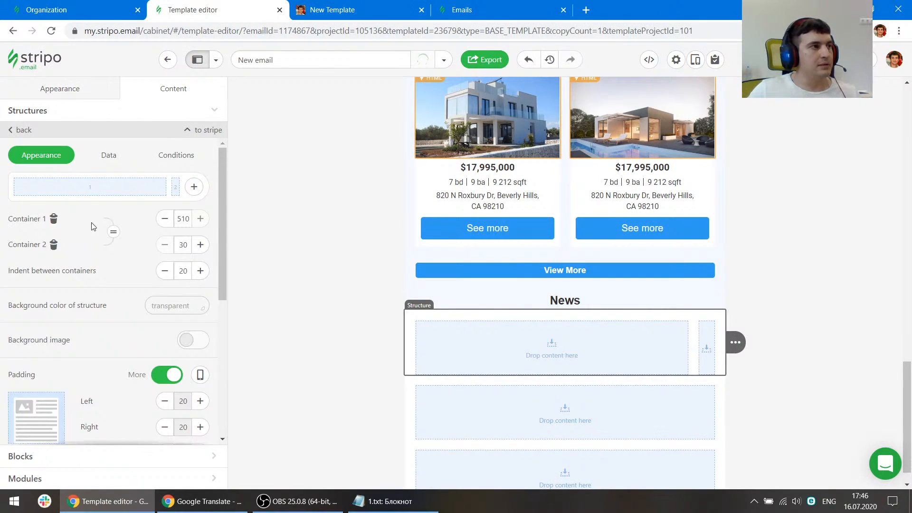
left_click(114, 233)
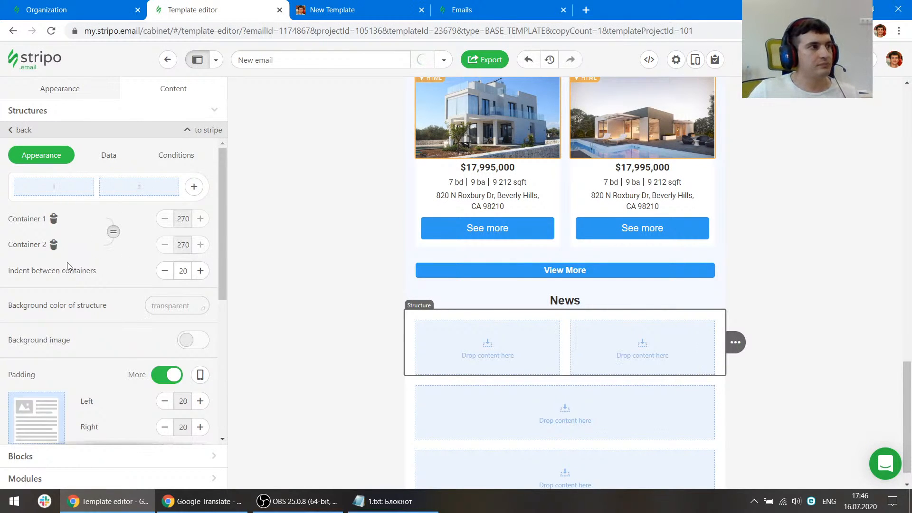
Add an image block, two text blocks and a button block to the first container under the News heading
left_click(473, 361)
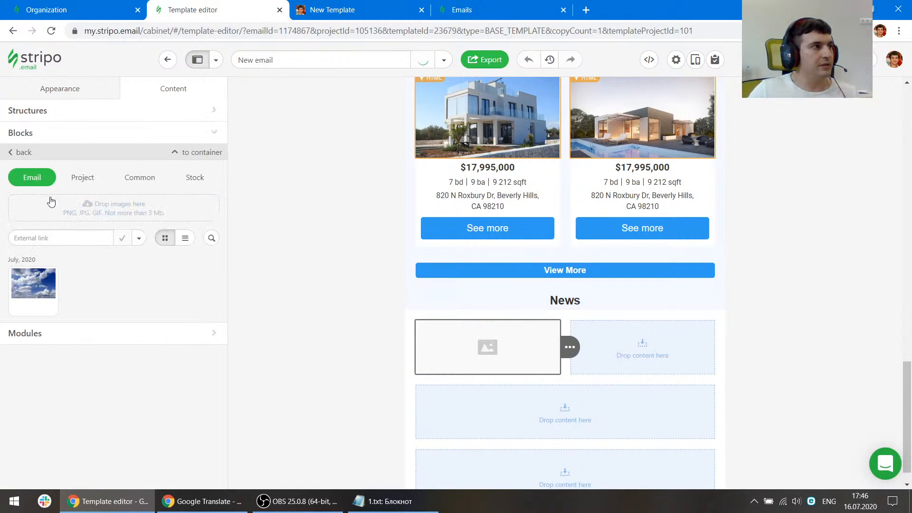
left_click(23, 132)
left_click_drag(112, 178, 413, 376)
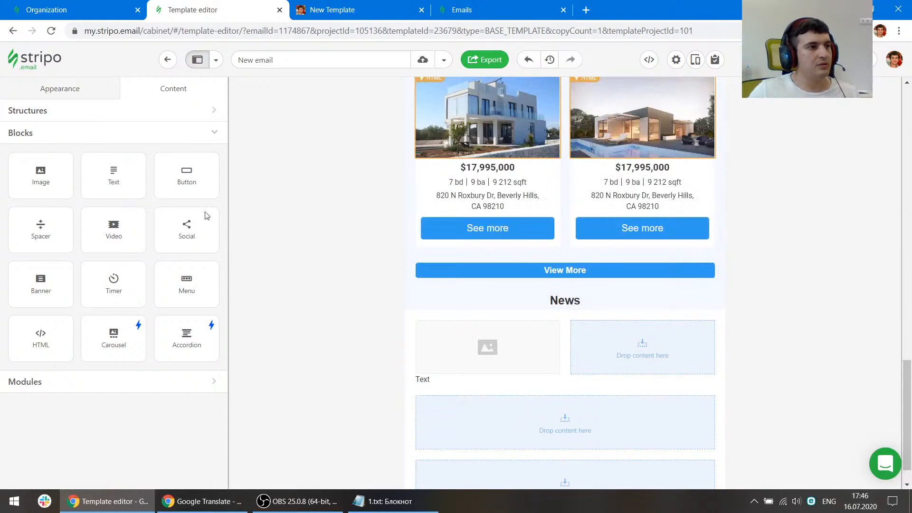
left_click_drag(112, 182, 470, 385)
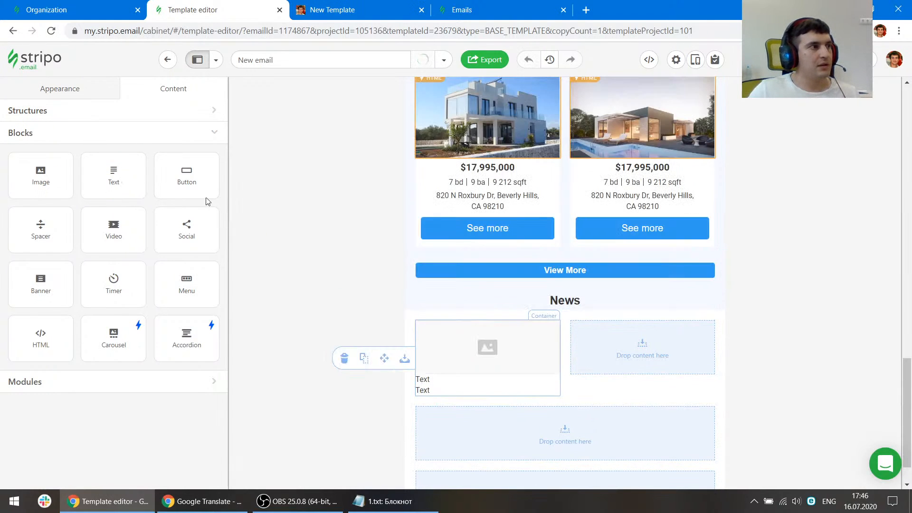
left_click_drag(205, 197, 556, 391)
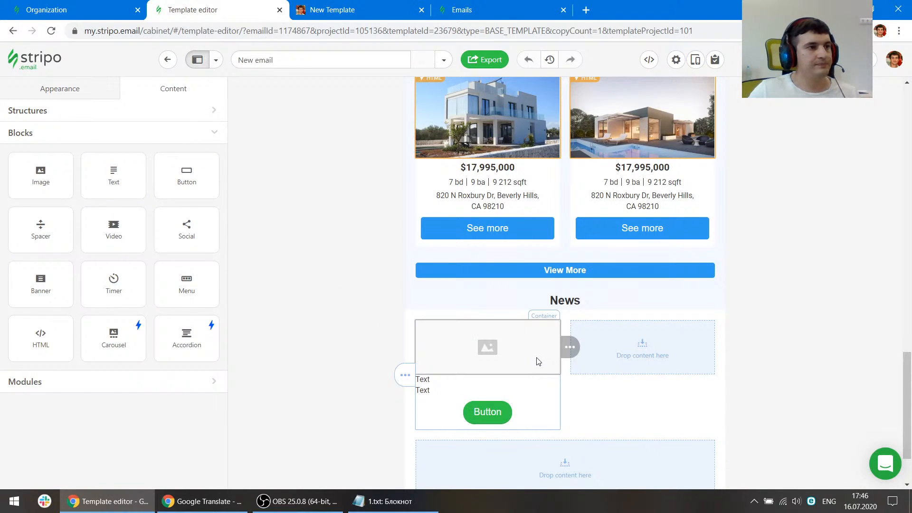
Insert the street photo from the reference template's first News card into the empty image block, using its external image link
left_click(355, 10)
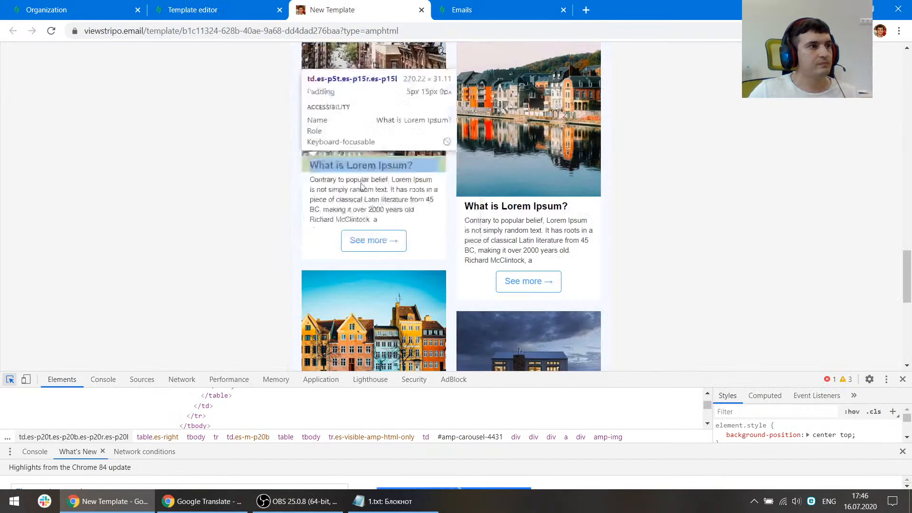
left_click(368, 127)
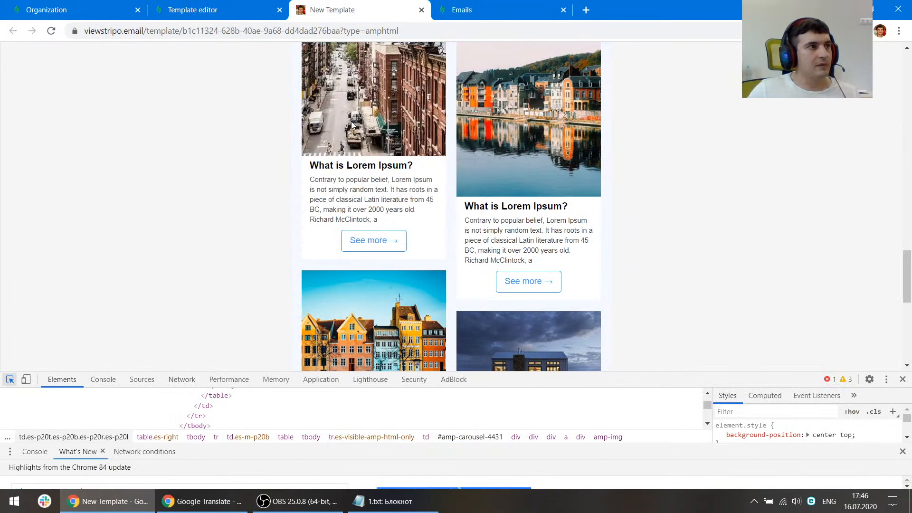
double_click(449, 405)
left_click(153, 4)
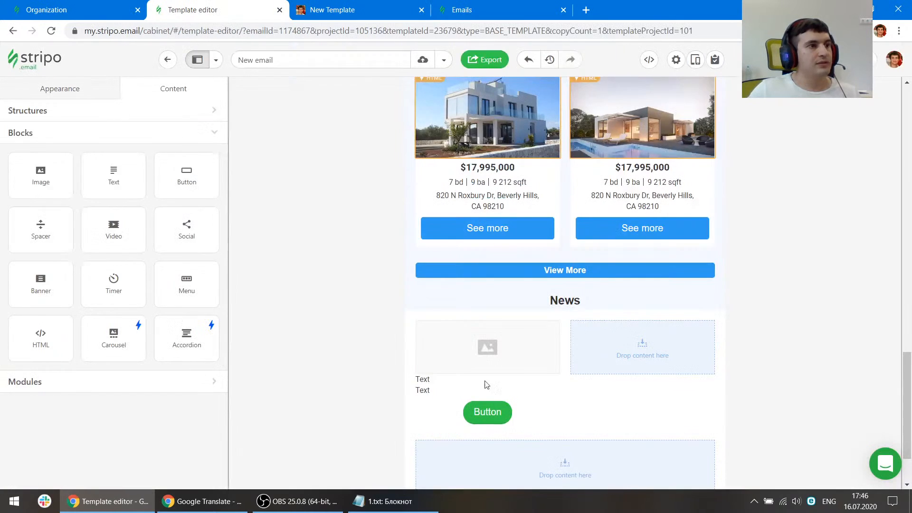
left_click(488, 352)
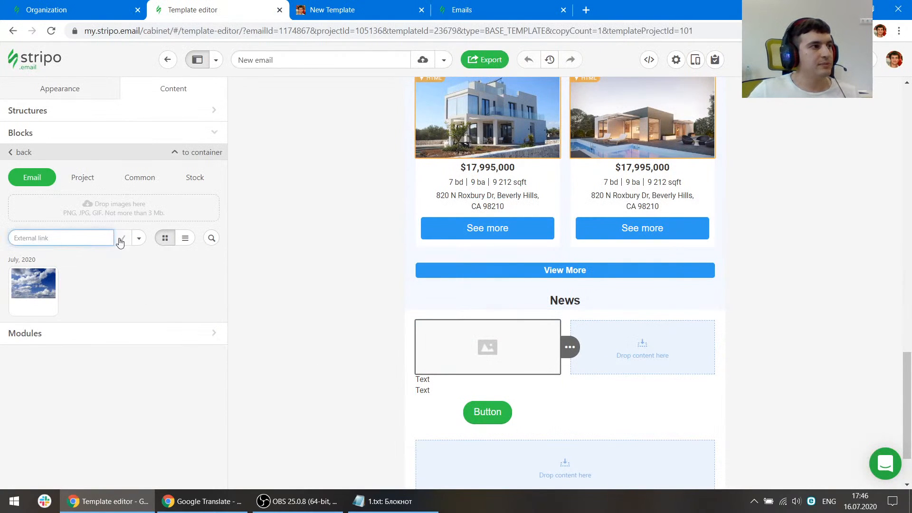
key("ctrl+v")
left_click(139, 238)
left_click(117, 274)
left_click(122, 238)
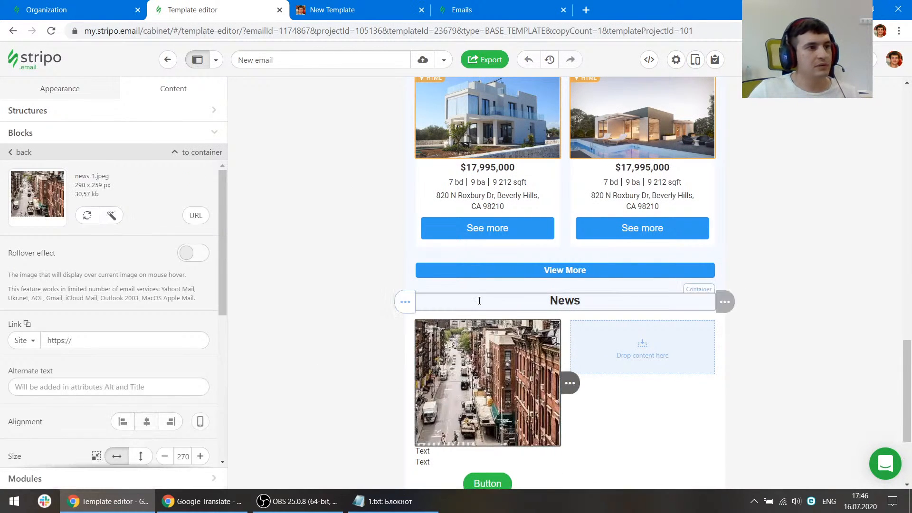
Replace the first text block under the News image with the reference card's bold heading "What is Lorem Ipsum?"
scroll(479, 300, "down", 3)
left_click(332, 10)
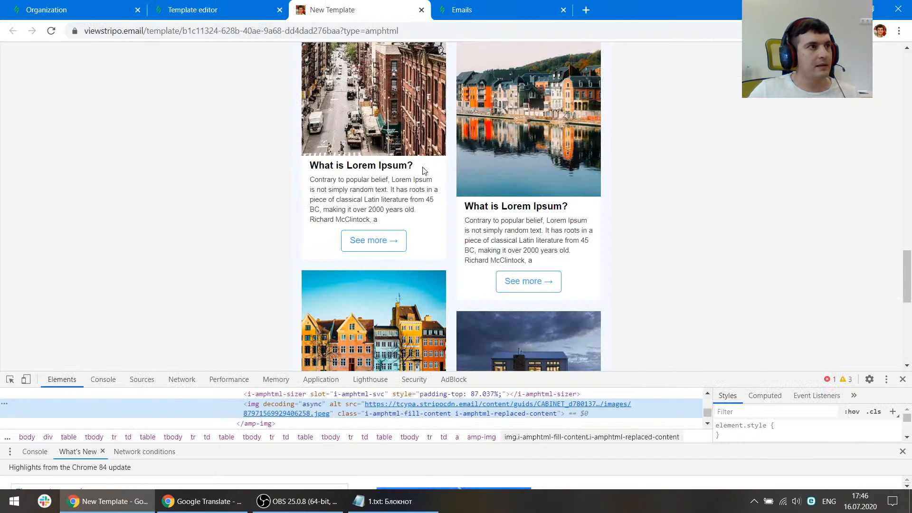
left_click_drag(425, 170, 304, 160)
left_click(193, 10)
left_click(449, 298)
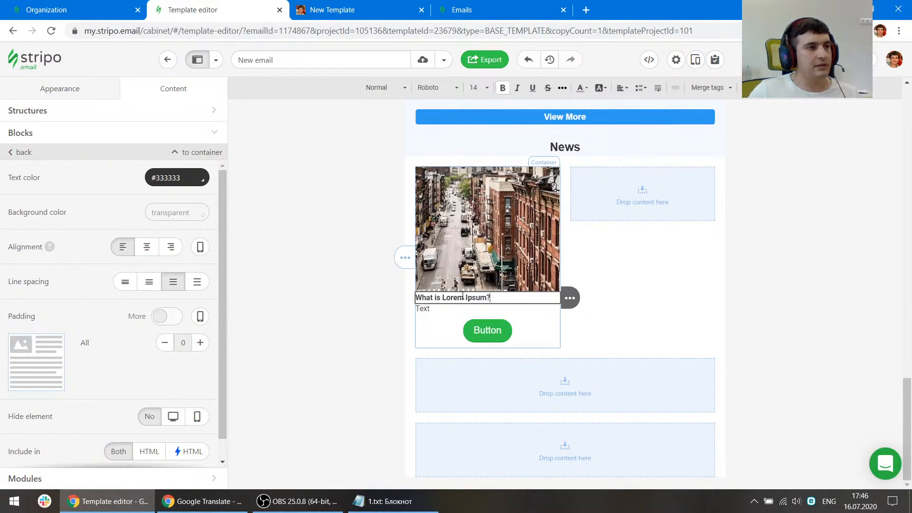
Replace the second text block with the reference card's paragraph beginning "Contrary to popular belief, Lorem Ipsum"
left_click(332, 9)
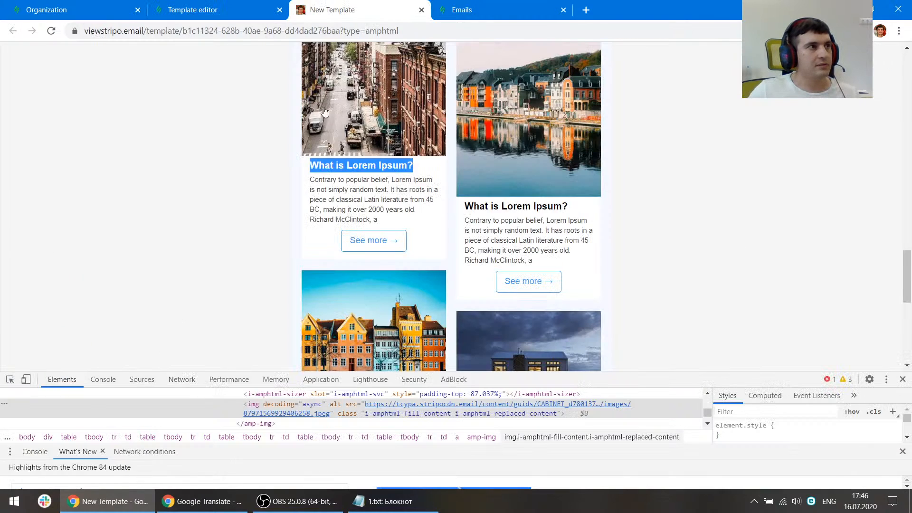
left_click(10, 379)
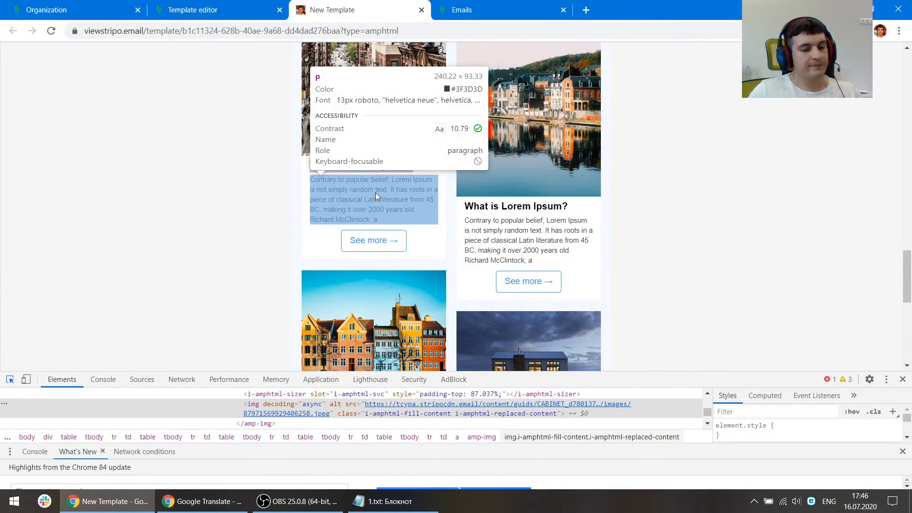
key("F12")
left_click_drag(397, 222, 312, 180)
key("ctrl+c")
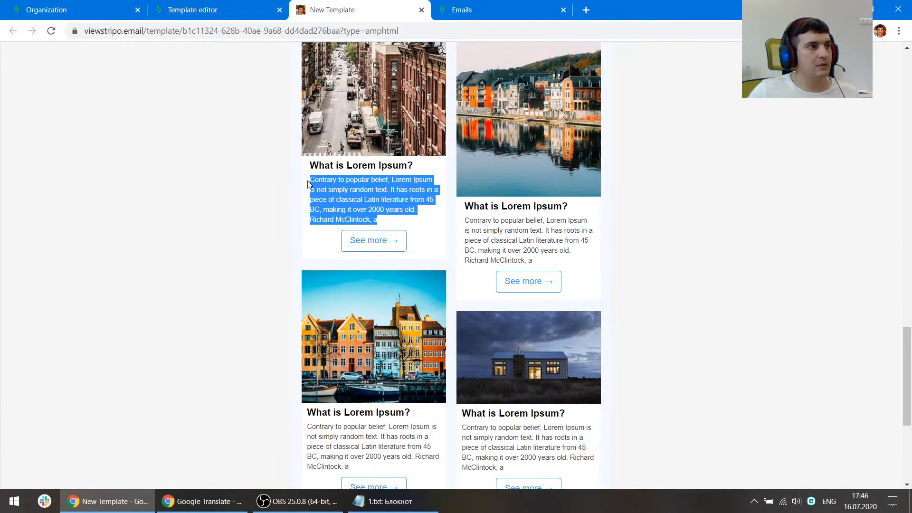
left_click(234, 5)
left_click(458, 306)
key("ctrl+a")
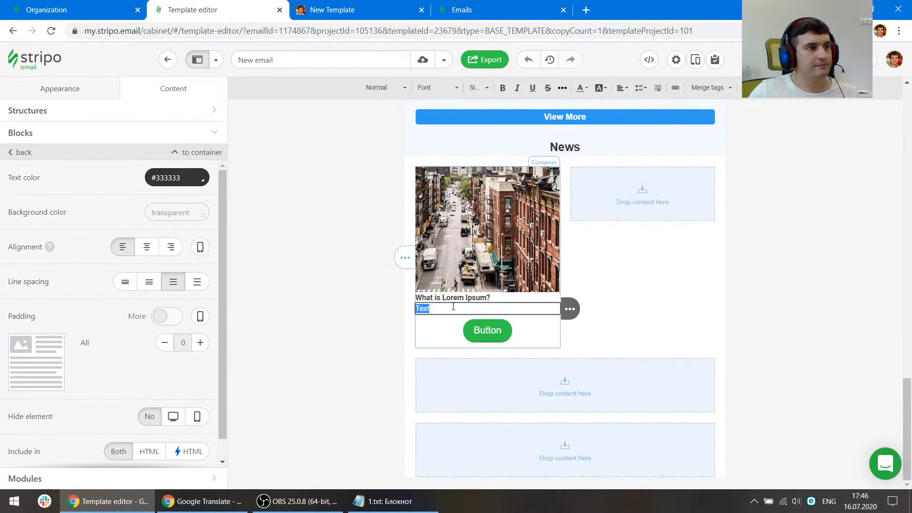
key("ctrl+v")
Increase the font size of the "What is Lorem Ipsum?" heading under the News image
left_click(490, 291)
left_click(492, 297)
key("ctrl+a")
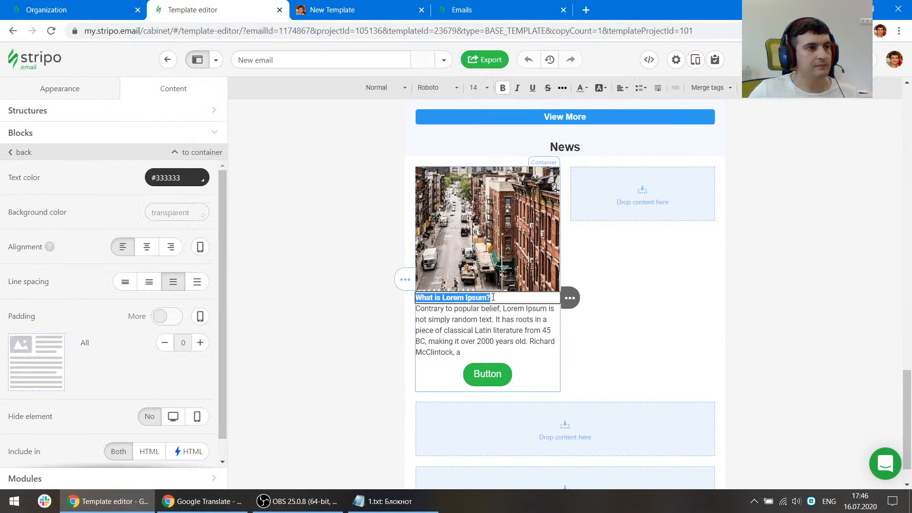
left_click(475, 87)
scroll(488, 179, "down", 3)
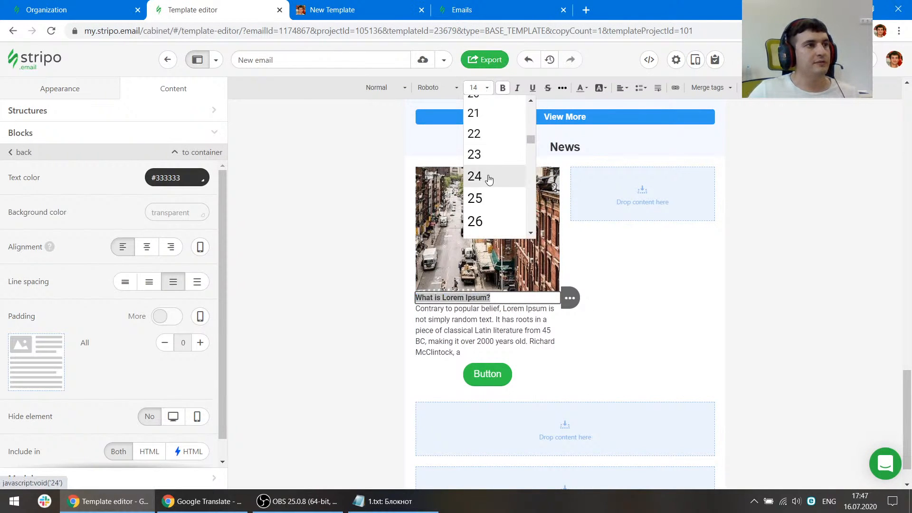
scroll(490, 157, "up", 1)
left_click(476, 117)
Set the font size of the News card's "Contrary to popular belief" paragraph to 13
left_click(465, 345)
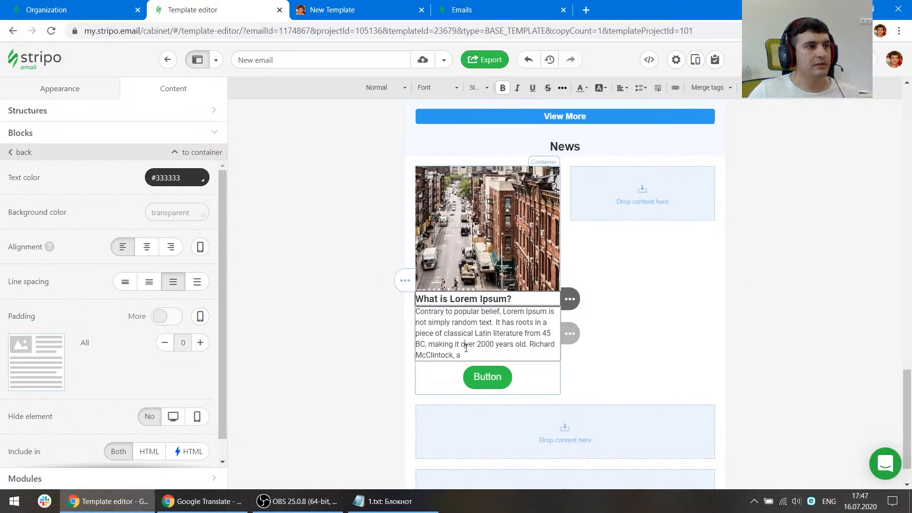
key("ctrl+a")
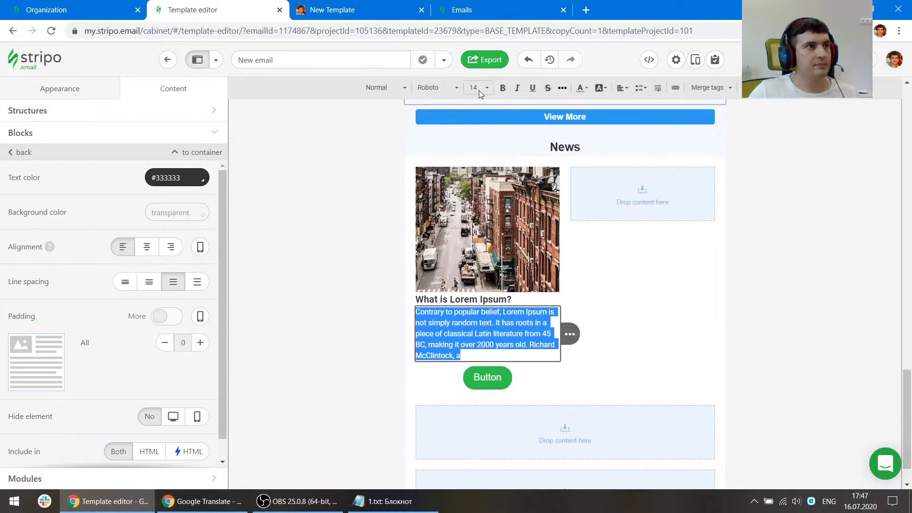
left_click(475, 88)
left_click(475, 234)
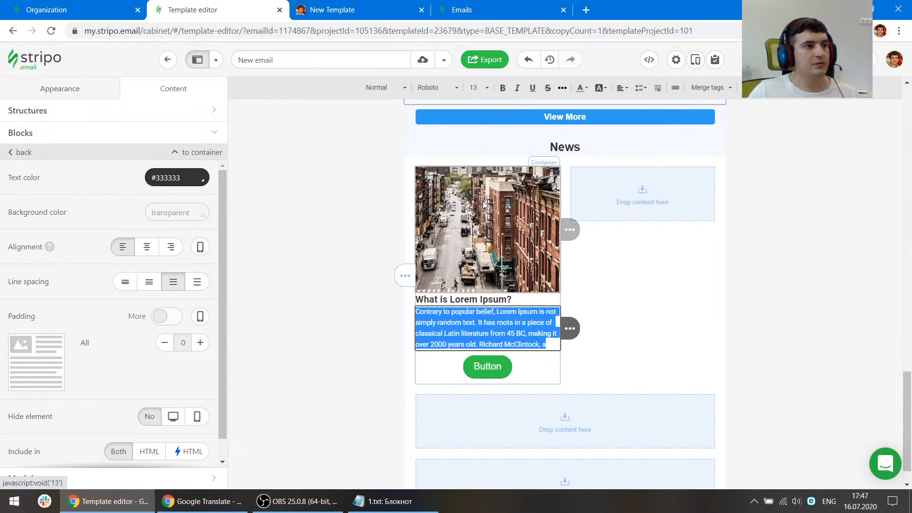
Label the News card's button "See more →", taking the arrow text from the reference template
scroll(504, 252, "down", 1)
left_click(508, 264)
left_click(352, 7)
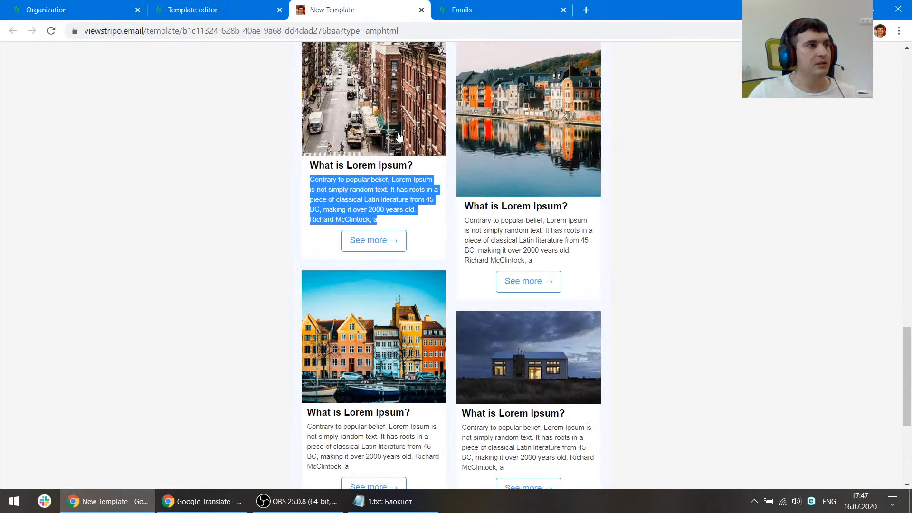
left_click(264, 4)
scroll(356, 336, "up", 1)
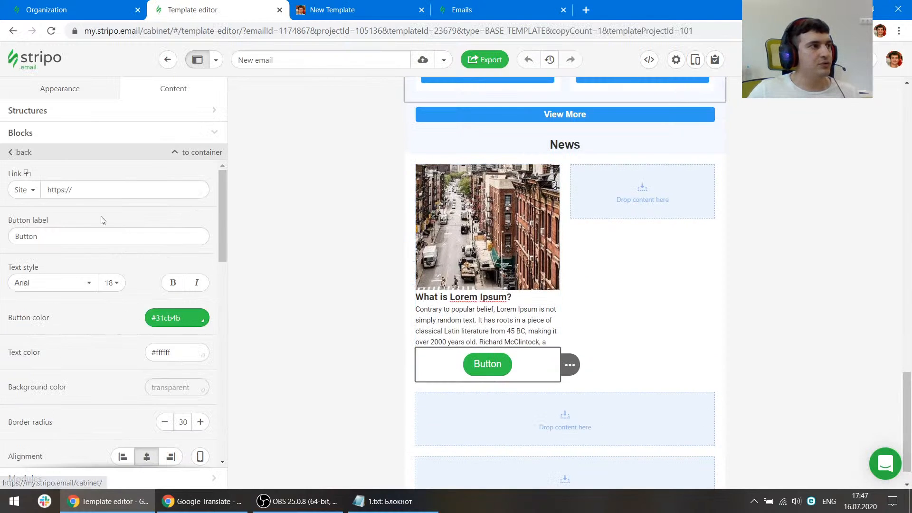
left_click_drag(40, 236, 1, 243)
type("see more")
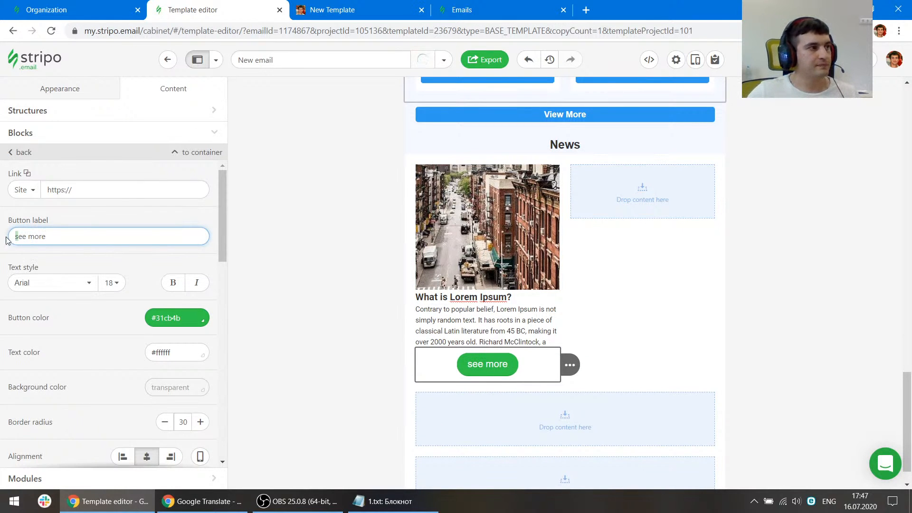
left_click(333, 9)
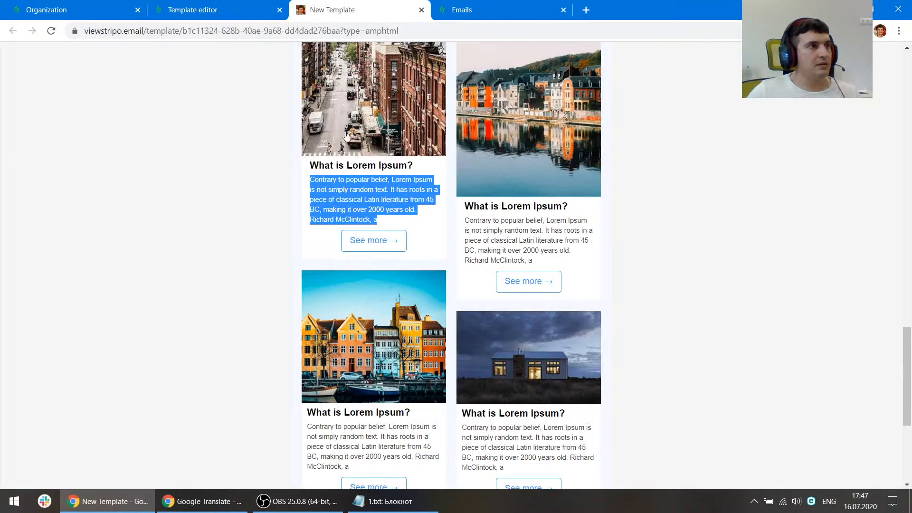
left_click(412, 243)
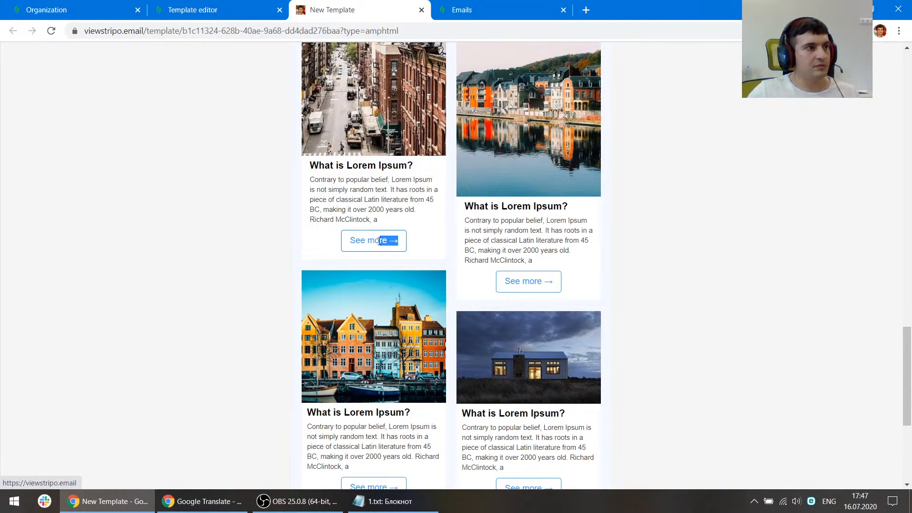
left_click(228, 7)
left_click(88, 236)
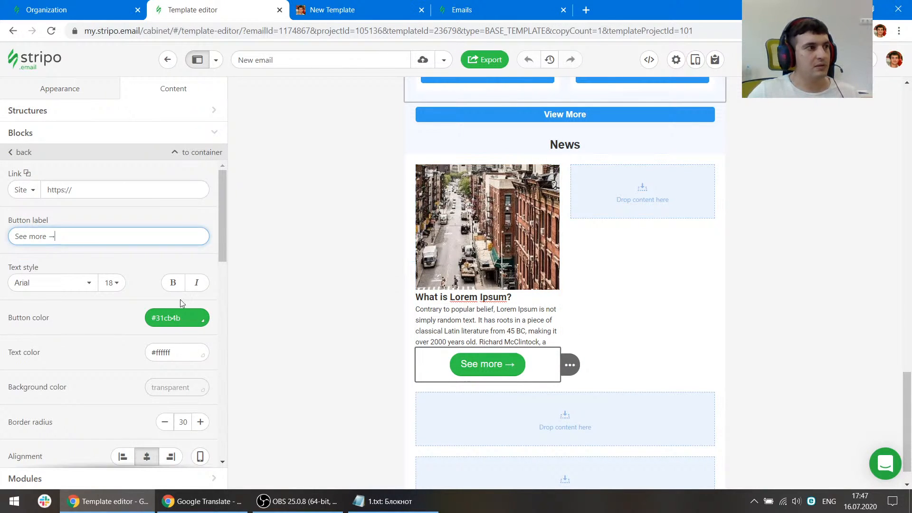
Set the News card's button colour to #319bef and switch its border from separate sides to common settings
left_click(181, 318)
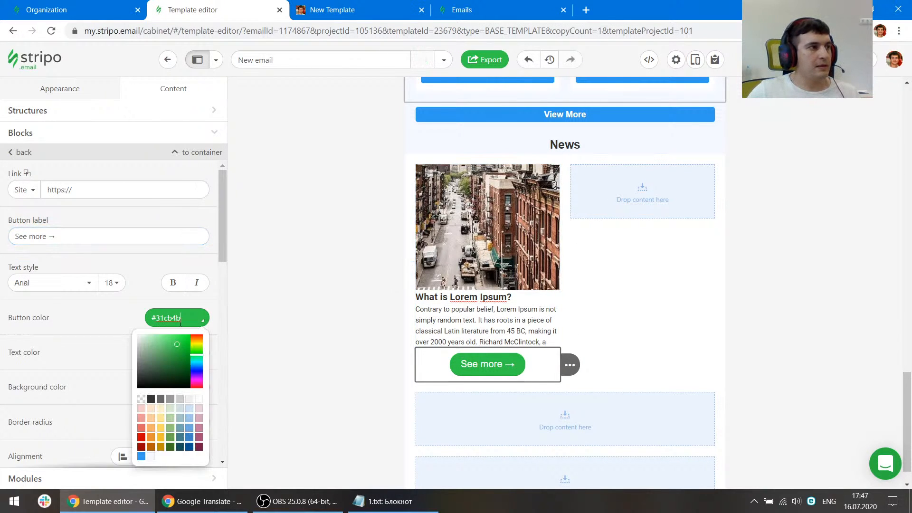
left_click(142, 457)
scroll(136, 362, "down", 3)
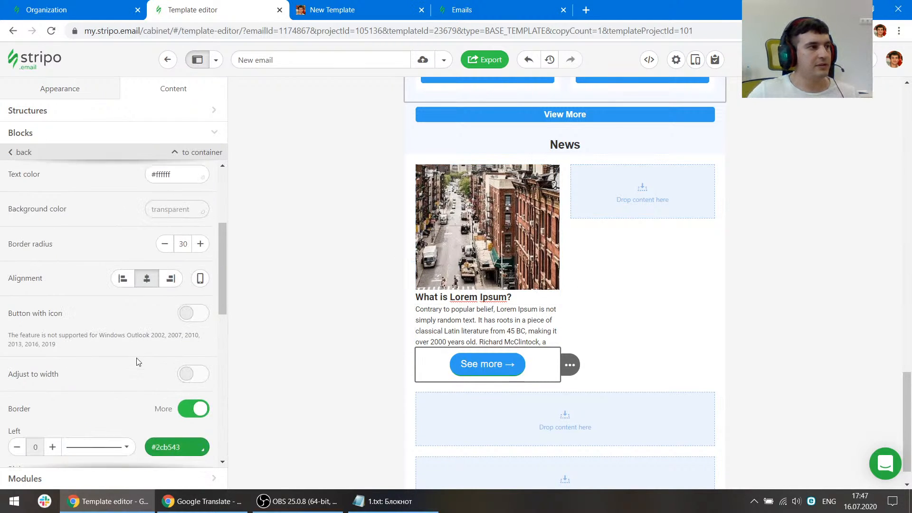
scroll(136, 363, "down", 1)
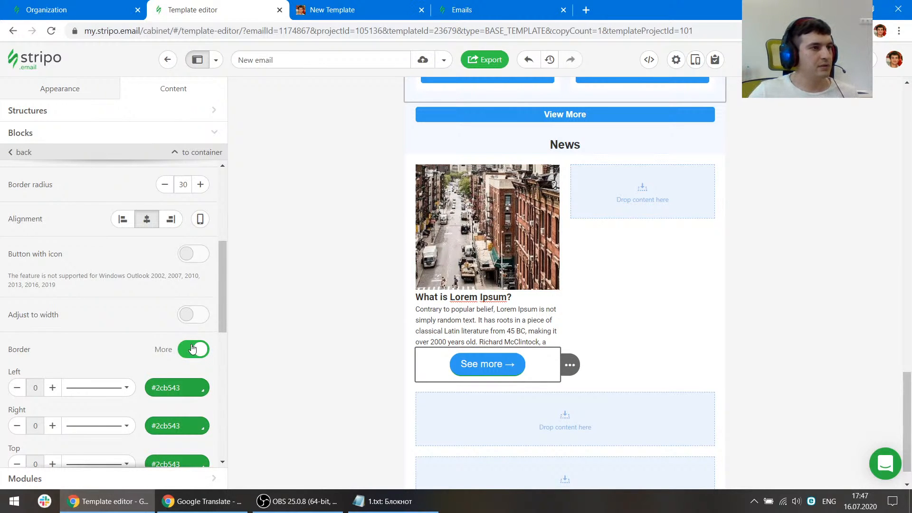
left_click(193, 349)
Inspect the reference "See more →" button's styling and set the News card button's border radius to 5
left_click(366, 5)
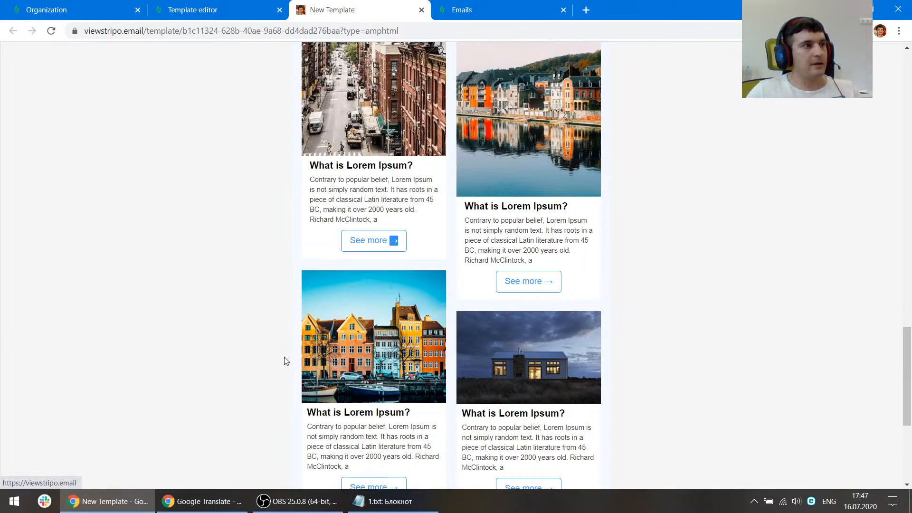
key("ctrl+shift+i")
scroll(190, 309, "up", 1)
left_click(10, 380)
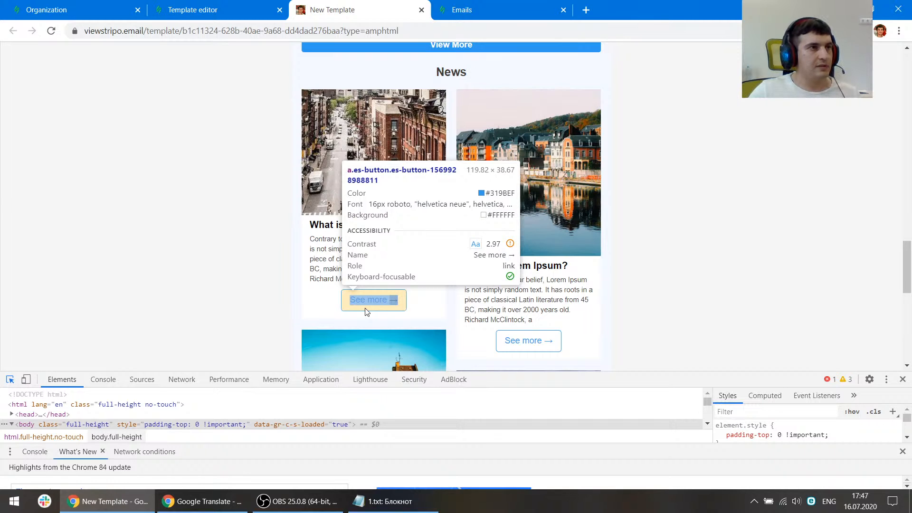
left_click(265, 7)
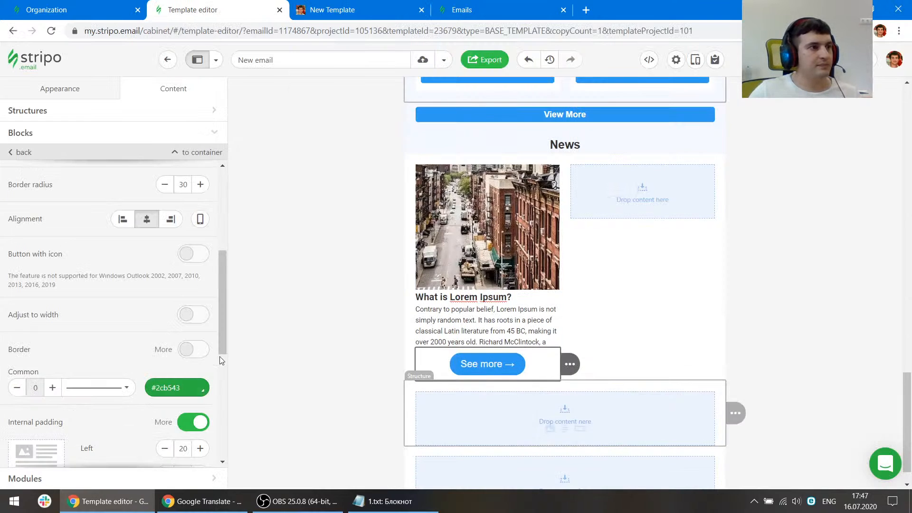
scroll(128, 347, "down", 2)
scroll(128, 346, "down", 4)
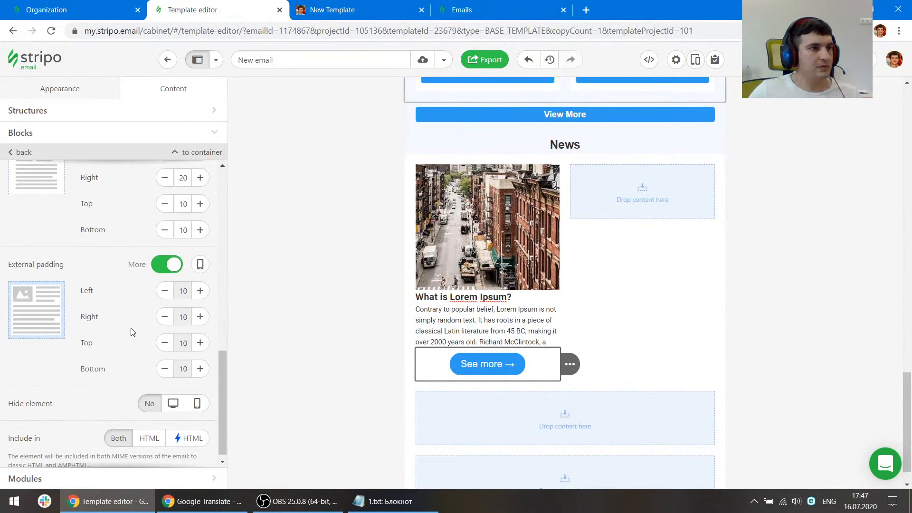
scroll(131, 331, "up", 5)
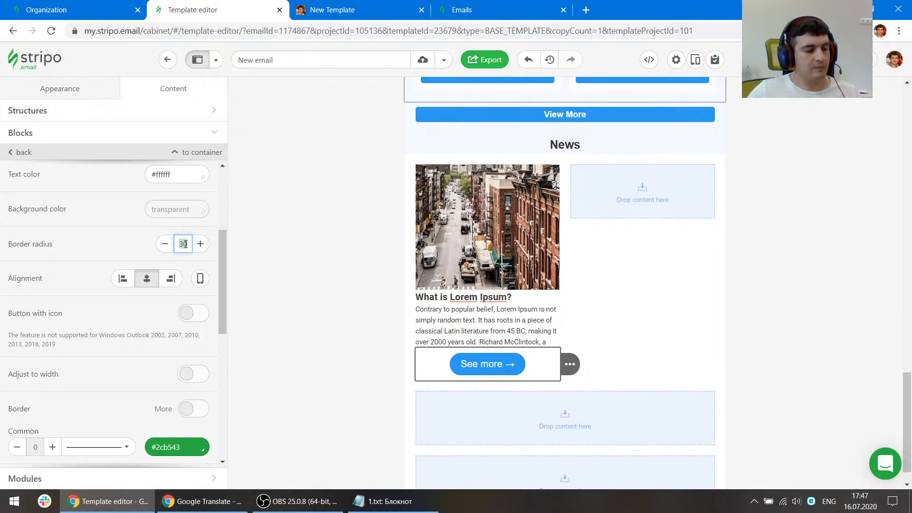
left_click(126, 258)
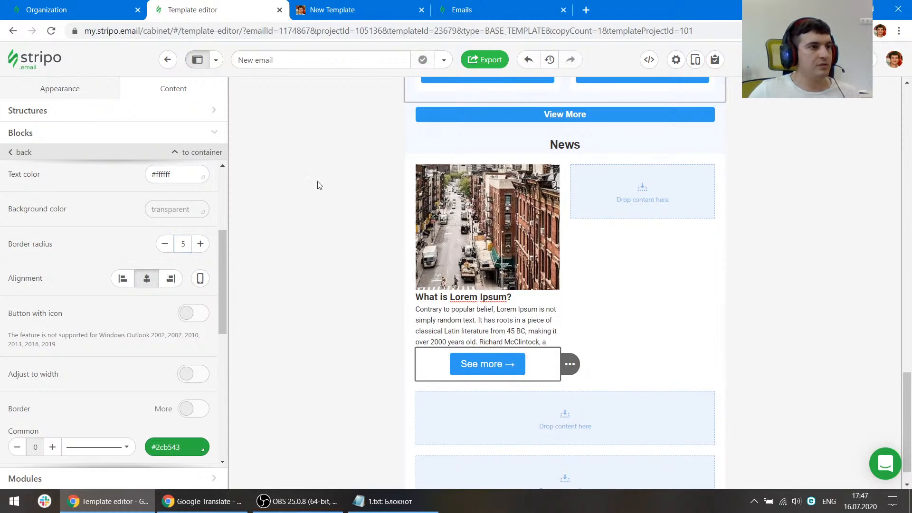
Set the News card button's colour to #ffffff and its text colour to #319bef, reusing the button's former blue
scroll(162, 349, "up", 4)
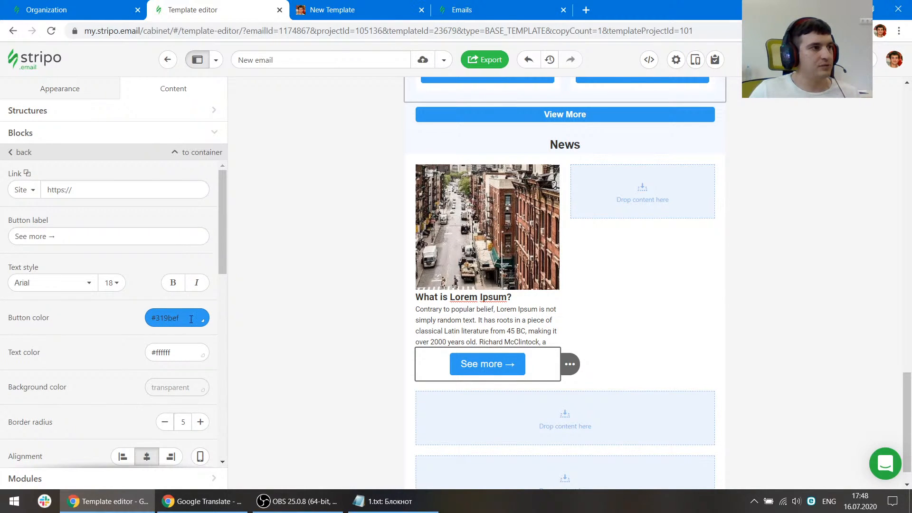
left_click_drag(188, 319, 117, 318)
key("ctrl+c")
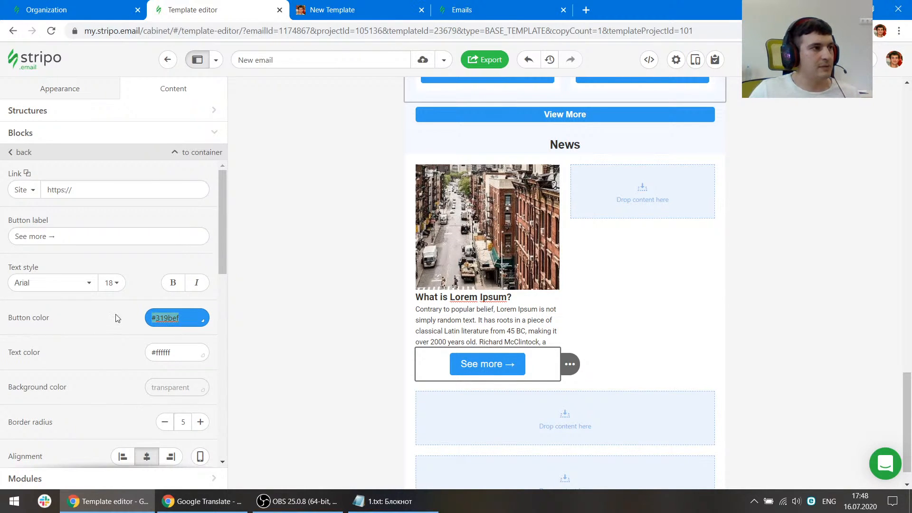
left_click(192, 316)
left_click(199, 397)
left_click(178, 353)
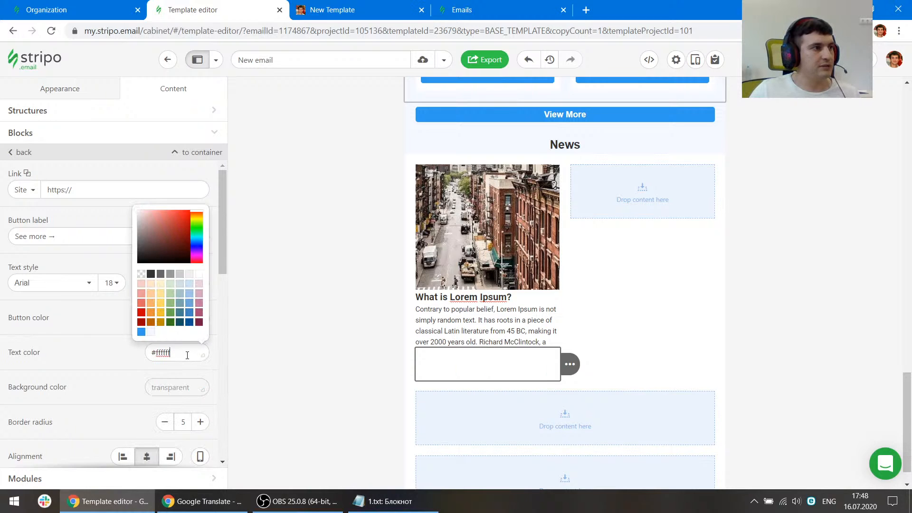
left_click(143, 355)
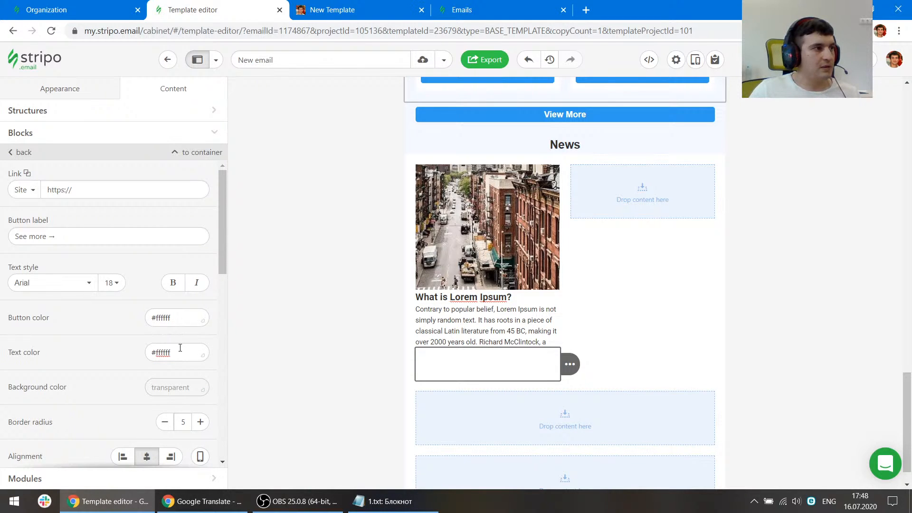
left_click_drag(180, 348, 110, 350)
key("ctrl+v")
Give the News card's "See more →" button a common border of width 1 in #319bef, checking it against the reference template
scroll(109, 349, "down", 4)
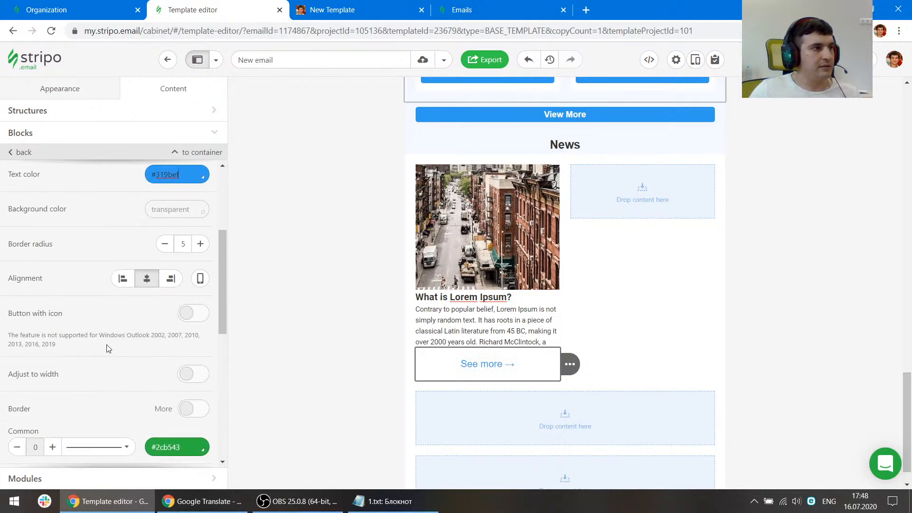
scroll(111, 345, "up", 3)
scroll(124, 334, "down", 6)
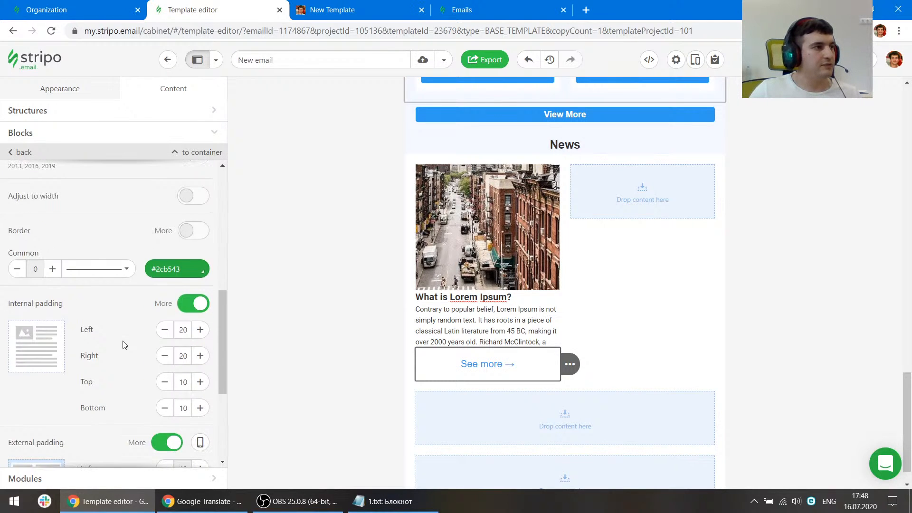
scroll(95, 328, "up", 1)
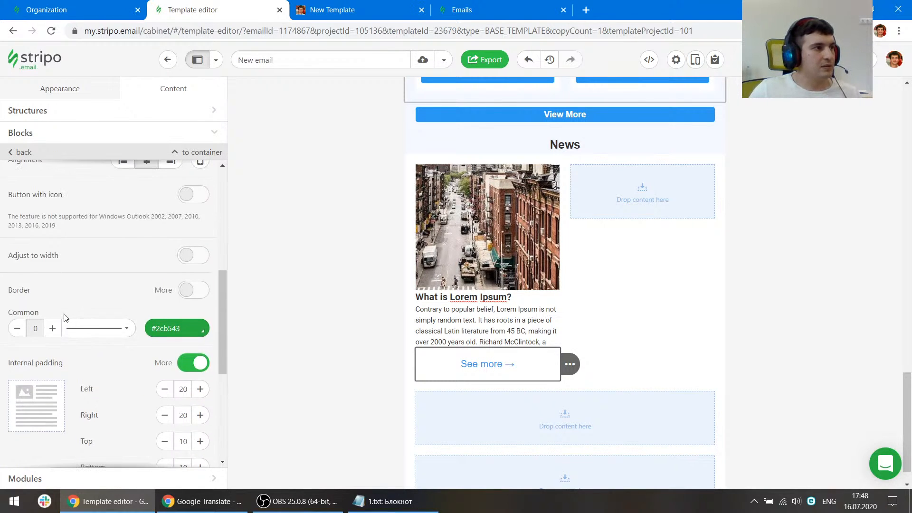
scroll(86, 323, "up", 3)
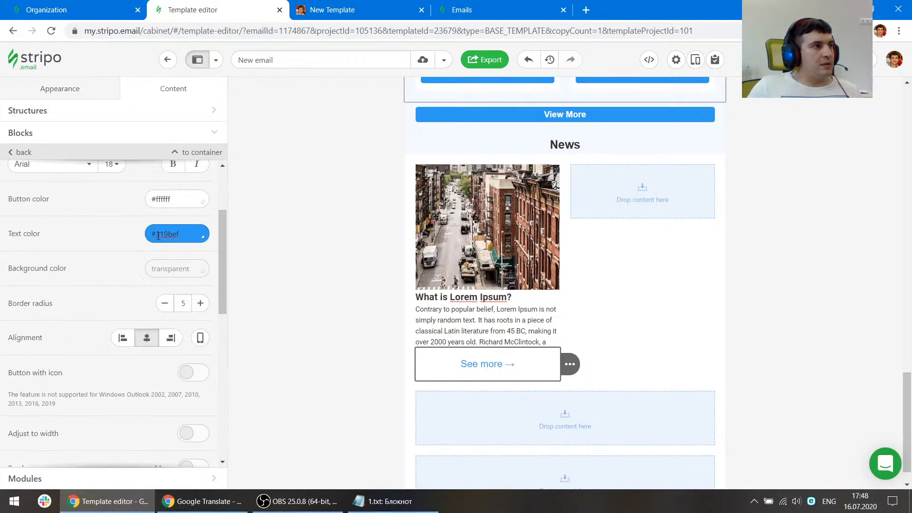
scroll(100, 303, "down", 3)
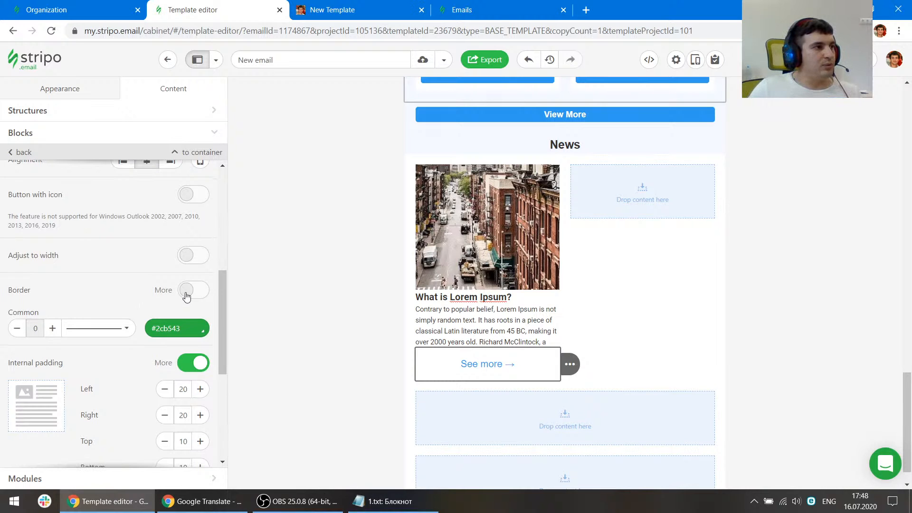
left_click(52, 329)
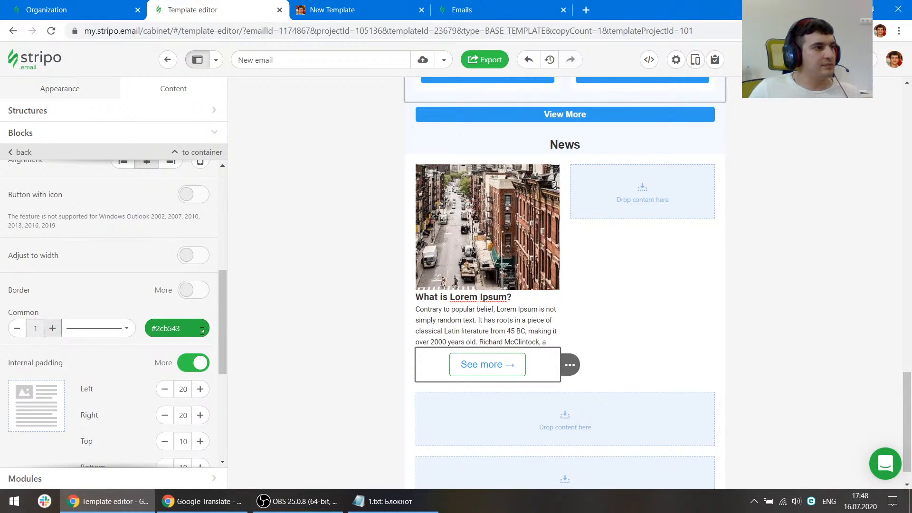
left_click(349, 7)
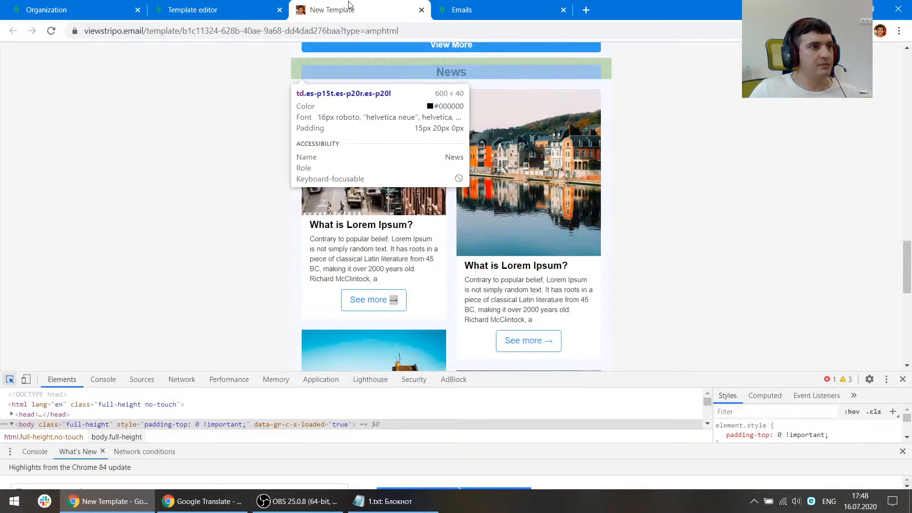
left_click(373, 261)
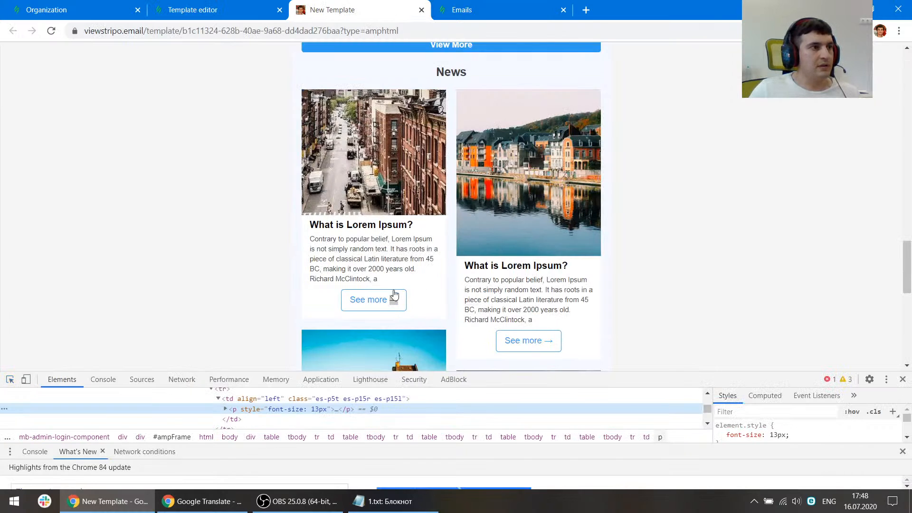
left_click(245, 6)
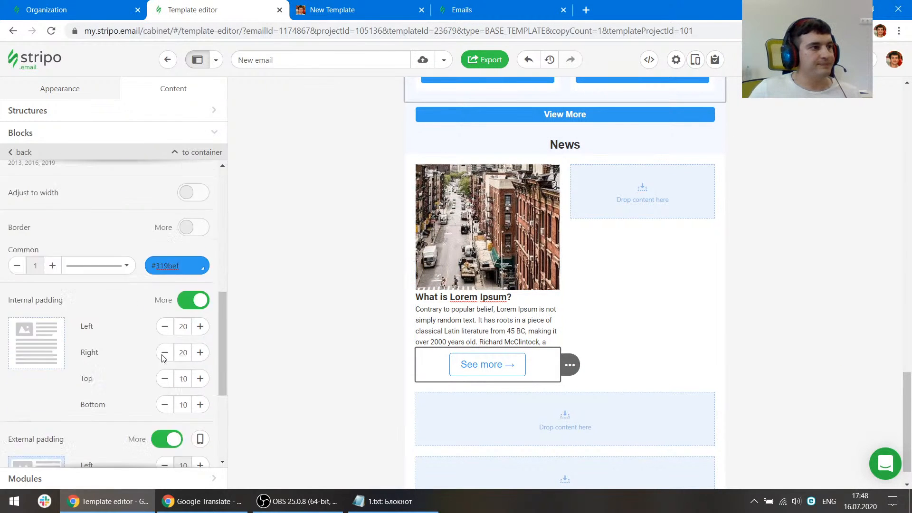
Inspect the reference "See more →" button's font and set the News card button's font size to 16
scroll(164, 358, "down", 1)
left_click(352, 9)
scroll(376, 304, "down", 1)
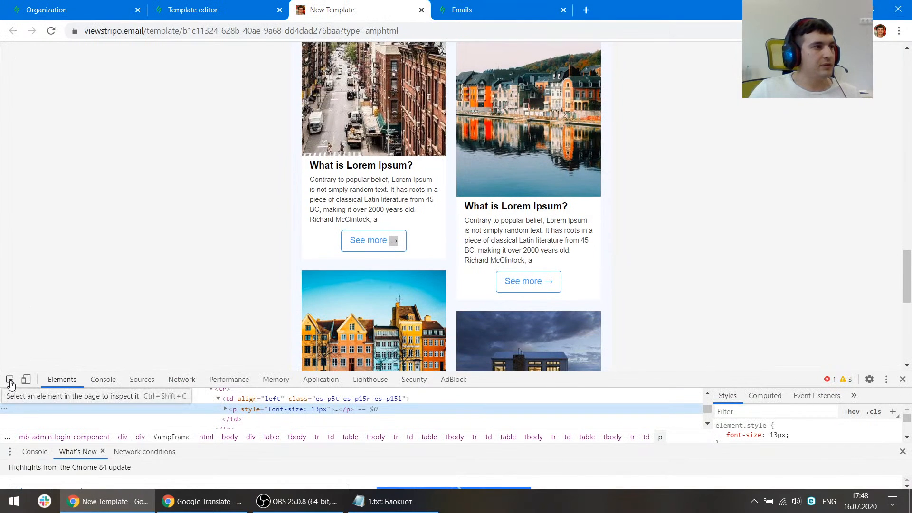
left_click(10, 380)
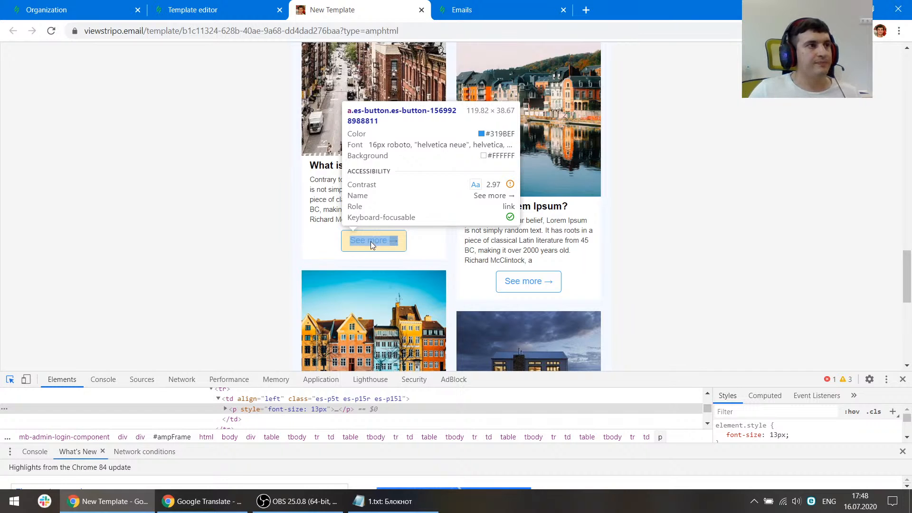
key("ctrl+shift+Tab")
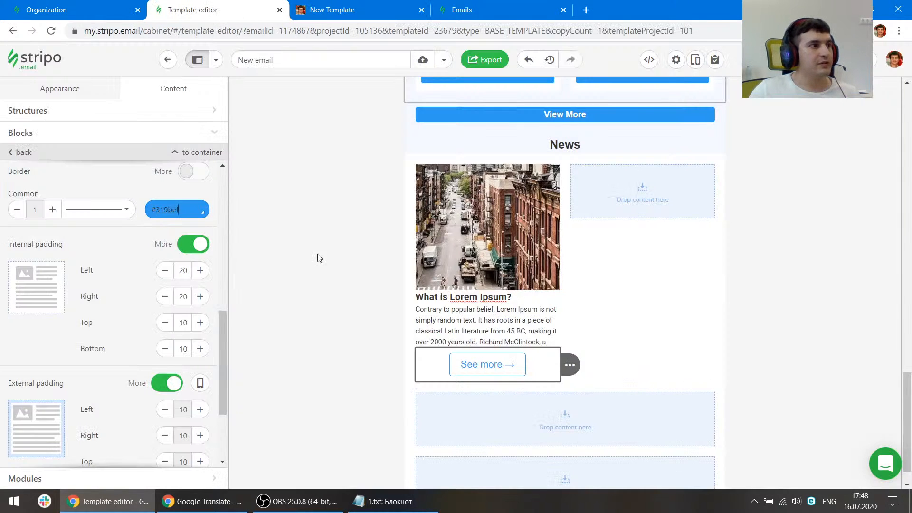
scroll(140, 303, "up", 5)
scroll(137, 321, "up", 4)
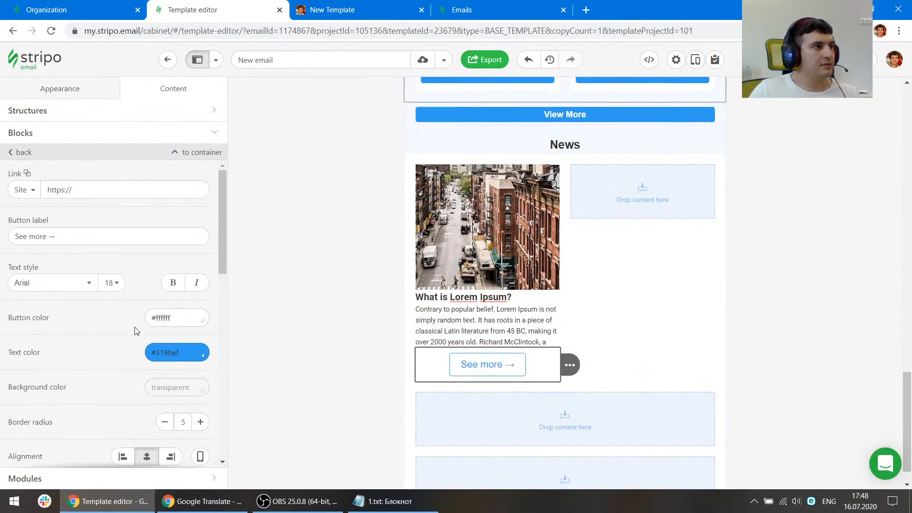
left_click(112, 282)
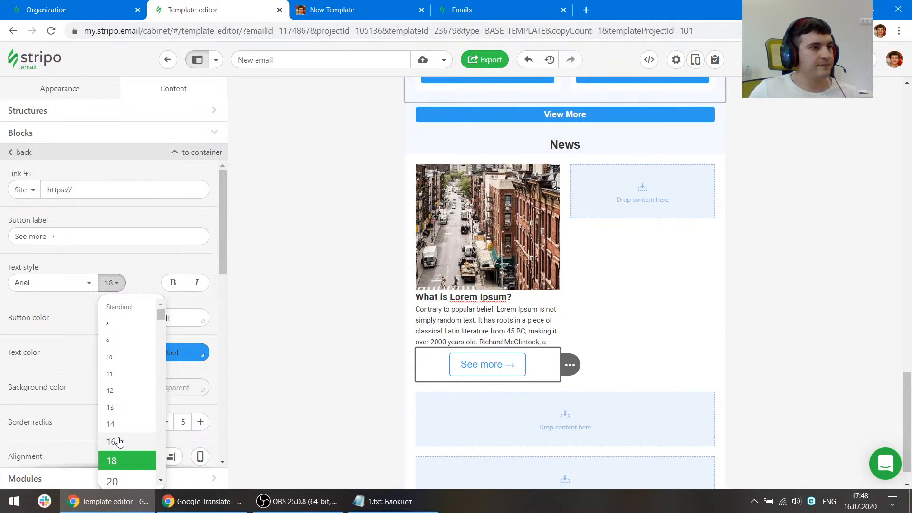
Inspect the reference News card's spacing and set the "What is Lorem Ipsum?" heading's padding to 15 left, 15 right and 5 top
left_click(333, 10)
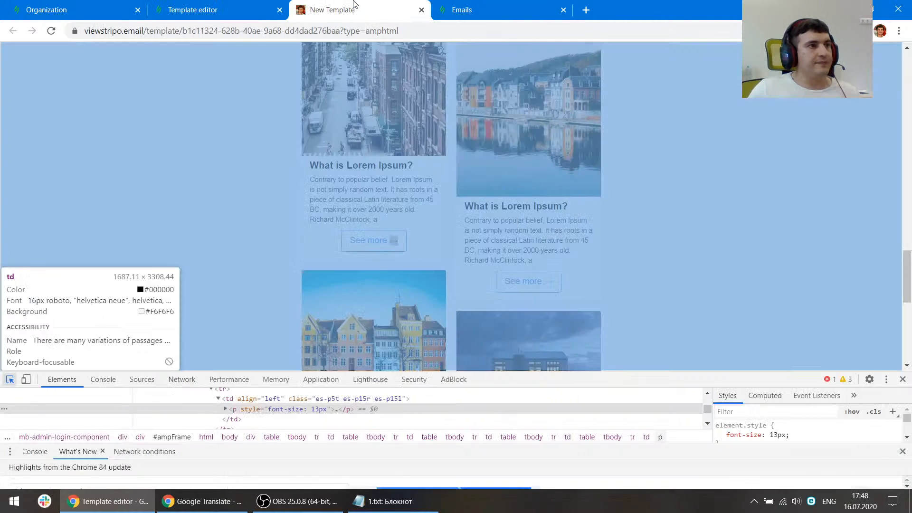
scroll(352, 168, "up", 2)
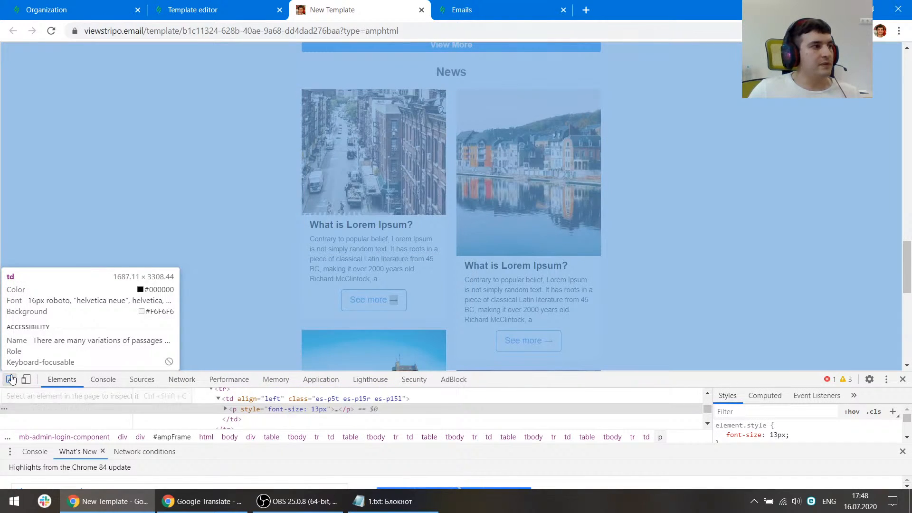
left_click(10, 379)
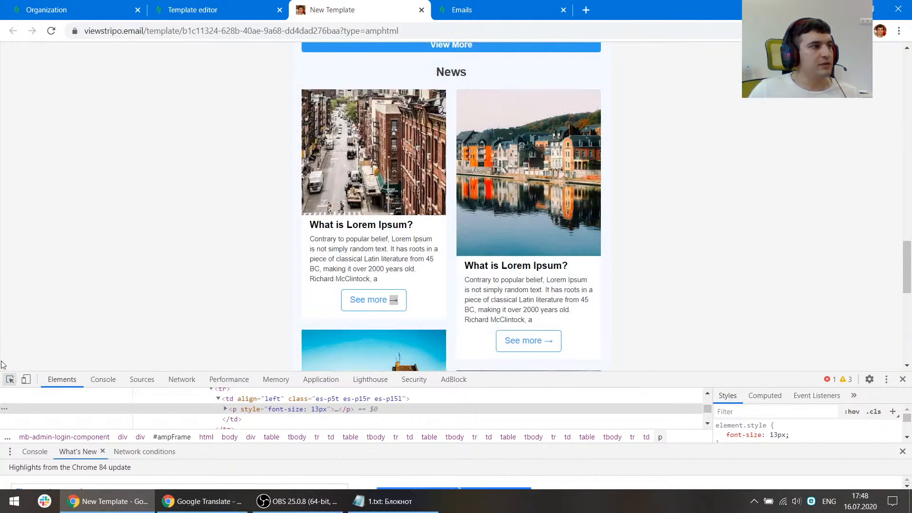
left_click(10, 380)
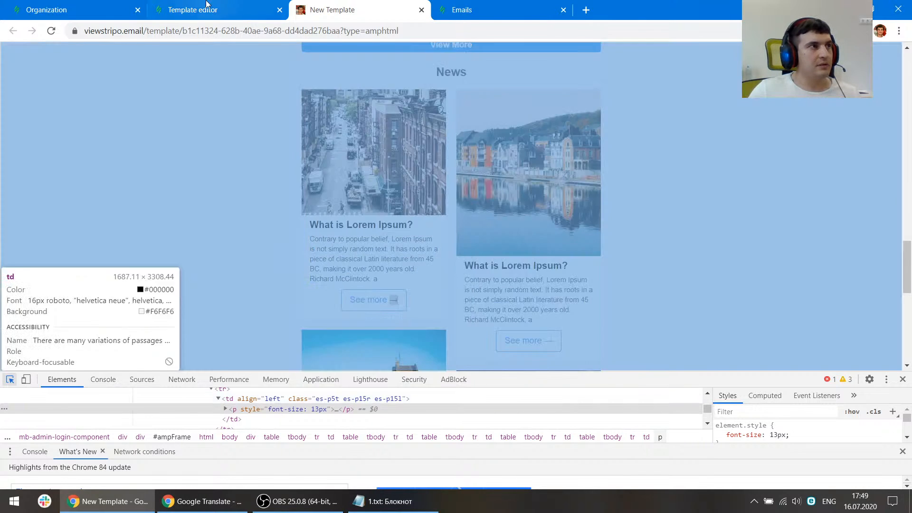
left_click(206, 10)
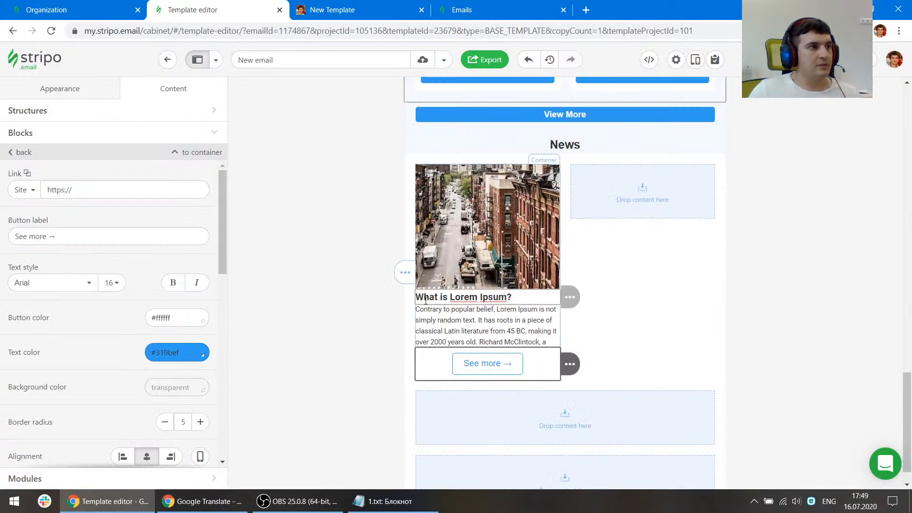
left_click(425, 297)
left_click(166, 295)
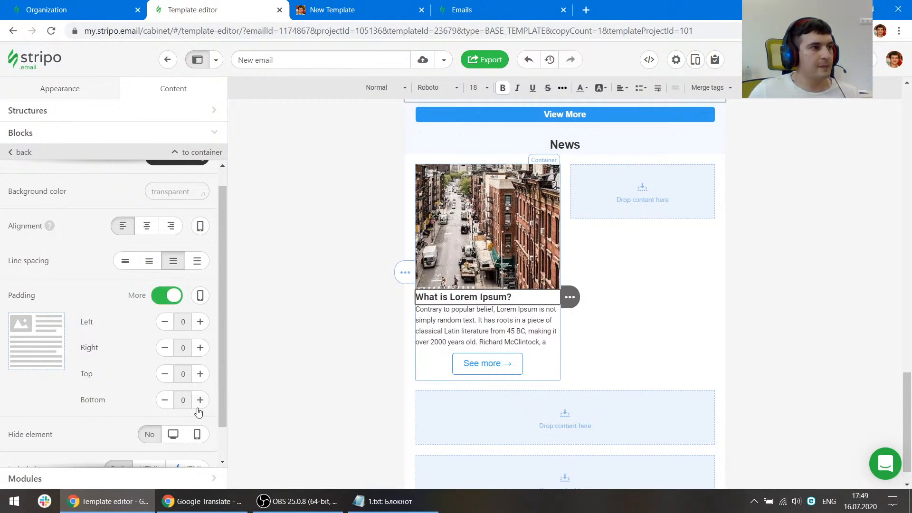
left_click(200, 374)
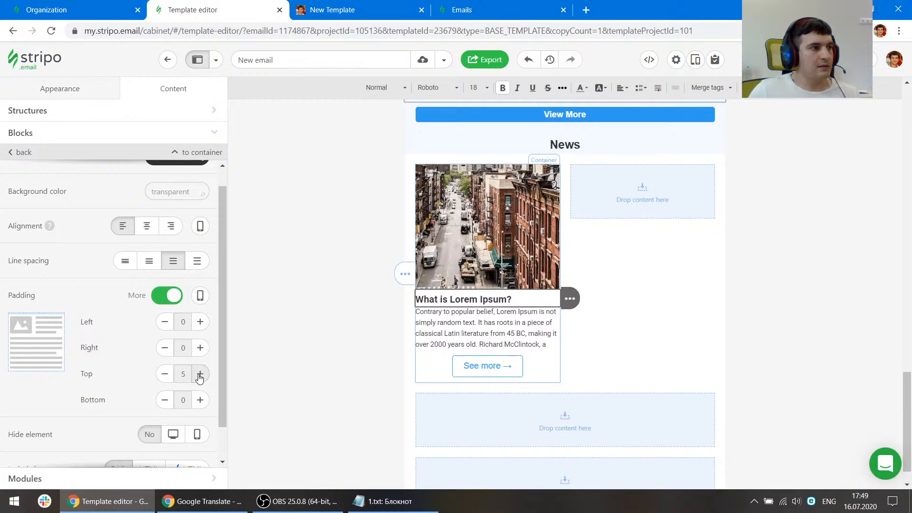
left_click(201, 322)
left_click(201, 323)
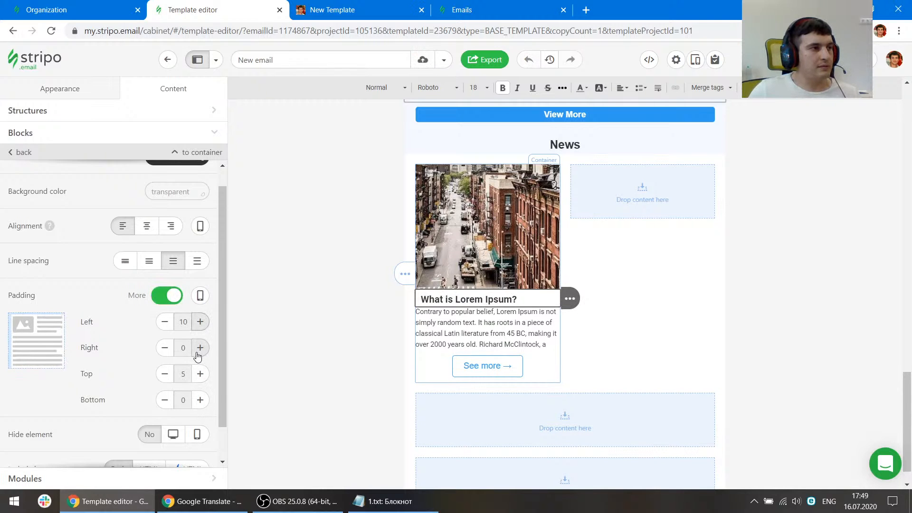
left_click(200, 322)
left_click(200, 347)
left_click(200, 348)
left_click(200, 347)
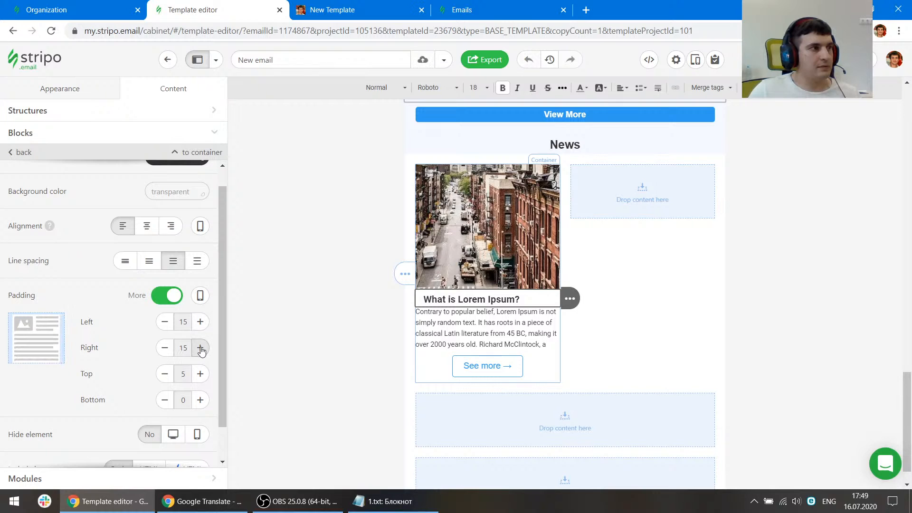
Set the padding of the "Contrary to popular belief" paragraph to 15 left, 15 right and 5 top
left_click(492, 313)
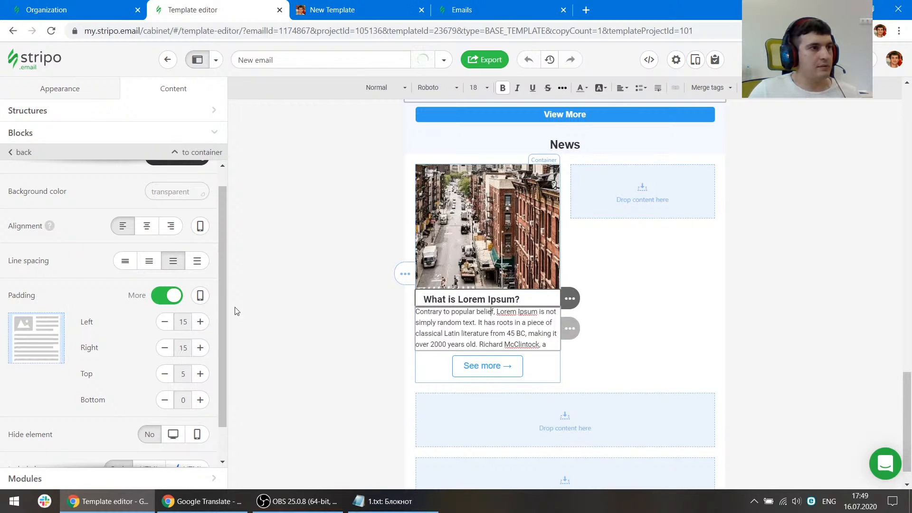
left_click(168, 296)
left_click(200, 322)
left_click(200, 323)
left_click(200, 323)
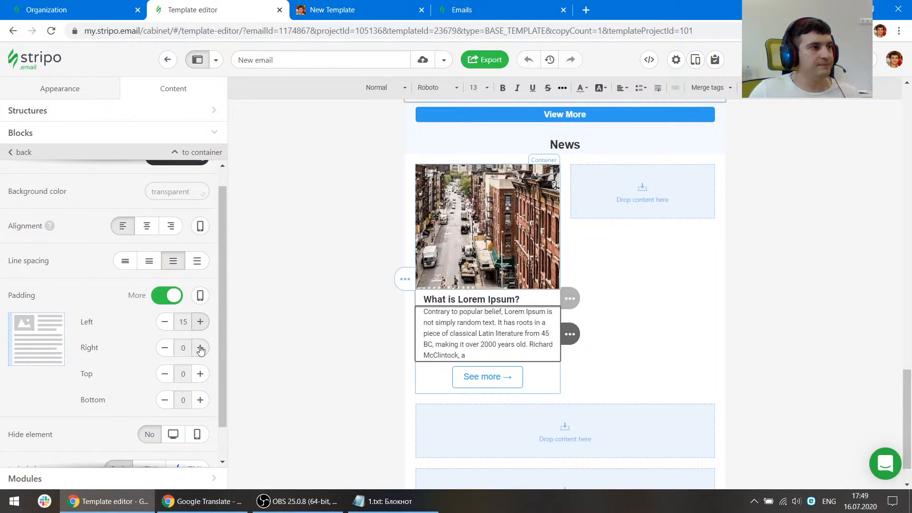
left_click(200, 348)
left_click(200, 348)
left_click(200, 348)
left_click(200, 374)
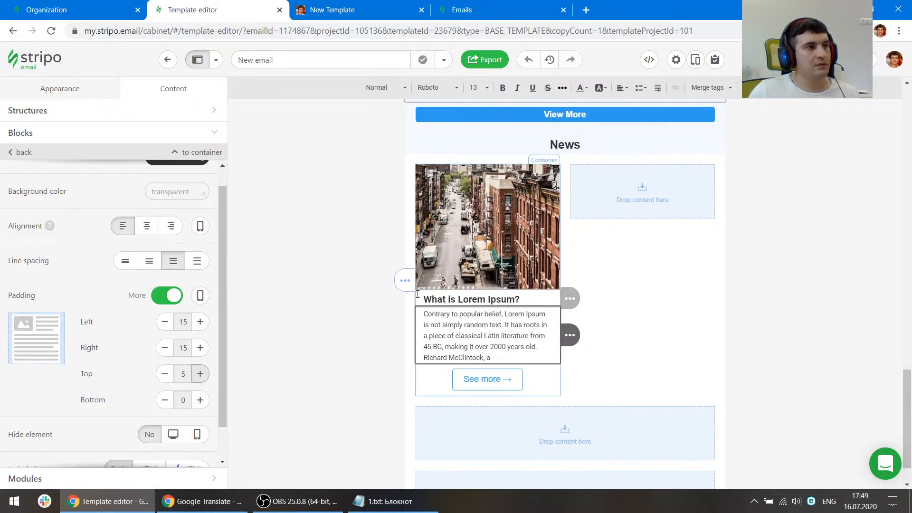
Copy the News heading structure's background colour #f5f8ff to the two-column structure that holds the News card, after checking the reference template
left_click(332, 10)
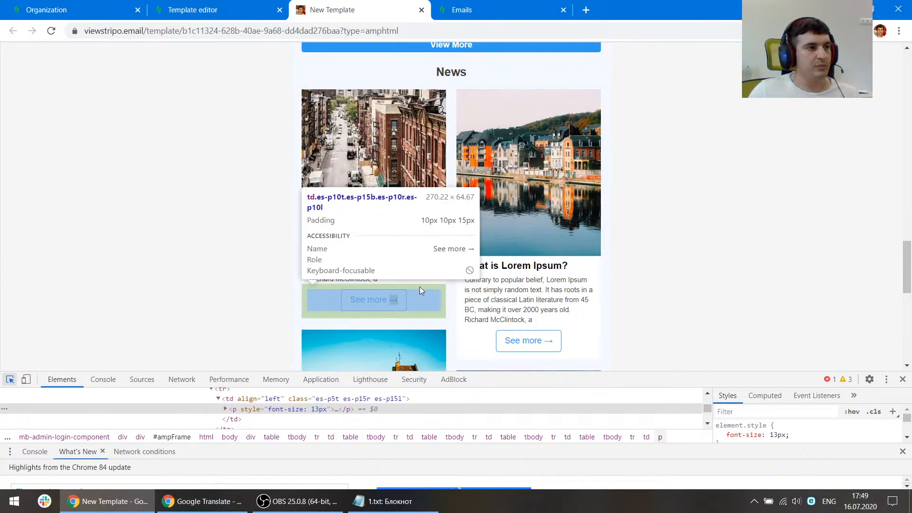
left_click(233, 5)
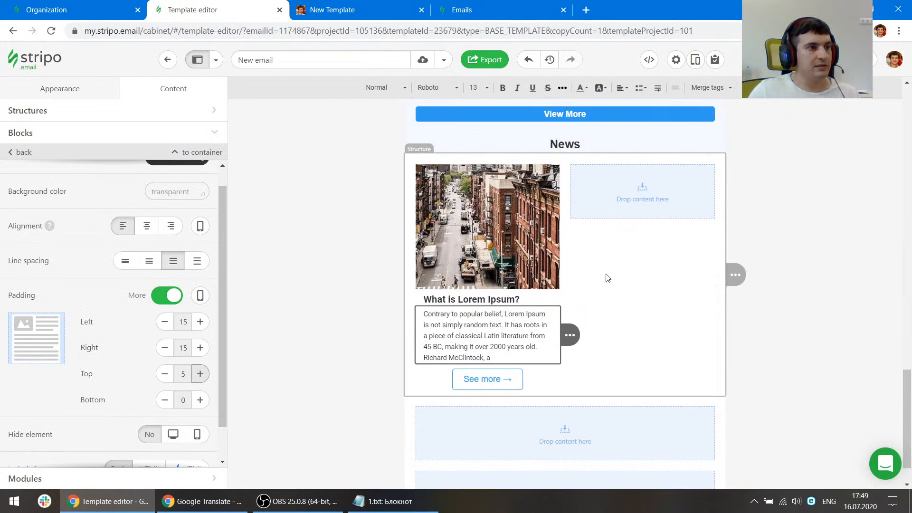
left_click(808, 313)
left_click(625, 368)
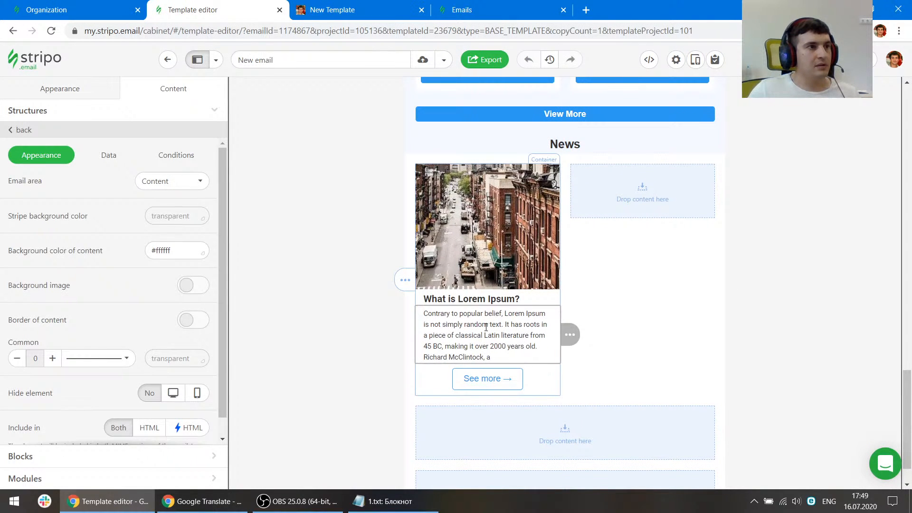
scroll(417, 122, "up", 1)
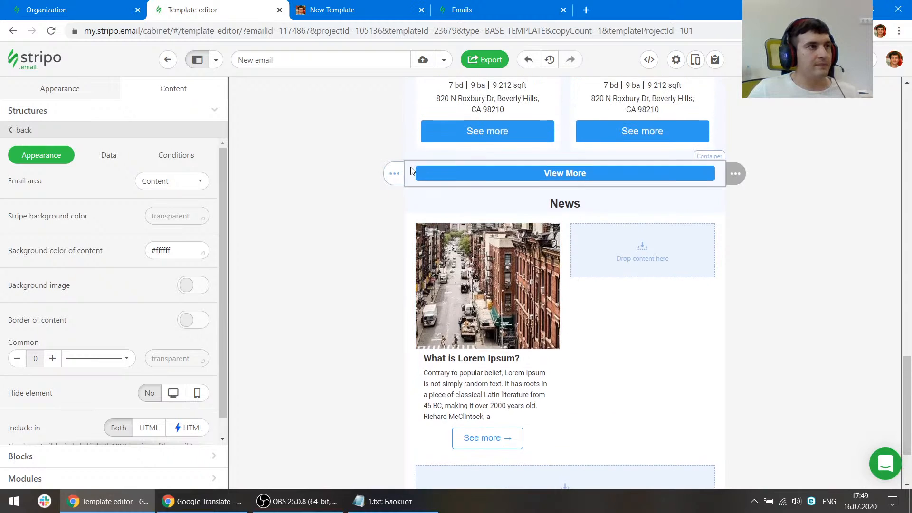
left_click(413, 192)
left_click_drag(185, 254, 80, 260)
key("ctrl+c")
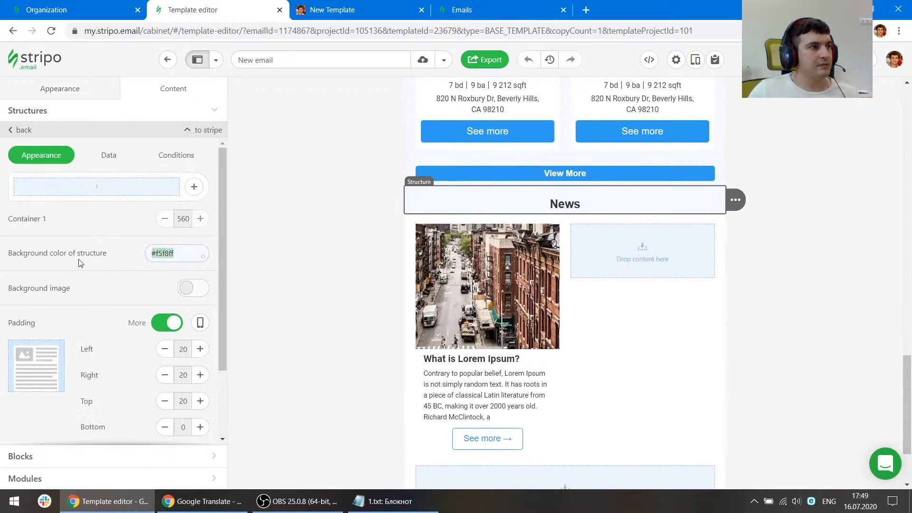
left_click(402, 233)
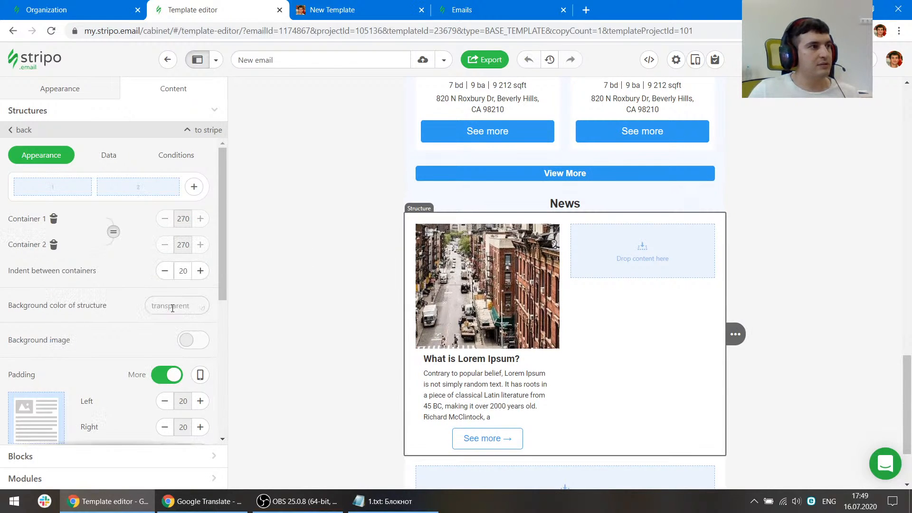
left_click(172, 306)
key("ctrl+v")
scroll(594, 309, "down", 2)
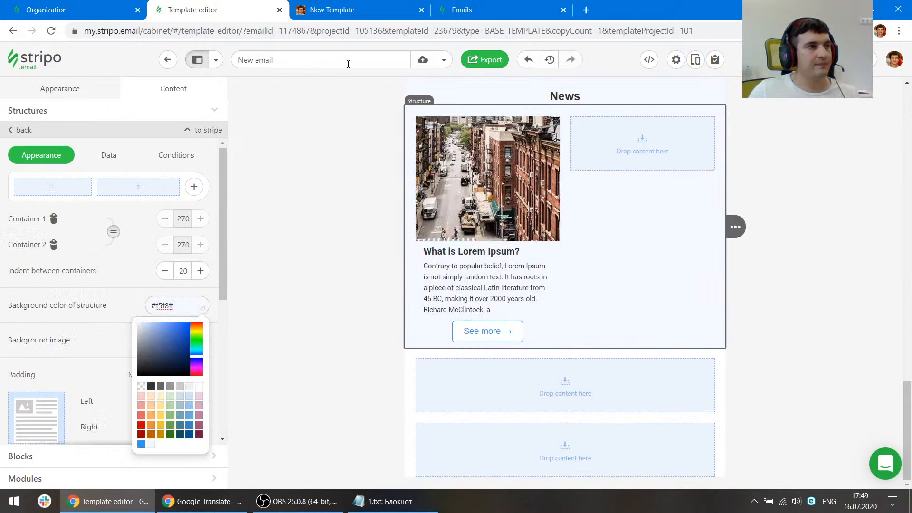
Set the background colour of the first News card's container to #ffffff
left_click(485, 251)
left_click(199, 153)
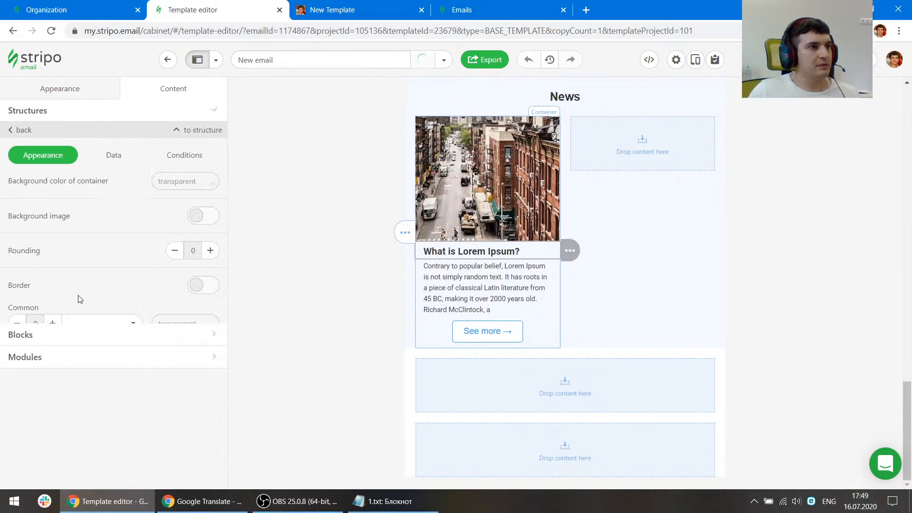
left_click(178, 181)
left_click(209, 262)
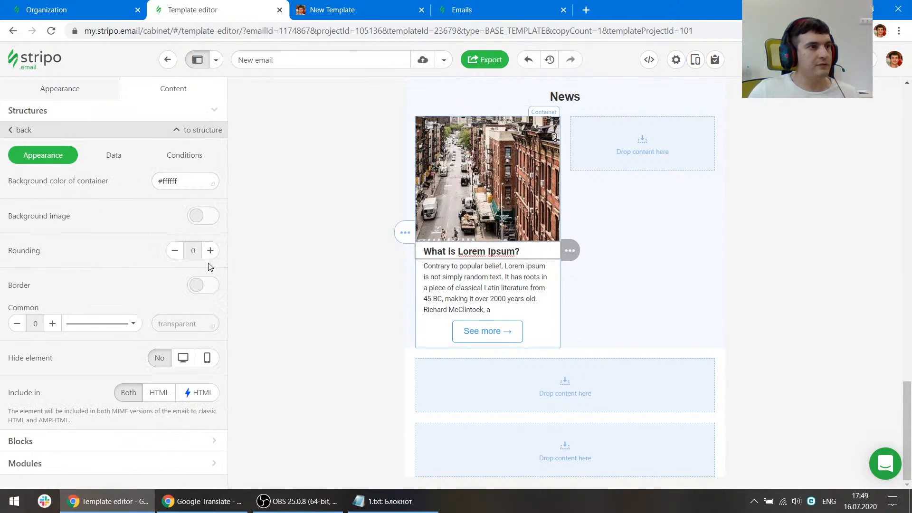
Check the News card layout in the reference template and copy the first News card into the empty second column
left_click(332, 10)
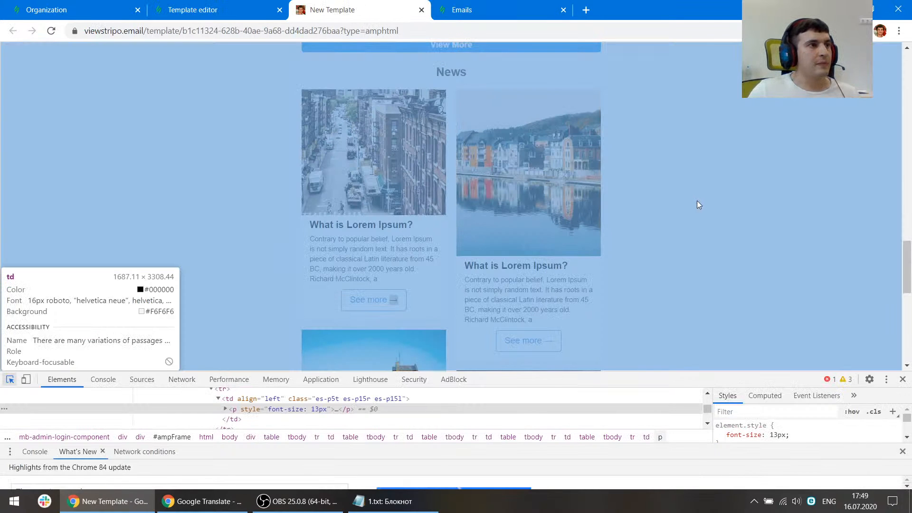
scroll(697, 201, "up", 1)
scroll(689, 207, "down", 1)
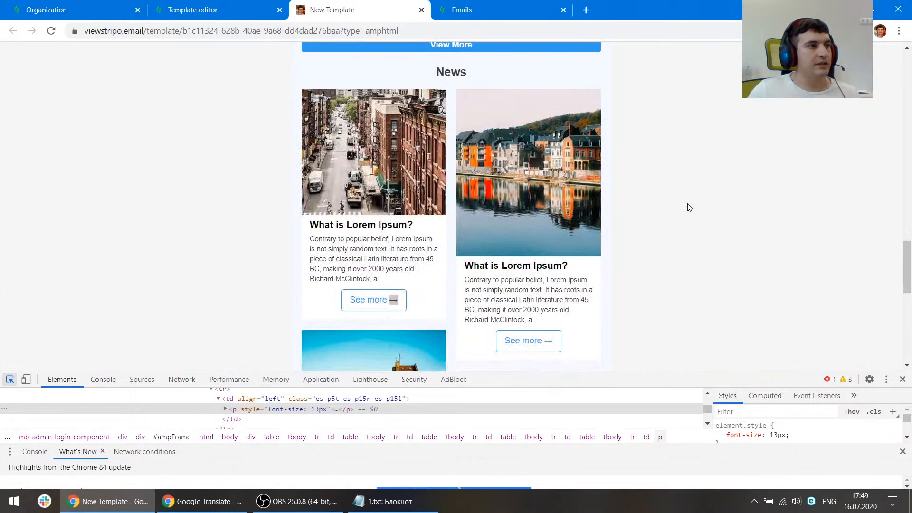
scroll(689, 205, "down", 1)
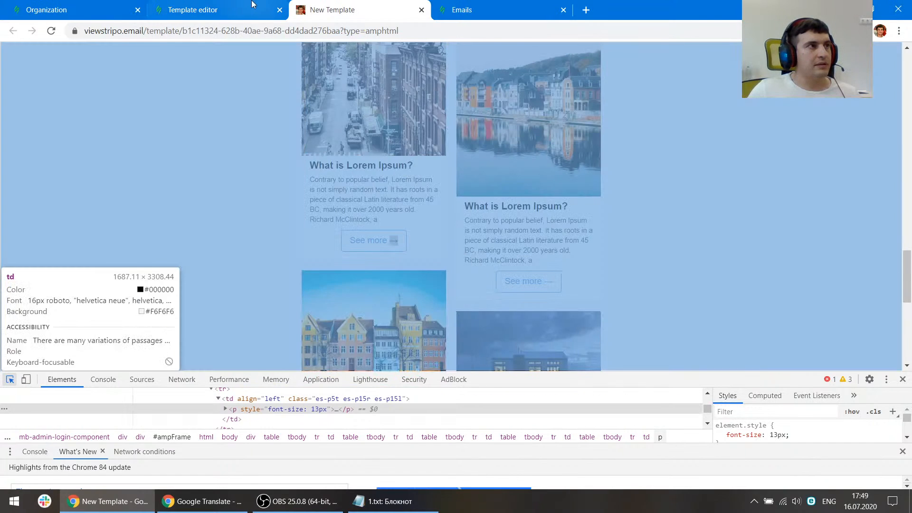
left_click(257, 10)
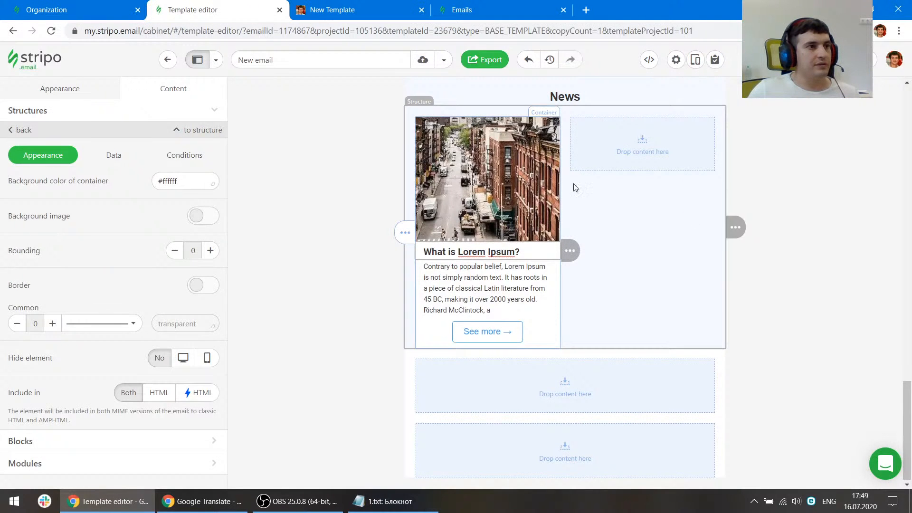
mouse_move(403, 234)
left_click_drag(365, 234, 646, 130)
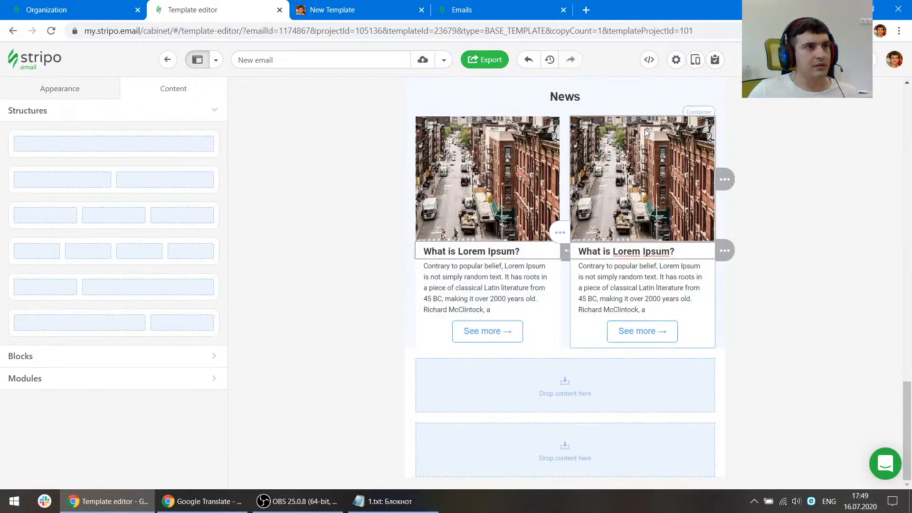
Place a copy of the News card beneath the existing card in each of the two columns
mouse_move(405, 232)
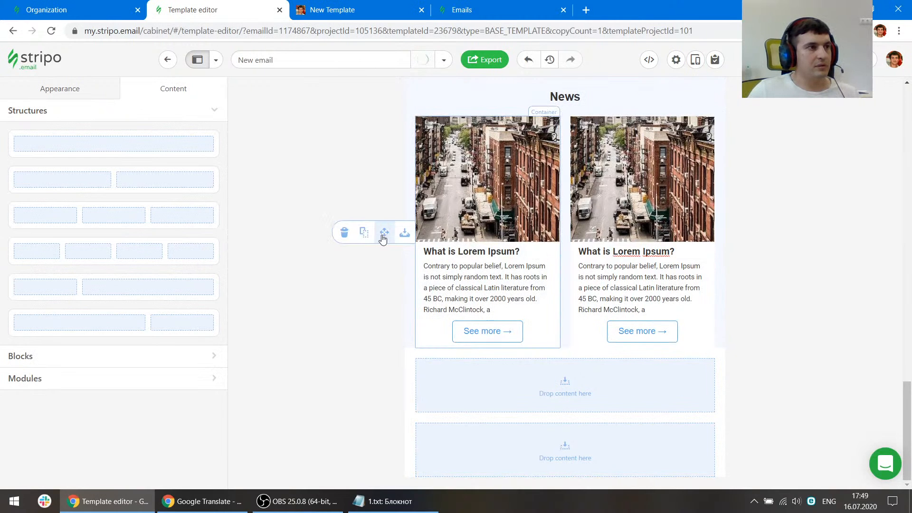
left_click_drag(364, 233, 470, 349)
mouse_move(559, 233)
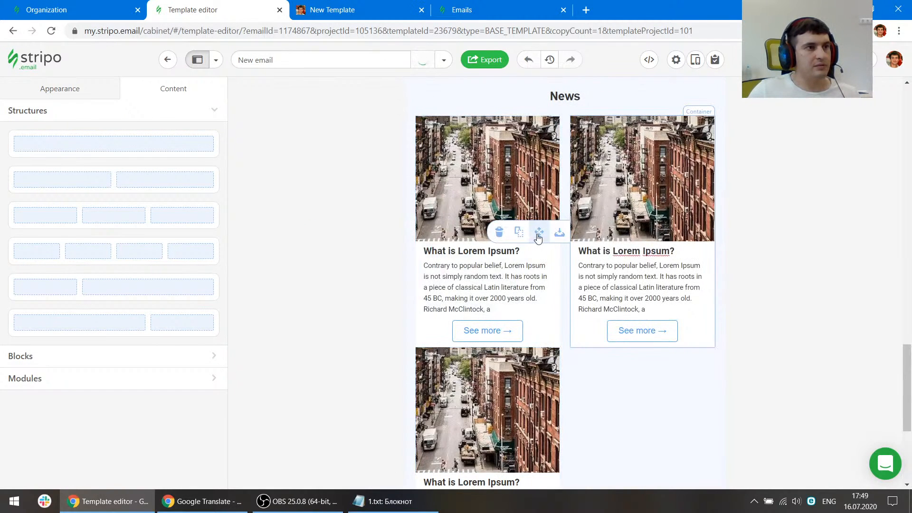
left_click_drag(539, 232, 584, 354)
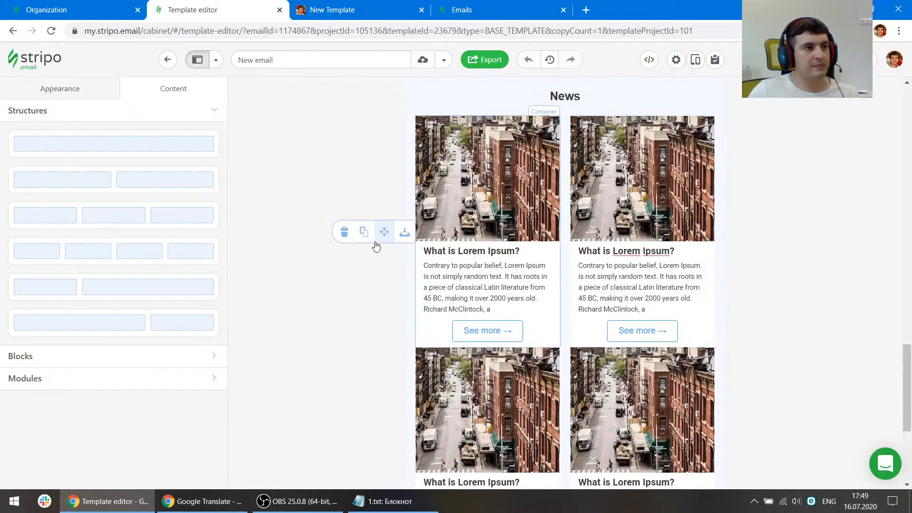
Replace the upper second-column card's image with the reference waterfront photo, using its image URL ending in 1211569929263068.jpg
left_click(366, 6)
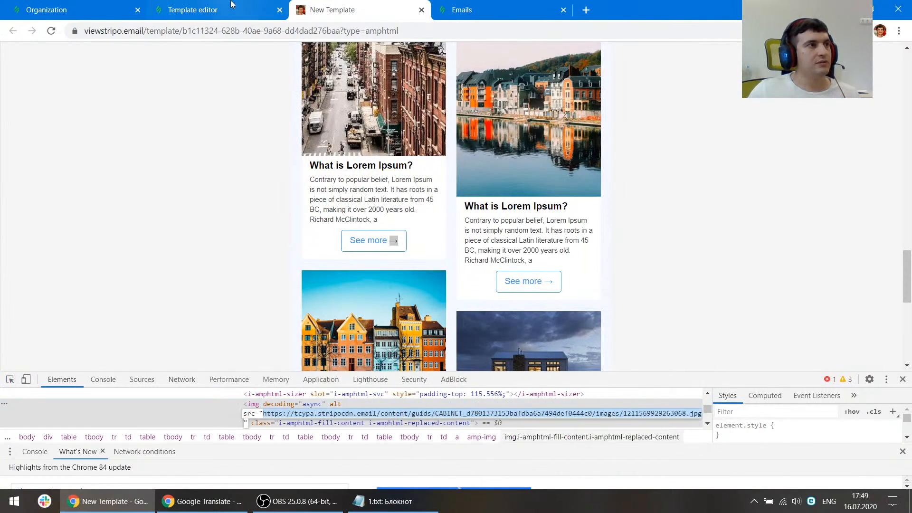
left_click(193, 10)
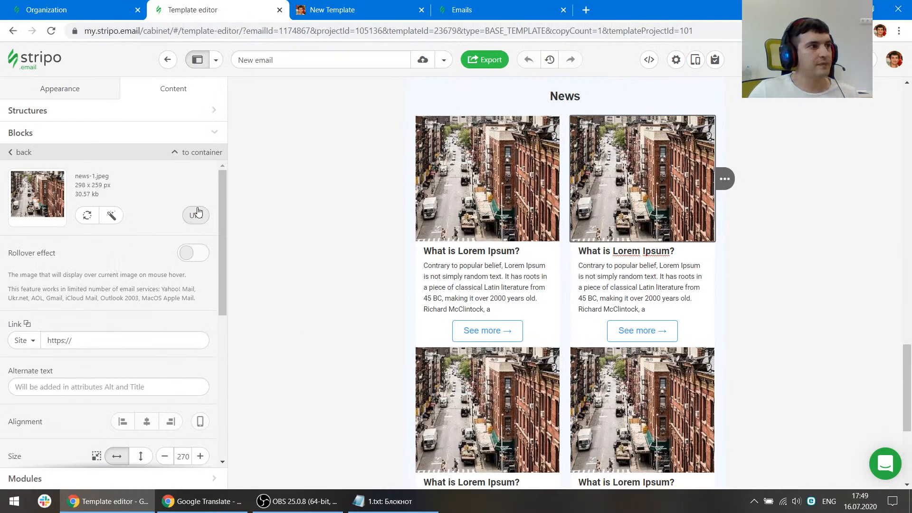
left_click(195, 215)
triple_click(179, 262)
key("ctrl+v")
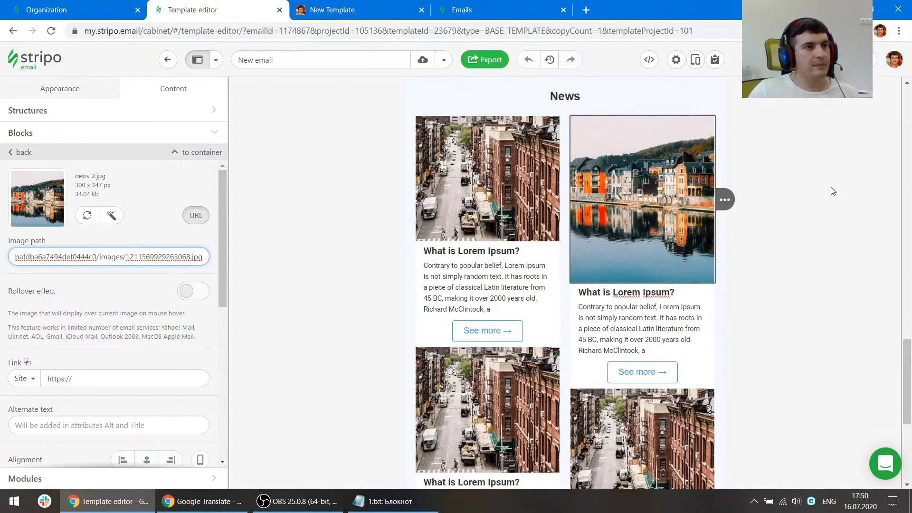
Replace the lower first-column card's image with the reference photo of colourful houses, using its image URL ending in 46841569929533640.jpg
scroll(766, 267, "down", 1)
left_click(340, 7)
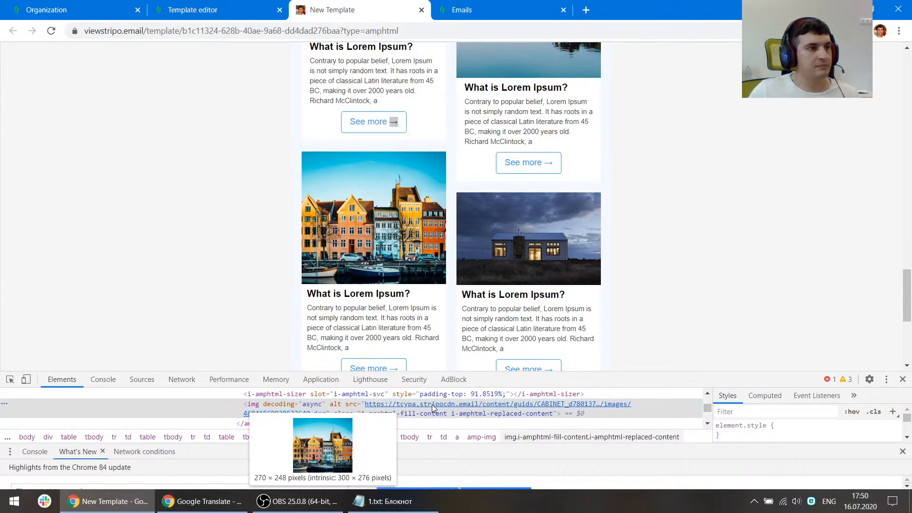
left_click(214, 9)
left_click(480, 333)
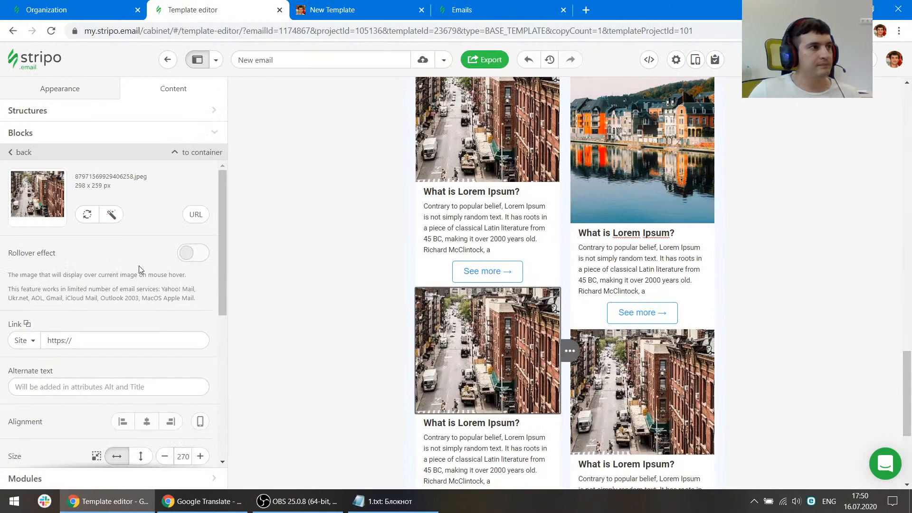
triple_click(115, 256)
key("ctrl+v")
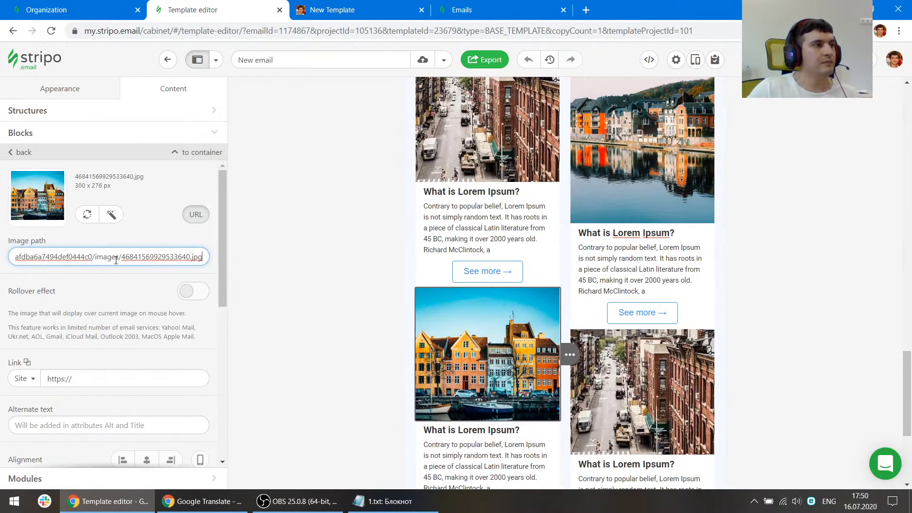
Replace the lower second-column card's image with the reference photo of the house at dusk, using its image URL ending in 82051569929832448.jpeg
left_click(361, 9)
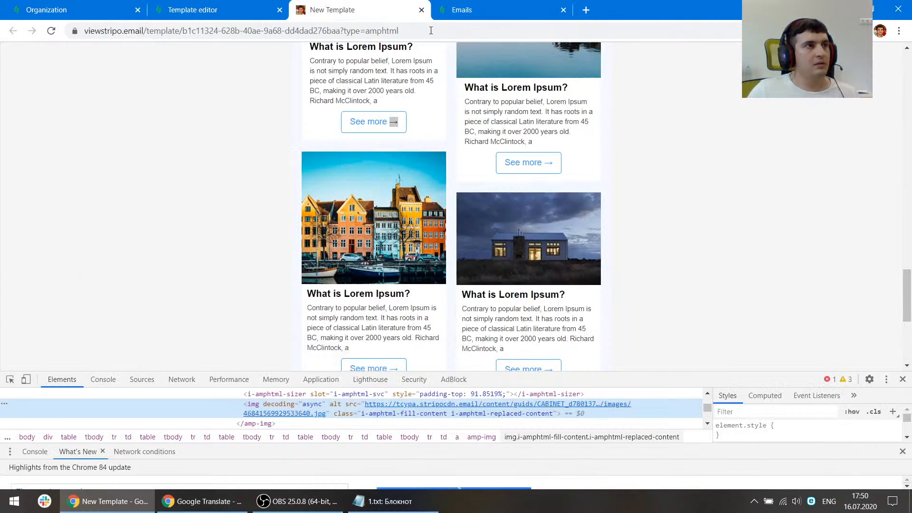
scroll(527, 205, "down", 3)
left_click(10, 379)
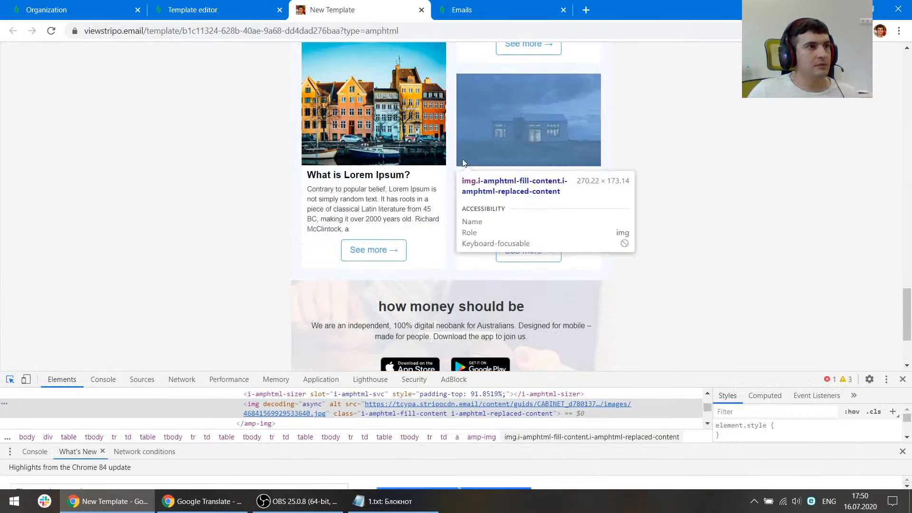
left_click(462, 158)
left_click(200, 10)
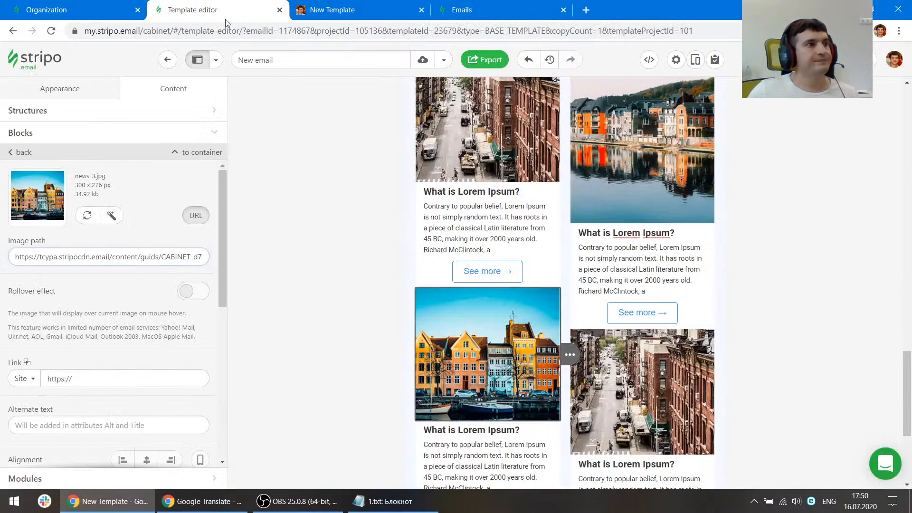
left_click(196, 214)
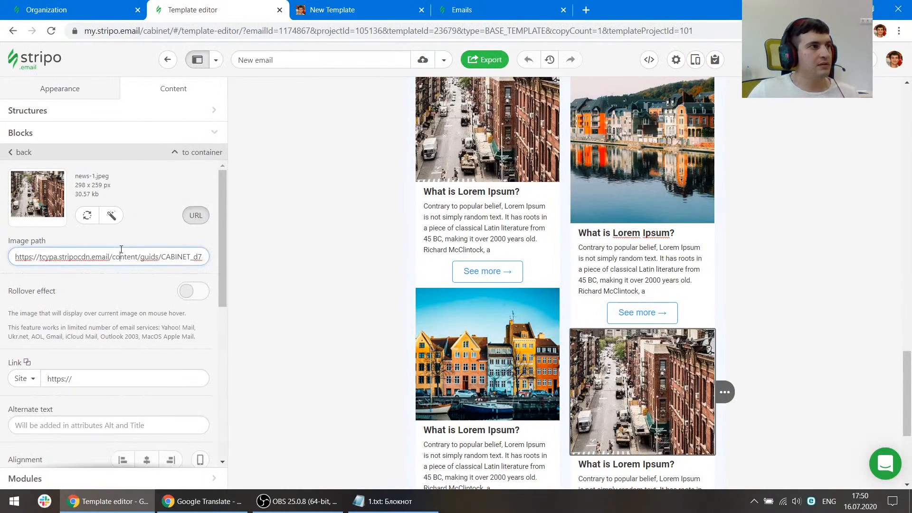
key("ctrl+v")
scroll(773, 260, "down", 5)
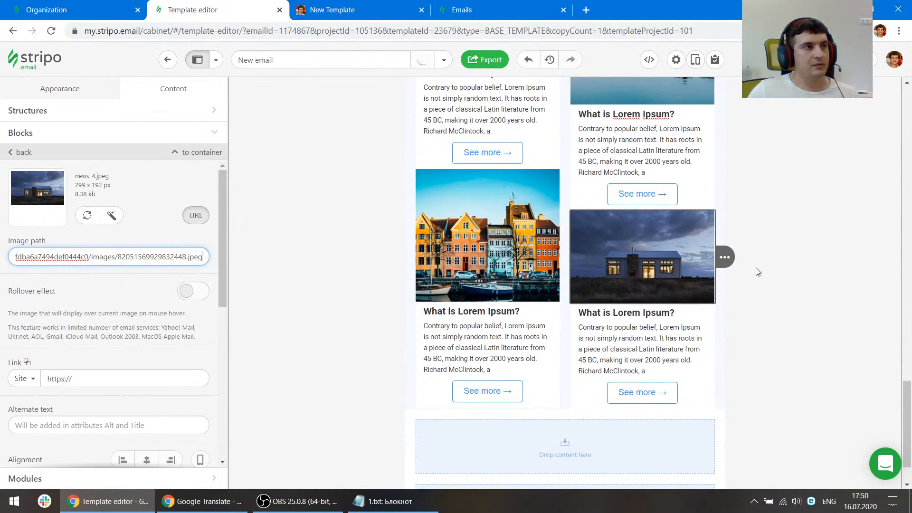
Check the reference gap between News cards and insert a dynamic spacer about 24 px high between the two cards in the first column
scroll(756, 269, "up", 2)
left_click(26, 139)
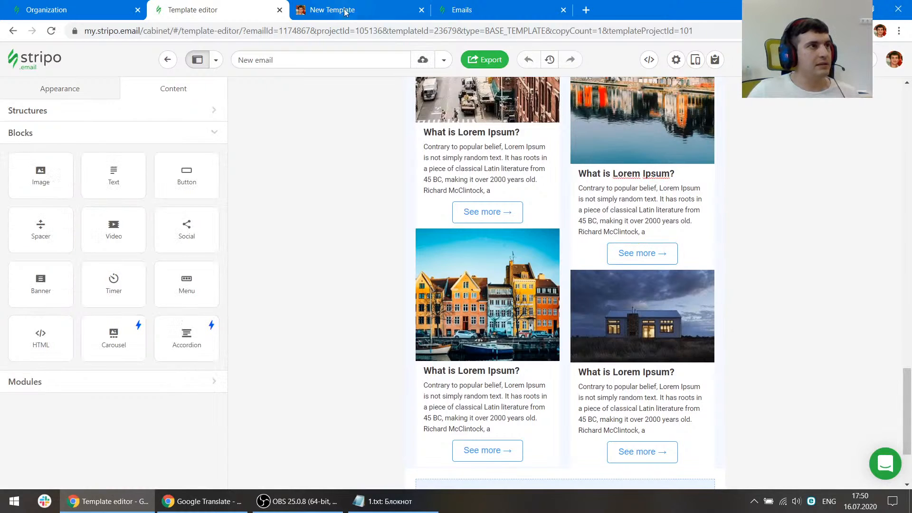
left_click(345, 11)
scroll(361, 206, "up", 3)
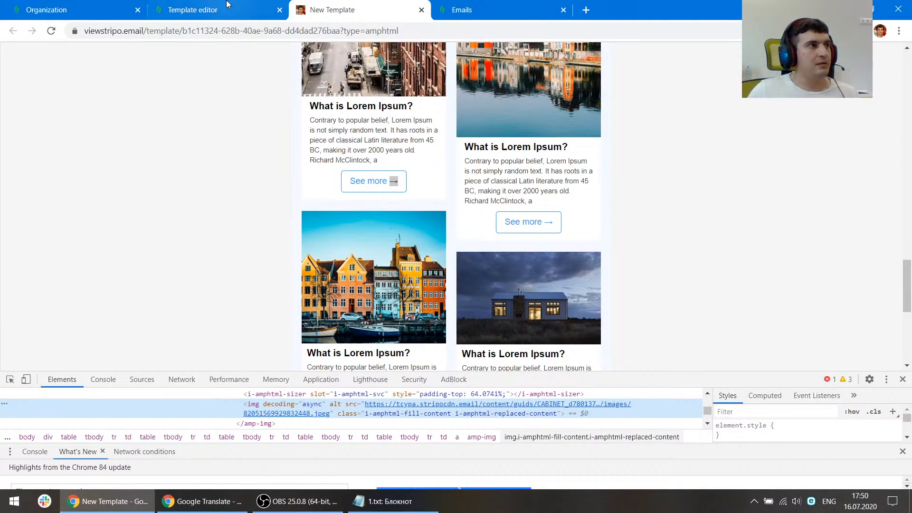
left_click(204, 9)
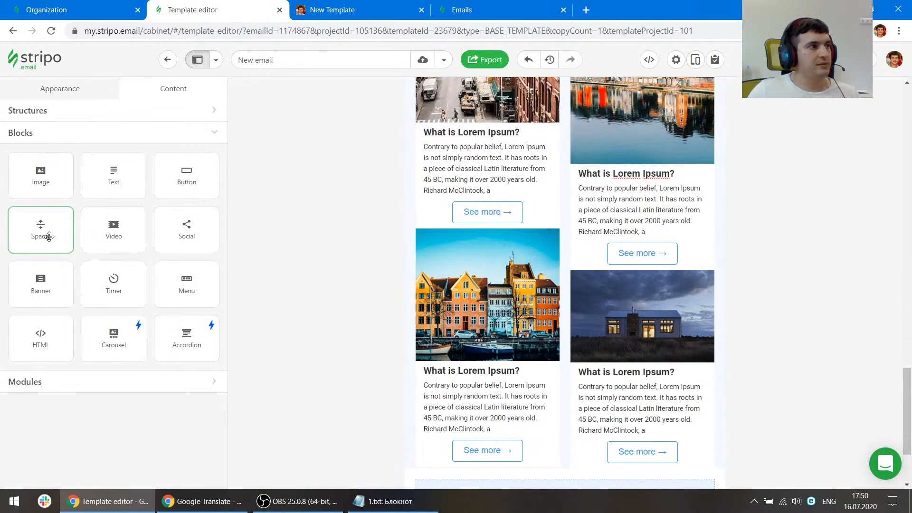
left_click_drag(46, 238, 465, 243)
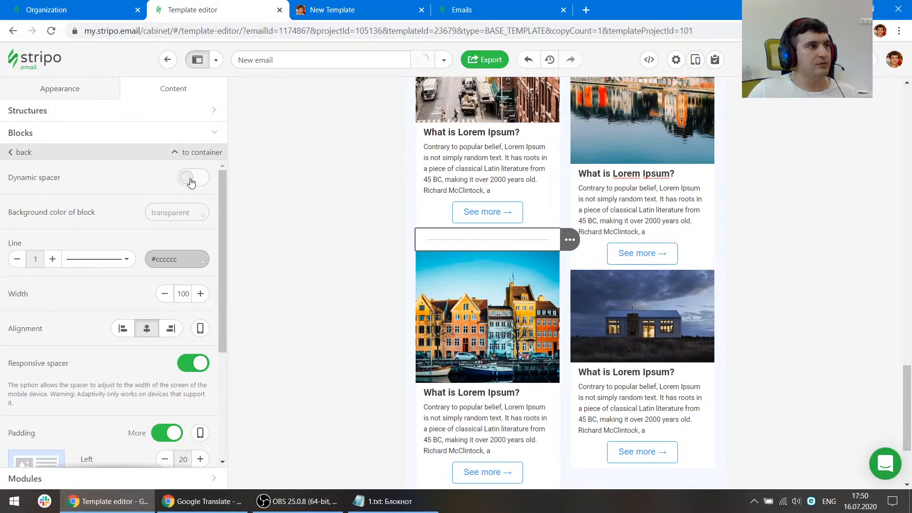
left_click(191, 178)
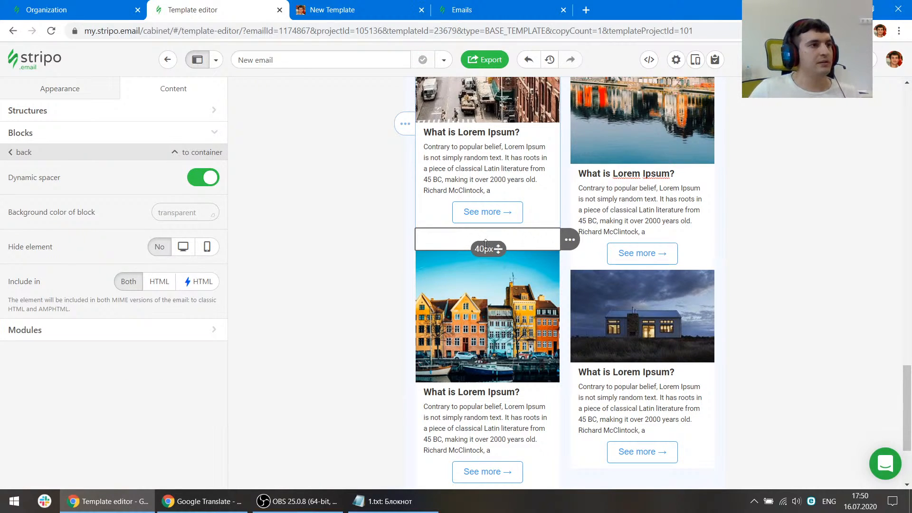
left_click_drag(486, 248, 480, 240)
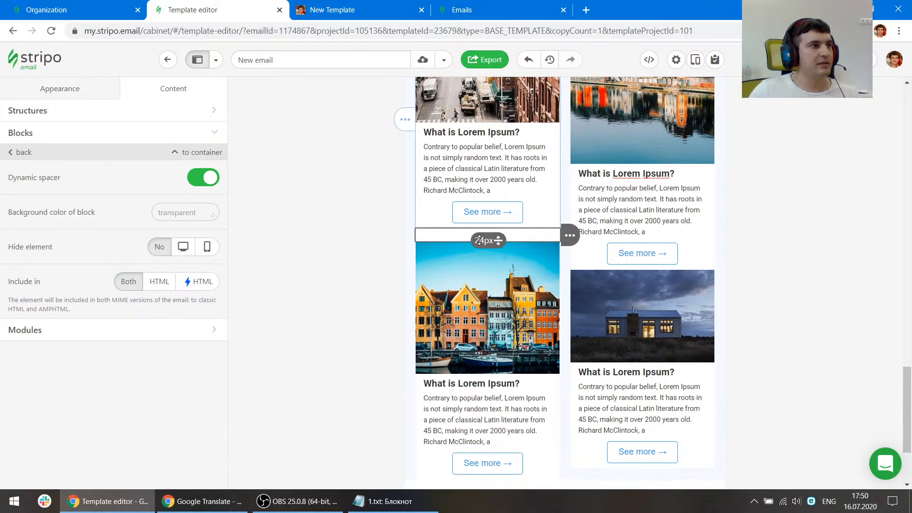
left_click(342, 258)
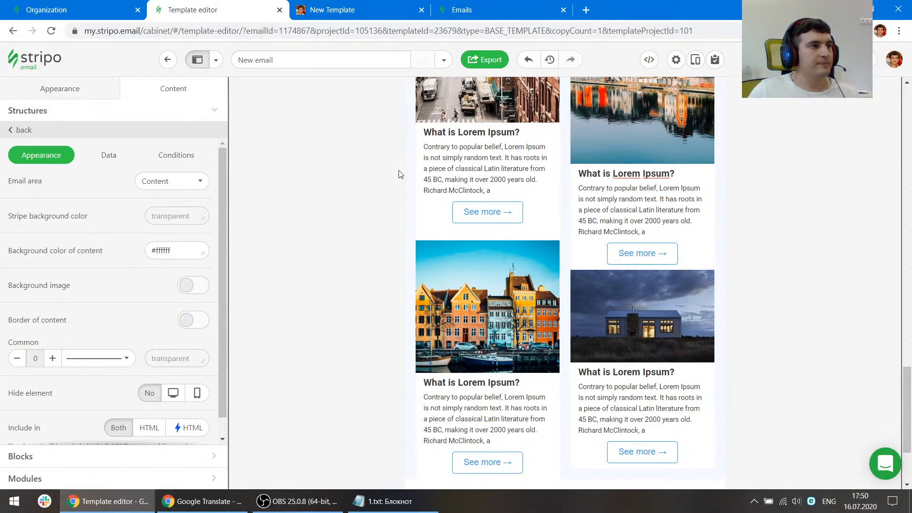
Set the background colour of the spacer between the first-column cards to #f5f8ff, matching the News structure
left_click(478, 240)
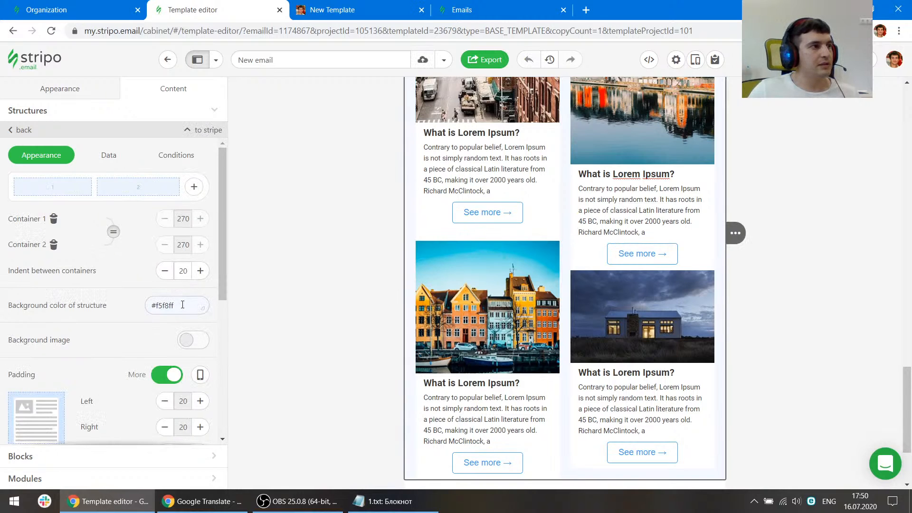
left_click(478, 240)
left_click(184, 212)
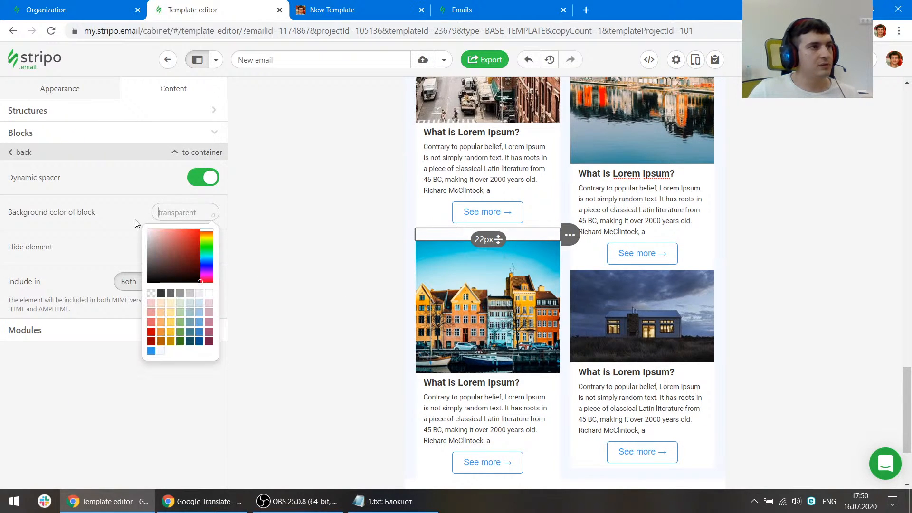
key("ctrl+v")
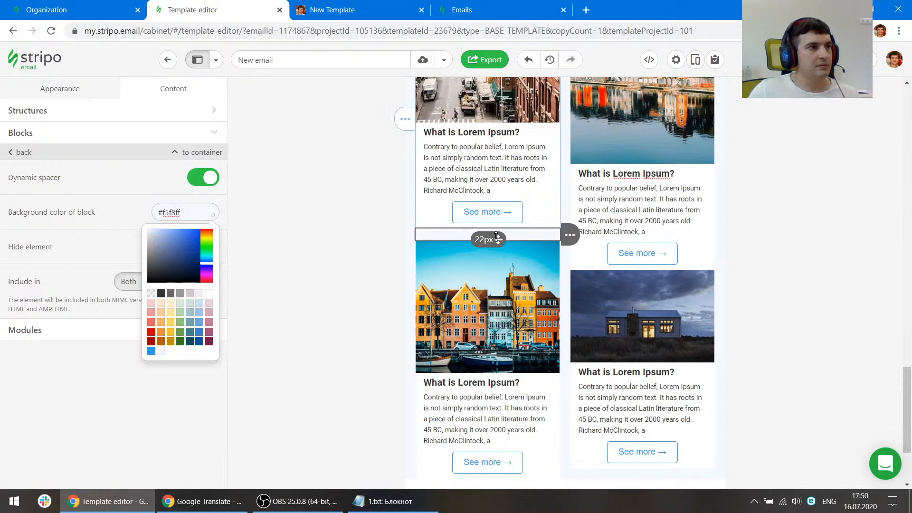
Check the reference gap between the News cards and set the first-column spacer's height to 20 px
key("ctrl+Tab")
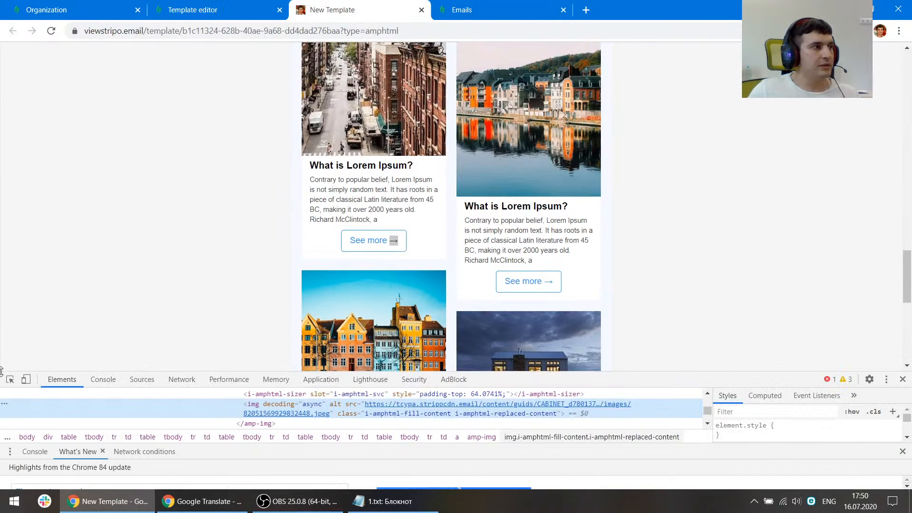
left_click(10, 380)
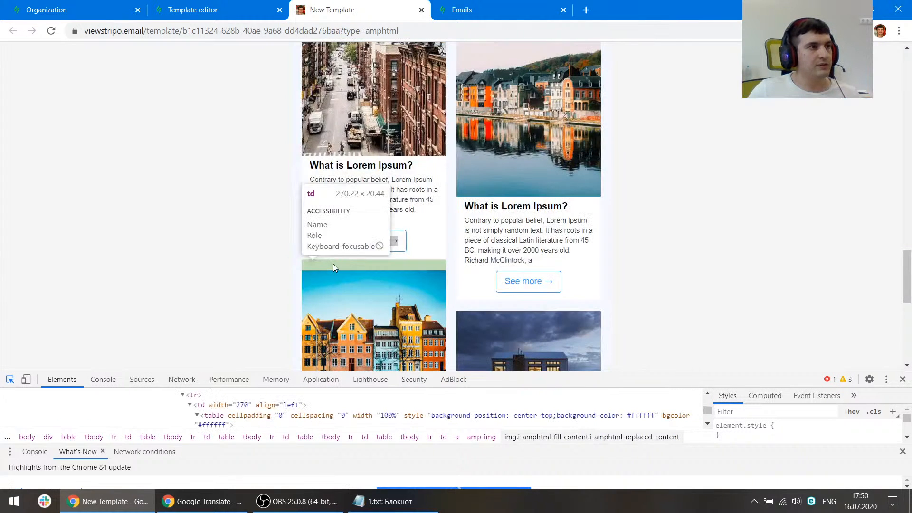
scroll(505, 304, "down", 4)
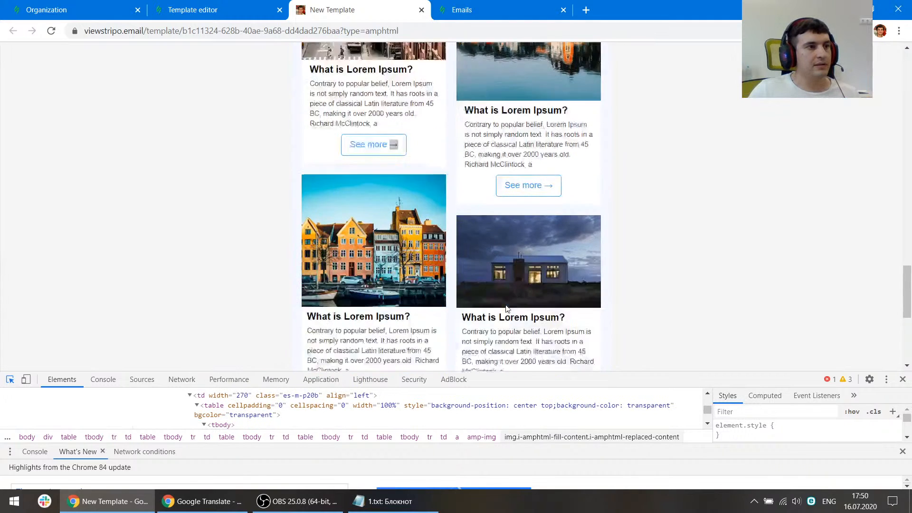
left_click(231, 4)
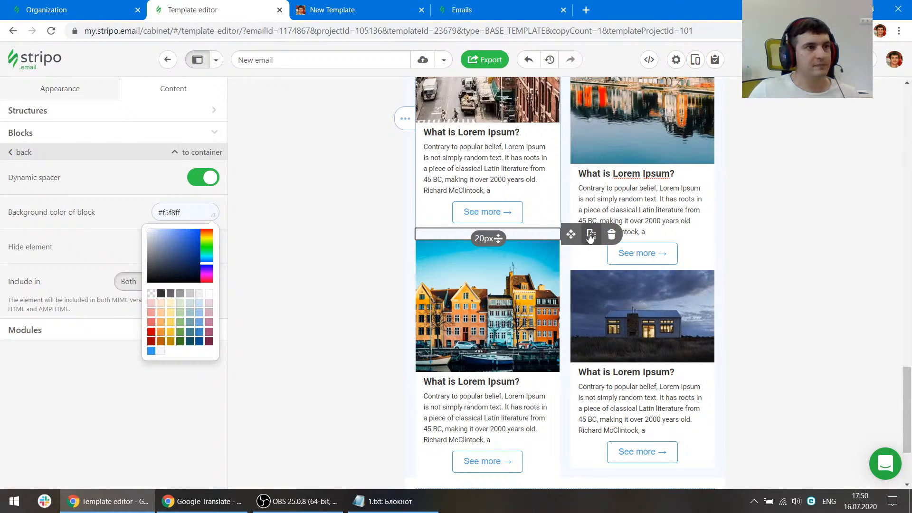
Copy the spacer into the gap between the two second-column News cards
left_click_drag(591, 239, 623, 277)
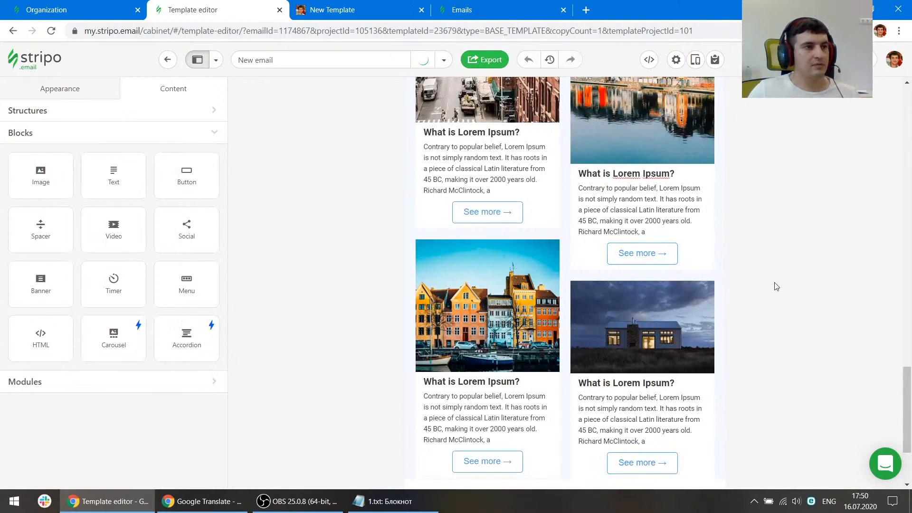
left_click(768, 315)
scroll(768, 329, "down", 3)
scroll(768, 353, "up", 4)
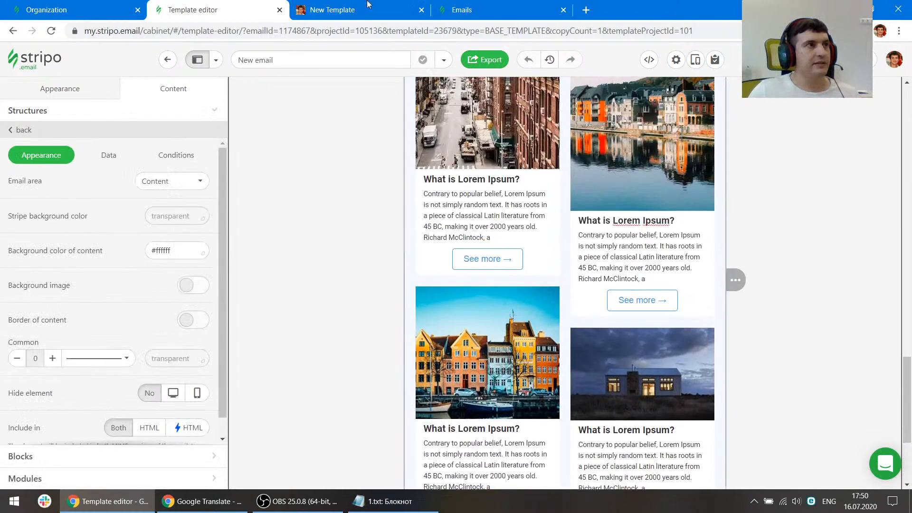
Check the padding of the reference News section and set the News structure's bottom padding to 20
left_click(367, 6)
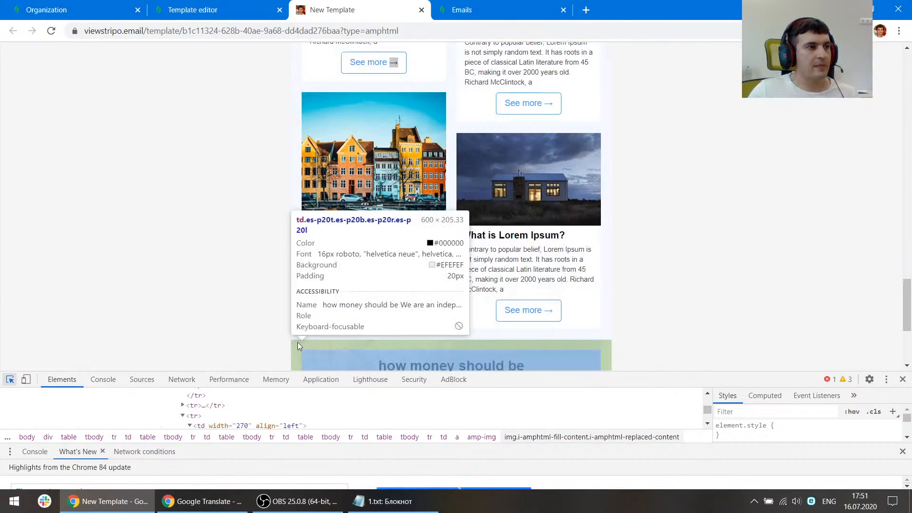
scroll(297, 334, "down", 3)
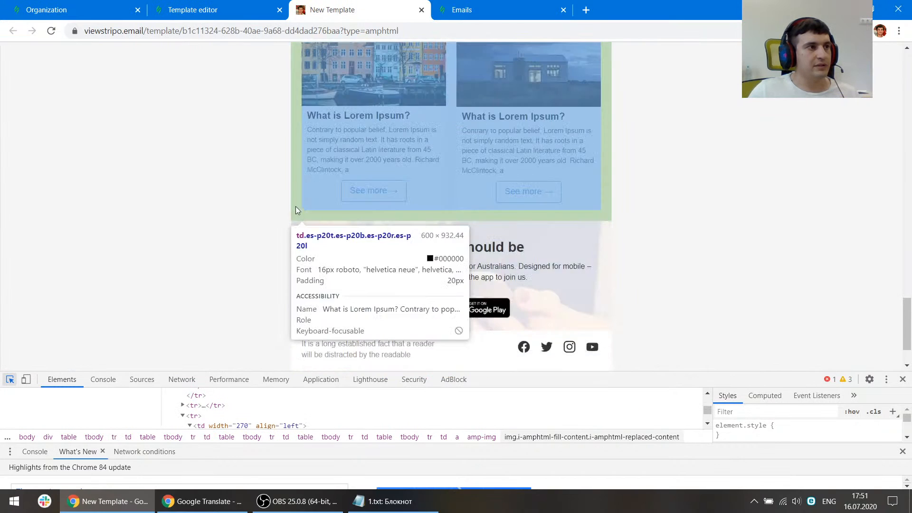
scroll(295, 206, "up", 3)
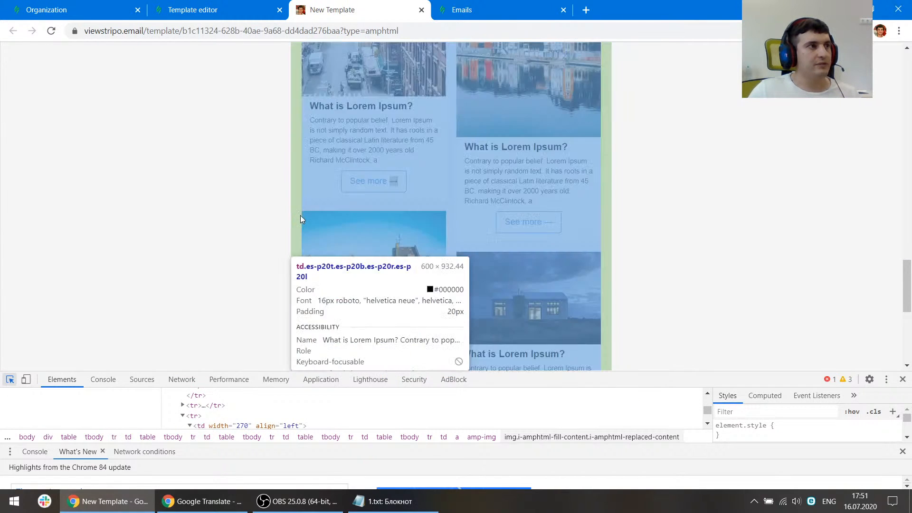
scroll(301, 218, "up", 3)
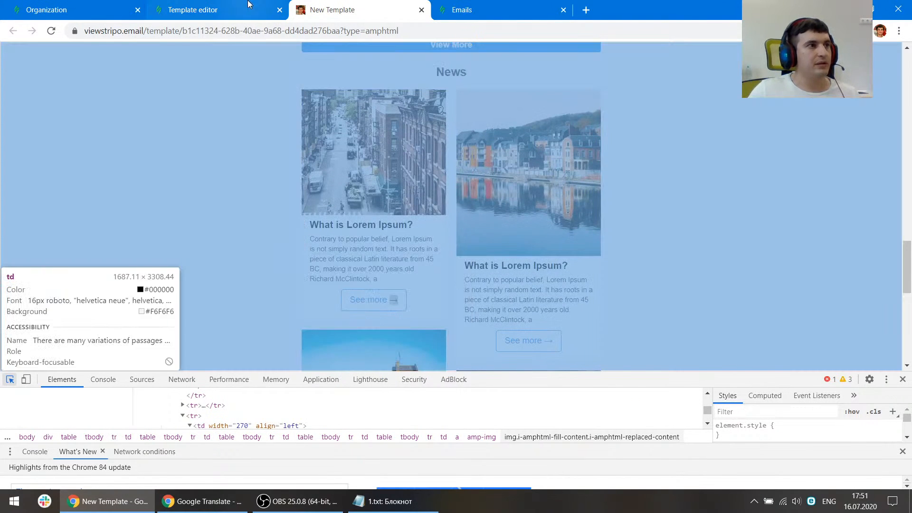
left_click(216, 10)
left_click(407, 245)
scroll(152, 343, "down", 3)
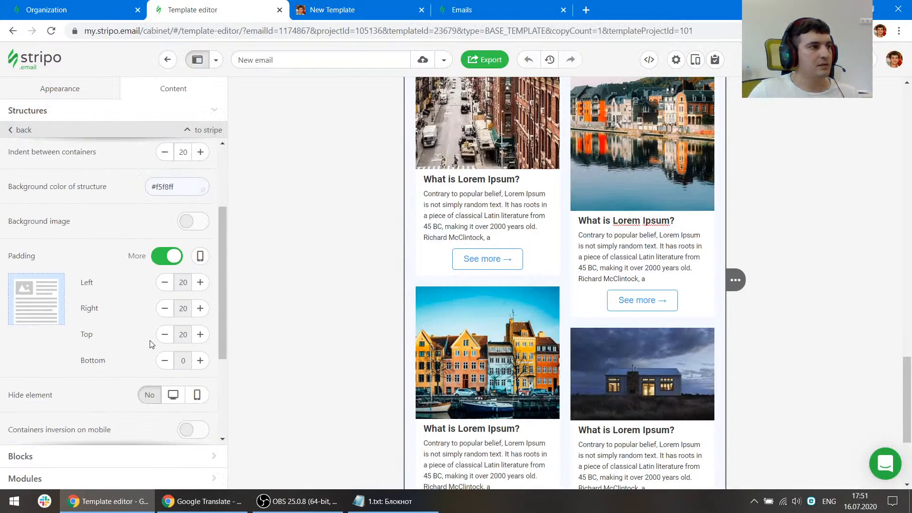
left_click(200, 360)
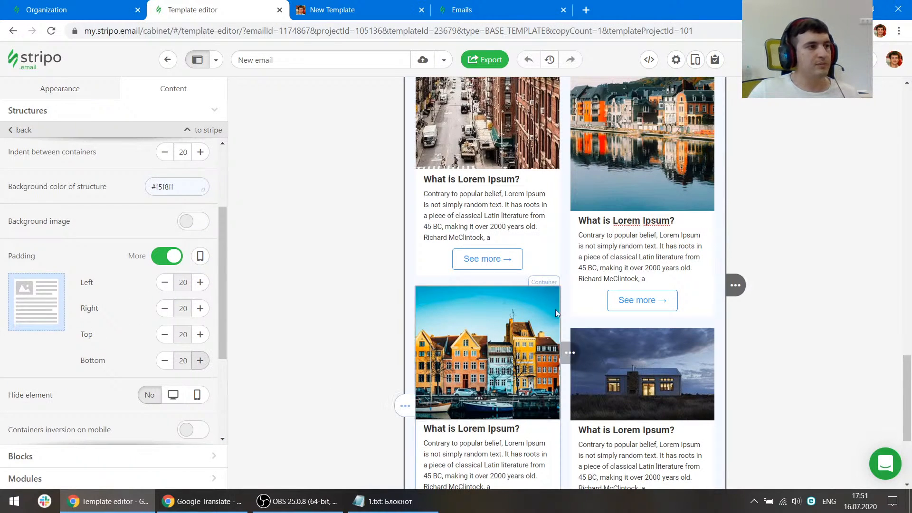
scroll(555, 310, "down", 4)
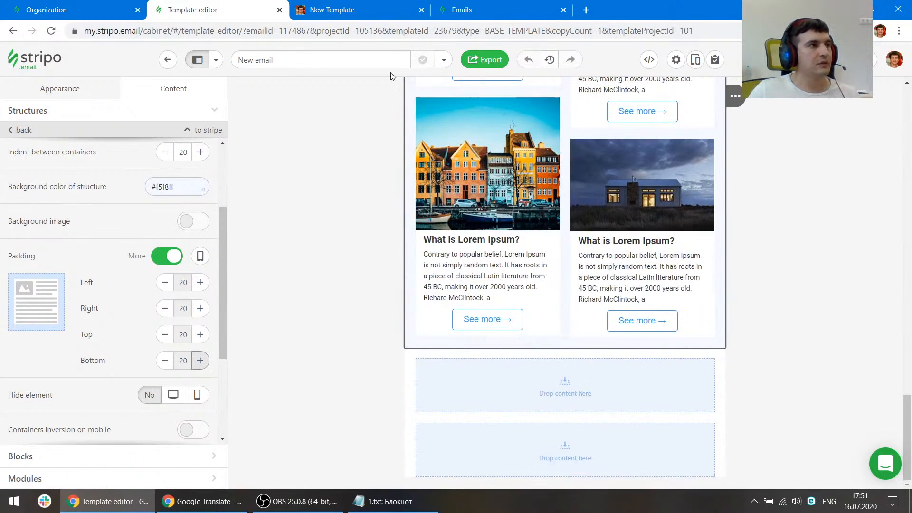
Review the end of the reference email and fill the empty structure below News with two text blocks
left_click(362, 5)
scroll(691, 208, "down", 8)
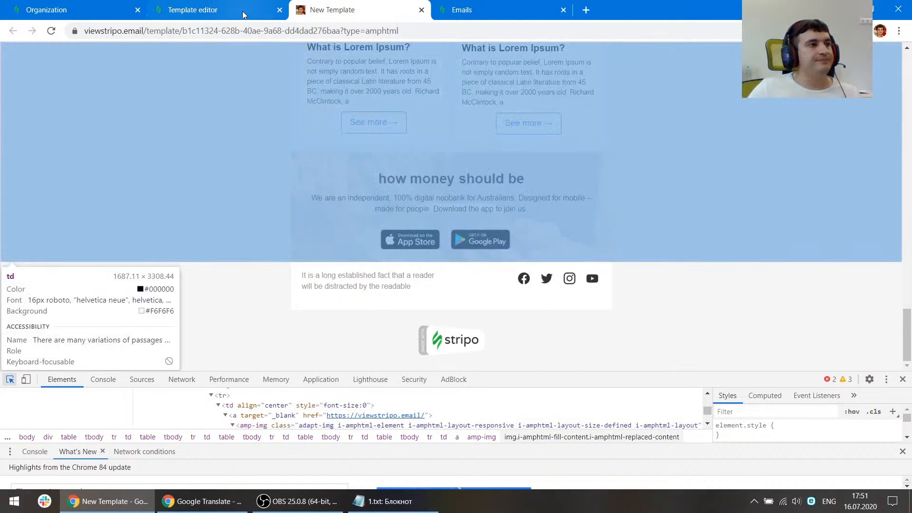
left_click(243, 13)
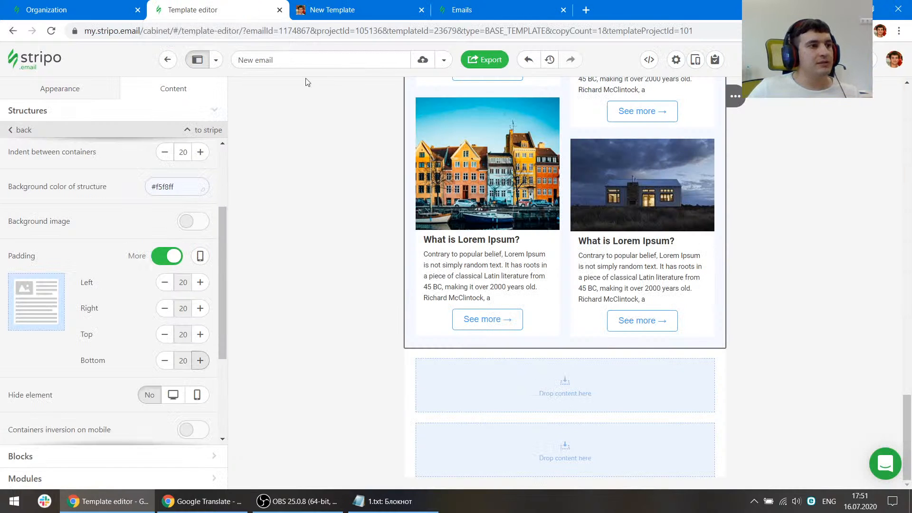
left_click(418, 357)
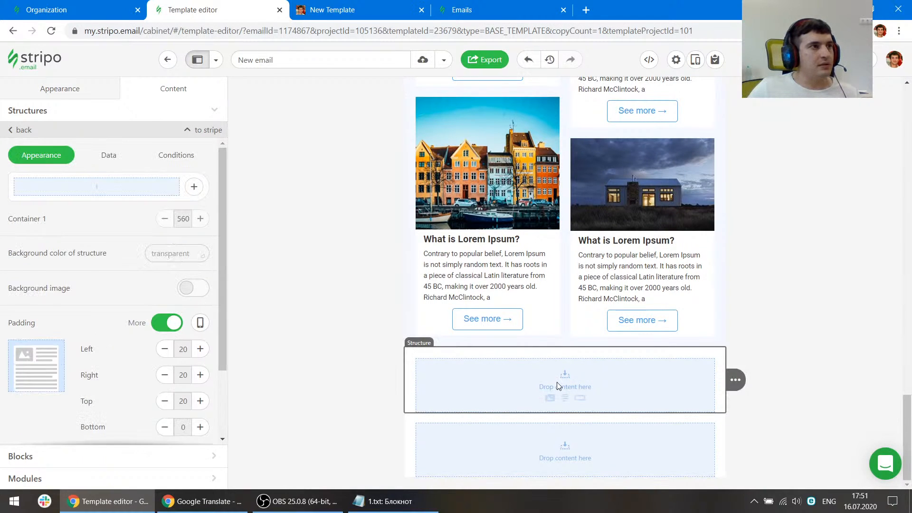
left_click(568, 401)
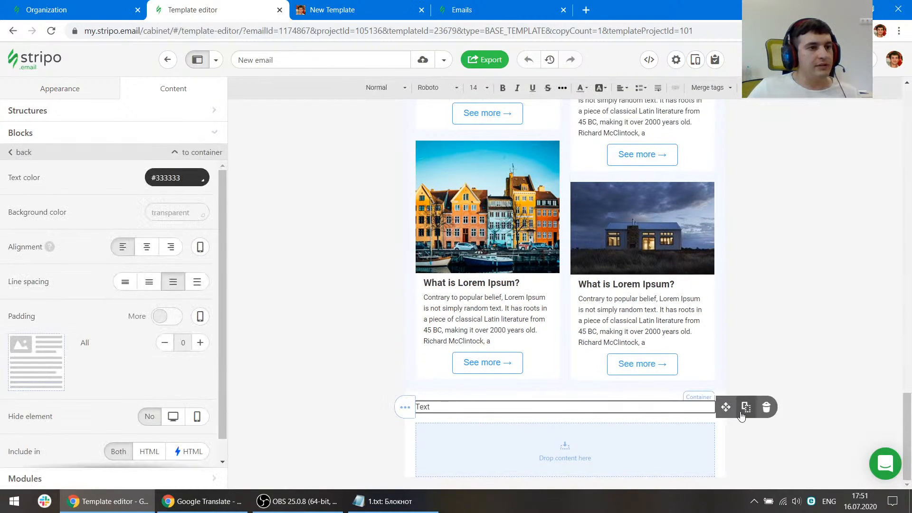
left_click(753, 409)
Duplicate the remaining empty structure at the end of the email twice
scroll(708, 338, "down", 2)
mouse_move(735, 446)
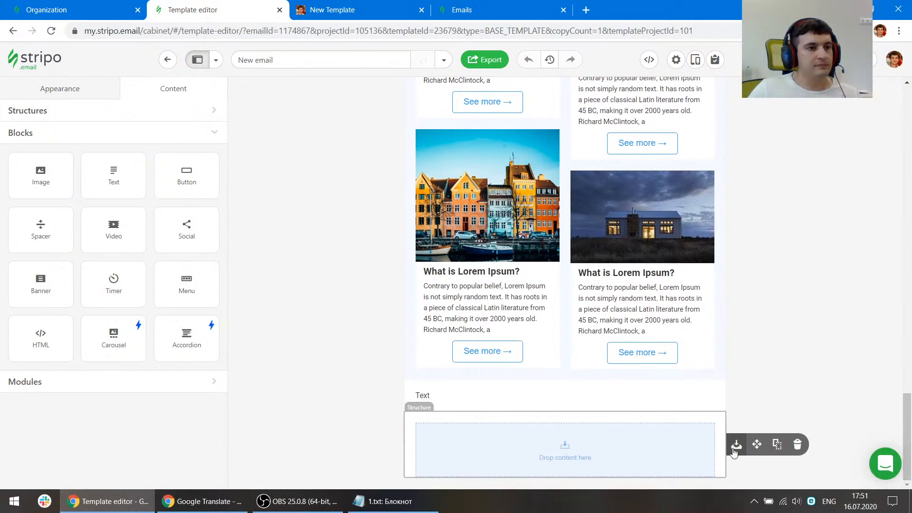
left_click(778, 446)
left_click(777, 446)
scroll(597, 325, "down", 3)
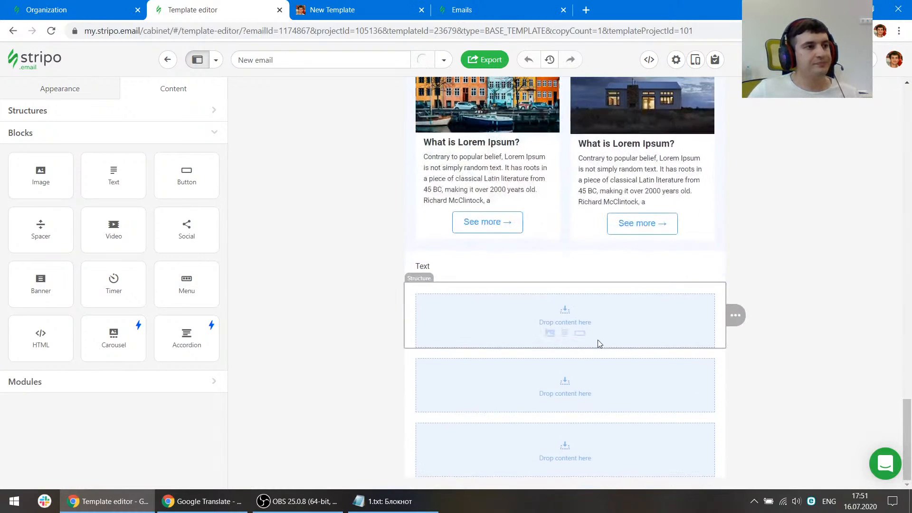
Copy the background image URL ending in 19191569928201210.jpg from the code of the reference "how money should be" section
left_click(327, 6)
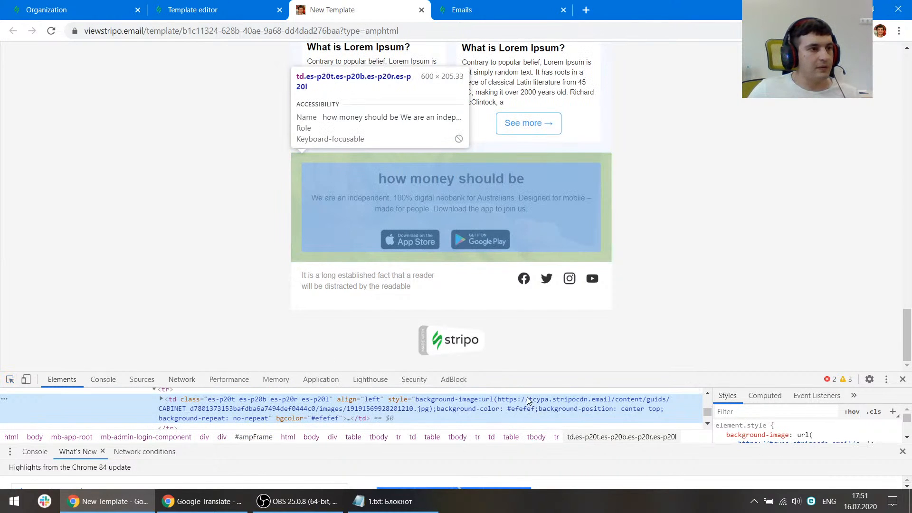
double_click(528, 400)
left_click(430, 409)
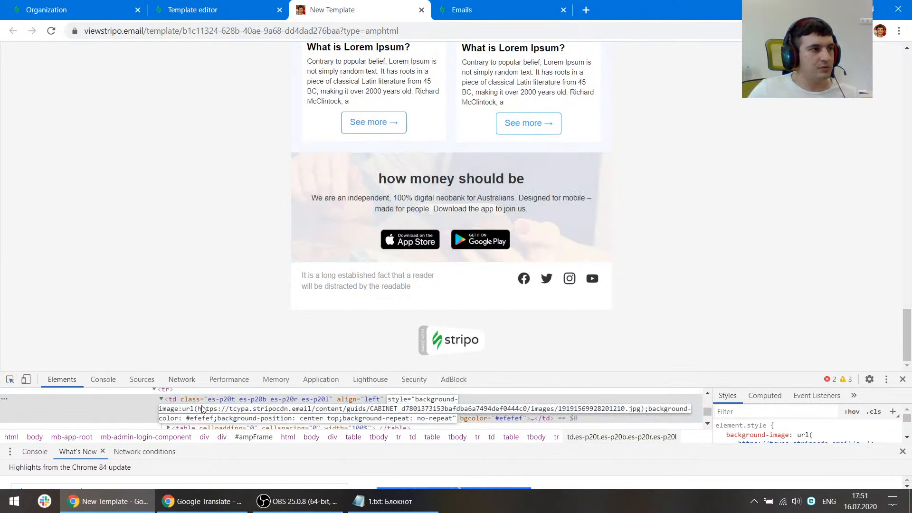
left_click_drag(199, 410, 642, 412)
left_click(216, 10)
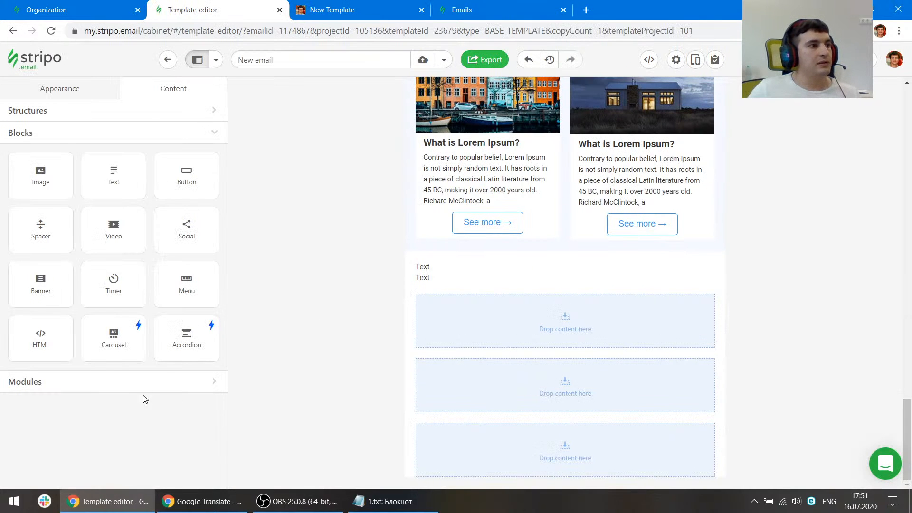
Enable a background image on the two-text structure, using the copied image URL as an external link
left_click(458, 259)
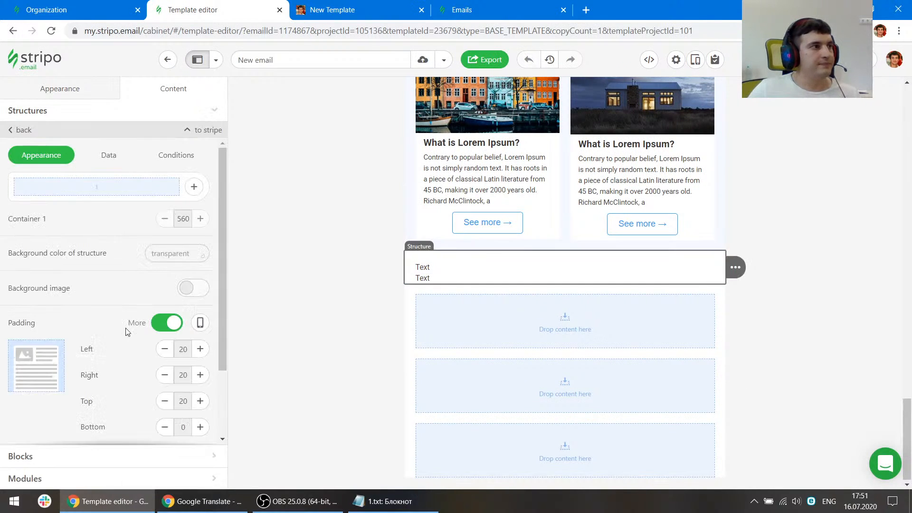
left_click(194, 291)
left_click(59, 215)
key("ctrl+v")
left_click(139, 216)
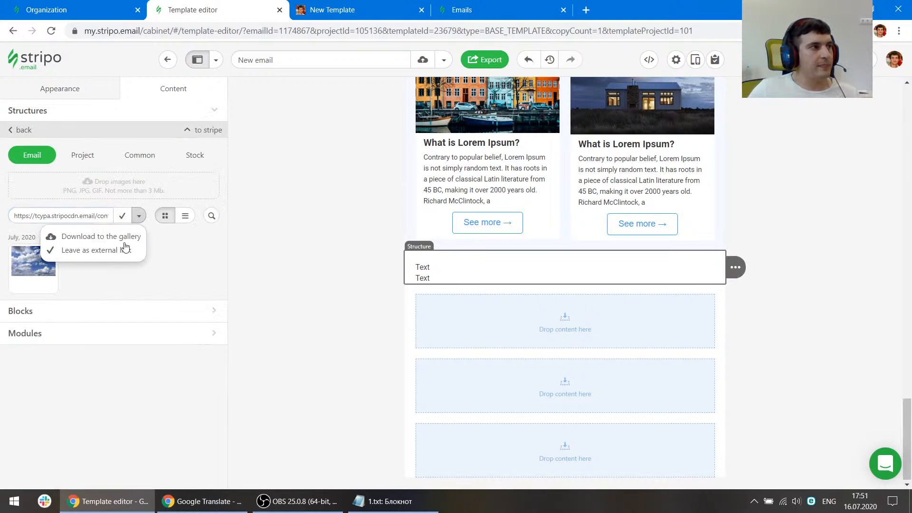
left_click(85, 251)
left_click(125, 217)
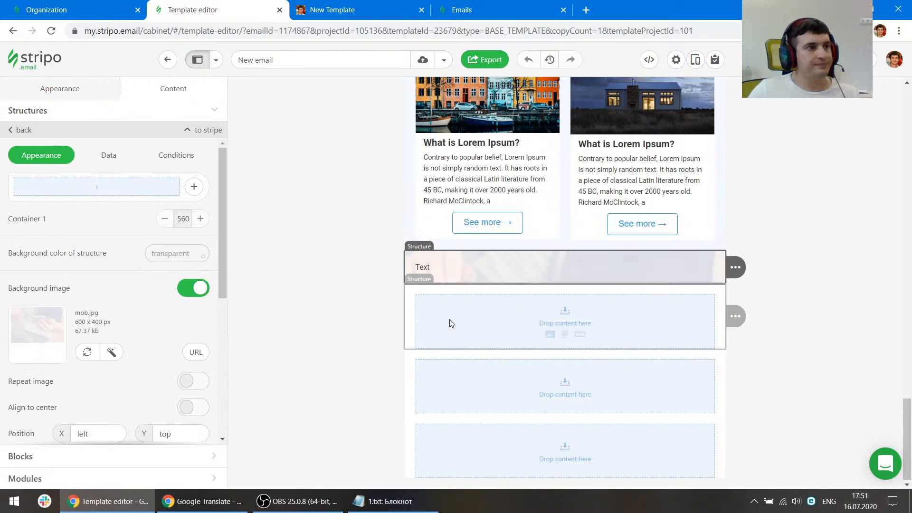
Replace the first text block's text with the reference heading "how money should be"
left_click(339, 5)
left_click_drag(536, 175, 378, 178)
key("ctrl+c")
key("ctrl+shift+Tab")
left_click(464, 267)
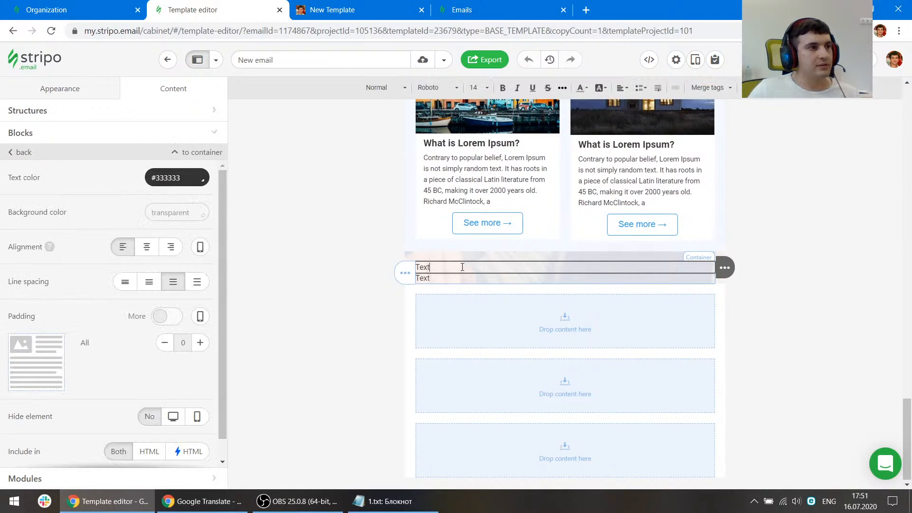
key("ctrl+v")
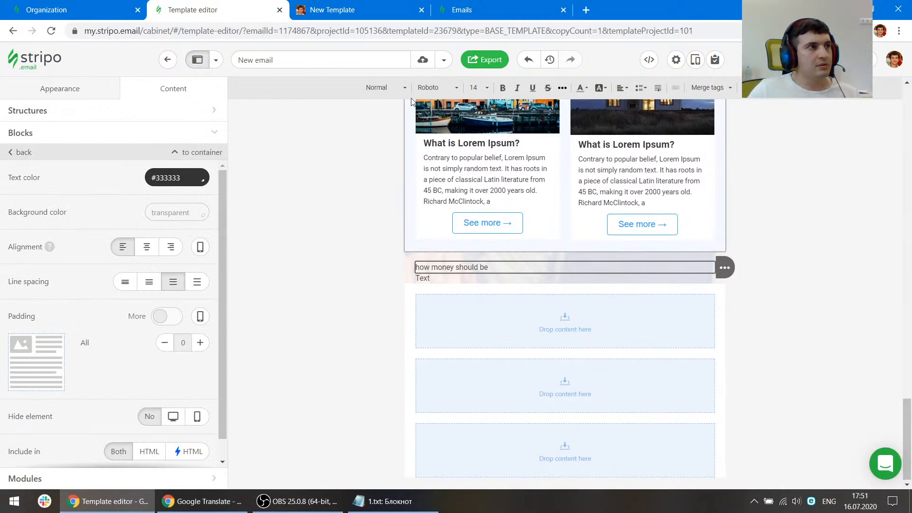
Format the "how money should be" text as a bold, centred Heading 2
left_click(391, 87)
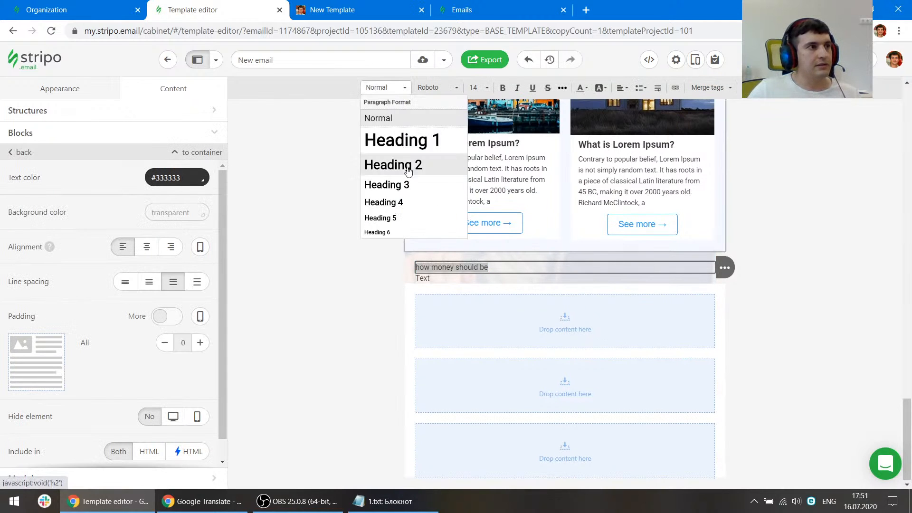
left_click(406, 166)
left_click(503, 87)
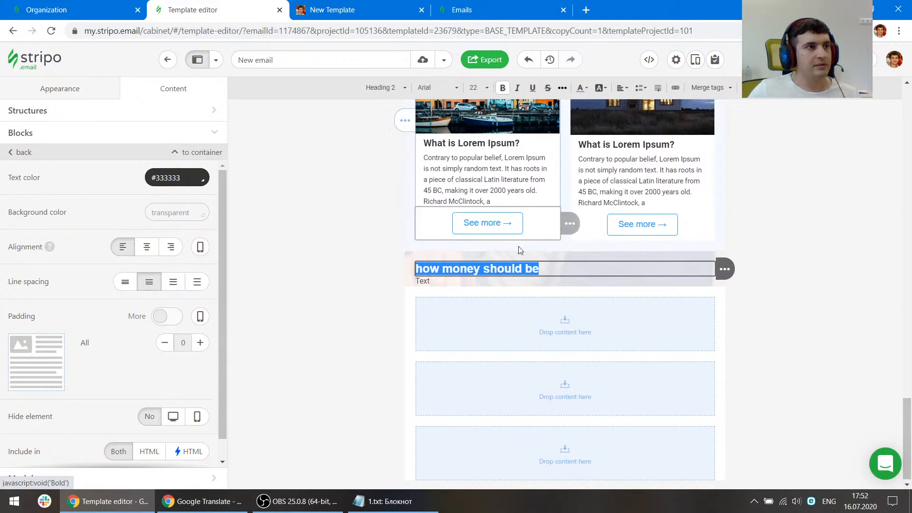
left_click(622, 87)
left_click(632, 117)
Check the reference heading's font size and set the "how money should be" heading to size 26
left_click(358, 5)
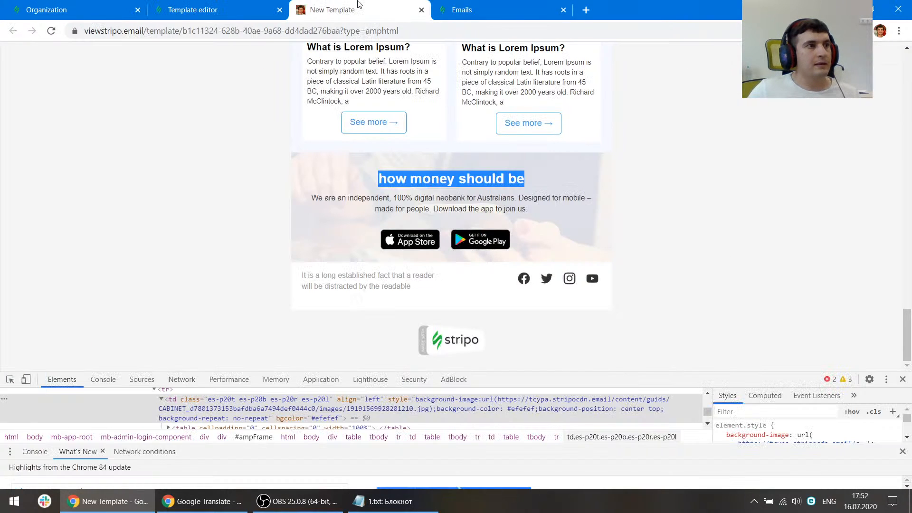
left_click(9, 379)
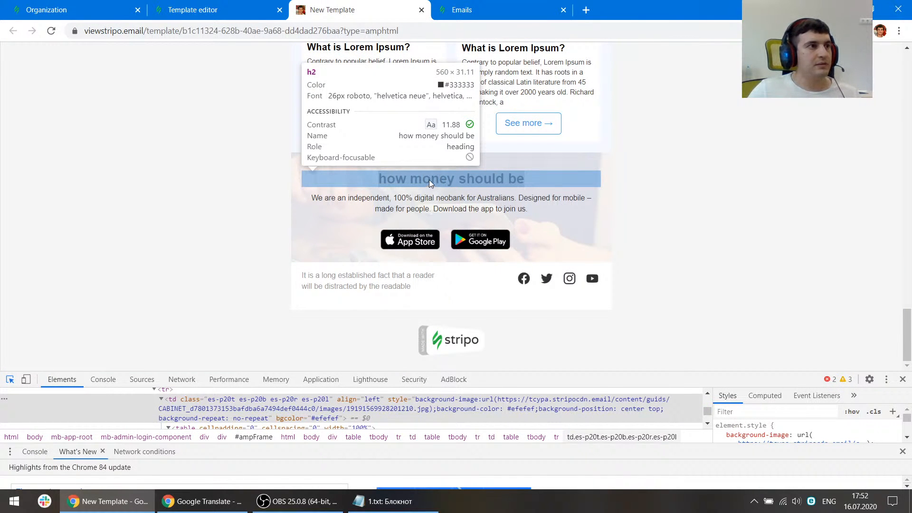
left_click(257, 9)
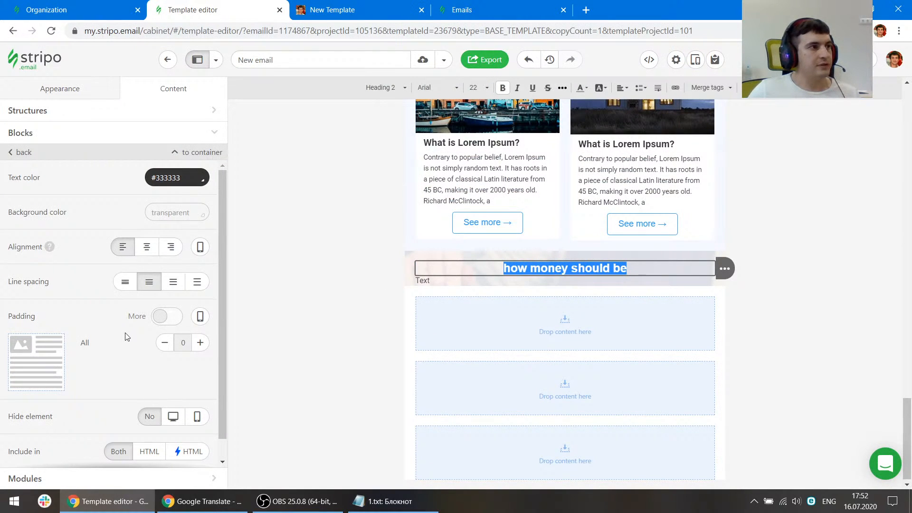
left_click(478, 87)
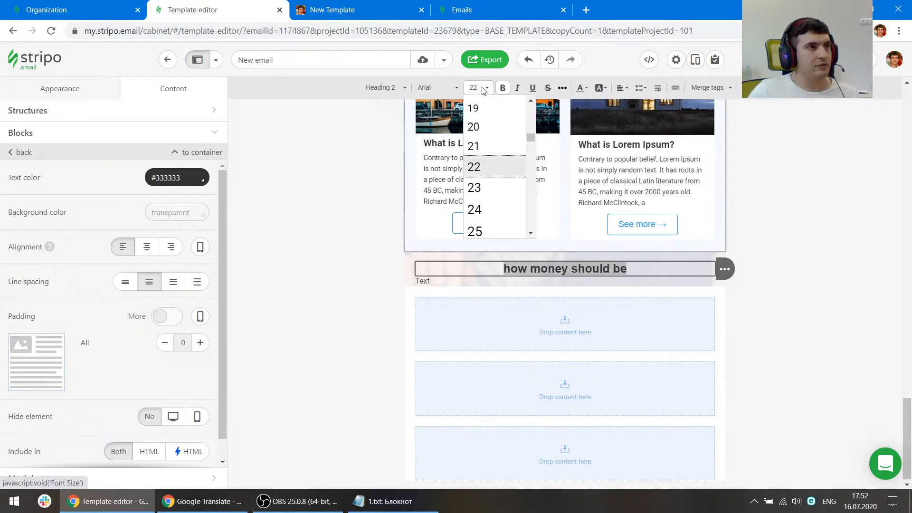
scroll(491, 209, "down", 2)
left_click(491, 209)
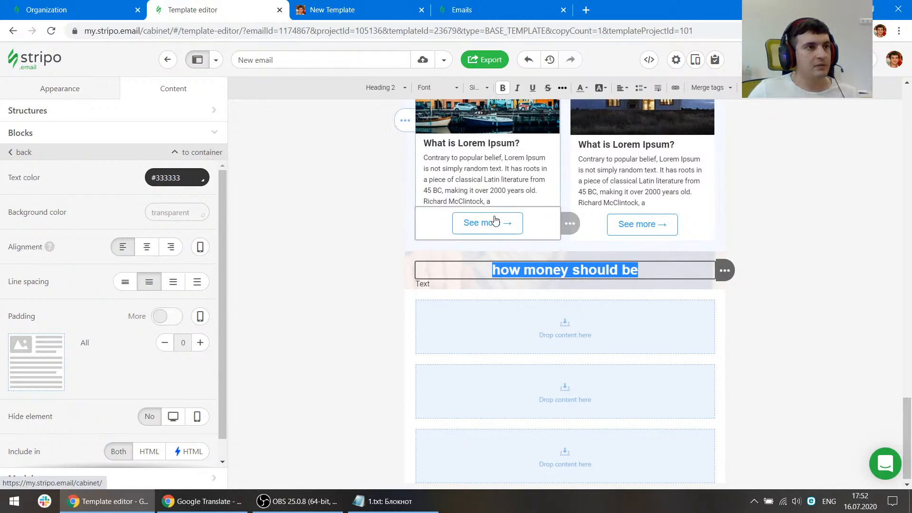
Replace the second text block's placeholder with the reference paragraph beginning "We are an independent, 100% digital neobank for Australians"
left_click(342, 9)
key("F12")
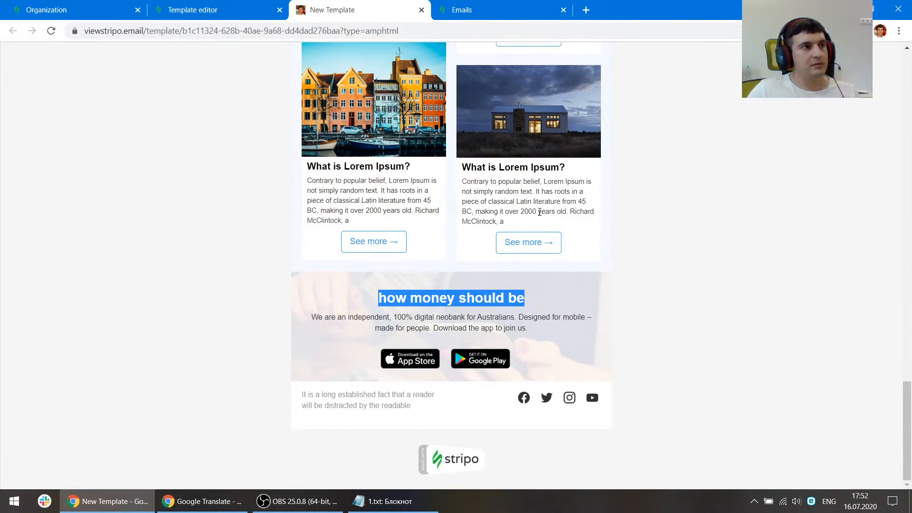
left_click_drag(533, 333, 309, 318)
key("ctrl+c")
left_click(209, 10)
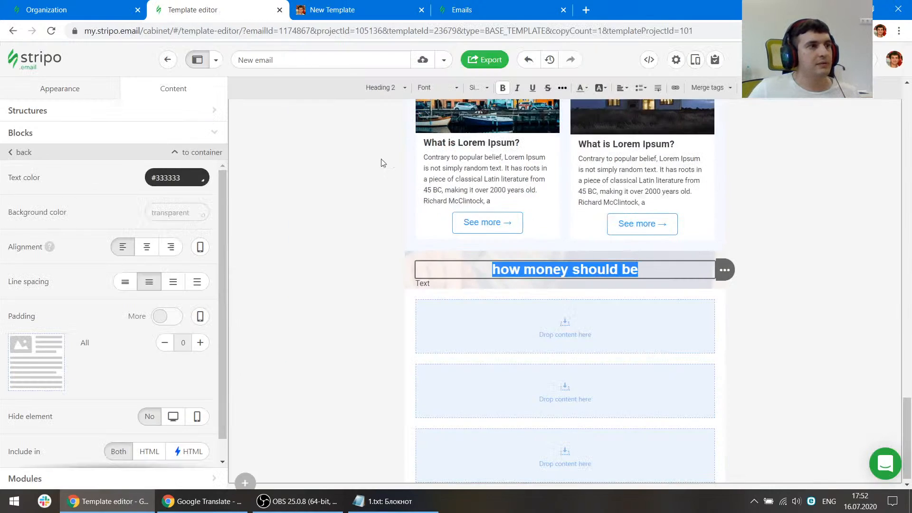
left_click(453, 287)
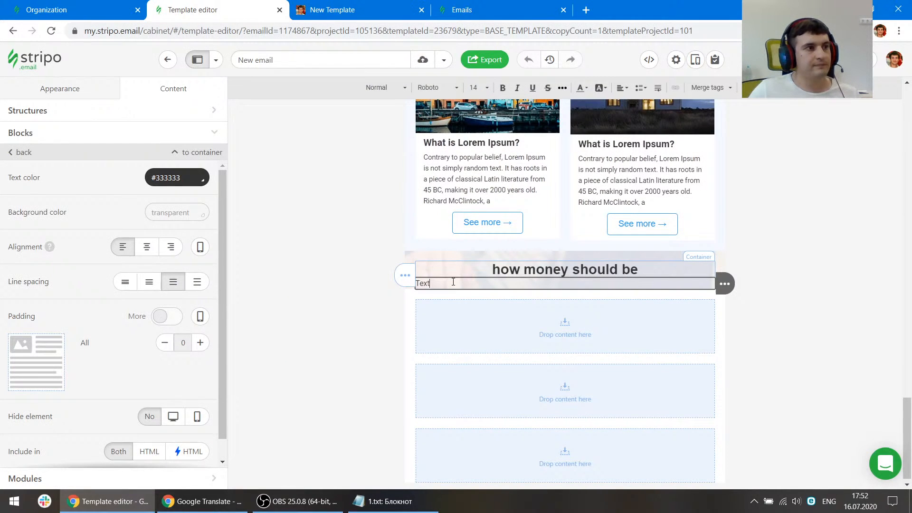
key("ctrl+v")
Centre the "We are an independent" paragraph below the heading
triple_click(497, 290)
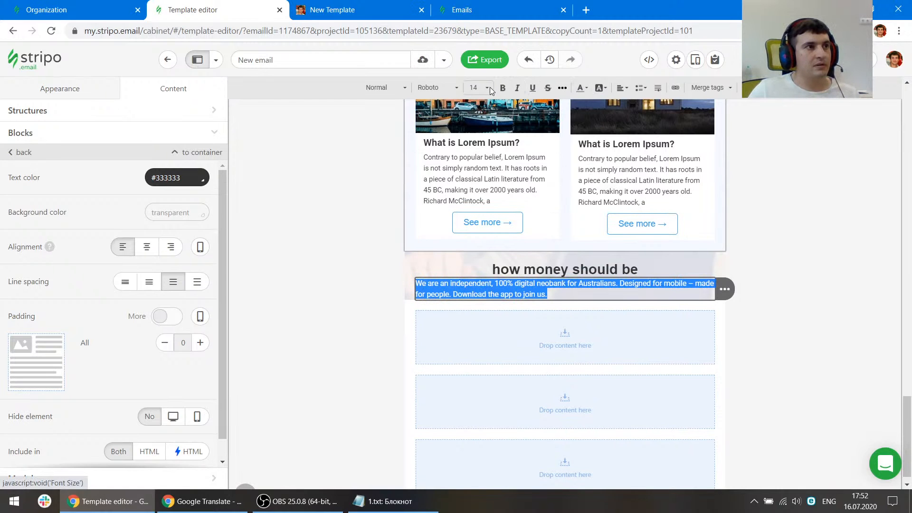
left_click(622, 88)
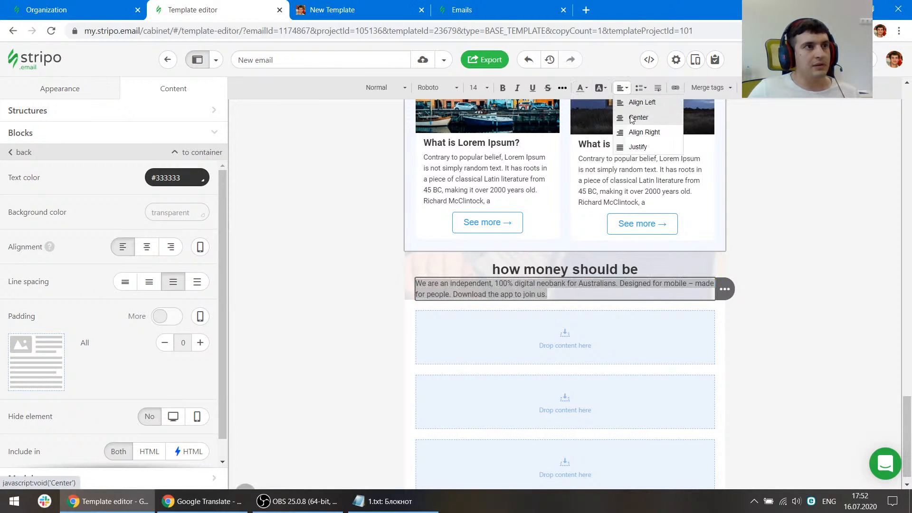
left_click(632, 122)
Inspect the text styling of the reference paragraph under "how money should be" and compare it with the rebuilt paragraph
left_click(356, 18)
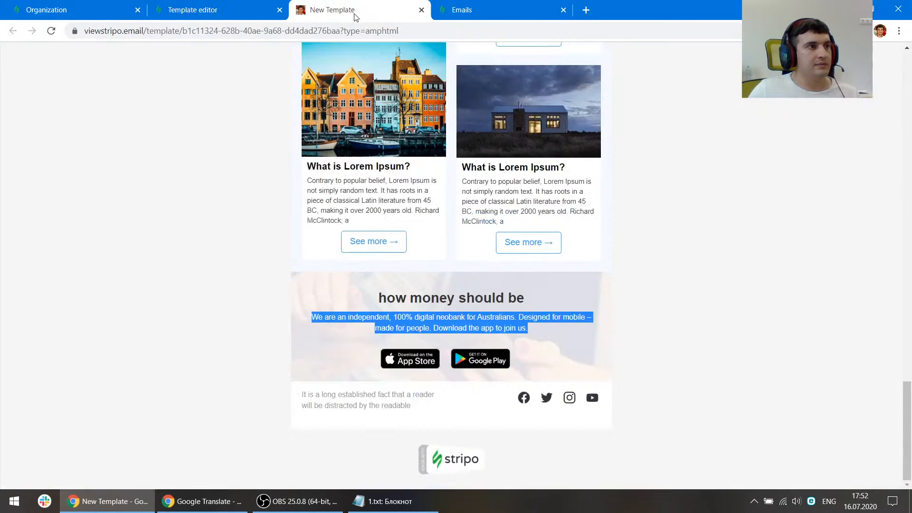
key("ctrl+shift+i")
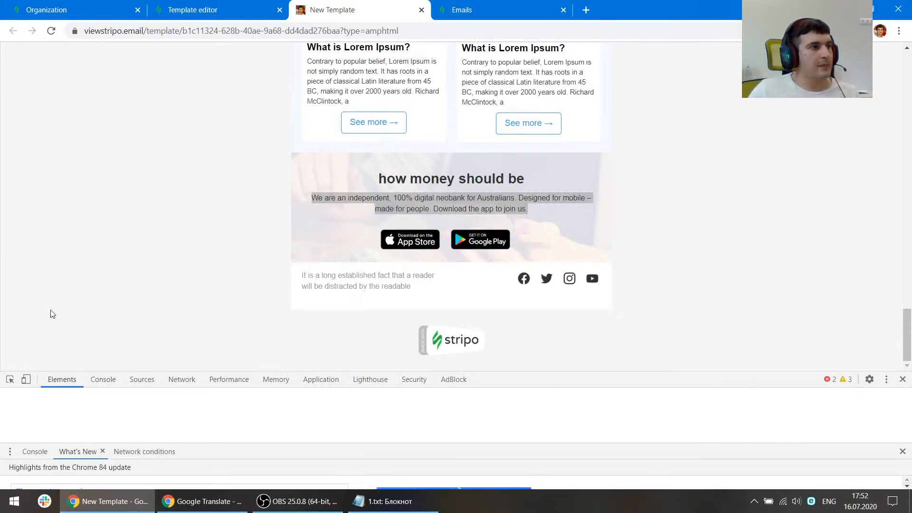
left_click(10, 379)
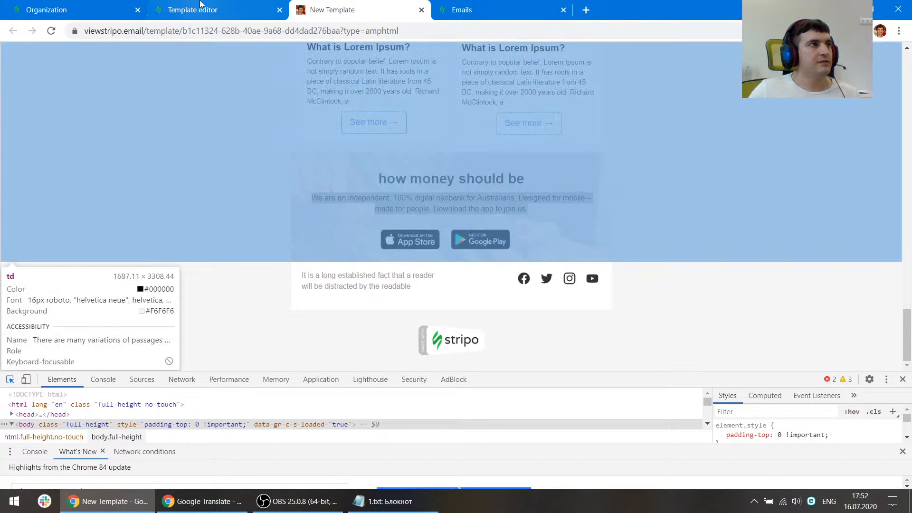
left_click(192, 10)
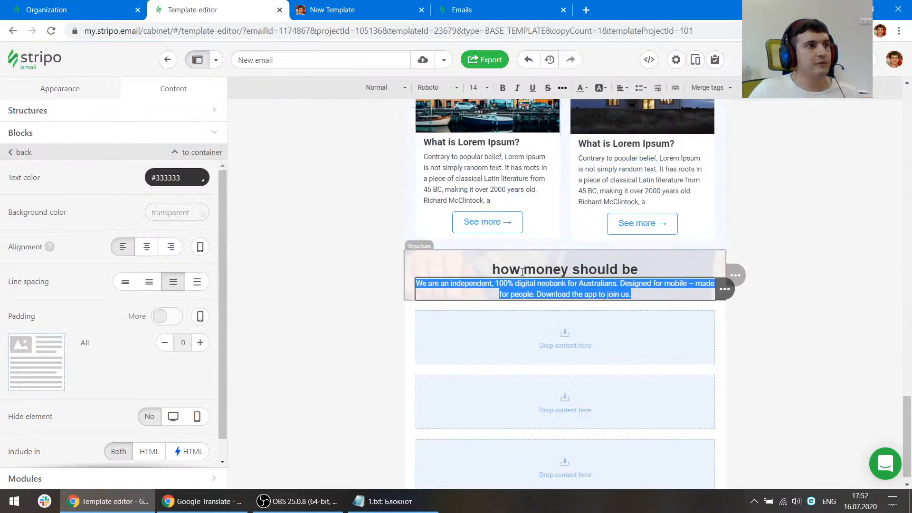
left_click(523, 295)
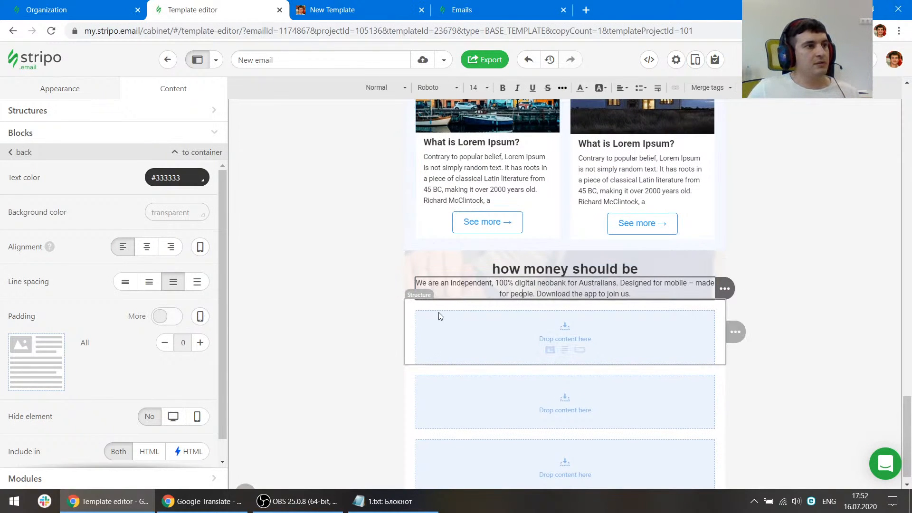
Add an Image block beneath the paragraph in the "how money should be" section and check the reference layout of the app badges
left_click(17, 133)
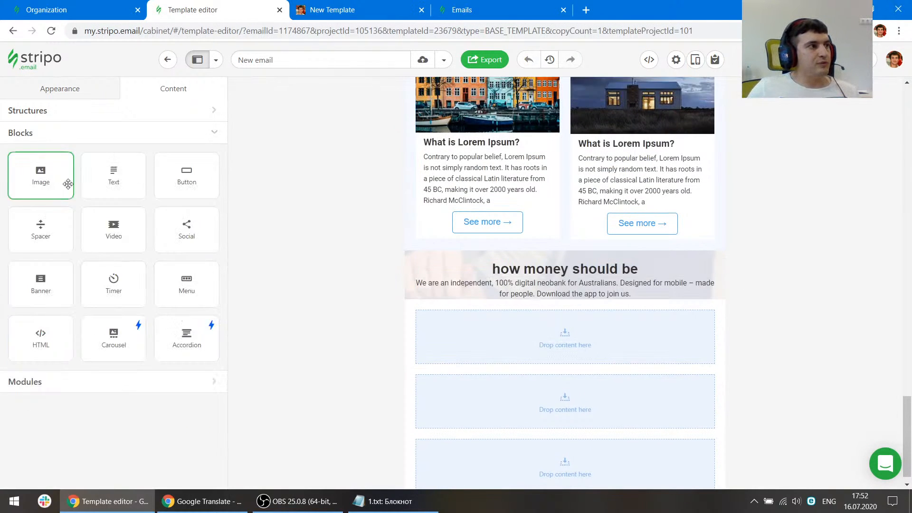
left_click_drag(67, 183, 538, 276)
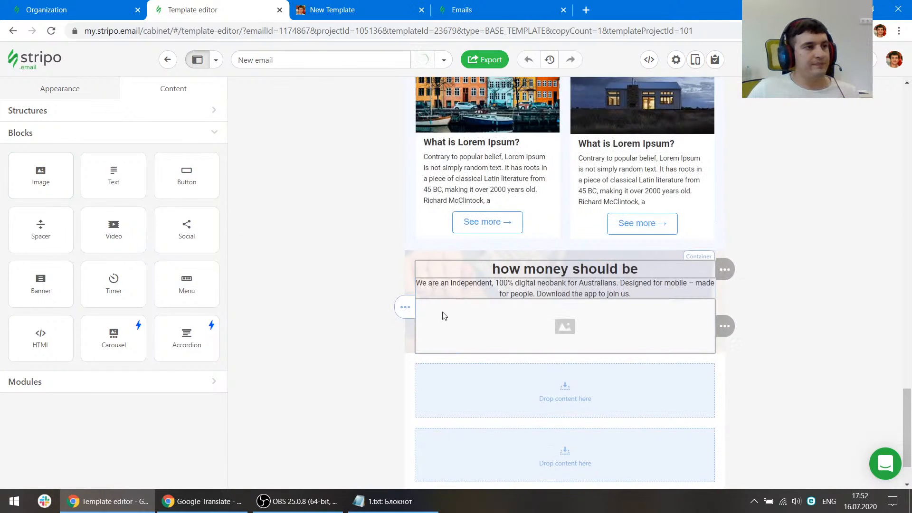
left_click(342, 10)
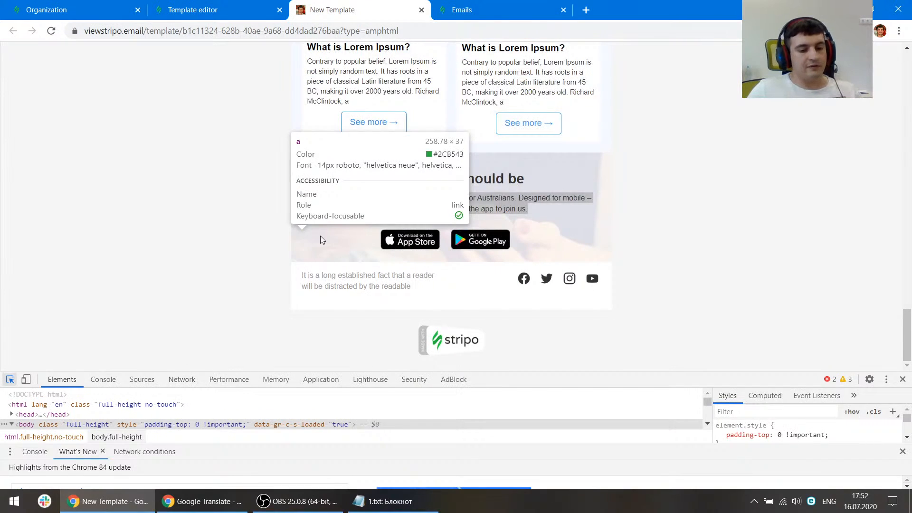
key("F12")
left_click(624, 322)
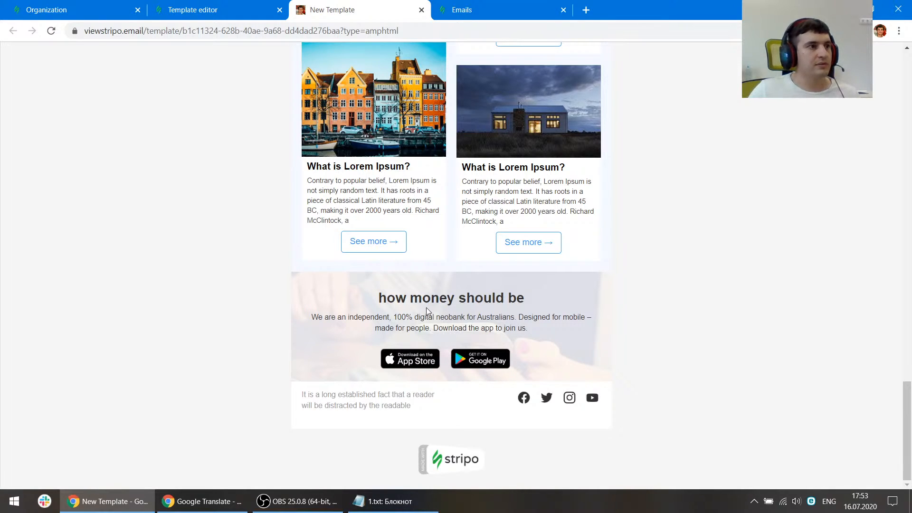
left_click(226, 5)
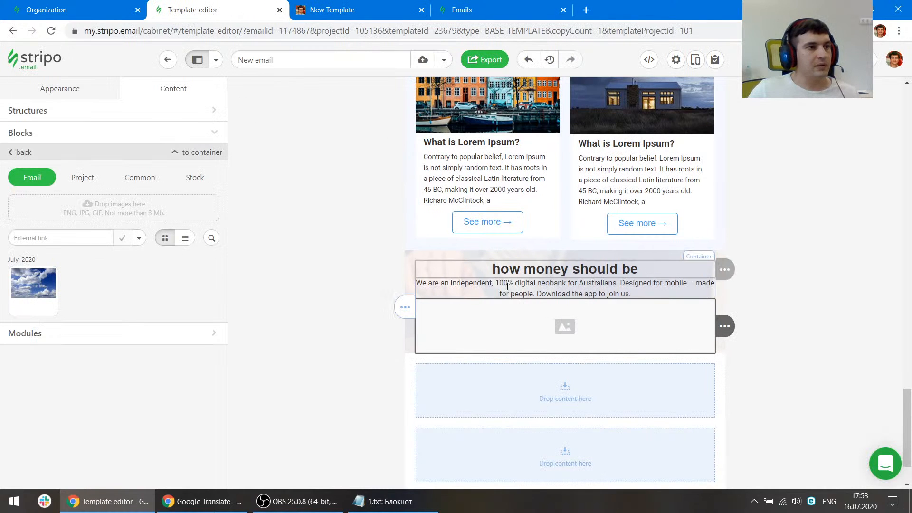
left_click(416, 263)
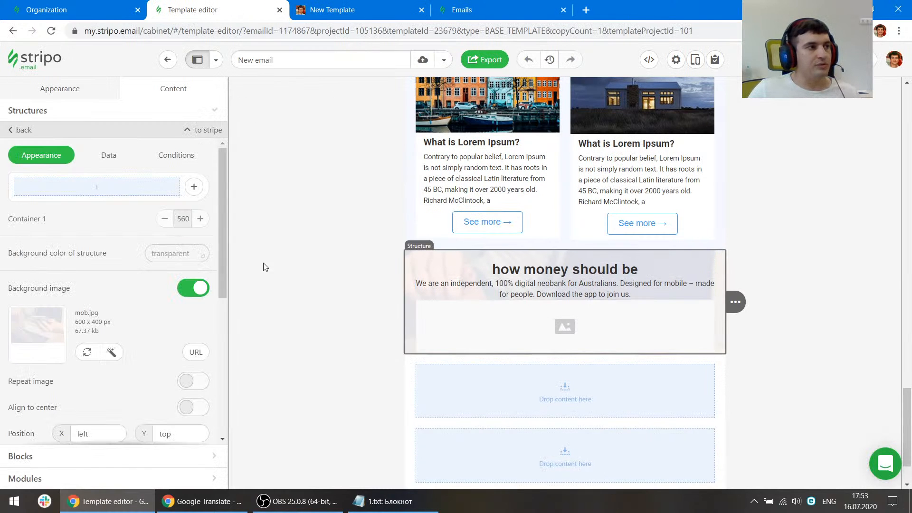
Duplicate the empty image cell in the container's HTML, placing the copied td right after the original in the same table row
left_click(546, 327)
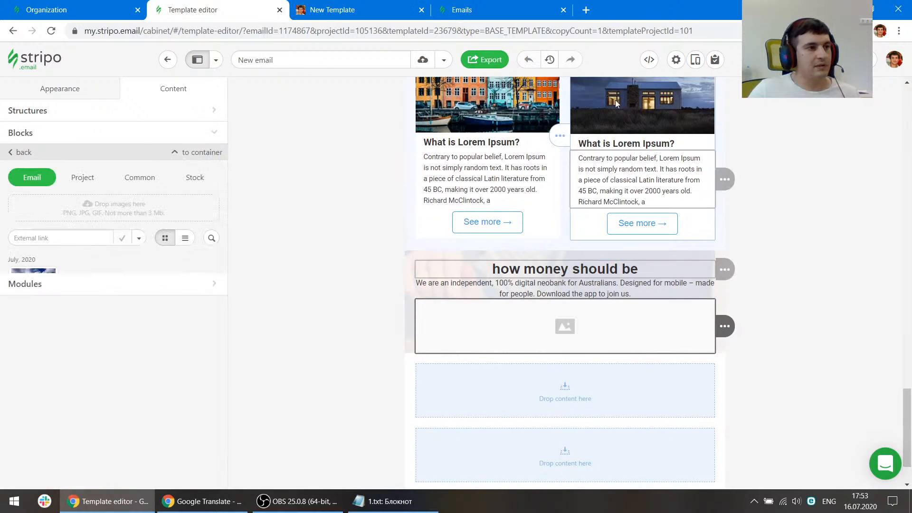
left_click(649, 60)
left_click_drag(309, 332, 226, 288)
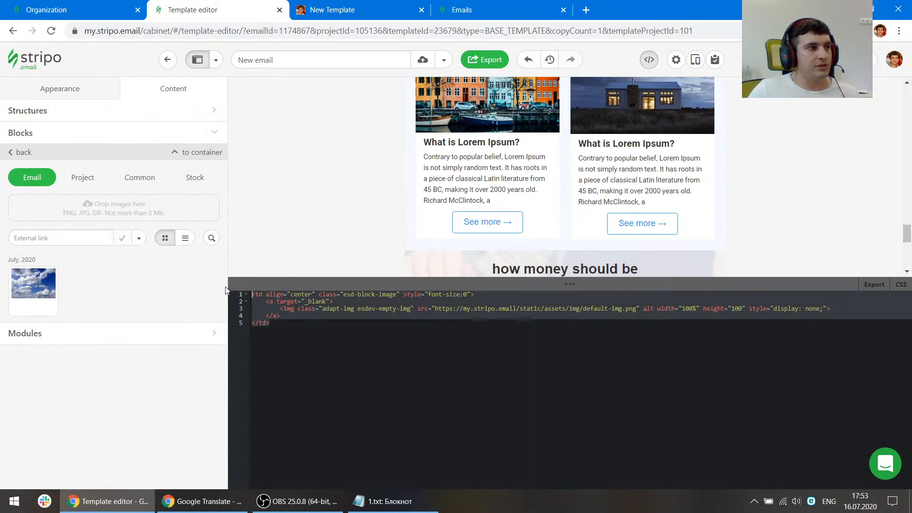
key("ctrl+c")
scroll(422, 209, "down", 2)
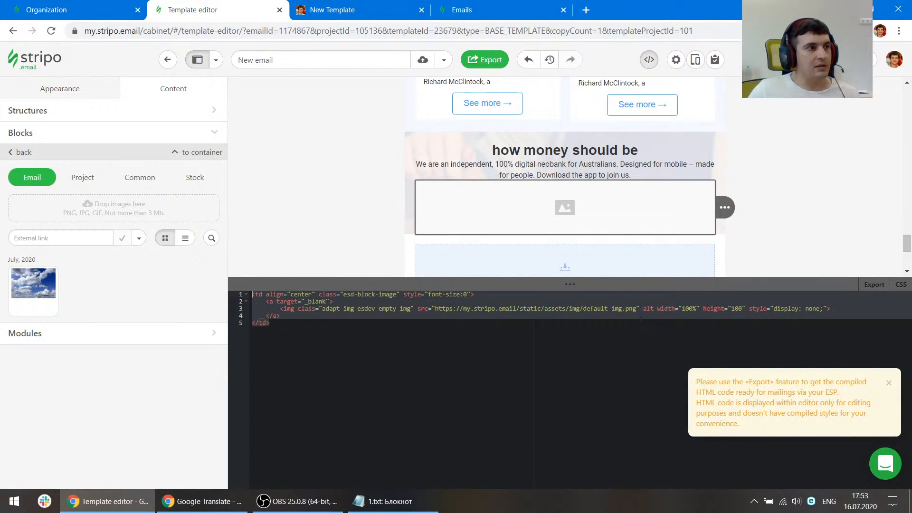
left_click(198, 153)
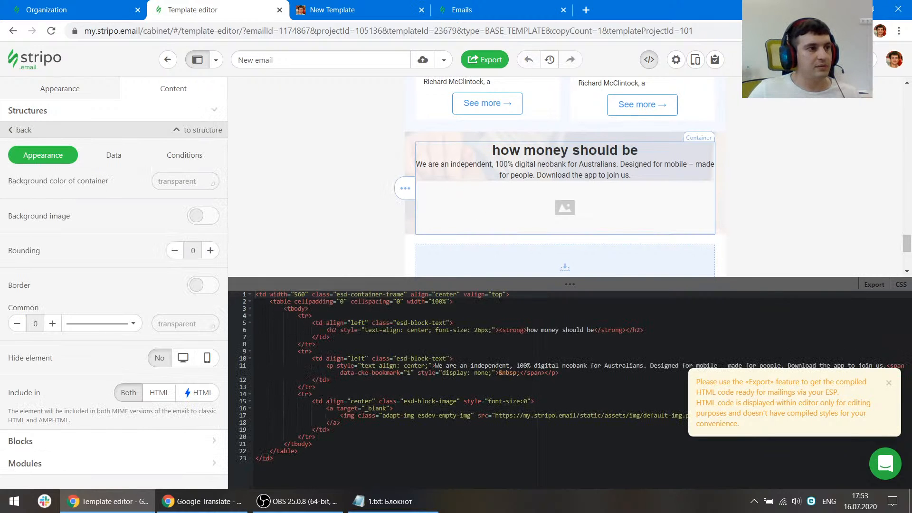
left_click(423, 429)
key("ctrl+v")
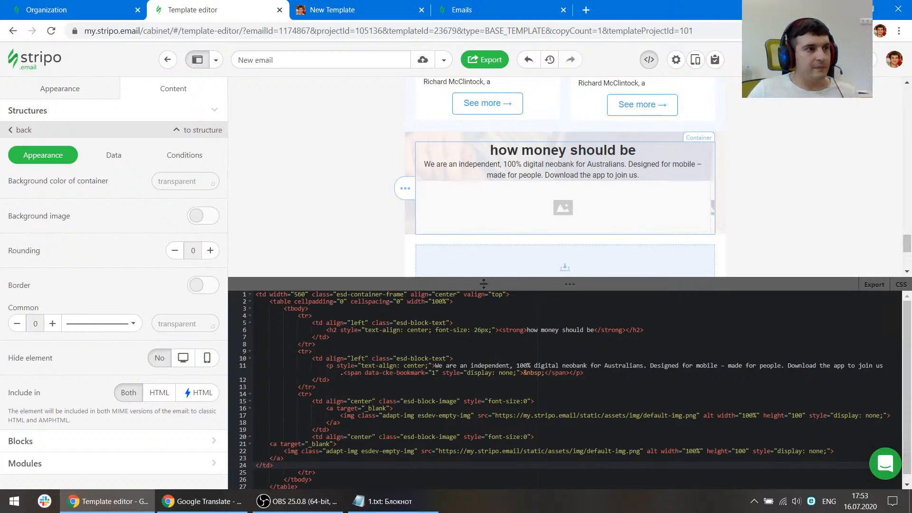
left_click_drag(499, 251, 498, 239)
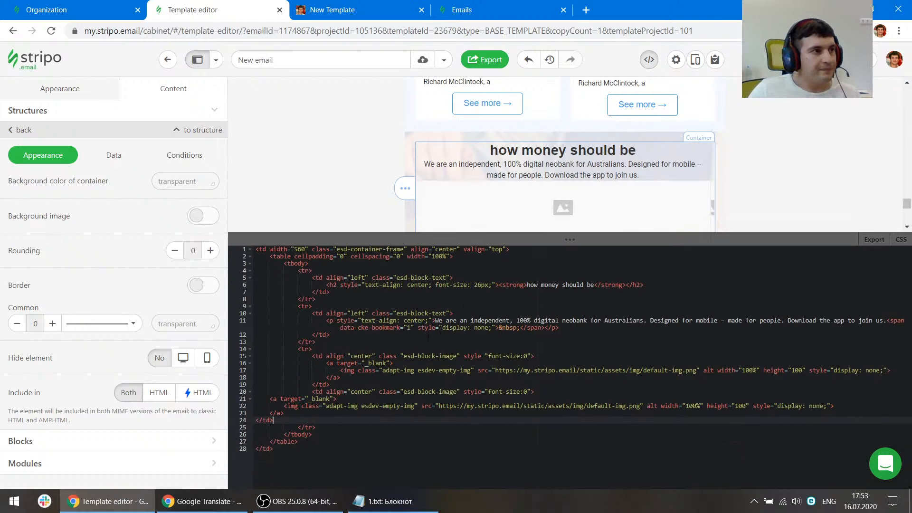
Add colspan="2" to the heading's and the paragraph's td tags in the container's HTML
left_click(454, 277)
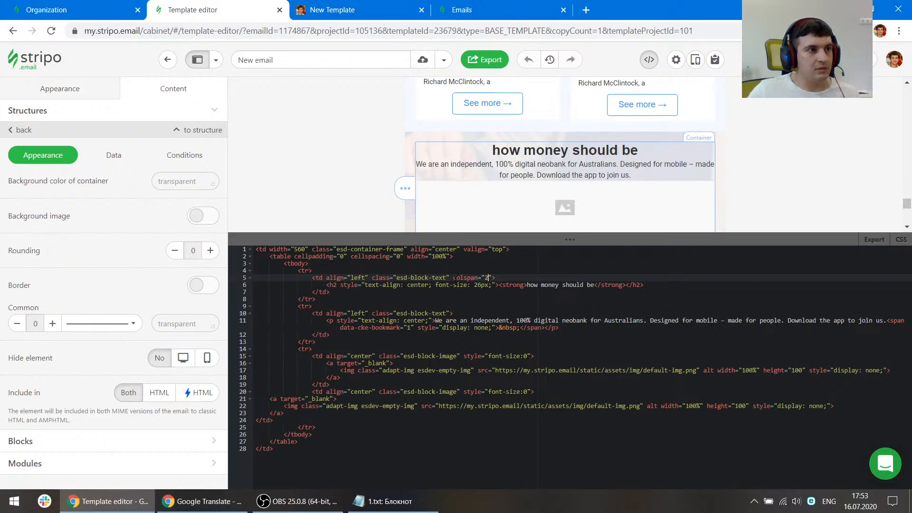
left_click_drag(453, 278, 495, 277)
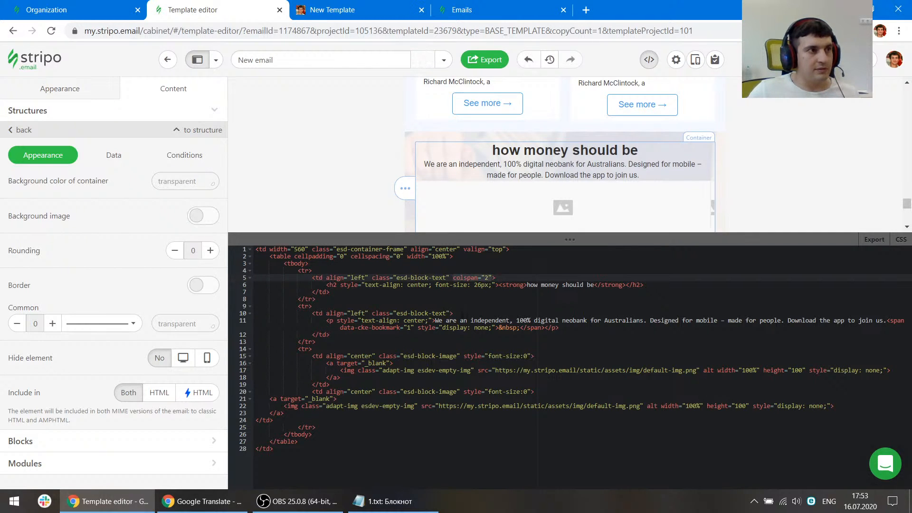
left_click(450, 313)
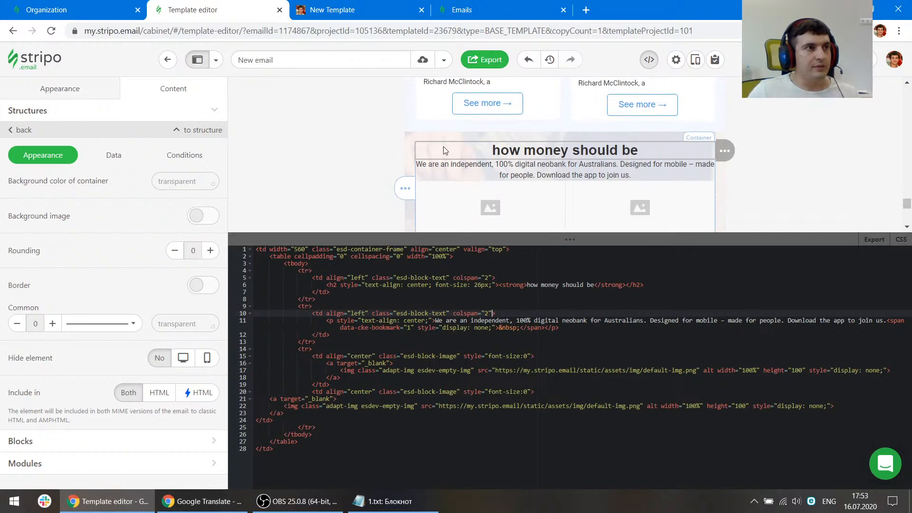
Inspect the reference App Store badge and copy its image URL ending in 31411568795915092.png
left_click(383, 5)
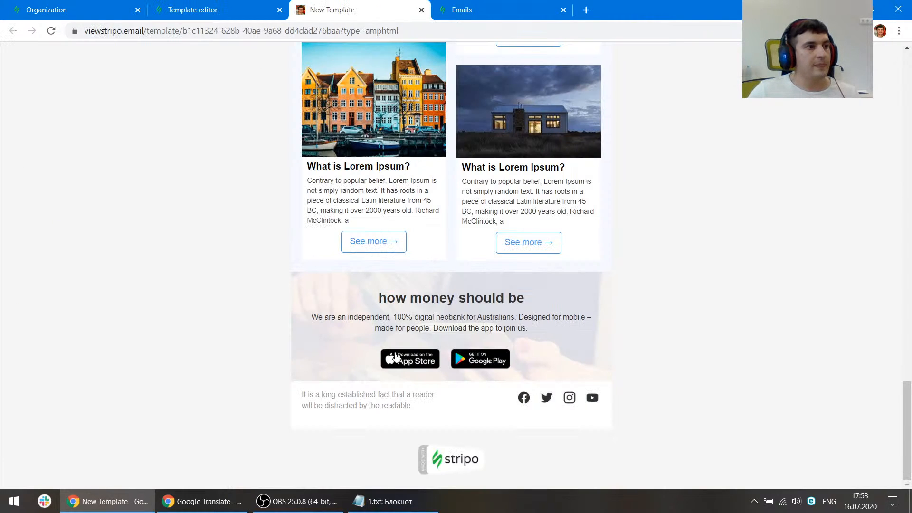
key("ctrl+shift+i")
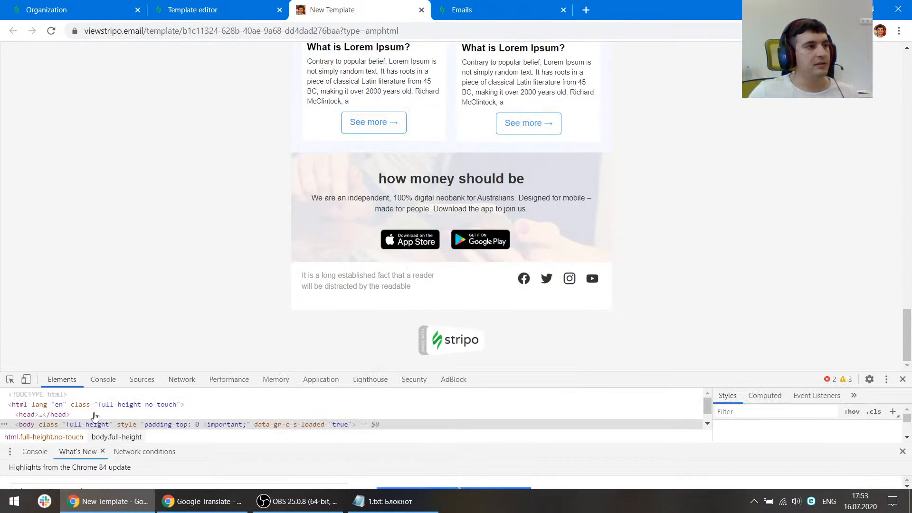
key("ctrl+shift+c")
left_click(411, 251)
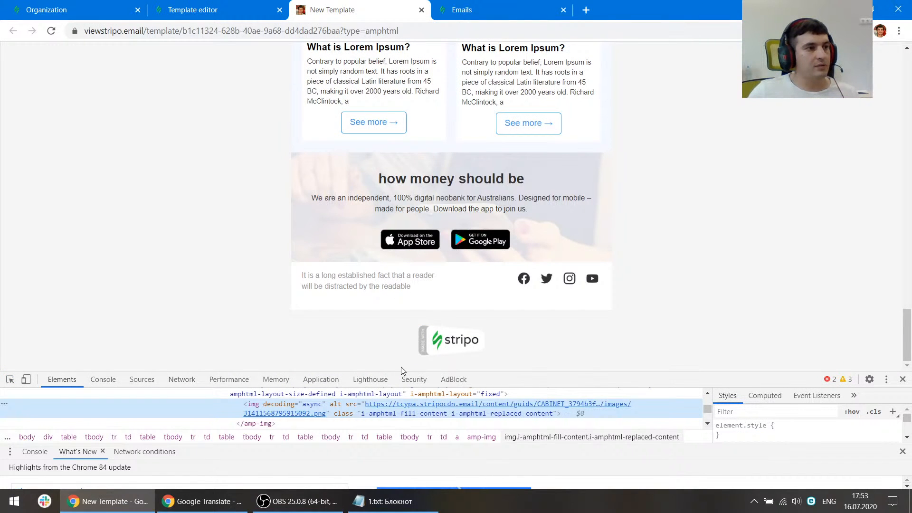
Fill the first empty image cell under the paragraph with the App Store badge from the copied external link
left_click(192, 7)
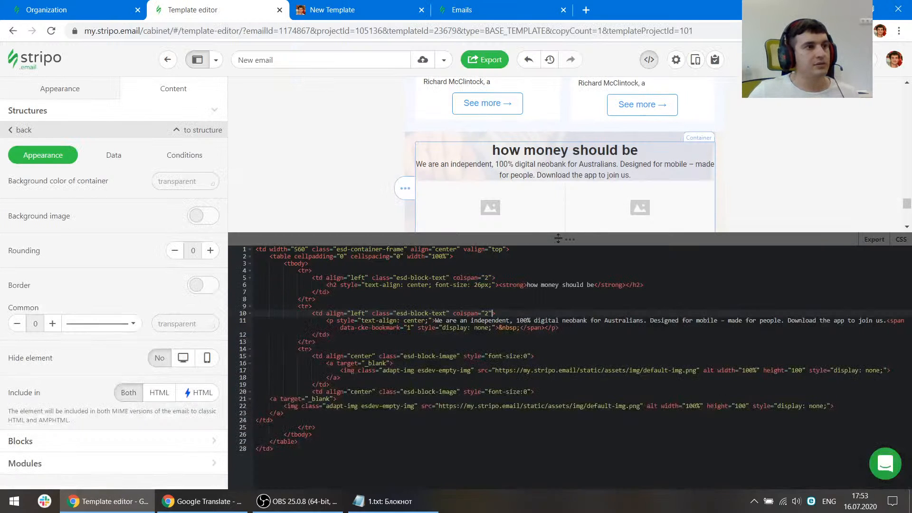
left_click(492, 207)
left_click(62, 242)
key("ctrl+v")
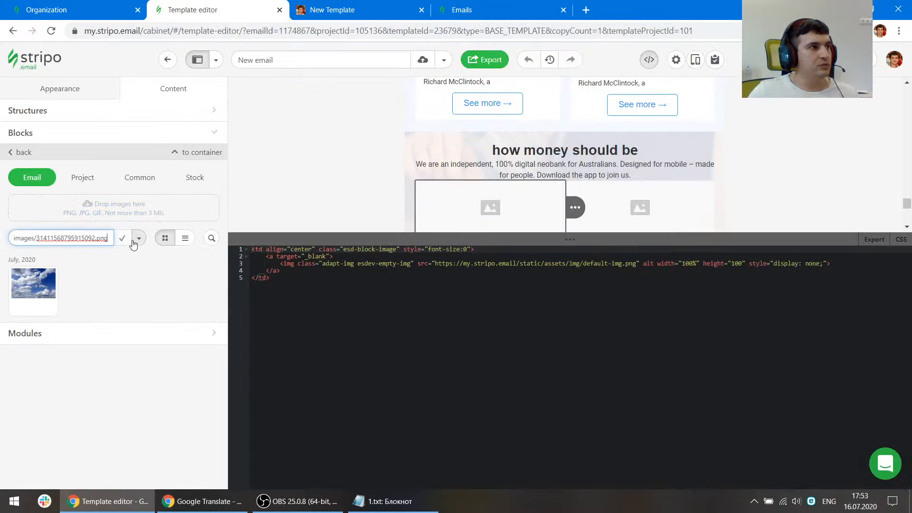
left_click(139, 239)
left_click(118, 271)
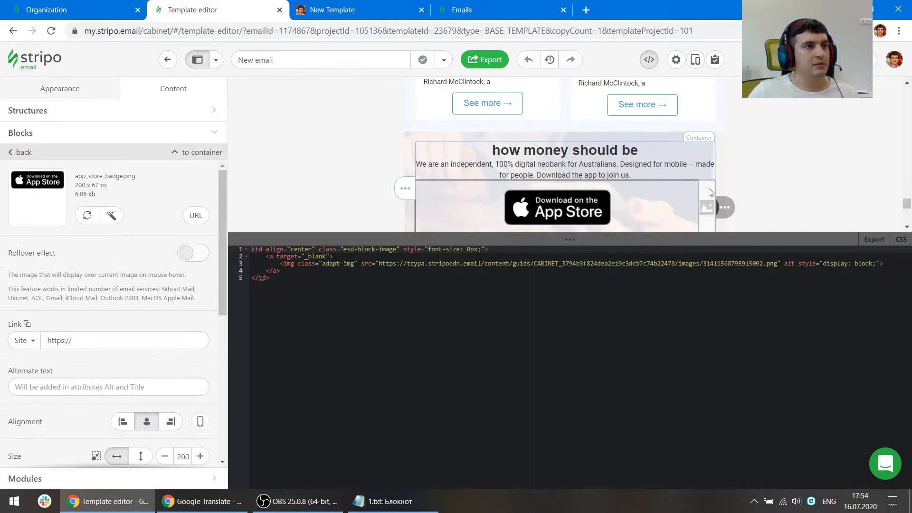
Select the second empty image cell for an external link and copy the reference Google Play badge's image URL ending in 66731568795938047.png
left_click(710, 192)
left_click(76, 243)
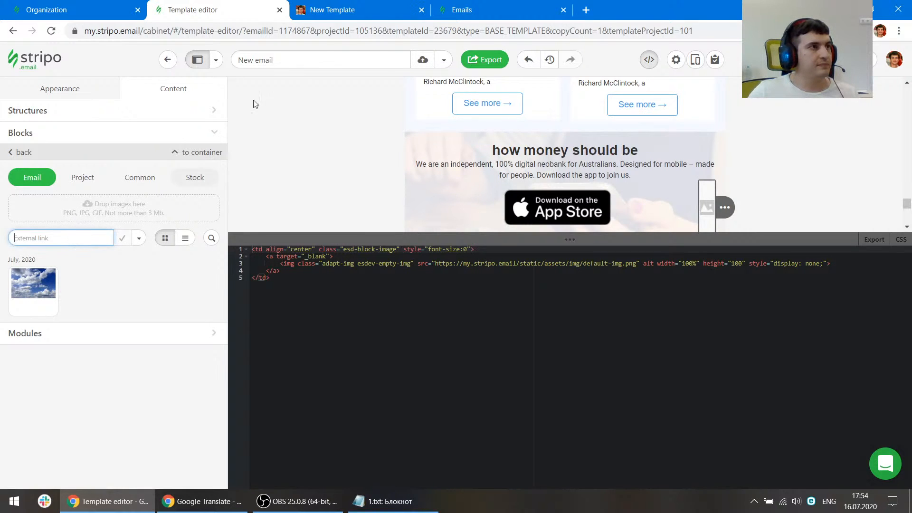
left_click(332, 11)
left_click(10, 380)
left_click(454, 241)
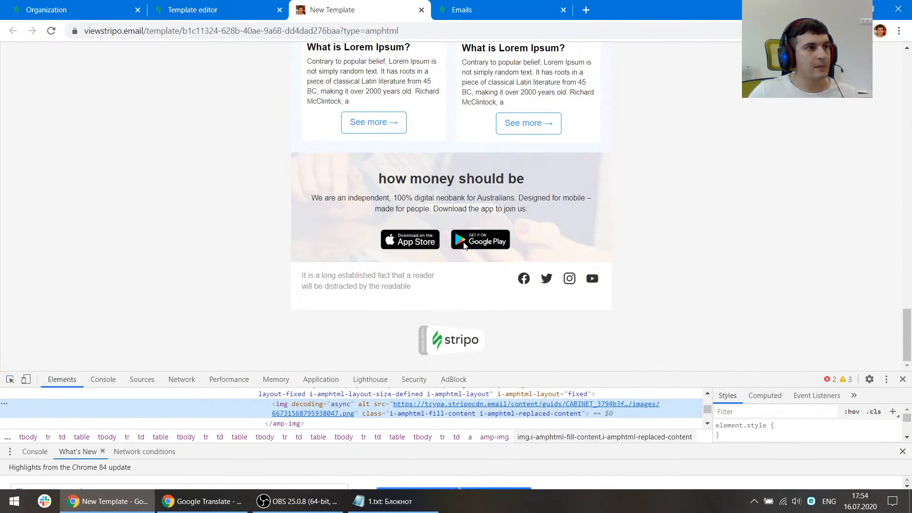
mouse_move(444, 403)
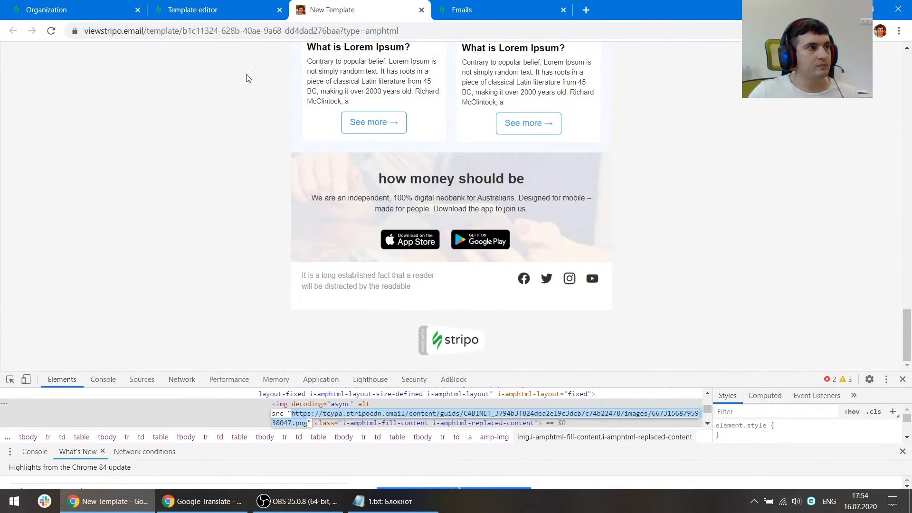
Insert the Google Play badge into the second image cell from the copied external link
left_click(233, 9)
key("ctrl+v")
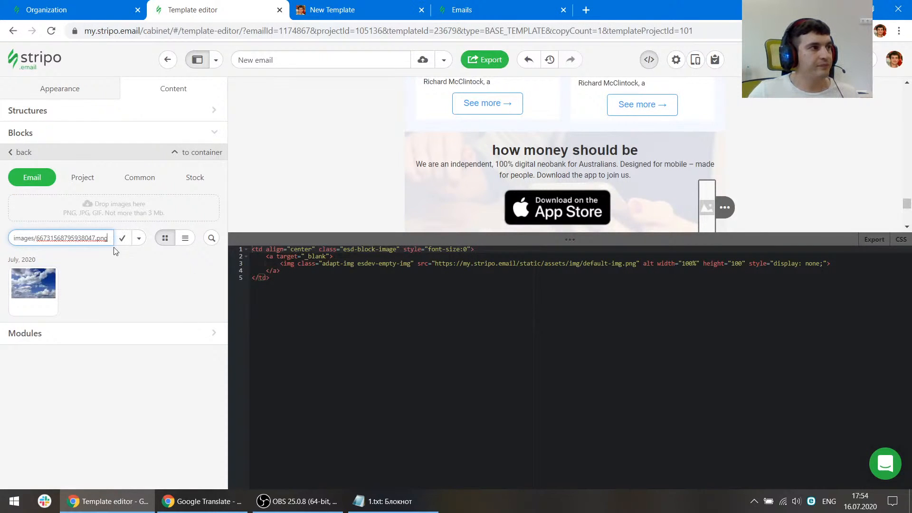
left_click(139, 238)
left_click(105, 273)
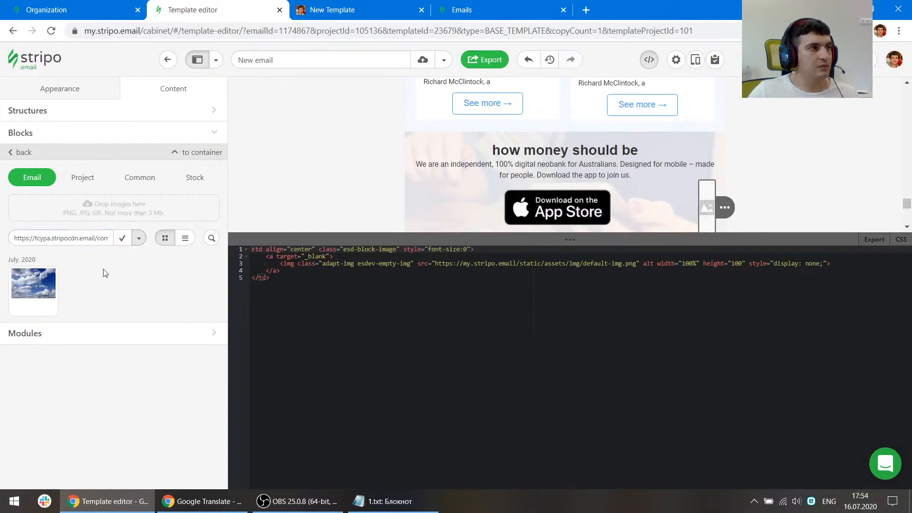
left_click(122, 238)
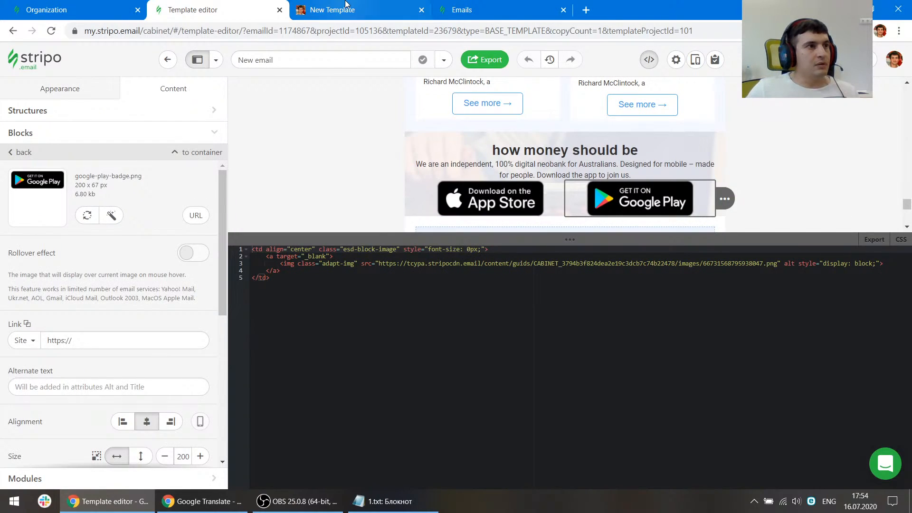
Check the badge size in the reference template and set the App Store badge's width to 111 px
left_click(332, 9)
left_click(10, 379)
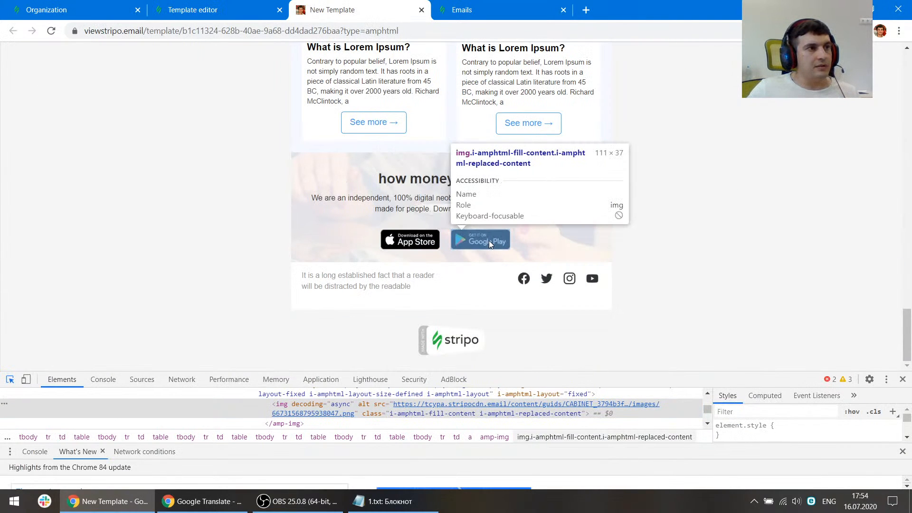
left_click(216, 9)
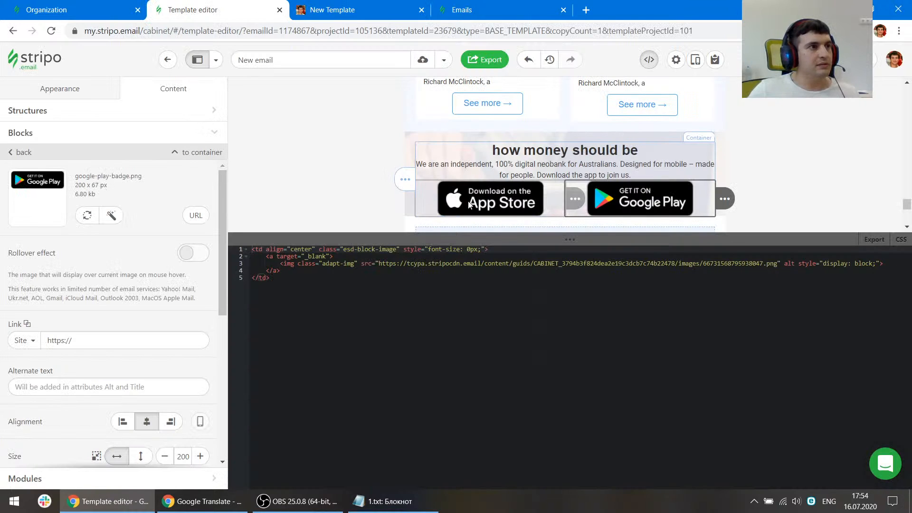
scroll(119, 314, "down", 4)
double_click(188, 276)
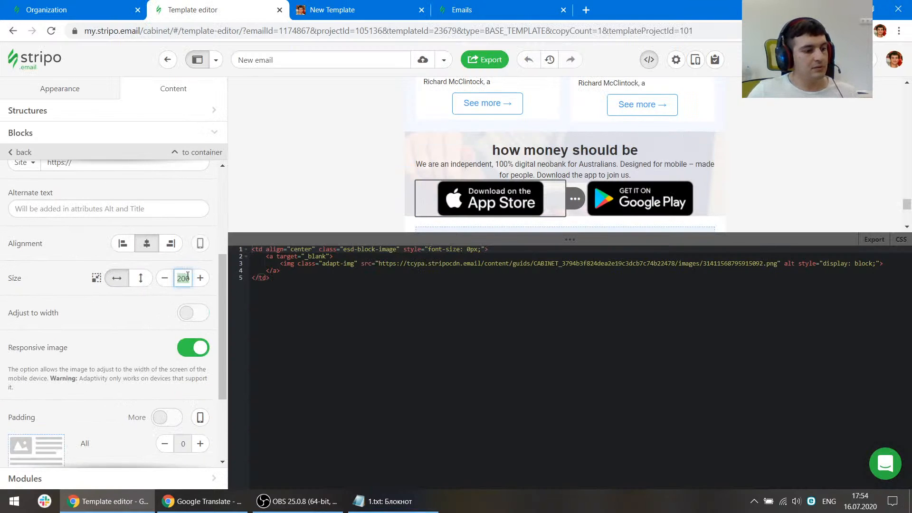
type("111")
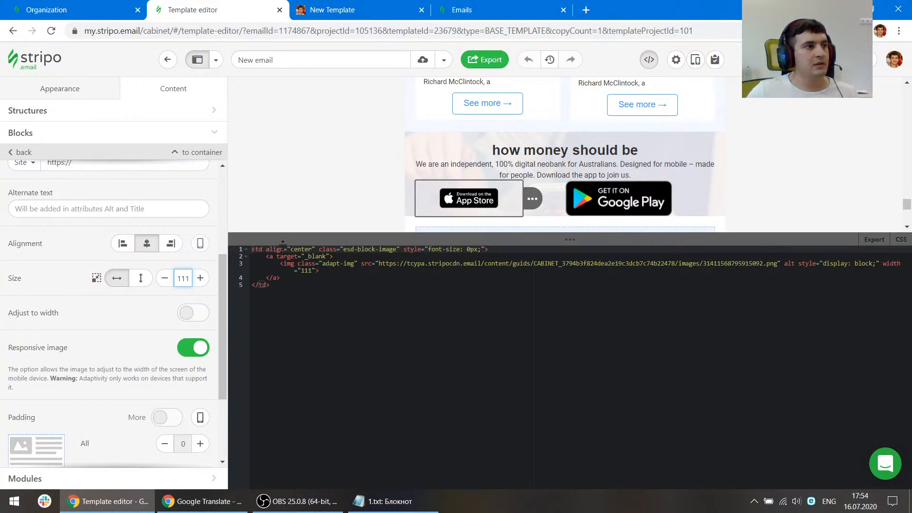
Set the Google Play badge's width to 111 px
left_click(637, 194)
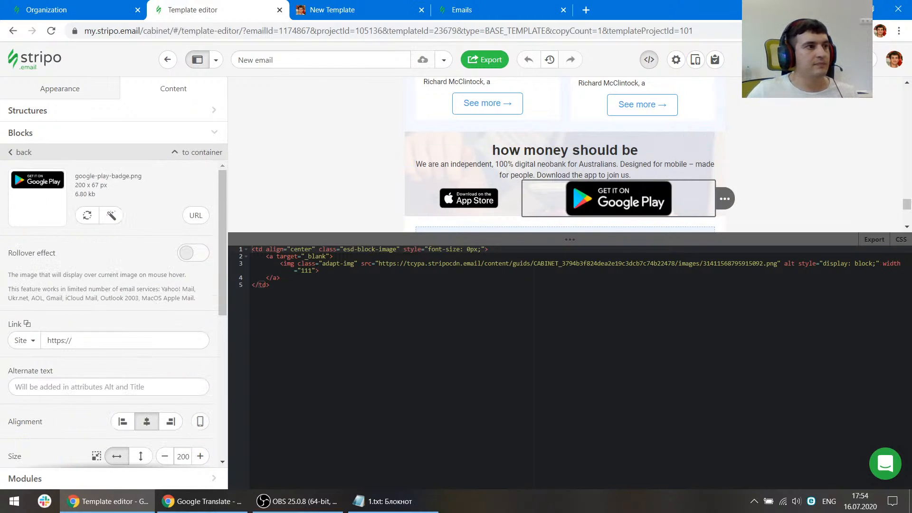
scroll(176, 331, "down", 3)
double_click(182, 335)
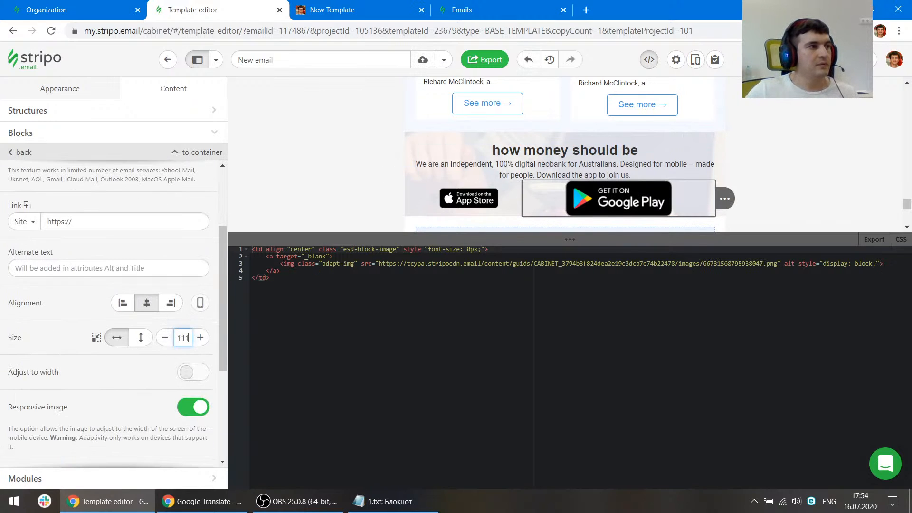
Align the App Store badge to the right of its cell and the Google Play badge to the left of its cell
left_click(500, 195)
scroll(122, 326, "down", 3)
left_click(170, 303)
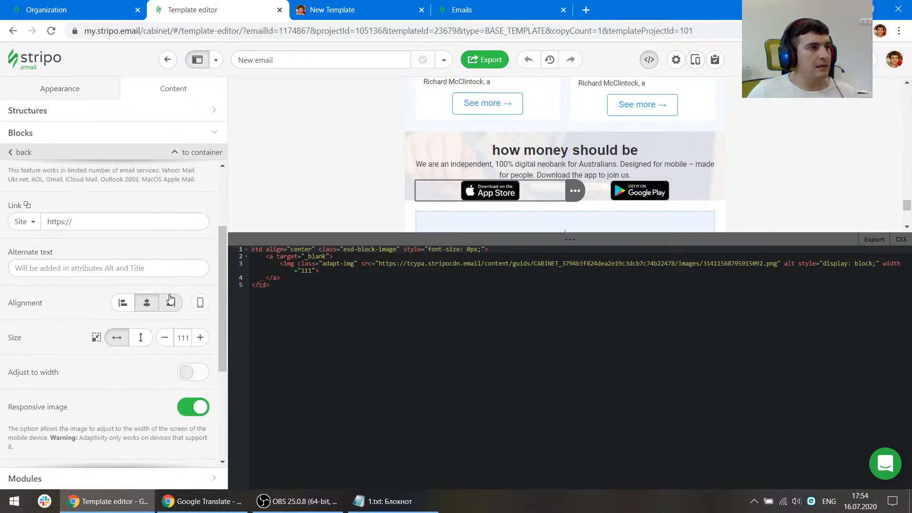
left_click(628, 185)
scroll(114, 328, "down", 3)
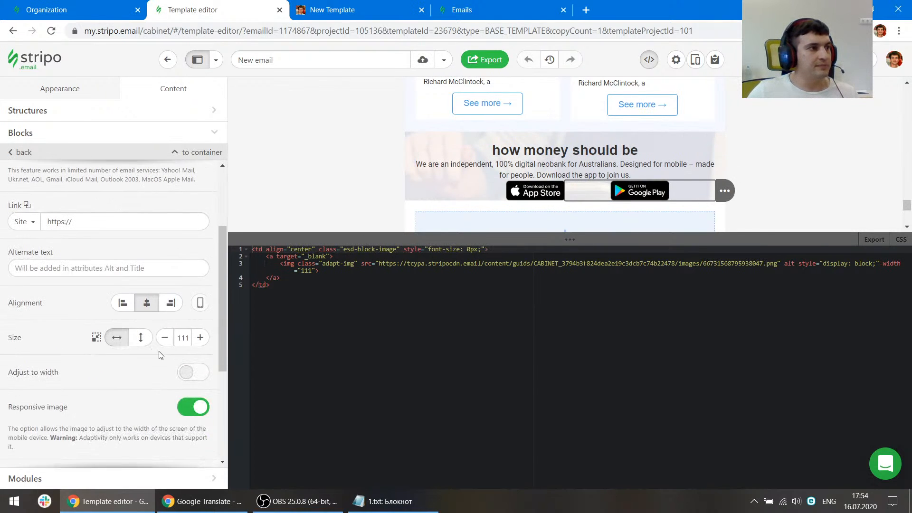
left_click(120, 307)
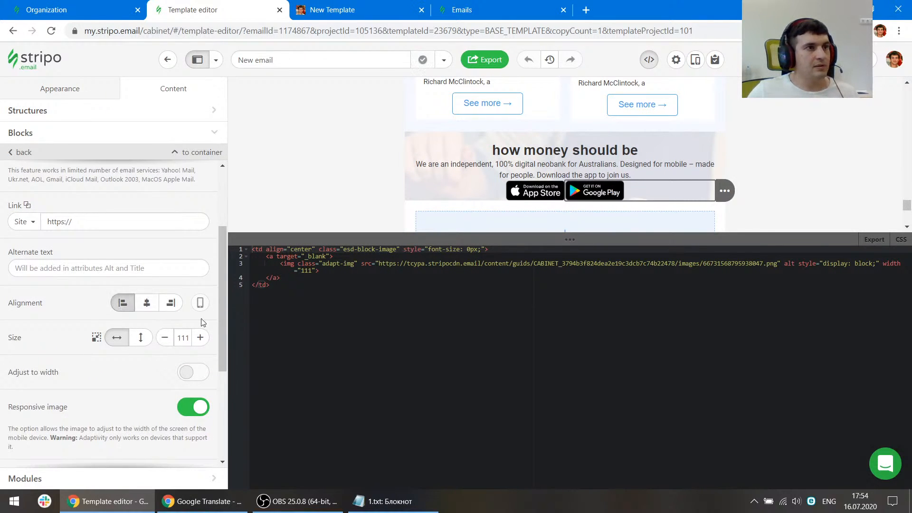
Check the reference section's spacing and set the bottom padding of the "how money should be" structure to 20
left_click(360, 4)
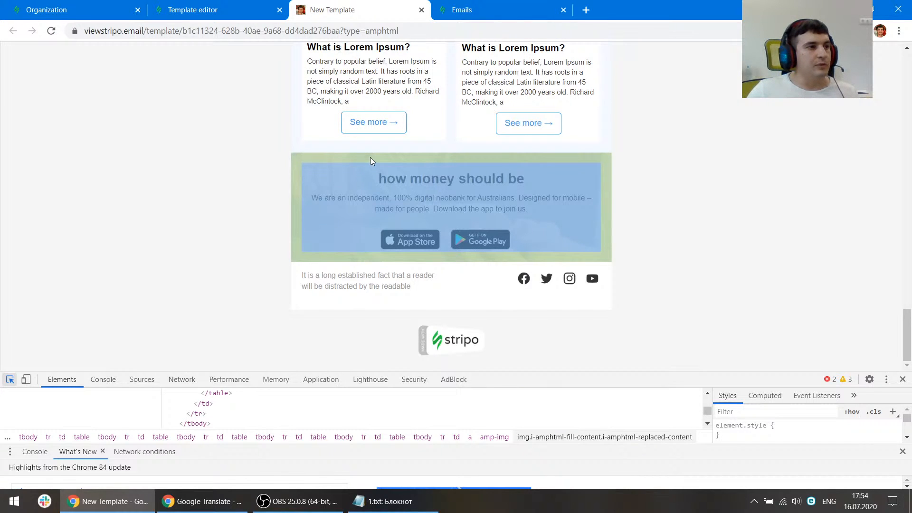
scroll(304, 205, "up", 1)
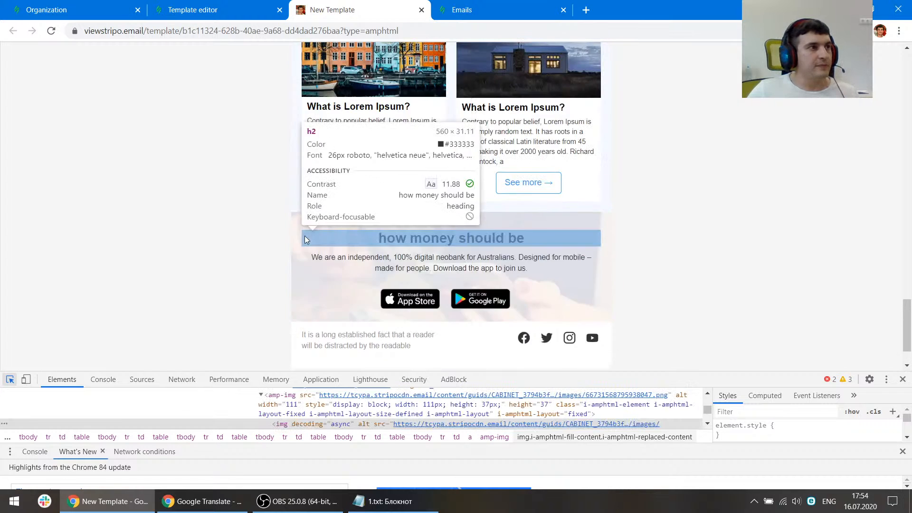
left_click(209, 9)
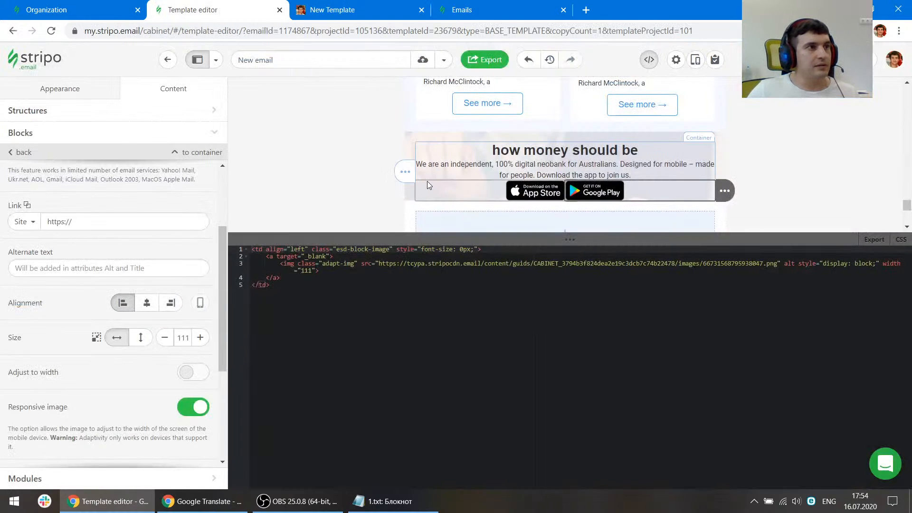
left_click(407, 188)
scroll(142, 333, "down", 8)
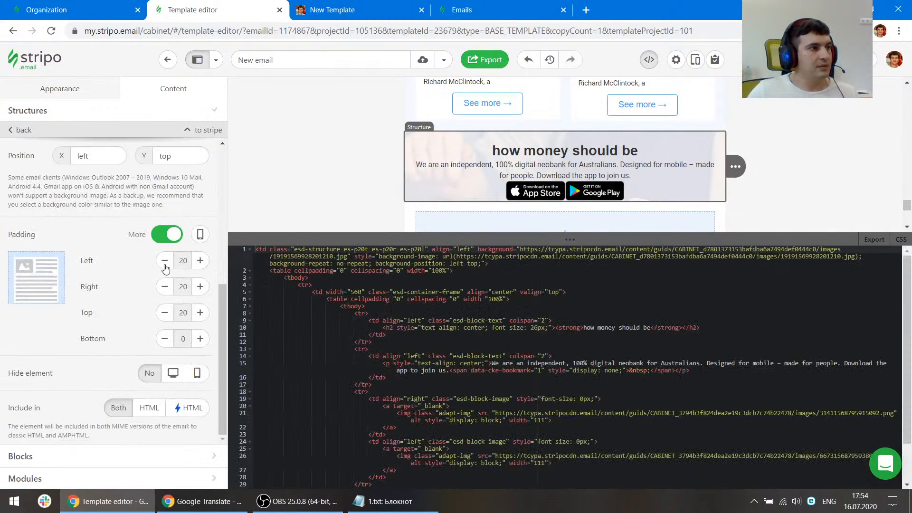
left_click(201, 345)
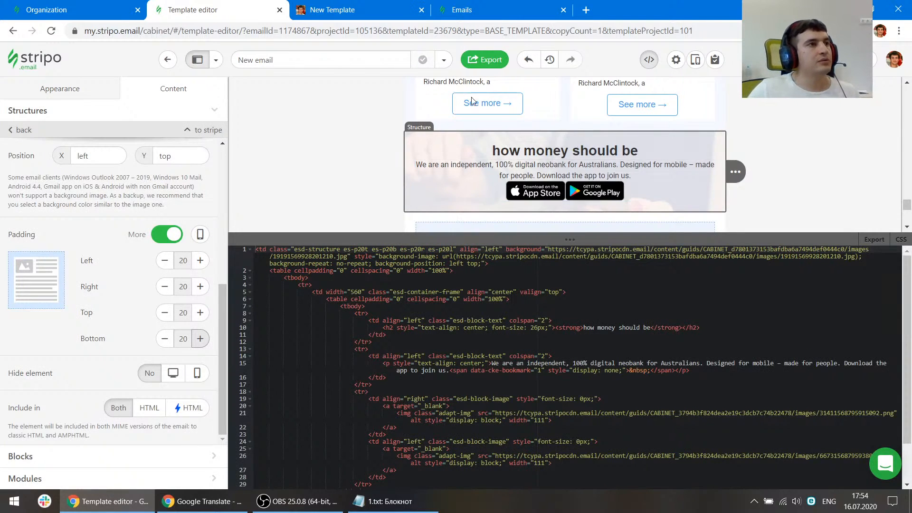
Check the spacing above the reference heading and set the "how money should be" heading's top padding to 15
left_click(354, 9)
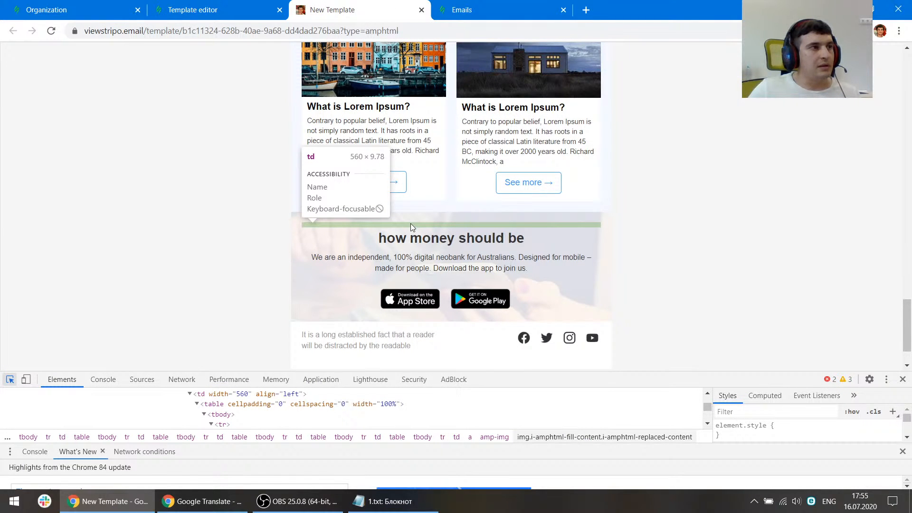
left_click(224, 10)
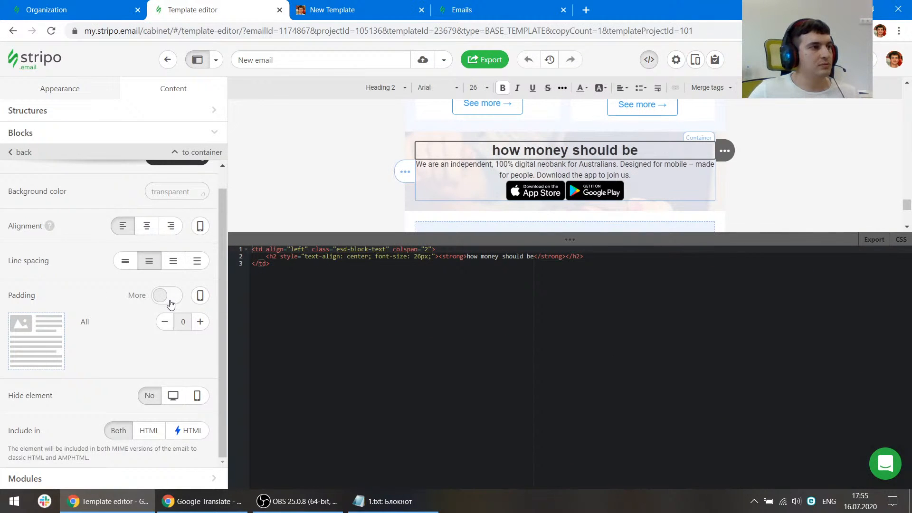
left_click(168, 297)
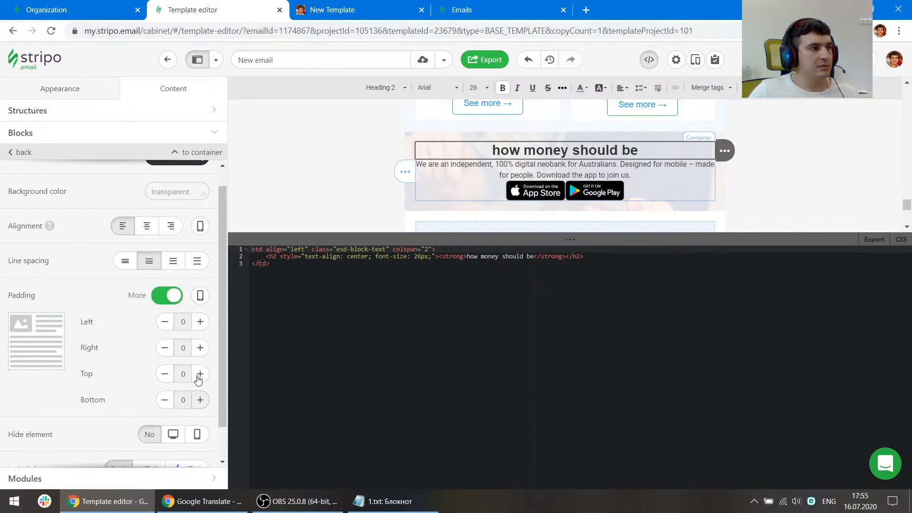
left_click(200, 374)
left_click(200, 374)
left_click(201, 374)
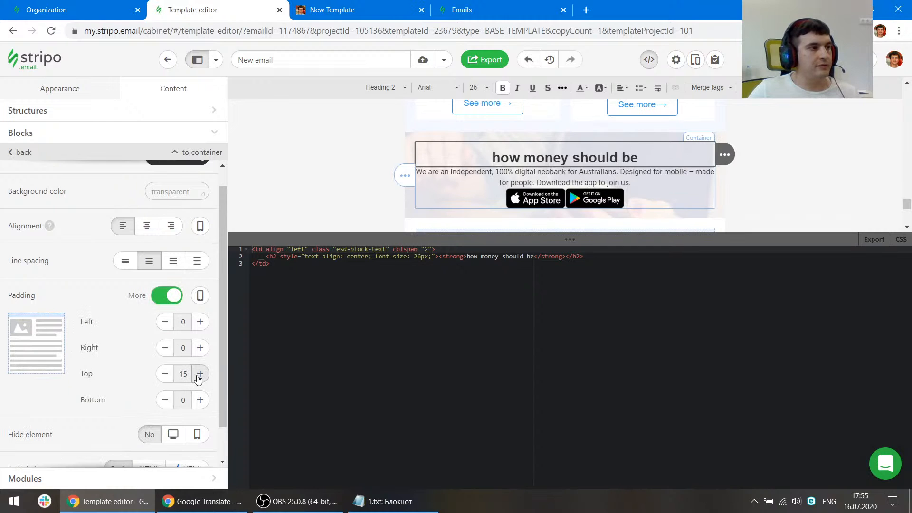
Inspect the reference paragraph's padding and set the paragraph block's padding to 10 at the top and 15 at the bottom
left_click(366, 9)
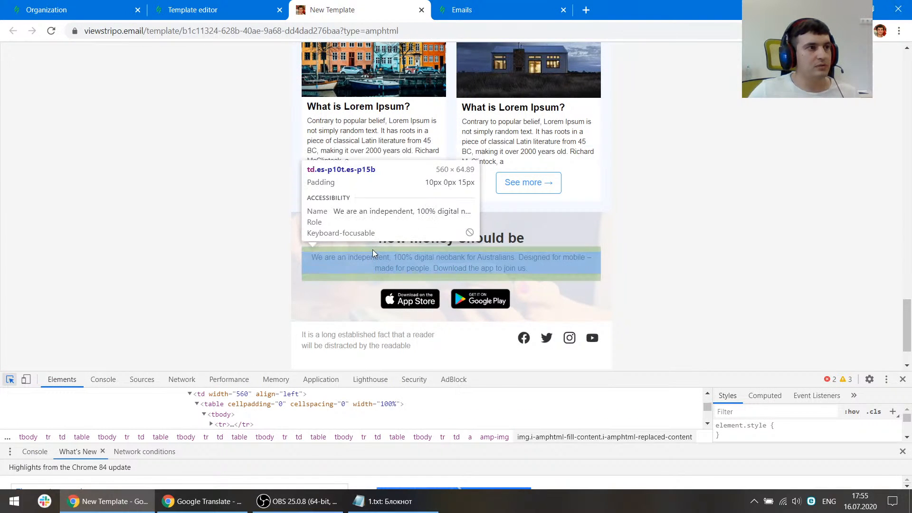
left_click(243, 10)
left_click(472, 177)
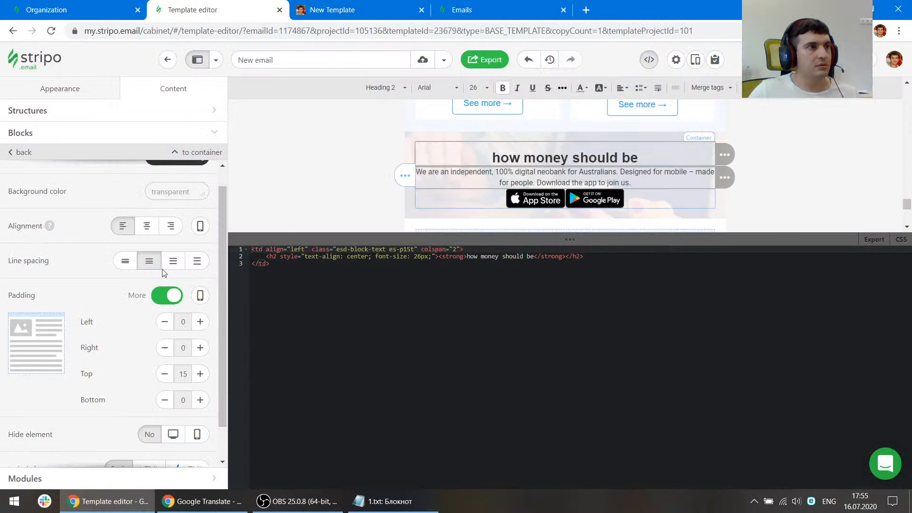
left_click(200, 374)
left_click(200, 374)
left_click(200, 400)
left_click(200, 400)
left_click(200, 400)
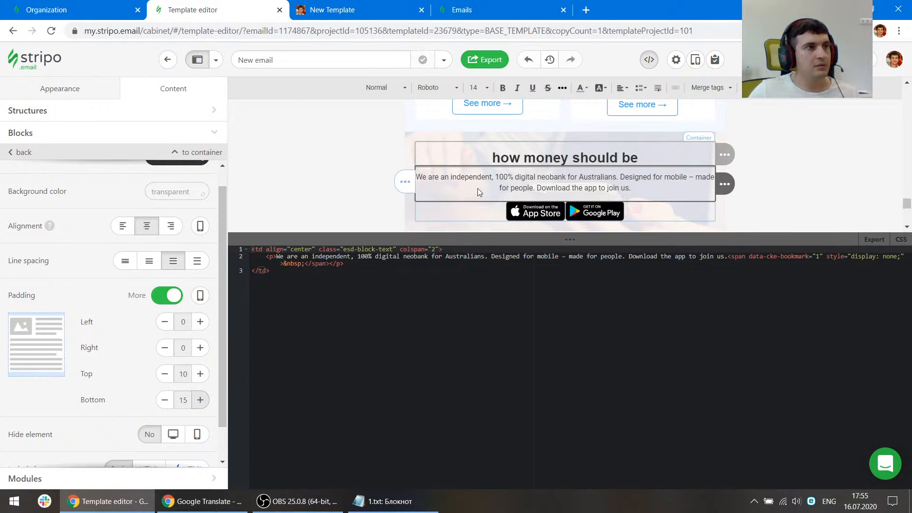
Check the reference App Store badge's spacing and set the App Store badge's padding to 15 at the top, 15 on the right and 5 at the bottom
left_click(332, 10)
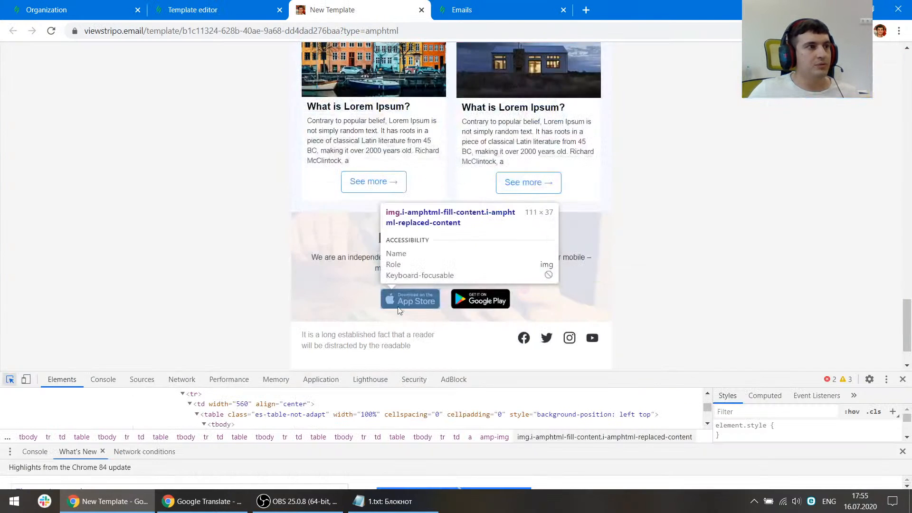
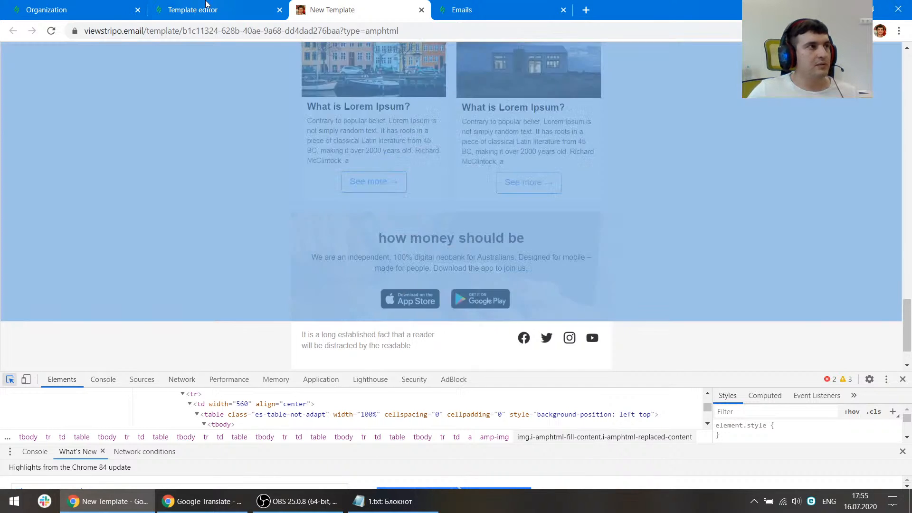
left_click(199, 10)
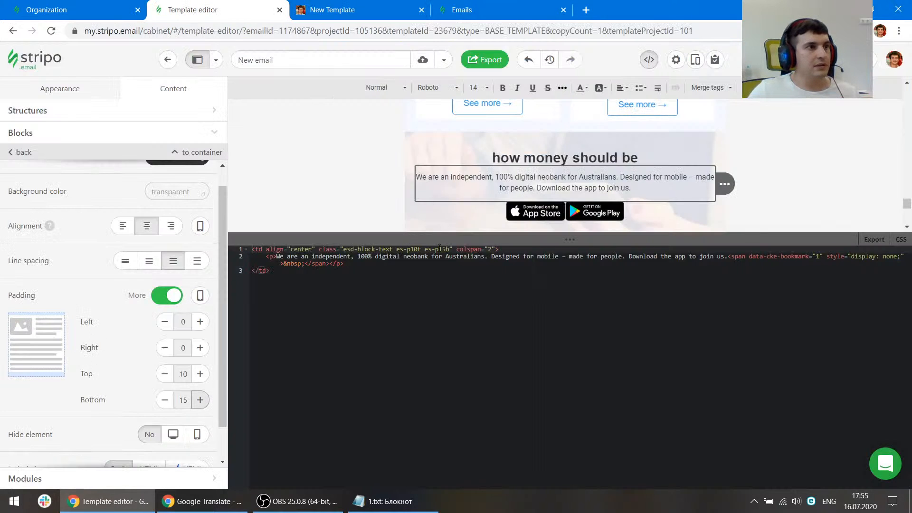
scroll(148, 290, "down", 6)
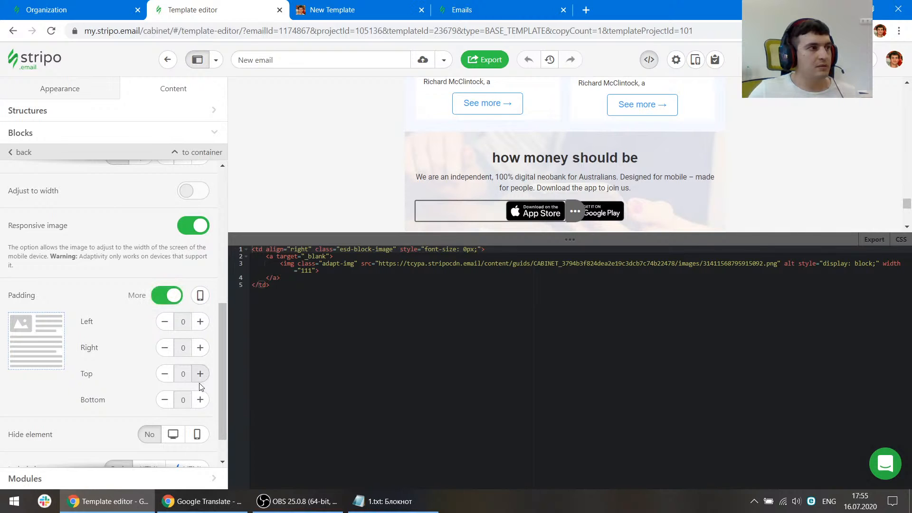
left_click(200, 374)
left_click(201, 374)
left_click(200, 374)
left_click(197, 356)
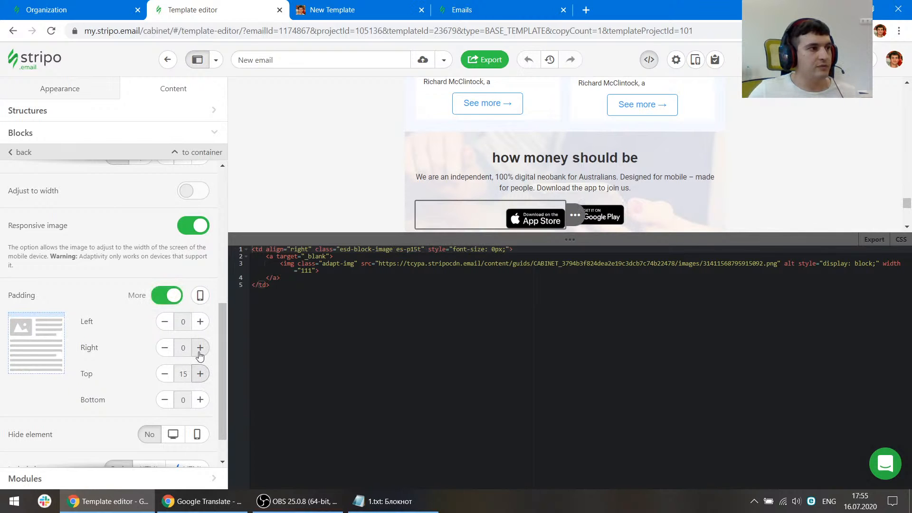
left_click(197, 357)
left_click(197, 356)
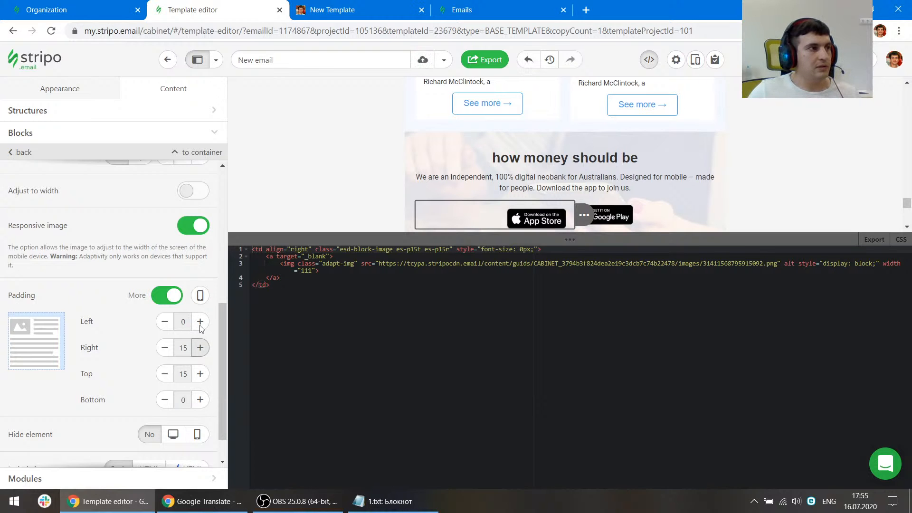
left_click(332, 9)
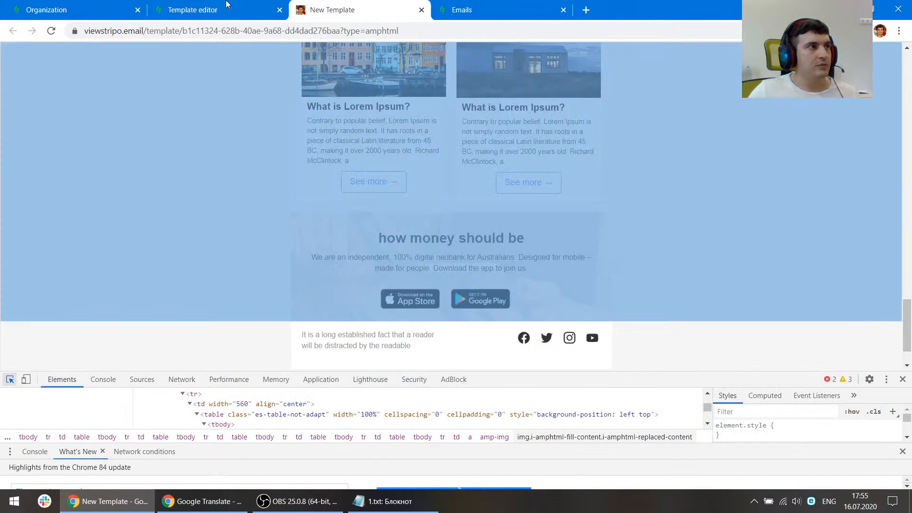
left_click(226, 4)
scroll(610, 168, "down", 1)
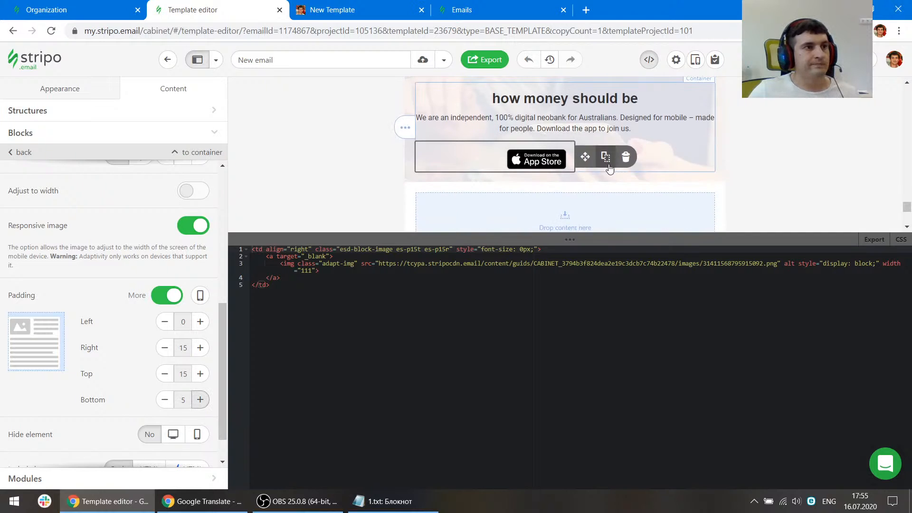
Inspect the reference Google Play badge's padding, enable separate paddings for the Google Play badge and set its left padding to 15
left_click(333, 10)
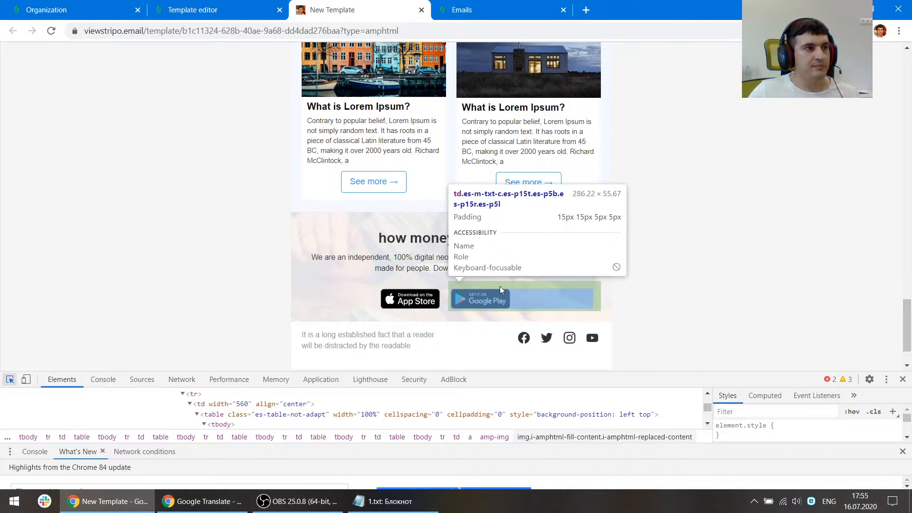
left_click(254, 4)
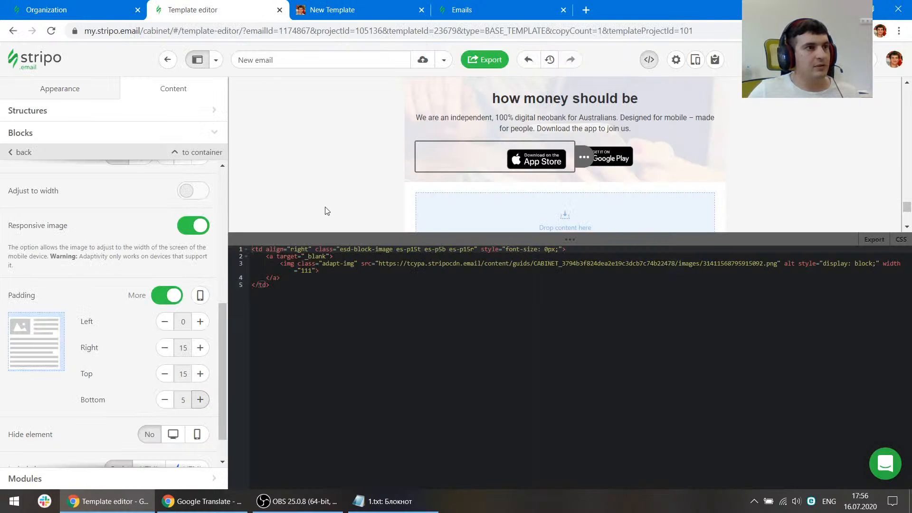
left_click(671, 151)
scroll(164, 324, "down", 5)
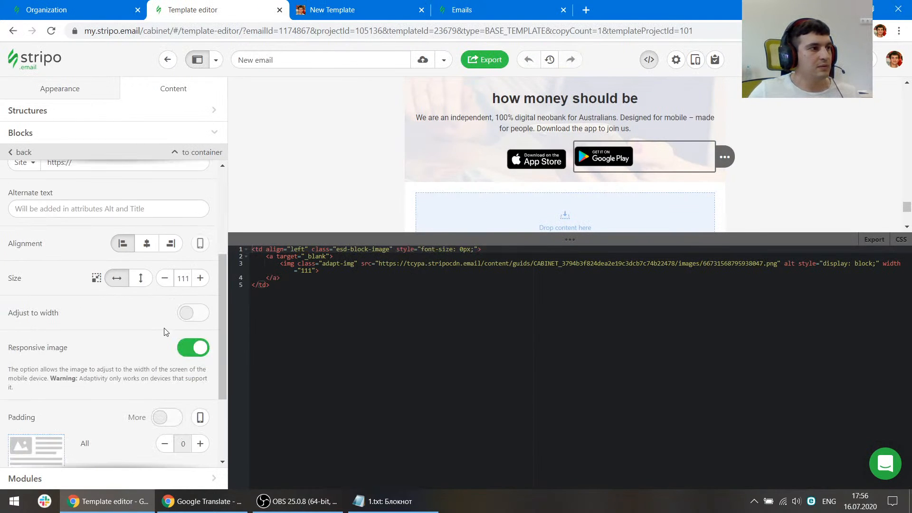
left_click(166, 295)
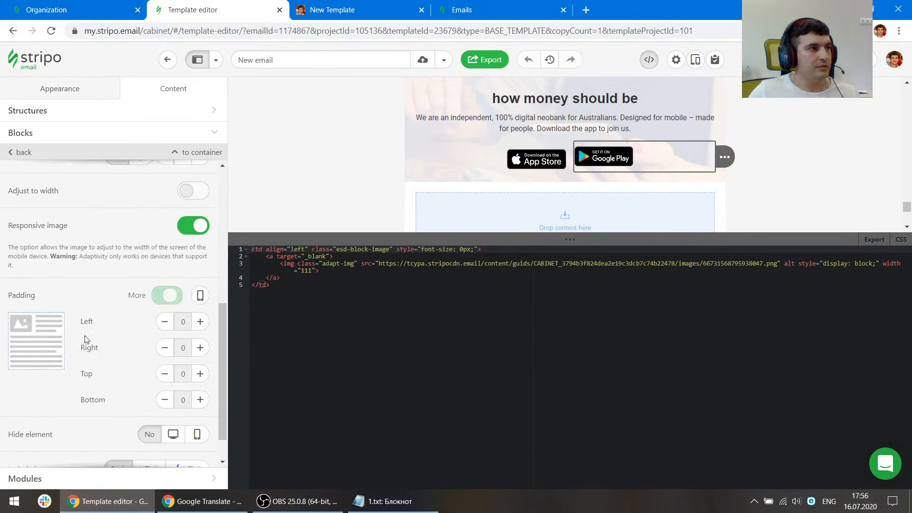
left_click(200, 322)
left_click(199, 322)
left_click(200, 322)
Set the Google Play badge's top and right padding to 15 each
left_click(200, 374)
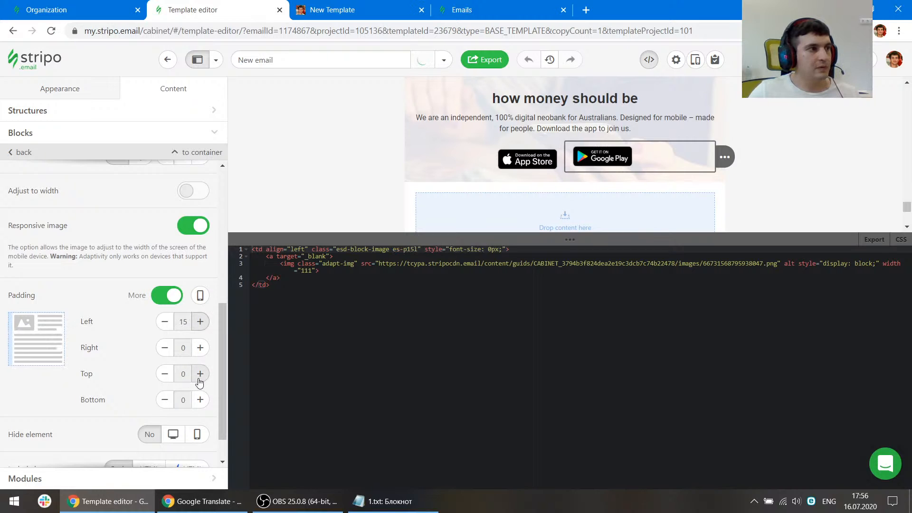
left_click(200, 374)
left_click(200, 374)
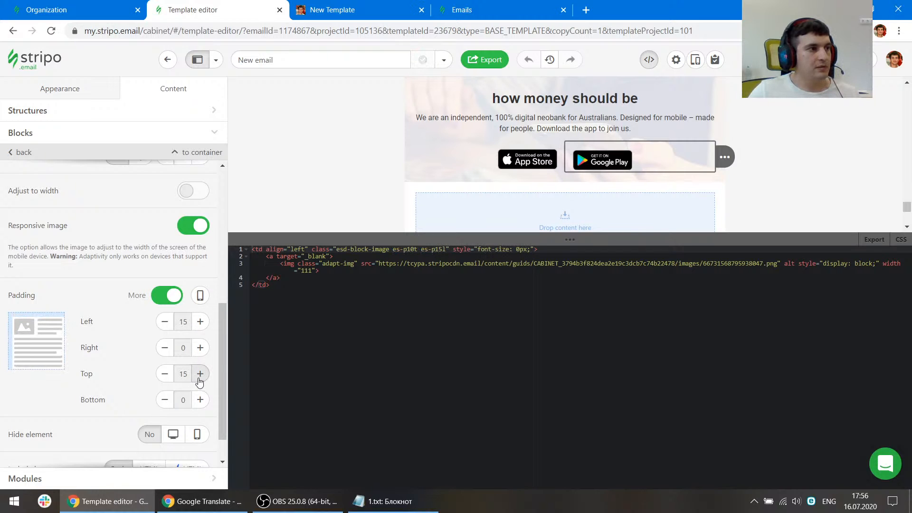
left_click(200, 348)
left_click(200, 348)
left_click(200, 348)
left_click(165, 374)
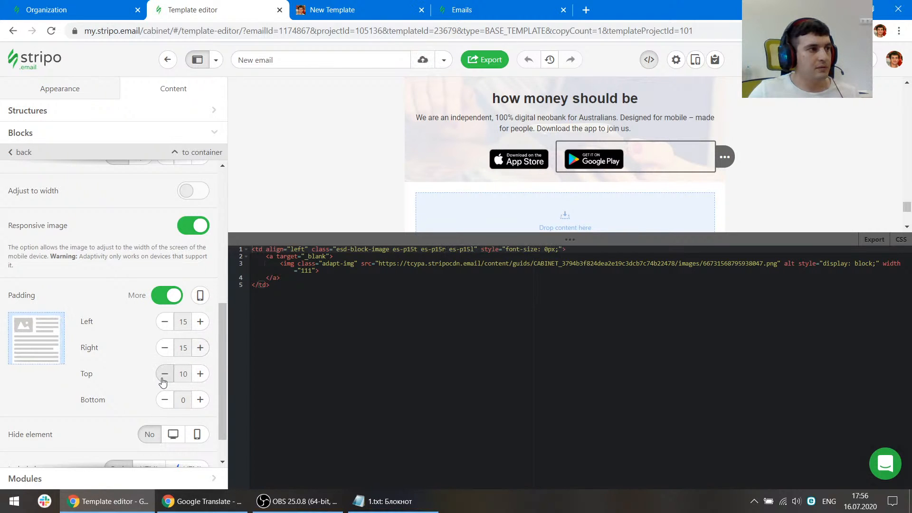
left_click(164, 374)
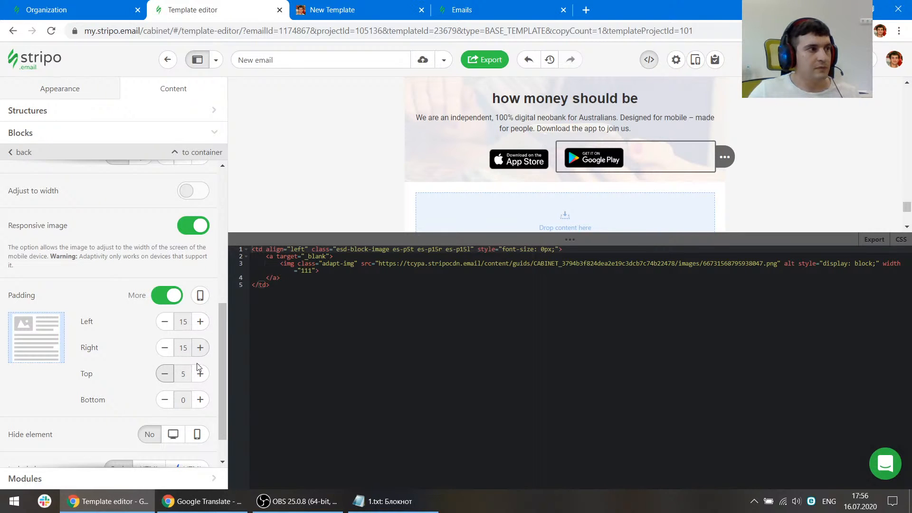
left_click(200, 374)
left_click(200, 374)
Set the Google Play badge's left and bottom padding to 5 each
left_click(164, 321)
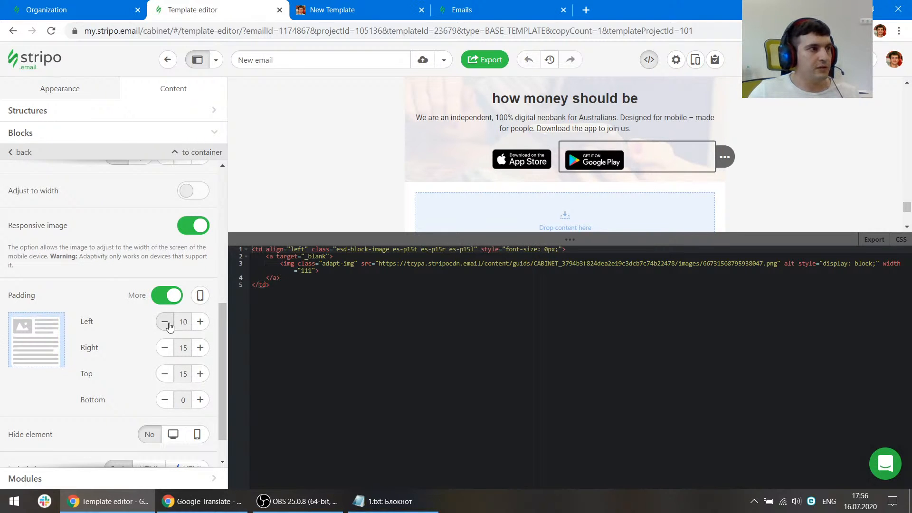
left_click(166, 326)
left_click(200, 400)
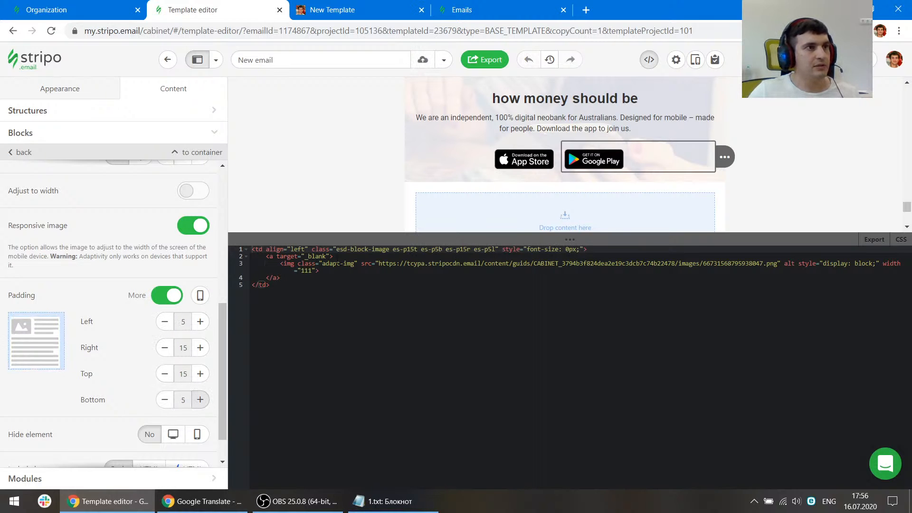
left_click(662, 104)
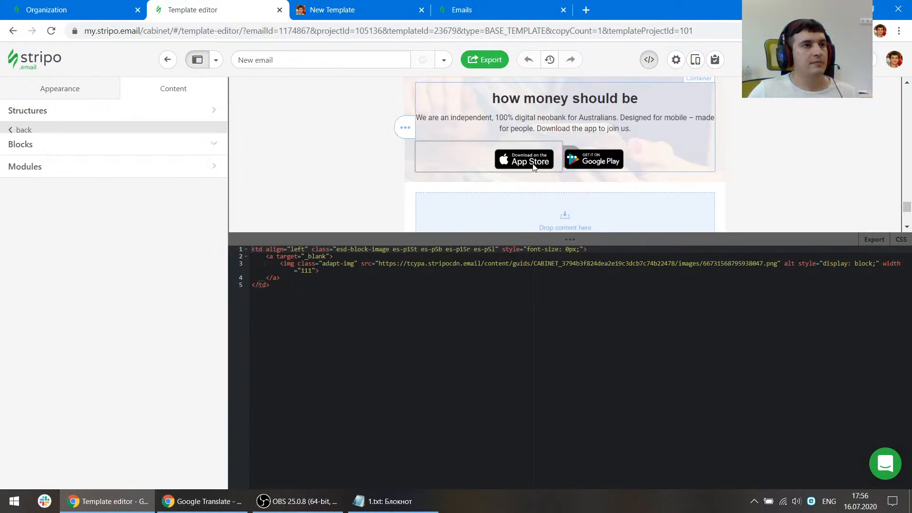
scroll(617, 136, "up", 3)
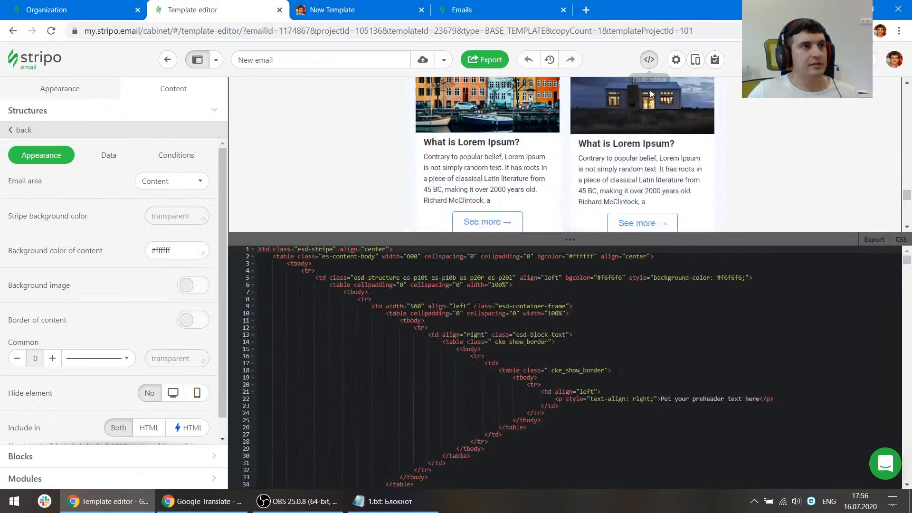
scroll(650, 133, "down", 4)
scroll(615, 113, "up", 1)
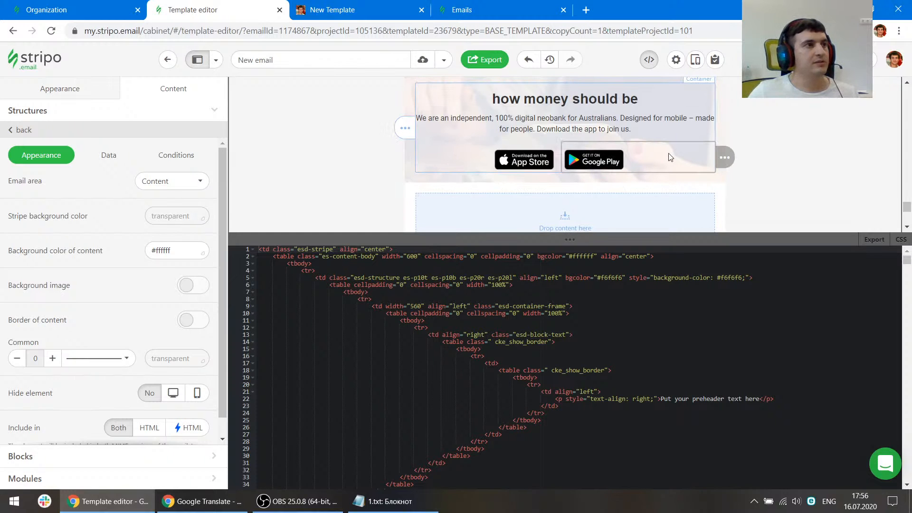
Inspect the reference footer row and split the empty structure below the app badges into two equal 270-wide containers
key("ctrl+Tab")
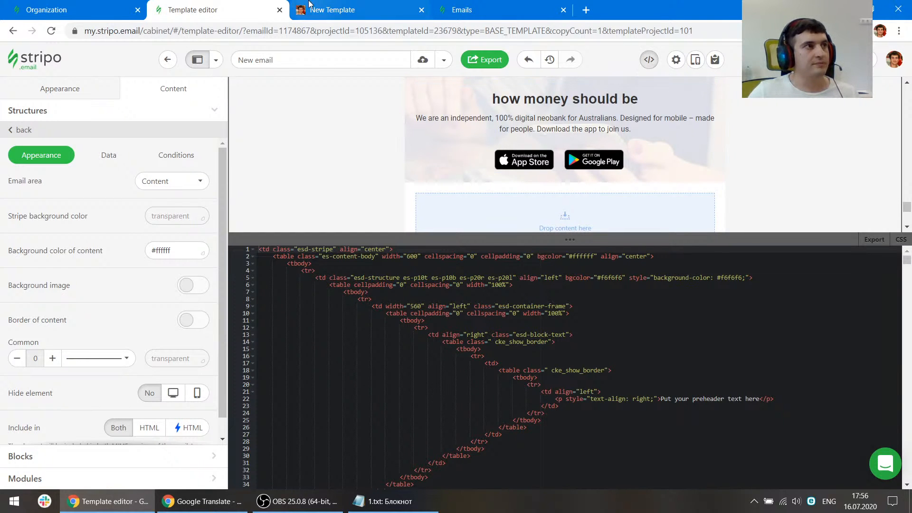
scroll(623, 247, "down", 1)
left_click(506, 305)
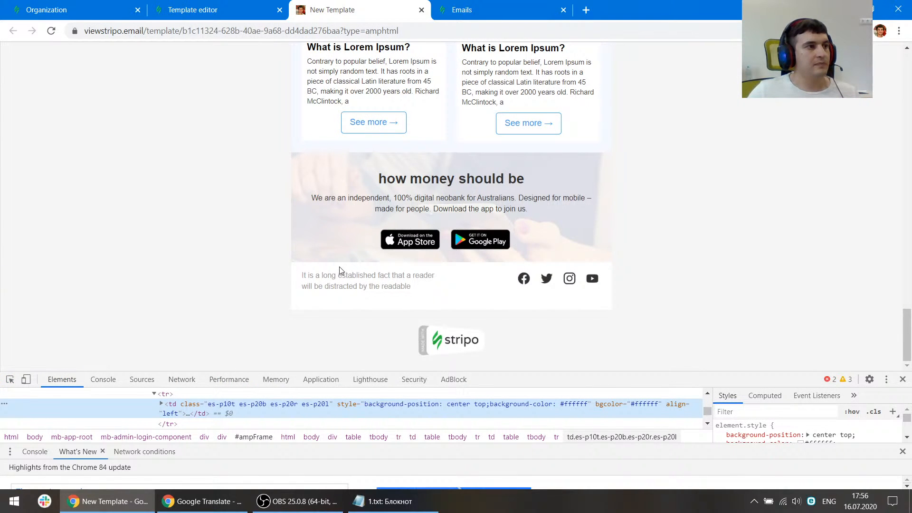
left_click(222, 4)
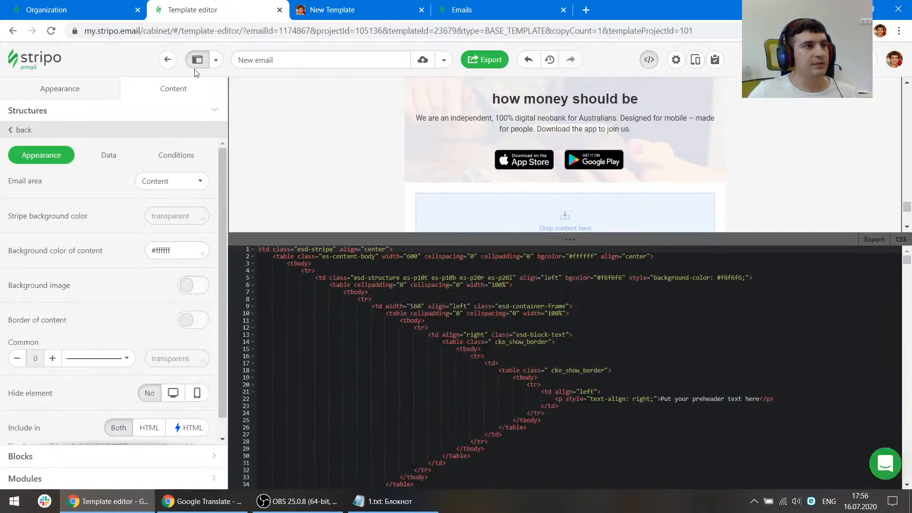
scroll(523, 151, "down", 2)
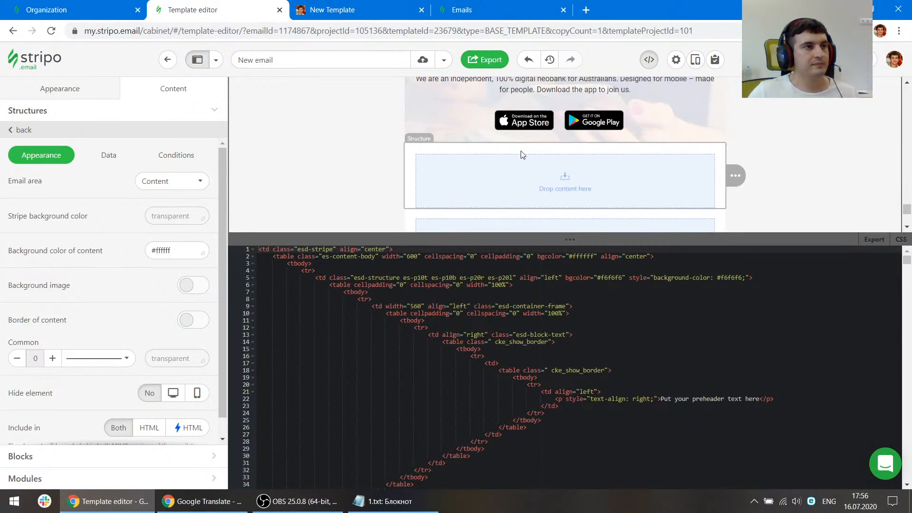
left_click(521, 155)
left_click(194, 186)
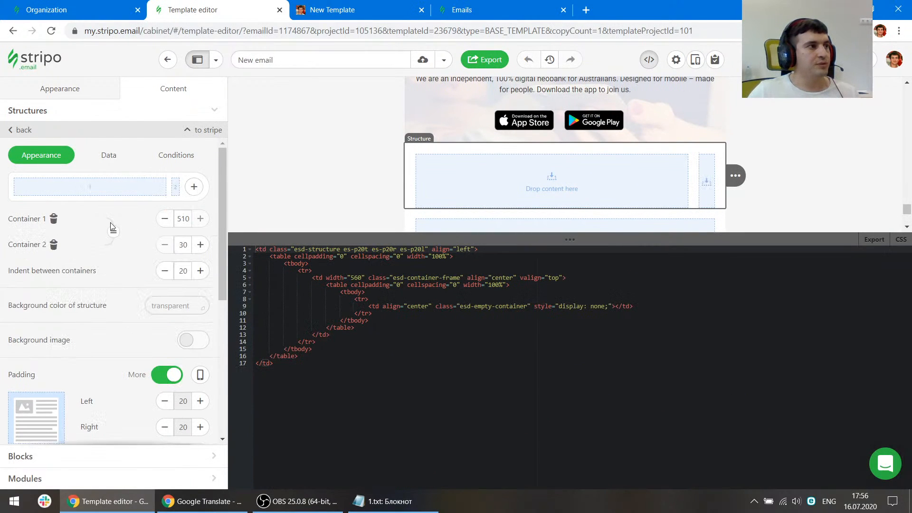
left_click(114, 234)
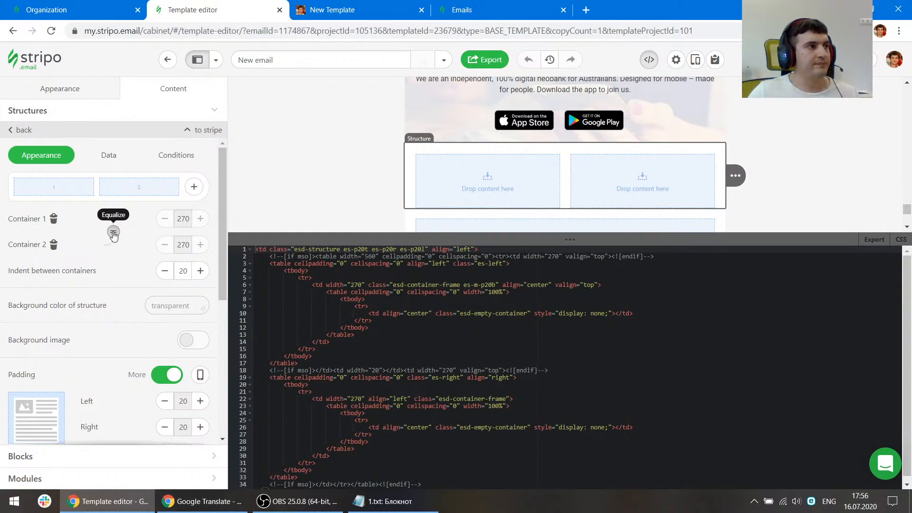
Copy the reference footer text "It is a long established fact that a reader will be distracted by the readable" into a new text block in the first container
left_click(353, 10)
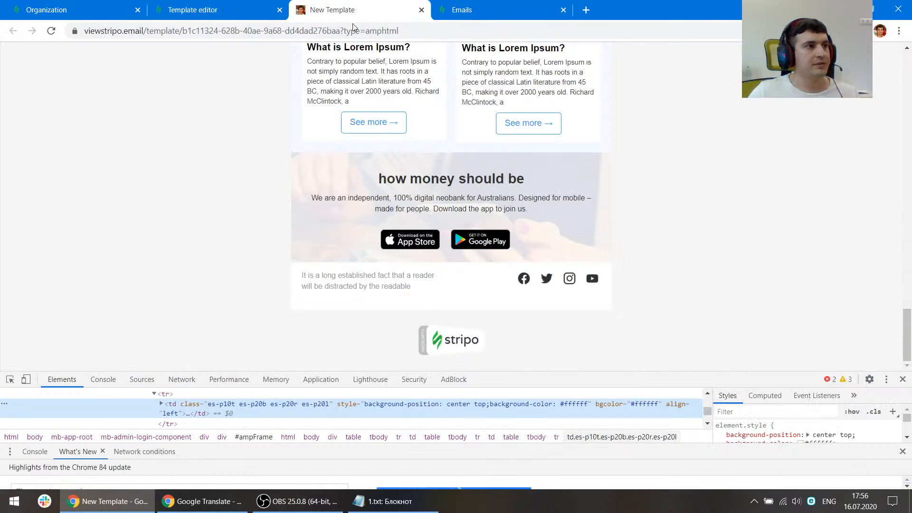
left_click_drag(419, 293, 297, 275)
key("ctrl+c")
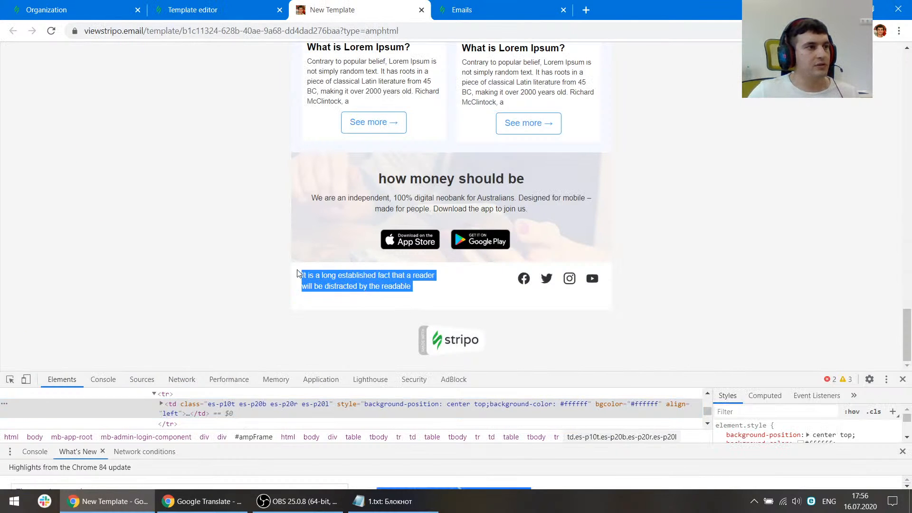
left_click(228, 9)
left_click(487, 196)
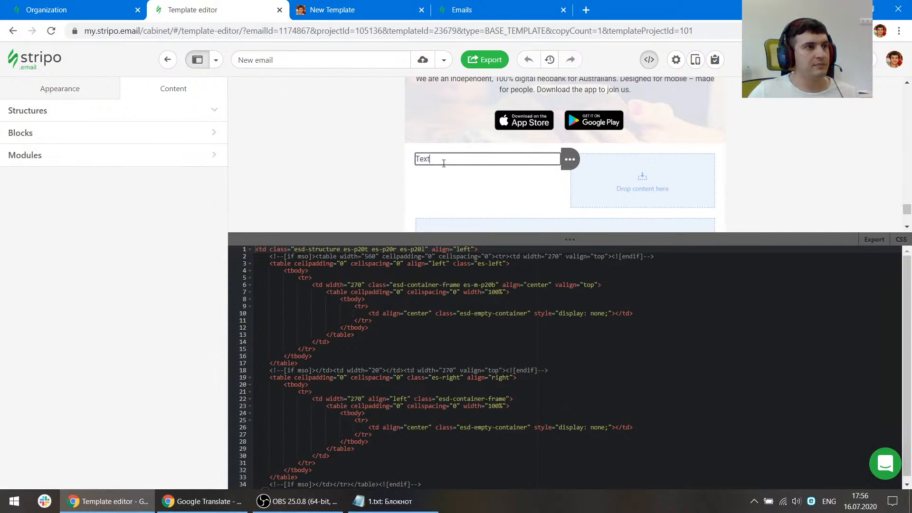
left_click(446, 163)
key("ctrl+a")
key("ctrl+v")
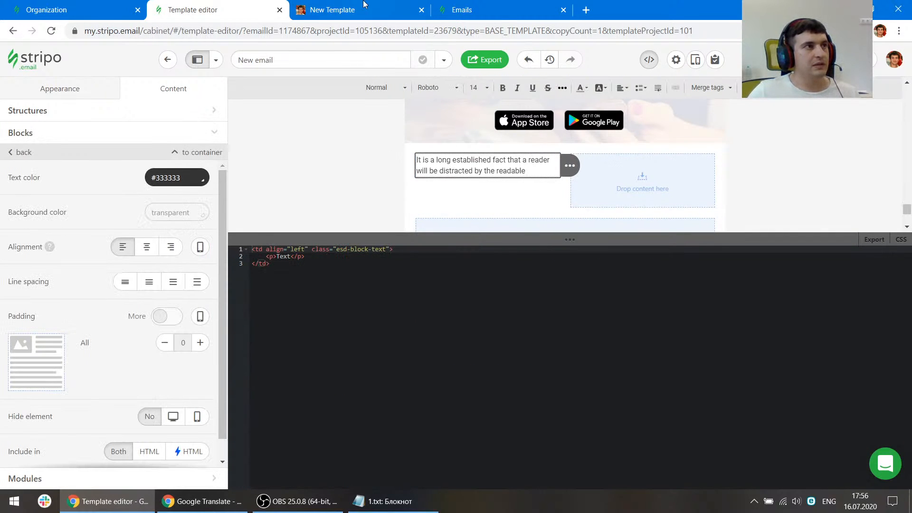
Inspect the reference social icons' padding and add a Social block to the empty container beside the footer text
left_click(360, 15)
left_click(9, 379)
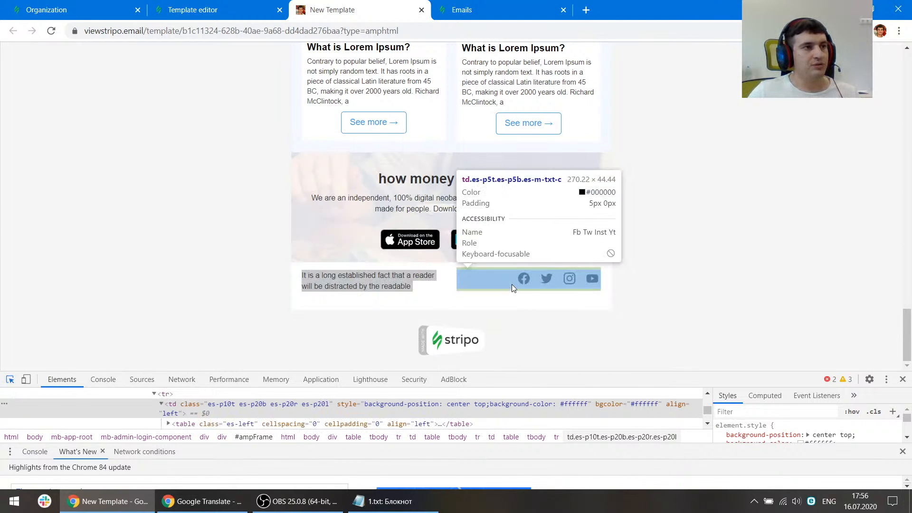
left_click(245, 3)
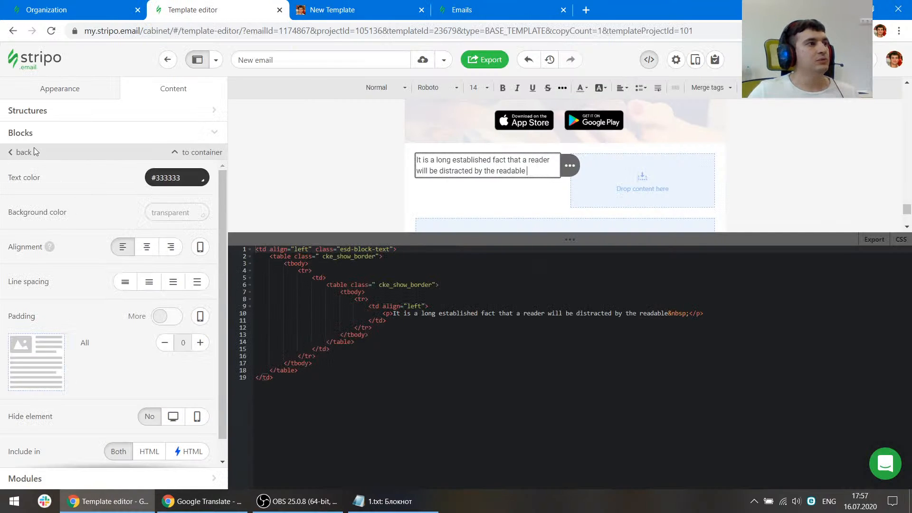
left_click(23, 135)
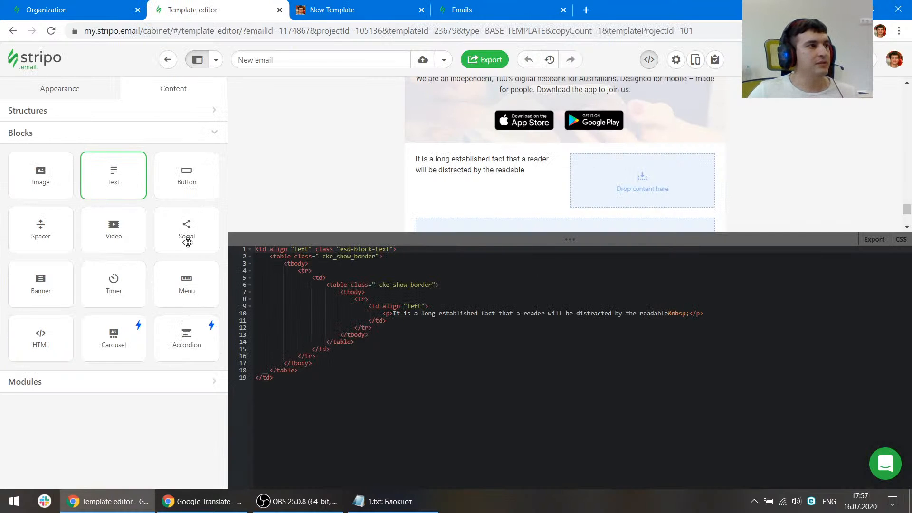
left_click_drag(183, 229, 642, 183)
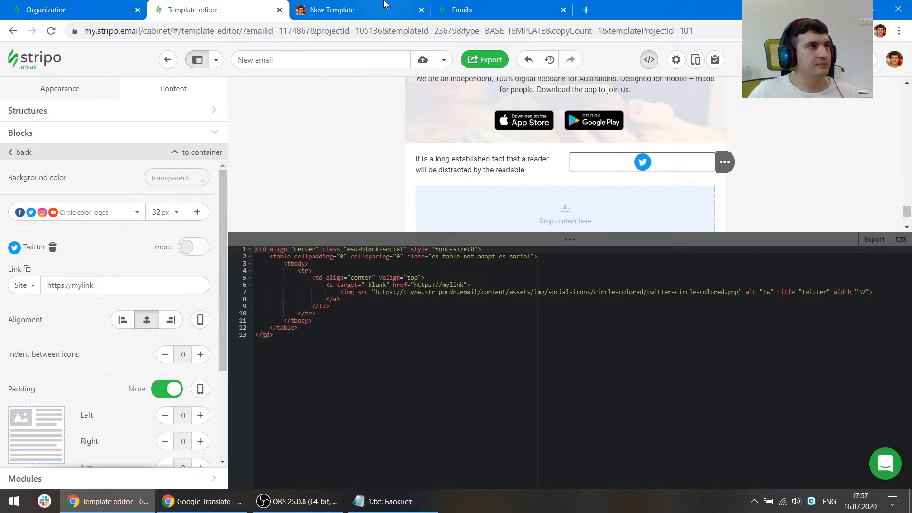
Following the reference's icon order, add Facebook and a second Twitter icon to the footer's Social block and delete its original Twitter icon
left_click(333, 9)
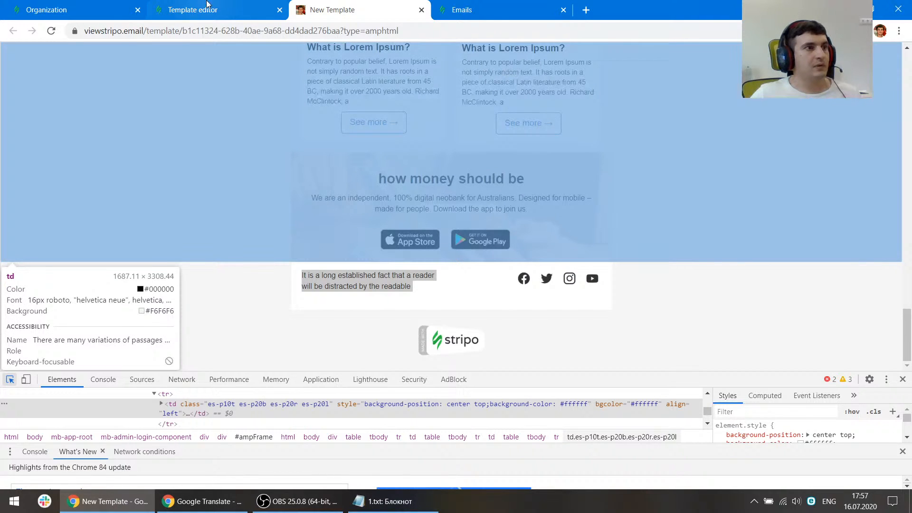
left_click(207, 8)
left_click(199, 215)
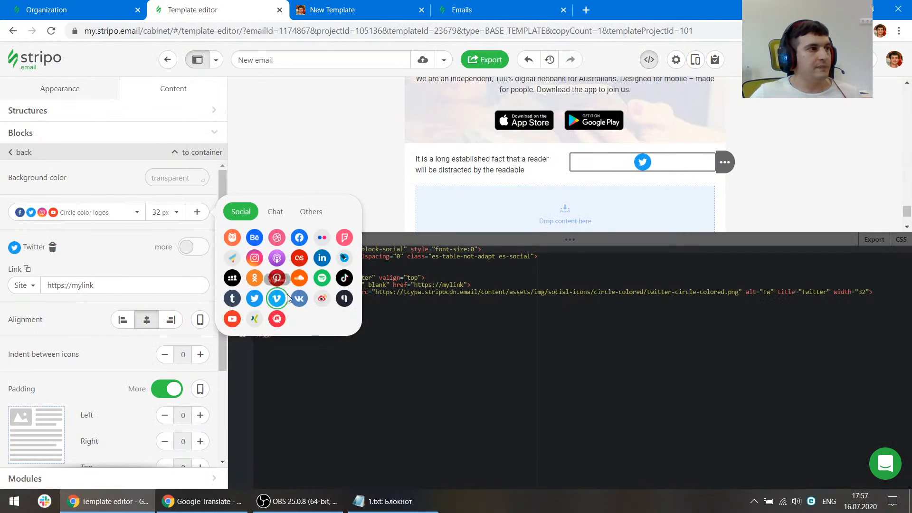
left_click(298, 237)
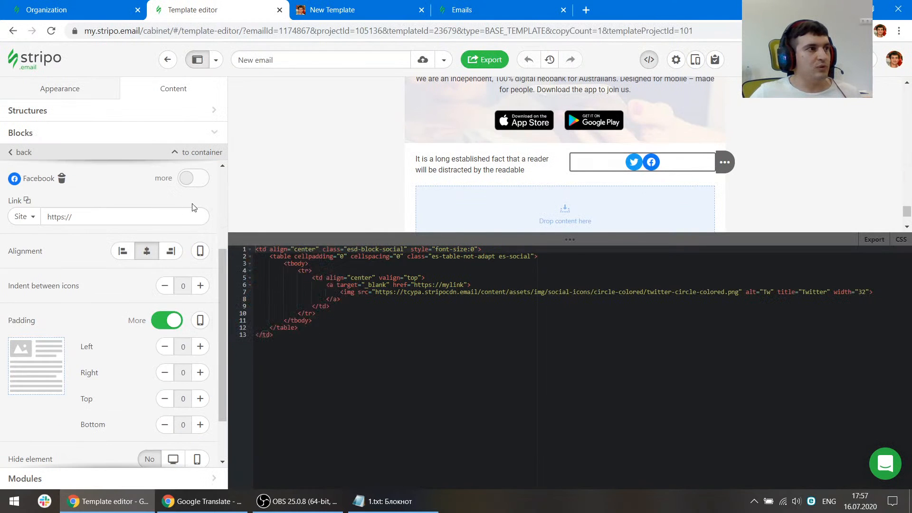
left_click(197, 216)
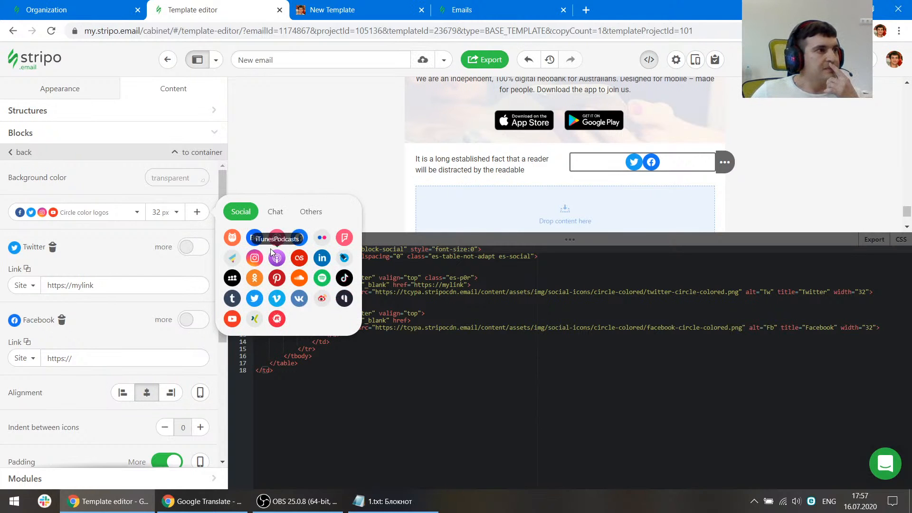
scroll(183, 236, "up", 5)
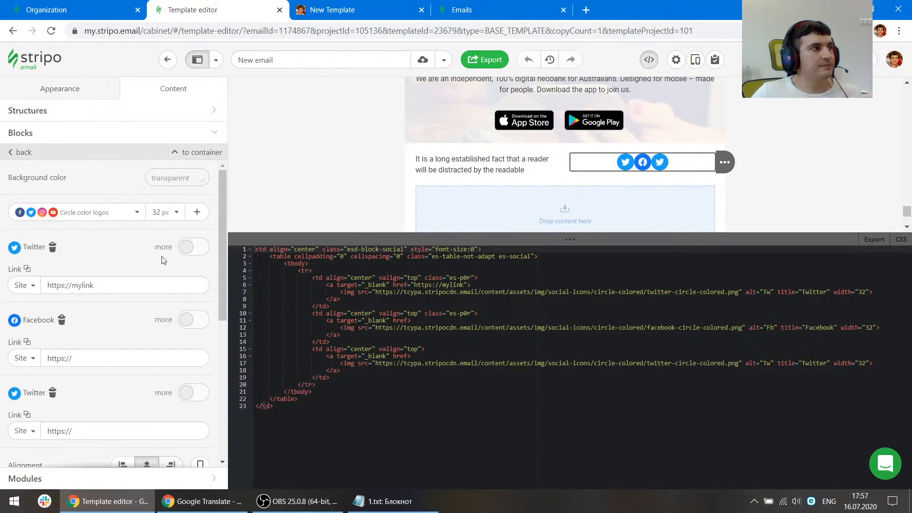
left_click(53, 246)
Add Instagram and YouTube icons after Twitter in the footer's Social block
left_click(198, 213)
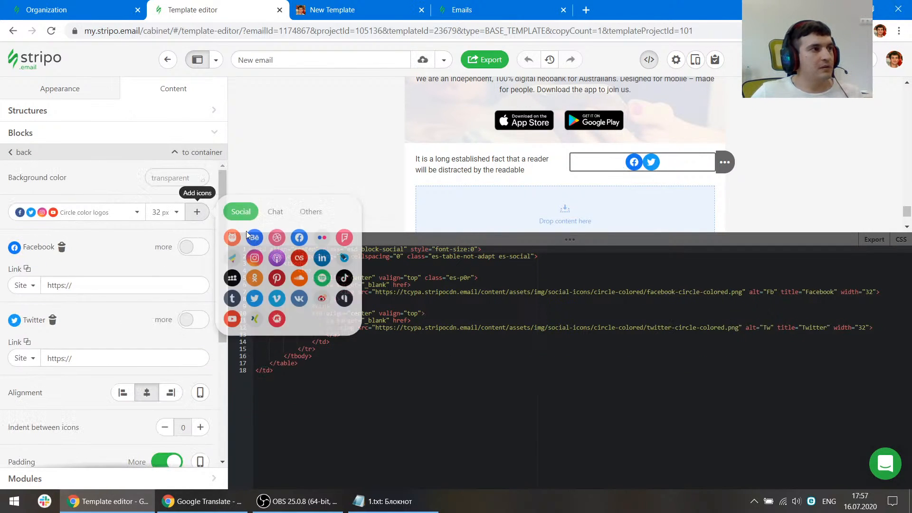
left_click(253, 259)
scroll(191, 195, "up", 5)
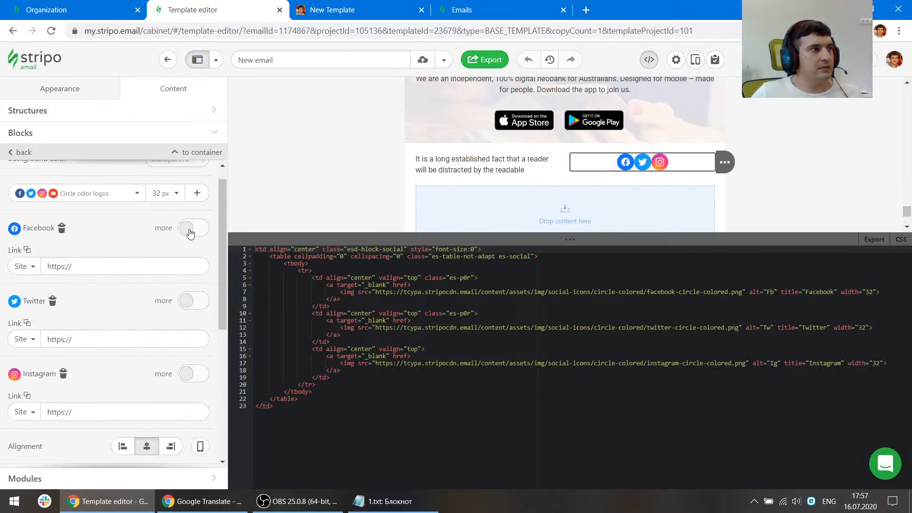
left_click(196, 211)
left_click(232, 319)
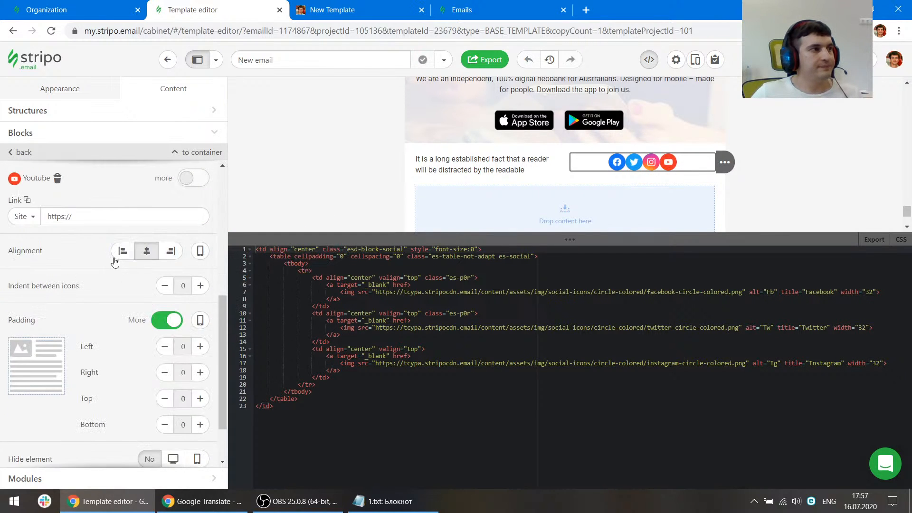
scroll(117, 254, "up", 5)
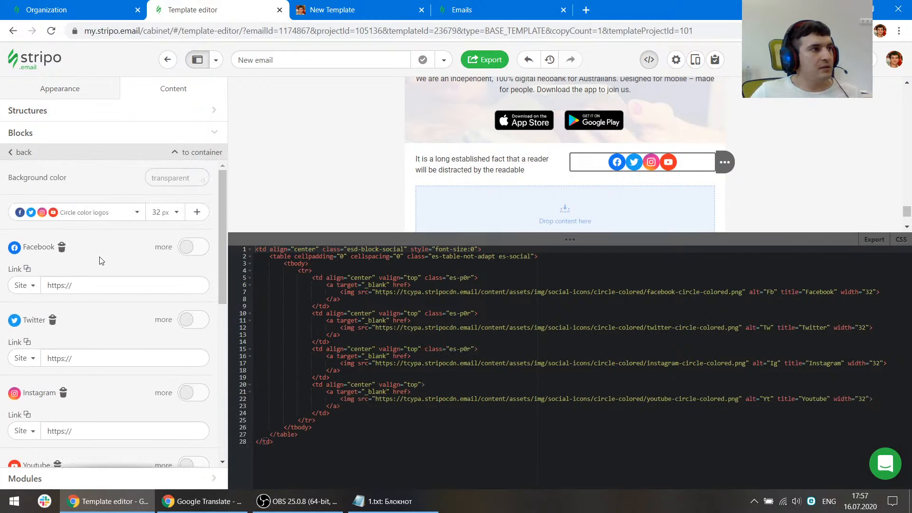
Set the indent between the footer's social icons to 10 and check it against the reference icons' padding
scroll(133, 263, "down", 7)
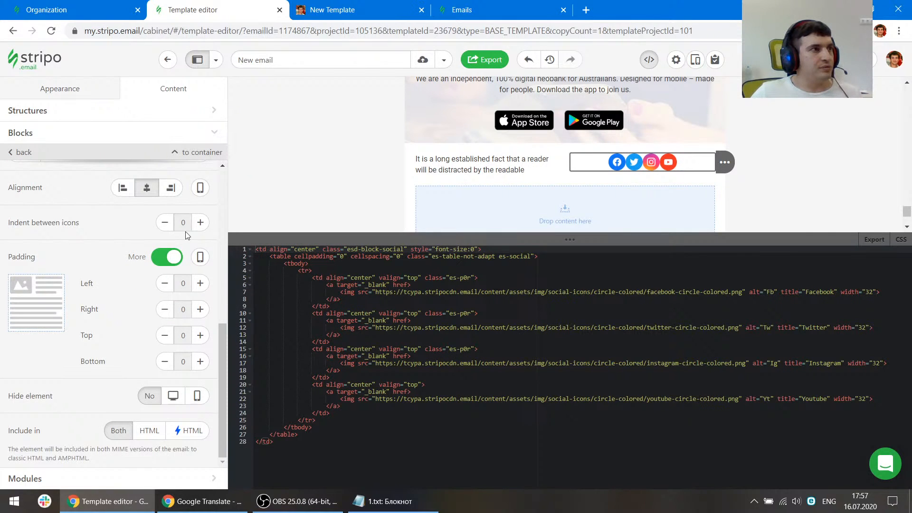
left_click(200, 223)
left_click(333, 10)
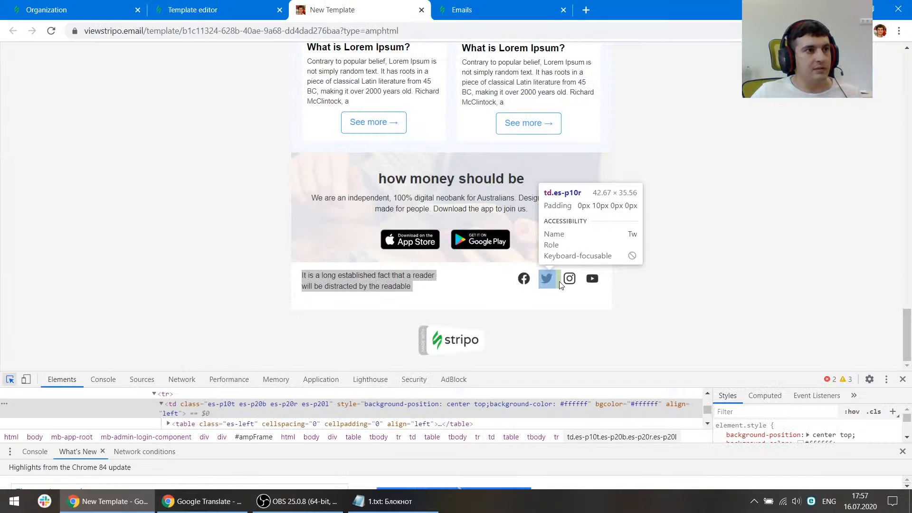
left_click(261, 5)
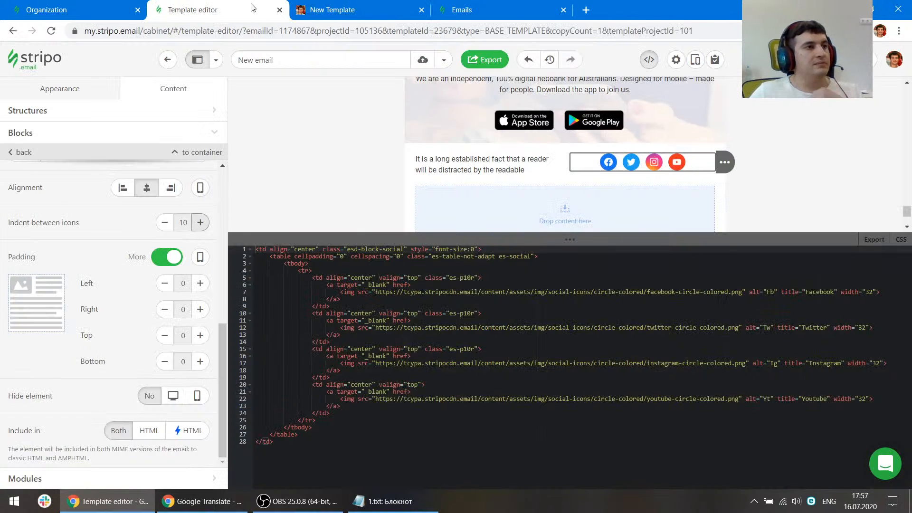
Change the footer's social icon style to Black logos and compare the icons with the reference footer
scroll(123, 325, "up", 2)
scroll(123, 325, "up", 6)
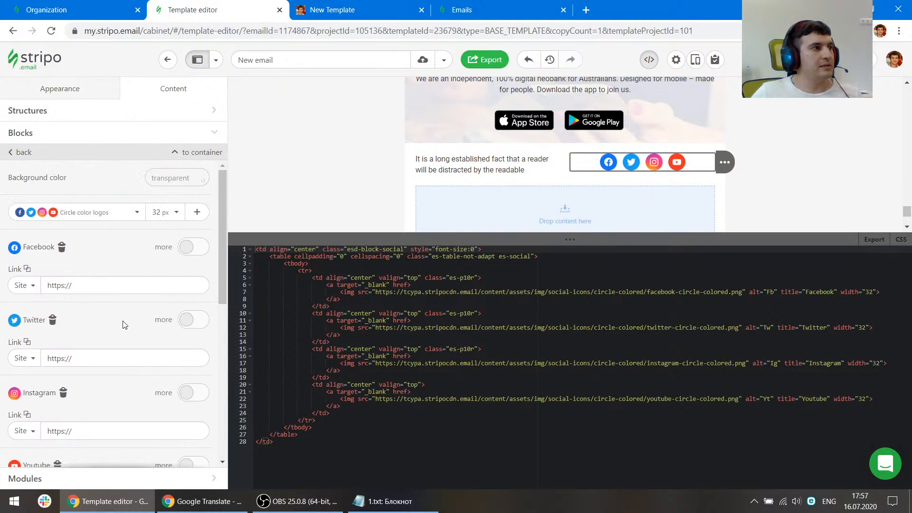
left_click(80, 212)
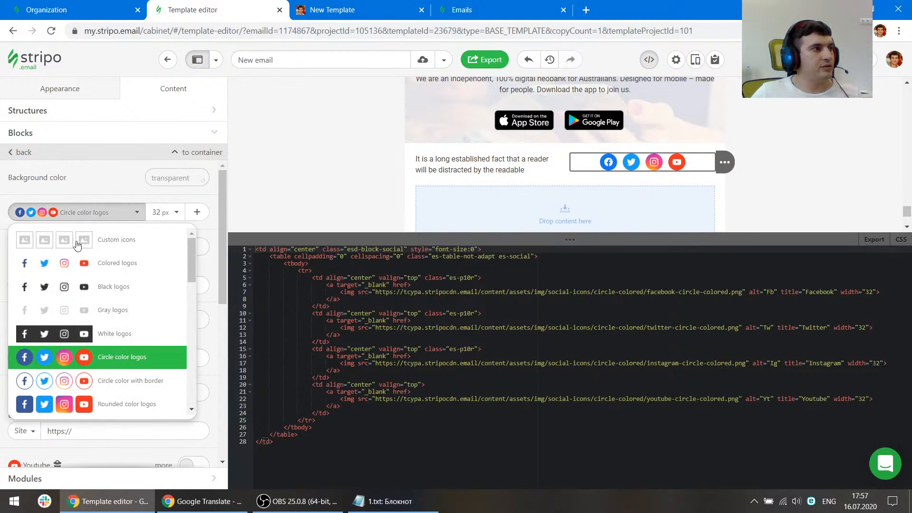
left_click(129, 286)
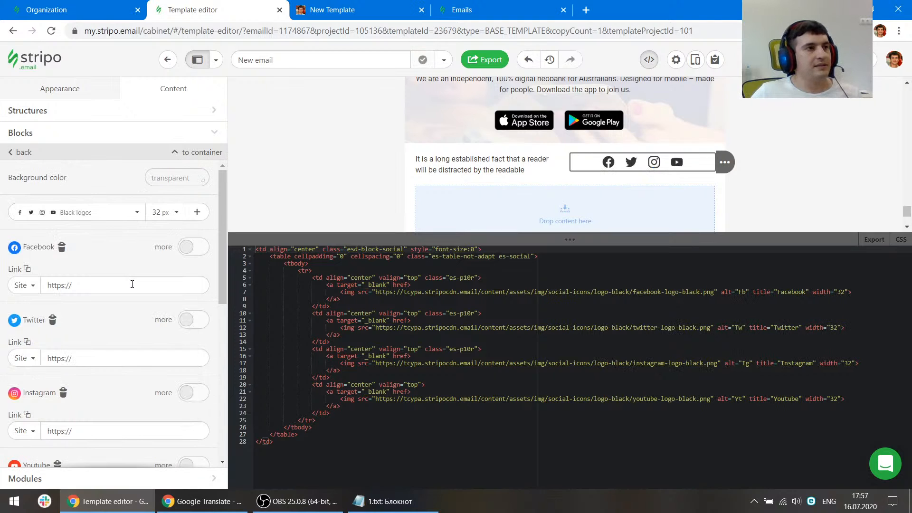
left_click(96, 221)
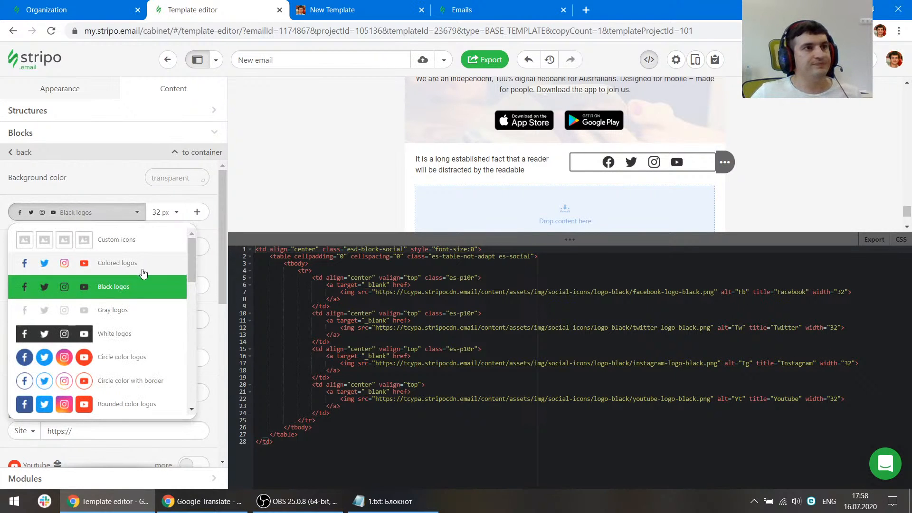
left_click(368, 5)
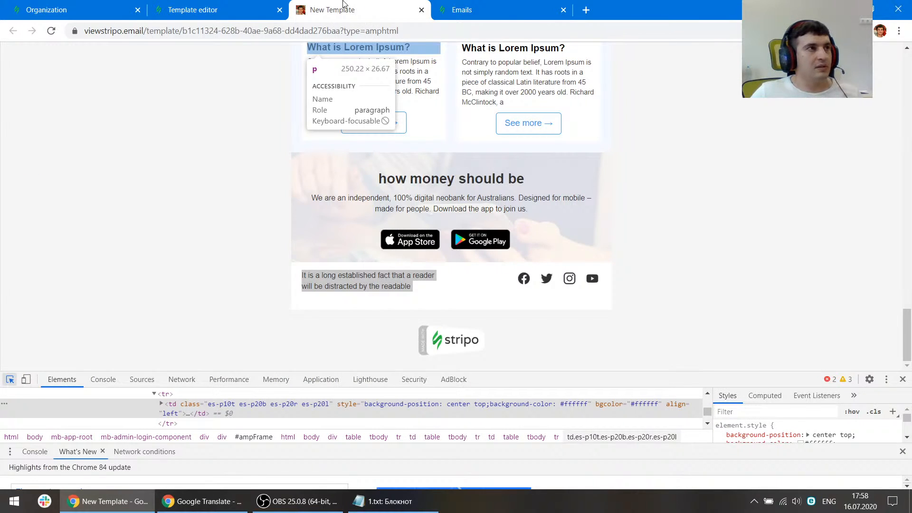
left_click(200, 9)
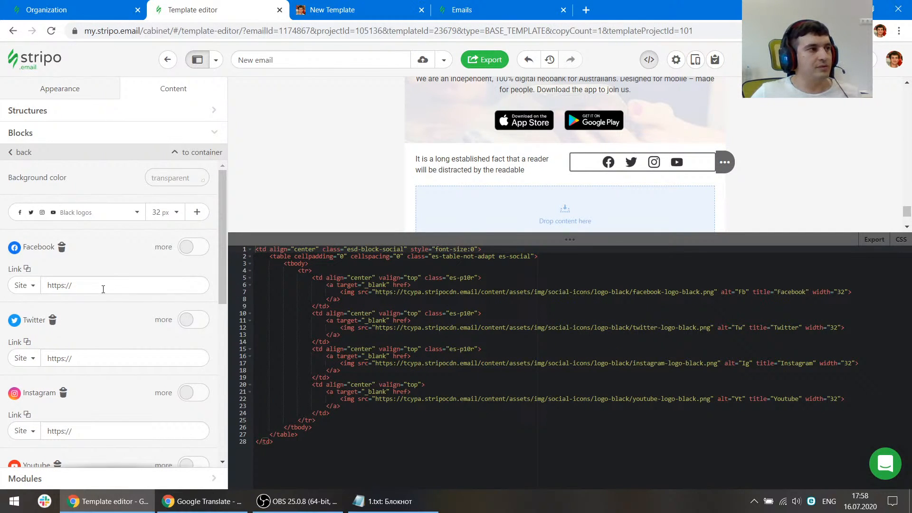
scroll(123, 368, "down", 1)
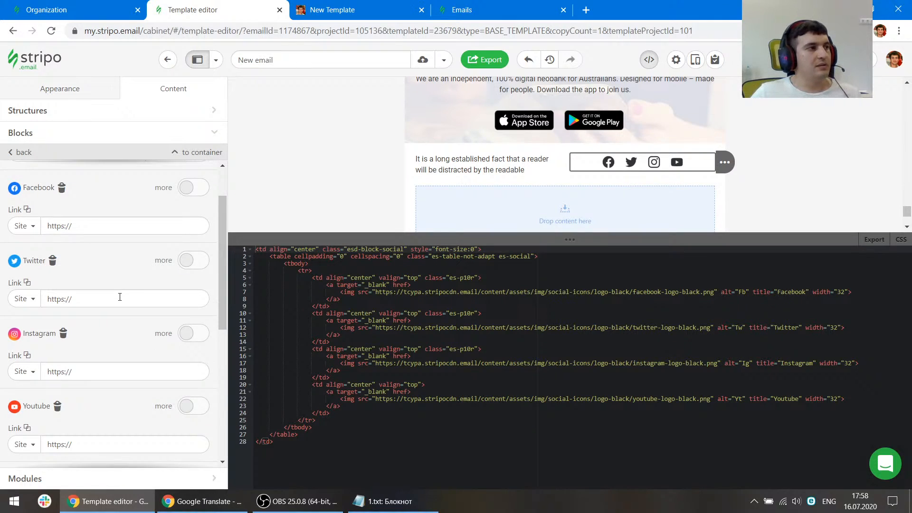
left_click(120, 298)
left_click(114, 267)
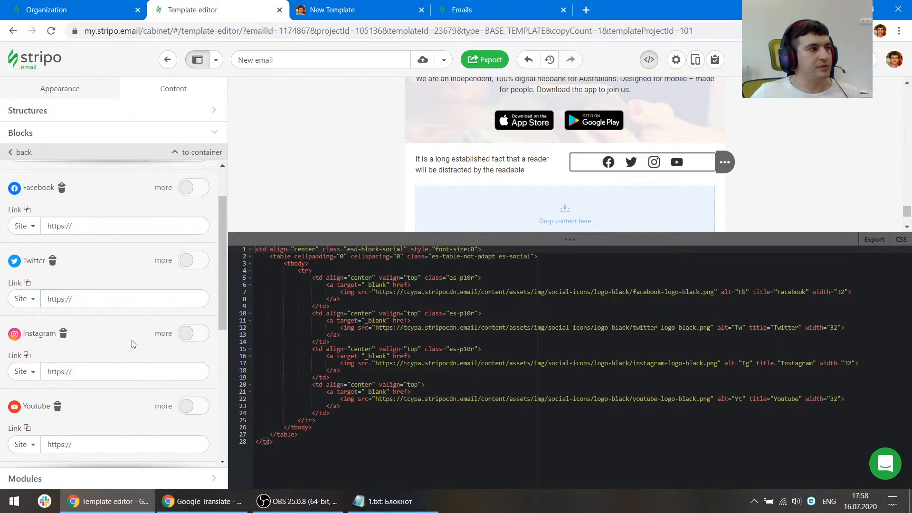
scroll(136, 326, "up", 1)
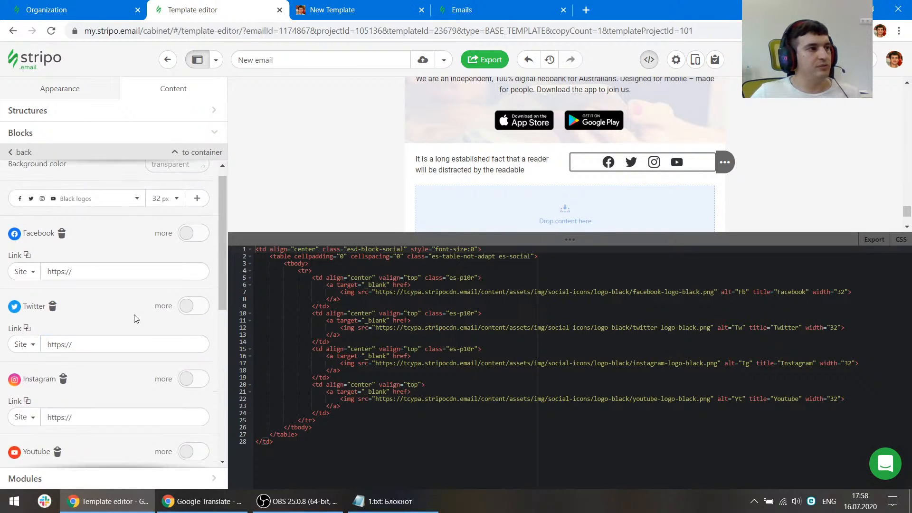
Inspect the reference footer row's padding and set the footer structure's top padding to 10 and bottom padding to 20
left_click(340, 4)
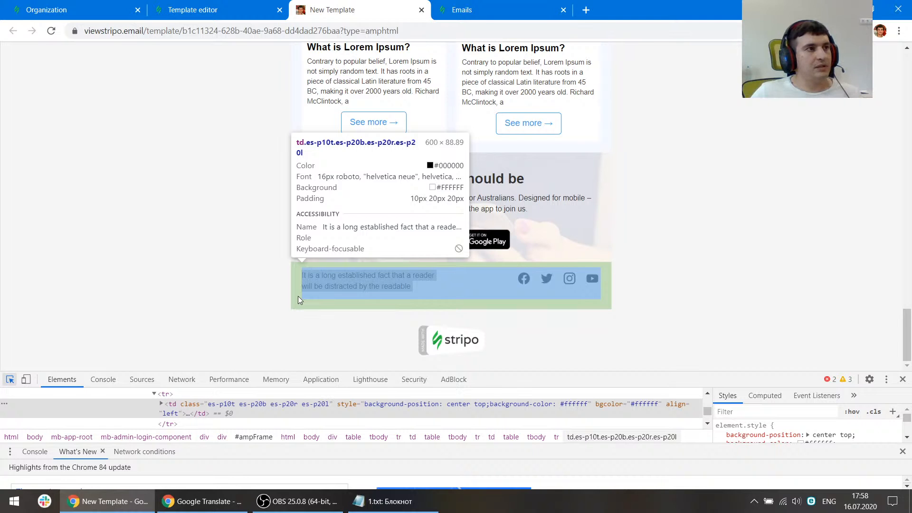
left_click(247, 7)
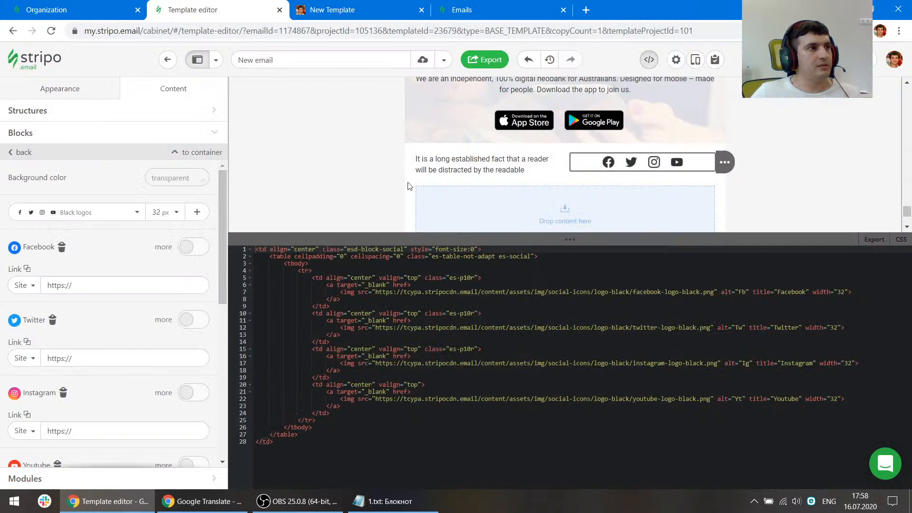
left_click(424, 152)
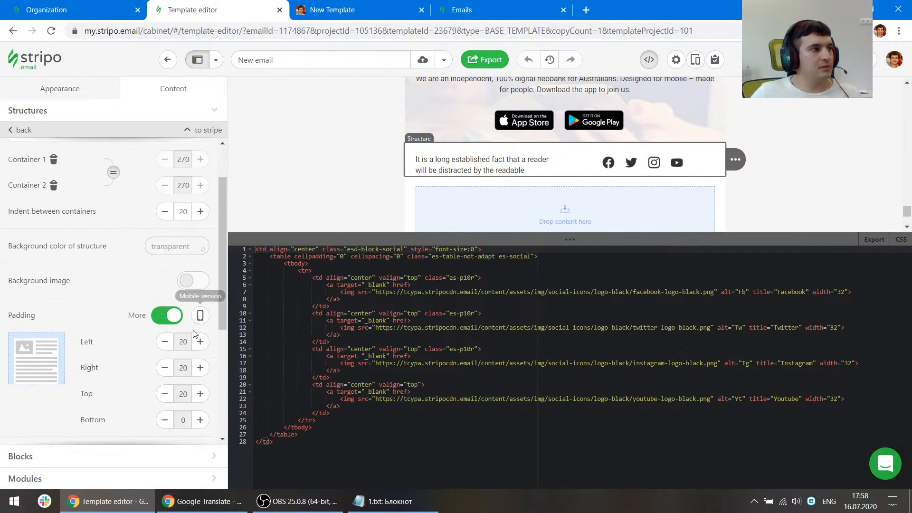
left_click(165, 395)
left_click(165, 394)
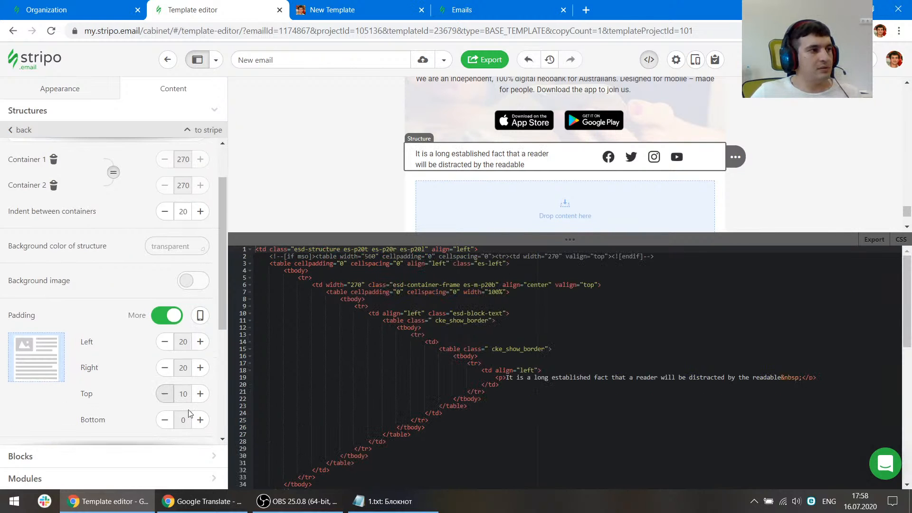
left_click(199, 420)
left_click(200, 420)
left_click(200, 420)
left_click(332, 9)
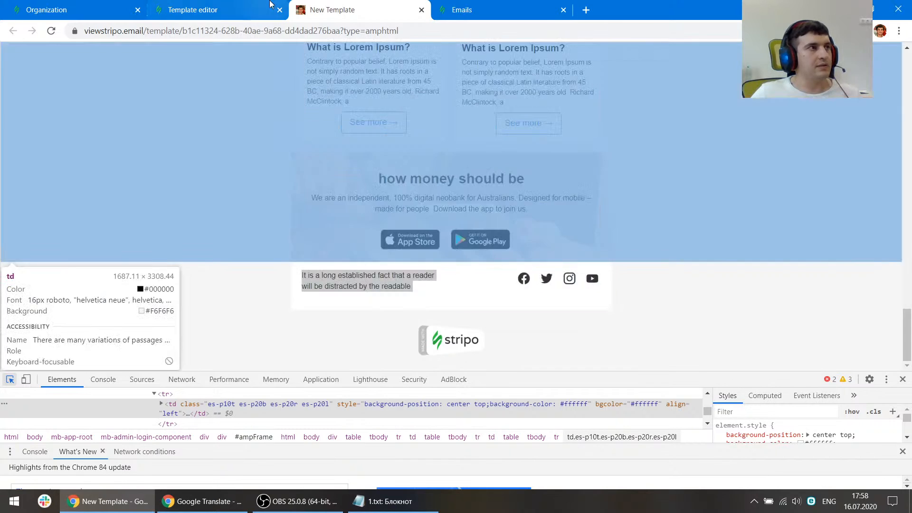
left_click(214, 9)
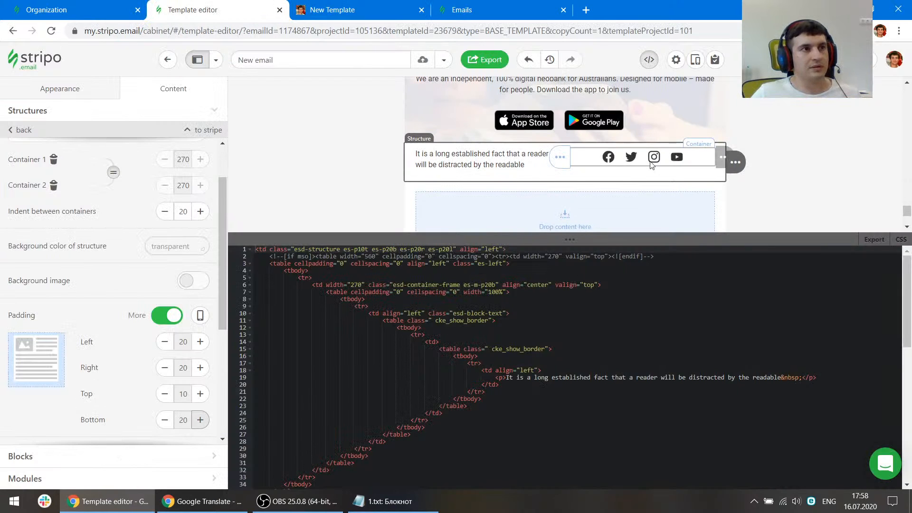
Align the footer's Social block to the right of its container
left_click(632, 161)
scroll(123, 330, "down", 5)
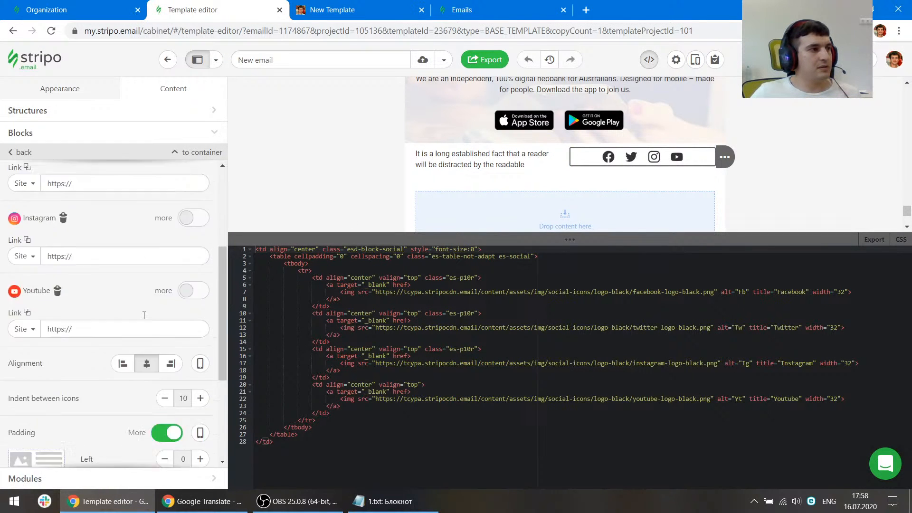
left_click(170, 241)
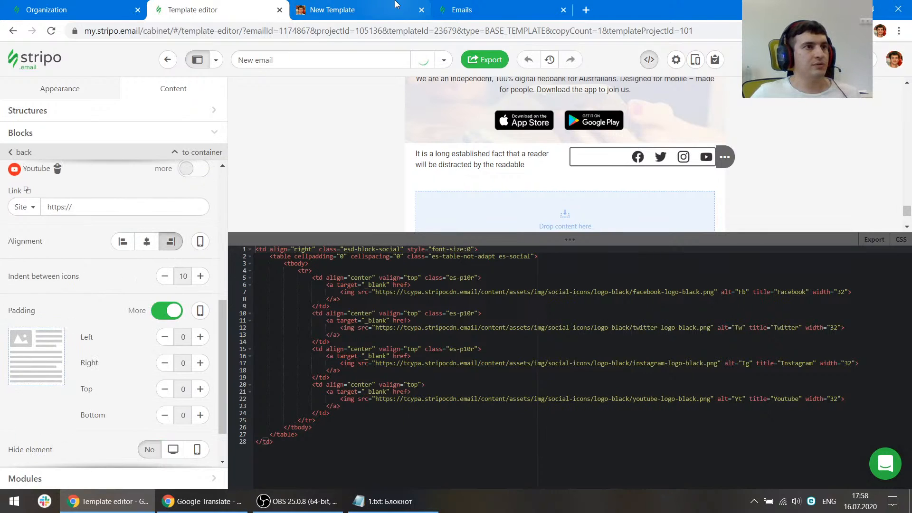
Inspect the reference social block's padding, close the developer tools and review the whole reference email from top to footer
left_click(386, 6)
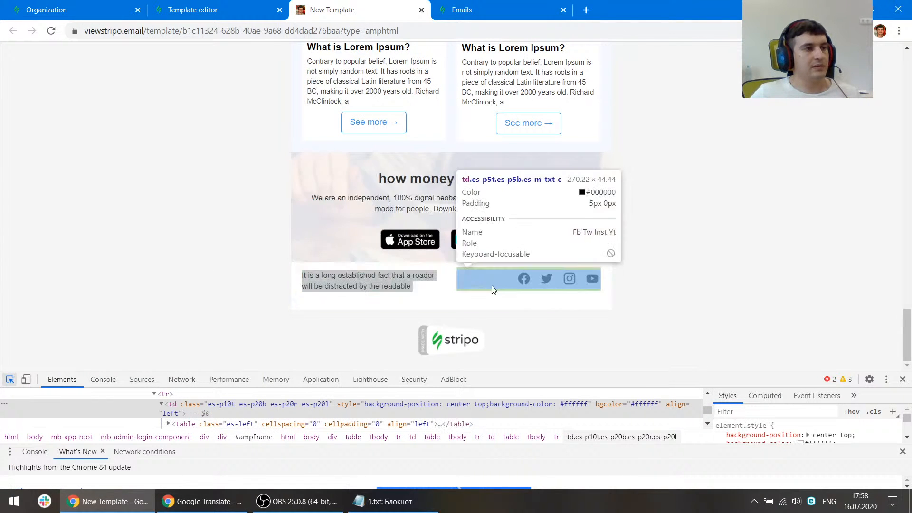
key("F12")
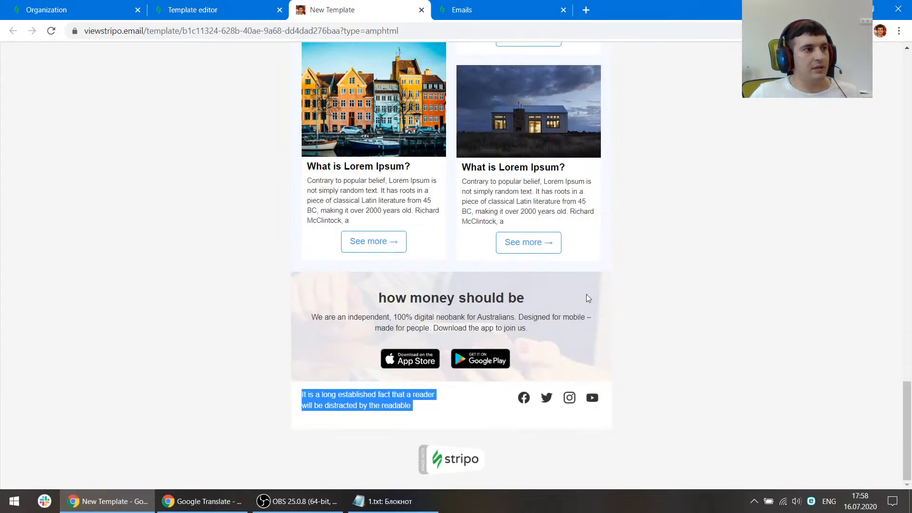
scroll(587, 294, "up", 10)
scroll(604, 298, "up", 15)
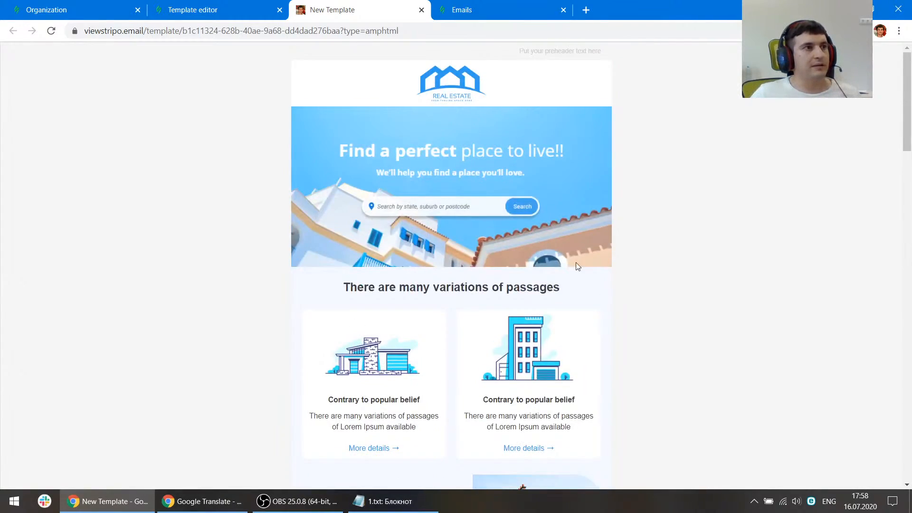
scroll(576, 264, "down", 16)
scroll(453, 188, "down", 10)
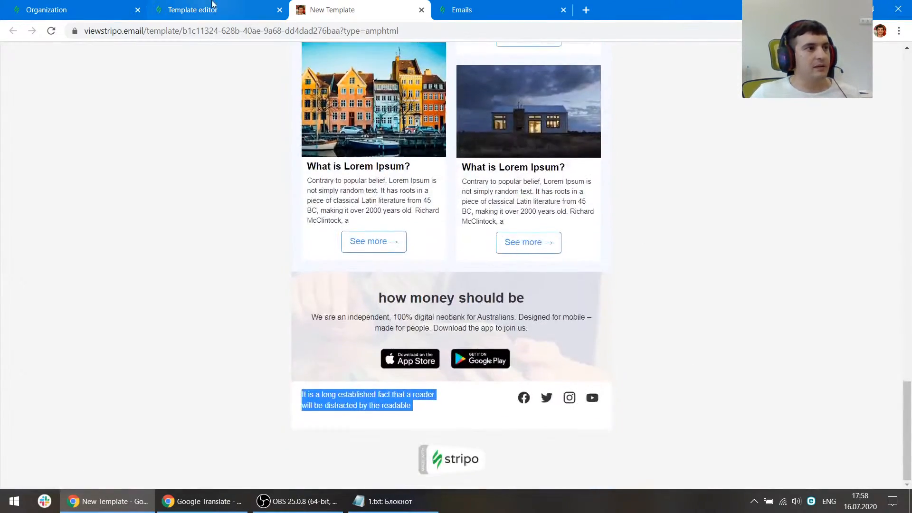
Hide the code editor of the new email and open its desktop and mobile preview
left_click(199, 10)
left_click(649, 59)
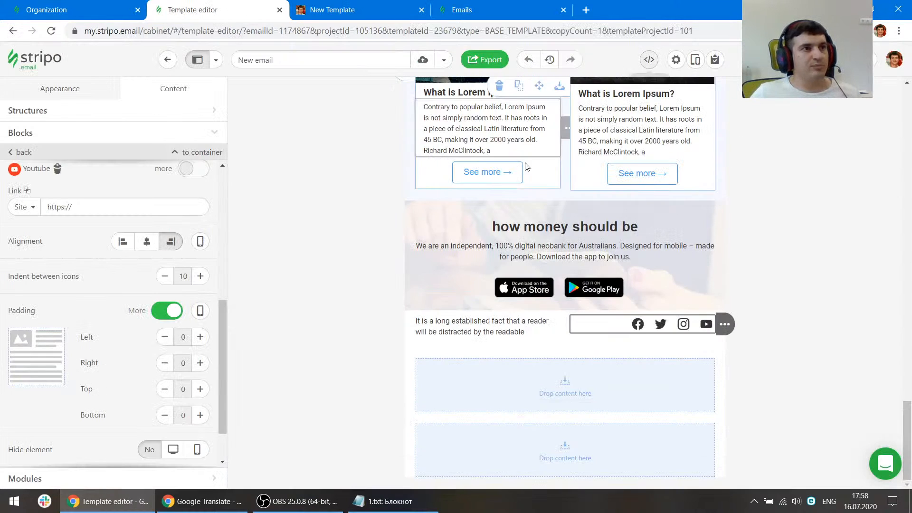
left_click(694, 58)
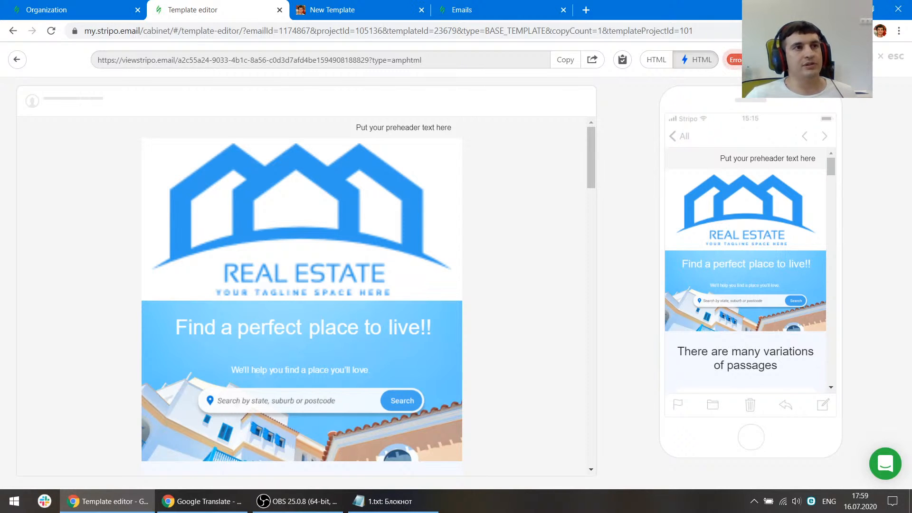
Test the "Apartments for rent" accordions and image carousel in the desktop AMP preview
scroll(484, 260, "down", 15)
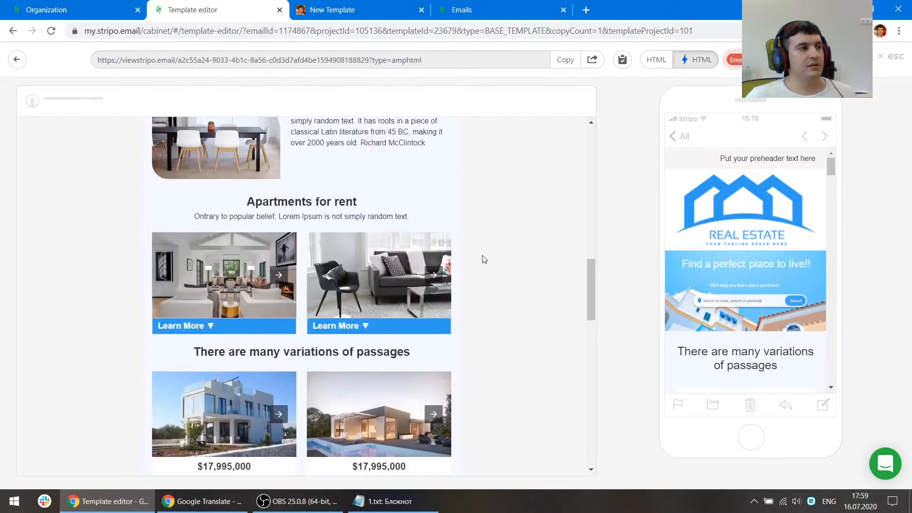
scroll(485, 260, "down", 1)
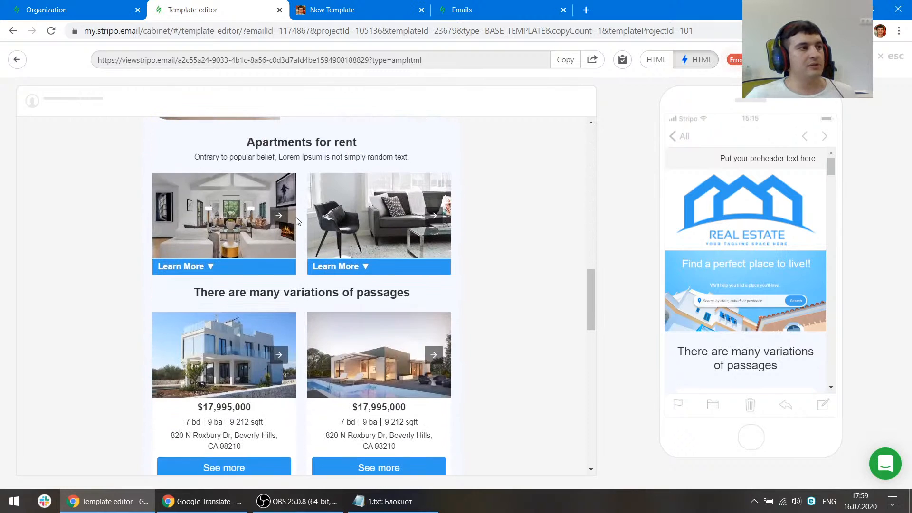
left_click(199, 268)
left_click(365, 268)
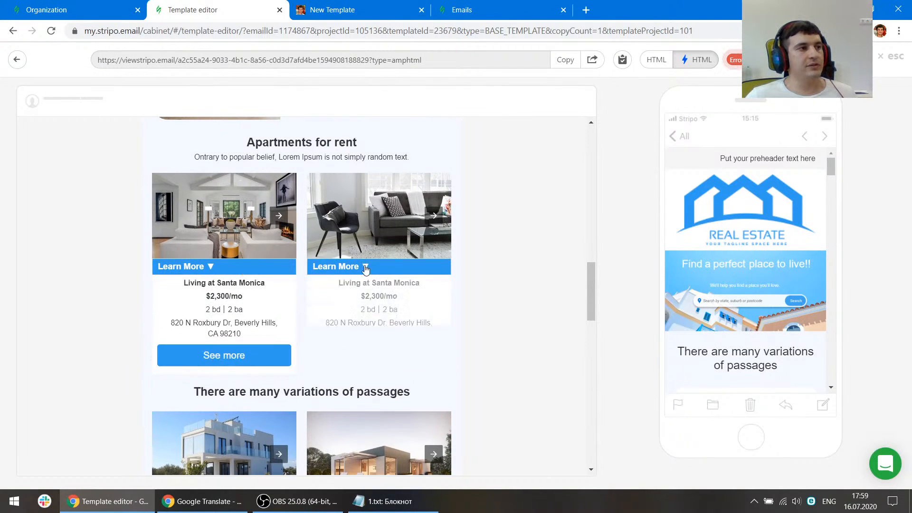
left_click(433, 217)
left_click(326, 217)
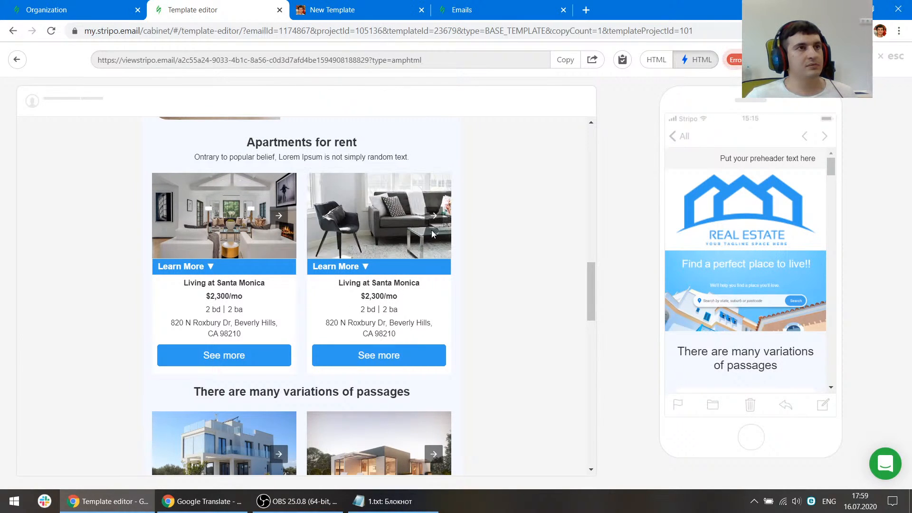
scroll(545, 272, "up", 10)
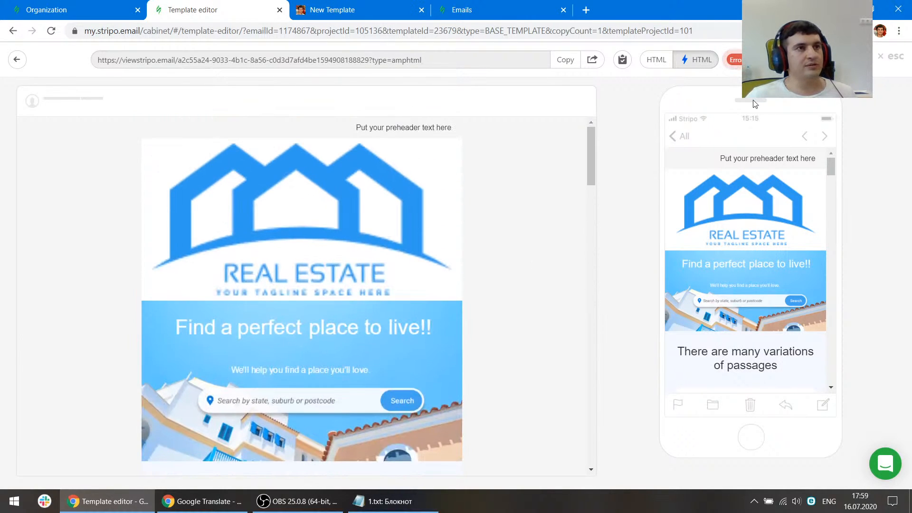
Check the AMP HTML validation errors and open the email's code editor to fix them
left_click(735, 59)
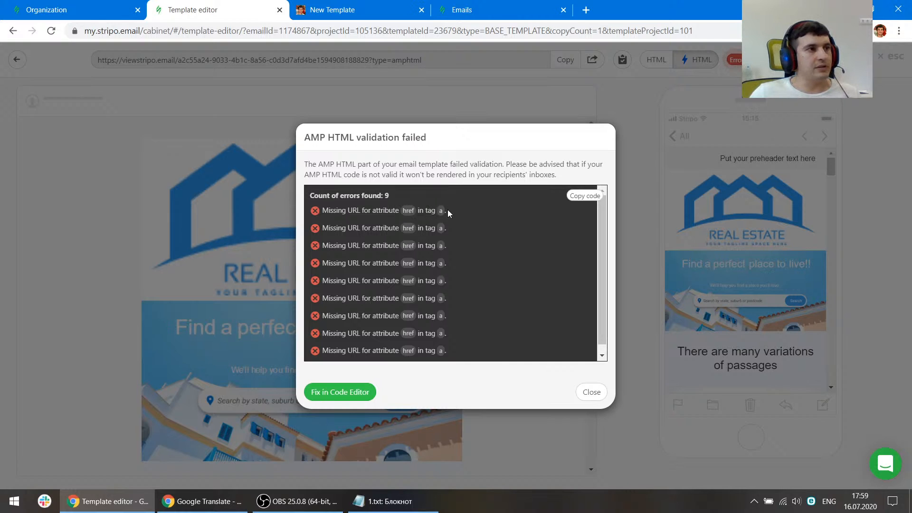
left_click(333, 398)
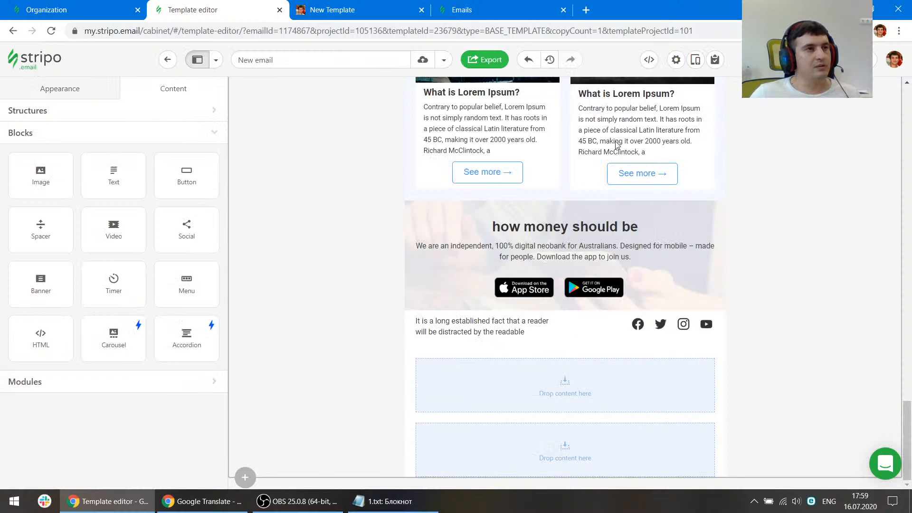
left_click(650, 60)
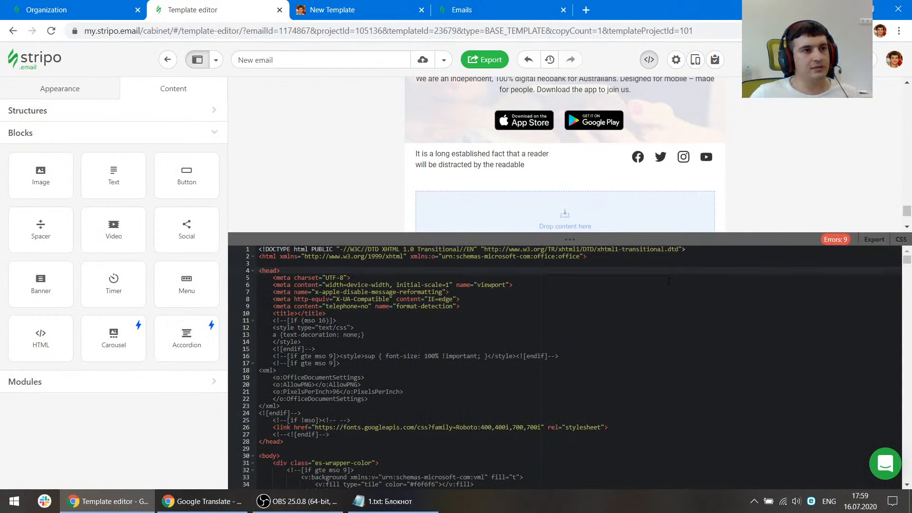
Find every empty "href " attribute in the email's code and replace all matches with nothing
key("ctrl+f")
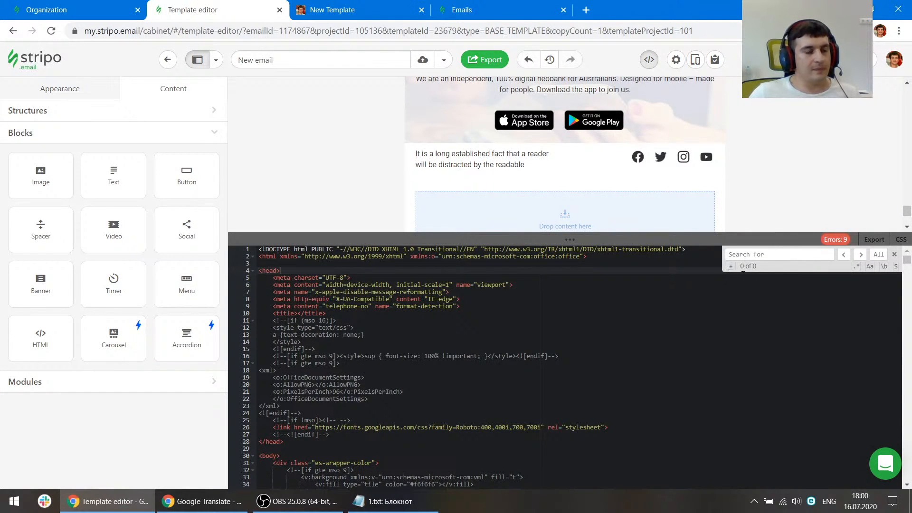
type("hre")
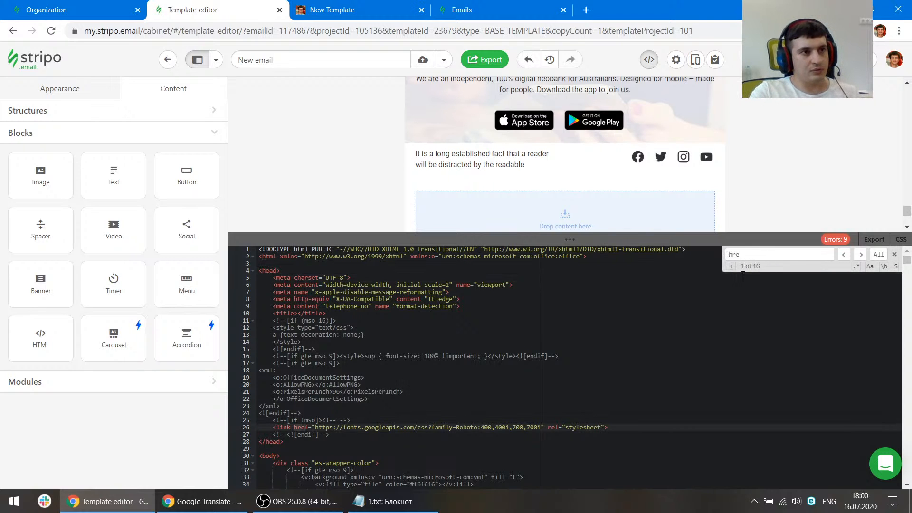
type("f")
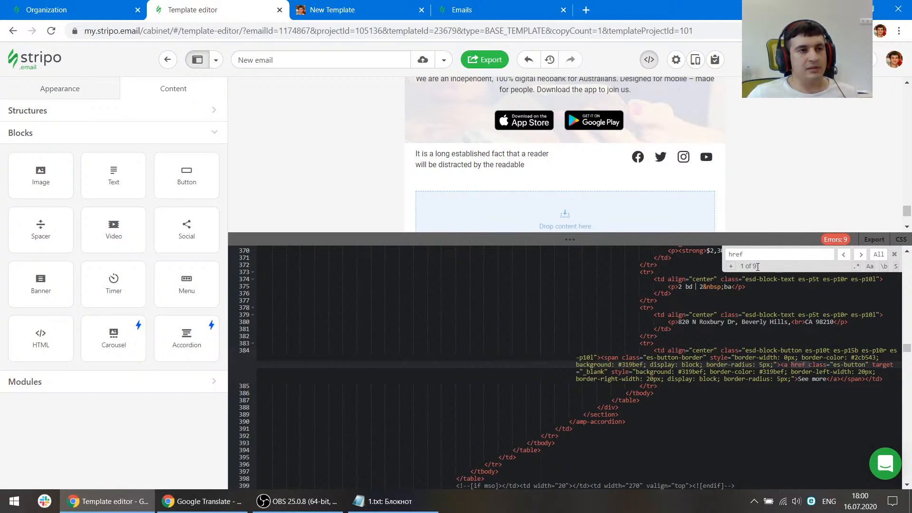
left_click(732, 266)
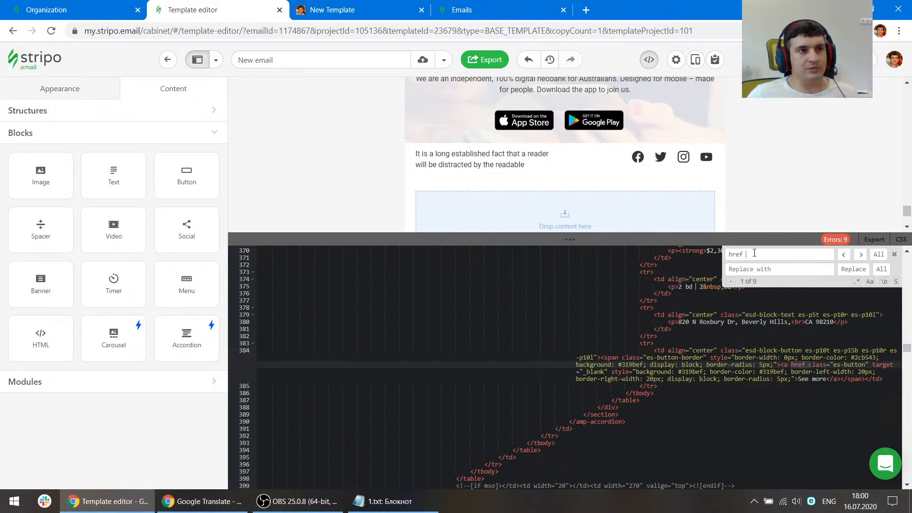
left_click(882, 269)
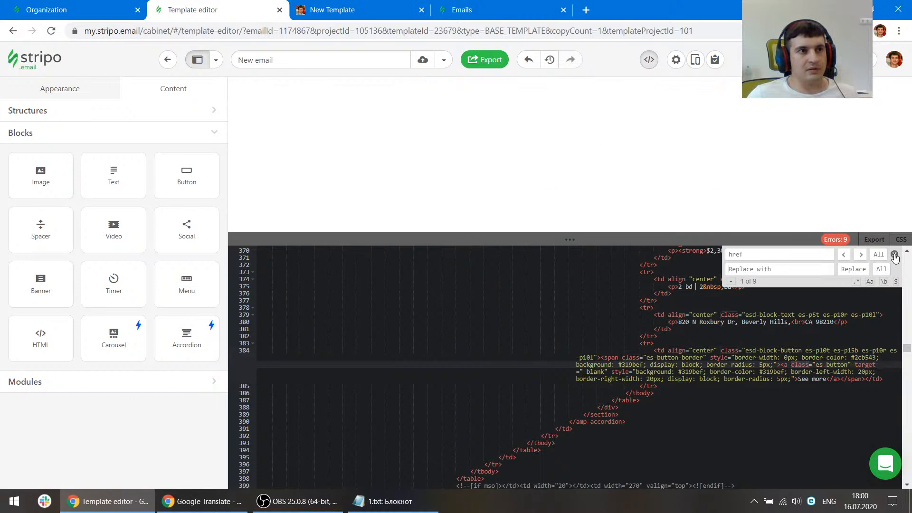
Close the code search and repeat the AMP HTML validation check
left_click(894, 255)
left_click(835, 240)
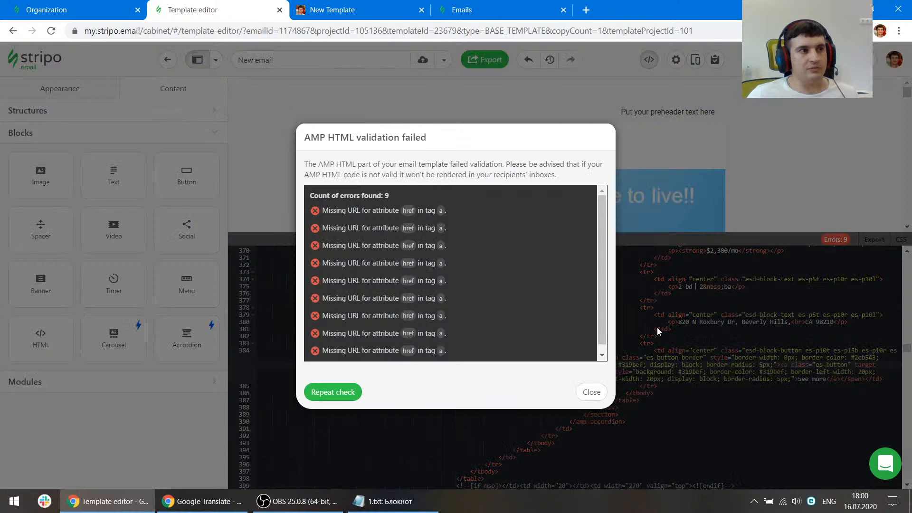
left_click(342, 393)
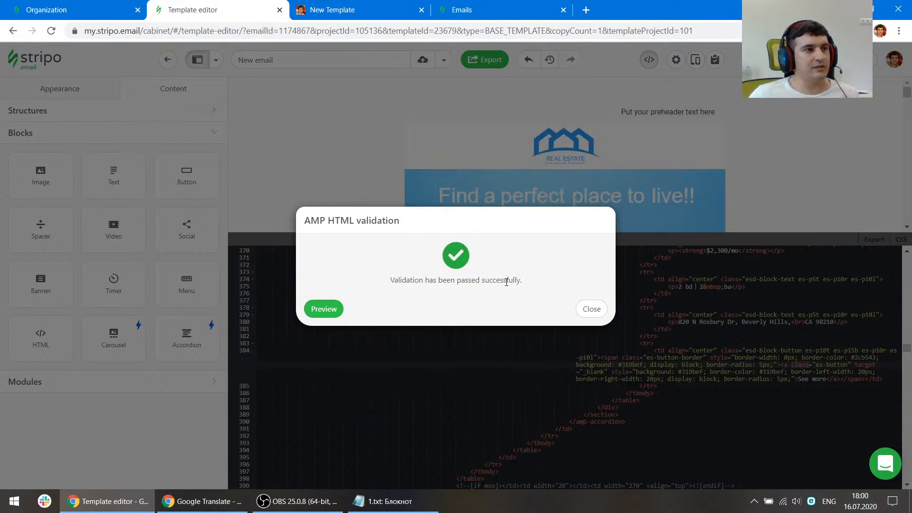
Preview the validated email and test the second "Apartments for rent" carousel in the desktop view
left_click(325, 313)
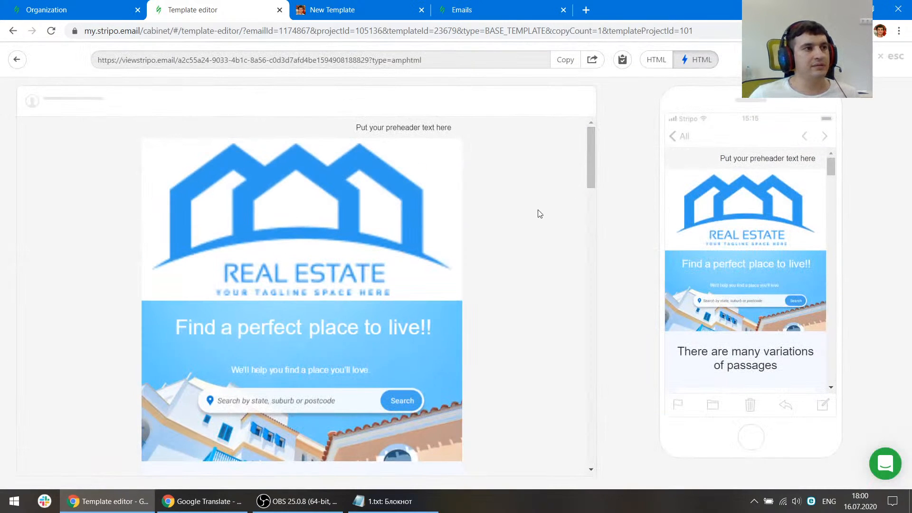
scroll(538, 223, "down", 15)
scroll(537, 243, "down", 4)
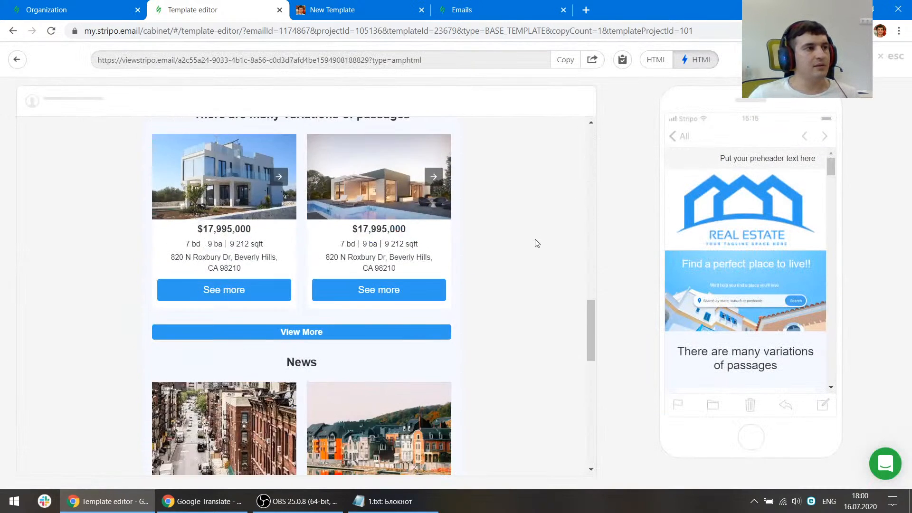
scroll(536, 243, "up", 4)
left_click(436, 217)
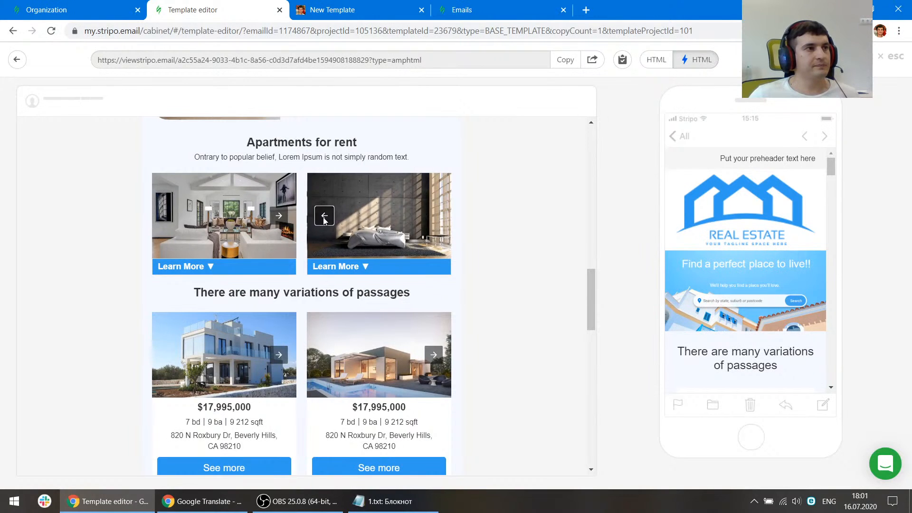
scroll(560, 236, "up", 15)
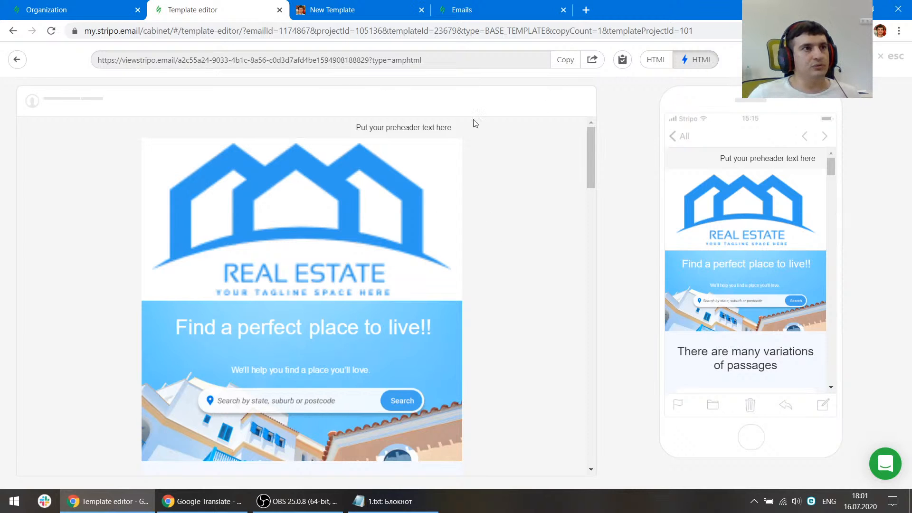
Leave the preview and turn off the Responsive image option for the header logo
left_click(900, 57)
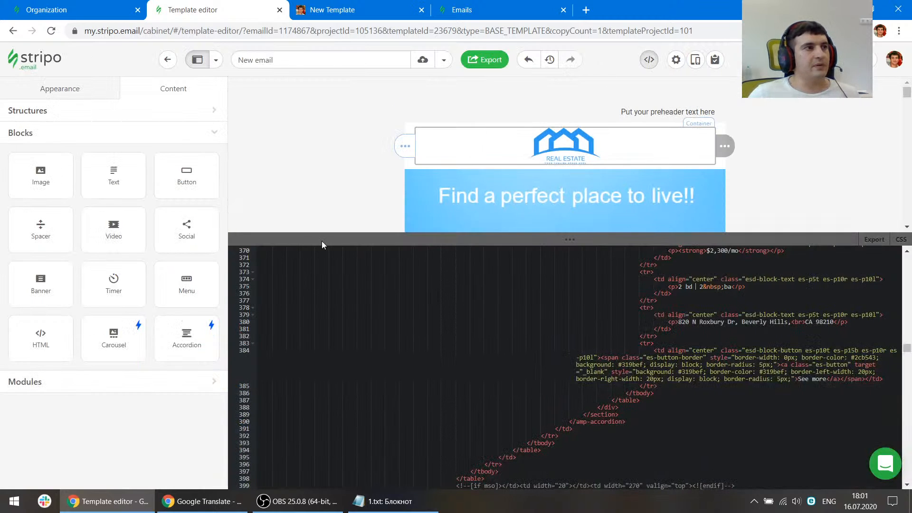
scroll(121, 295, "down", 4)
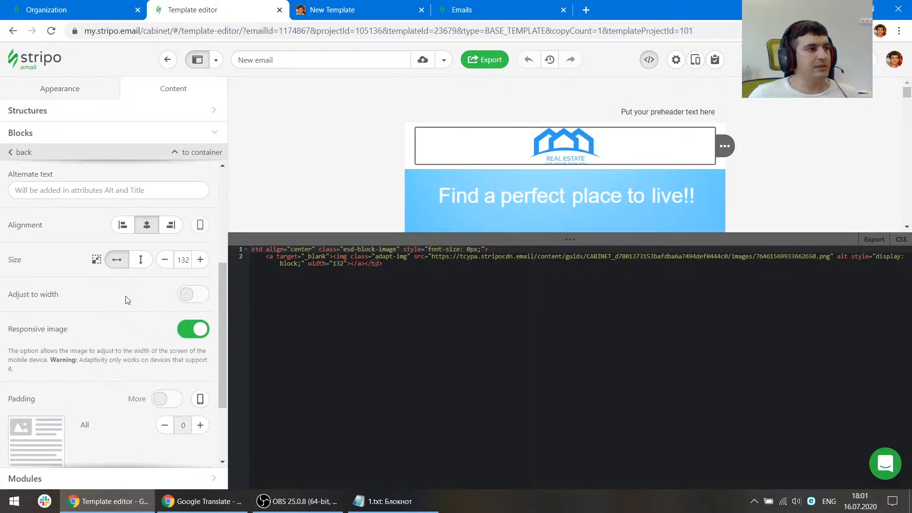
scroll(128, 266, "down", 2)
left_click(192, 230)
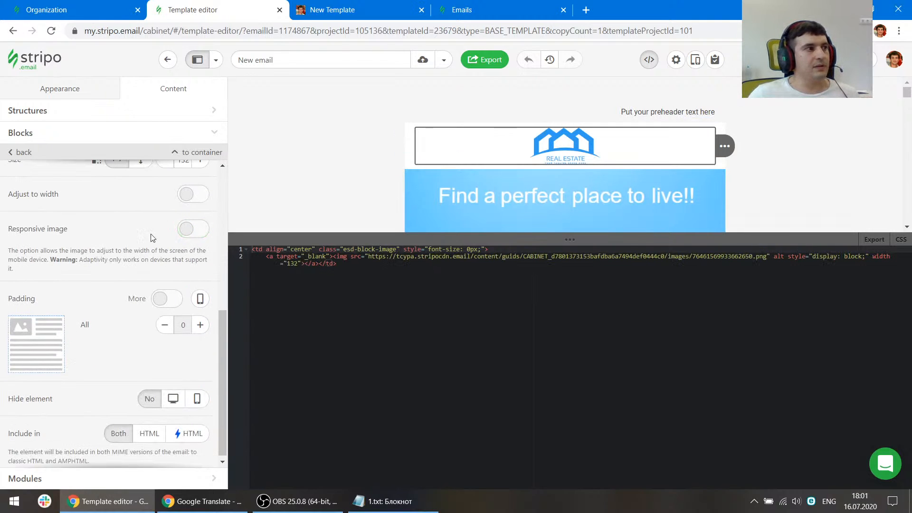
Preview the email again and compare its classic HTML and AMPHTML versions on desktop and mobile
left_click(695, 59)
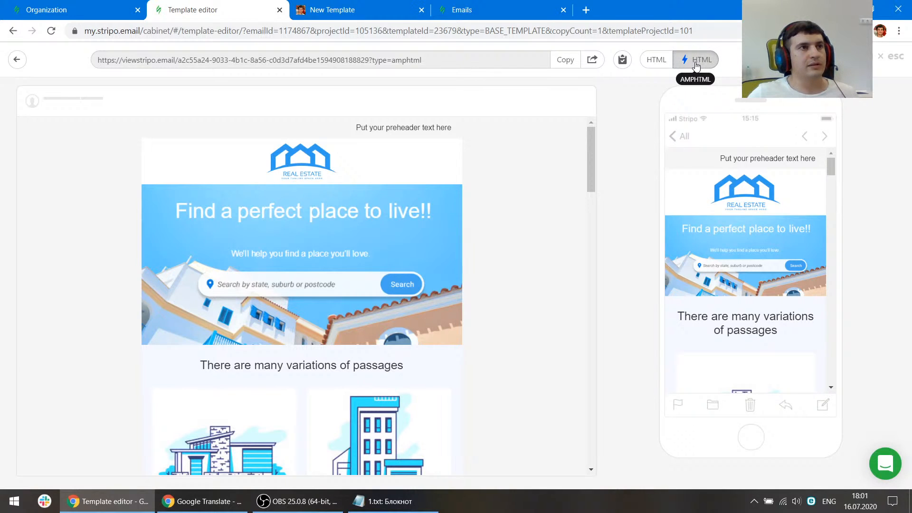
left_click(662, 63)
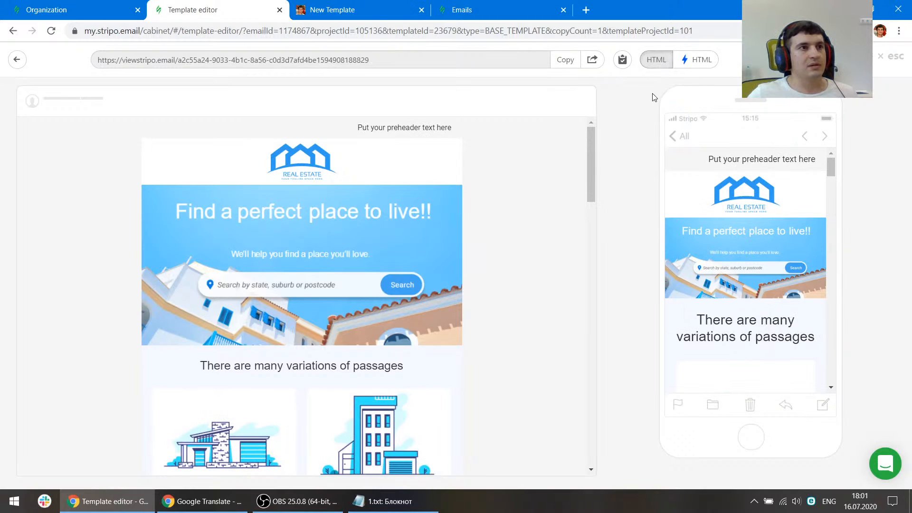
left_click(696, 60)
left_click(656, 64)
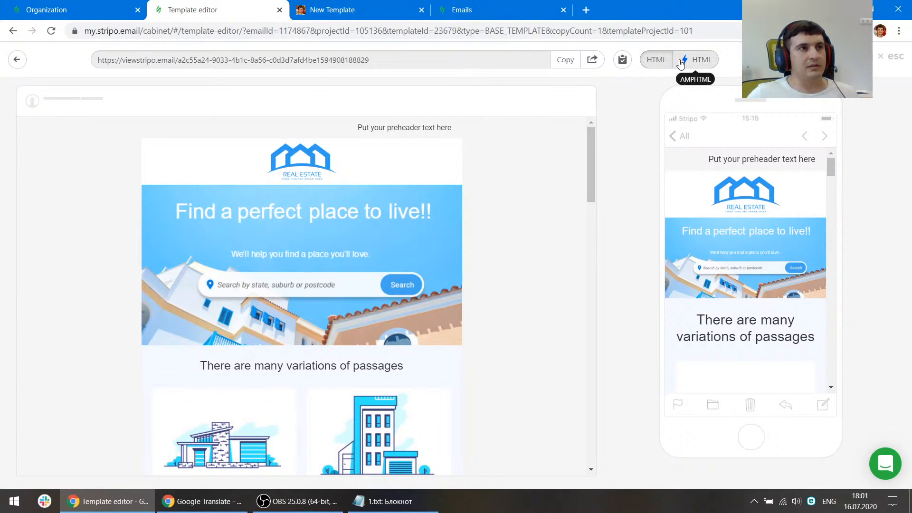
left_click(691, 68)
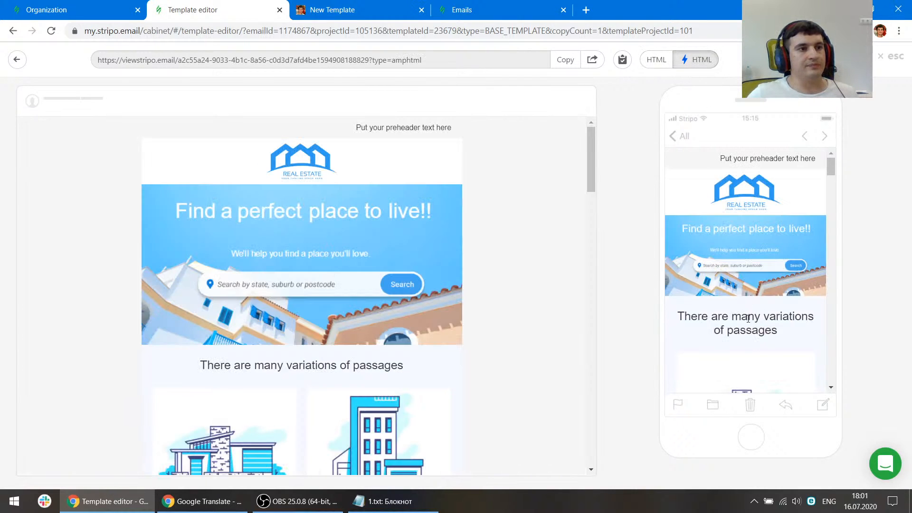
left_click(656, 62)
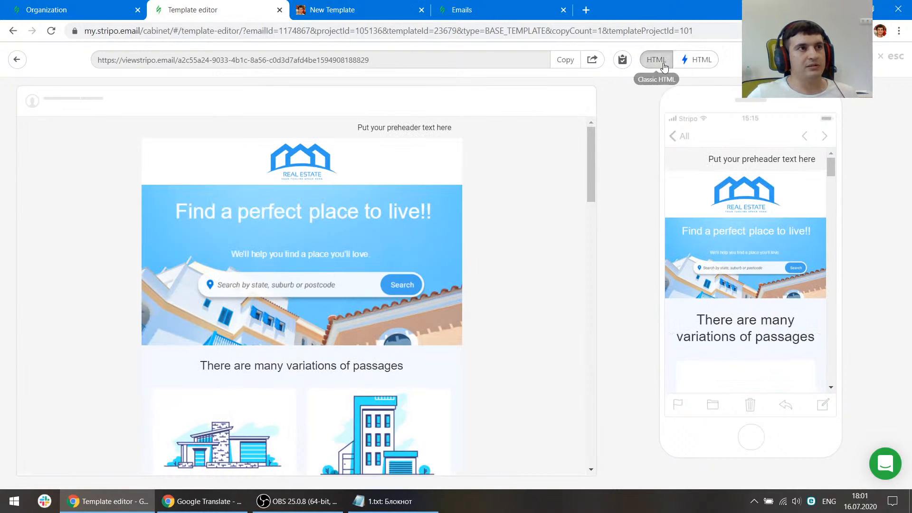
left_click(687, 61)
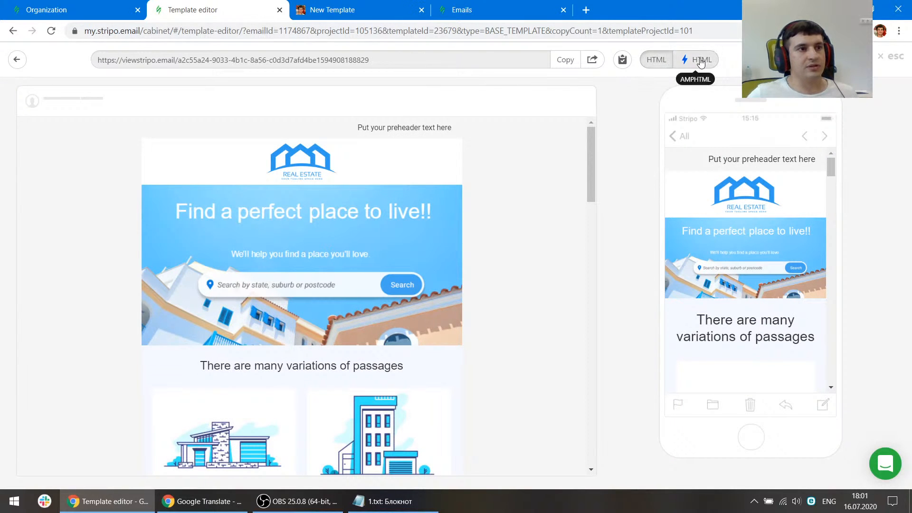
left_click(656, 61)
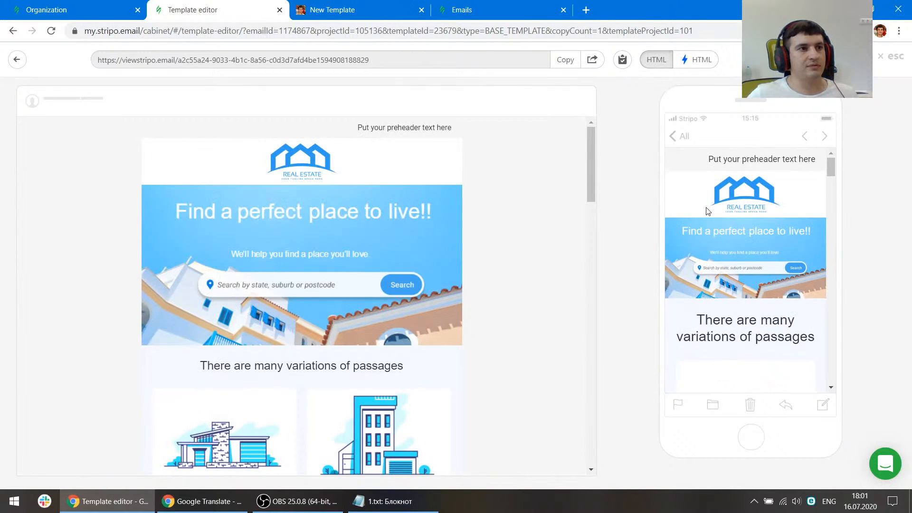
left_click(699, 58)
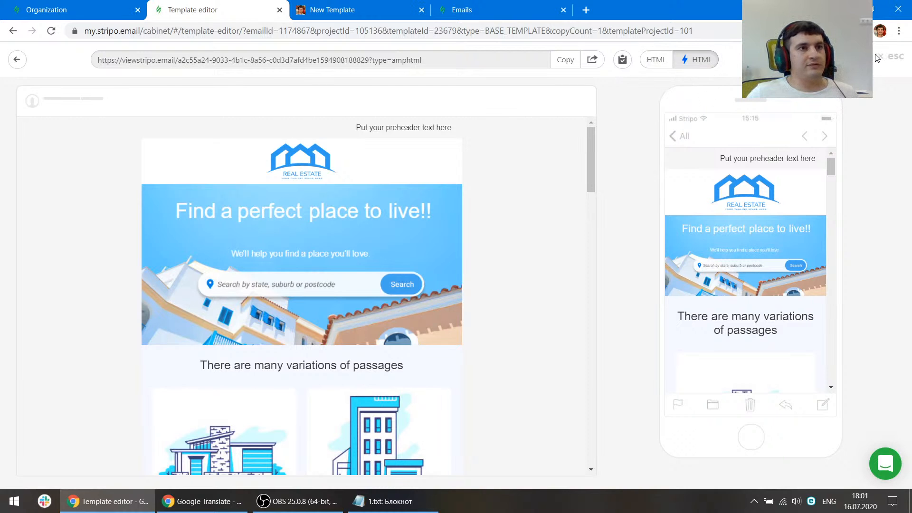
Close the preview, hide the code editor and look over the upper part of the email
left_click(892, 57)
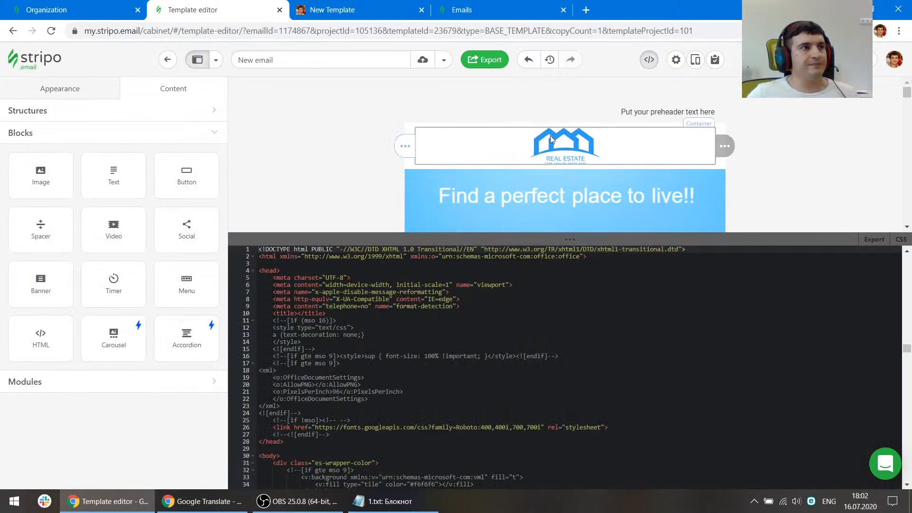
left_click(652, 62)
scroll(665, 274, "down", 7)
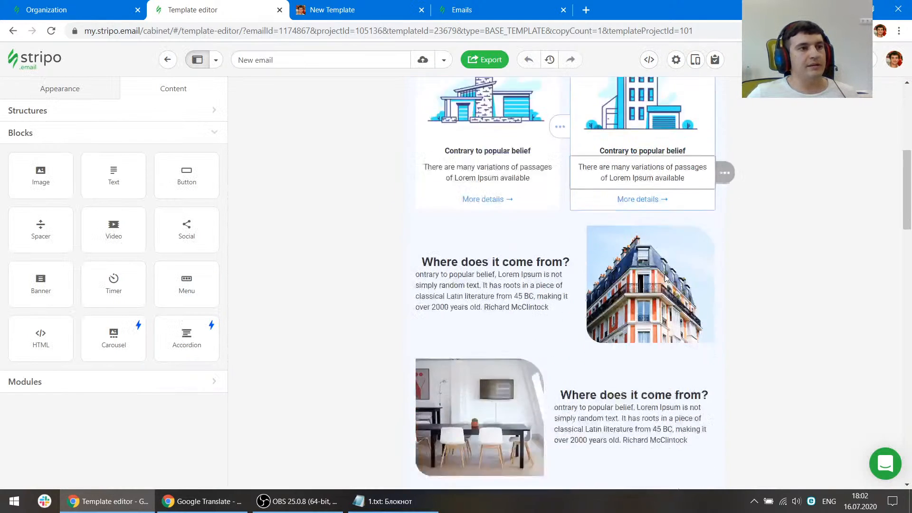
scroll(709, 240, "up", 7)
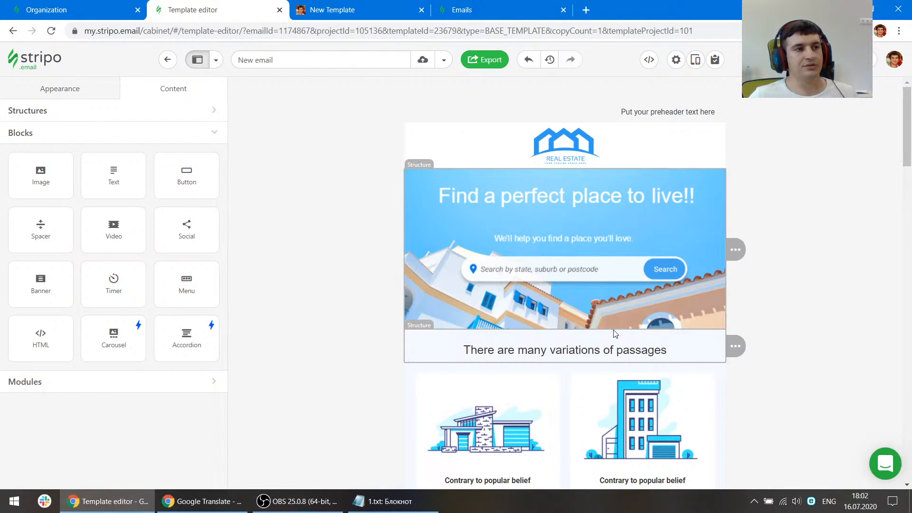
left_click(206, 503)
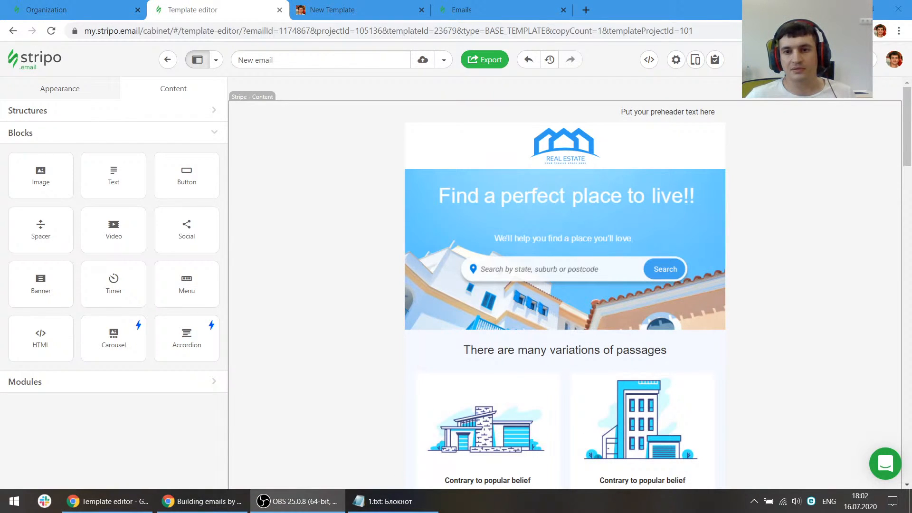